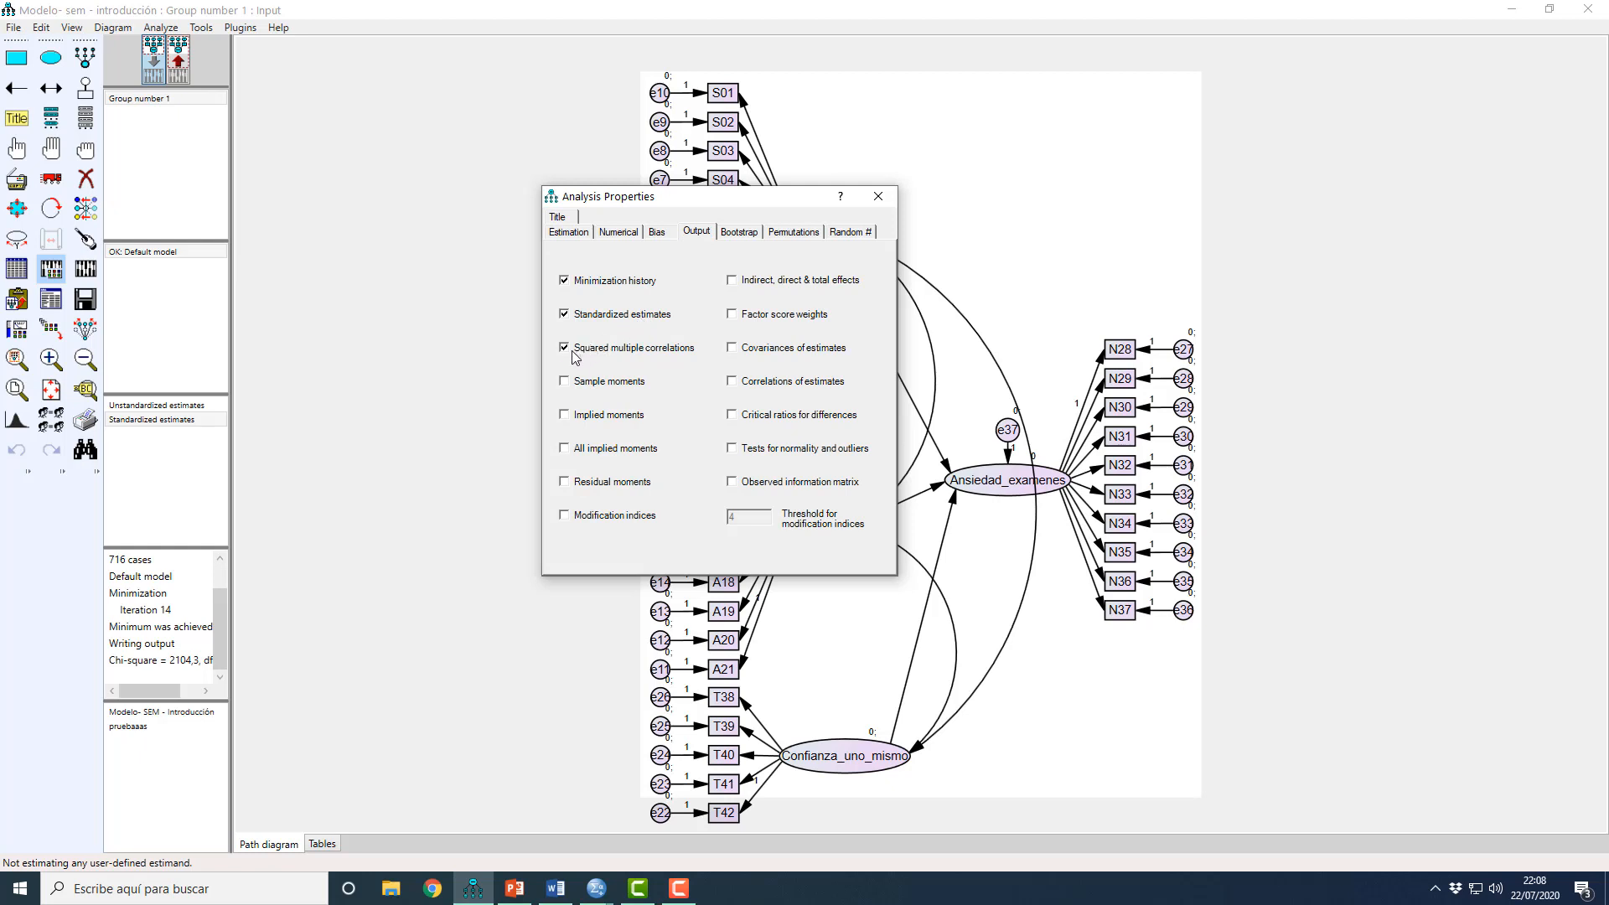
# Step: Include modification indices in the analysis output alongside standardized estimates and squared multiple correlations, and calculate the model's estimates
pyautogui.click(563, 347)
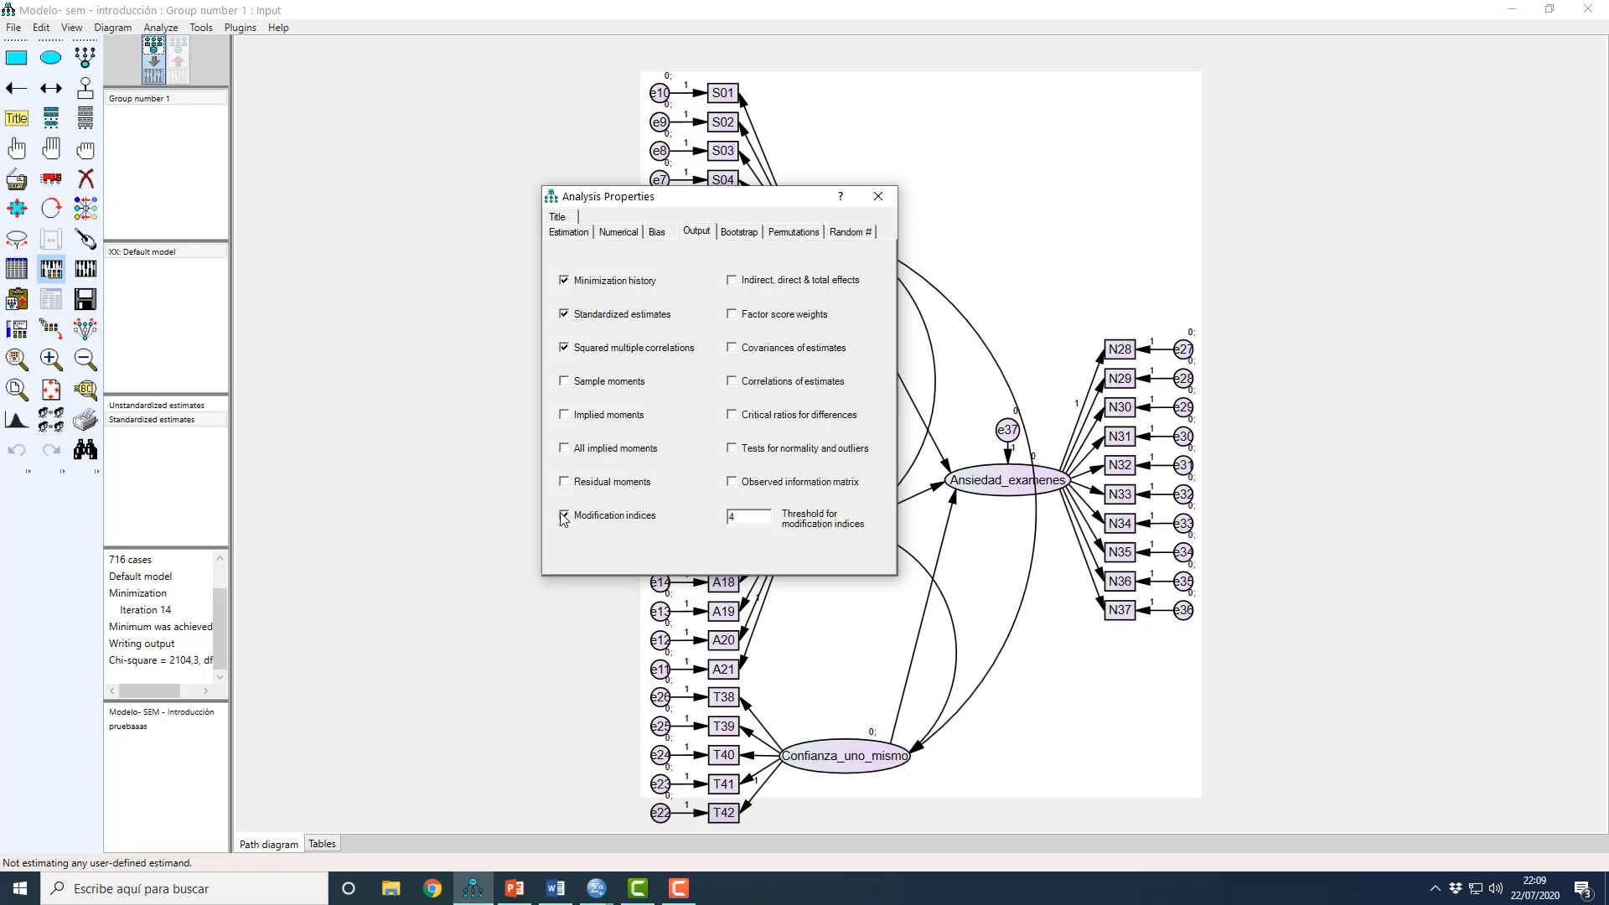
pyautogui.click(878, 197)
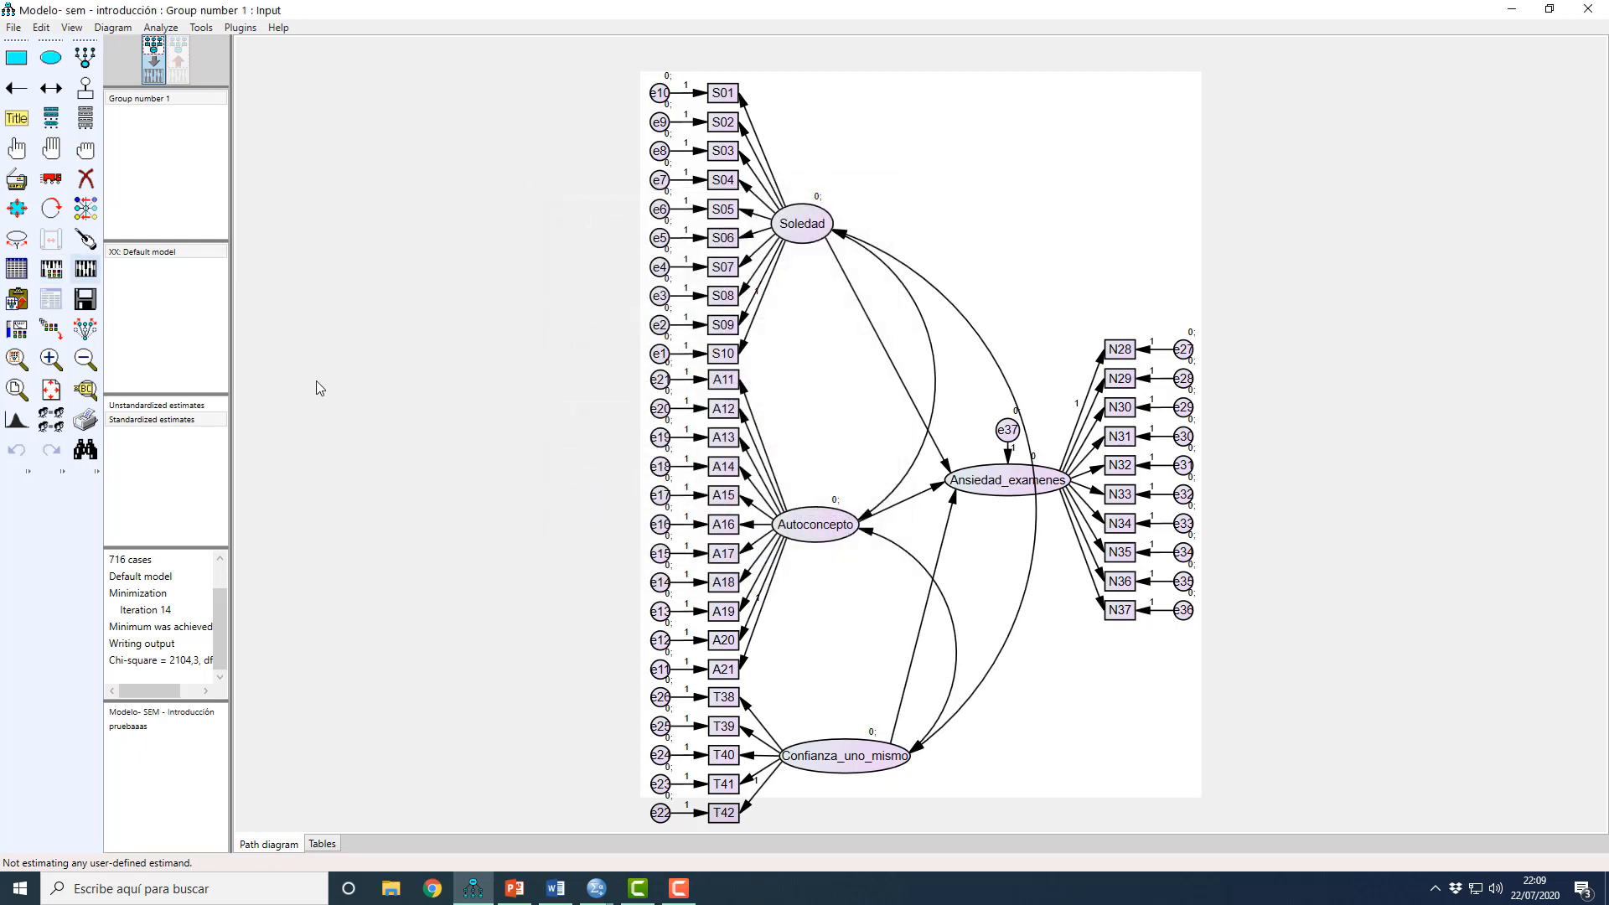
pyautogui.click(93, 276)
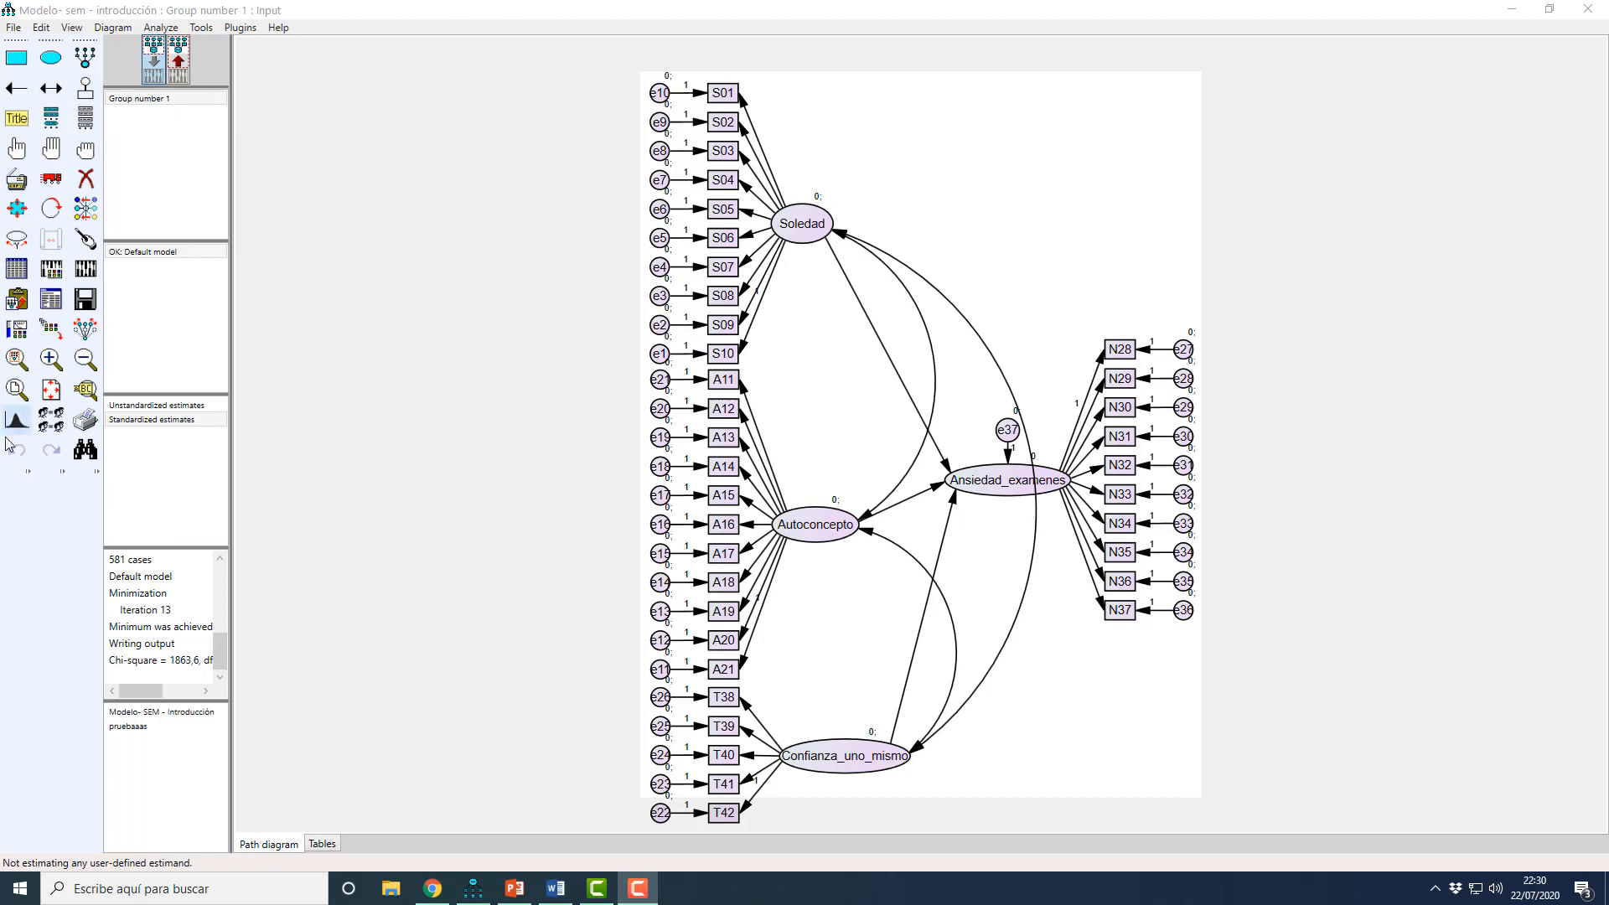
pyautogui.click(81, 269)
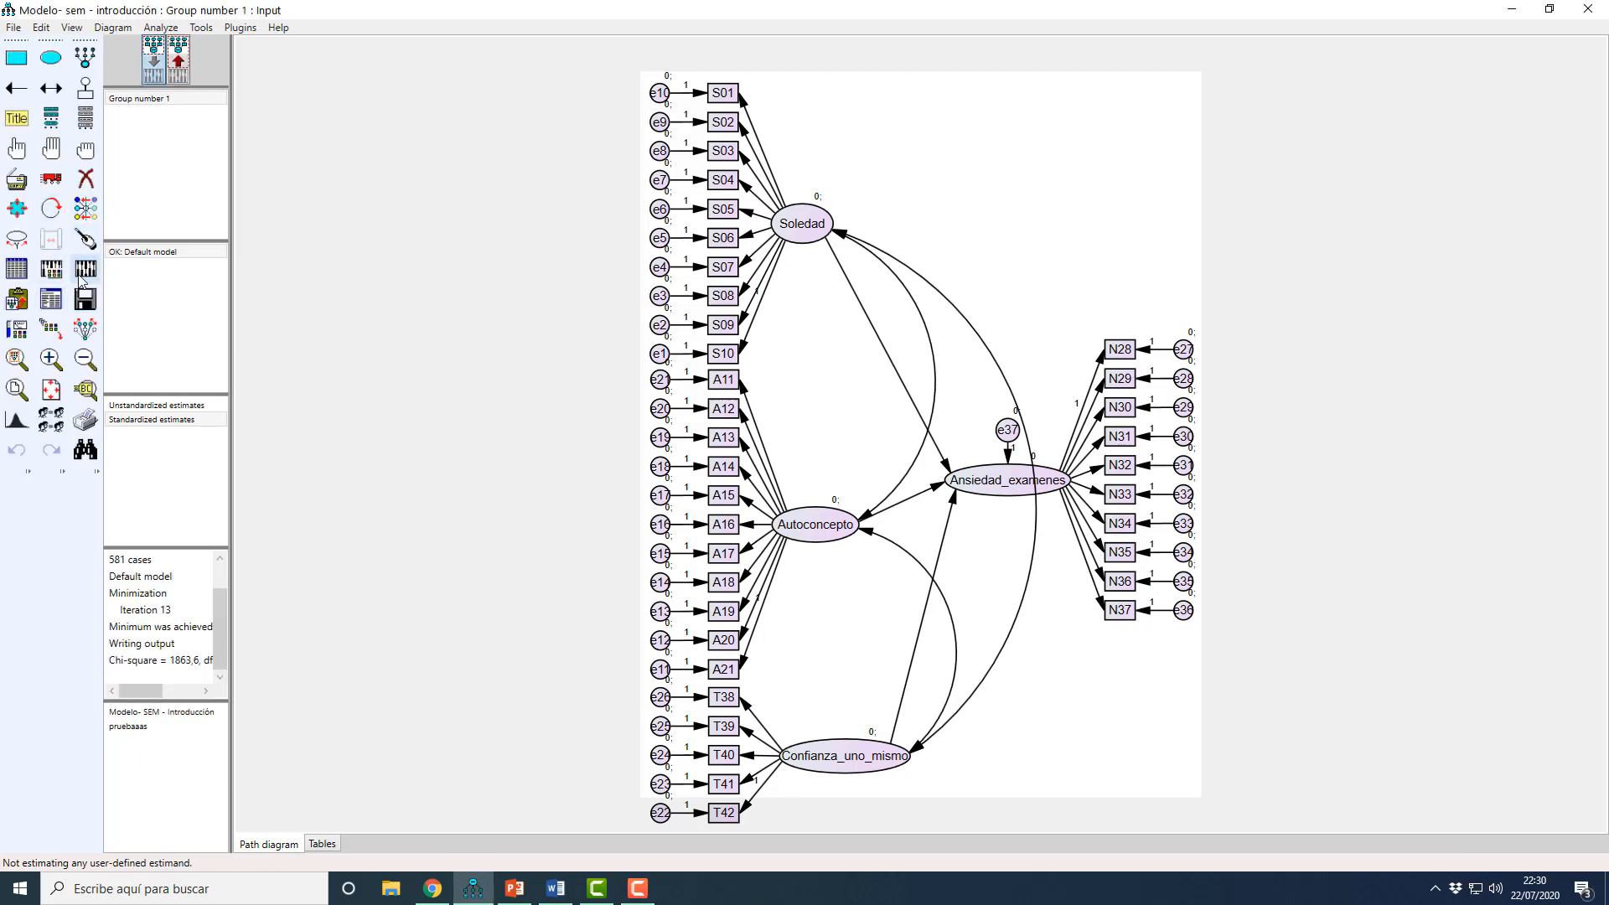
# Step: Open the text output and review the standardized regression weights under the scalar estimates
pyautogui.click(46, 306)
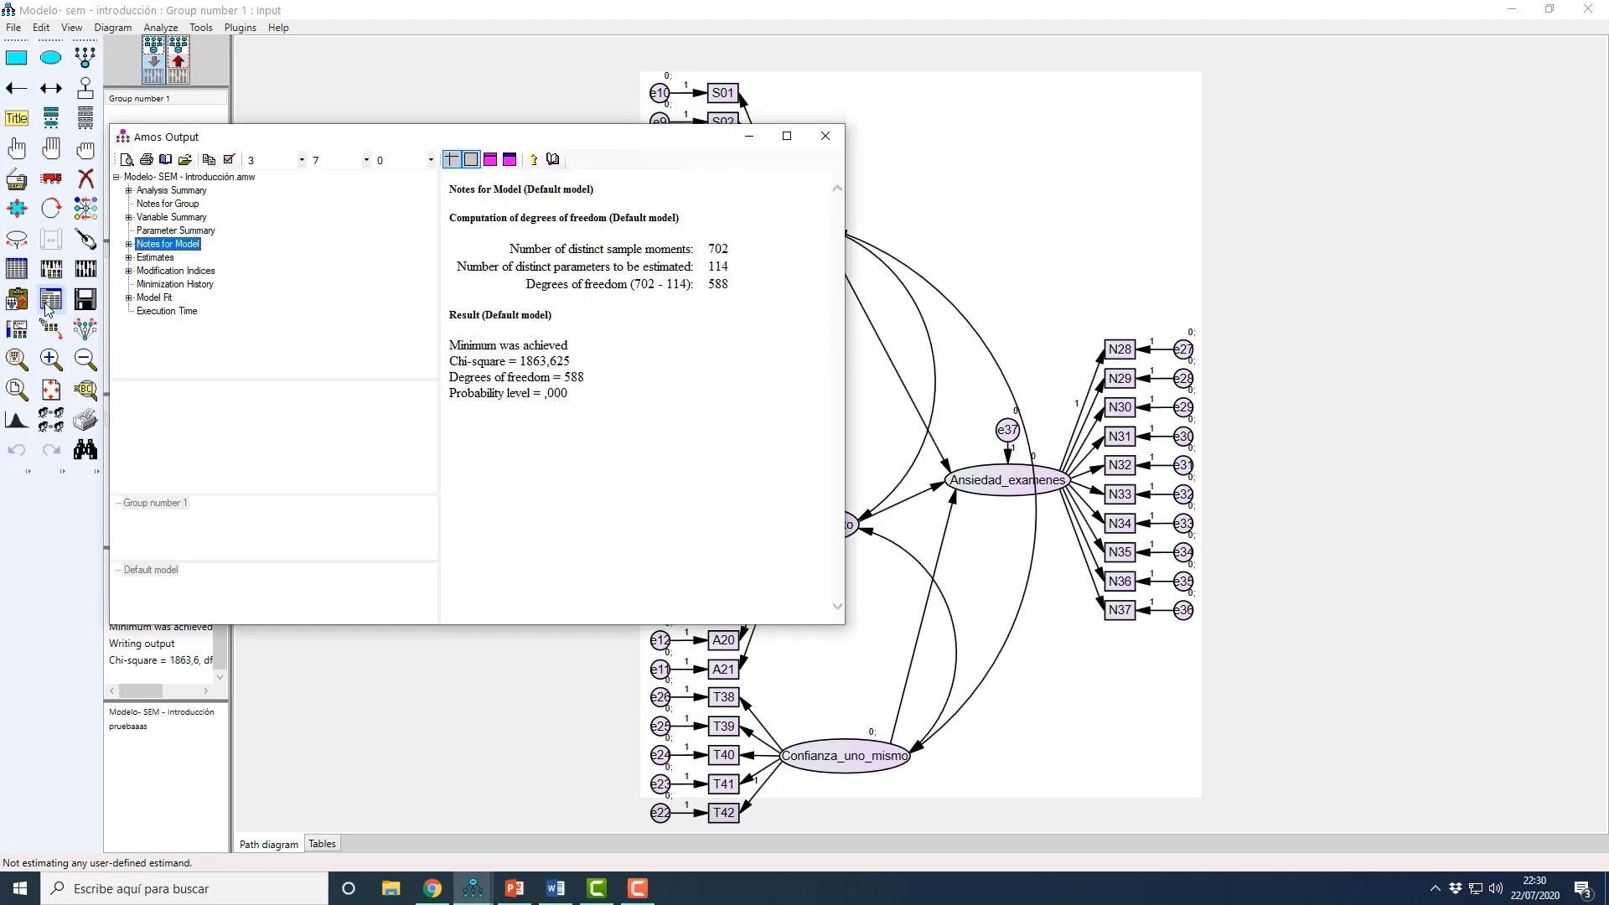
pyautogui.click(128, 258)
pyautogui.click(141, 271)
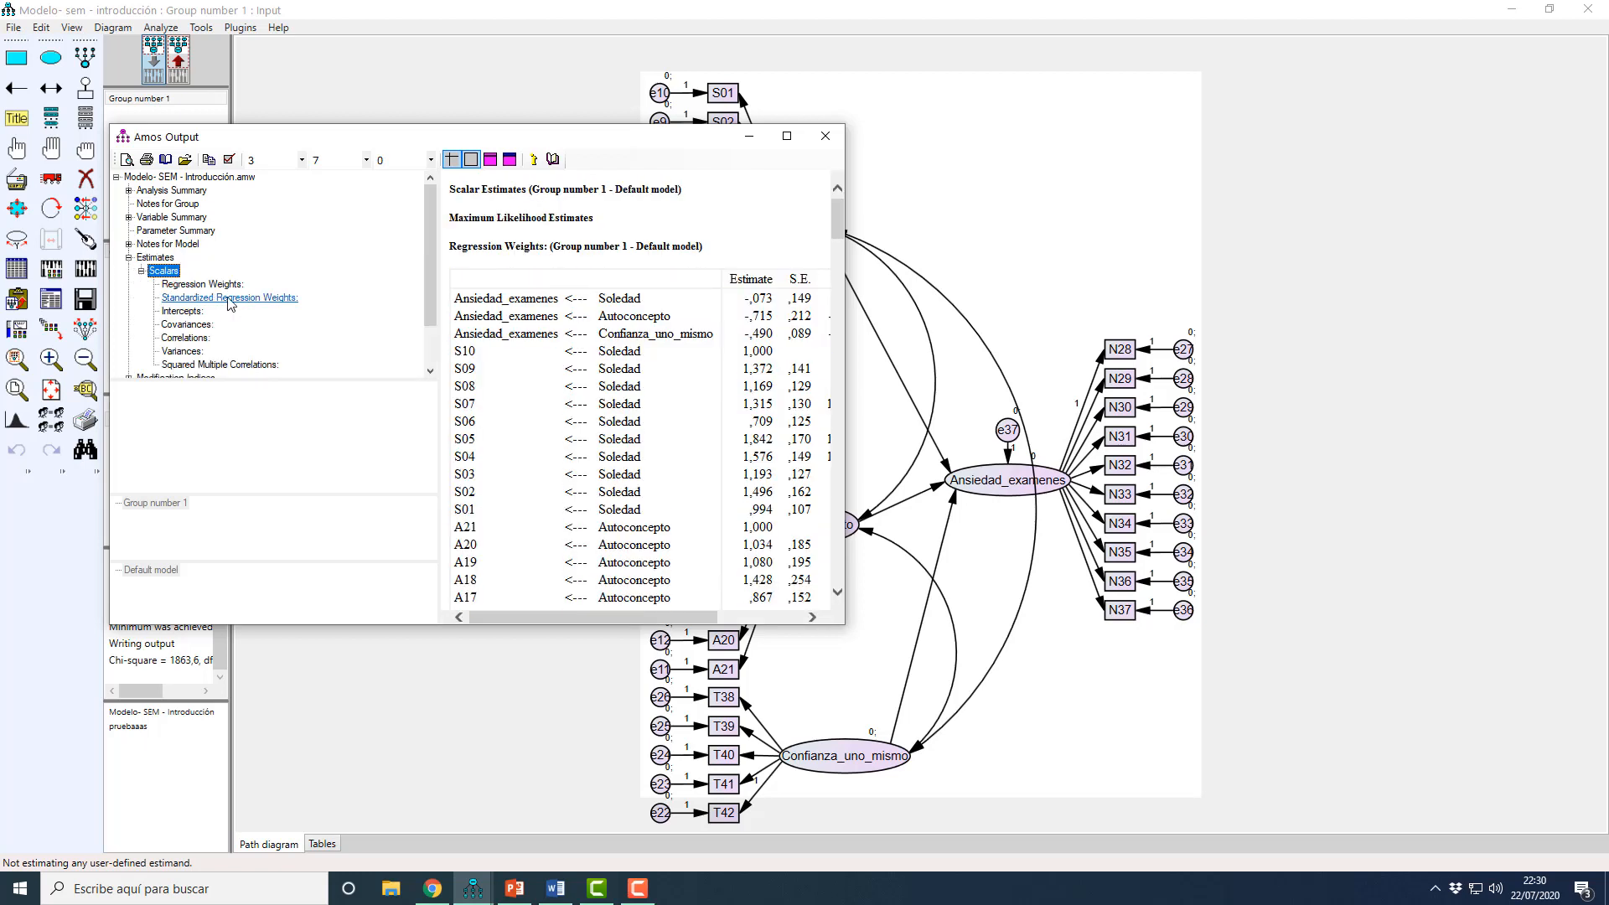
pyautogui.click(255, 300)
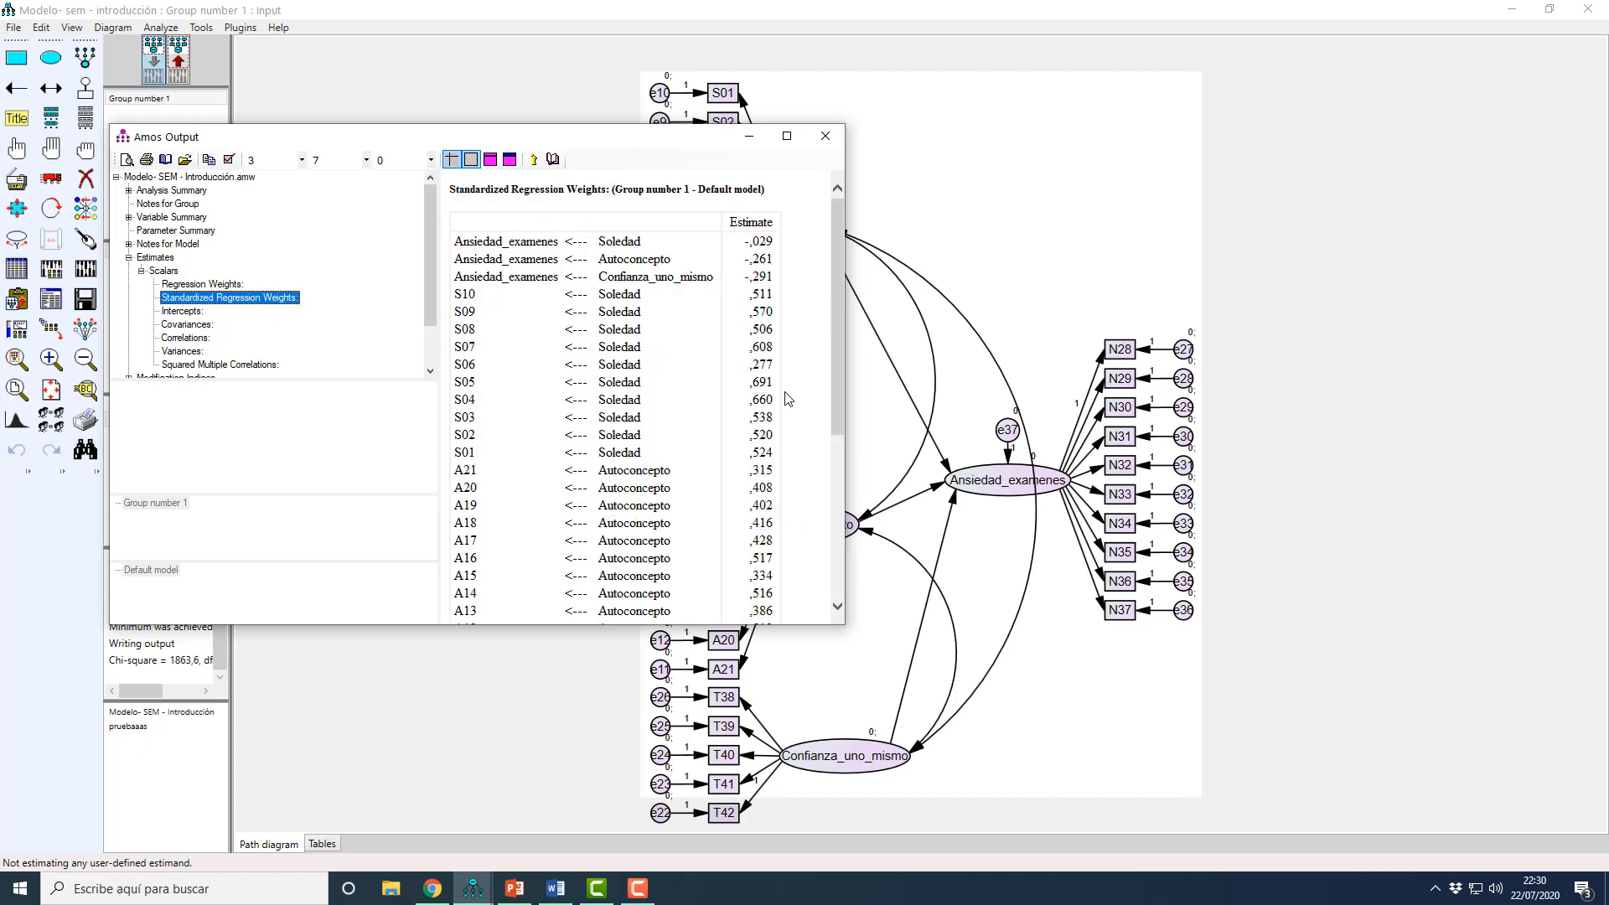
pyautogui.scroll(-10, 786, 403)
pyautogui.scroll(10, 761, 436)
# Step: Move the output window out of the way and display the standardized estimates on the path diagram
pyautogui.moveTo(655, 131); pyautogui.dragTo(577, 559)
pyautogui.click(147, 421)
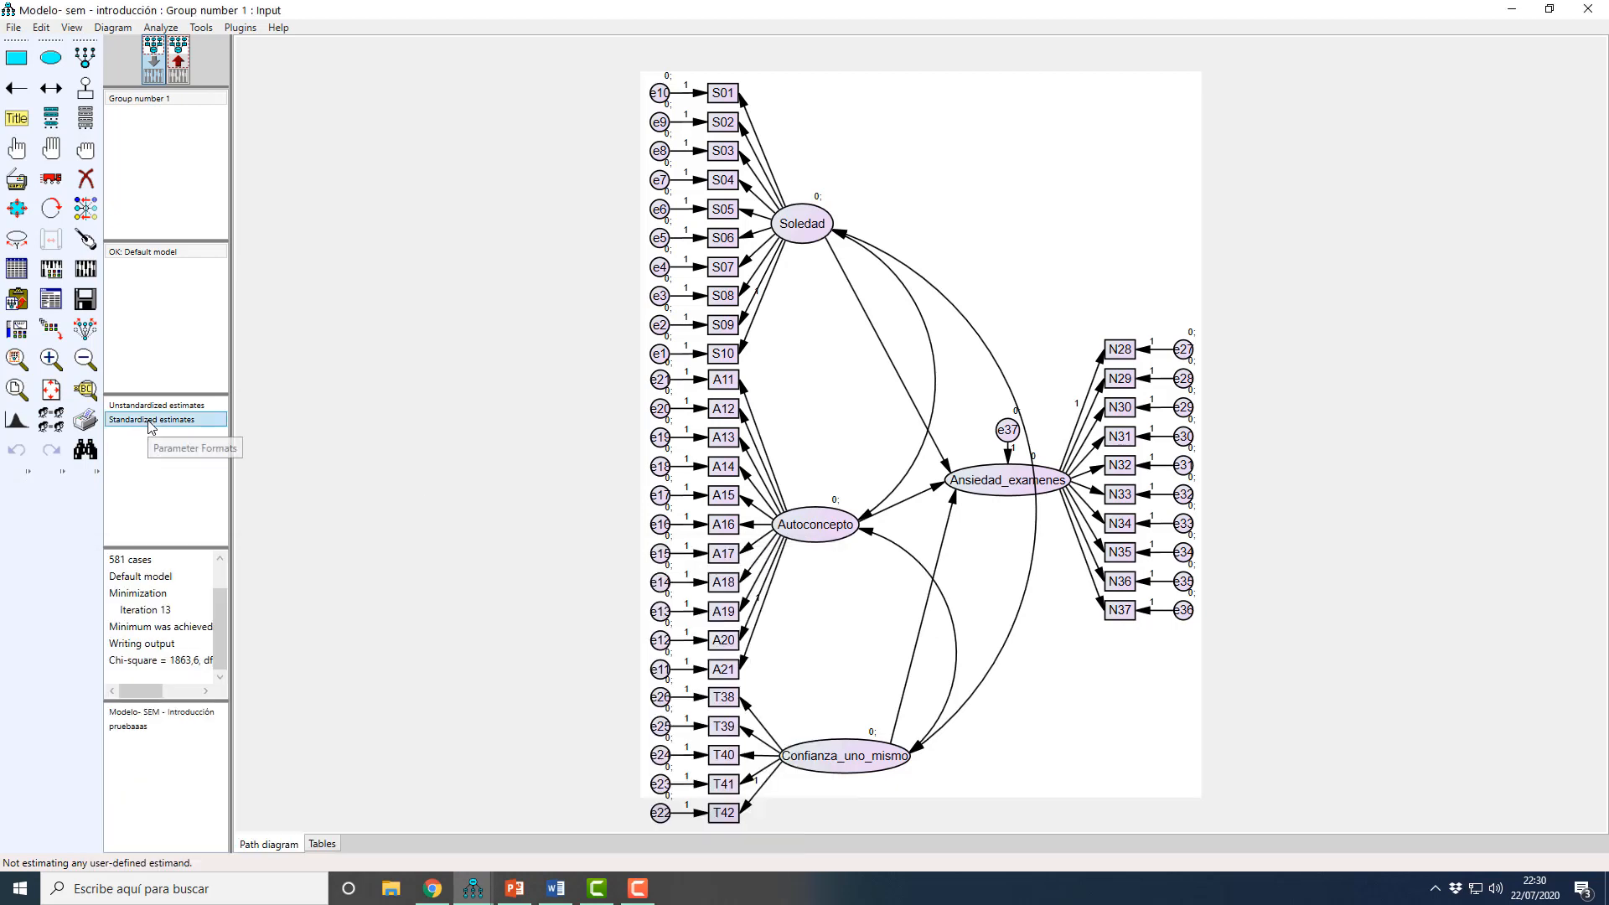
pyautogui.click(177, 67)
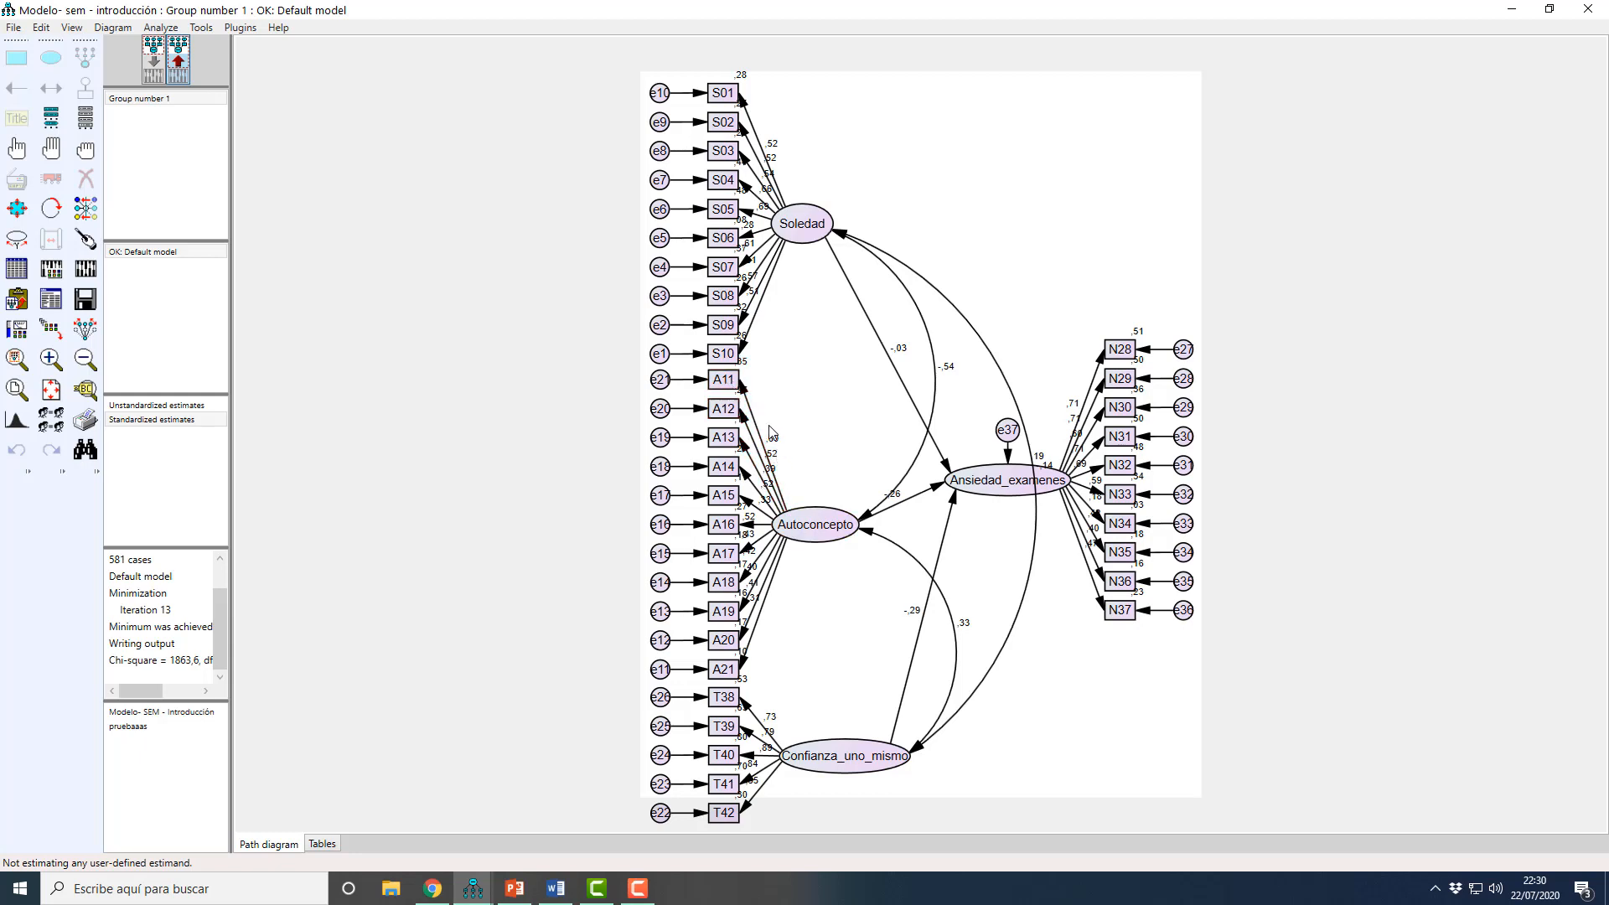
# Step: Return to the text output and examine the covariance modification indices for the error terms and factors
pyautogui.moveTo(474, 889)
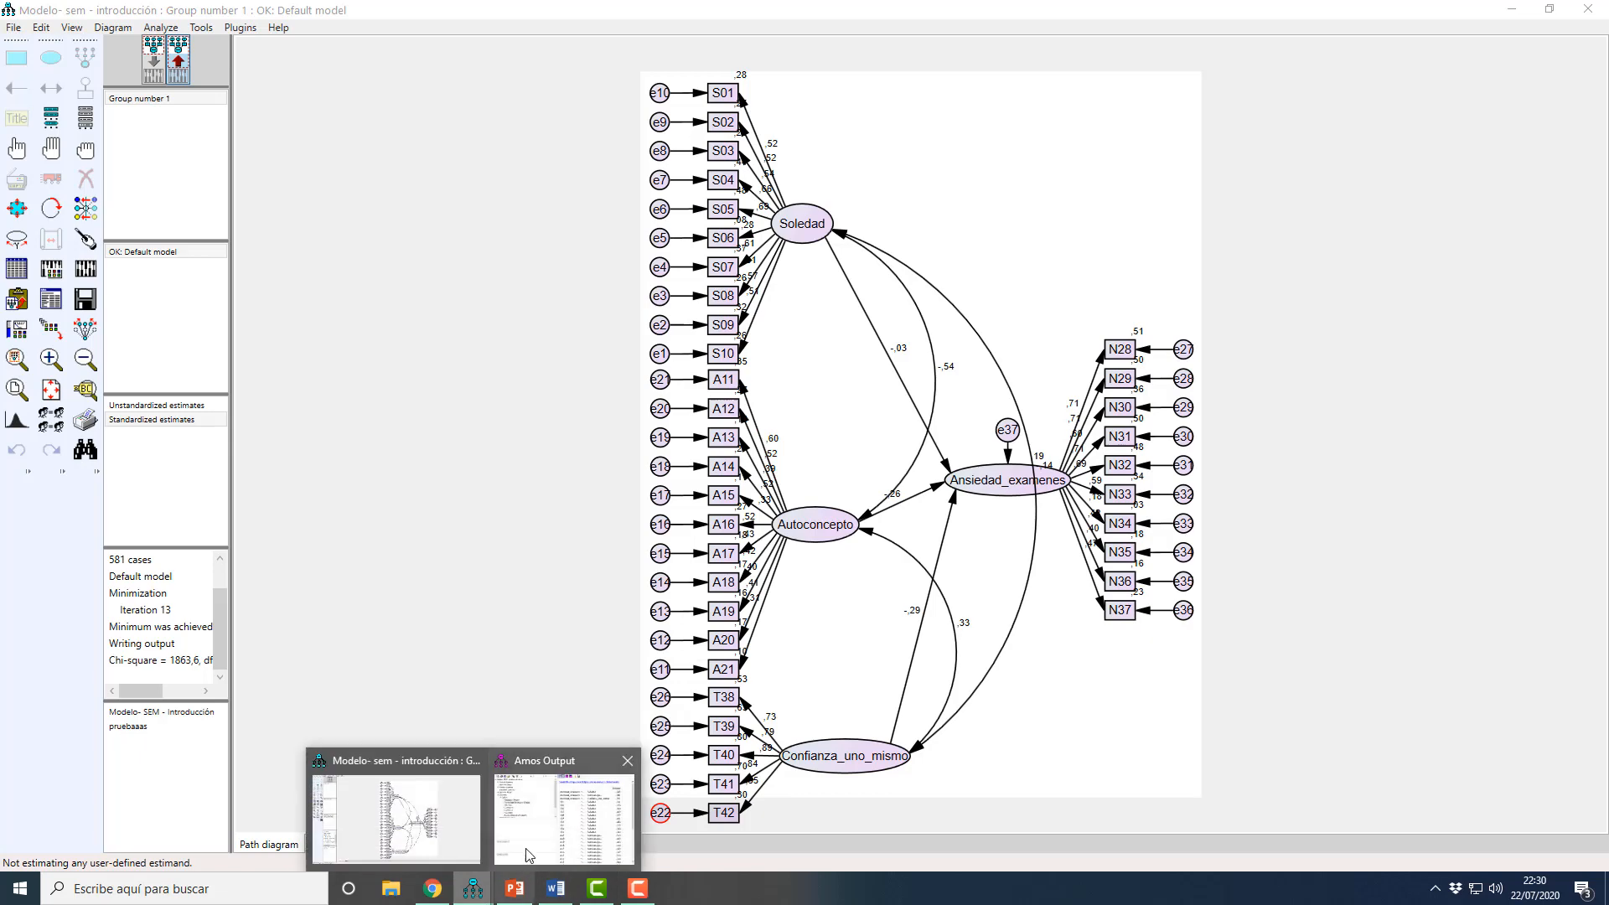
pyautogui.click(536, 837)
pyautogui.moveTo(624, 562); pyautogui.dragTo(818, 161)
pyautogui.click(308, 276)
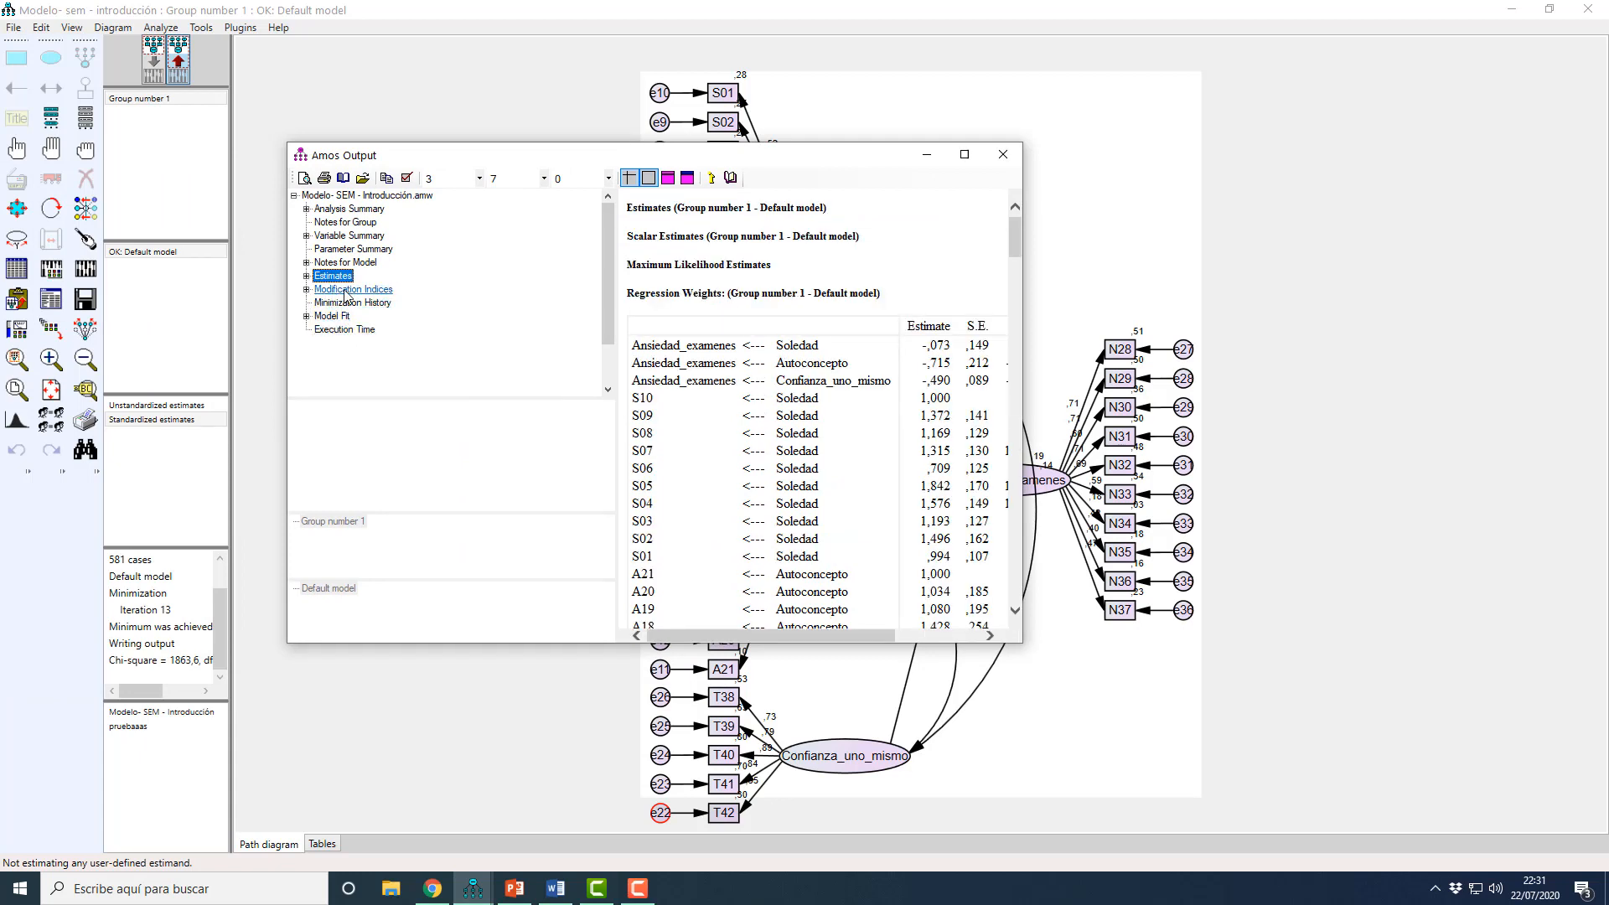
pyautogui.click(307, 289)
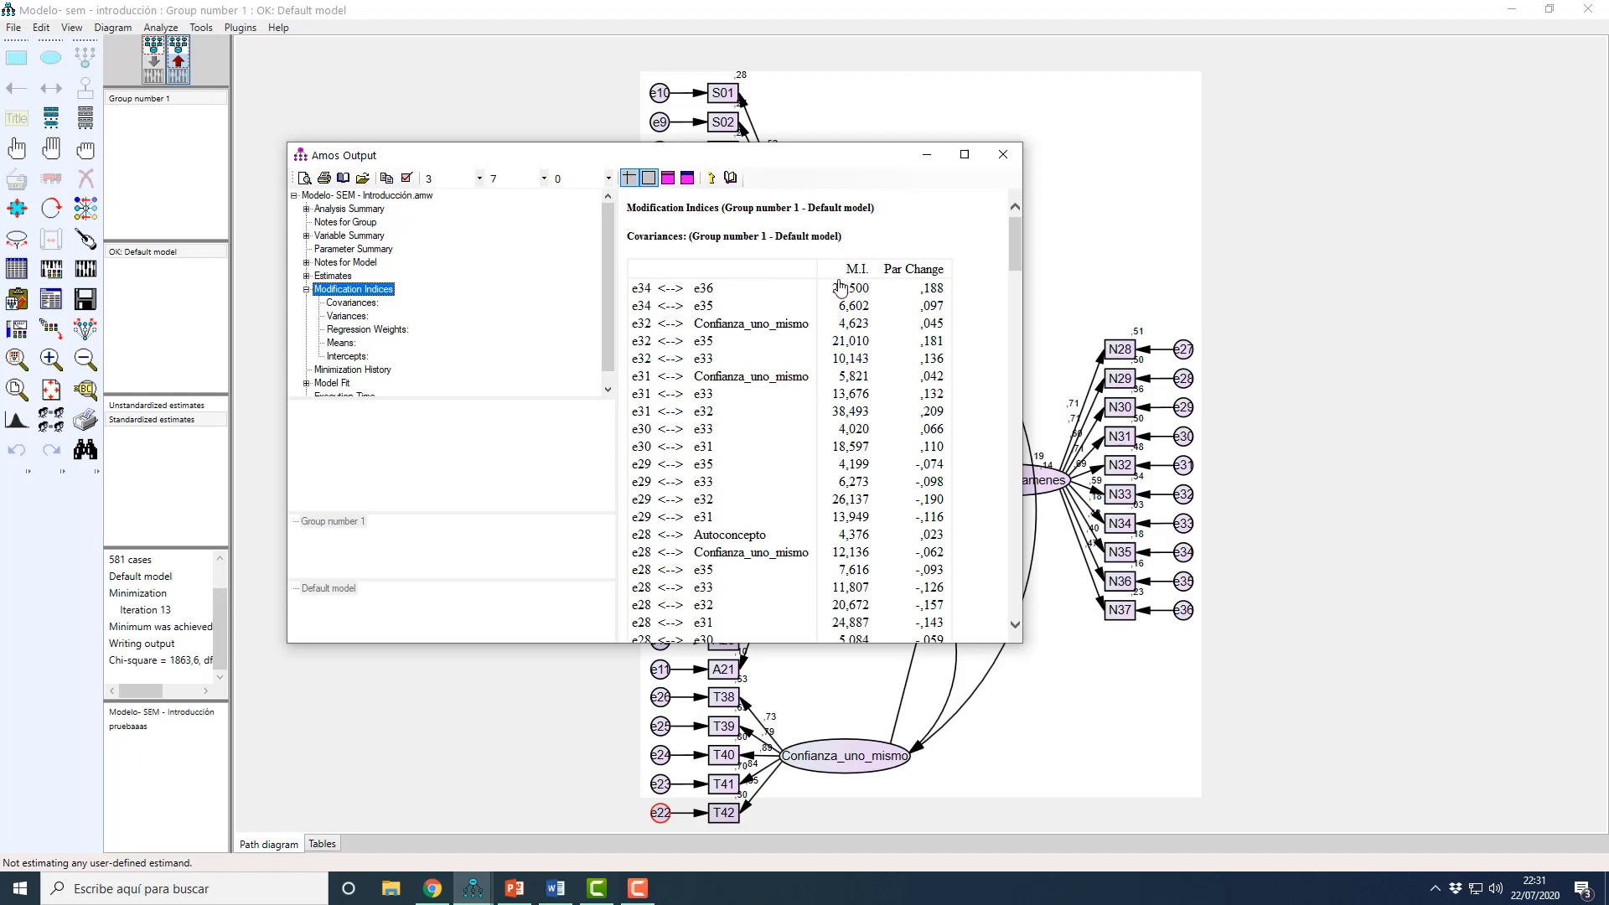
pyautogui.scroll(-8, 838, 298)
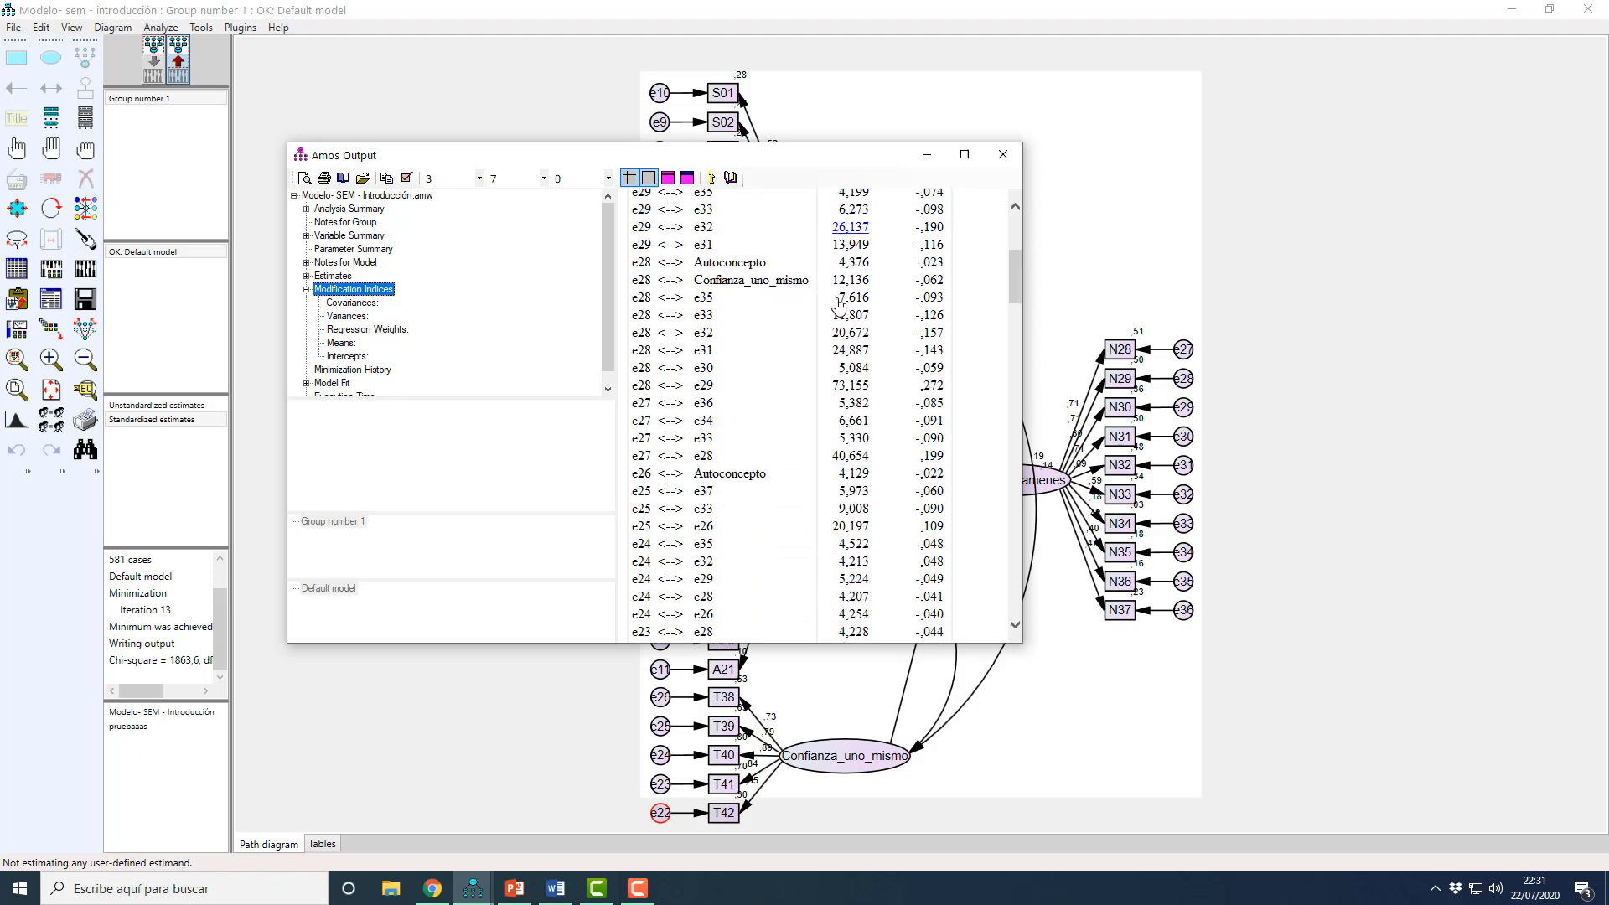
pyautogui.scroll(-7, 826, 337)
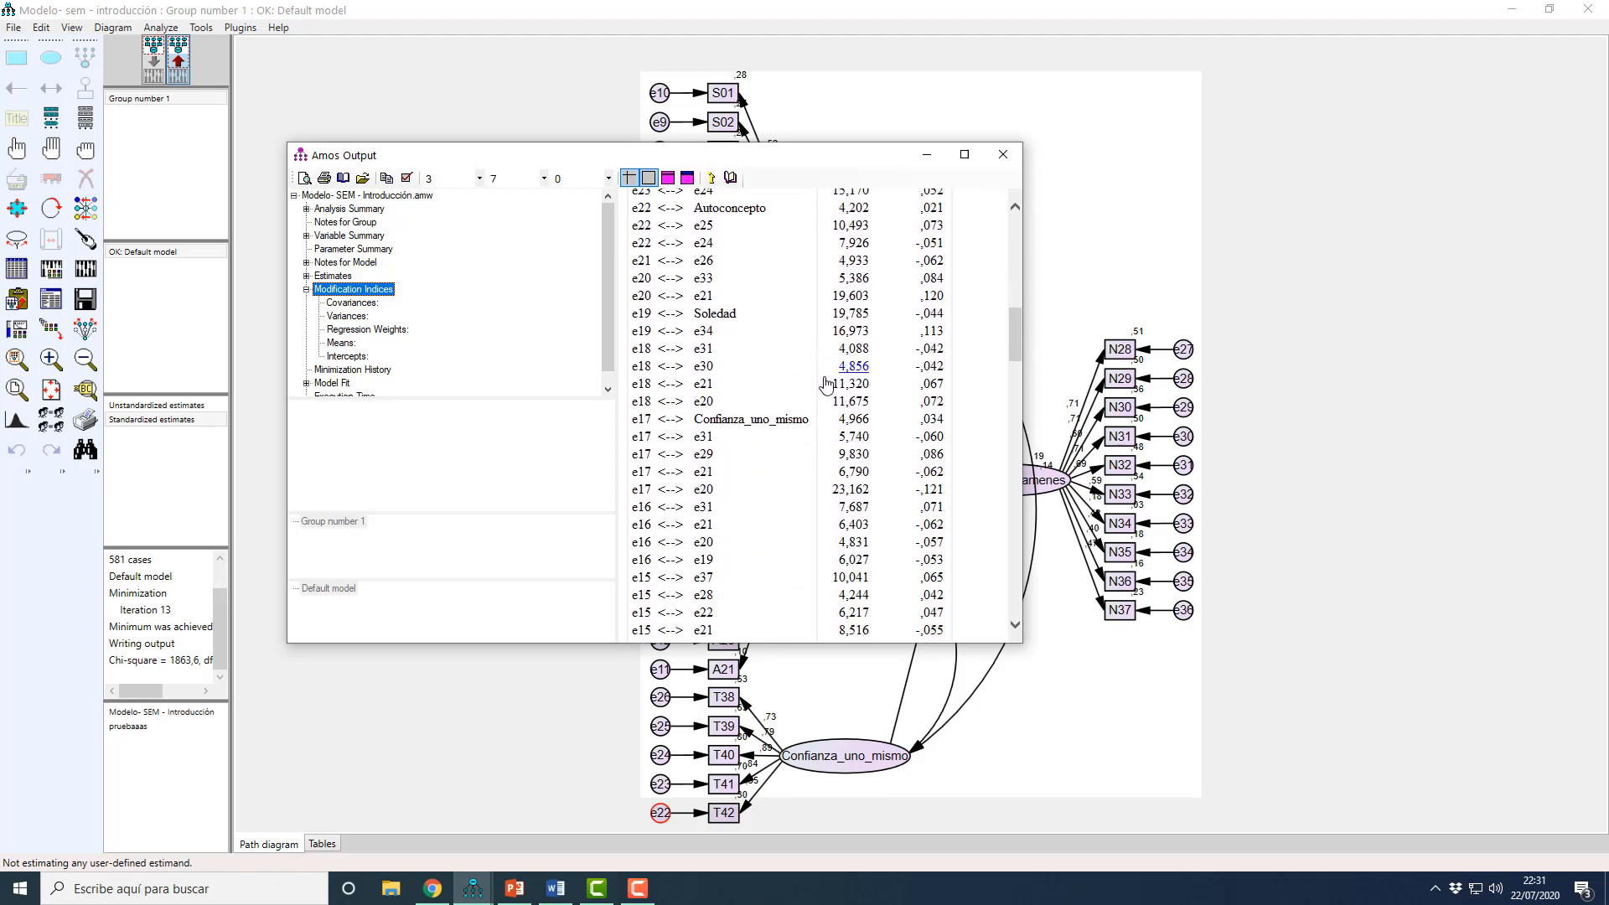
pyautogui.scroll(10, 828, 386)
pyautogui.scroll(5, 827, 385)
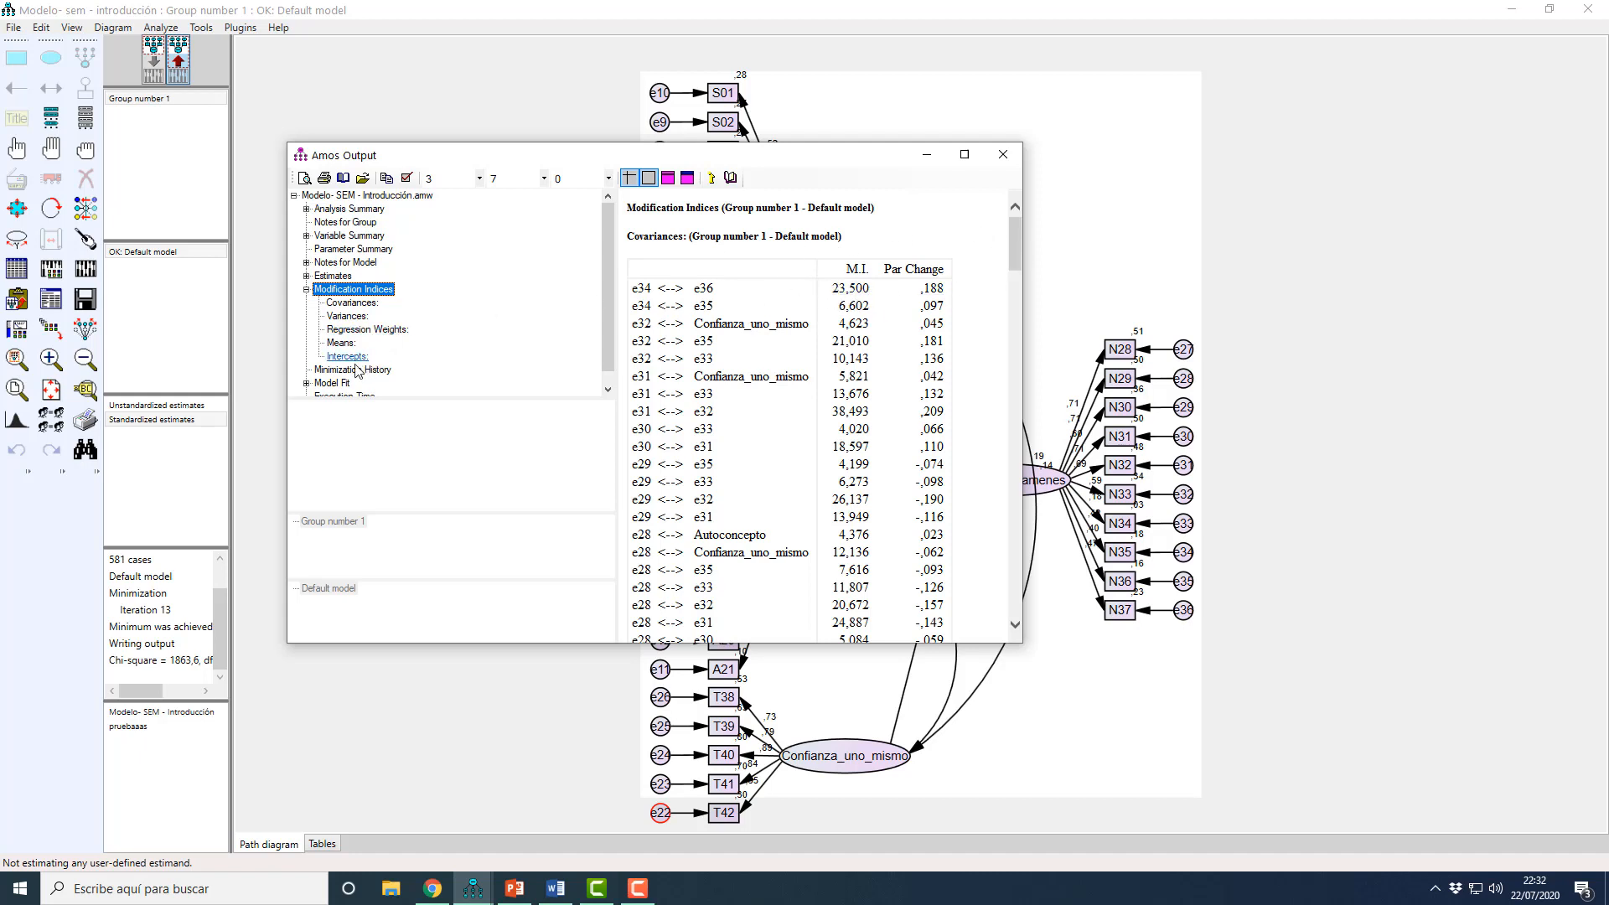
# Step: Review the Model Fit summary through RMSEA, checking it against the optimal fit-index values on slide 2 in PowerPoint, and close the output
pyautogui.scroll(-1, 333, 389)
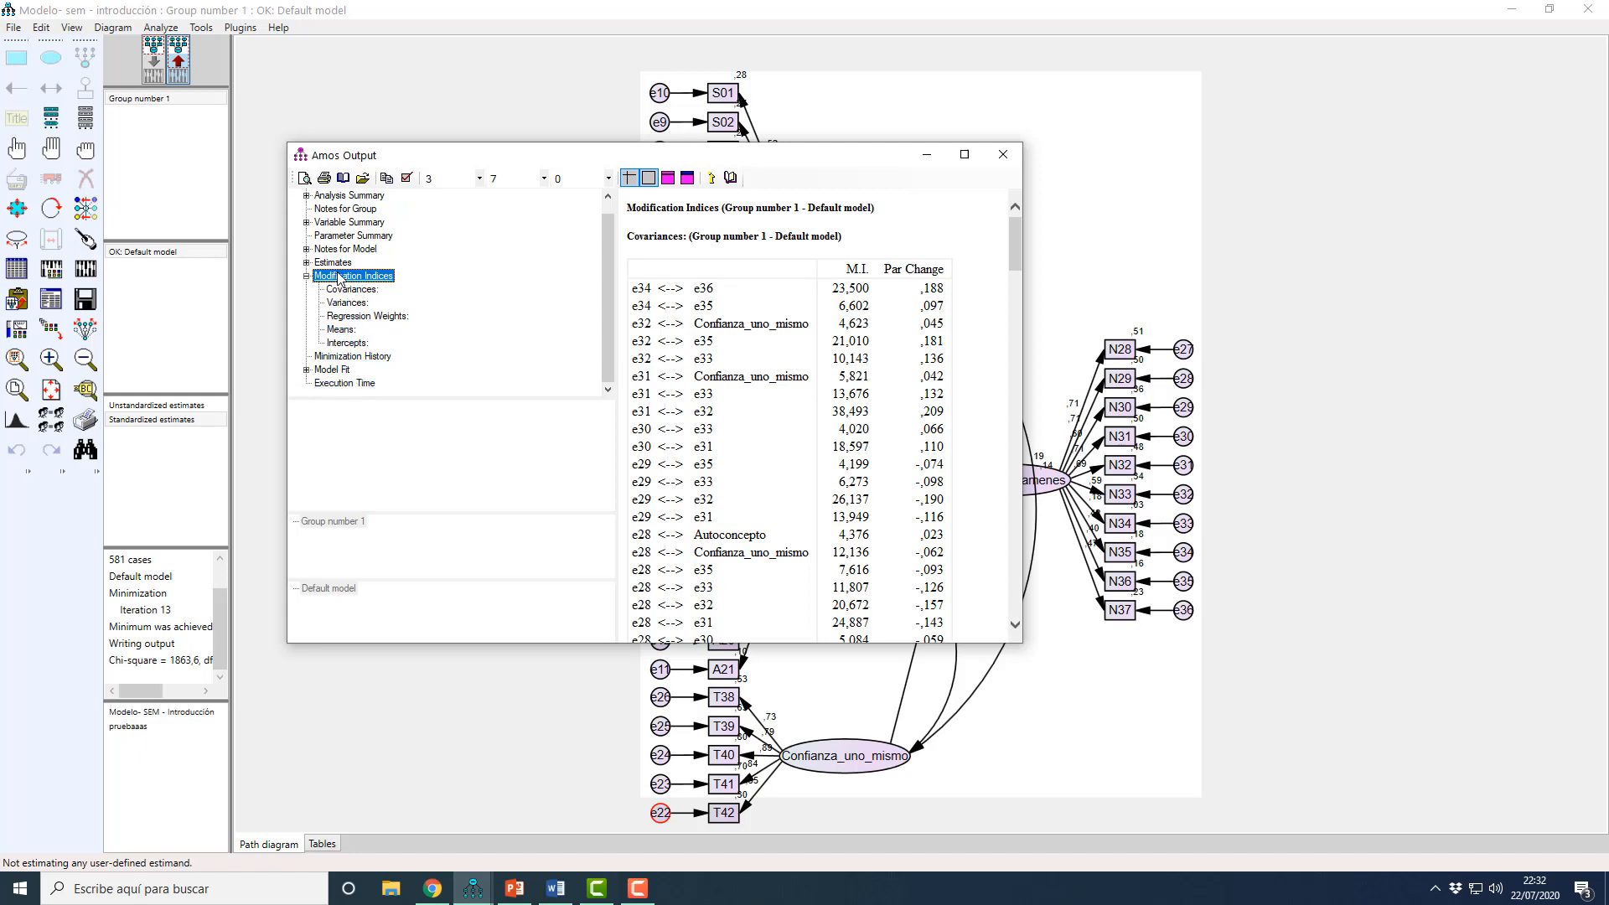
pyautogui.click(334, 369)
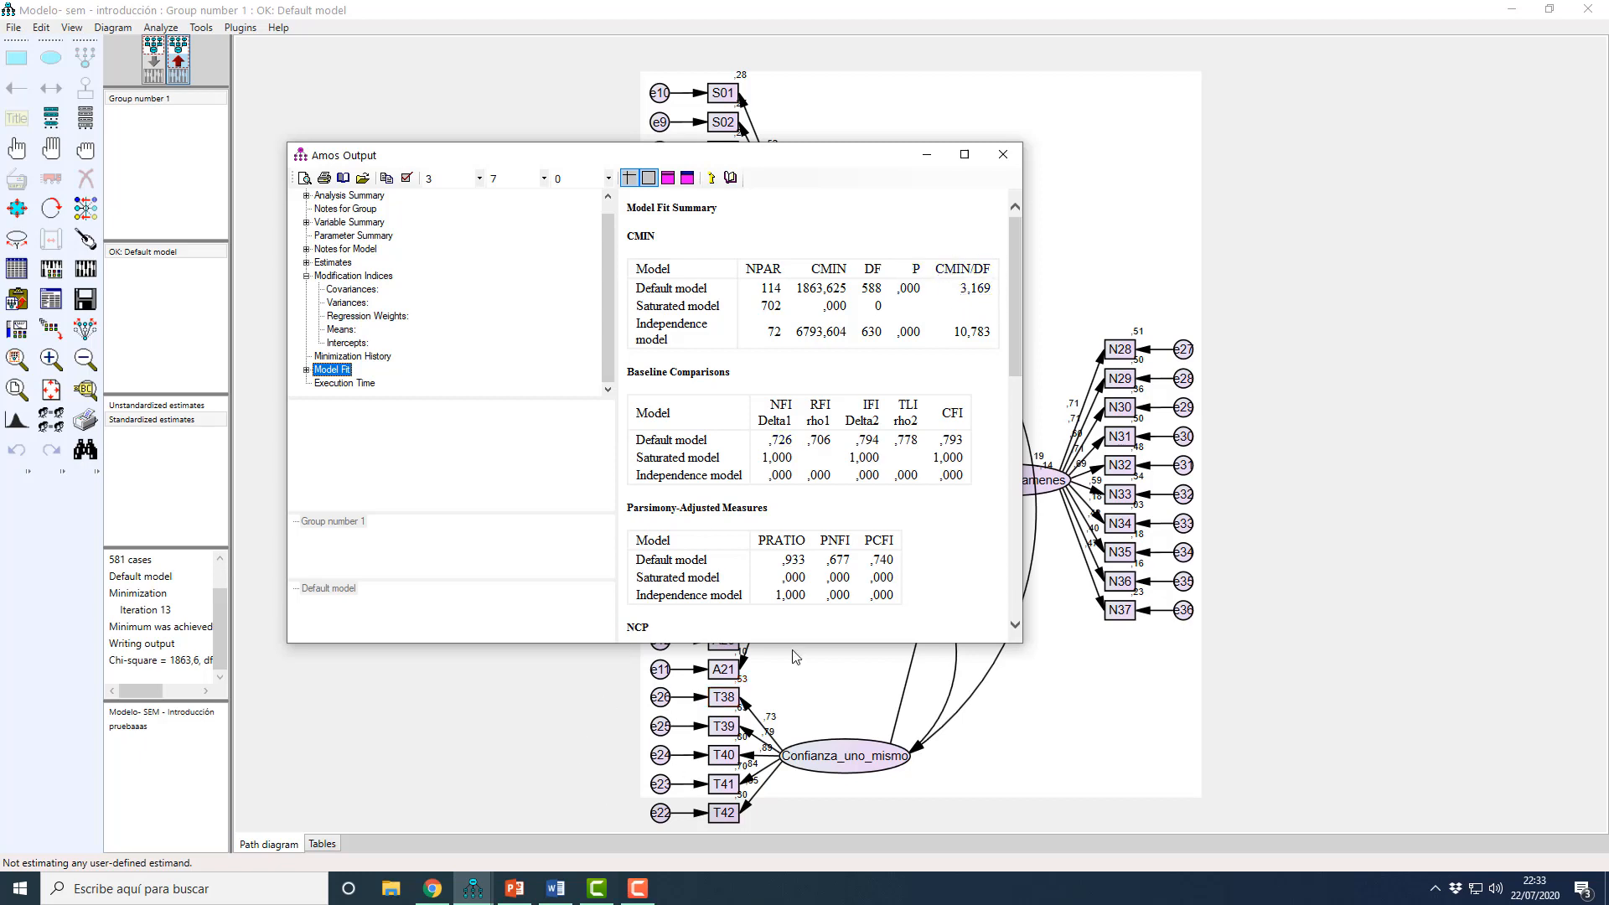
pyautogui.click(514, 897)
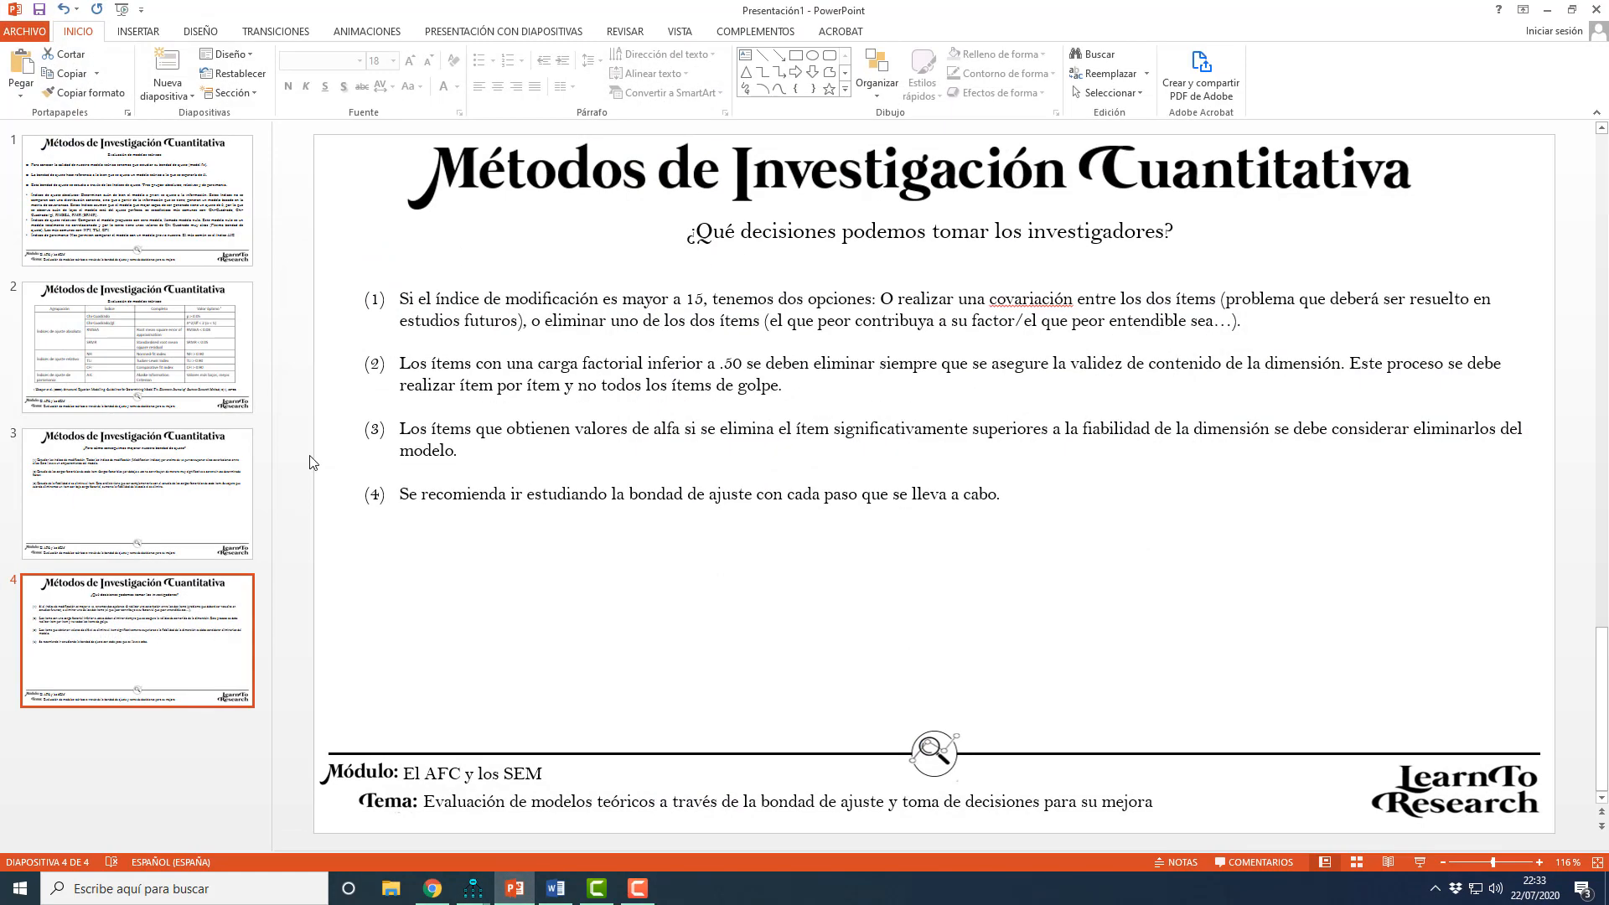
pyautogui.click(197, 367)
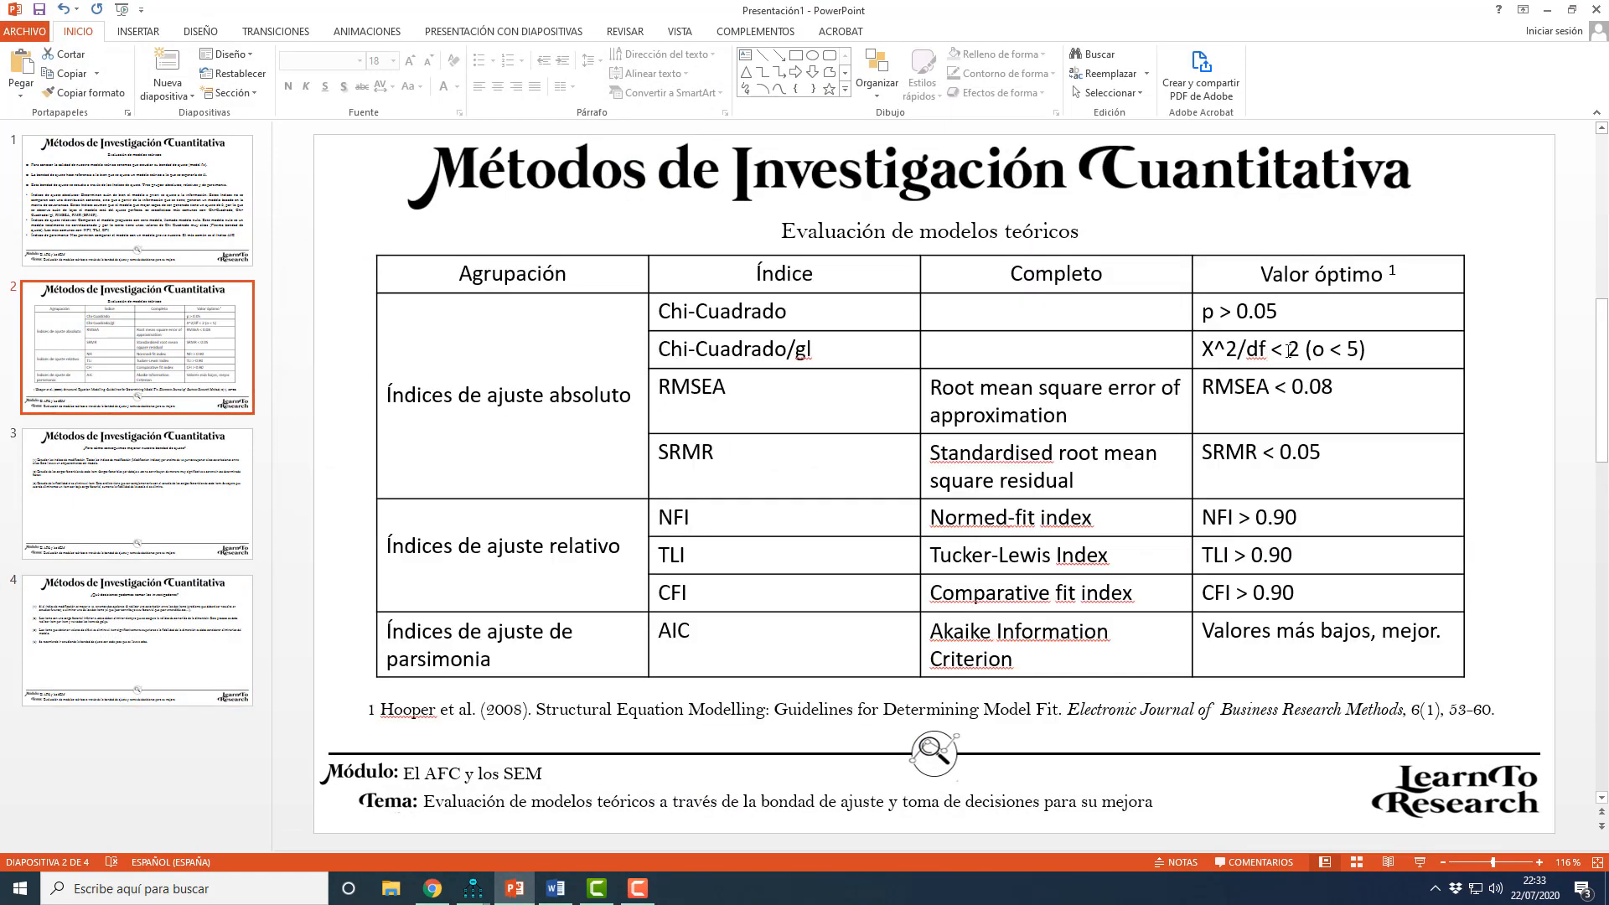
pyautogui.click(1547, 10)
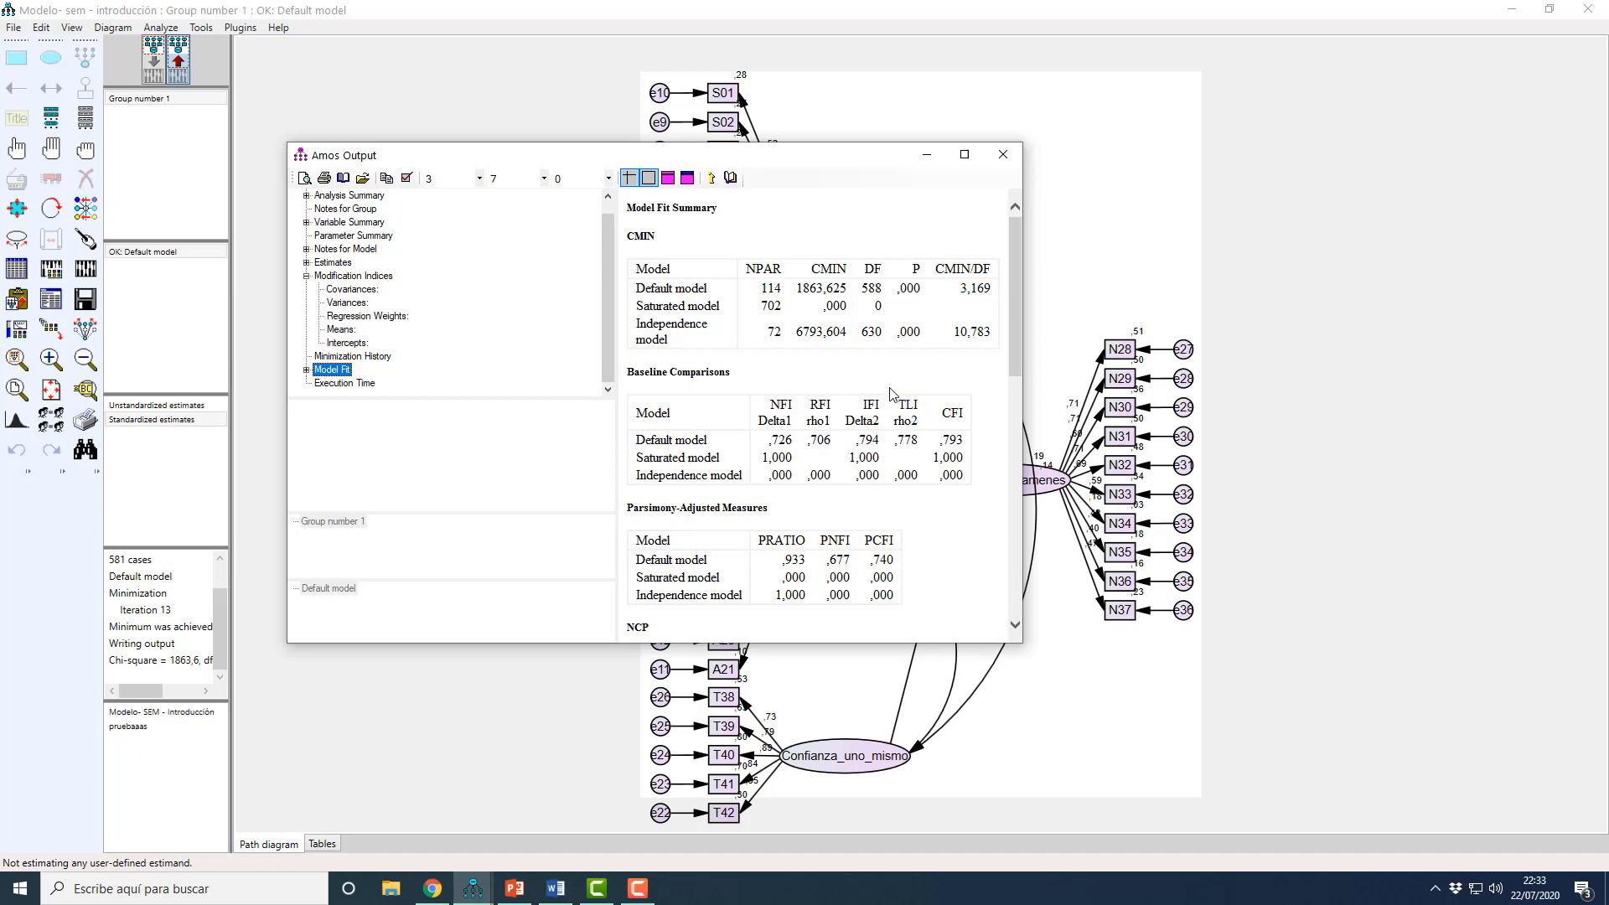
pyautogui.scroll(-3, 783, 451)
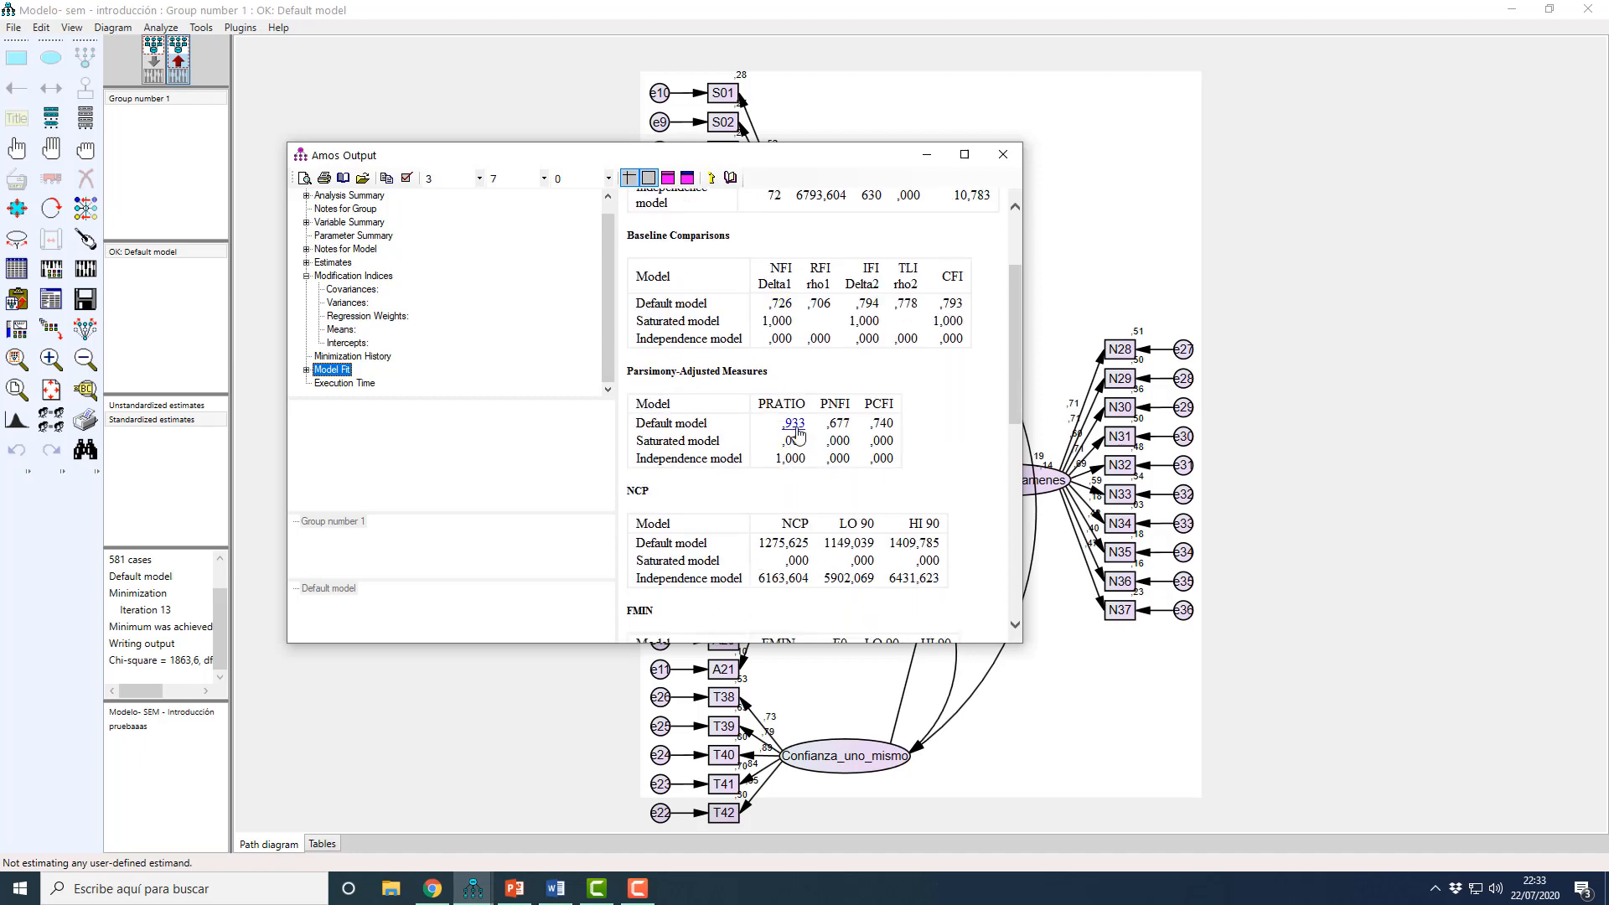
pyautogui.scroll(-4, 796, 433)
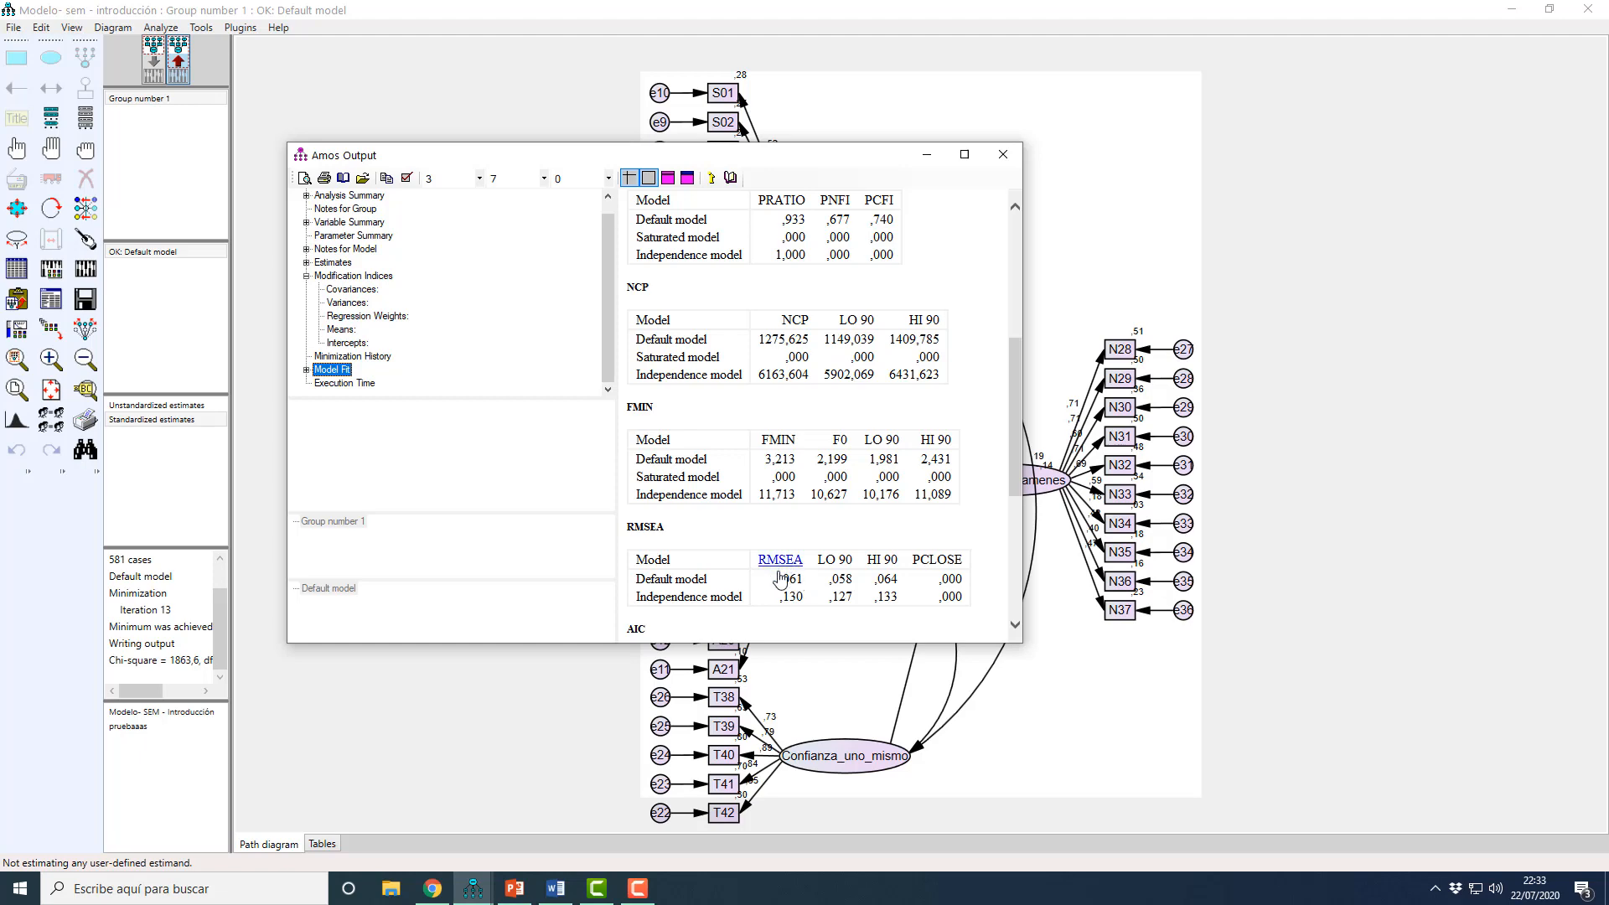
pyautogui.click(1002, 154)
# Step: Compute the Standardized RMR of the default model with its plugin by recalculating the estimates, and close the result window
pyautogui.click(240, 28)
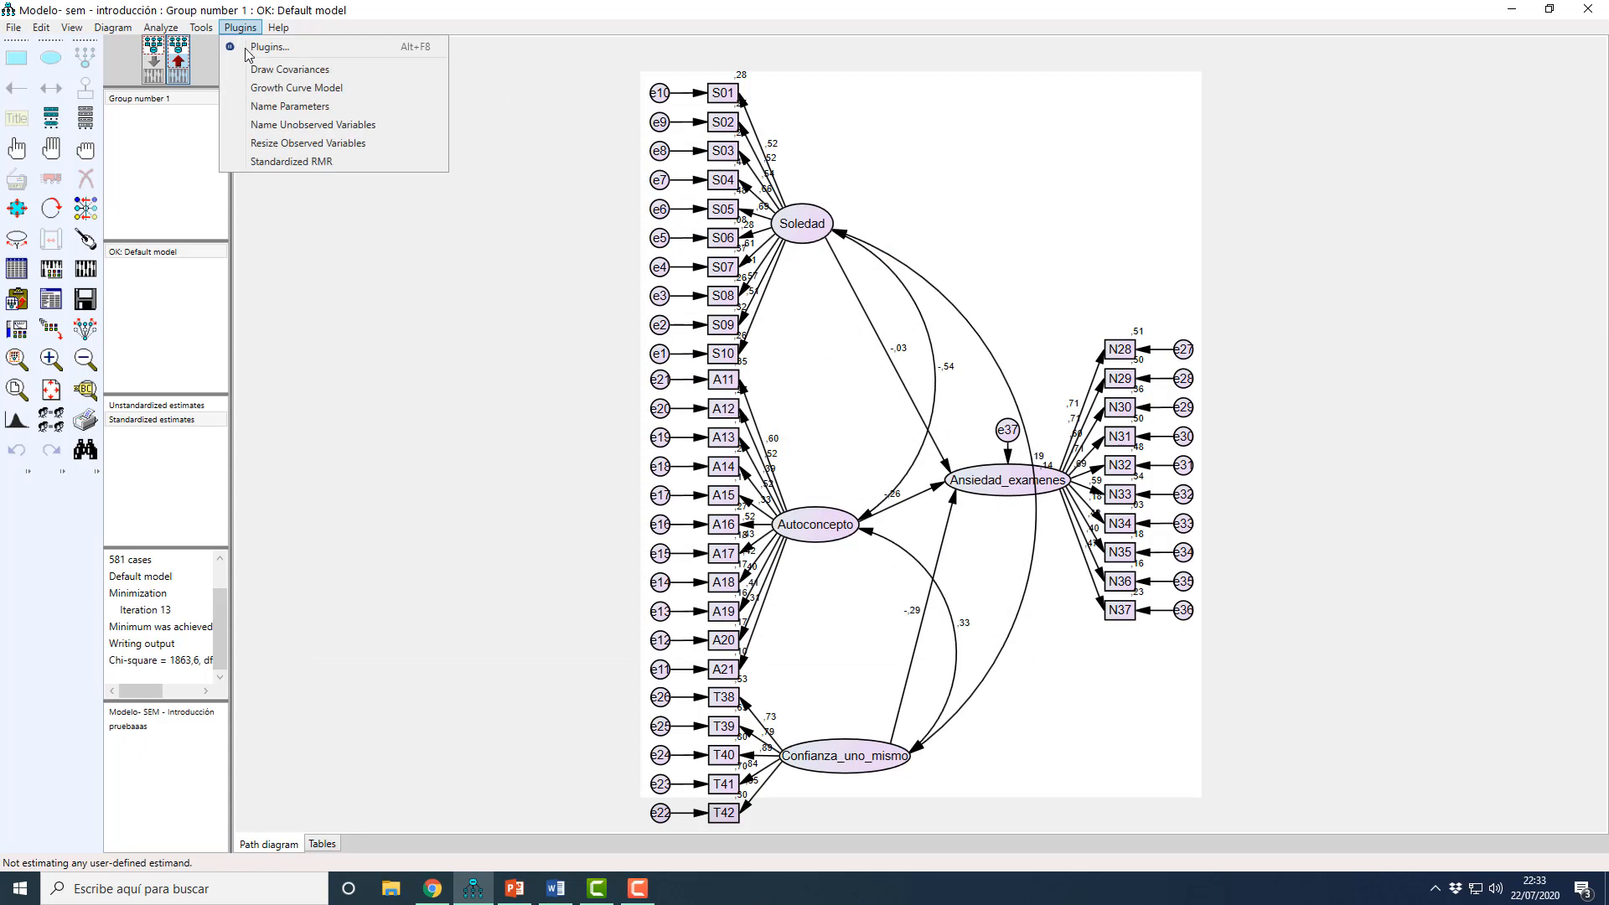
pyautogui.click(300, 161)
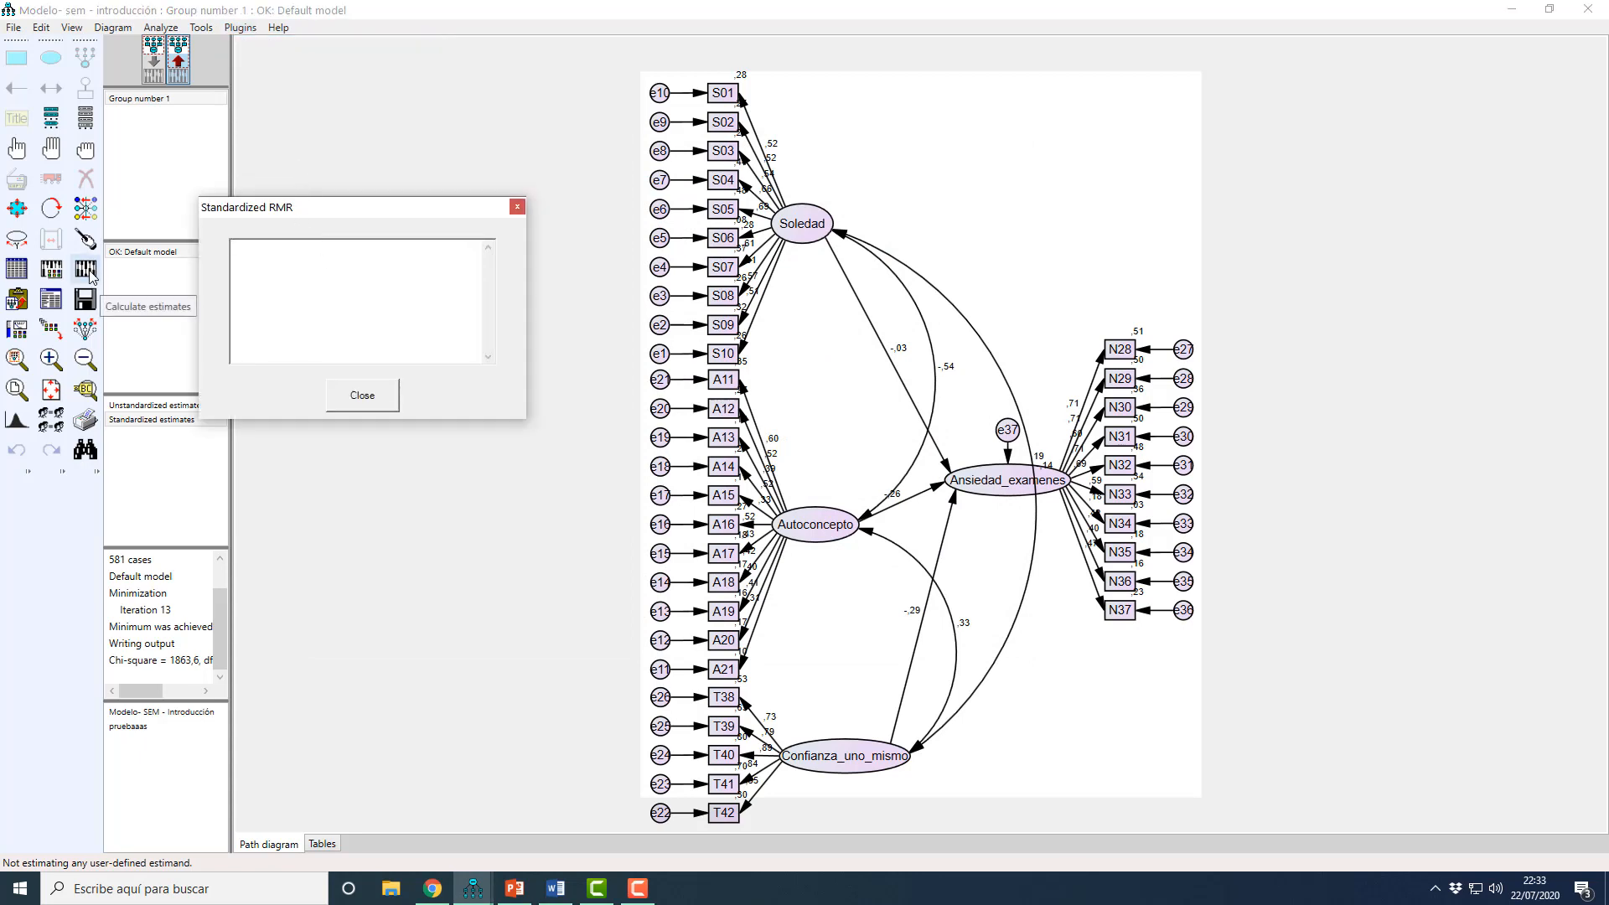
pyautogui.click(517, 206)
pyautogui.click(241, 28)
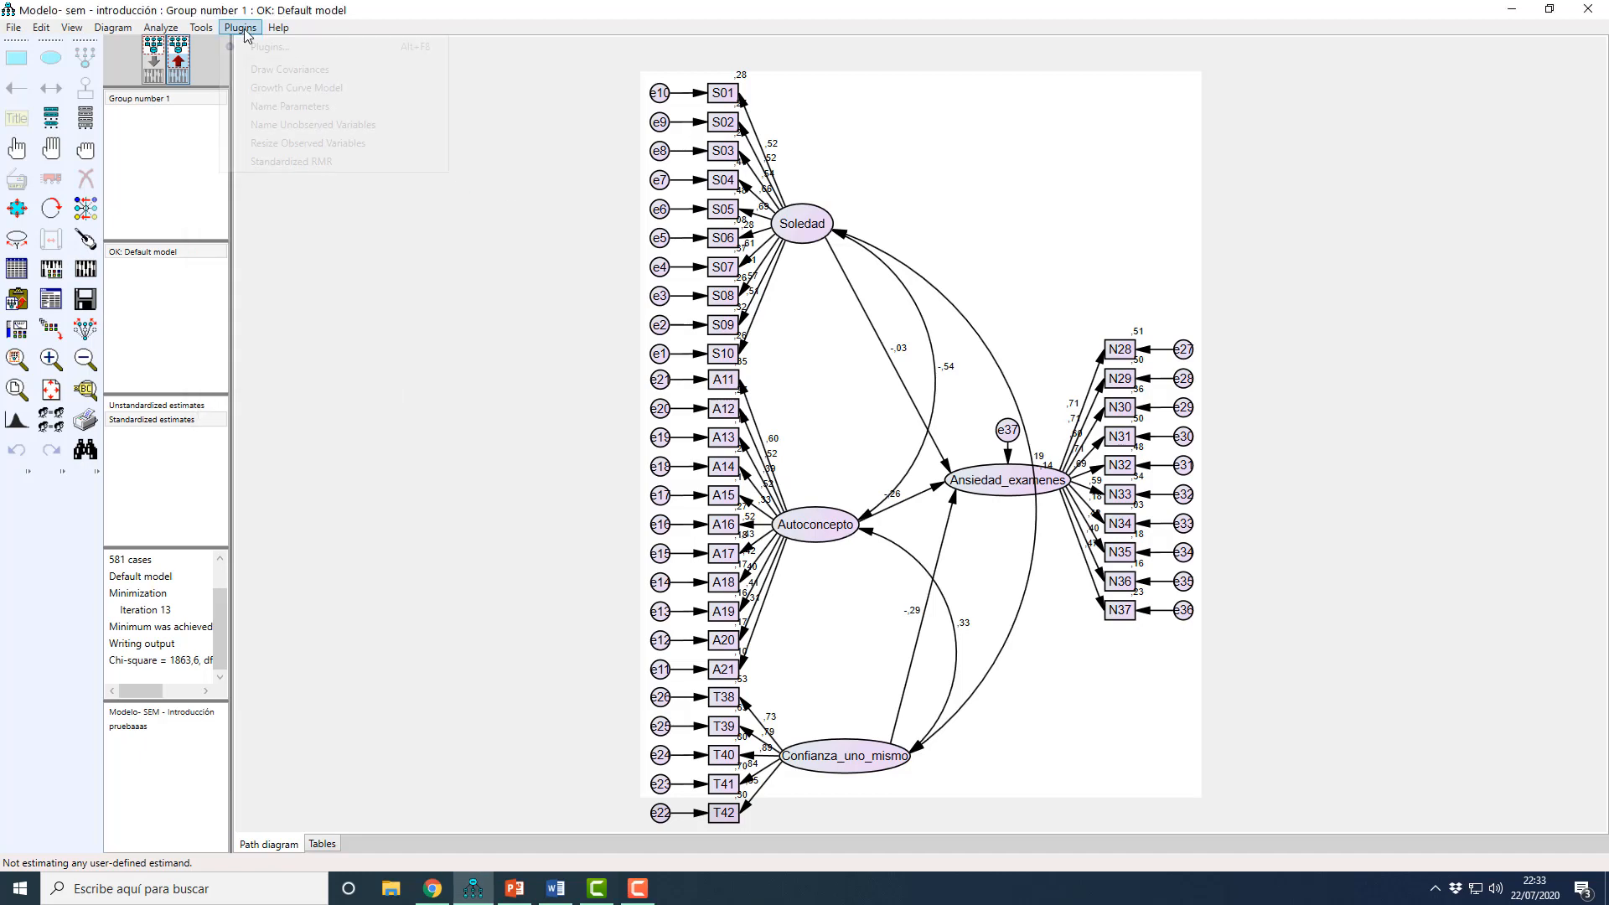
pyautogui.click(282, 165)
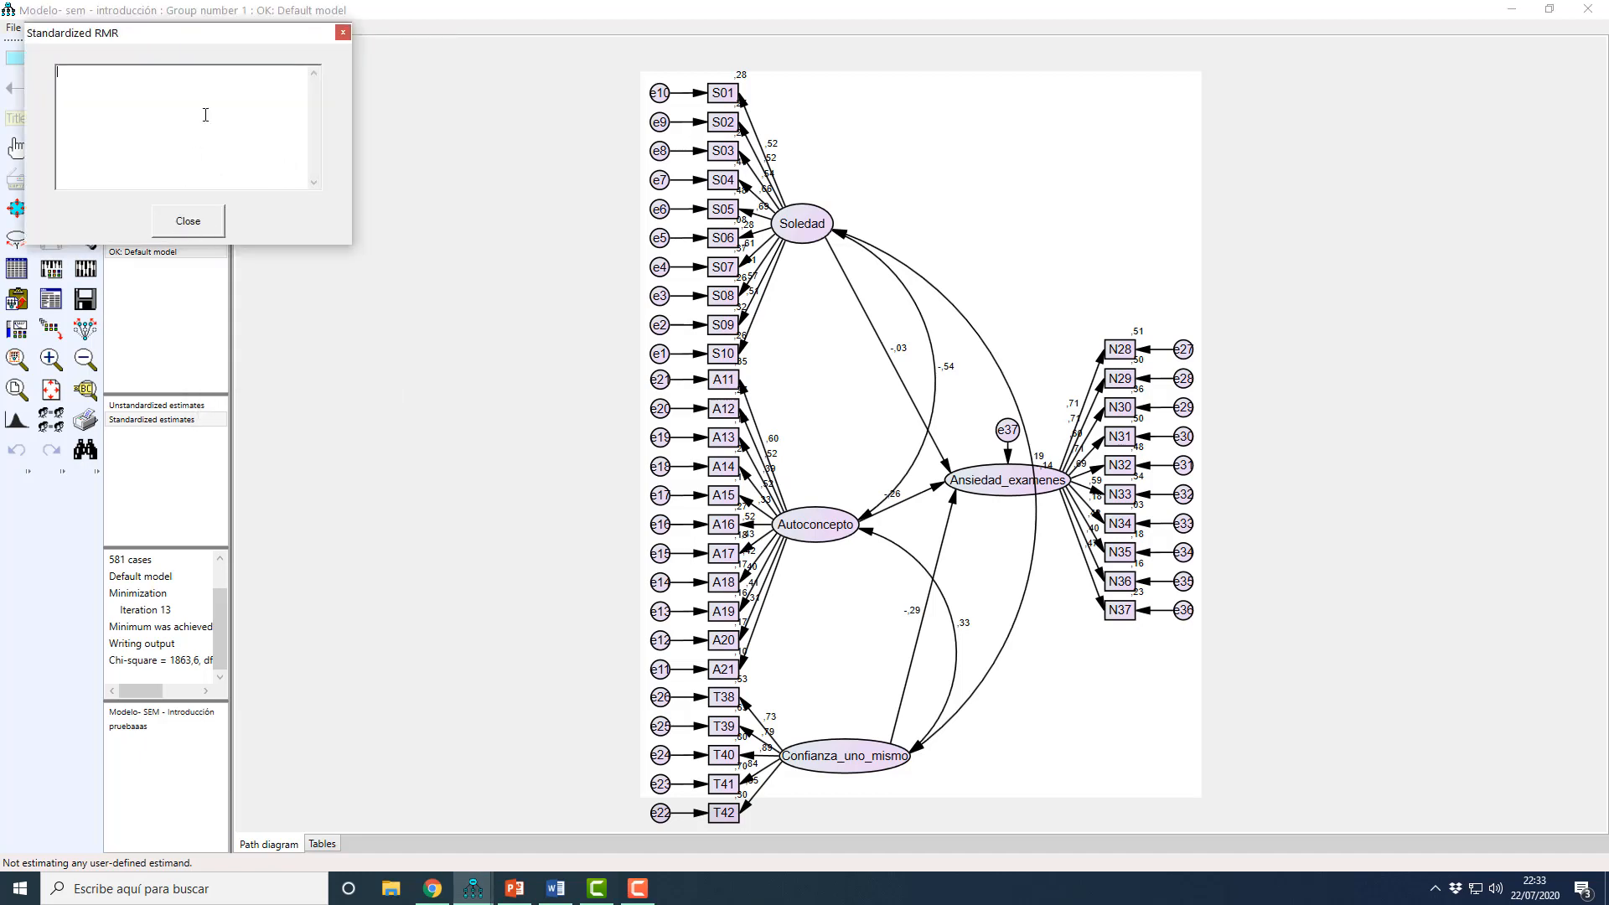
pyautogui.click(86, 268)
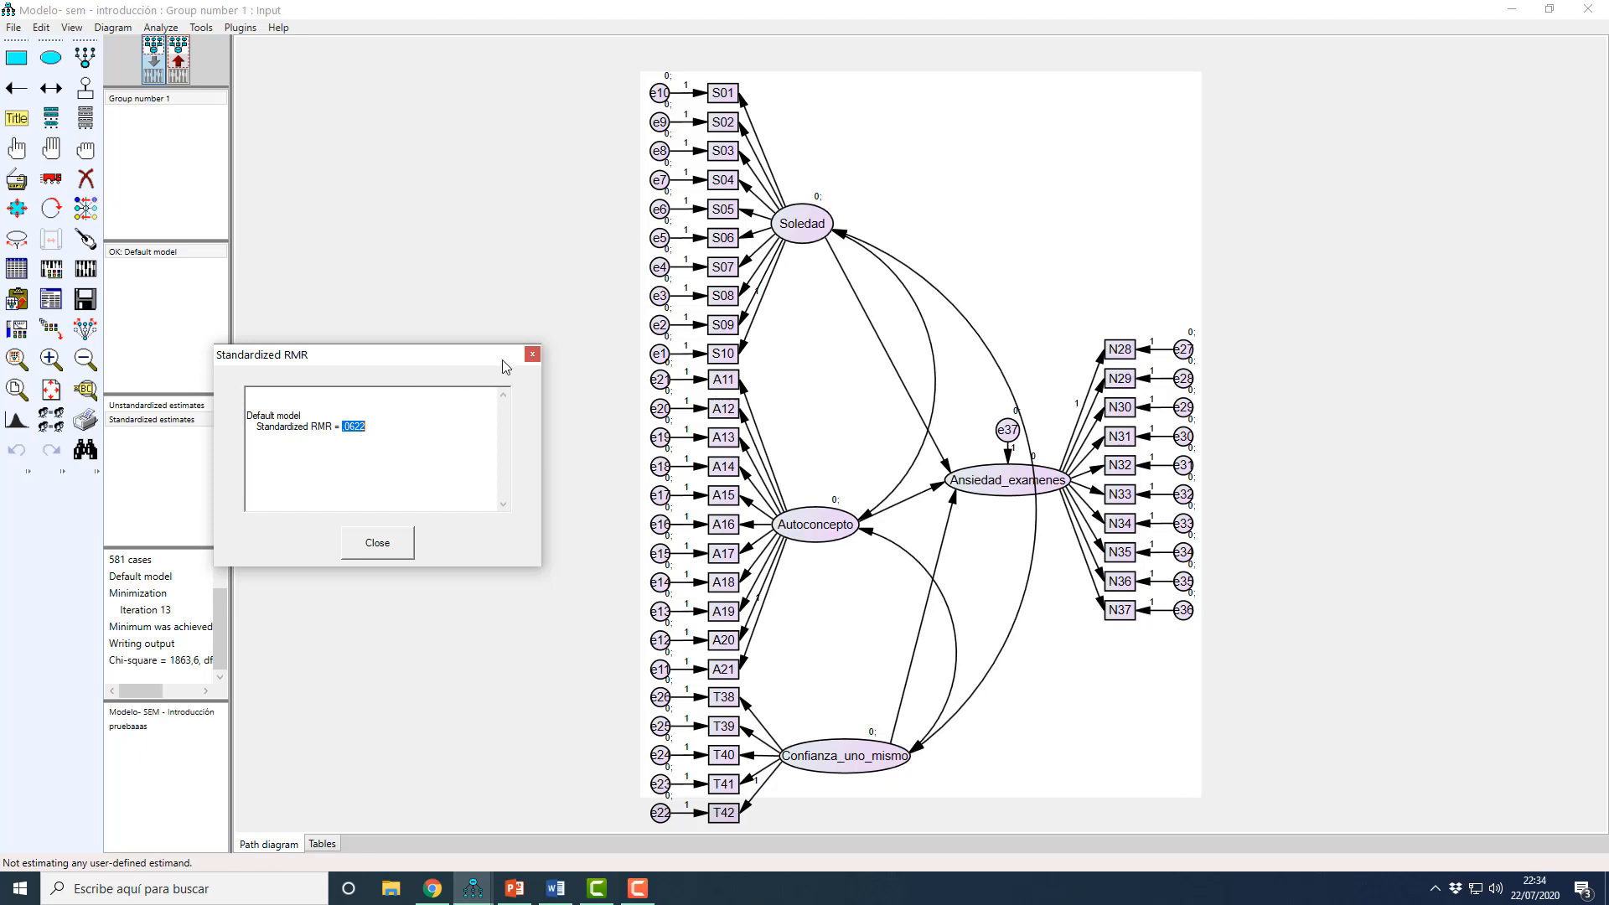
pyautogui.click(532, 354)
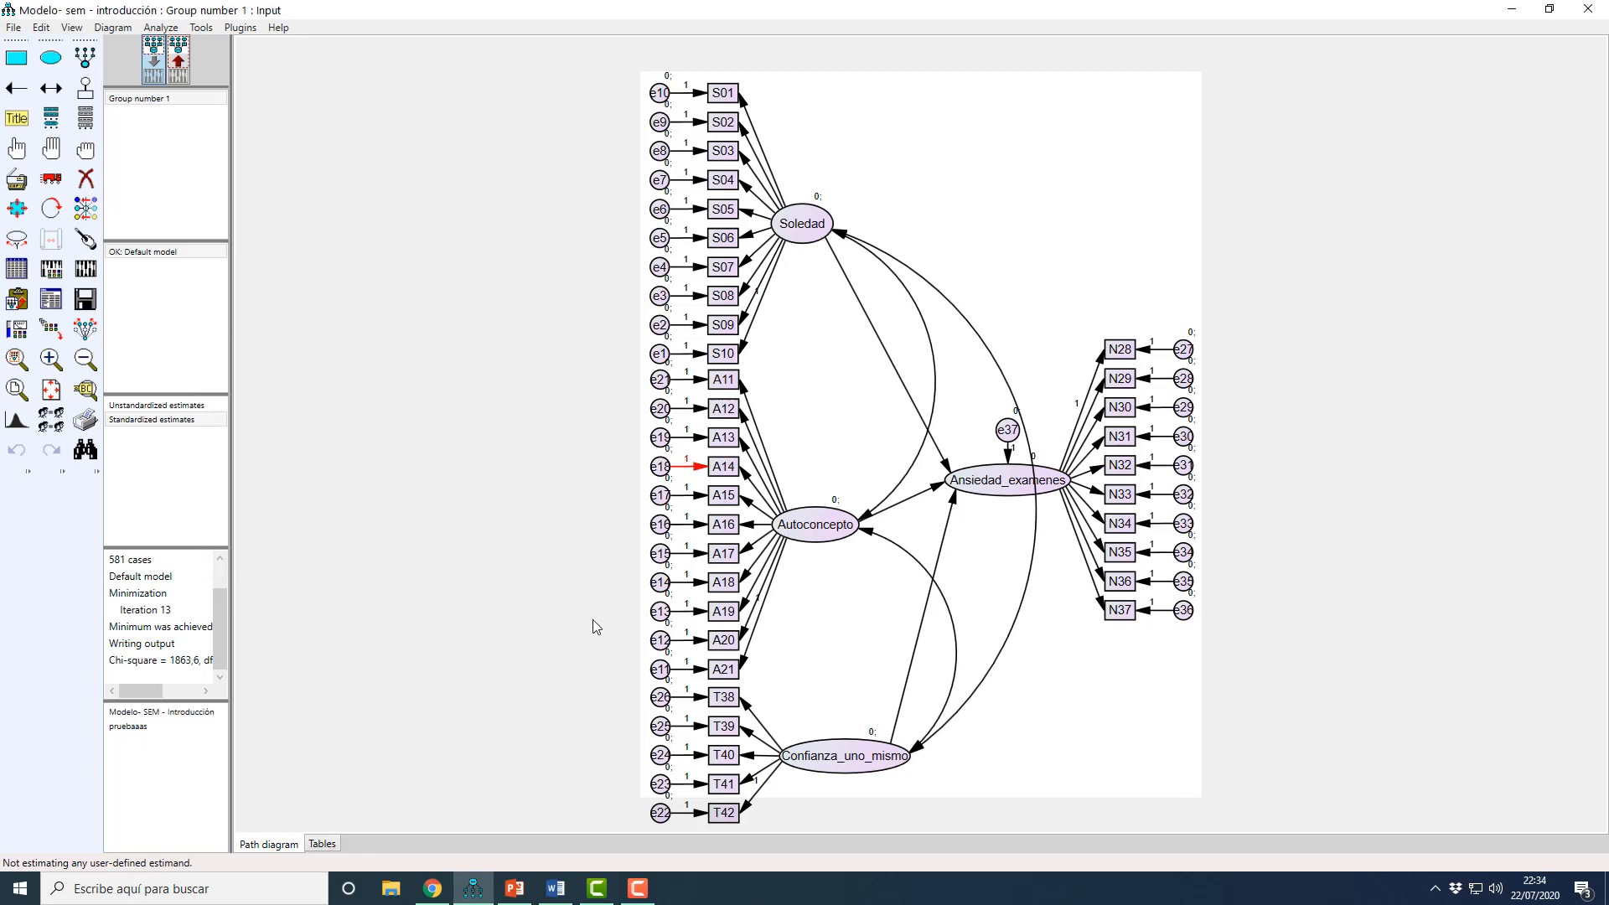
# Step: Reopen the text output and review the Model Fit summary from CMIN down to the RMSEA and AIC tables
pyautogui.click(22, 310)
pyautogui.click(333, 330)
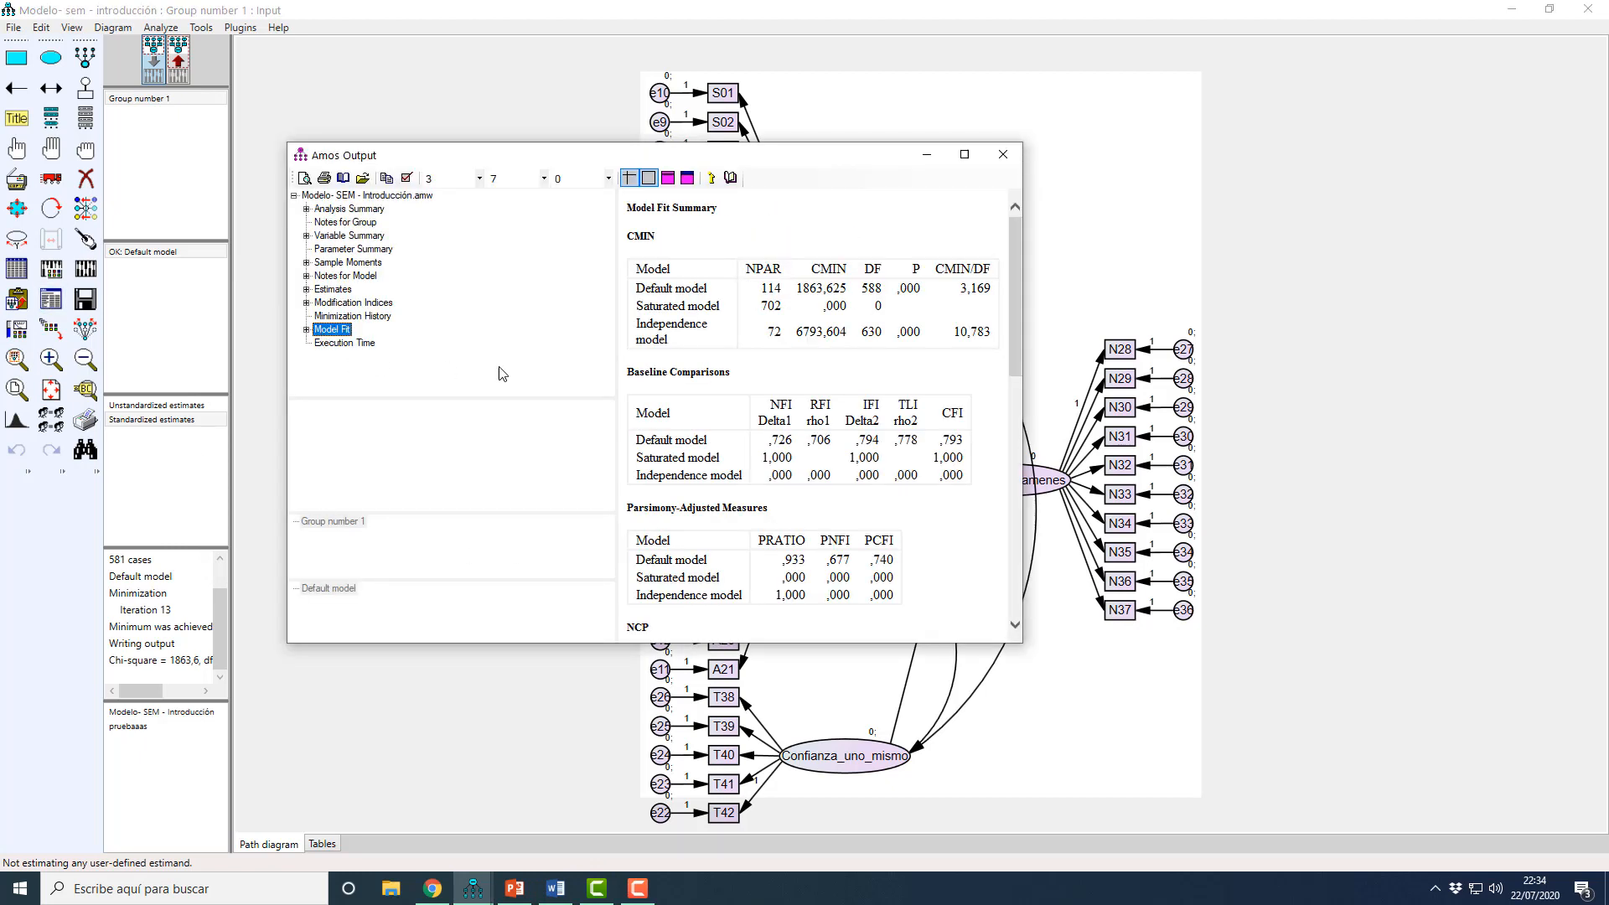
pyautogui.scroll(-1, 864, 417)
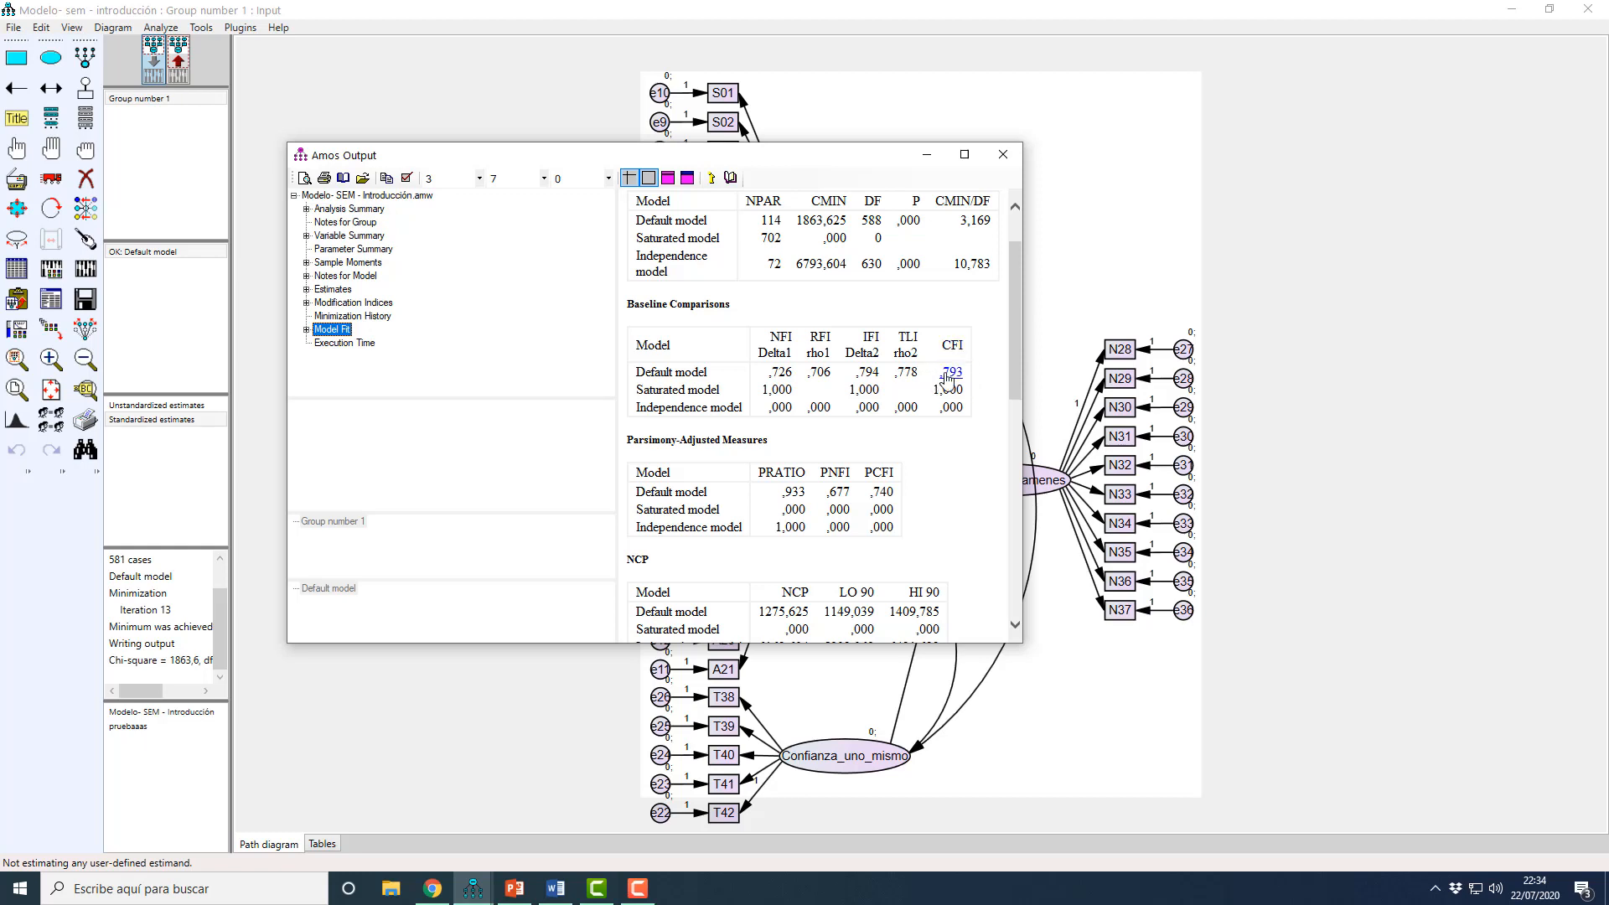
pyautogui.scroll(-4, 948, 379)
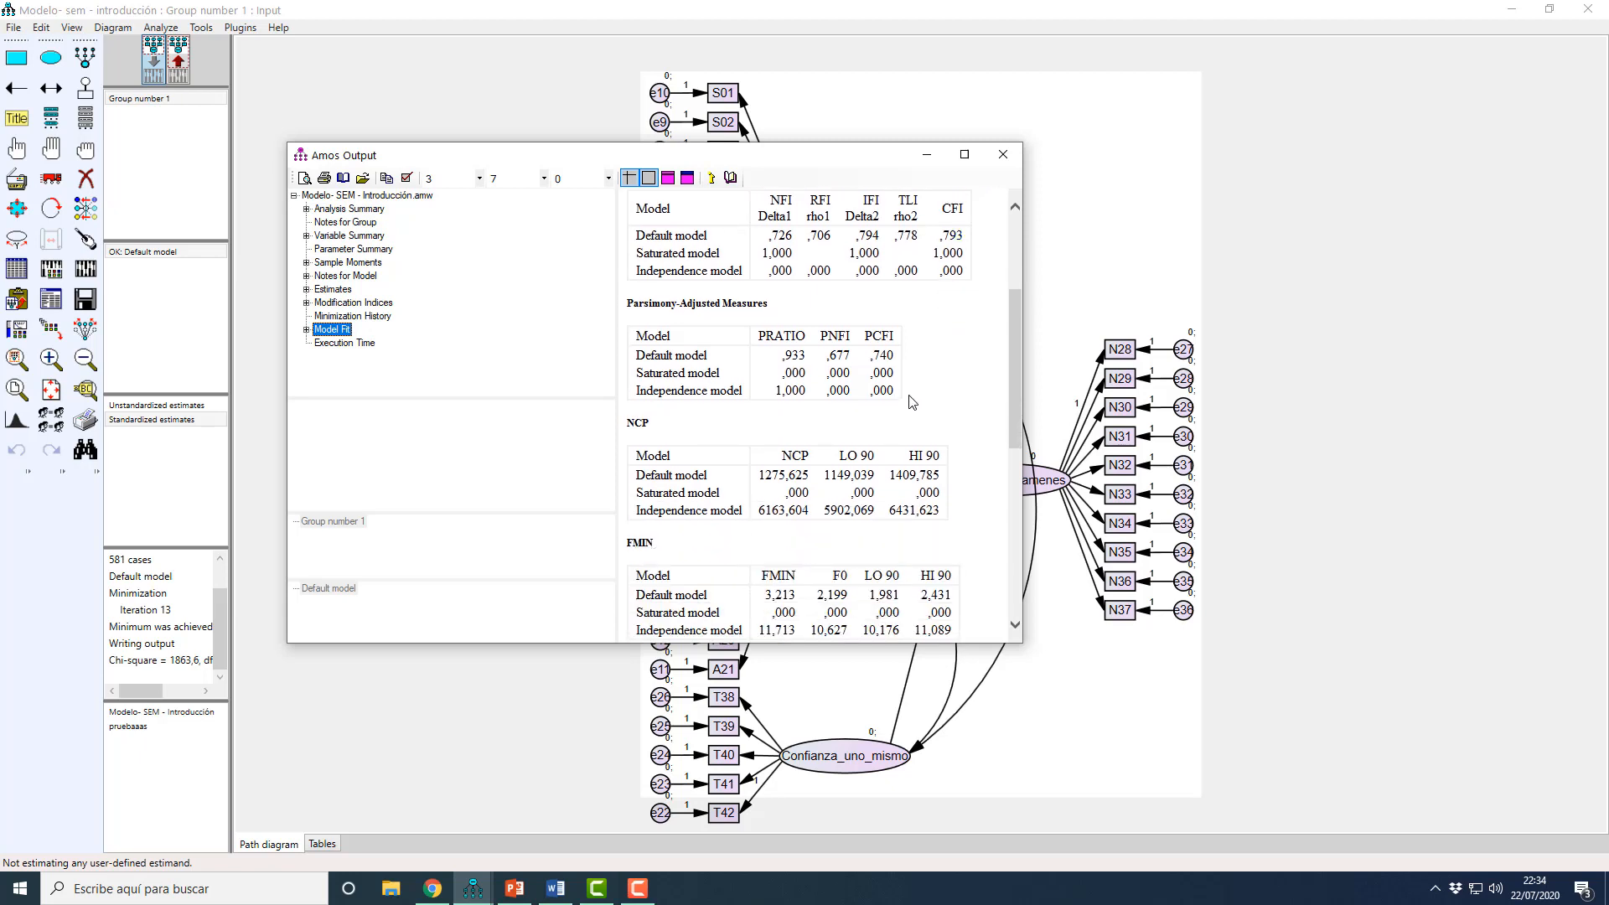
pyautogui.scroll(-10, 912, 402)
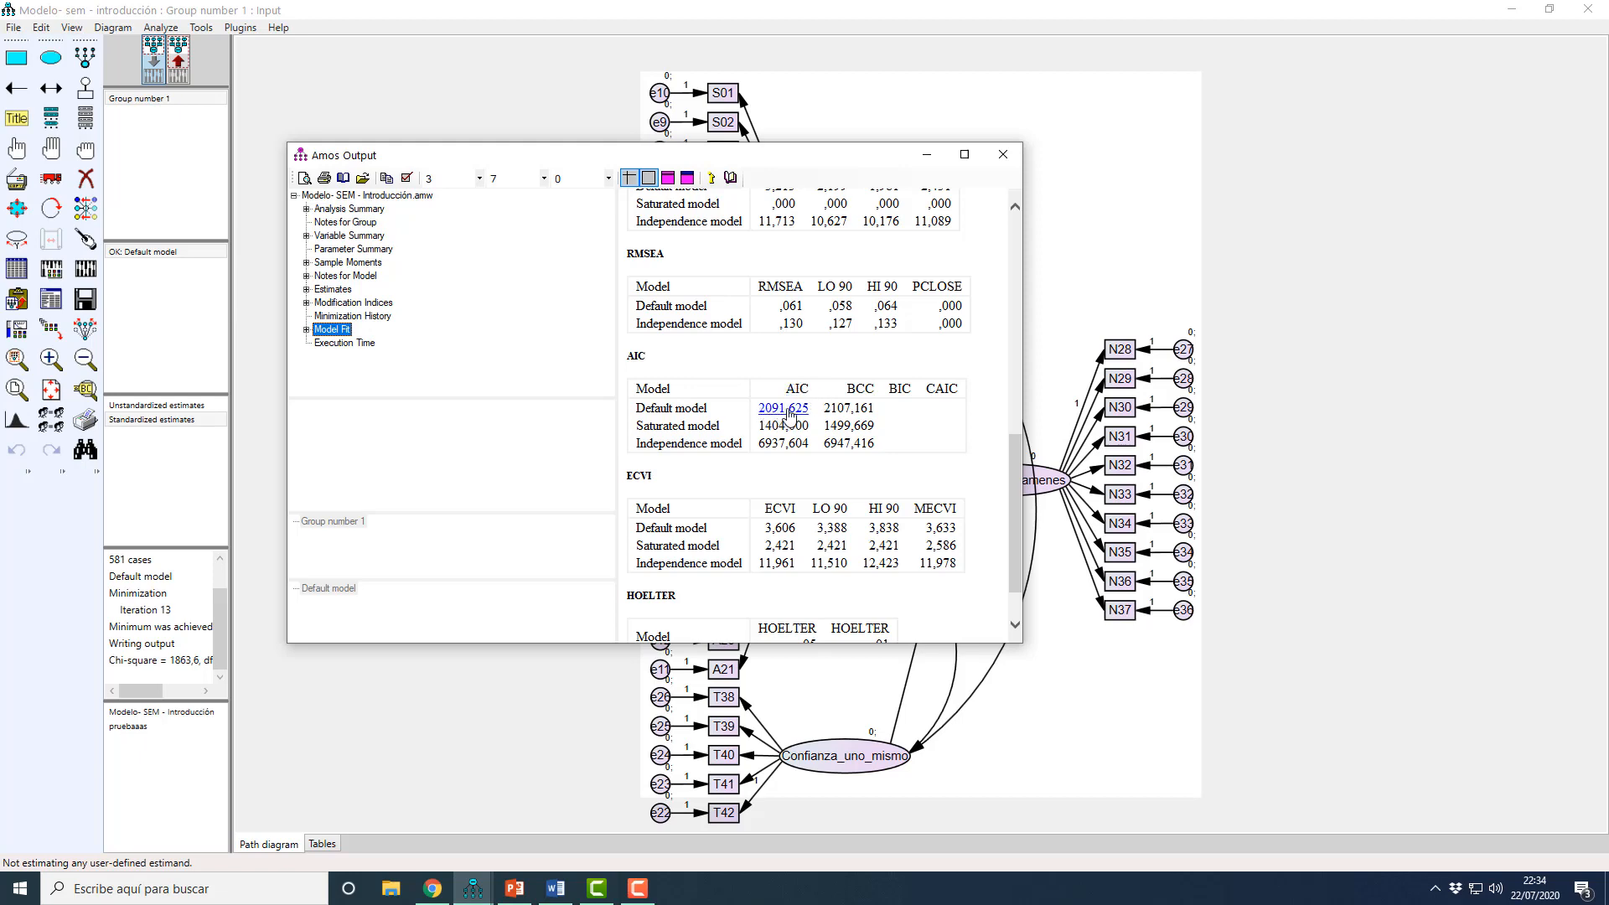
# Step: Switch to the fit-index table in Word and place its window beside the Amos output for comparison
pyautogui.click(556, 888)
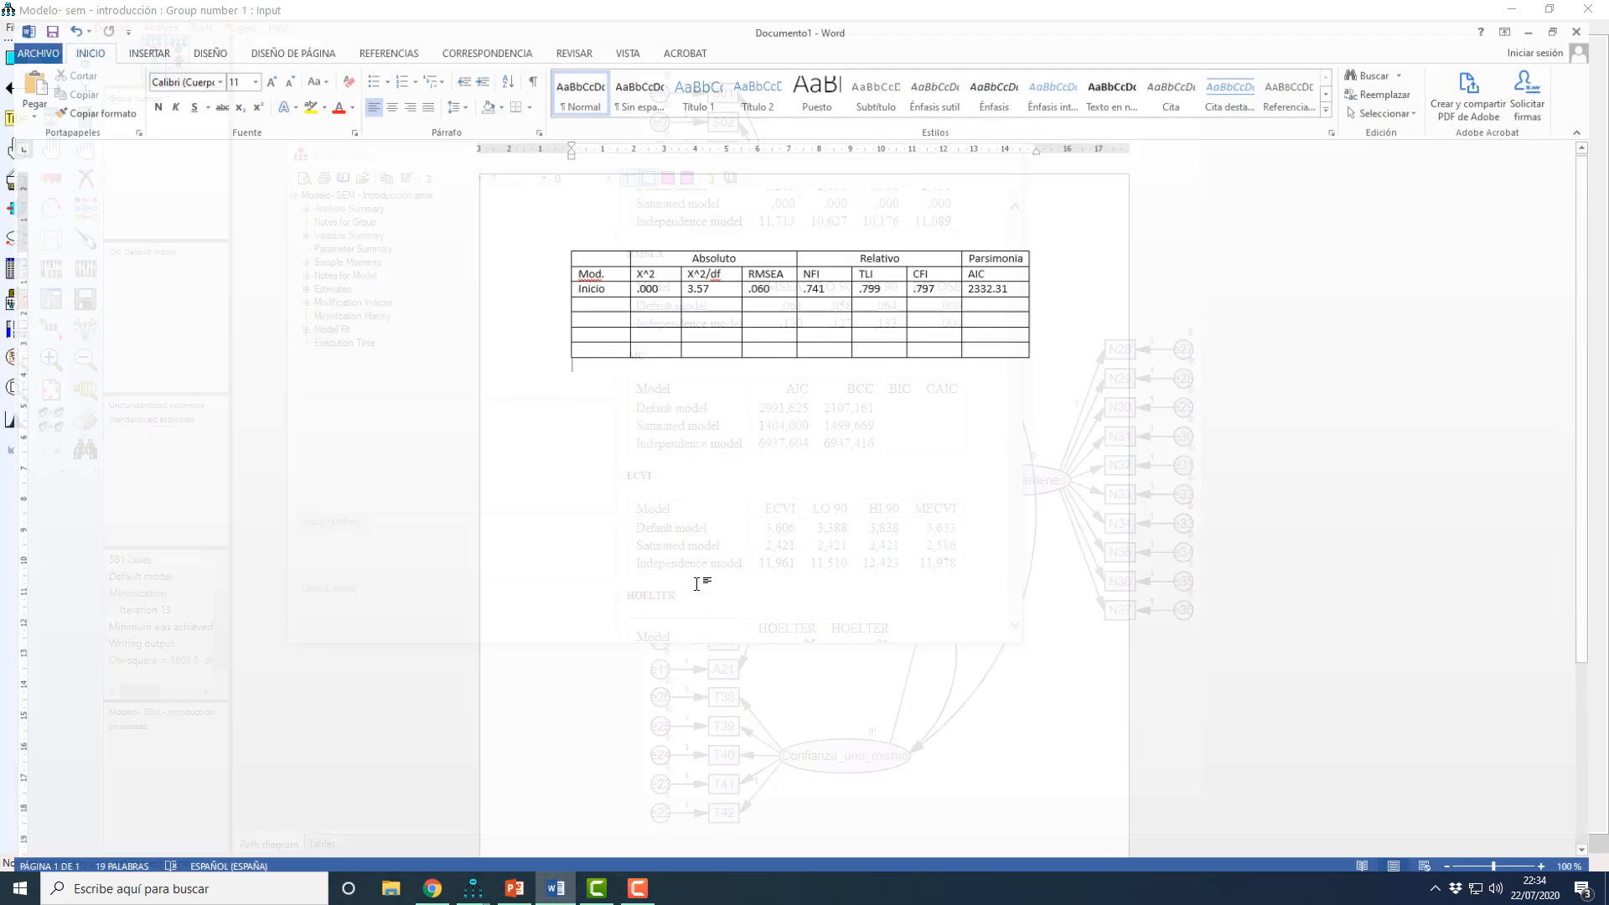
pyautogui.moveTo(614, 275); pyautogui.dragTo(1009, 262)
pyautogui.click(1008, 274)
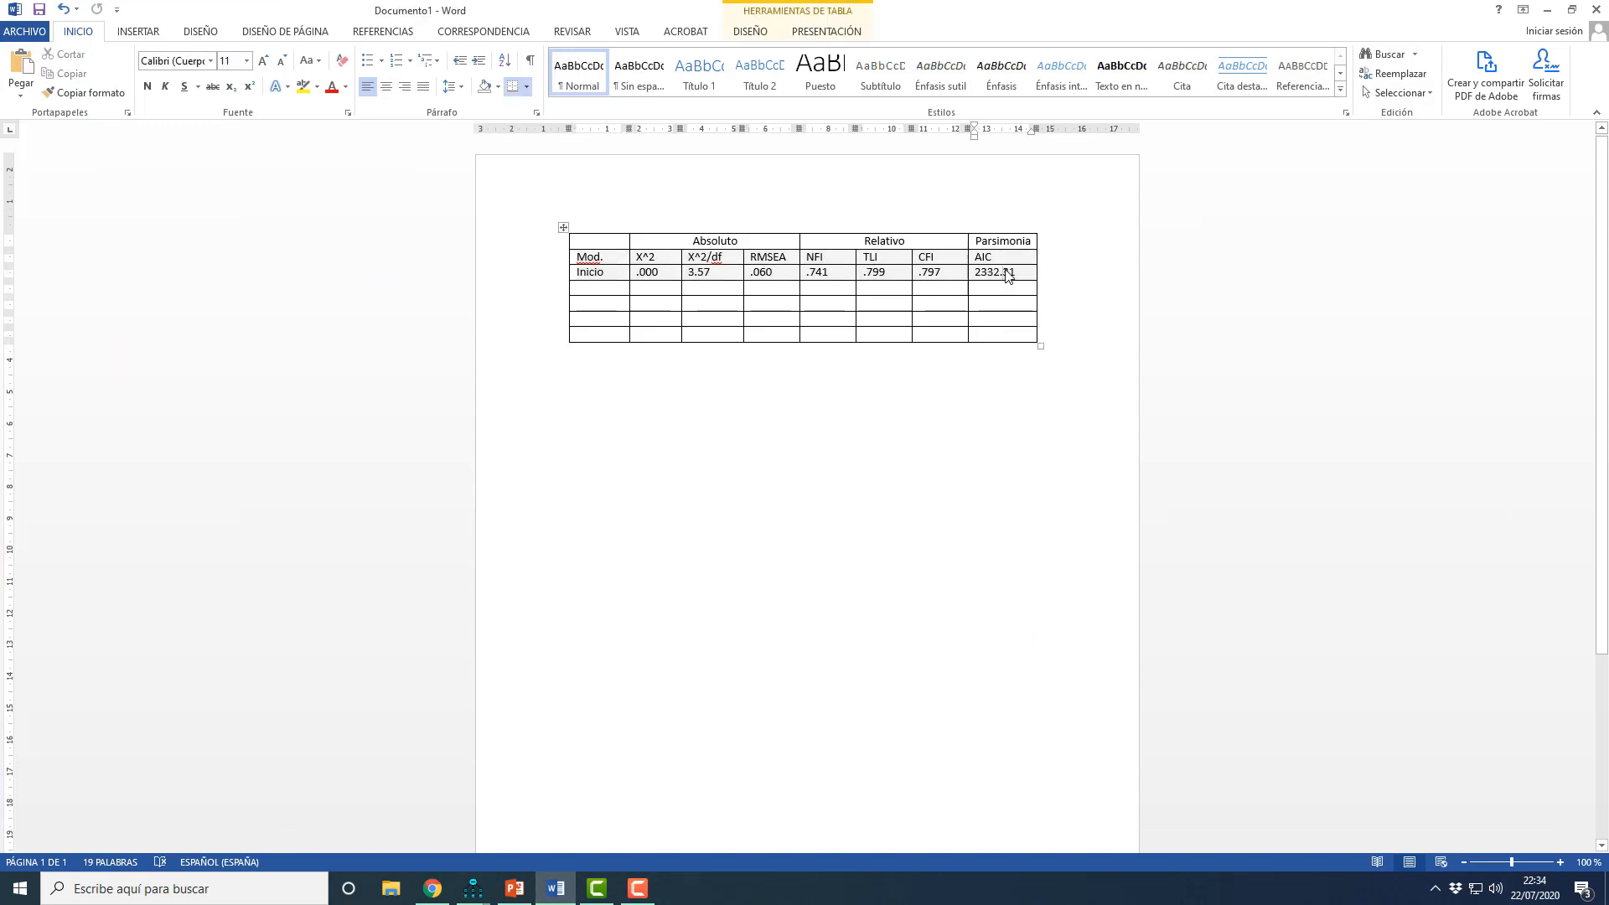
pyautogui.moveTo(1083, 7); pyautogui.dragTo(1193, 33)
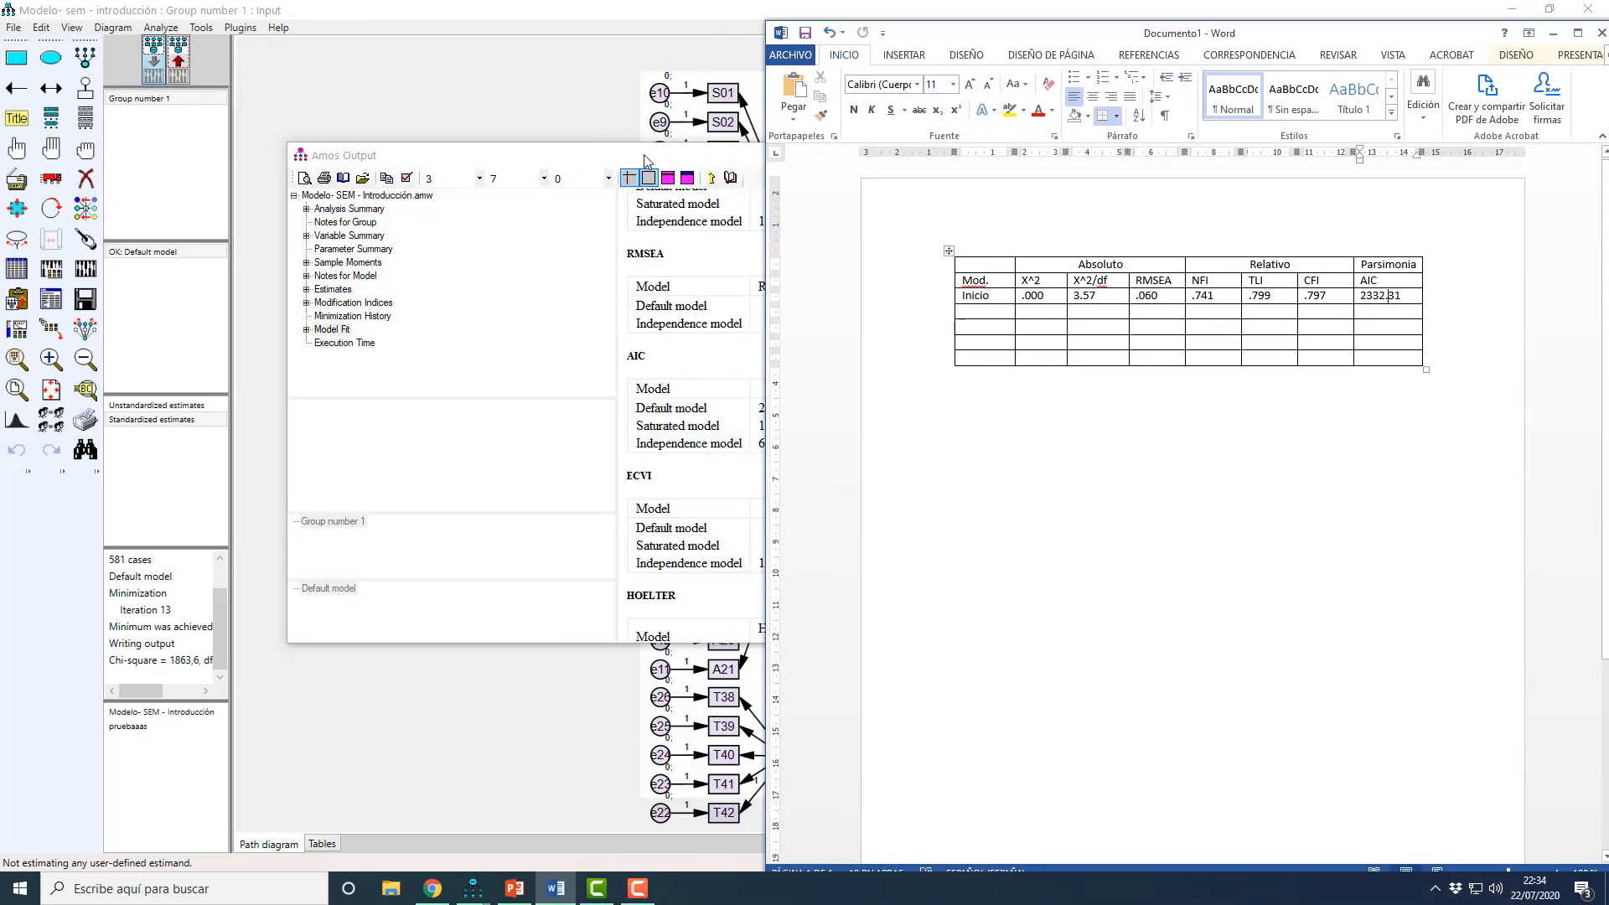
# Step: In the Inicio row of the Word table, set X^2/df to 3.19 and RMSEA to .061 from the Amos output
pyautogui.moveTo(642, 154); pyautogui.dragTo(394, 175)
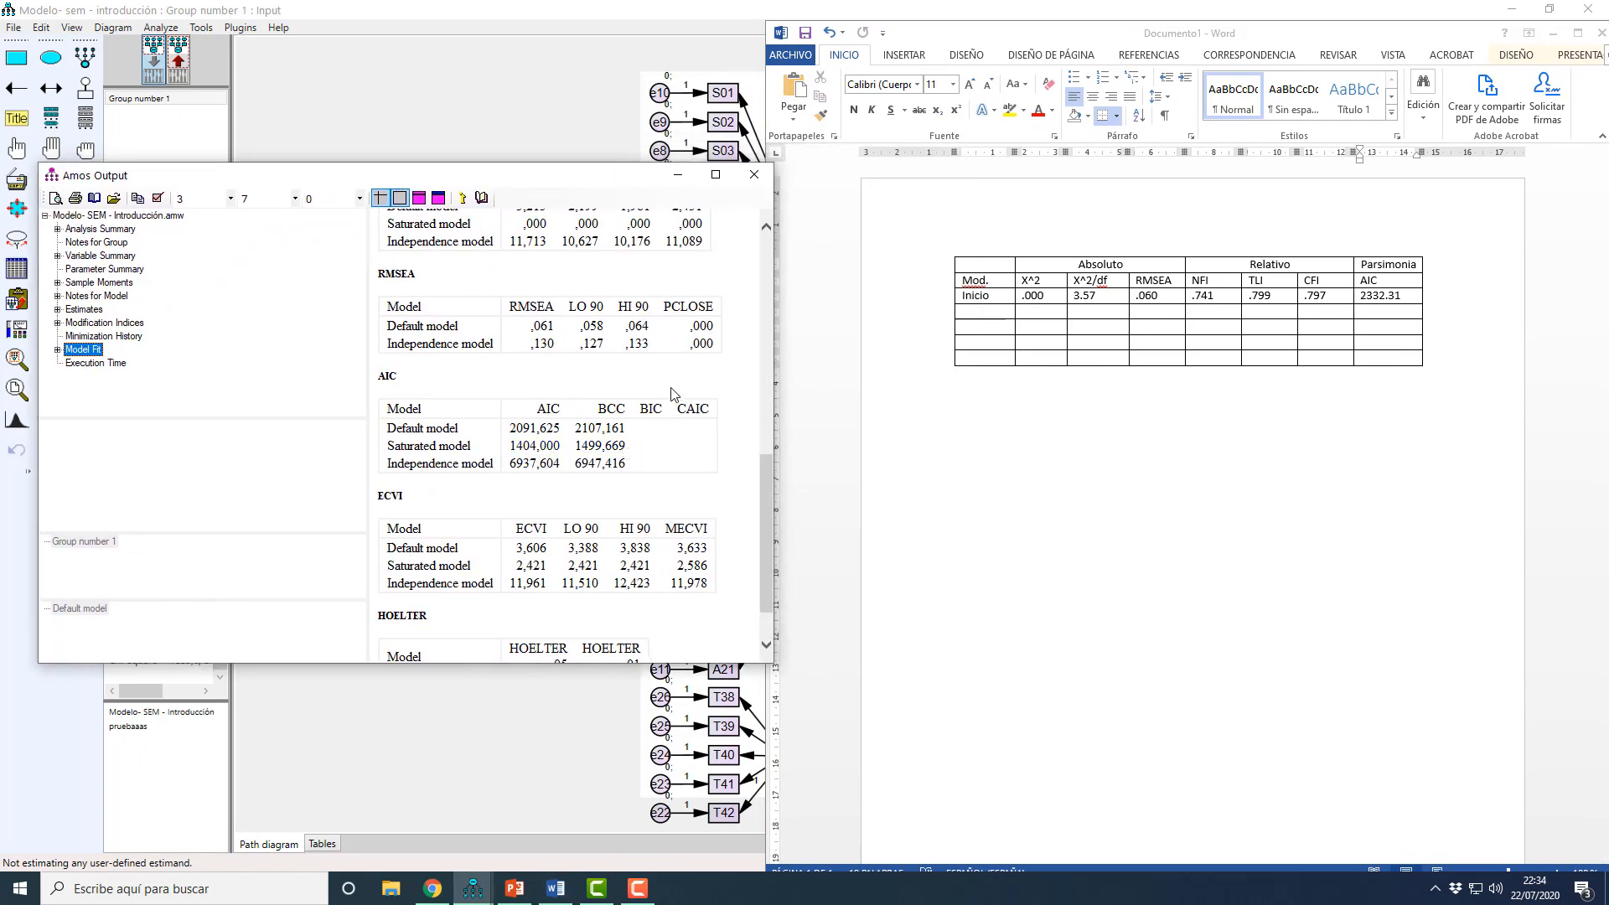
pyautogui.scroll(10, 680, 393)
pyautogui.click(1088, 295)
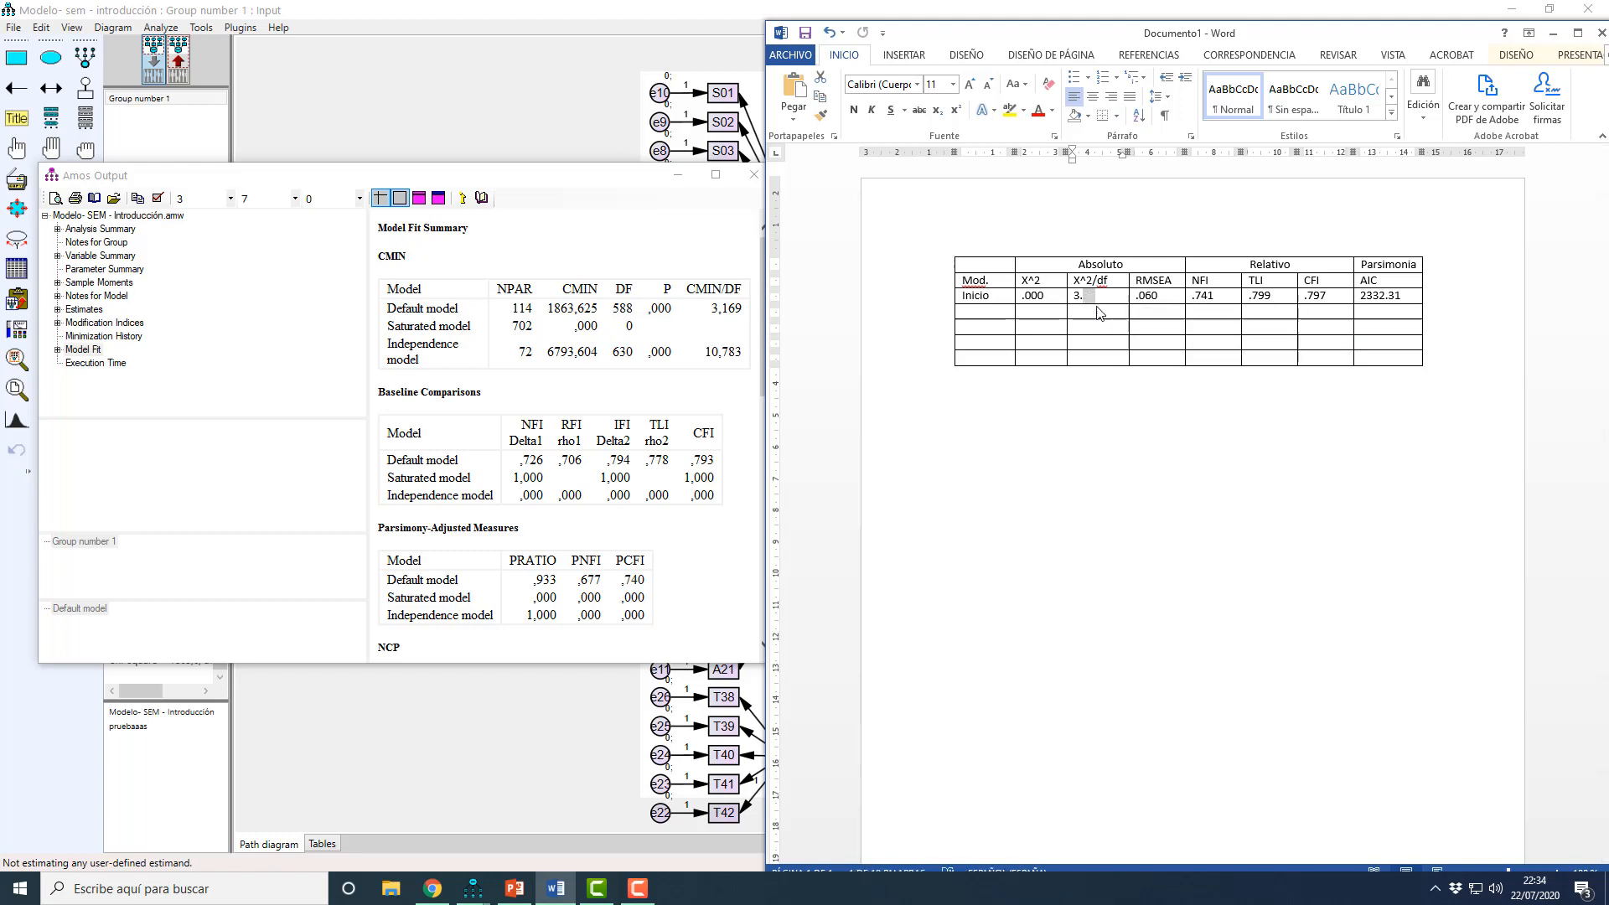
pyautogui.write('19')
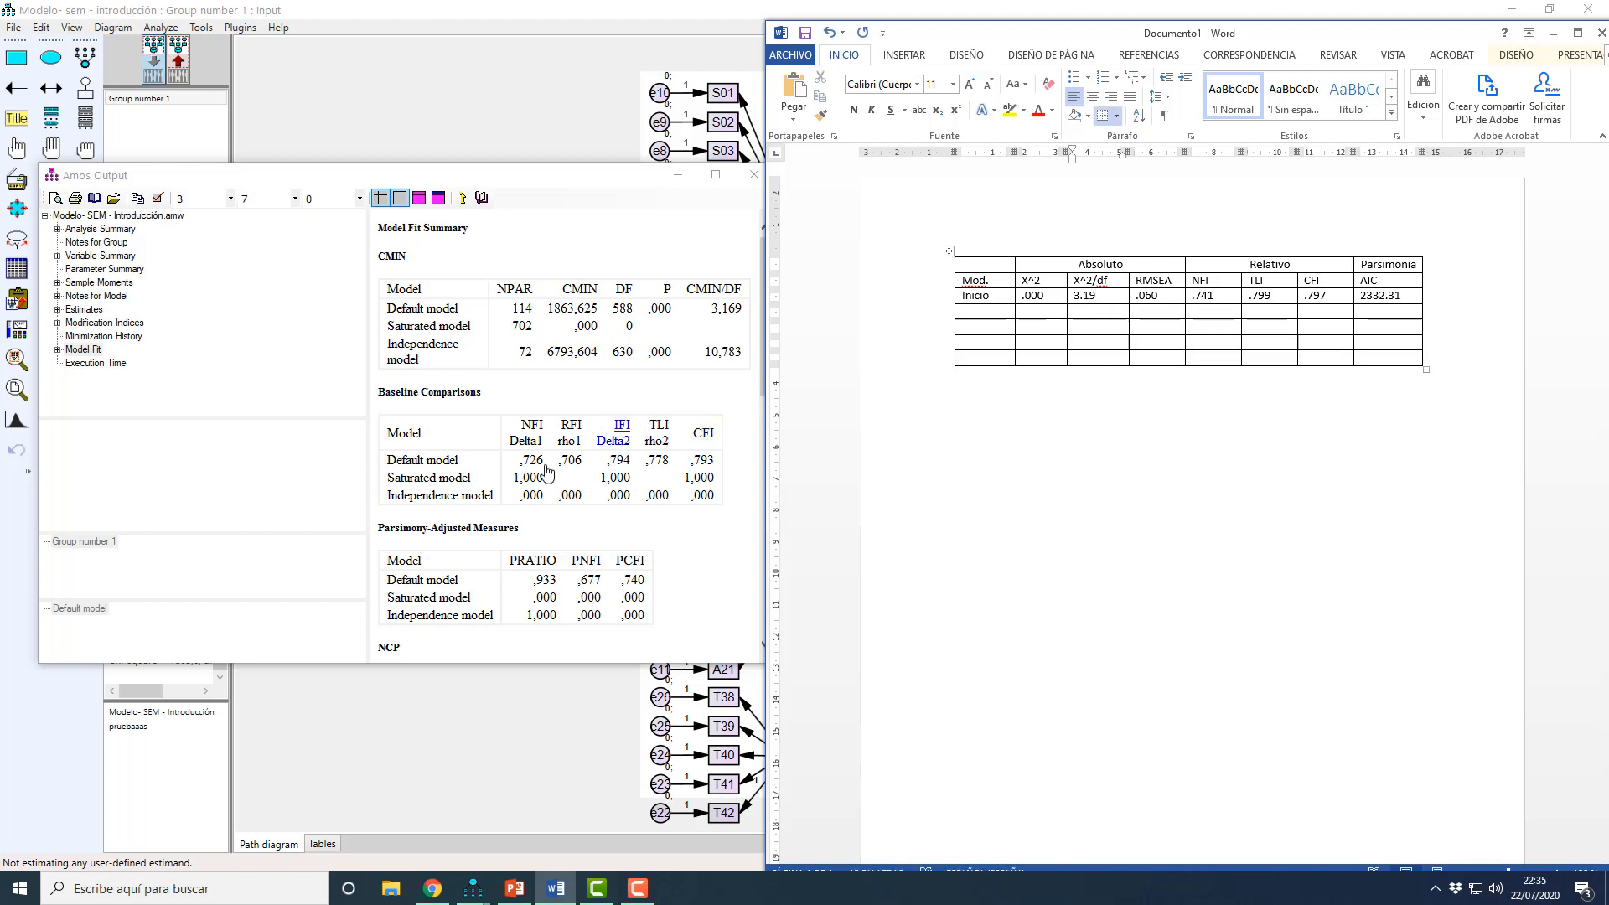
pyautogui.scroll(-5, 536, 478)
pyautogui.scroll(-3, 535, 477)
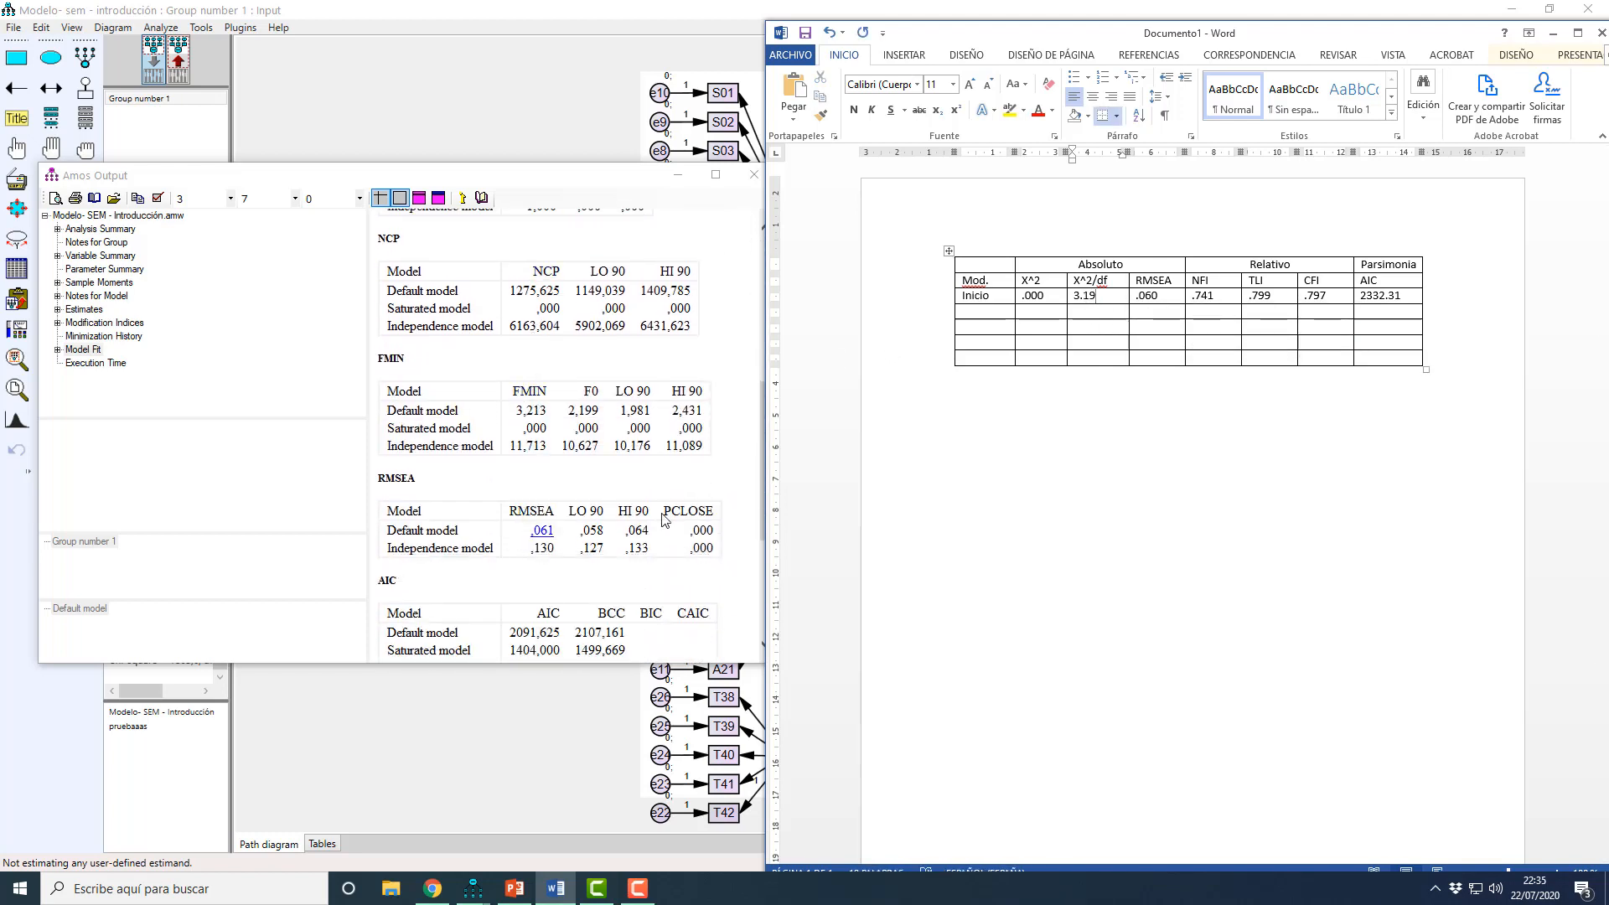
pyautogui.press('BackSpace')
pyautogui.write('1')
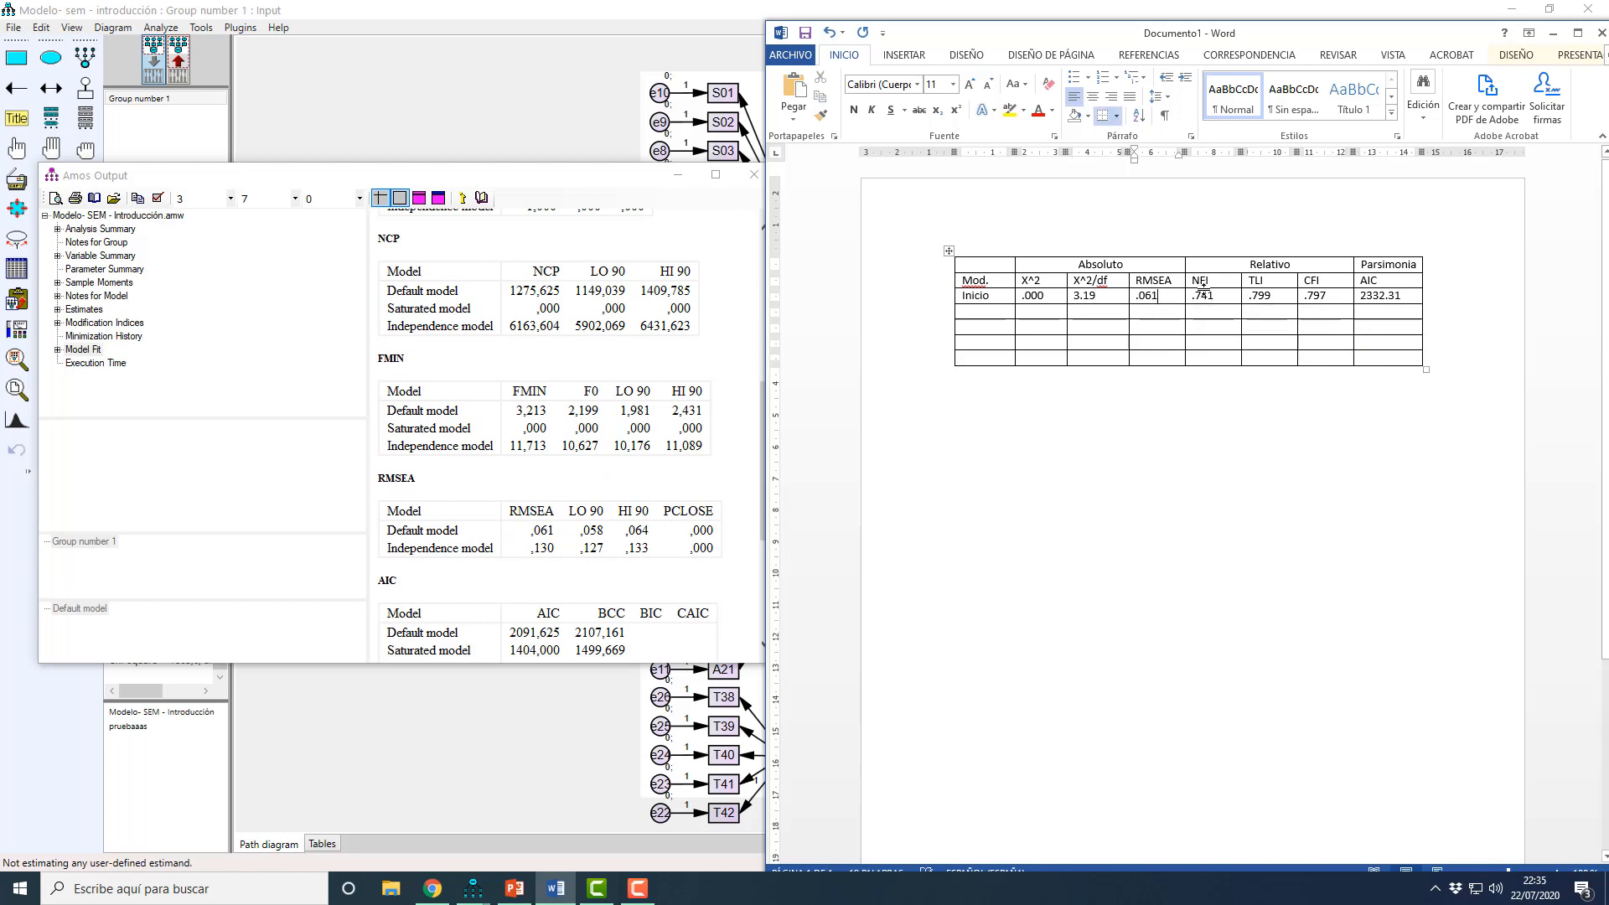
# Step: Update the relative fit indices in the Inicio row: NFI .726, TLI .778 and CFI .793
pyautogui.scroll(6, 585, 477)
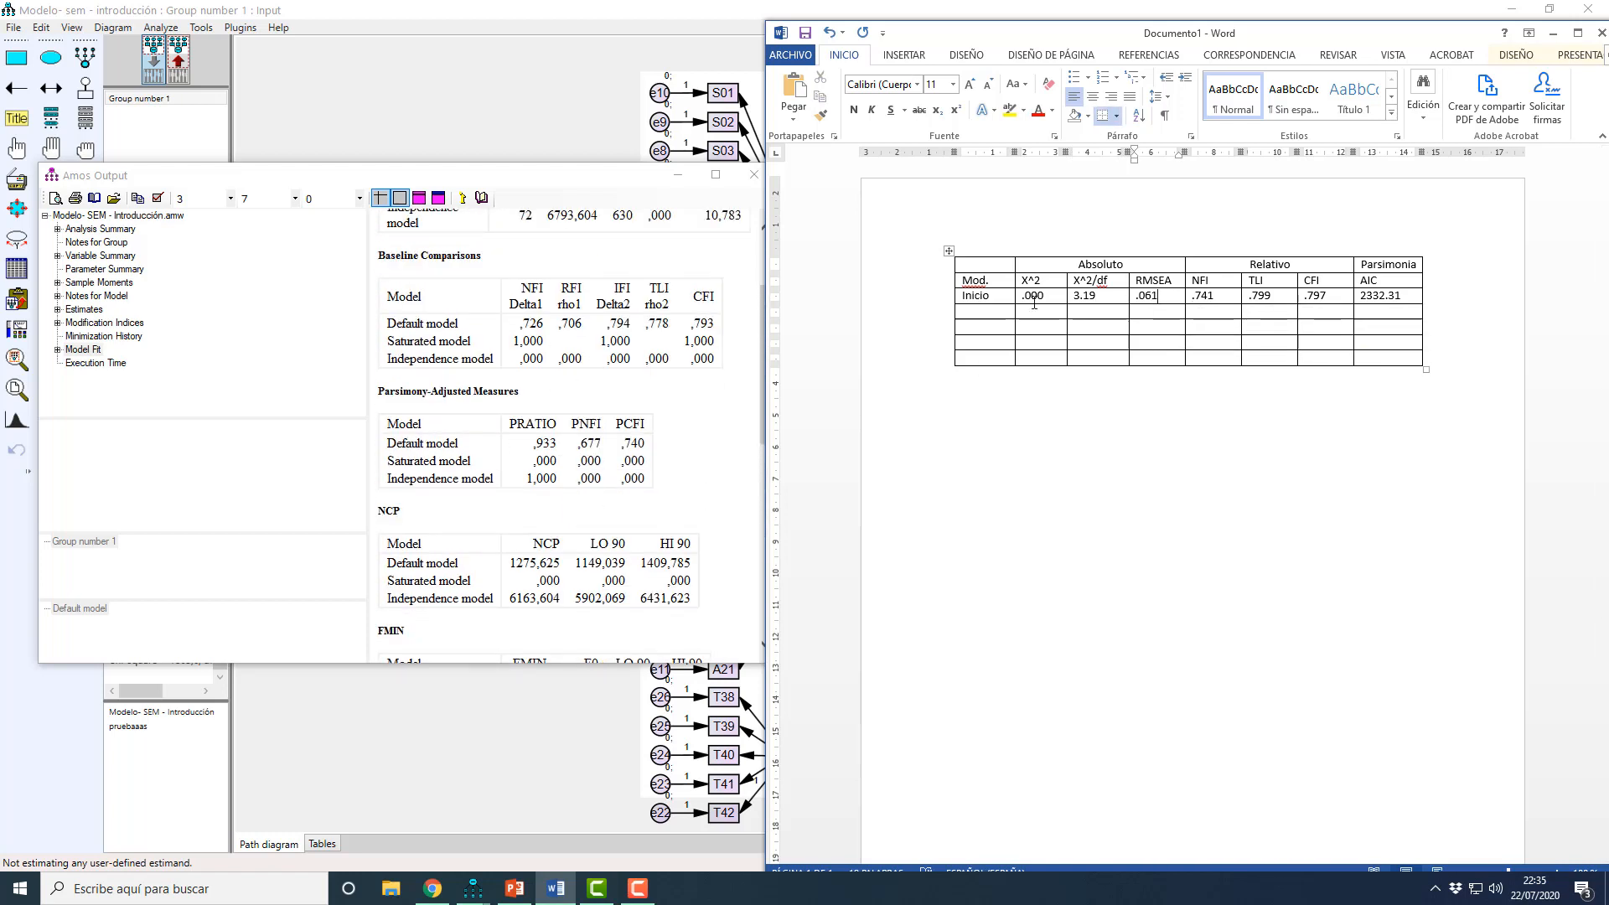
pyautogui.click(1211, 296)
pyautogui.write('26')
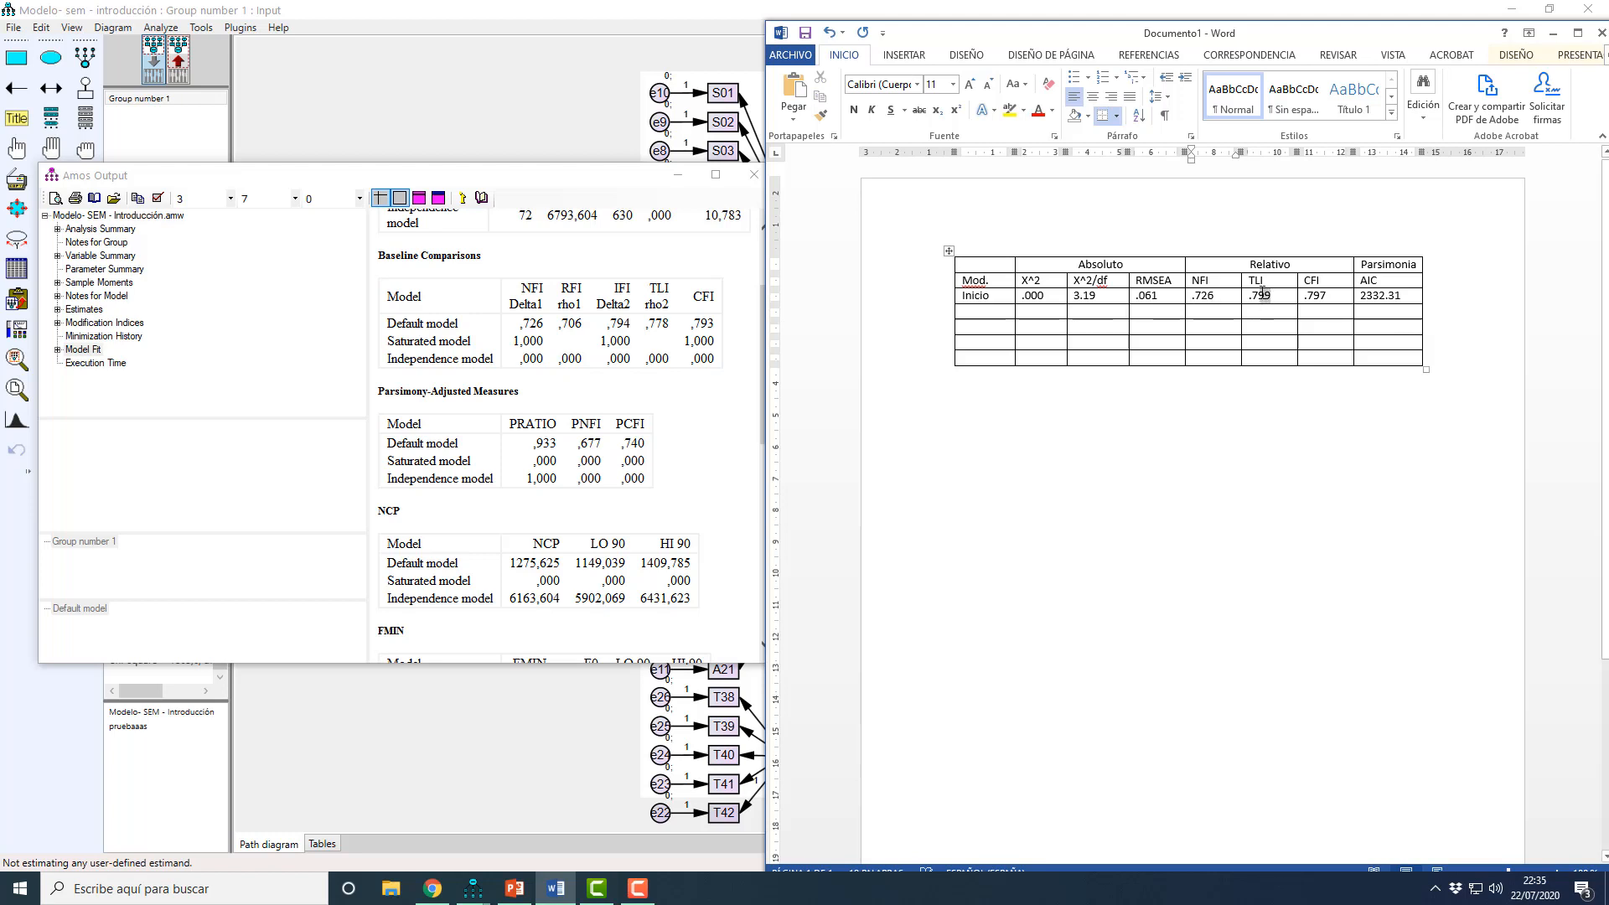
pyautogui.moveTo(1262, 292); pyautogui.dragTo(1259, 293)
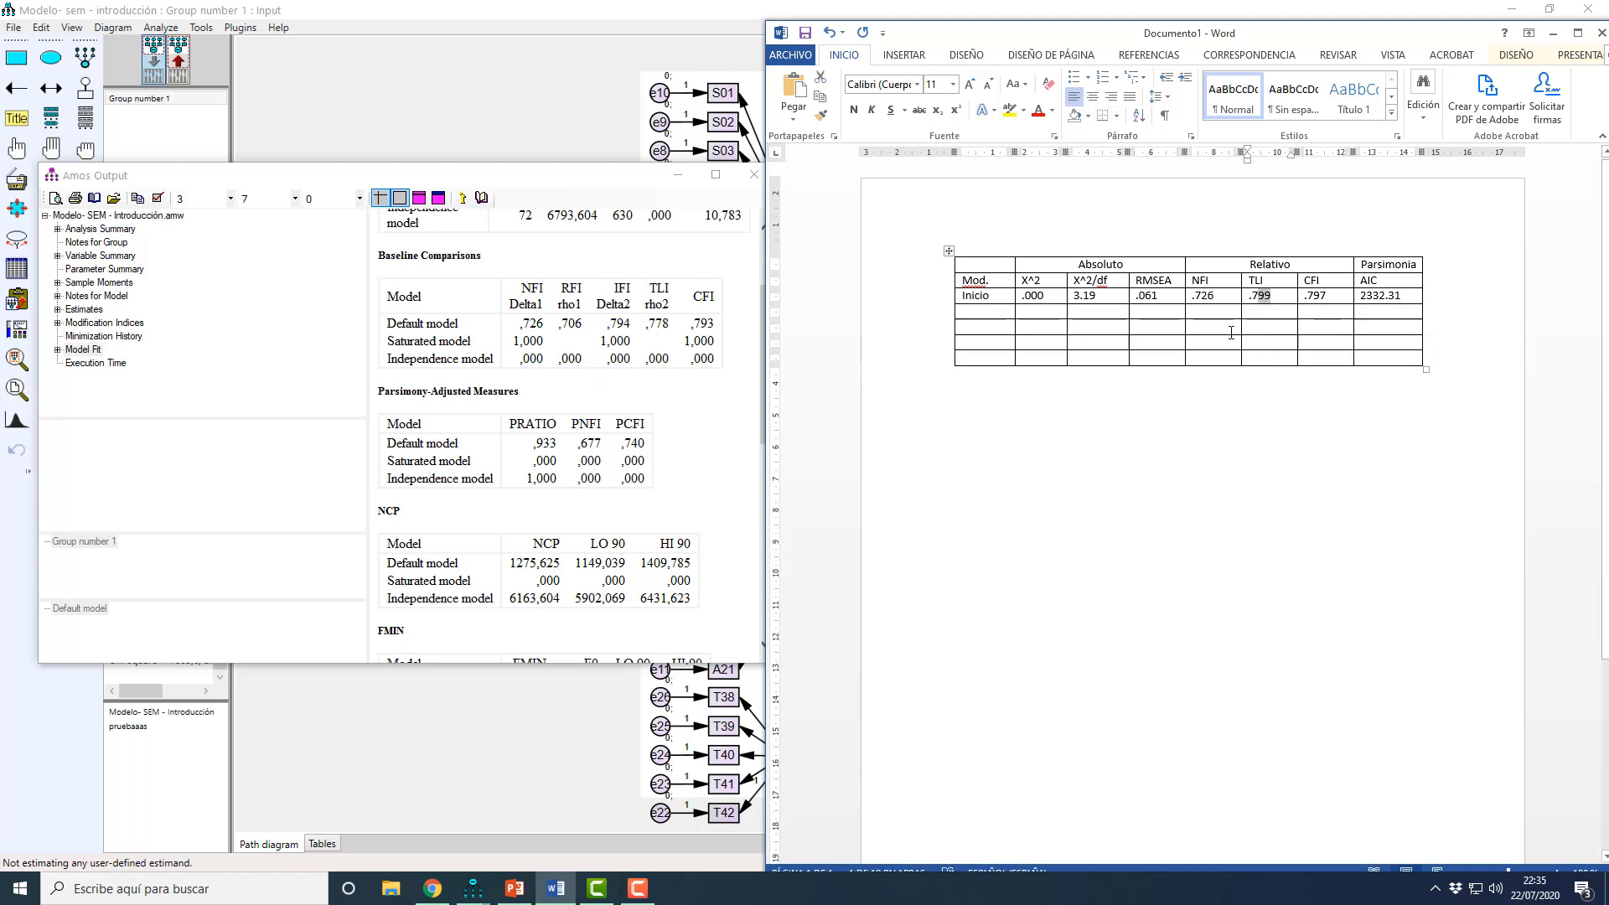
pyautogui.write('78')
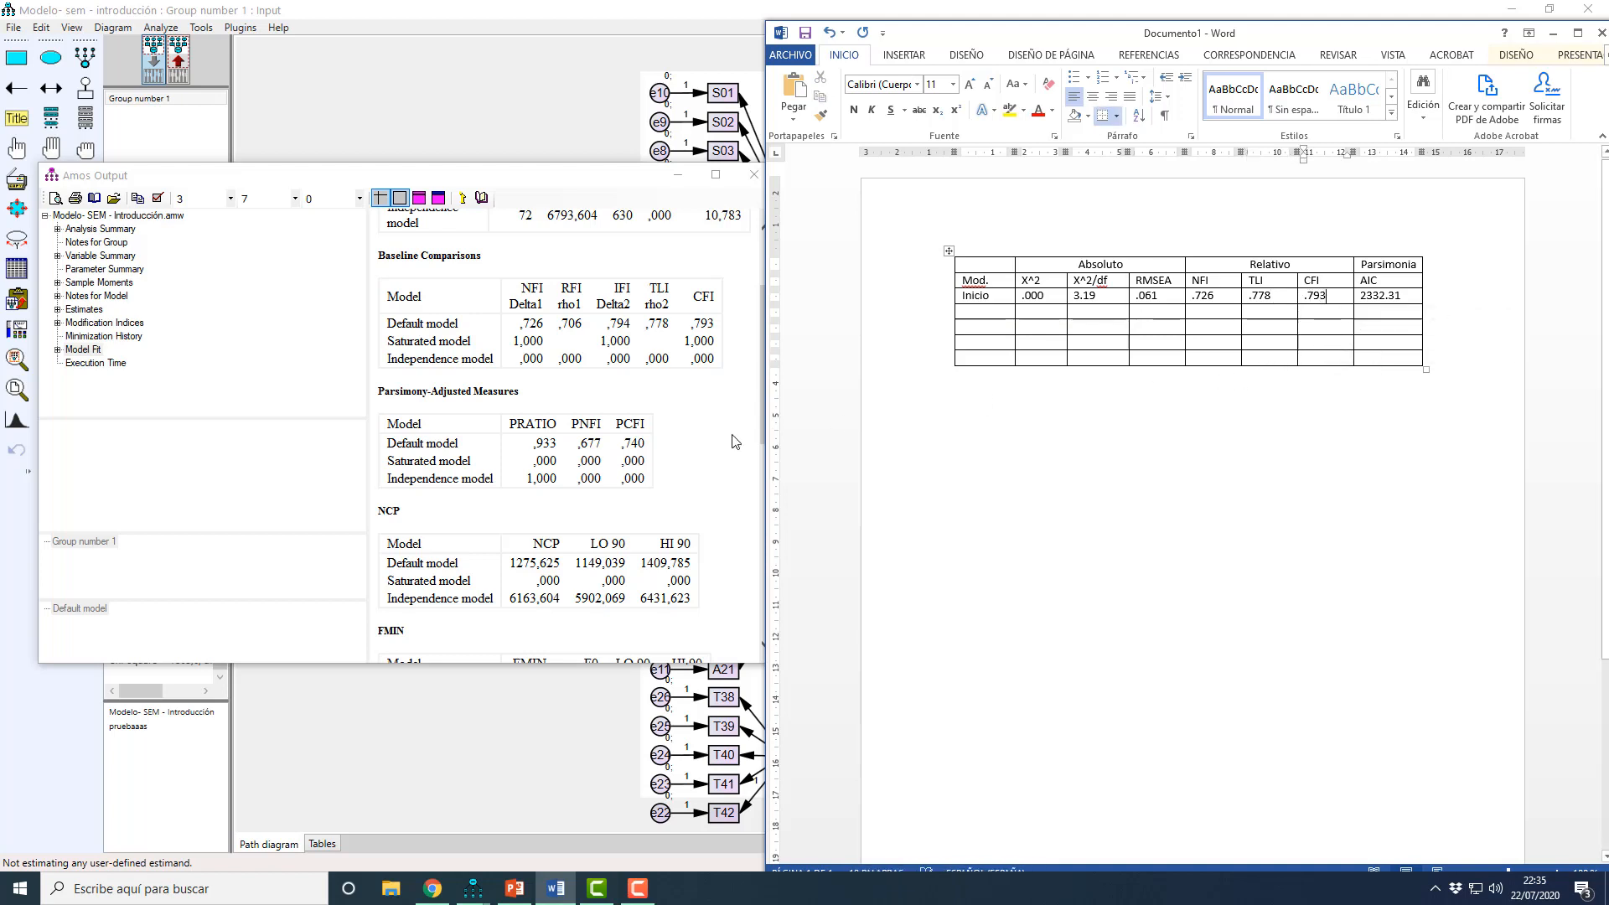
# Step: Set the Inicio row's AIC to 2091.62 from the default model, then minimize Word and close the Amos output
pyautogui.scroll(-3, 608, 475)
pyautogui.scroll(-3, 608, 475)
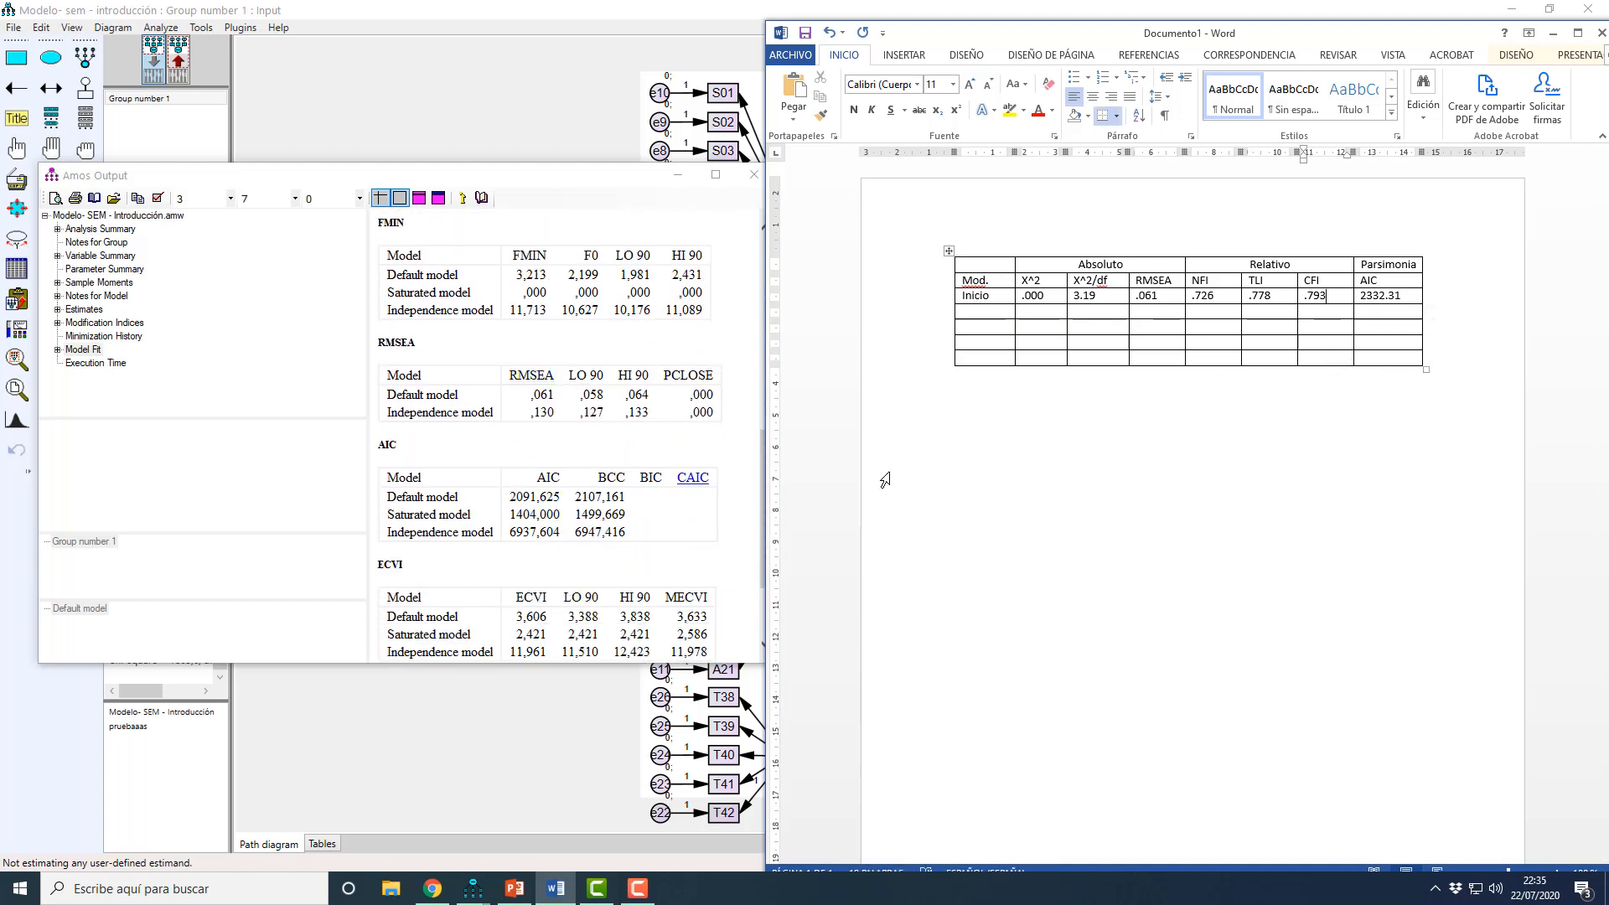
pyautogui.moveTo(1405, 299); pyautogui.dragTo(1359, 295)
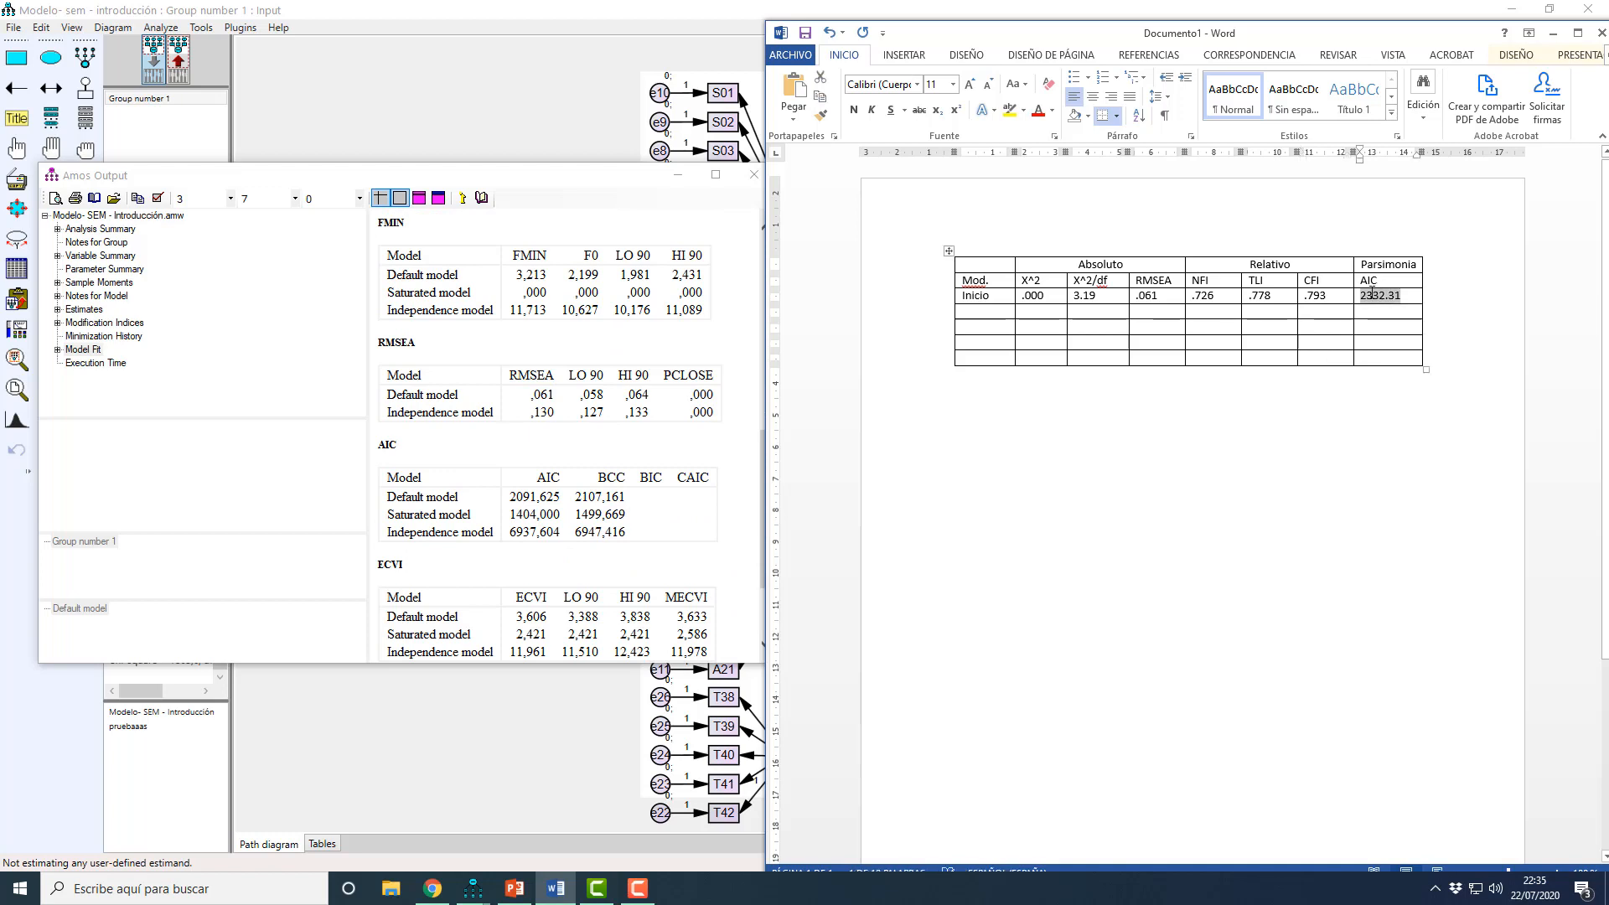
pyautogui.write('2091.62')
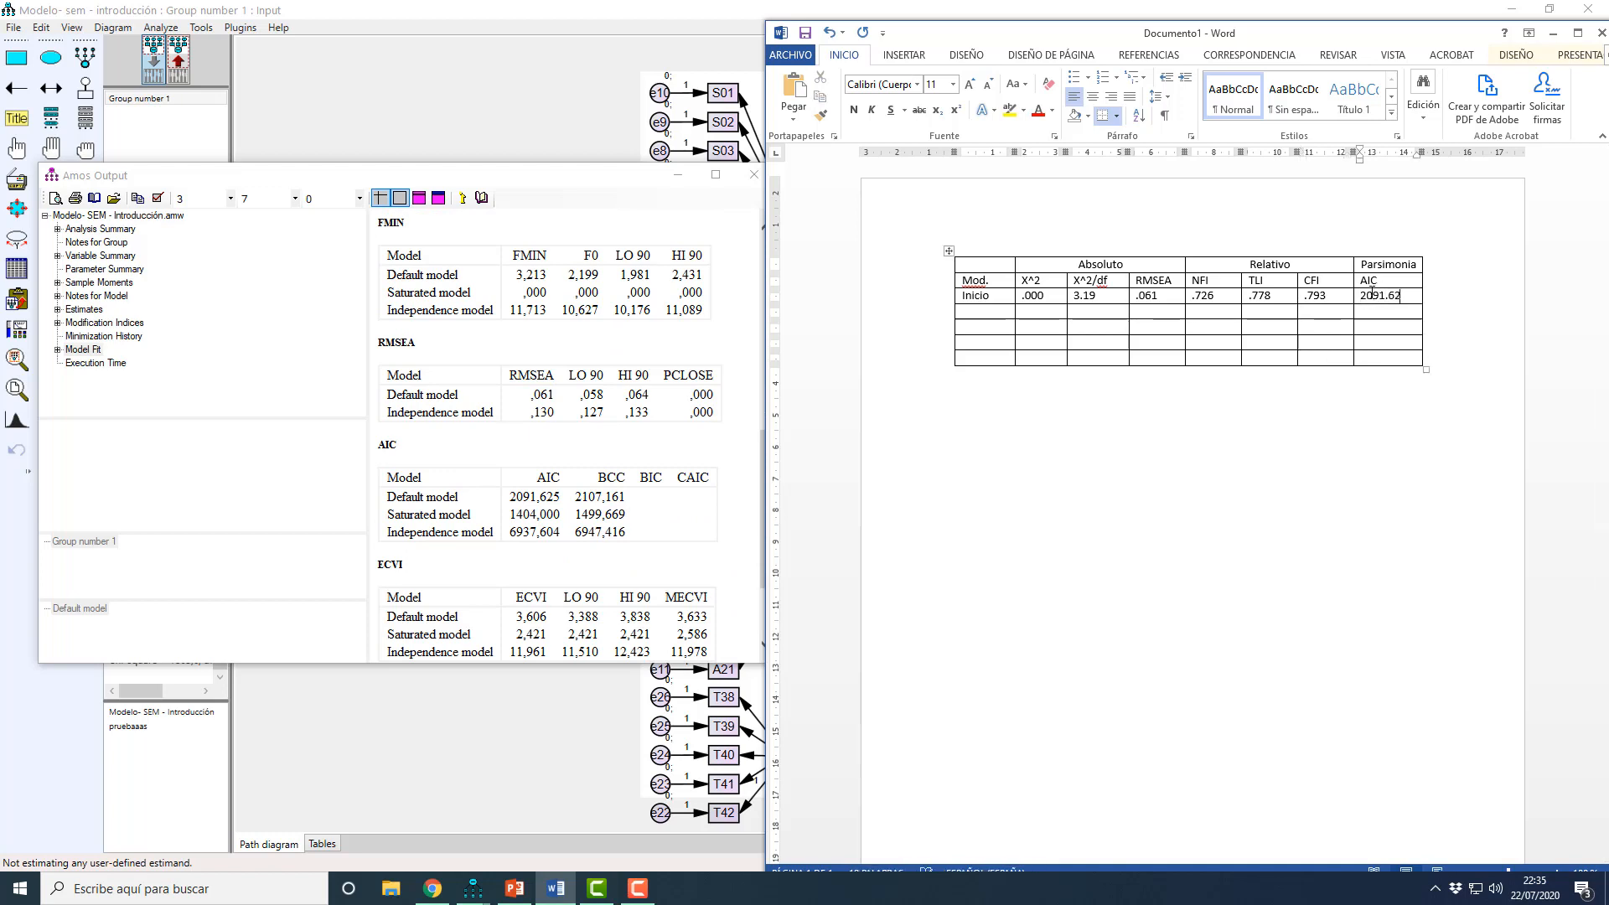
pyautogui.click(1557, 34)
pyautogui.click(754, 174)
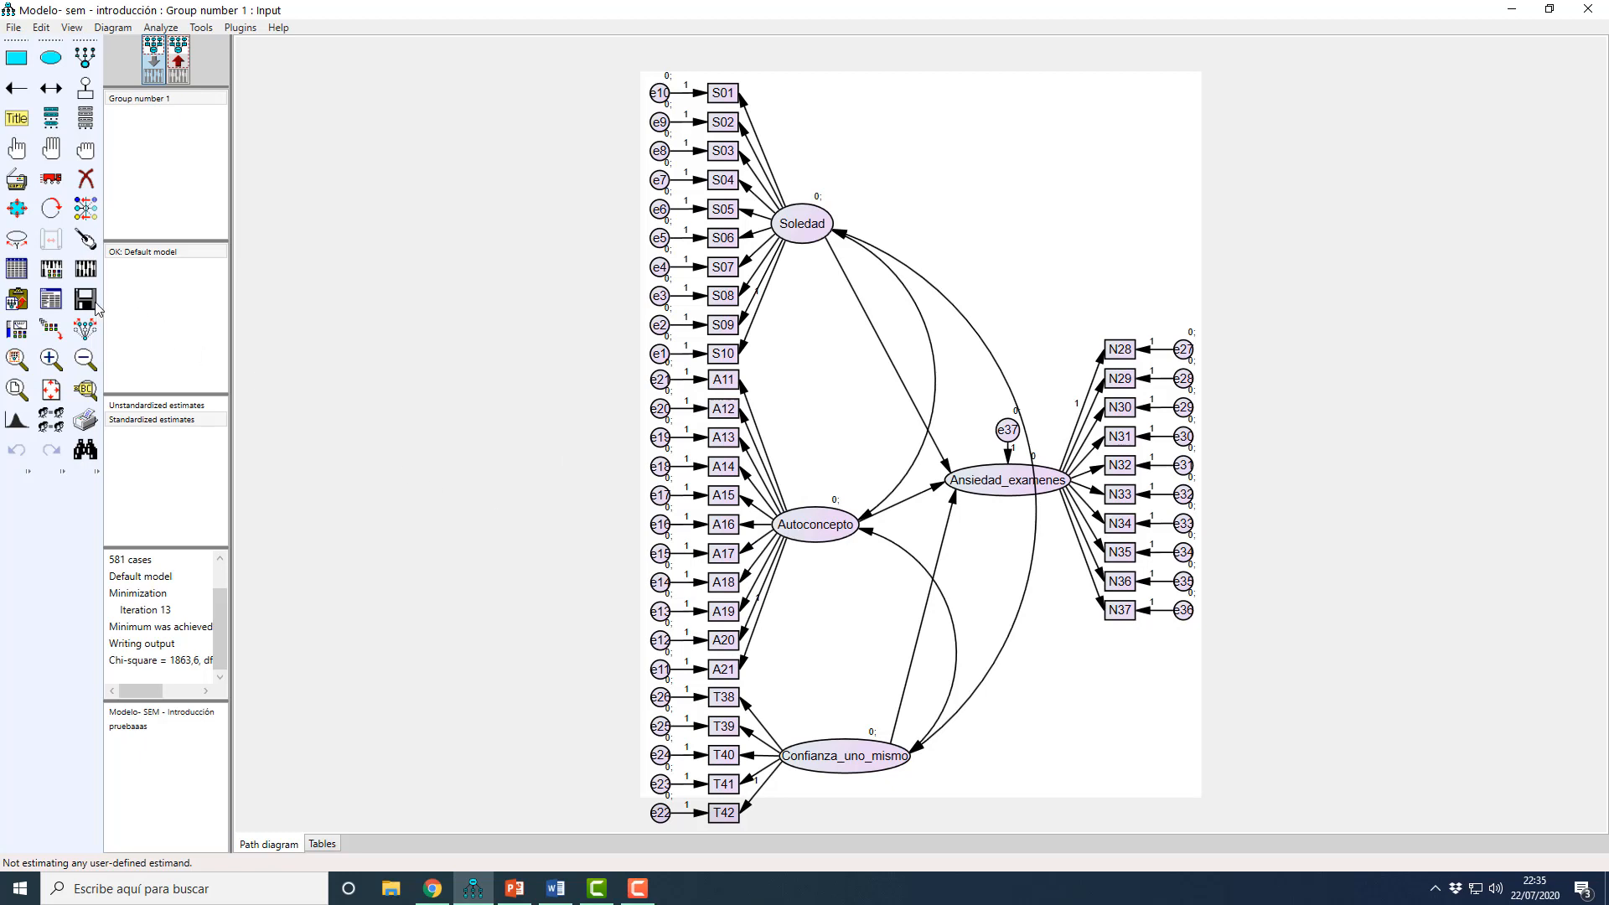
# Step: Reopen the text output and examine the covariance modification indices through the e13 and e12 error pairs for the largest values
pyautogui.click(51, 299)
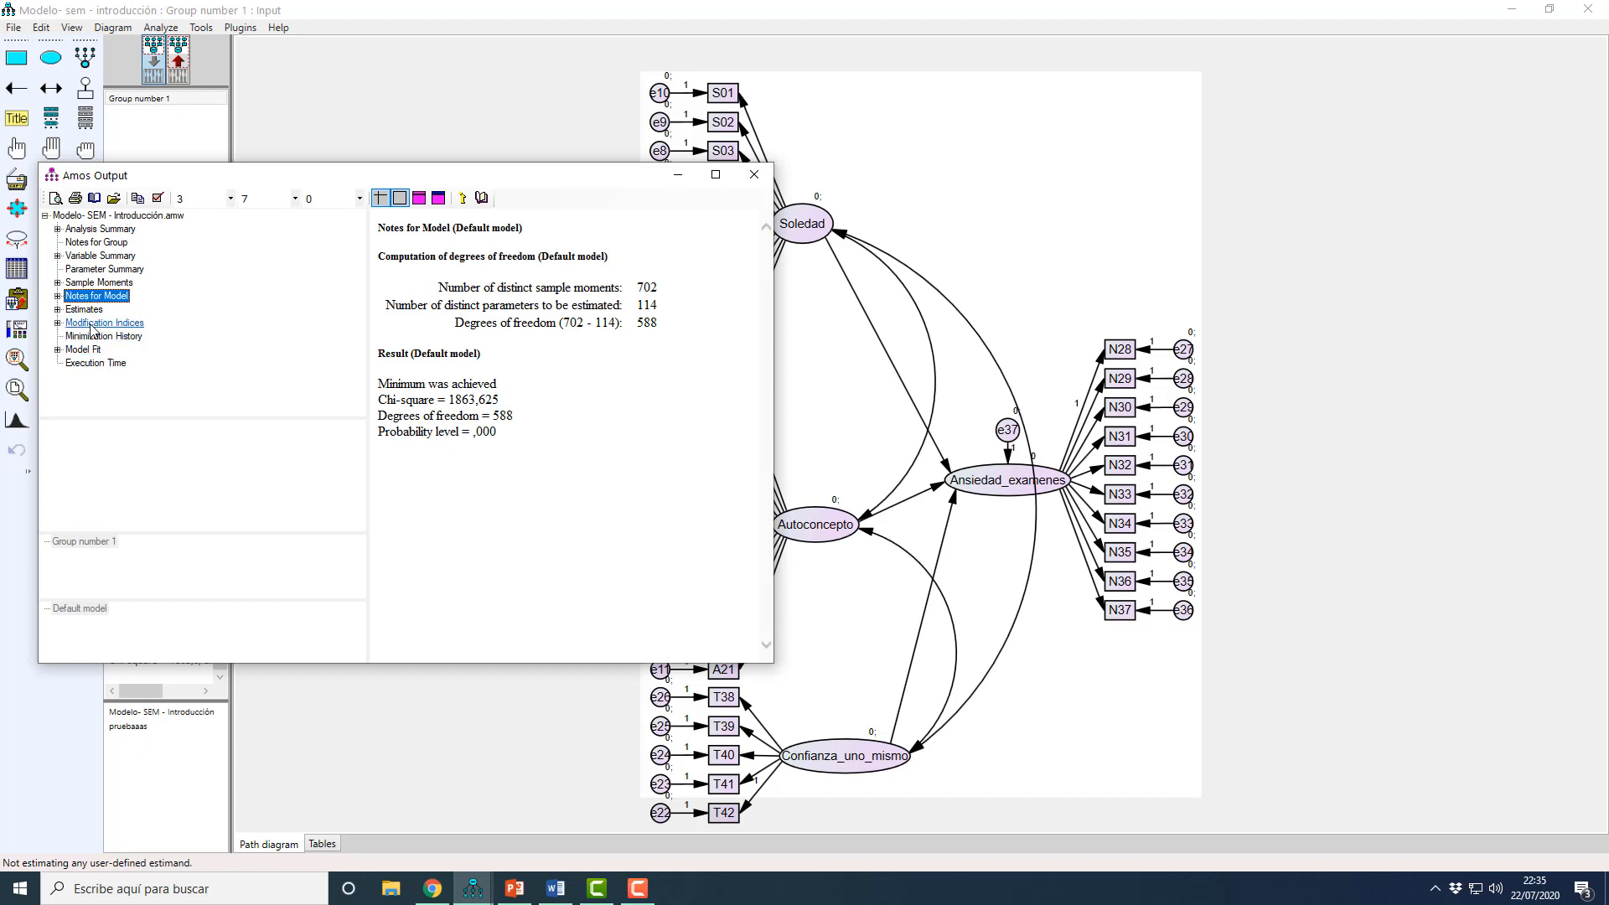
pyautogui.click(141, 326)
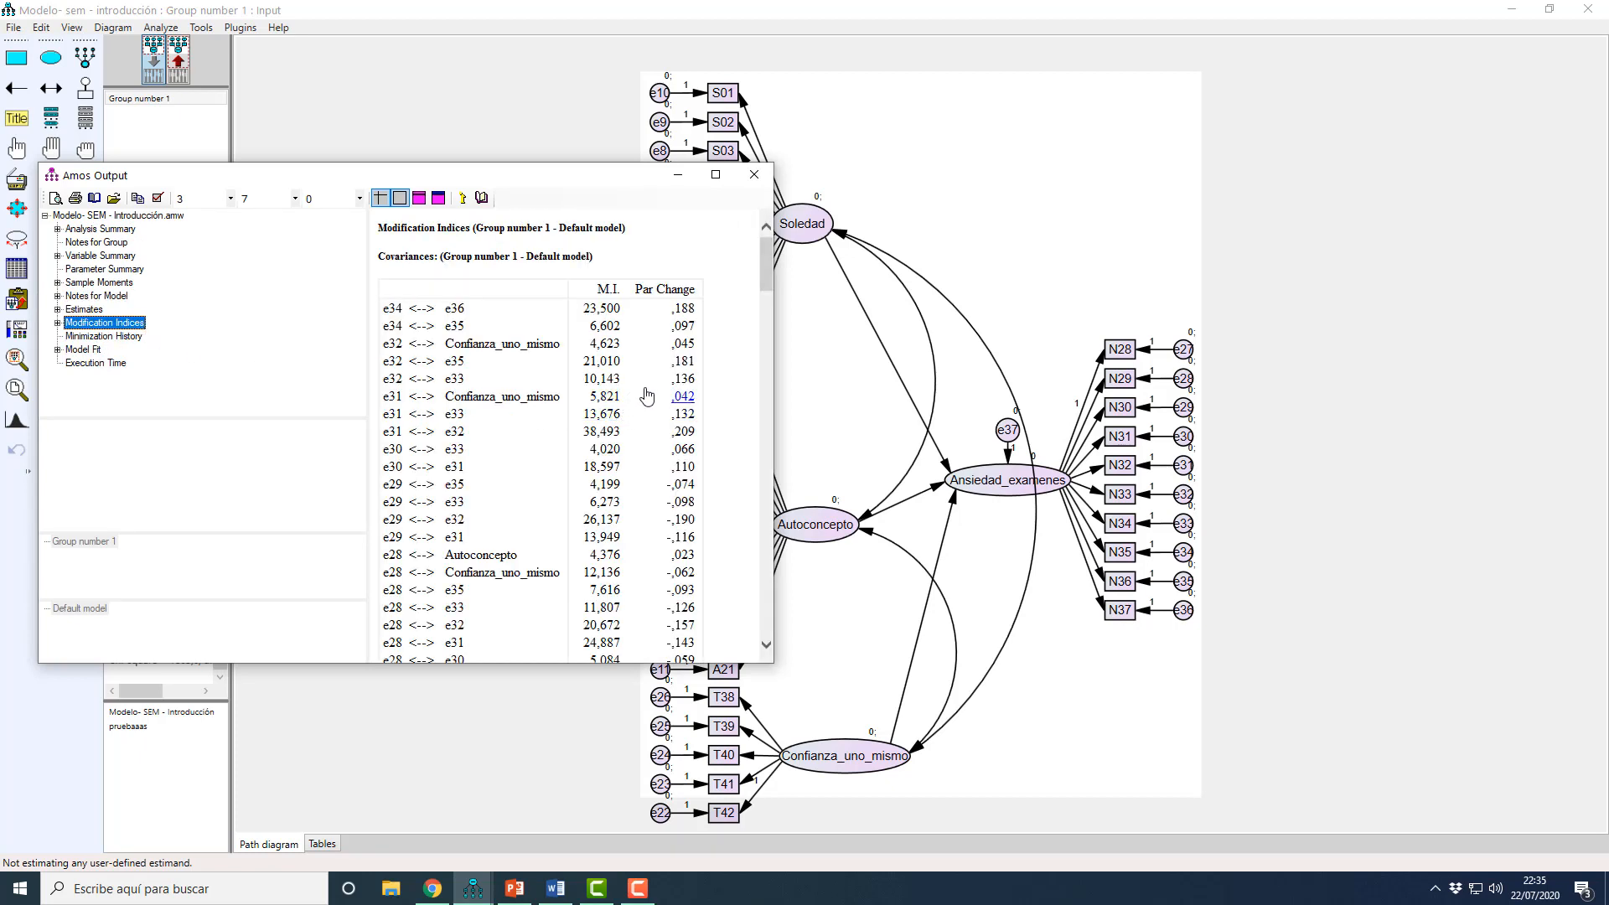
pyautogui.scroll(-8, 645, 392)
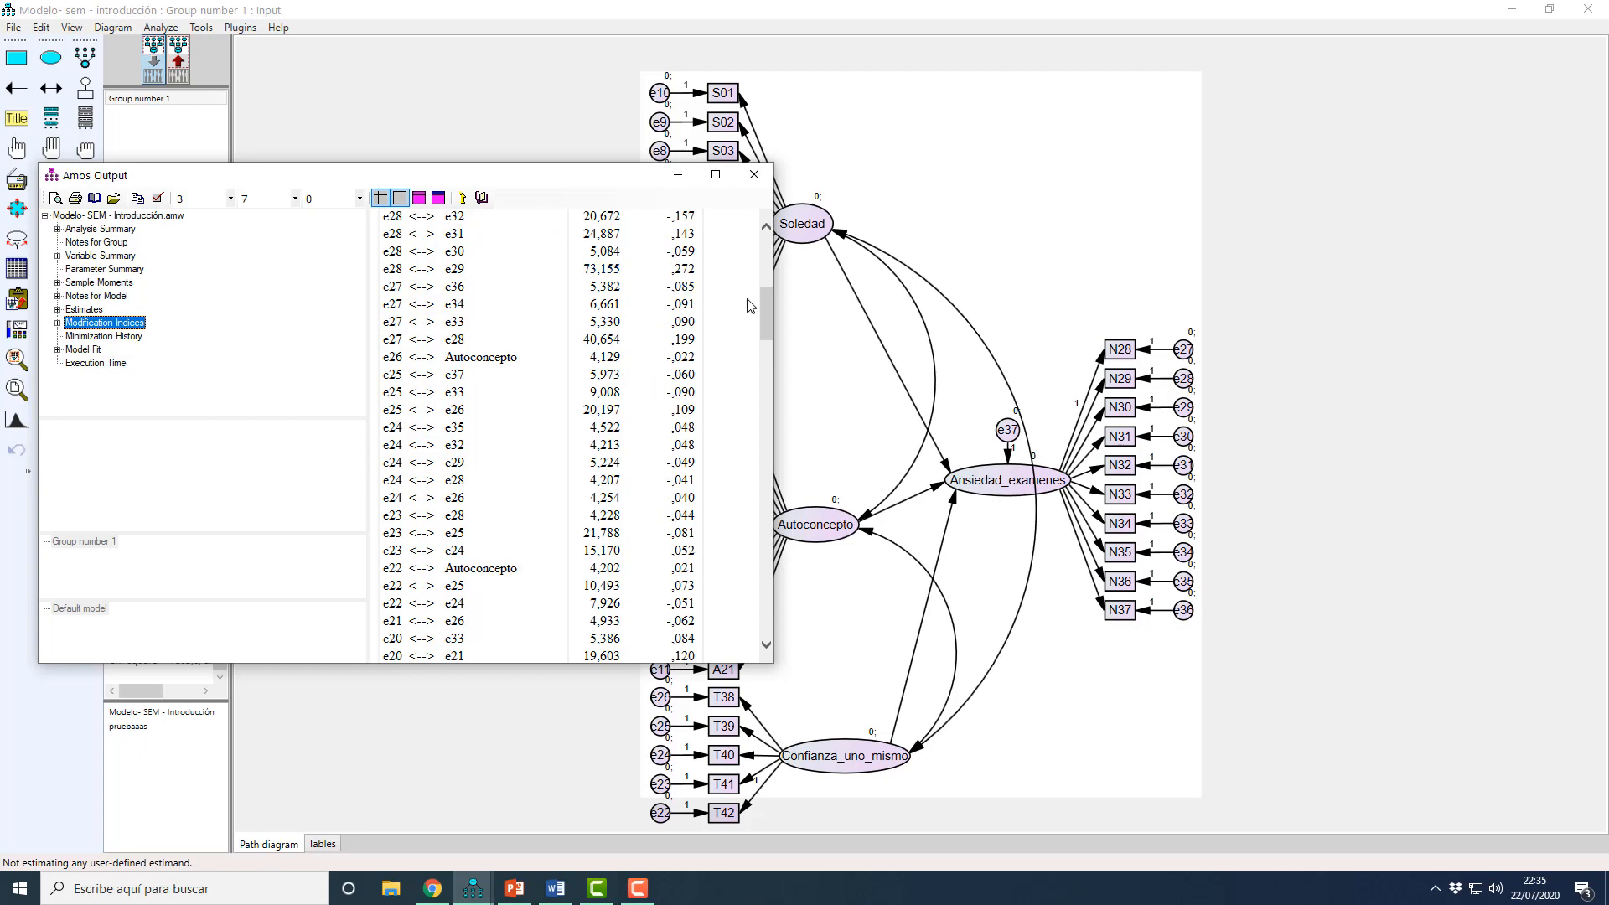
pyautogui.moveTo(770, 309); pyautogui.dragTo(782, 414)
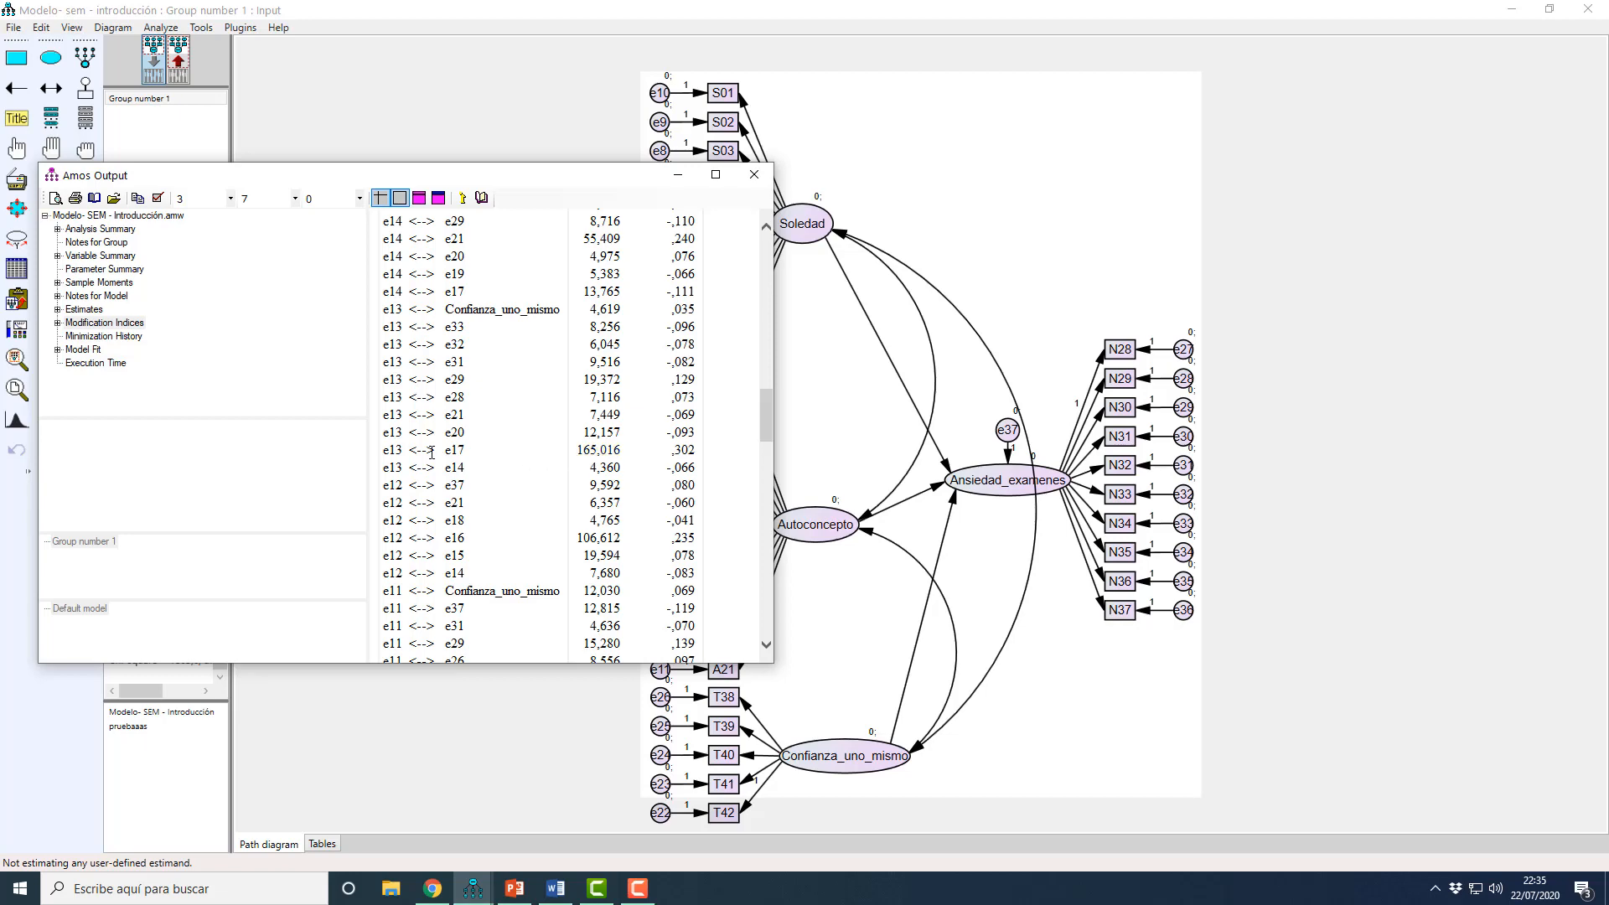
pyautogui.moveTo(768, 421)
pyautogui.mouseDown()
pyautogui.moveTo(771, 543)
pyautogui.moveTo(776, 425)
pyautogui.mouseUp()
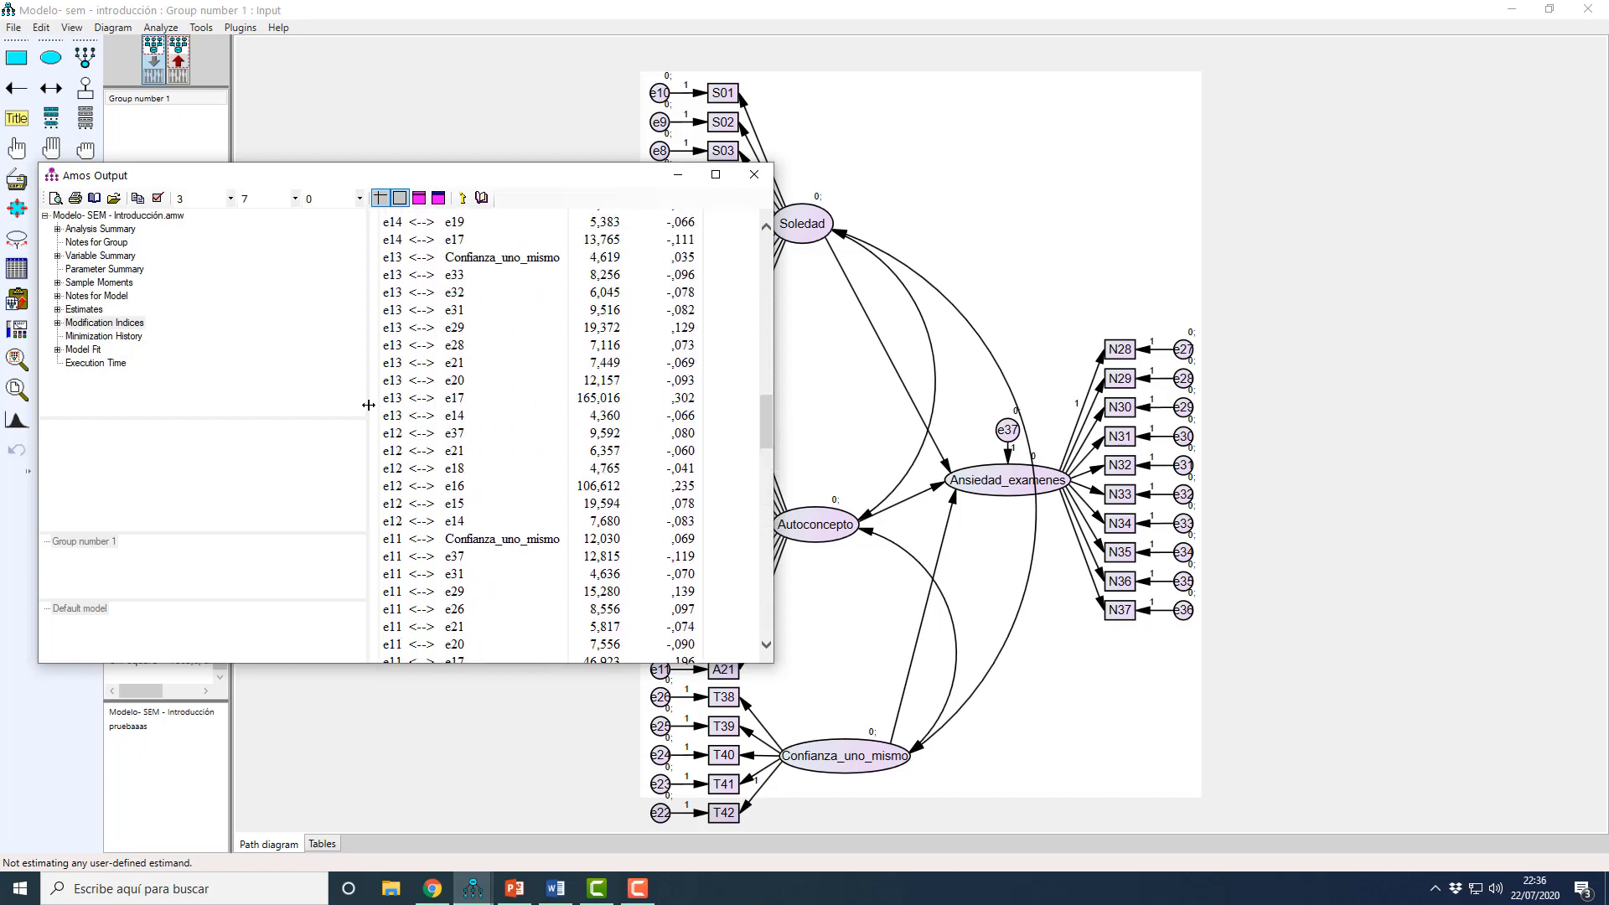
# Step: Place the output beside the path diagram and mark the e13–e17 covariance row to compare it with the model's error terms
pyautogui.moveTo(541, 178); pyautogui.dragTo(373, 312)
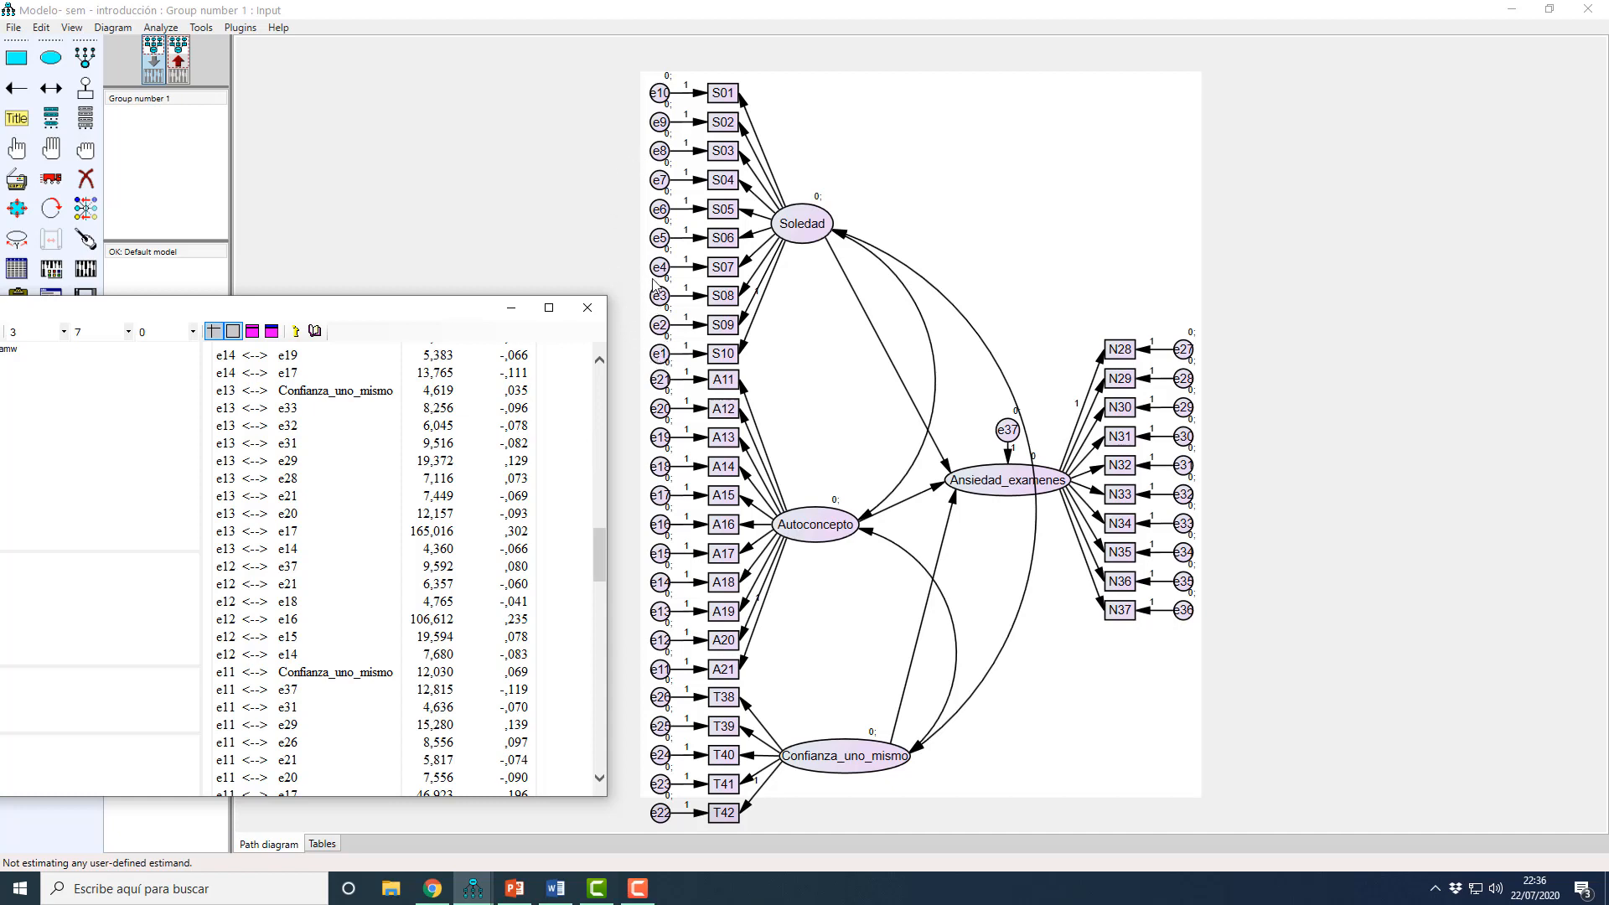
pyautogui.moveTo(450, 308); pyautogui.dragTo(447, 224)
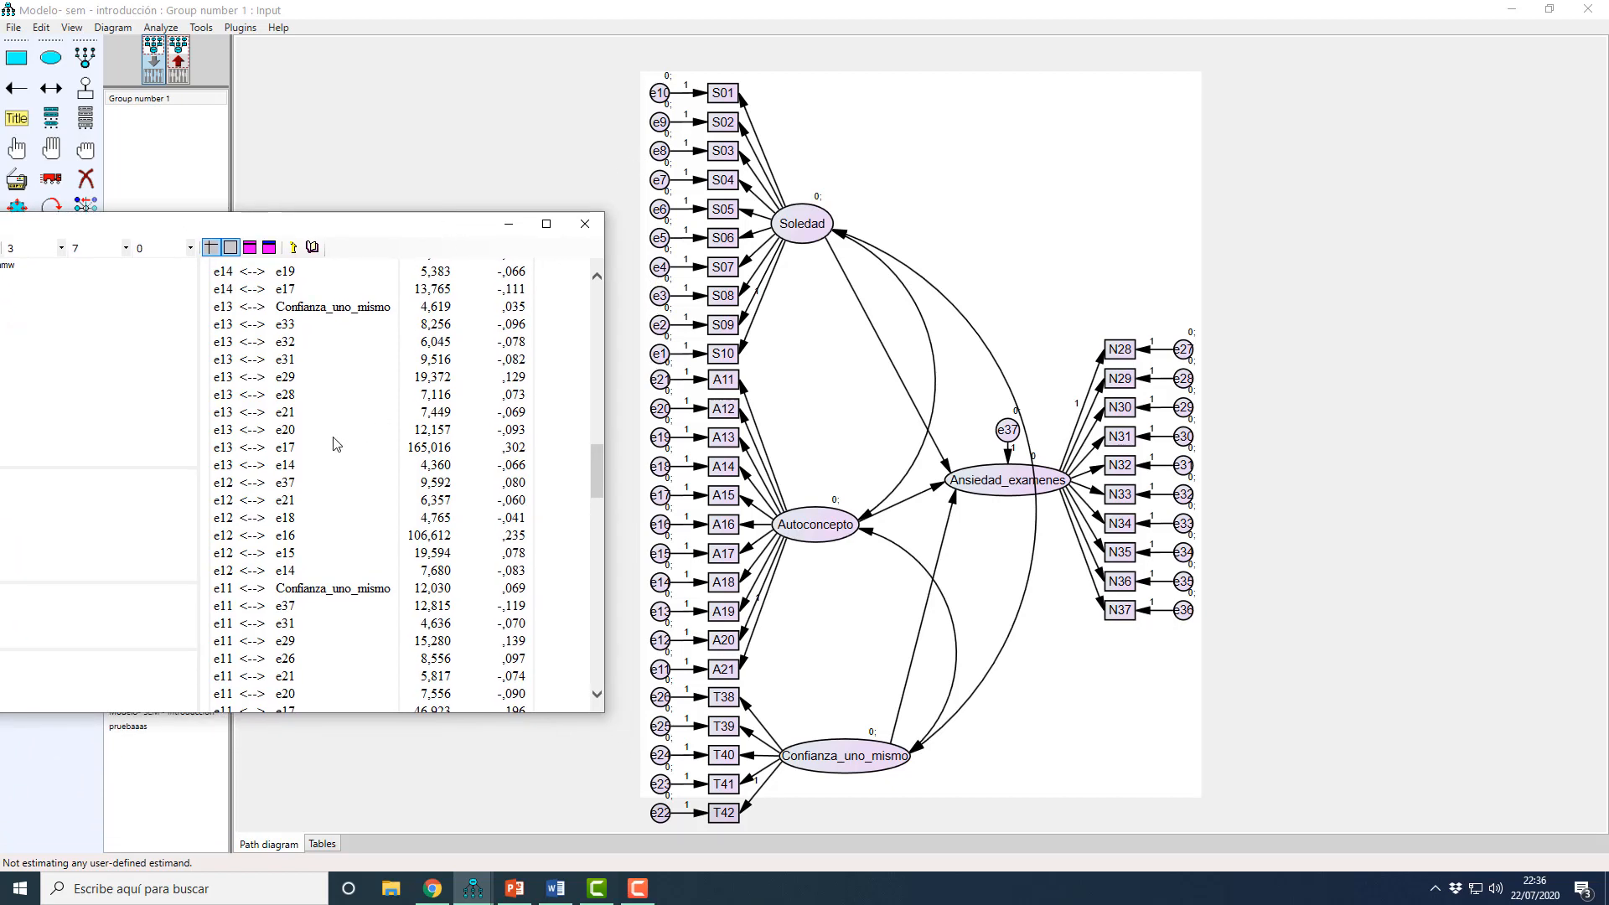
pyautogui.moveTo(217, 450); pyautogui.dragTo(453, 454)
pyautogui.scroll(7, 455, 453)
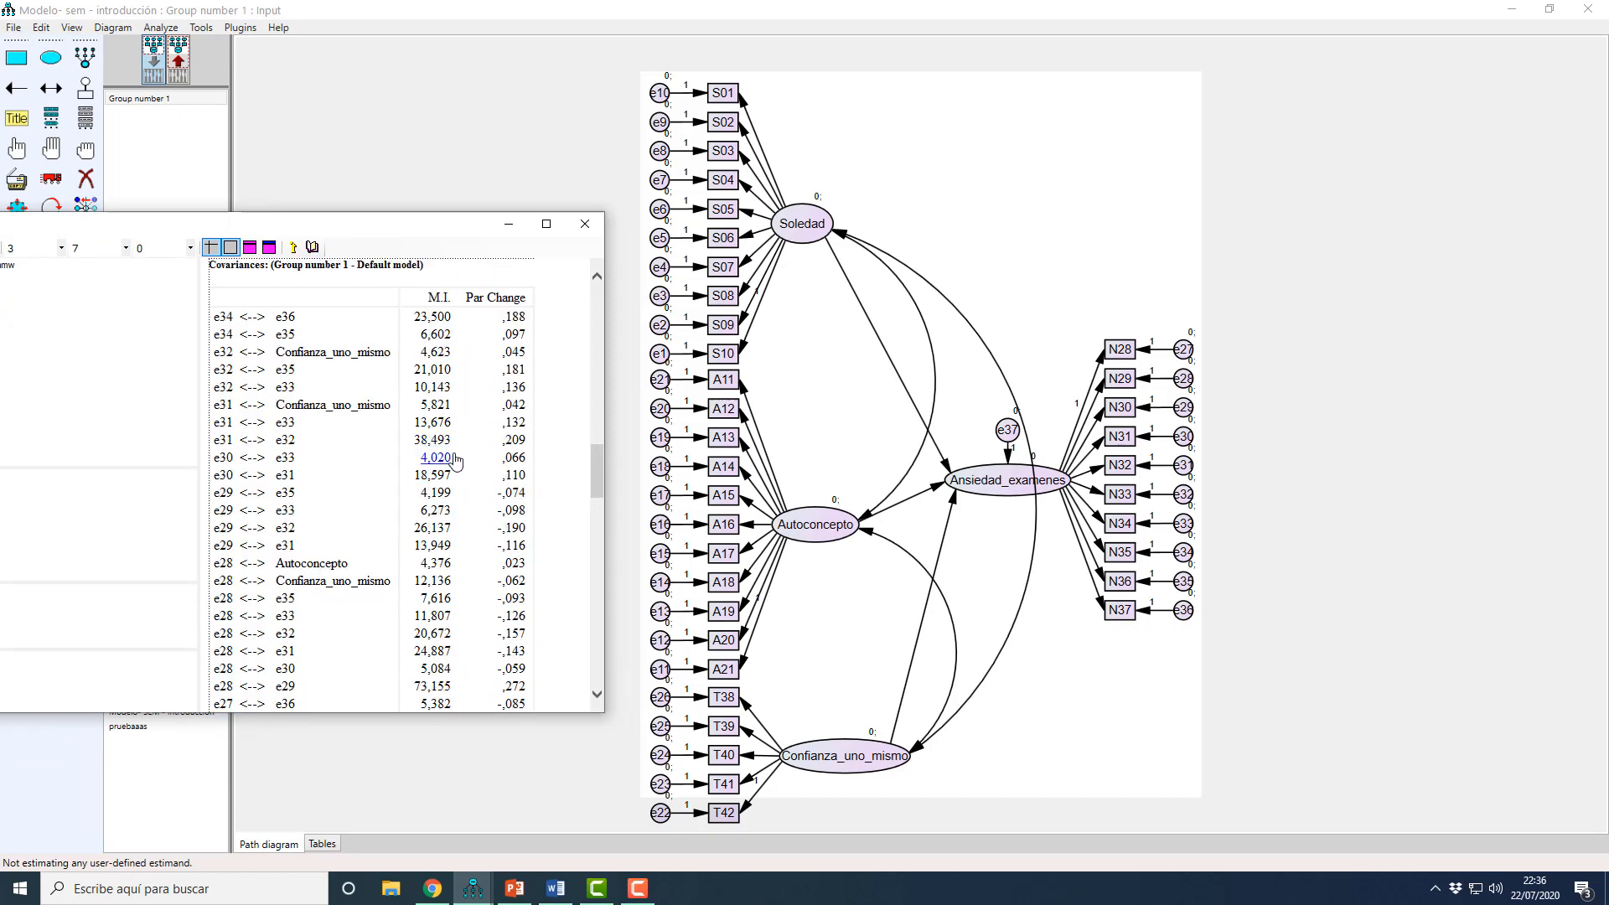
pyautogui.scroll(-4, 468, 470)
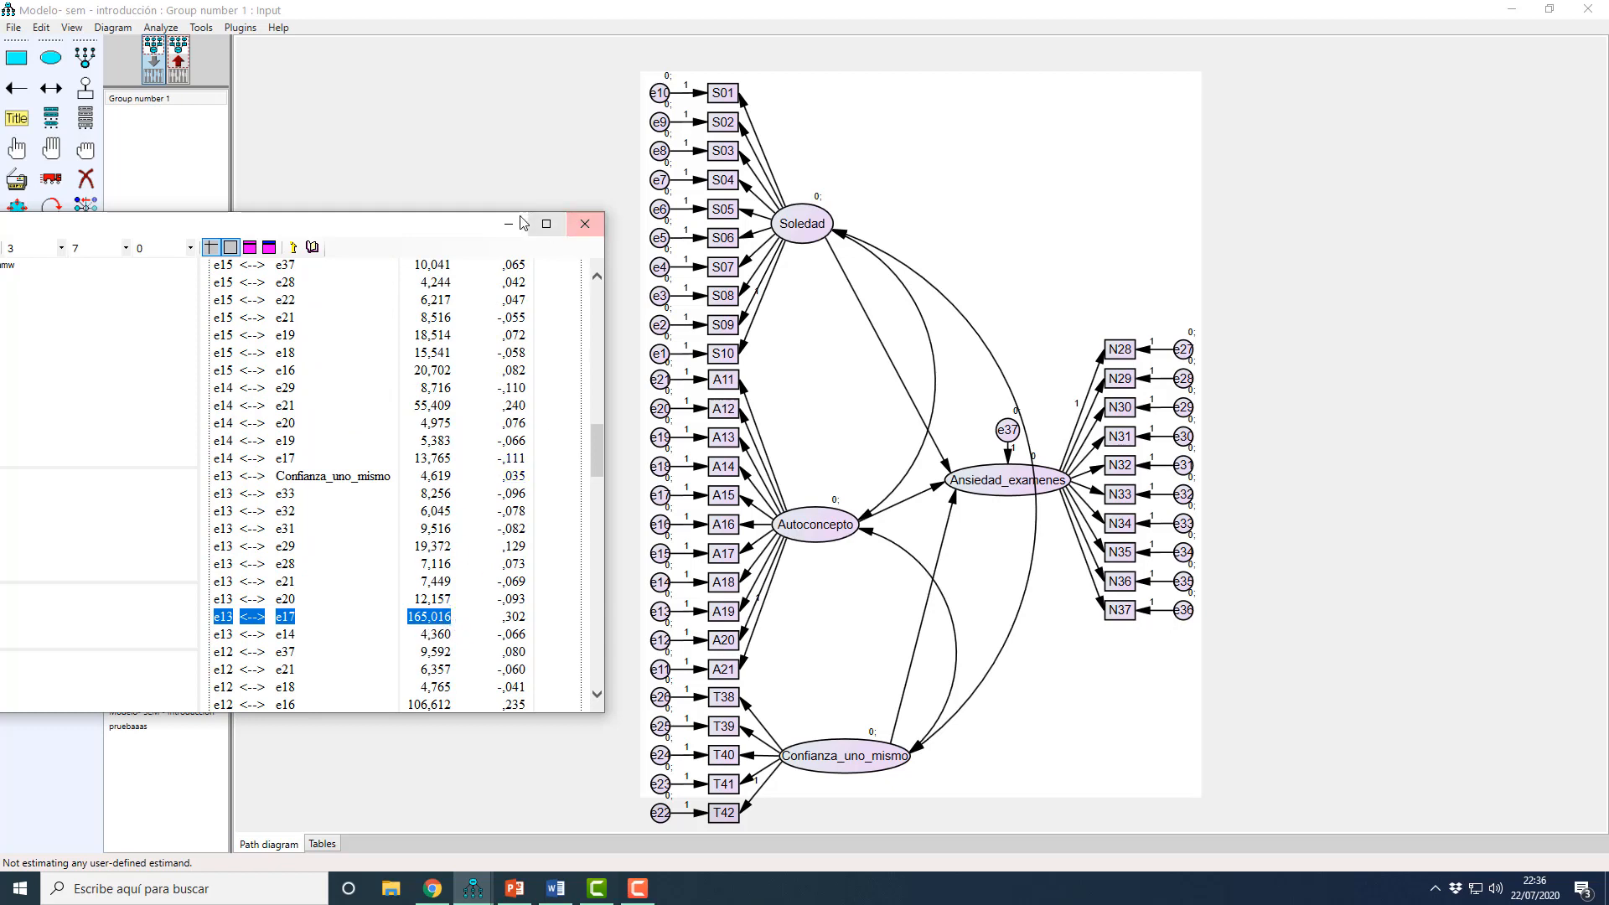
pyautogui.moveTo(478, 226); pyautogui.dragTo(456, 231)
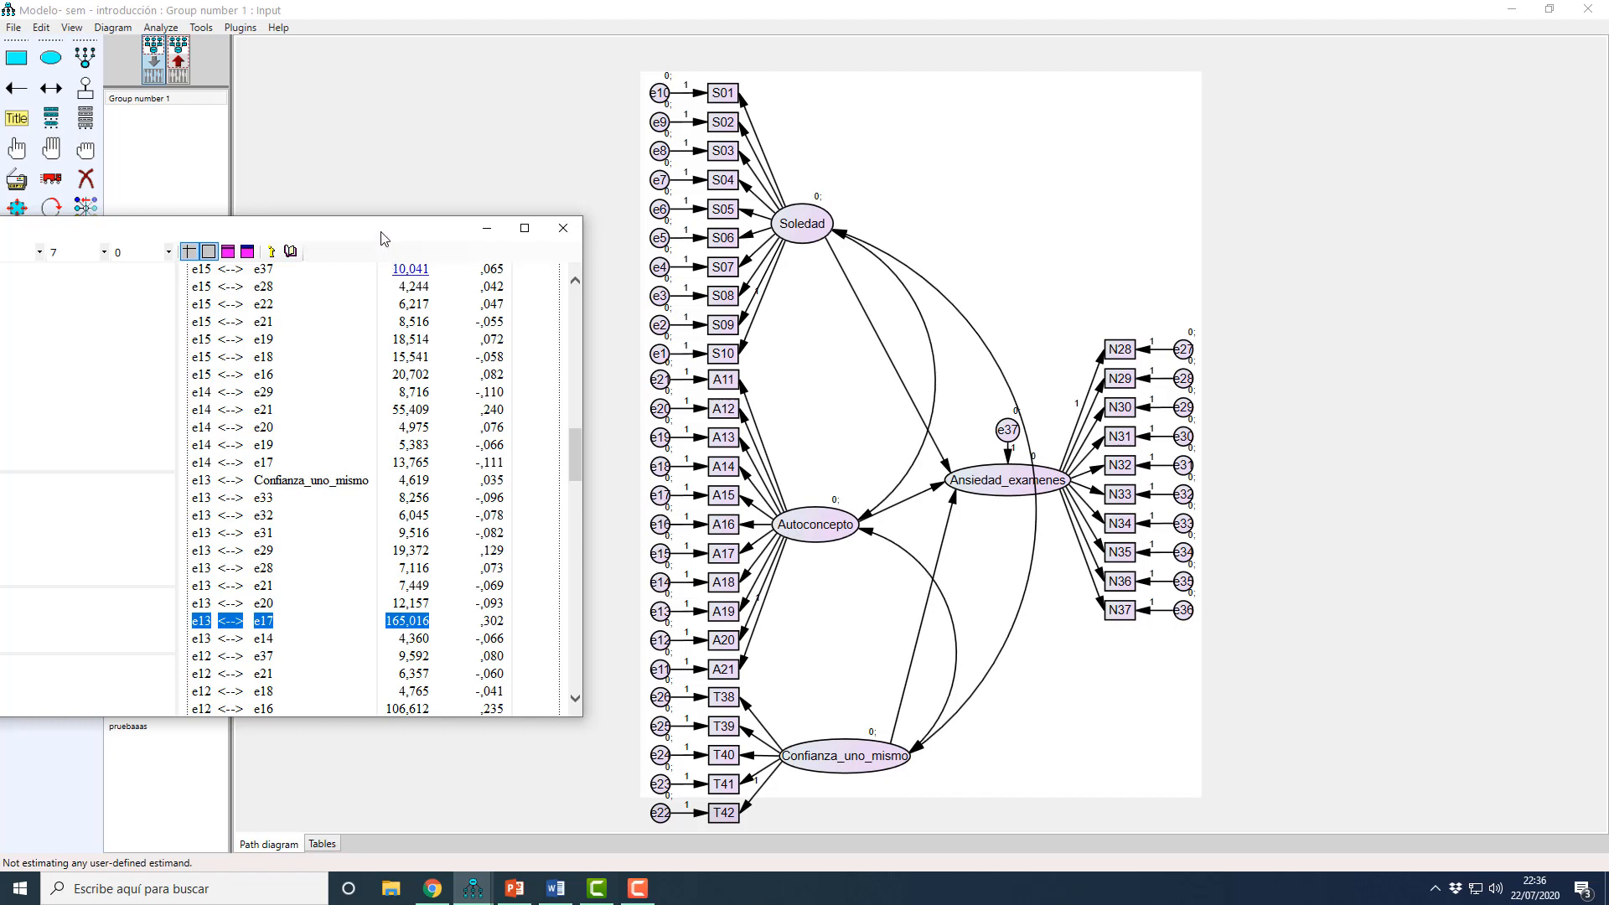
pyautogui.moveTo(384, 237); pyautogui.dragTo(387, 318)
# Step: Check the standardized estimates on the path diagram, return to the input model, and delete indicators A15 and A19 with errors e17 and e13
pyautogui.click(181, 76)
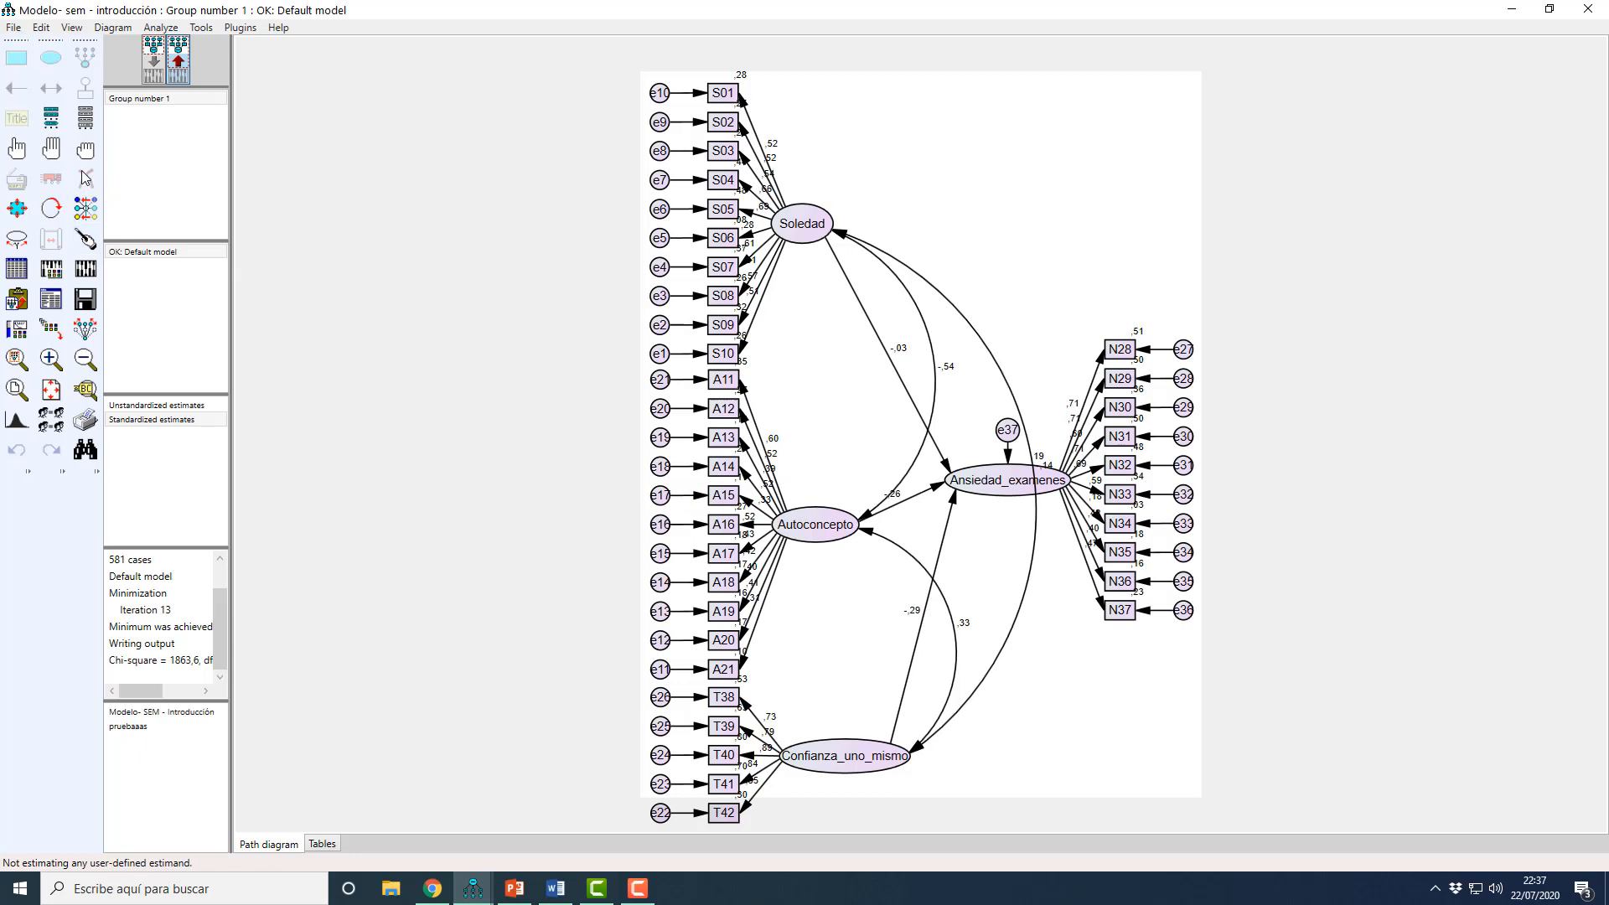
pyautogui.click(154, 63)
pyautogui.click(85, 178)
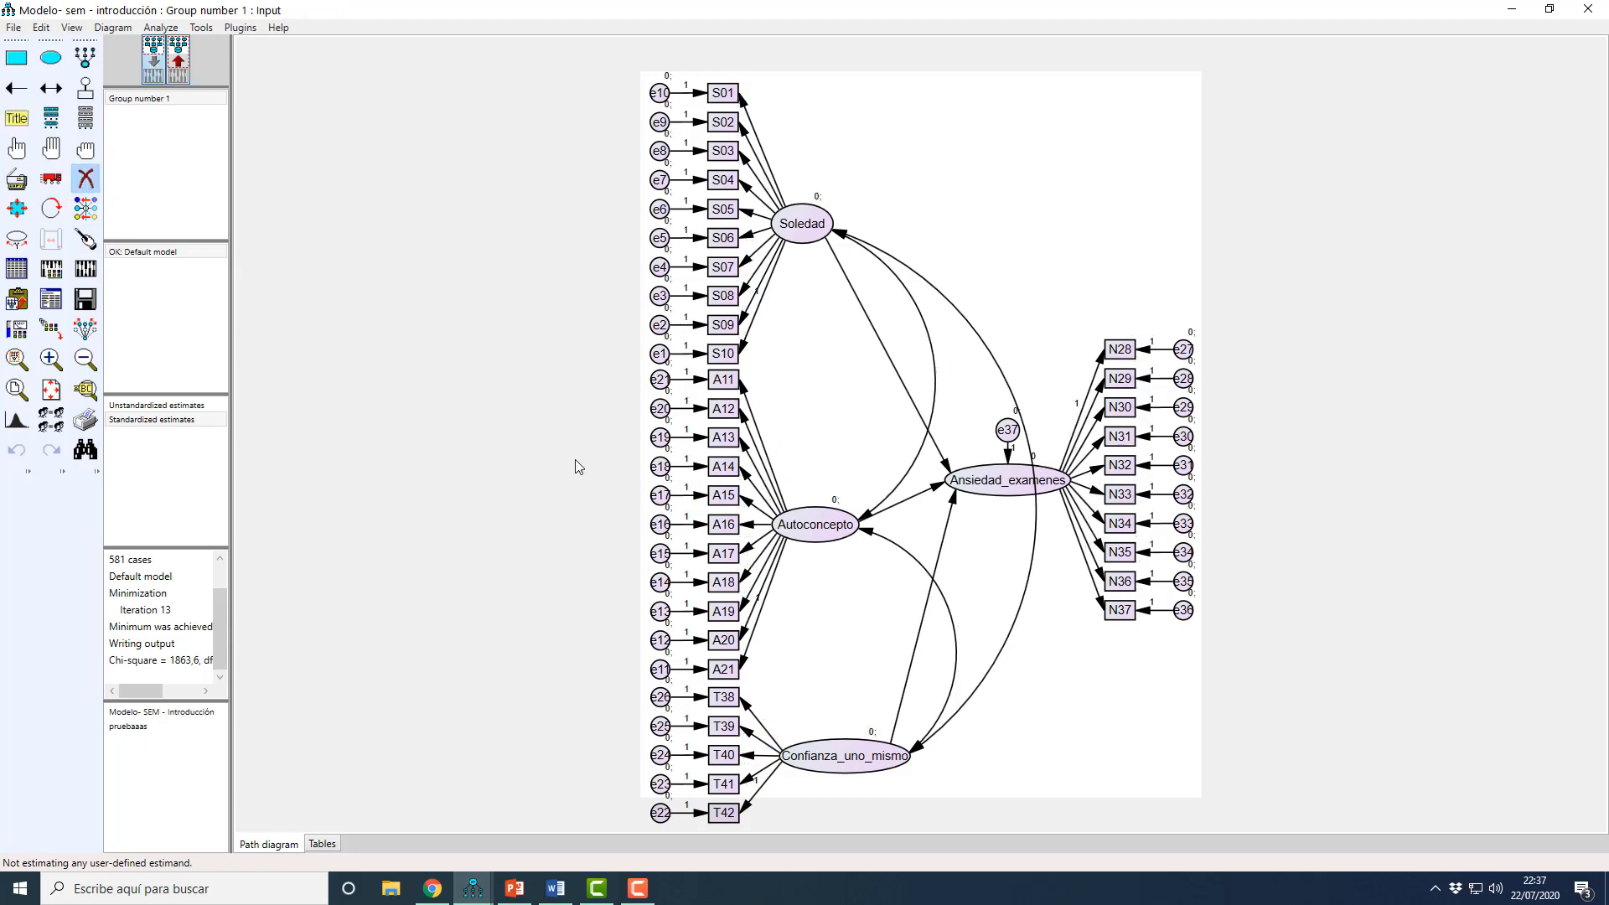
pyautogui.click(721, 497)
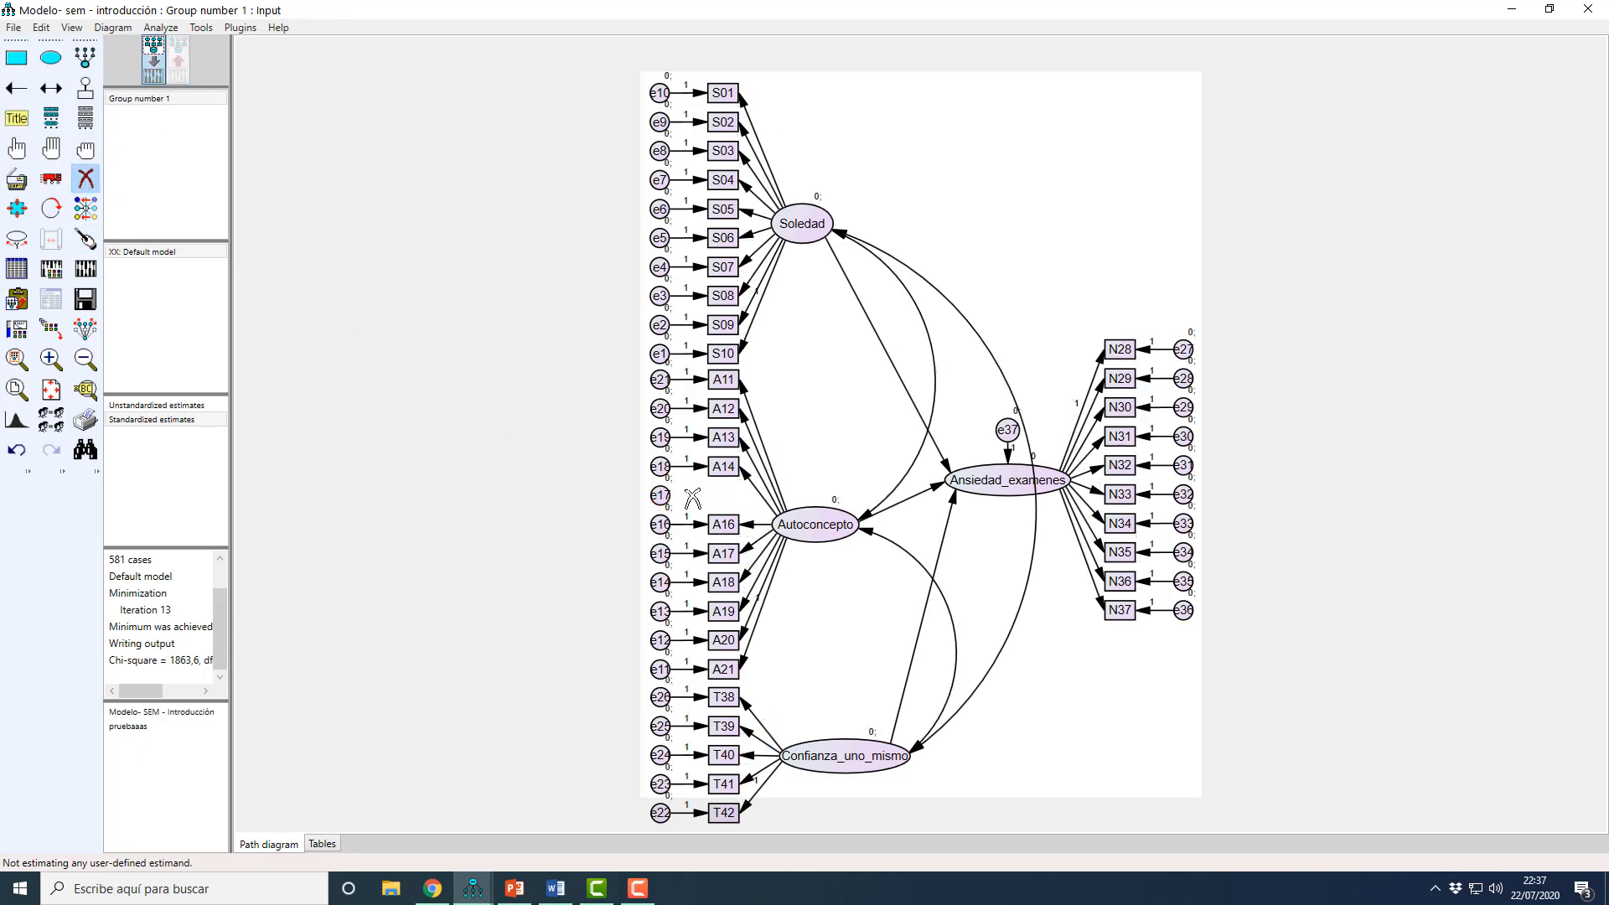
pyautogui.click(661, 496)
pyautogui.click(723, 611)
pyautogui.click(662, 614)
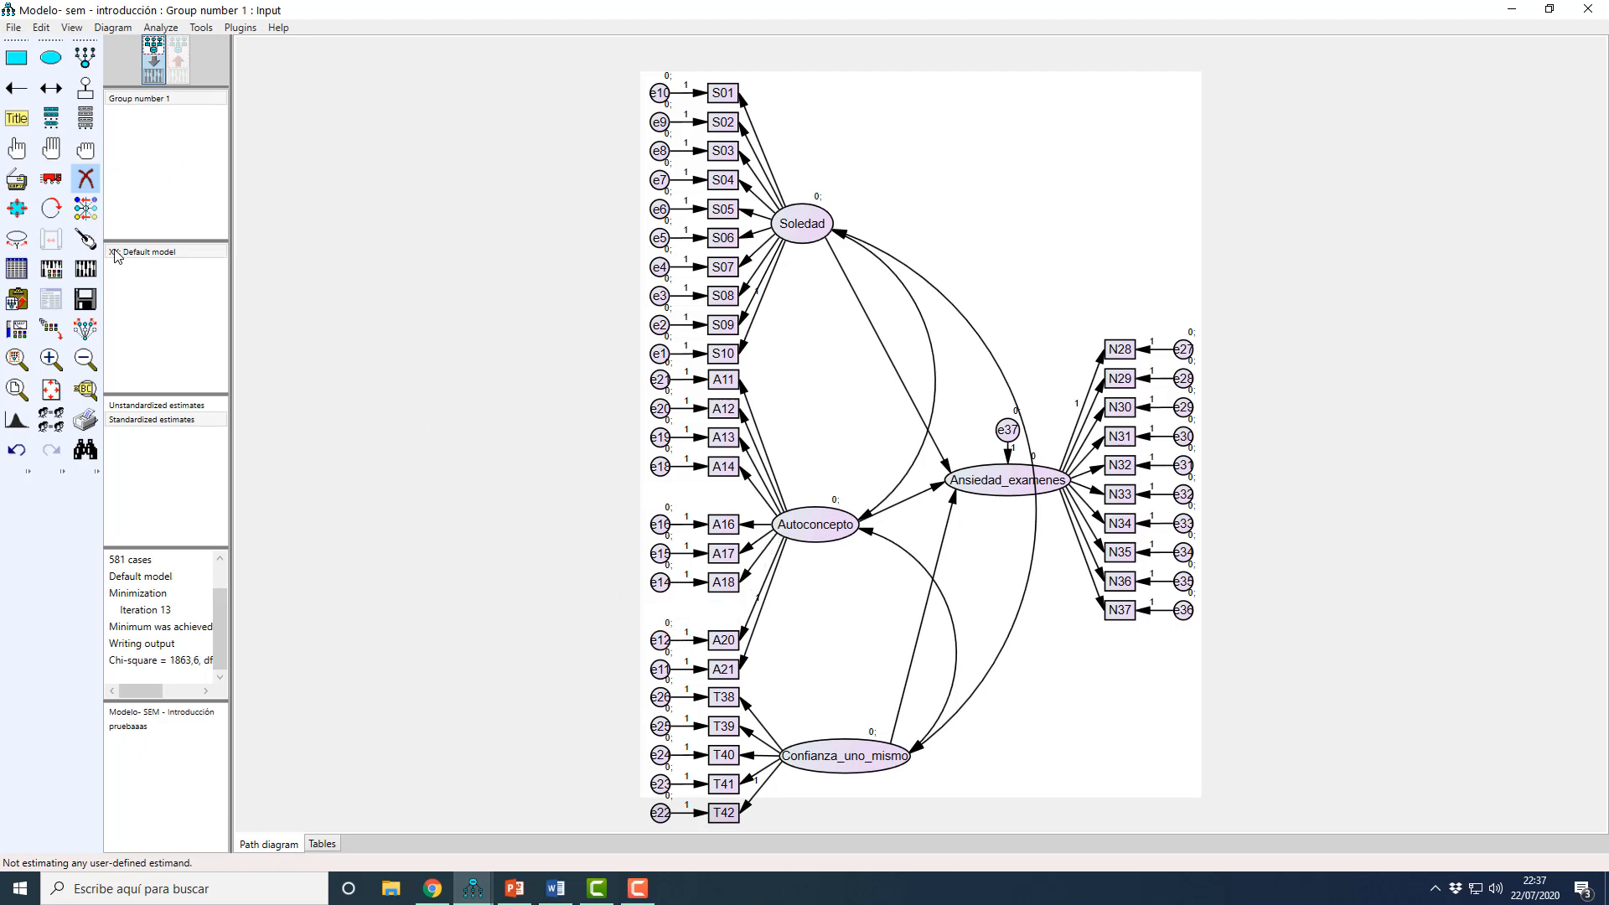
# Step: Recalculate the estimates of the reduced model and open its Modification Indices in the text output
pyautogui.click(86, 268)
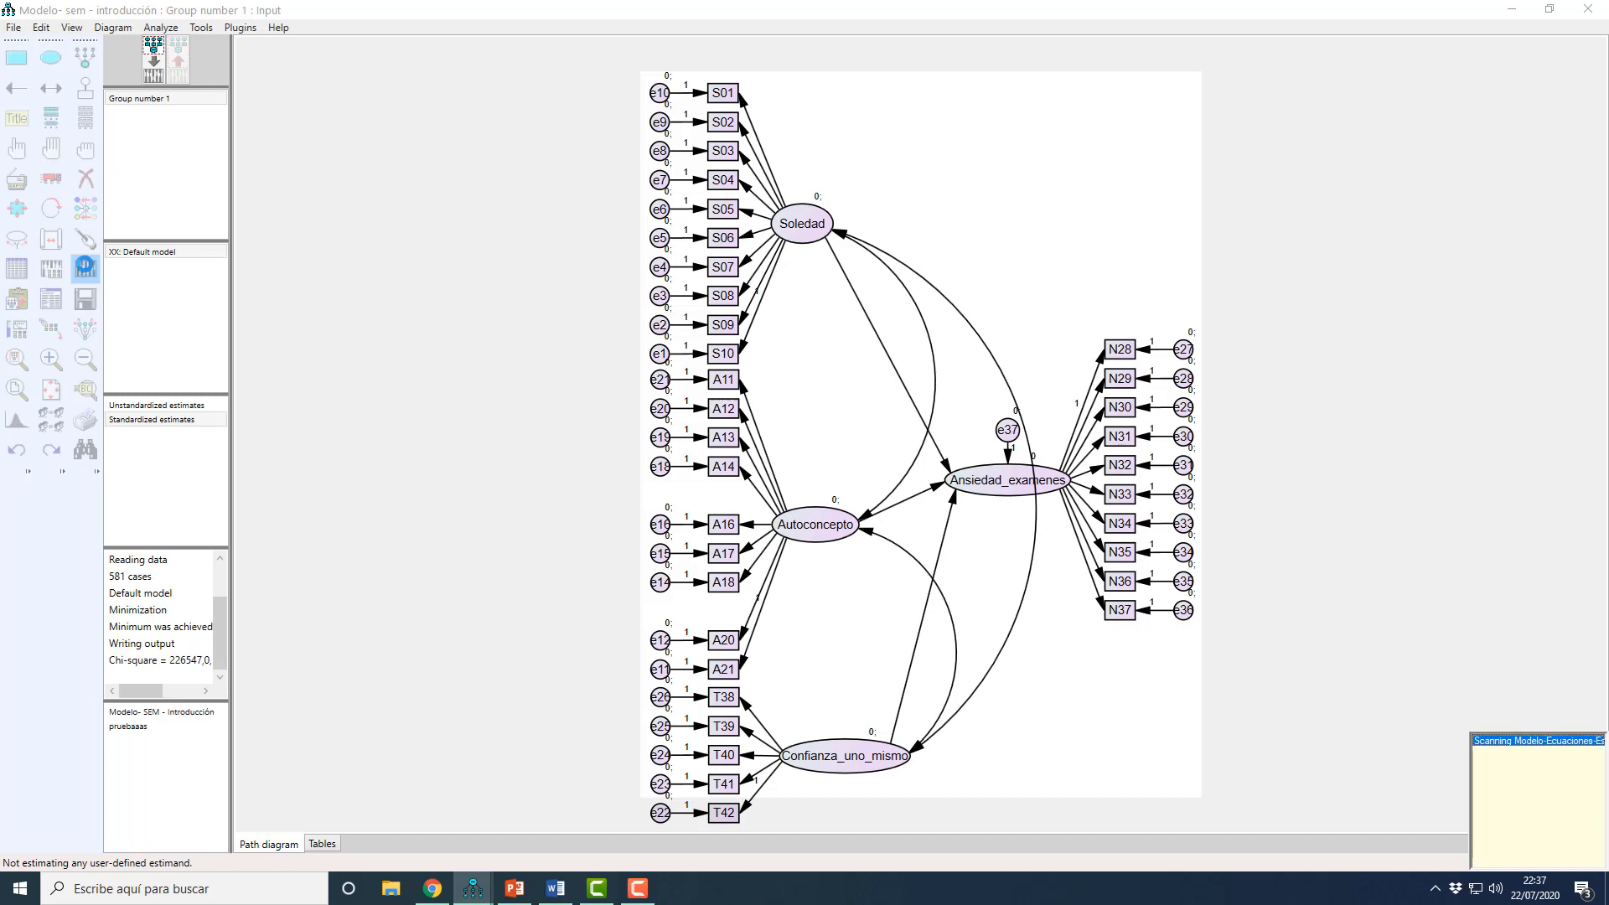
pyautogui.click(51, 299)
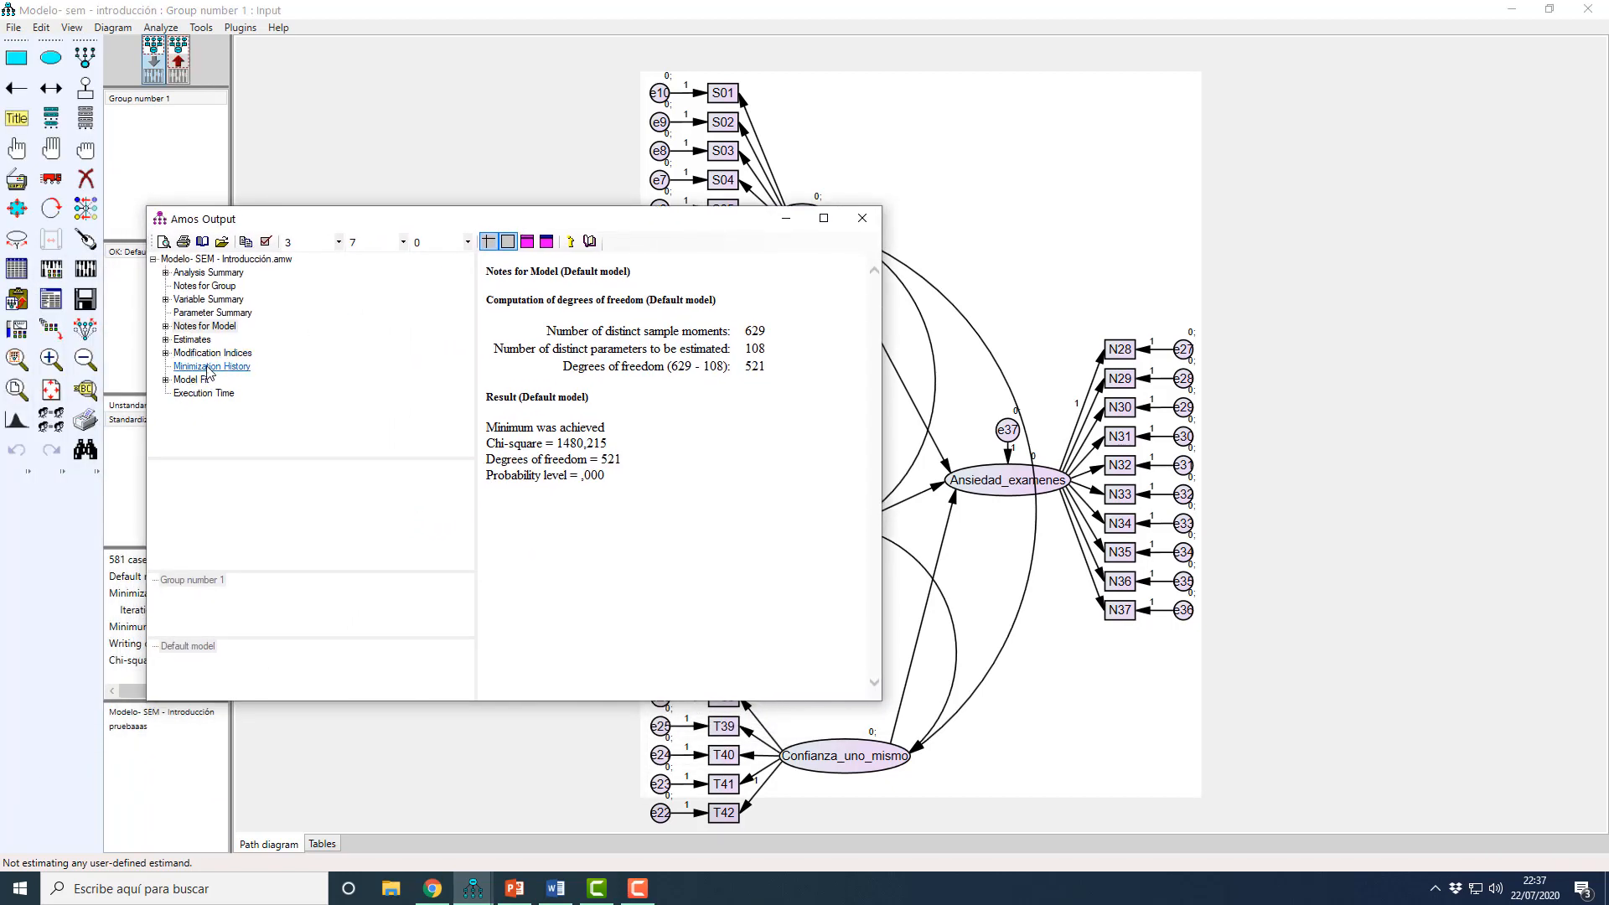
pyautogui.click(209, 367)
pyautogui.click(212, 353)
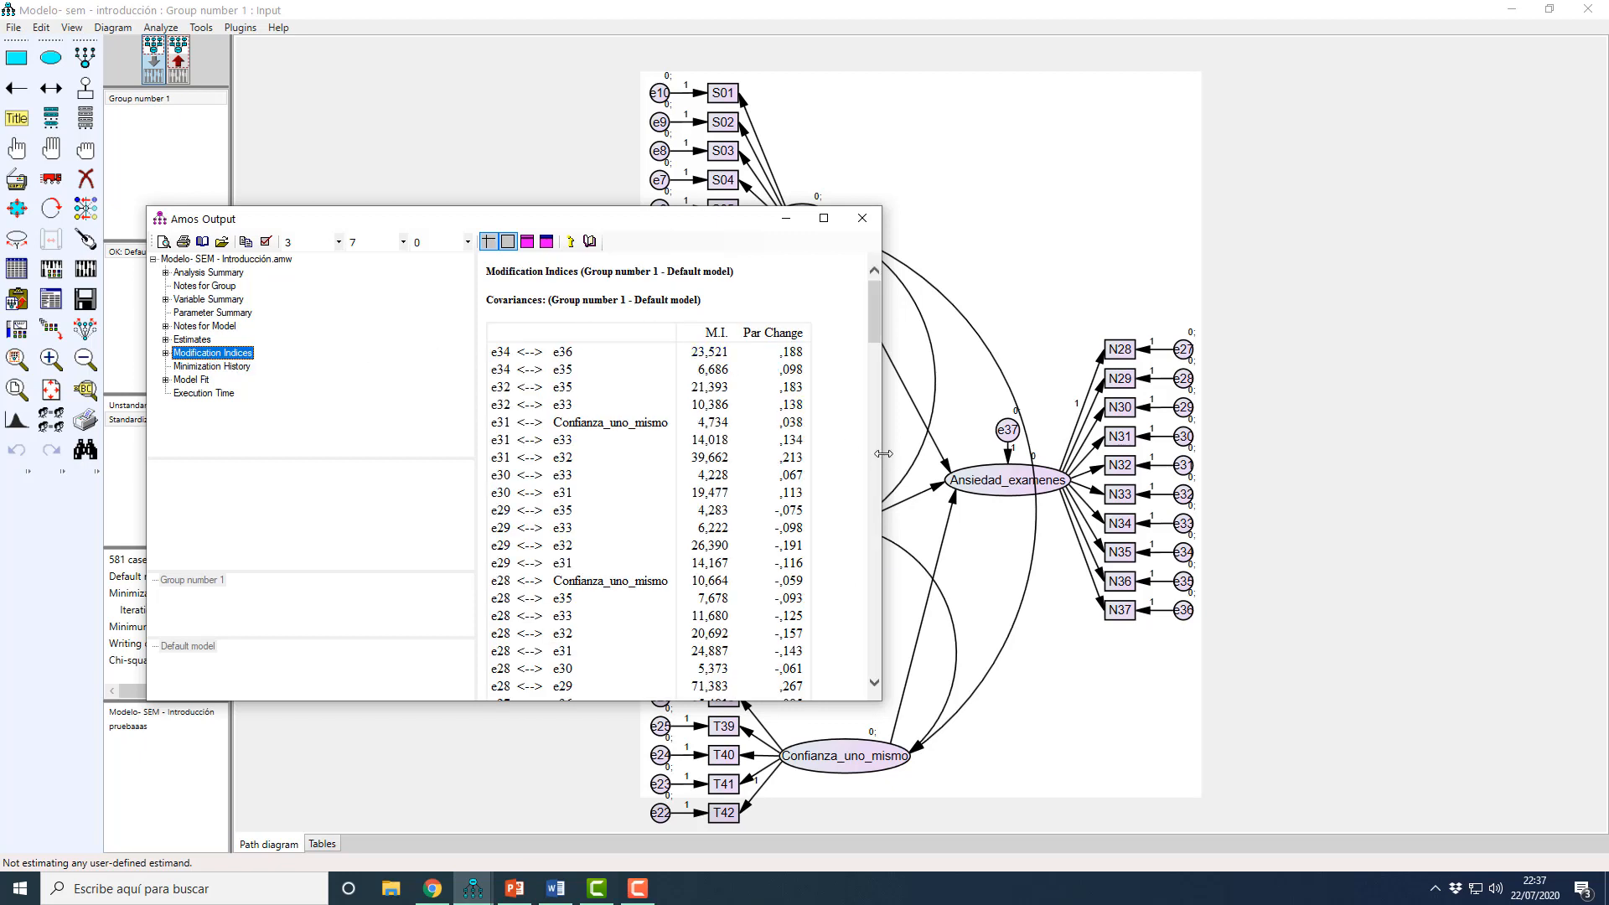
# Step: Narrow the output window, place it beside the path diagram, and examine the covariance modification indices down to the e12 error pairs
pyautogui.moveTo(883, 453); pyautogui.dragTo(728, 454)
pyautogui.moveTo(533, 215); pyautogui.dragTo(481, 160)
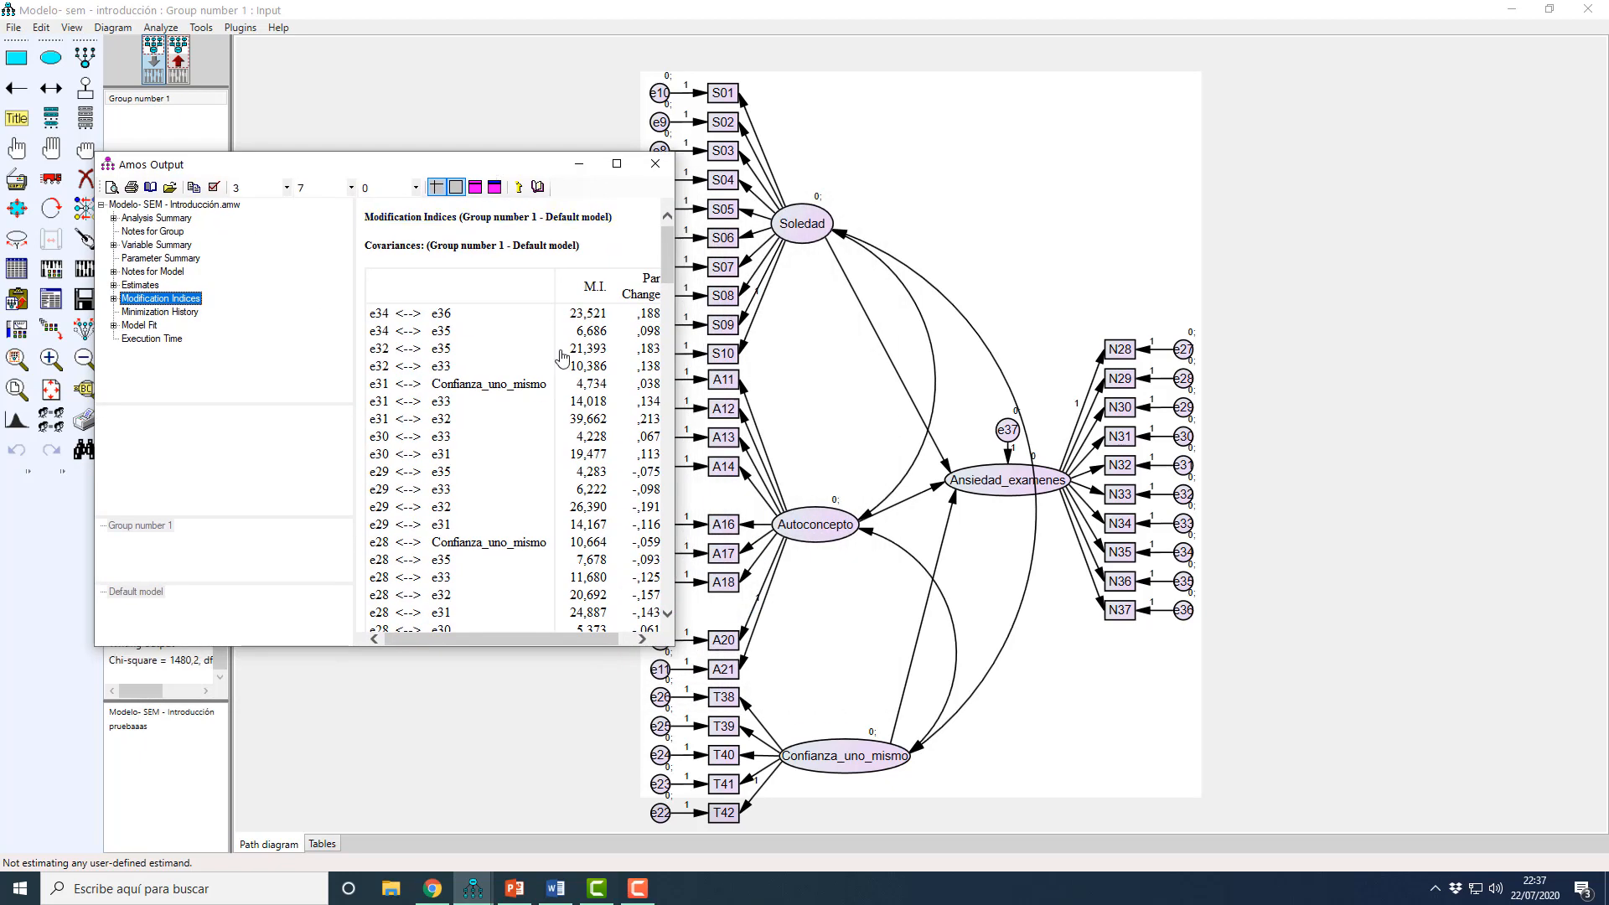
pyautogui.scroll(-4, 562, 359)
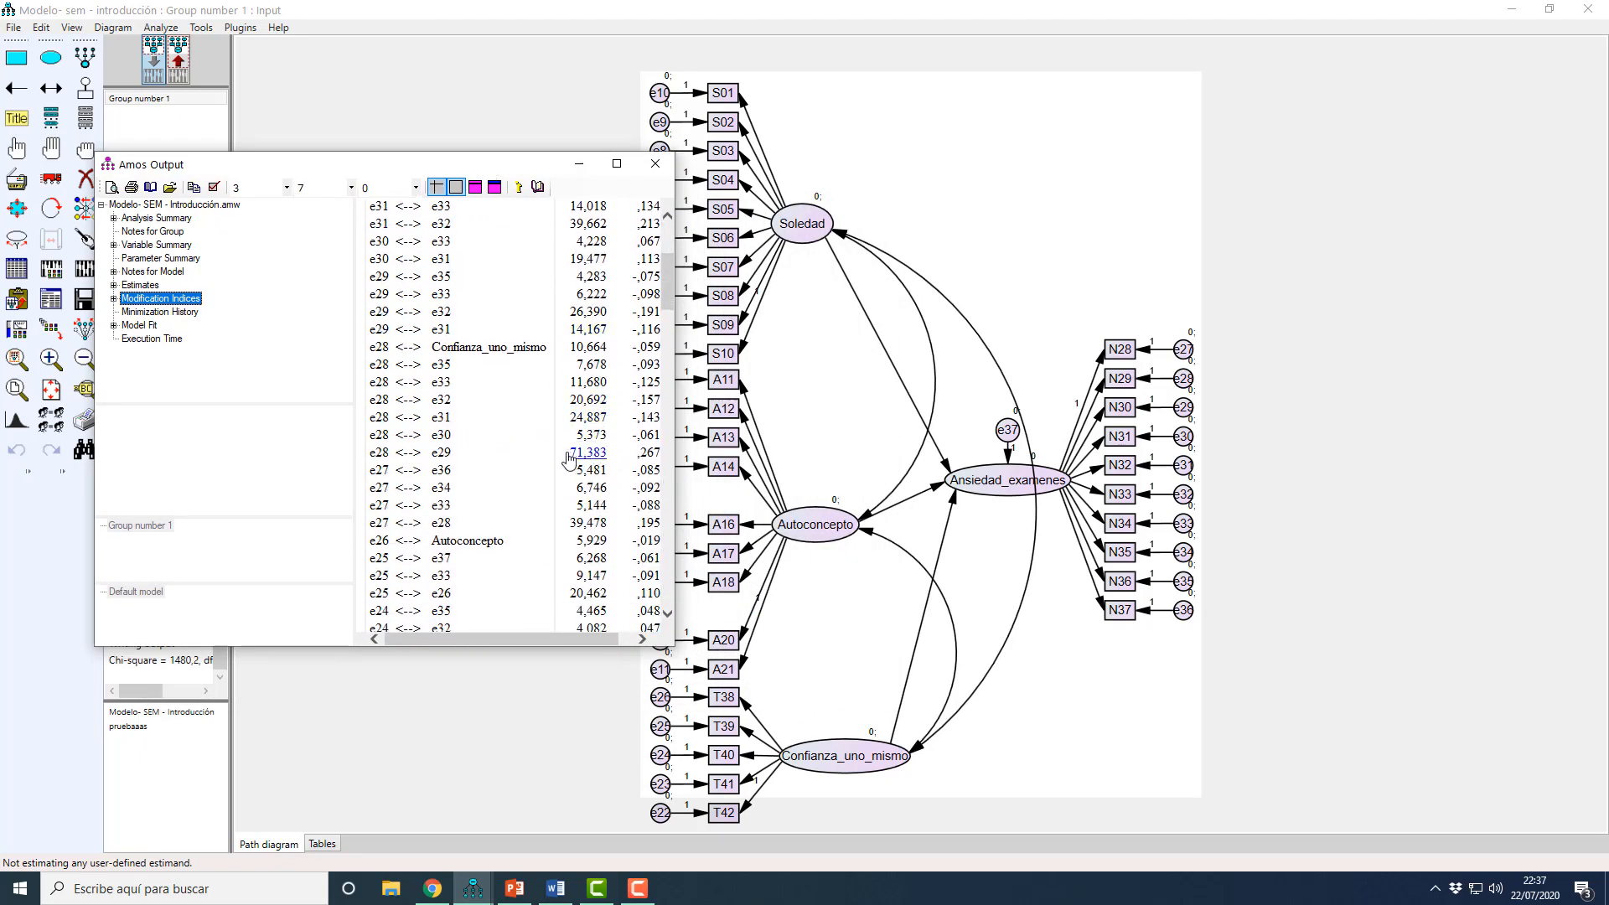
pyautogui.moveTo(668, 304); pyautogui.dragTo(668, 416)
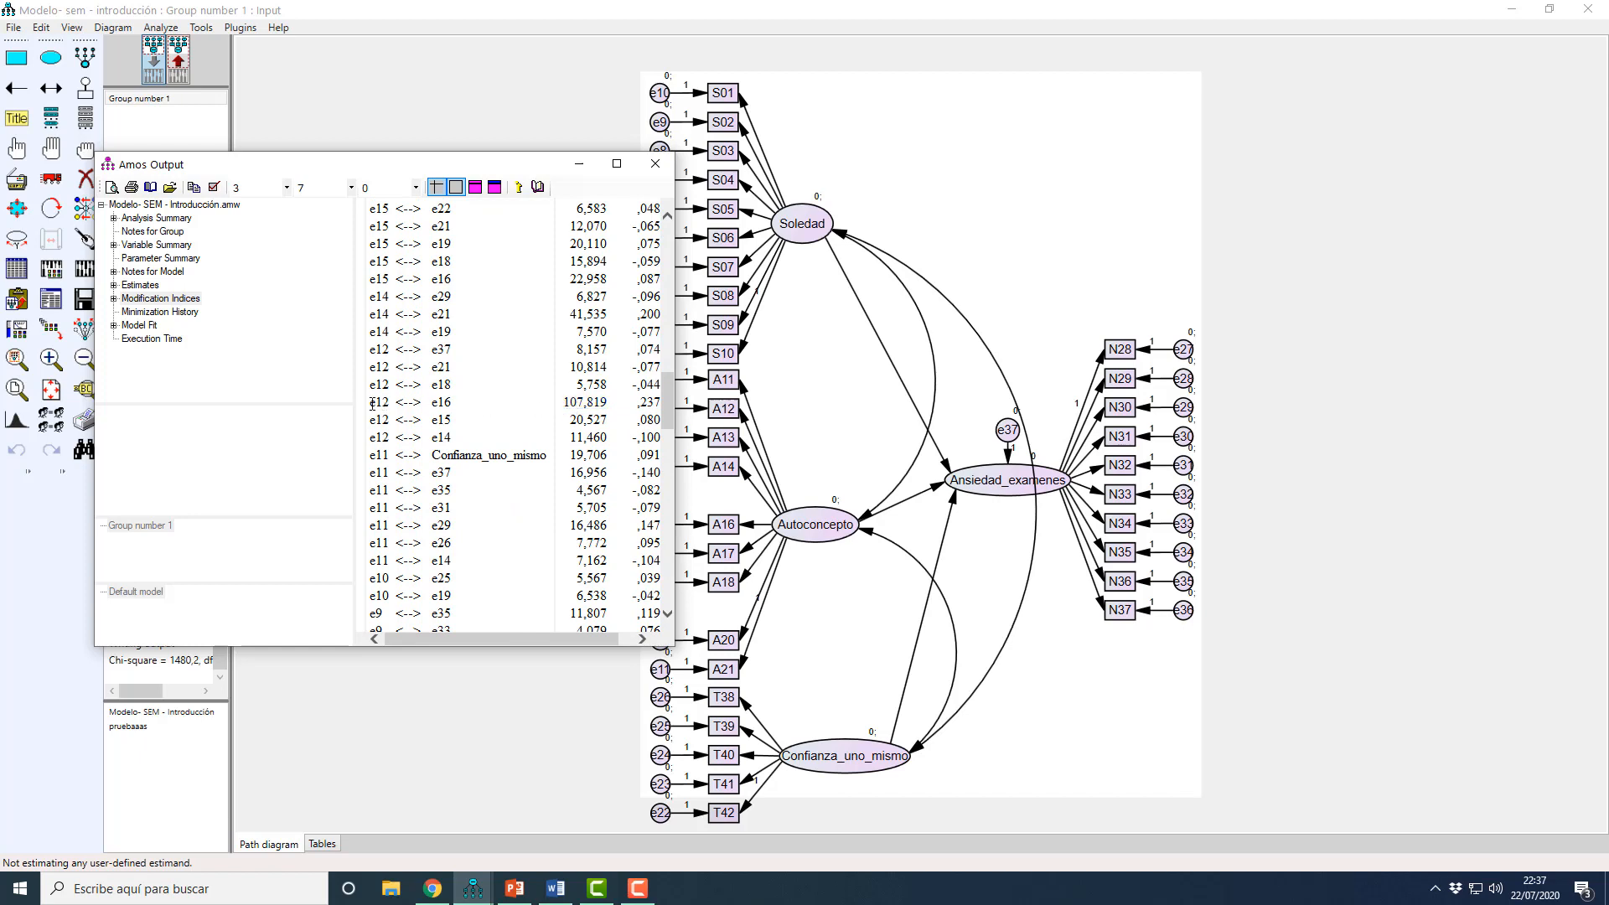
pyautogui.click(818, 427)
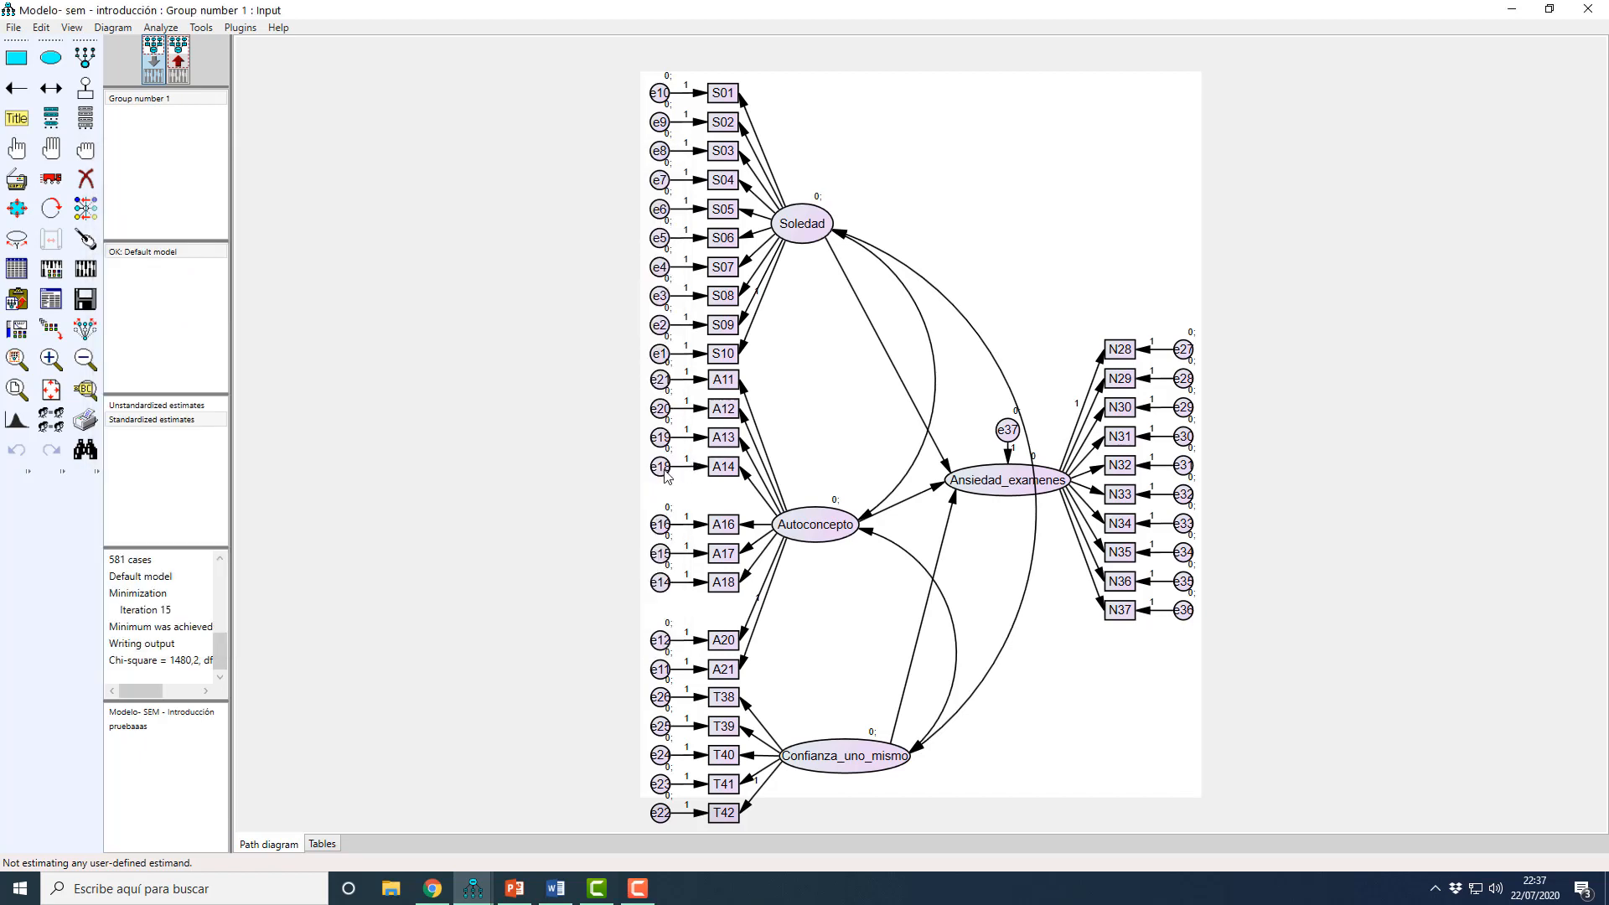
pyautogui.click(474, 888)
pyautogui.click(543, 758)
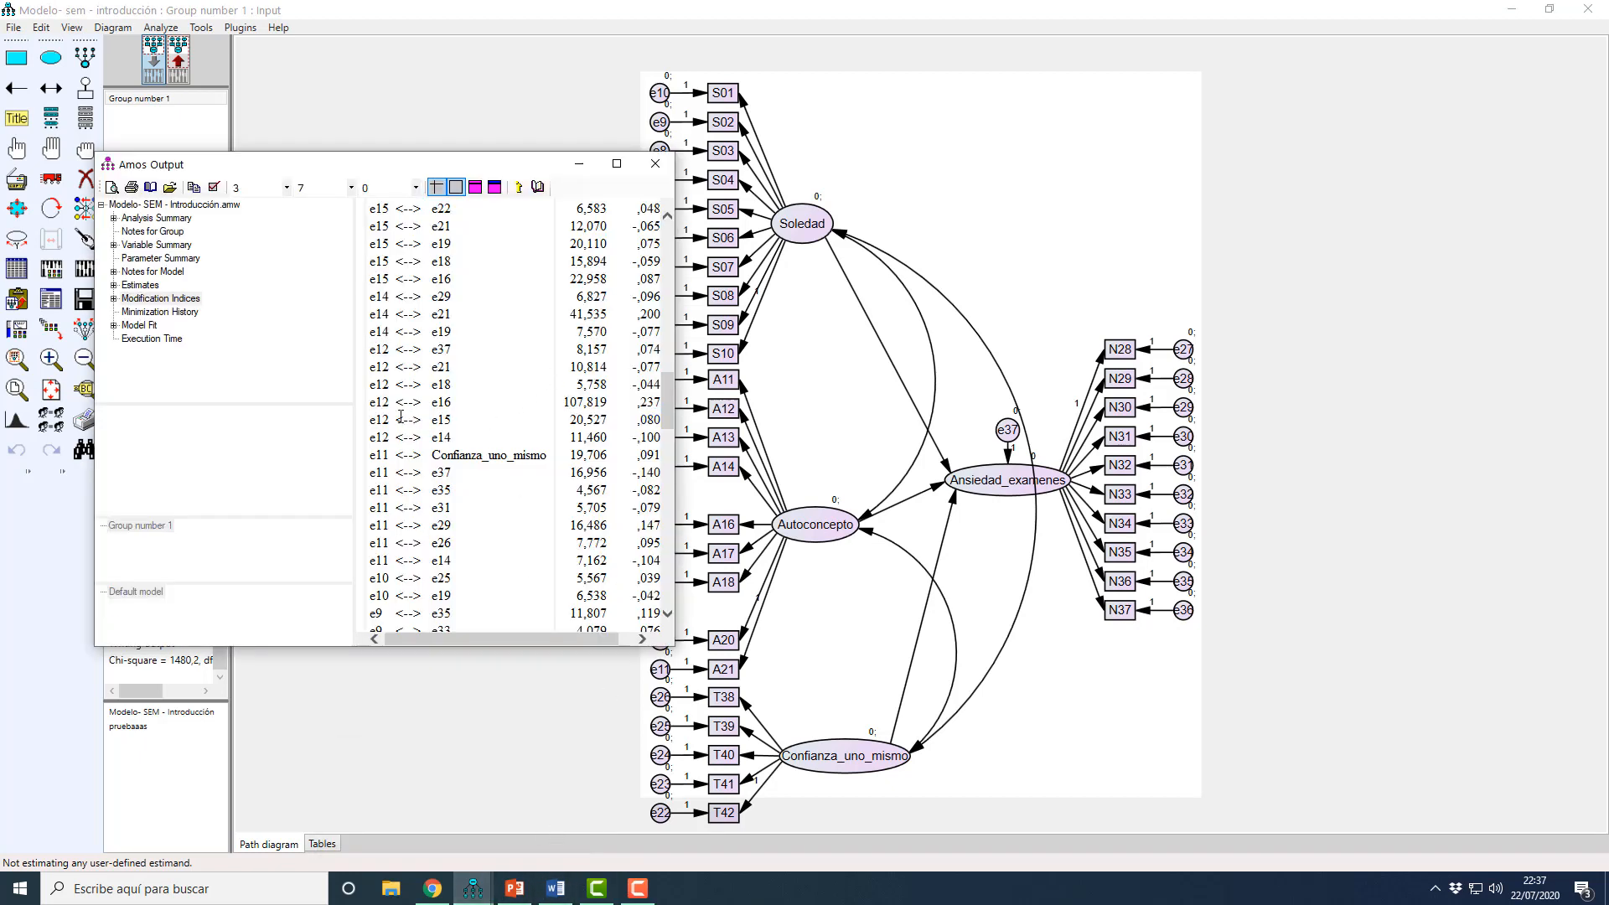
# Step: Compare the standardized estimates with the e12 modification indices and draw a covariance between errors e12 and e16 in the input model
pyautogui.click(792, 419)
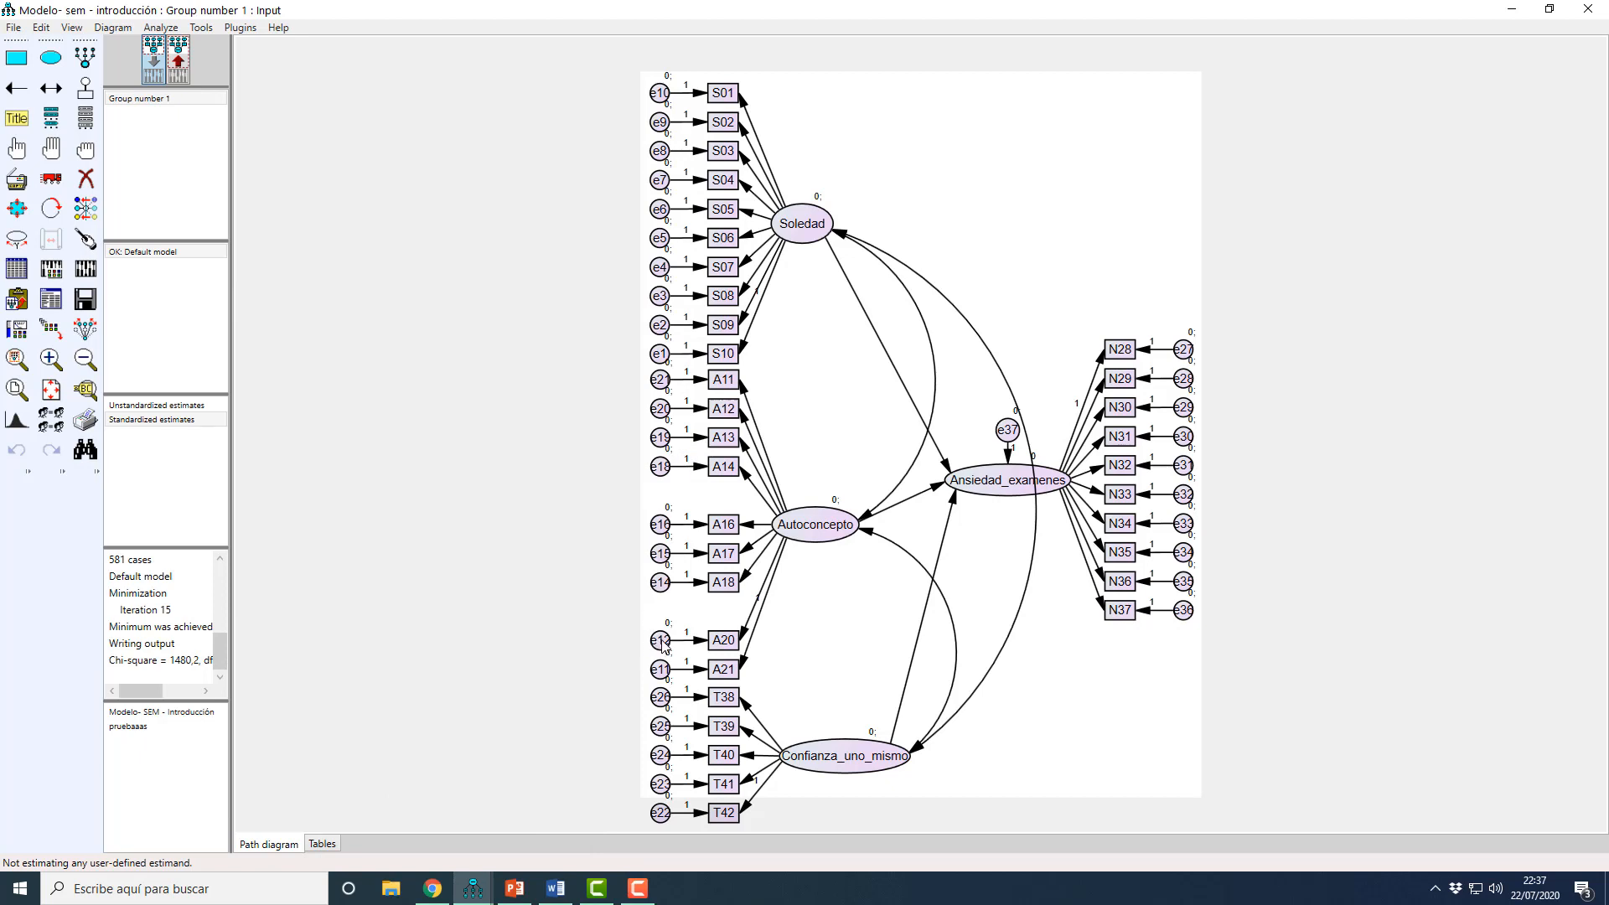
pyautogui.click(183, 60)
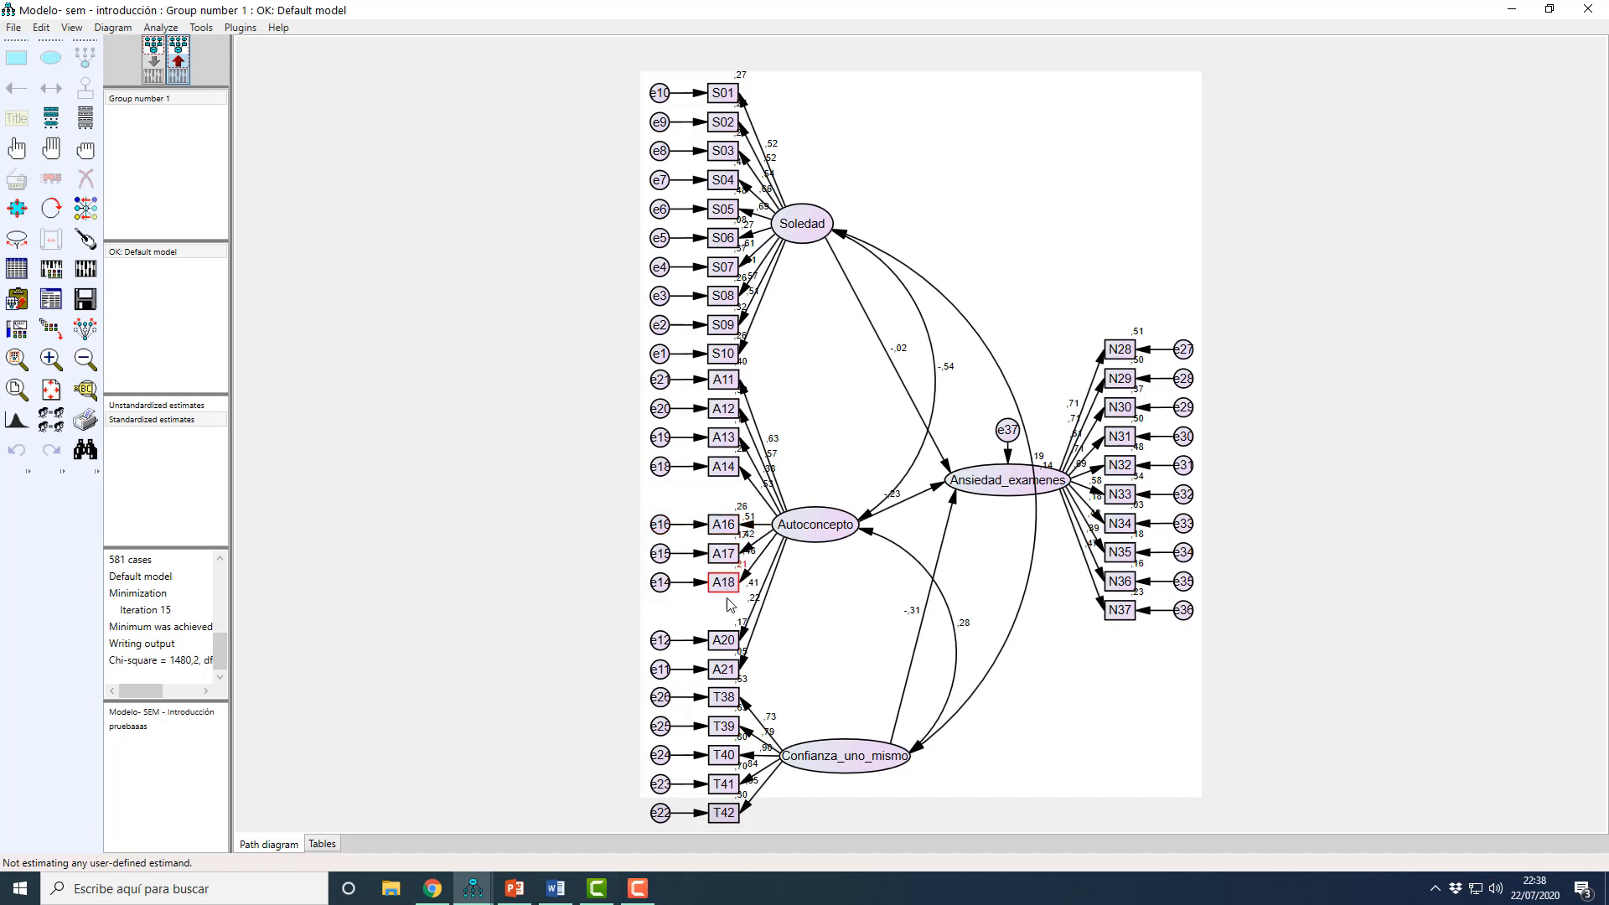
pyautogui.moveTo(473, 888)
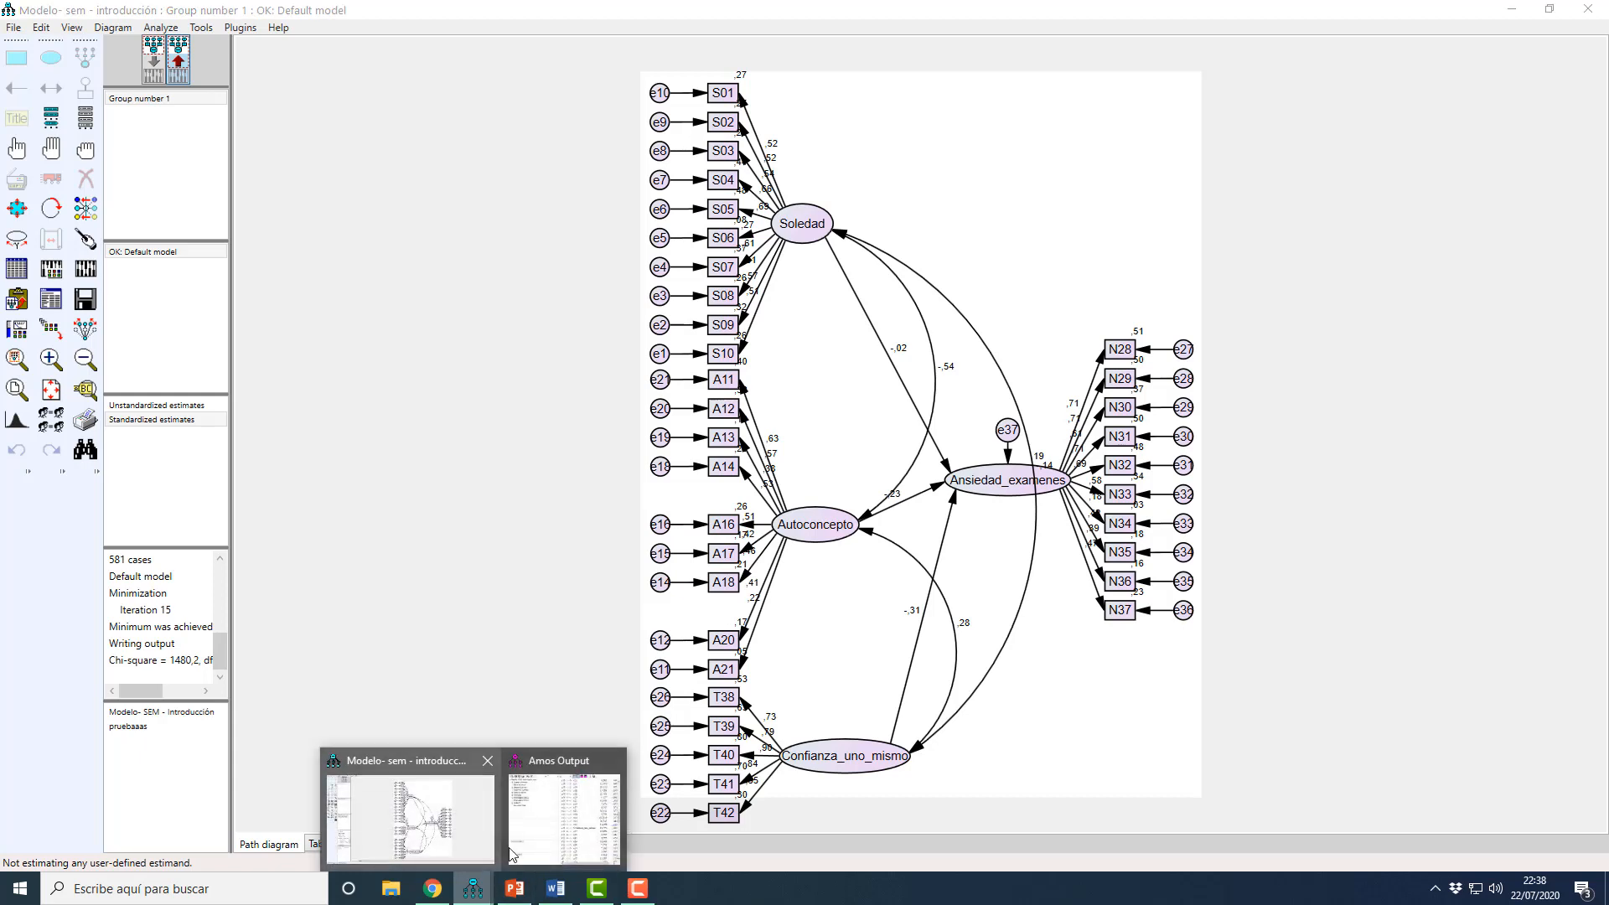
pyautogui.click(566, 809)
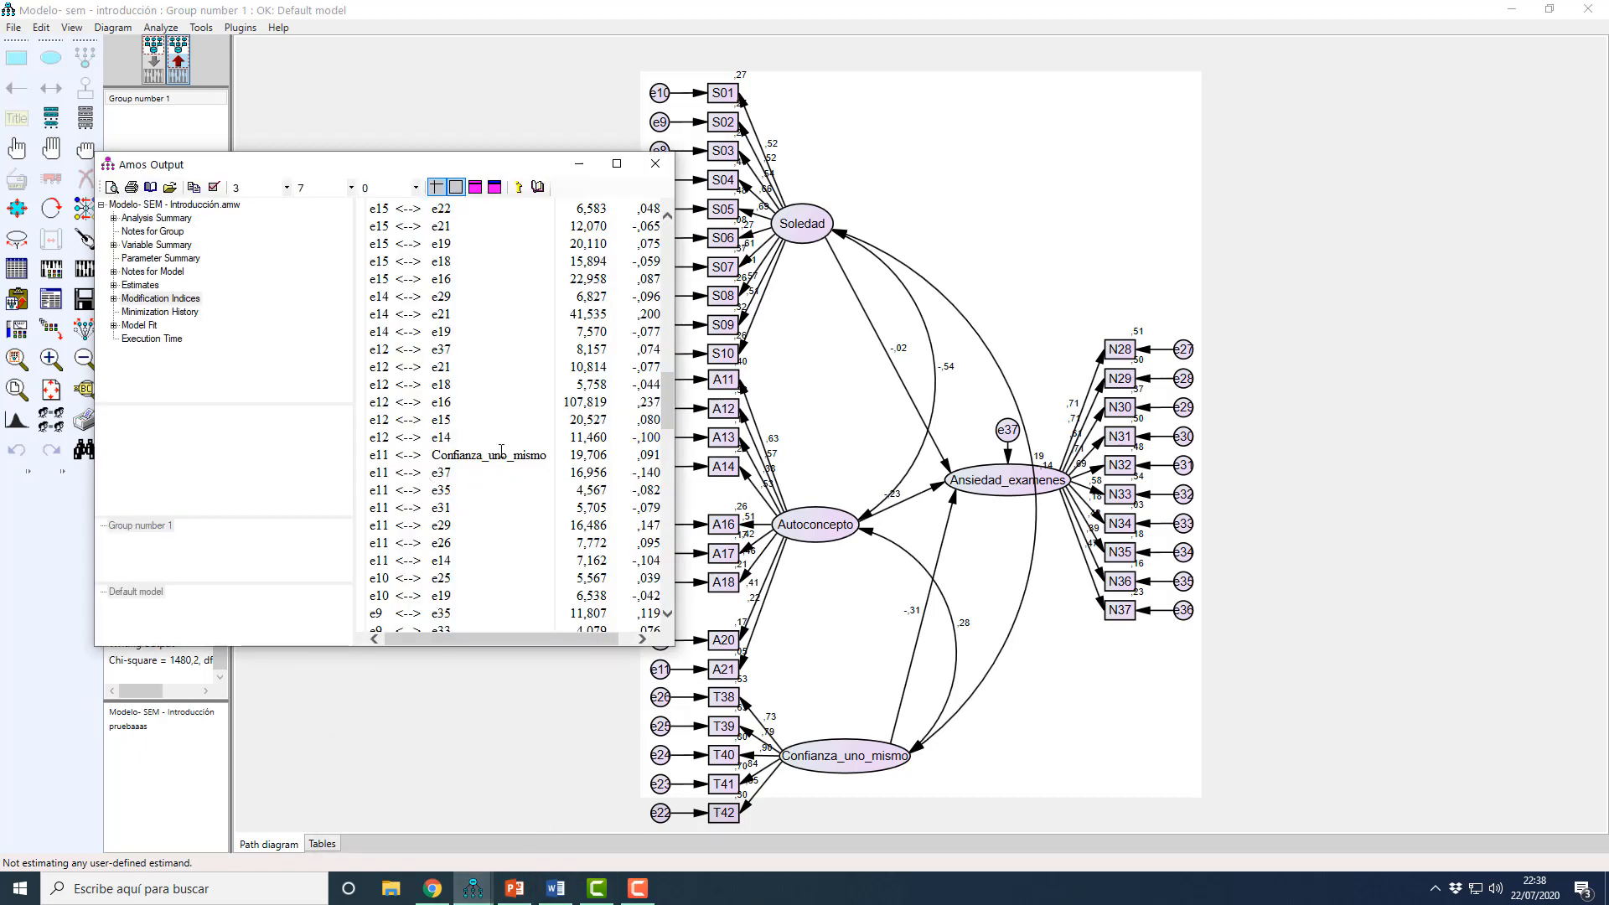
pyautogui.click(579, 700)
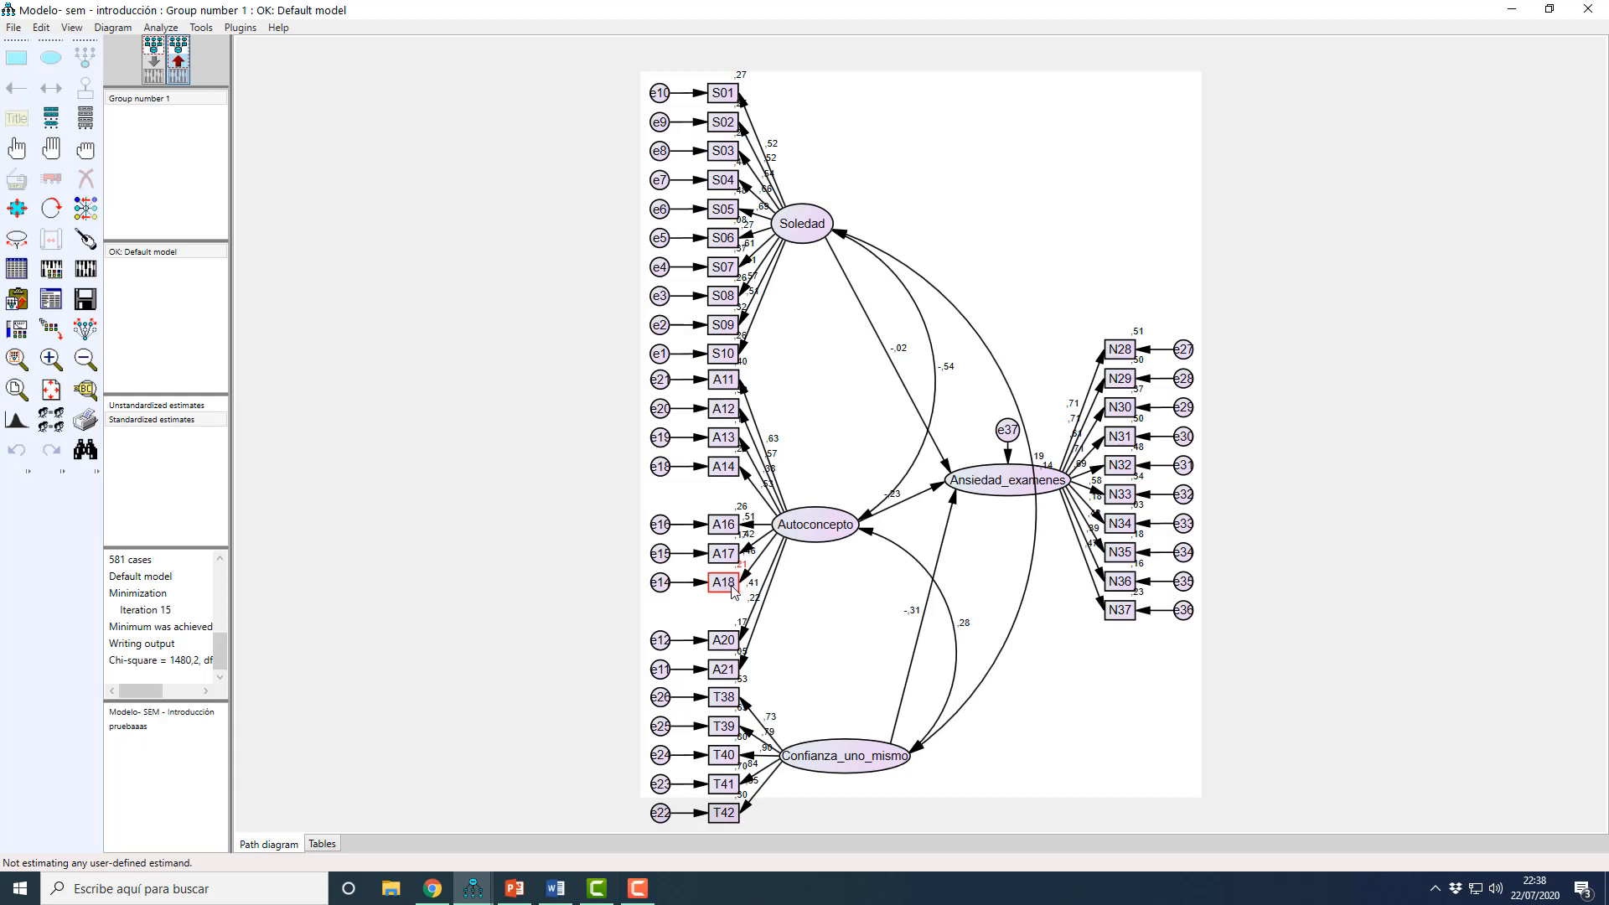
pyautogui.click(155, 71)
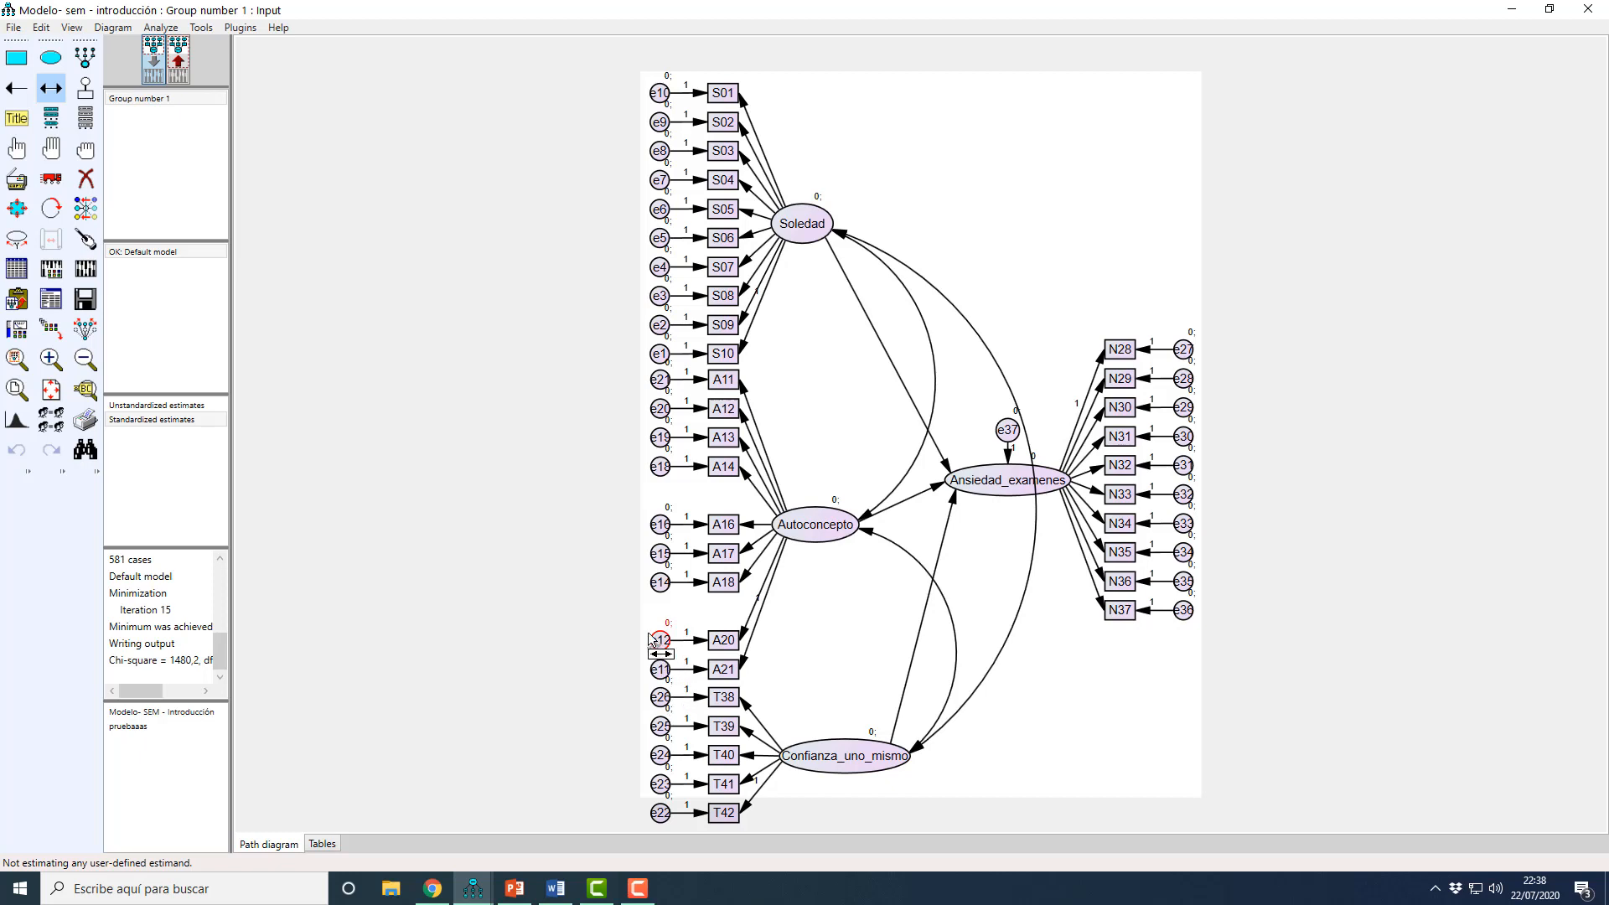
pyautogui.moveTo(660, 643); pyautogui.dragTo(655, 530)
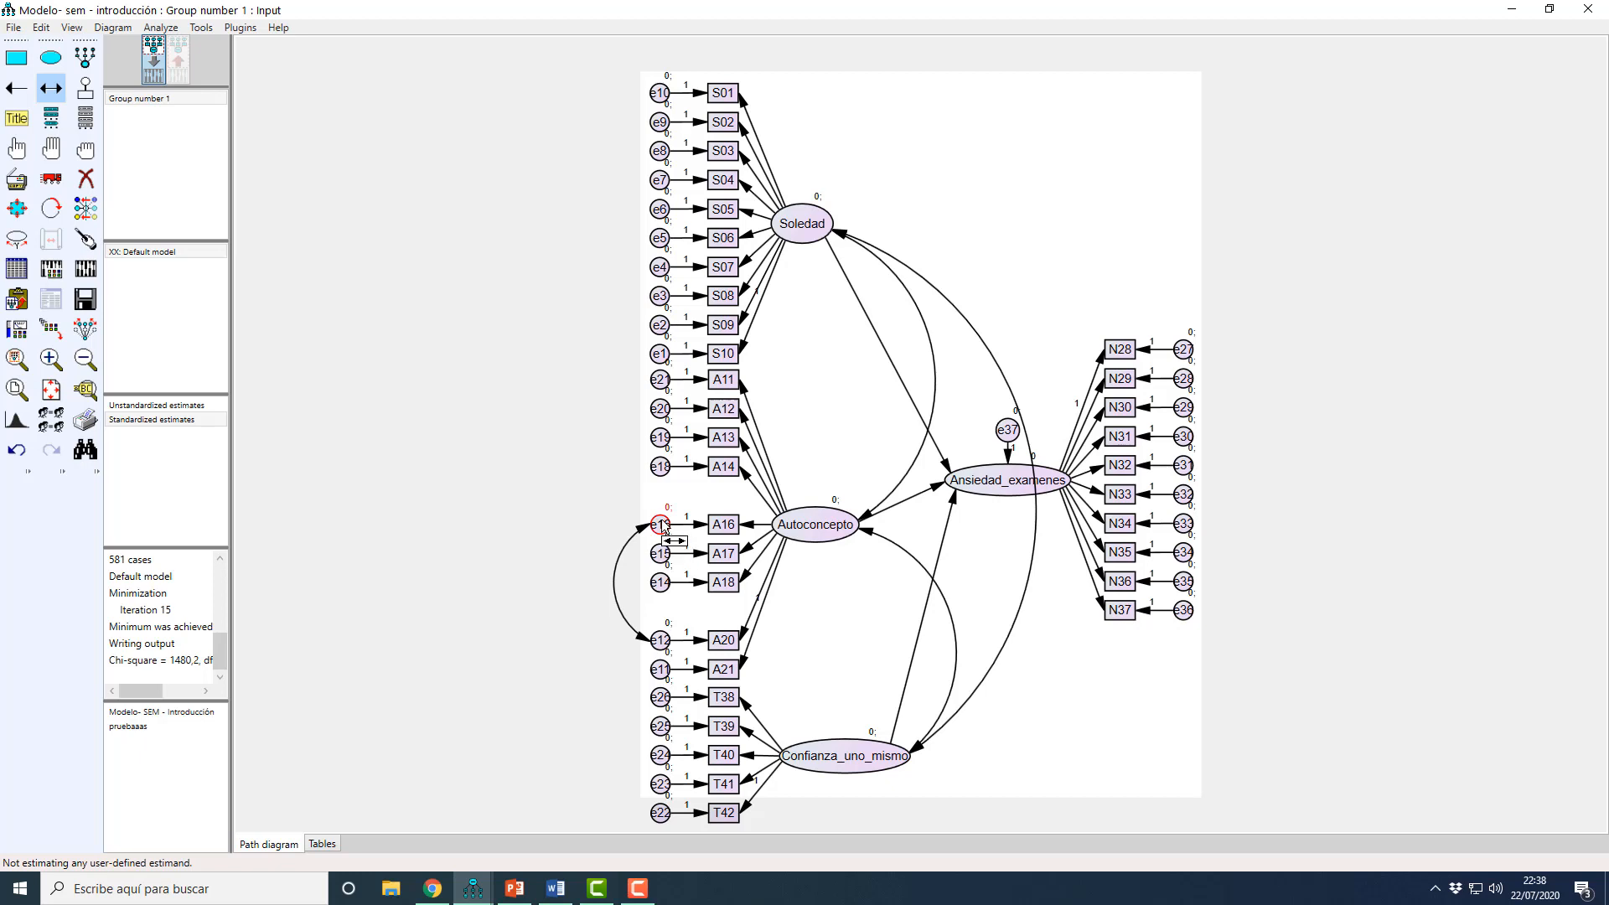
# Step: Recalculate the estimates, open the Modification Indices in the text output, and mark the e28–e29 covariance row
pyautogui.click(87, 273)
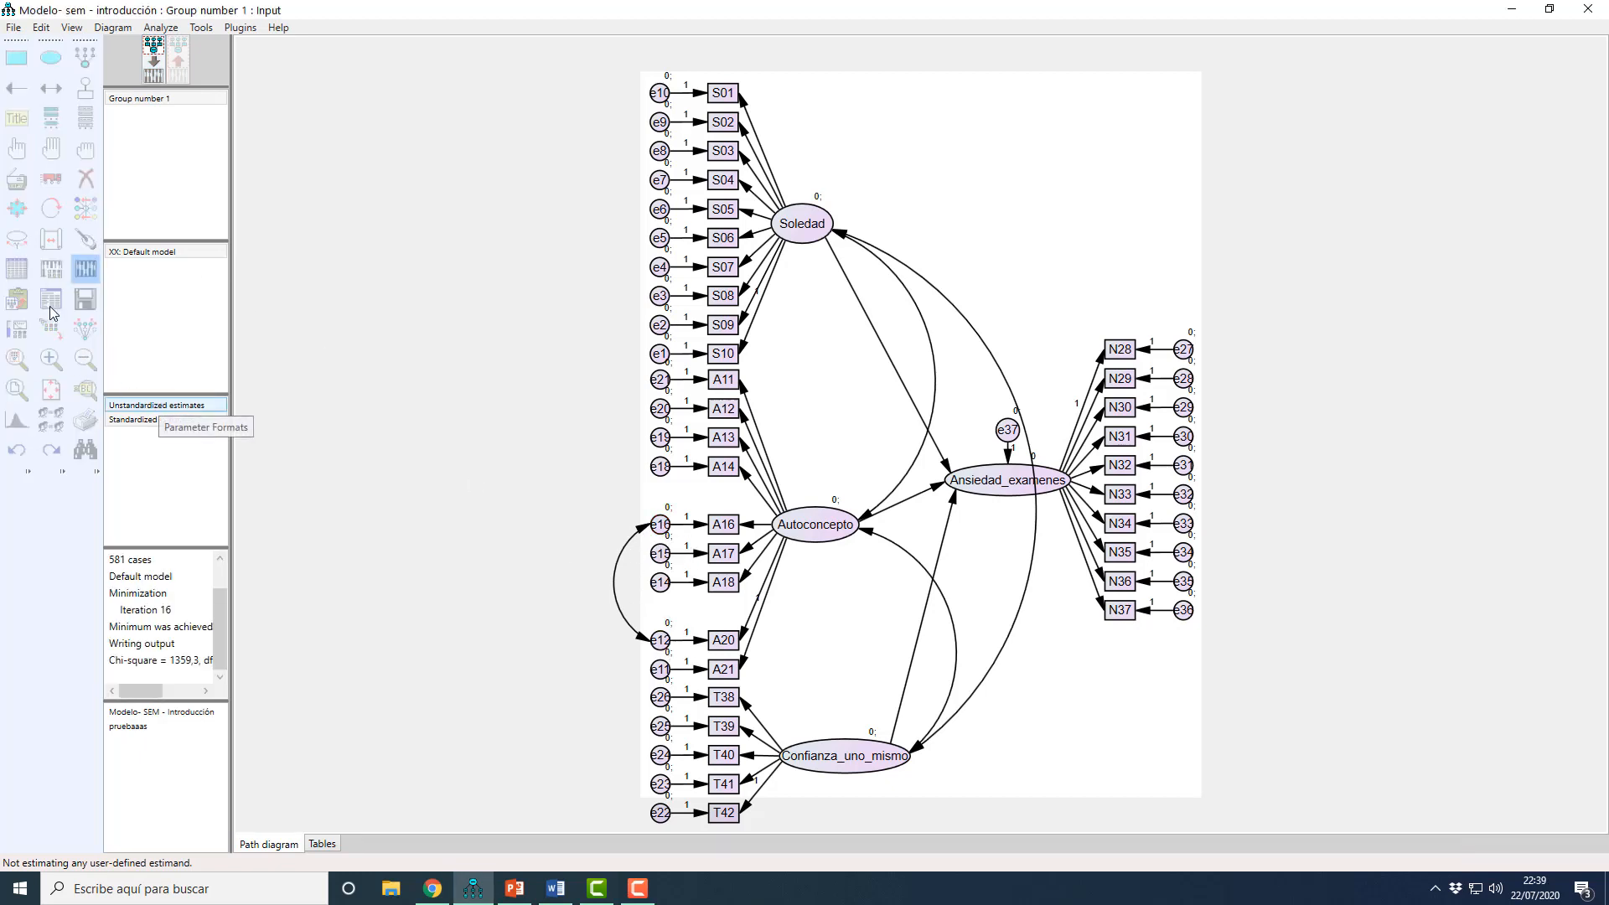
pyautogui.click(50, 311)
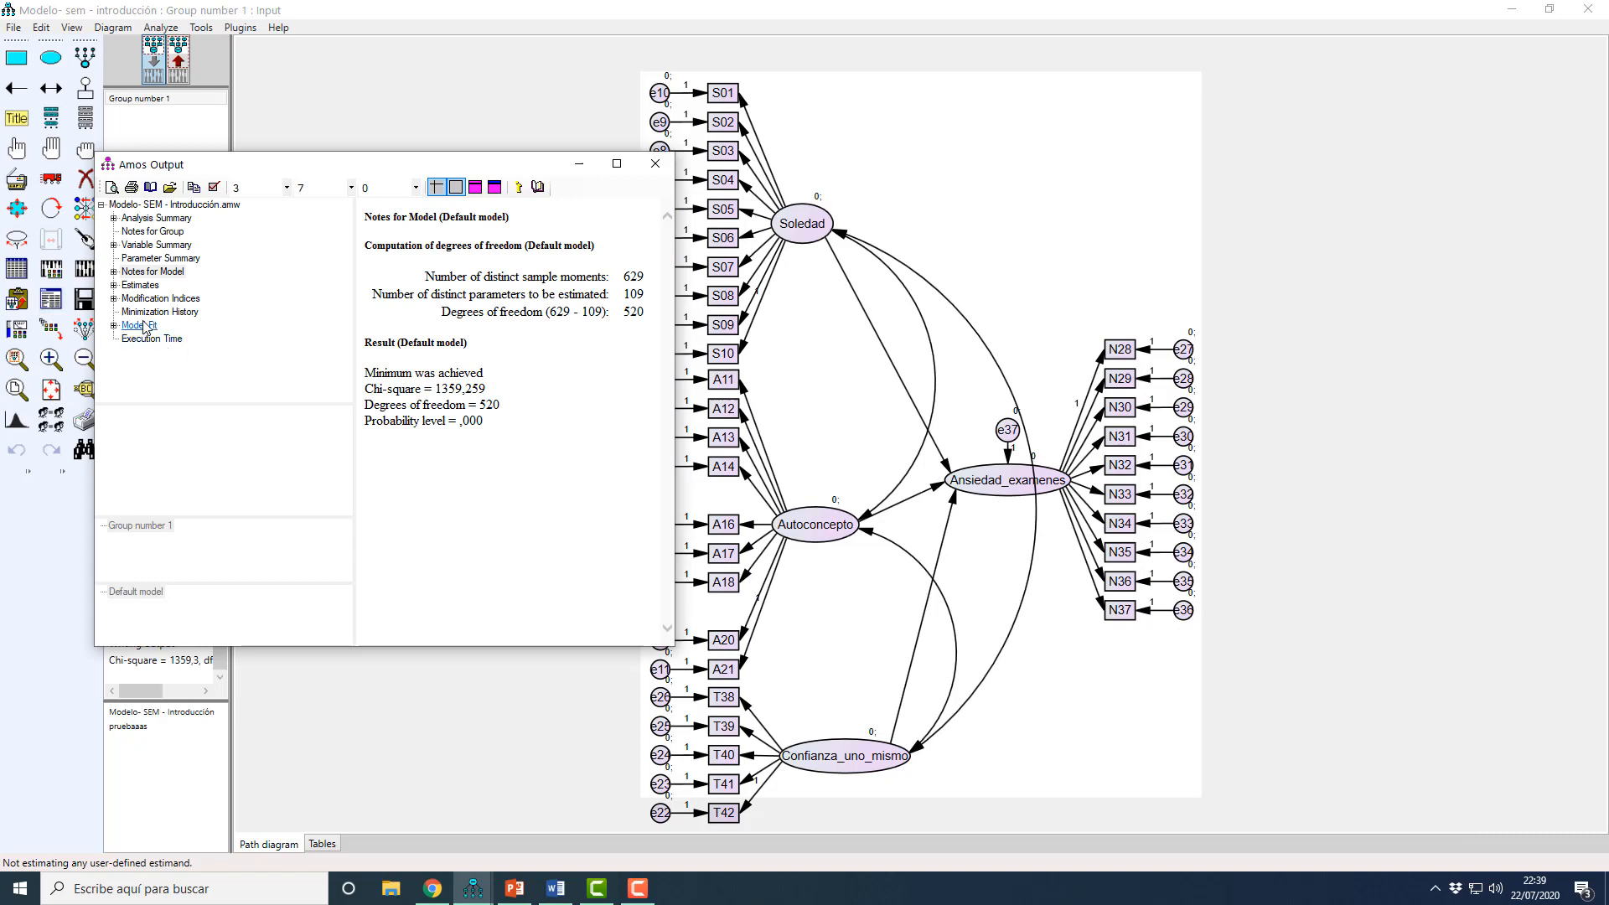
pyautogui.click(147, 298)
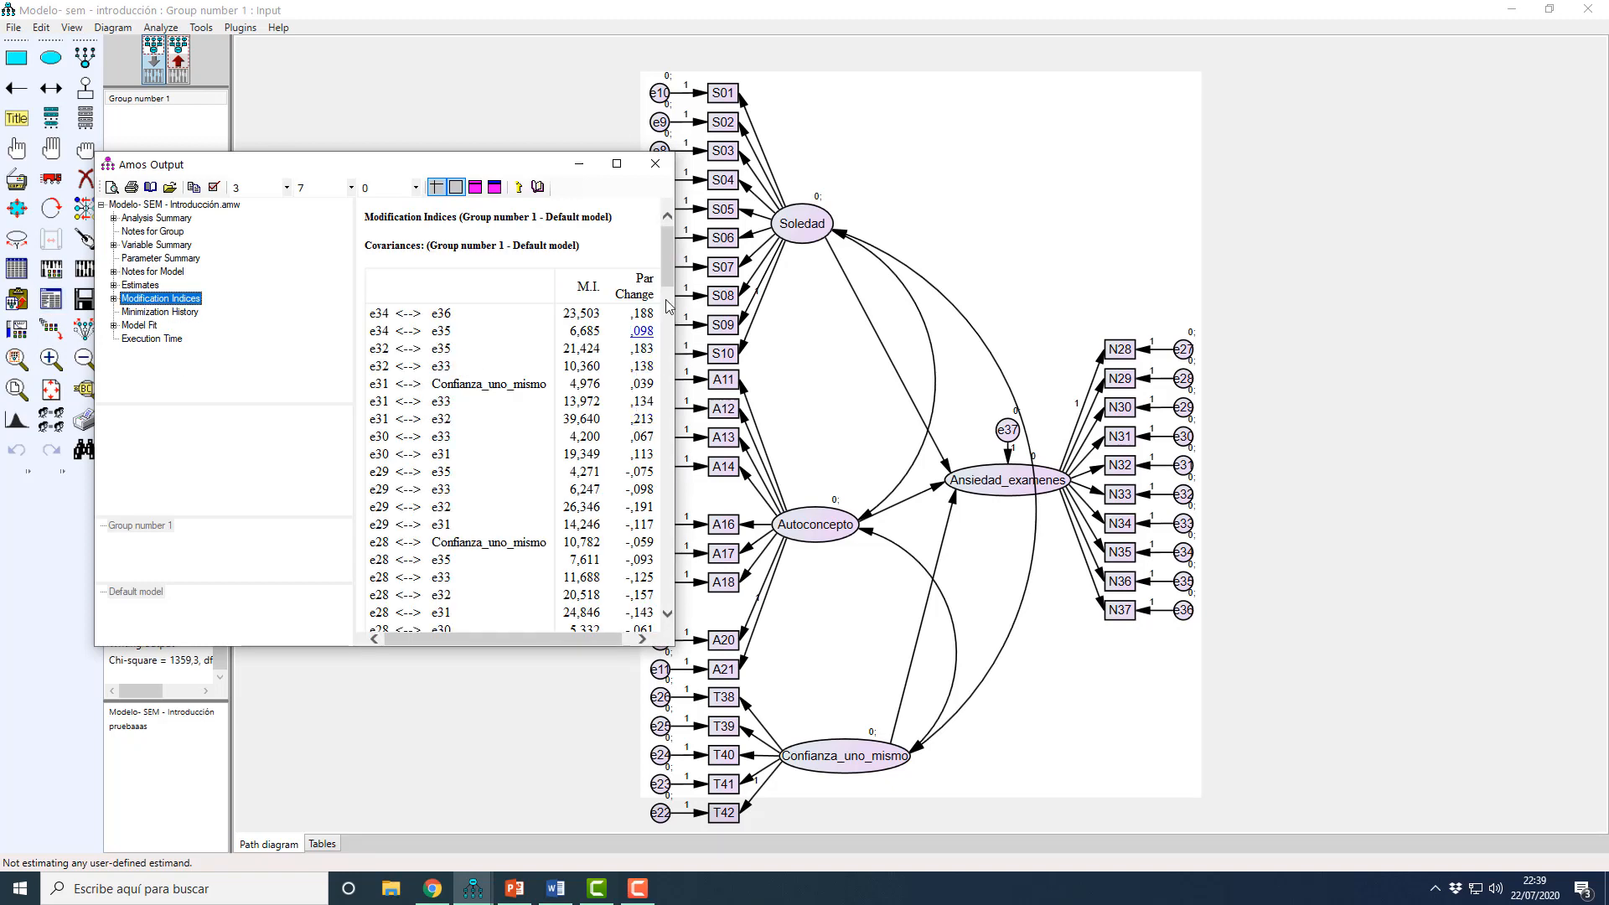
pyautogui.moveTo(667, 280)
pyautogui.mouseDown()
pyautogui.moveTo(664, 495)
pyautogui.moveTo(664, 297)
pyautogui.mouseUp()
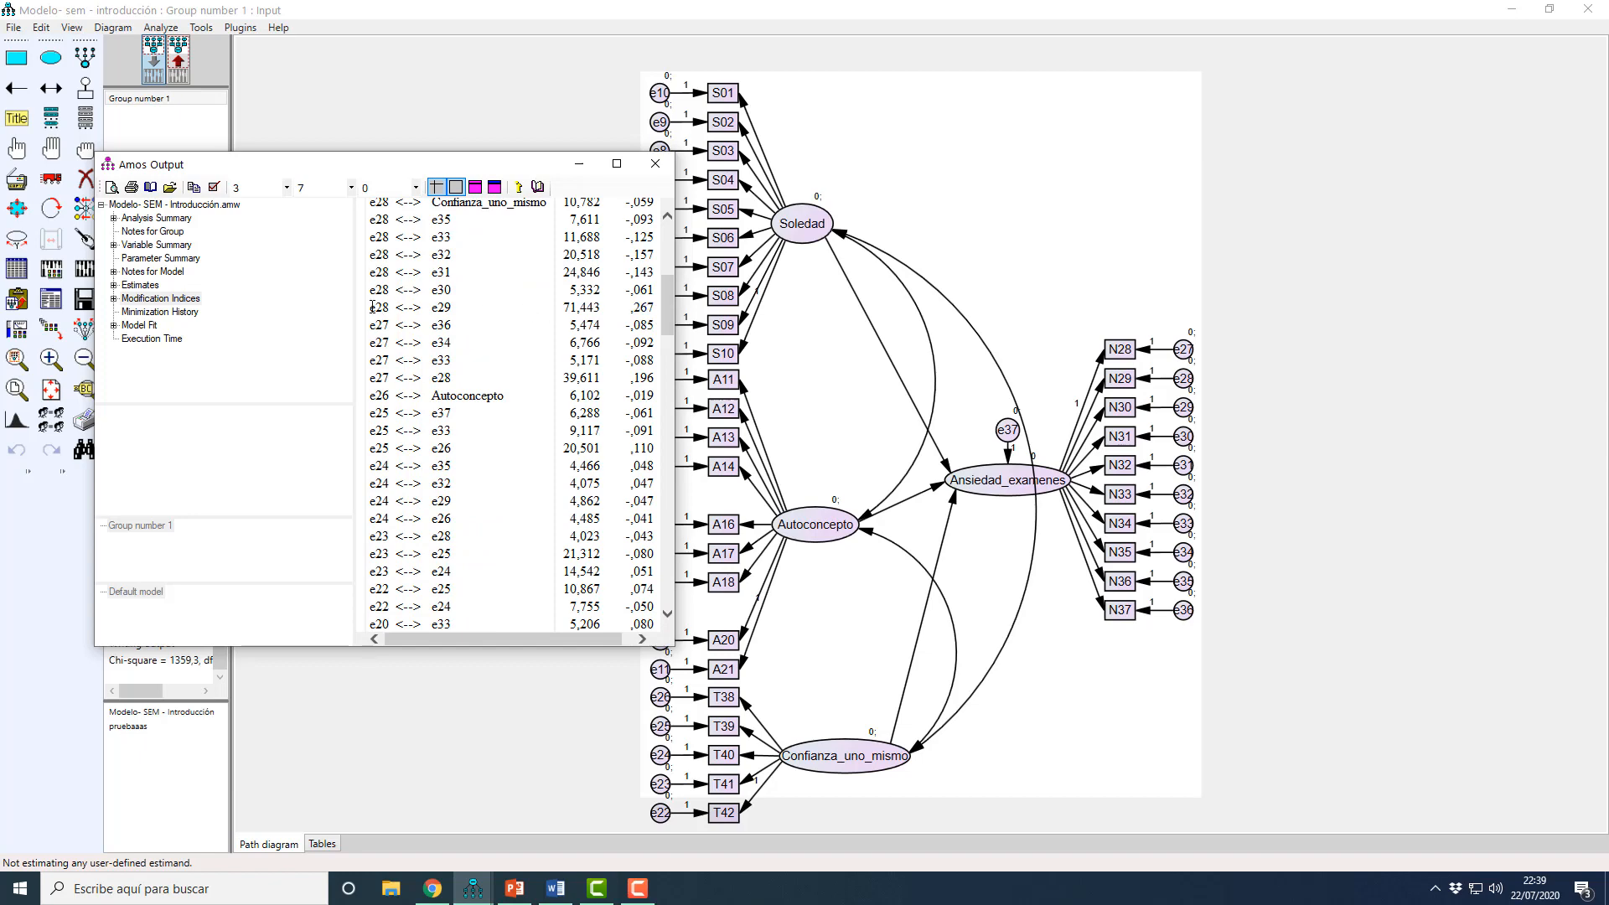
pyautogui.moveTo(373, 308); pyautogui.dragTo(454, 312)
# Step: Check the standardized estimates on the path diagram and draw a covariance between errors e28 and e29 in the input model
pyautogui.click(1043, 282)
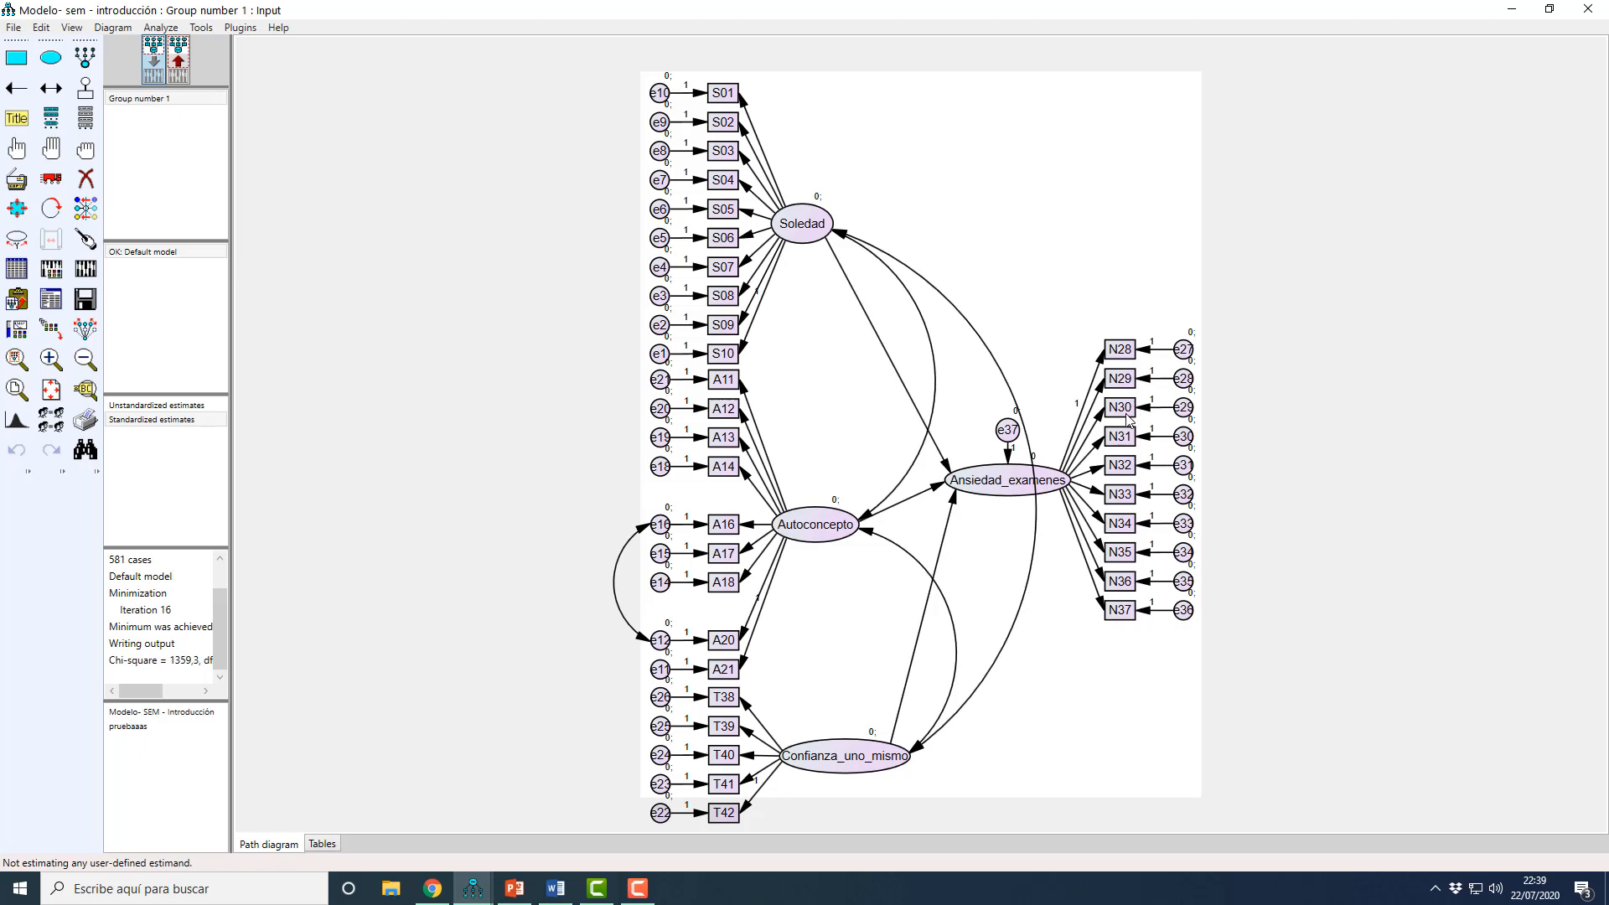
pyautogui.click(180, 67)
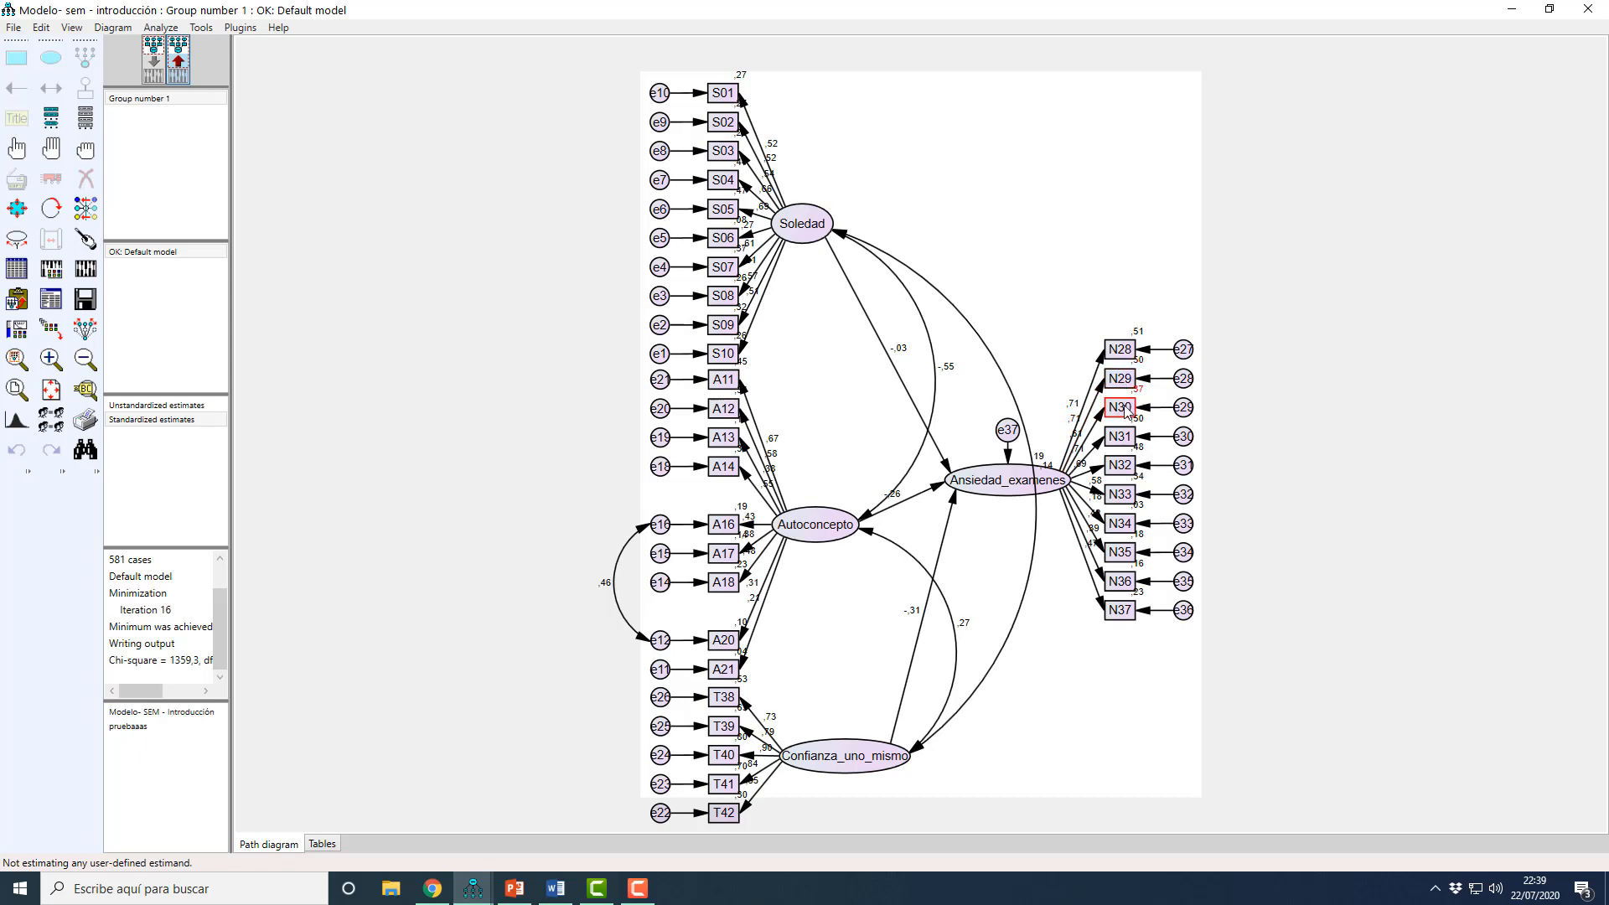
pyautogui.click(154, 74)
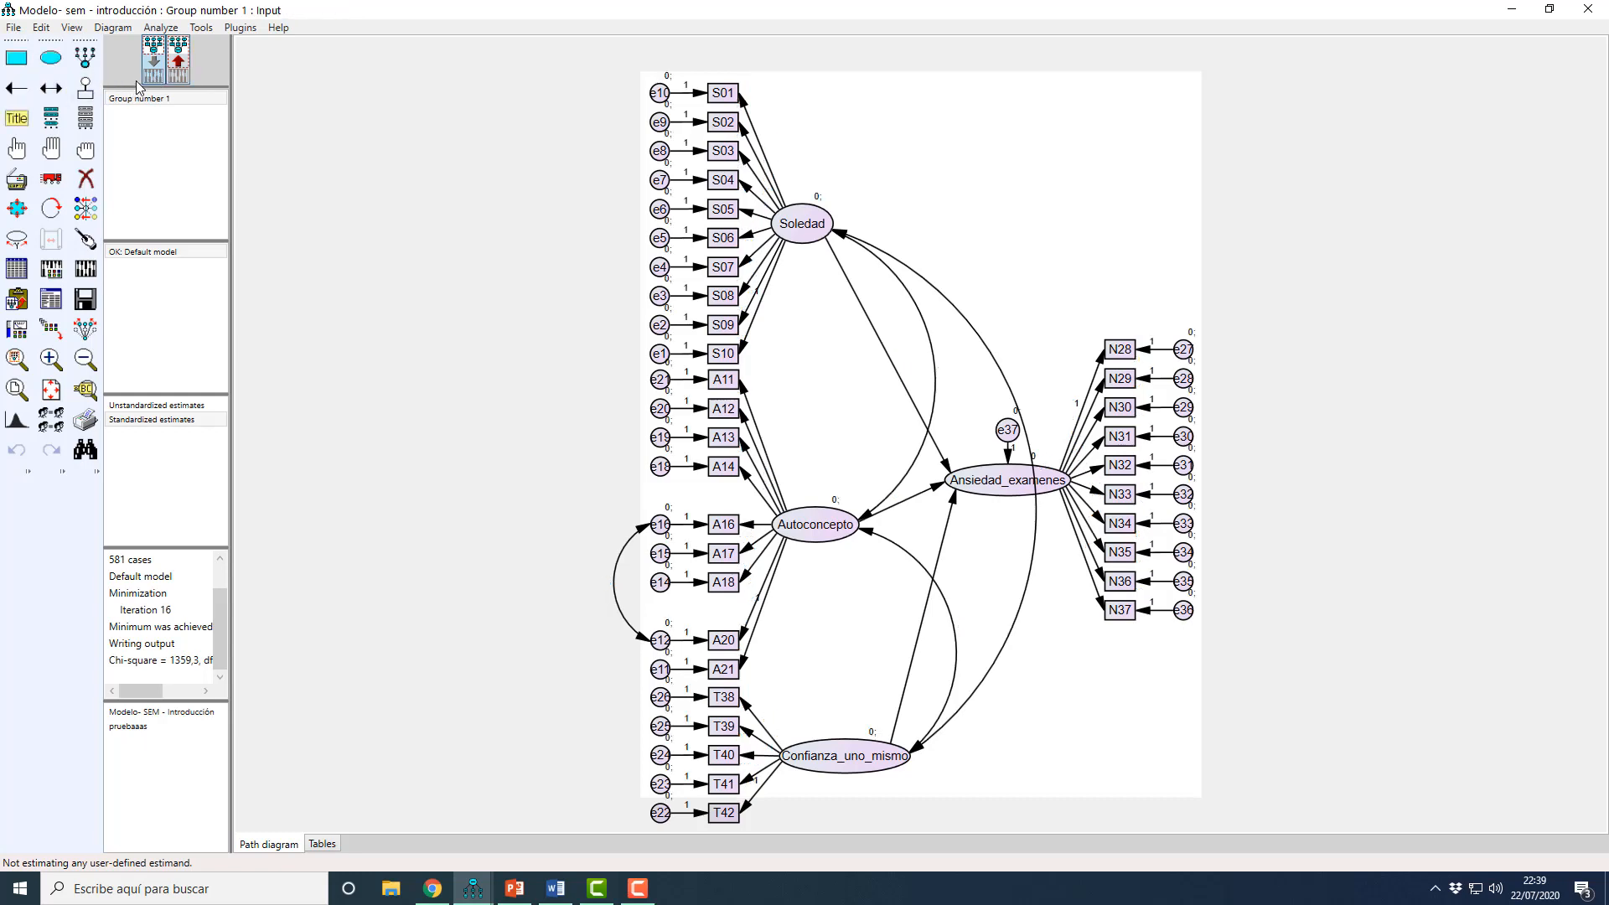
pyautogui.click(51, 88)
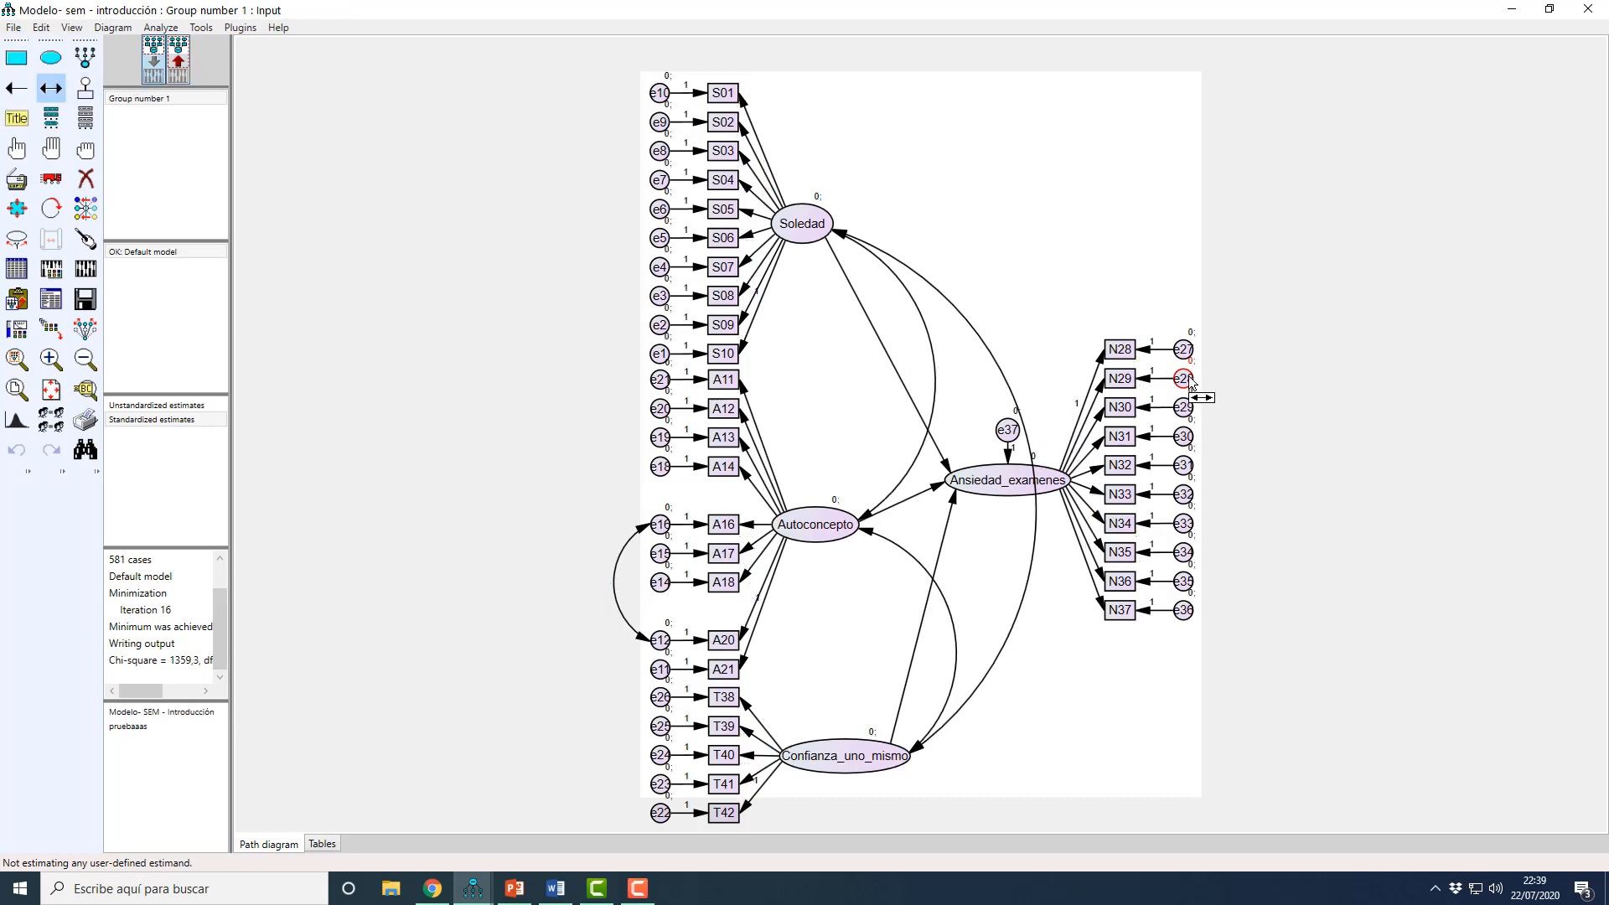
pyautogui.moveTo(1196, 411); pyautogui.dragTo(1196, 409)
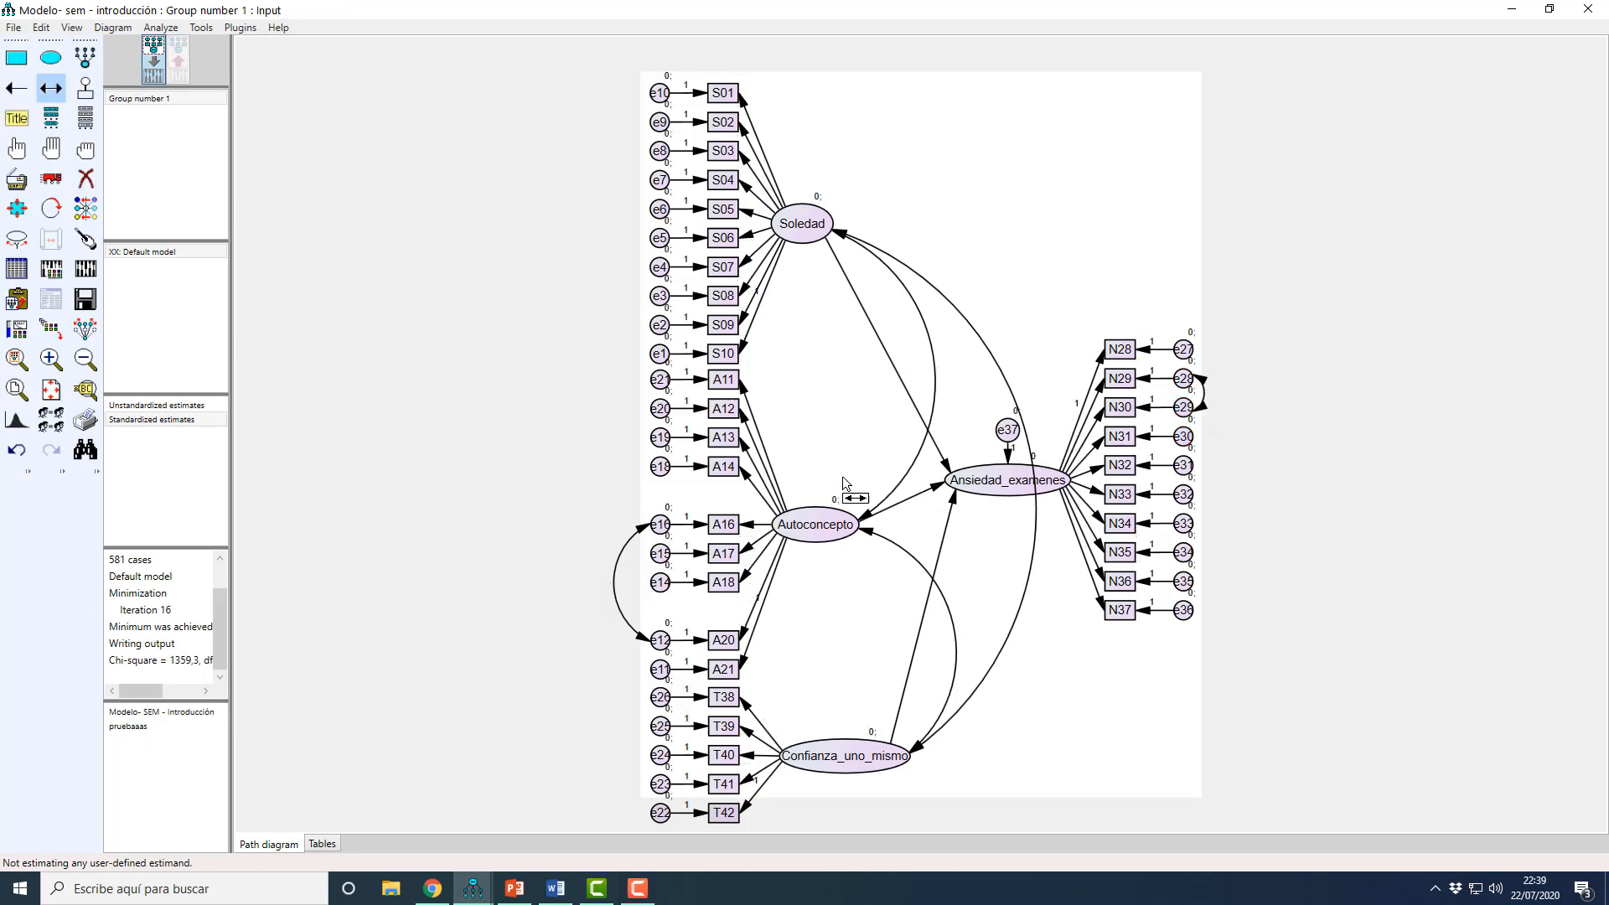
# Step: Recalculate the estimates and review the Model Fit summary and the covariance modification indices down to the e1 error pairs
pyautogui.click(85, 273)
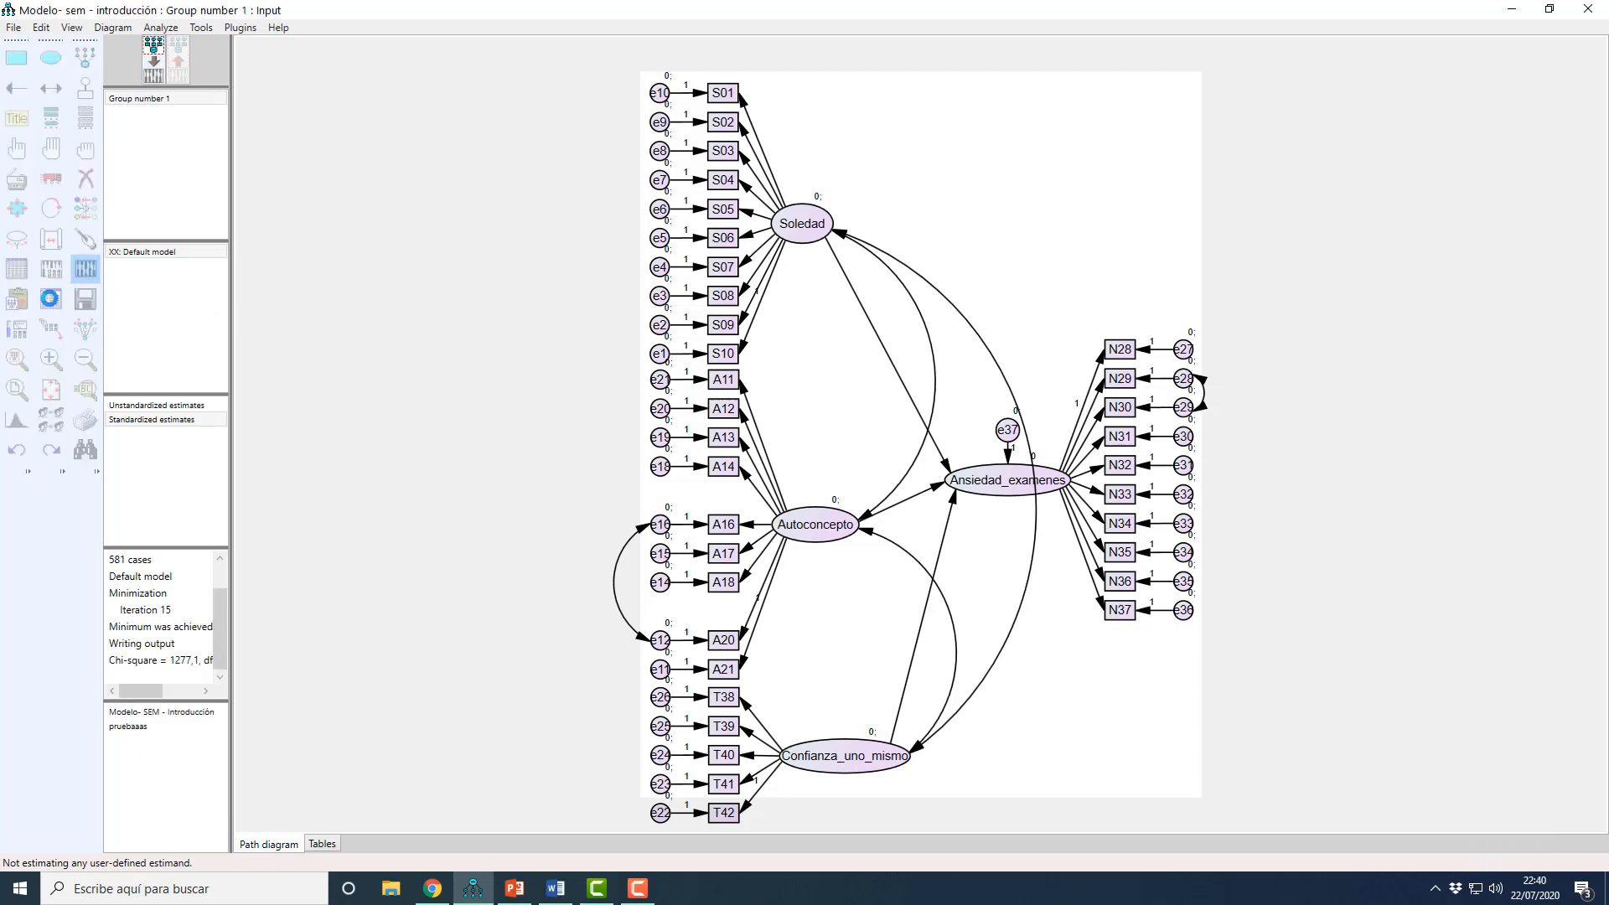
pyautogui.click(50, 299)
pyautogui.click(150, 326)
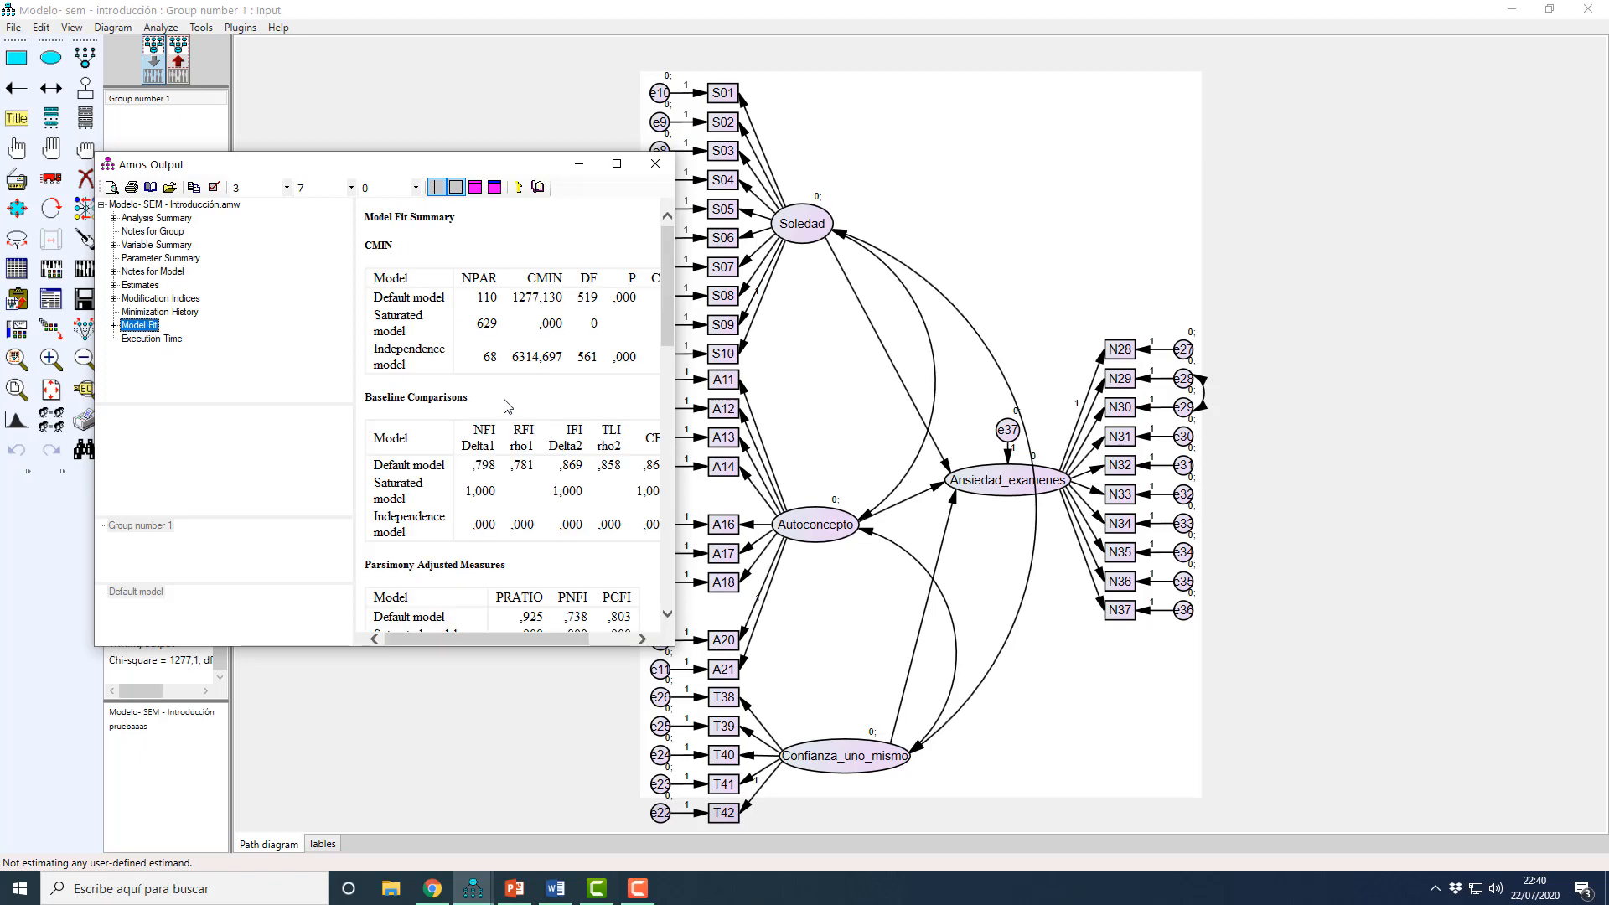
pyautogui.click(156, 300)
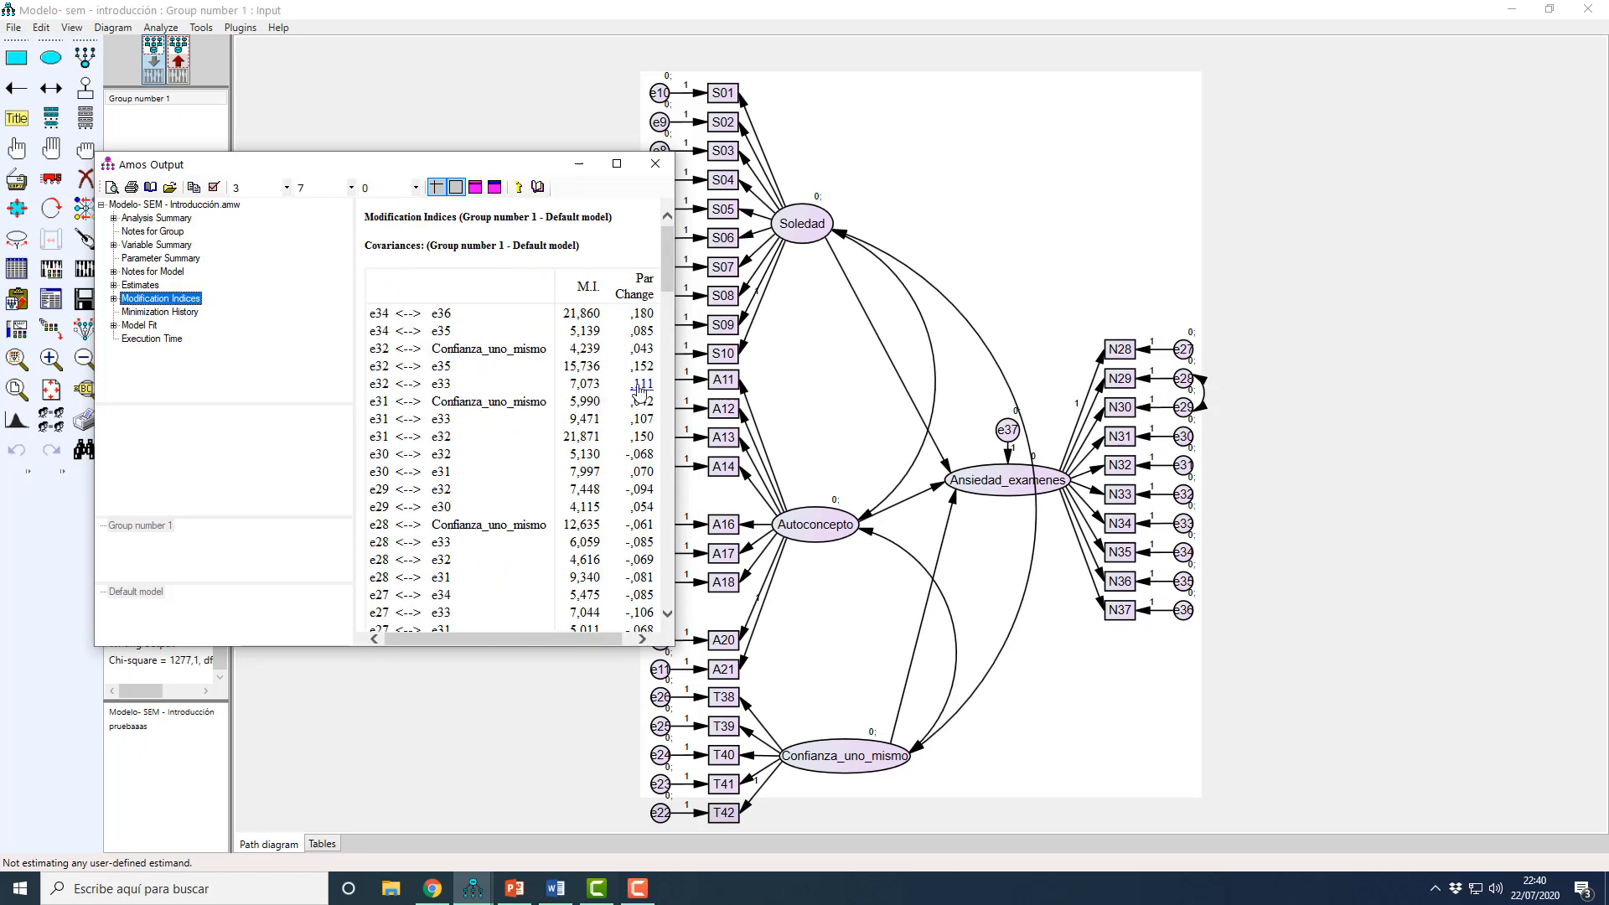
pyautogui.moveTo(667, 265); pyautogui.dragTo(649, 524)
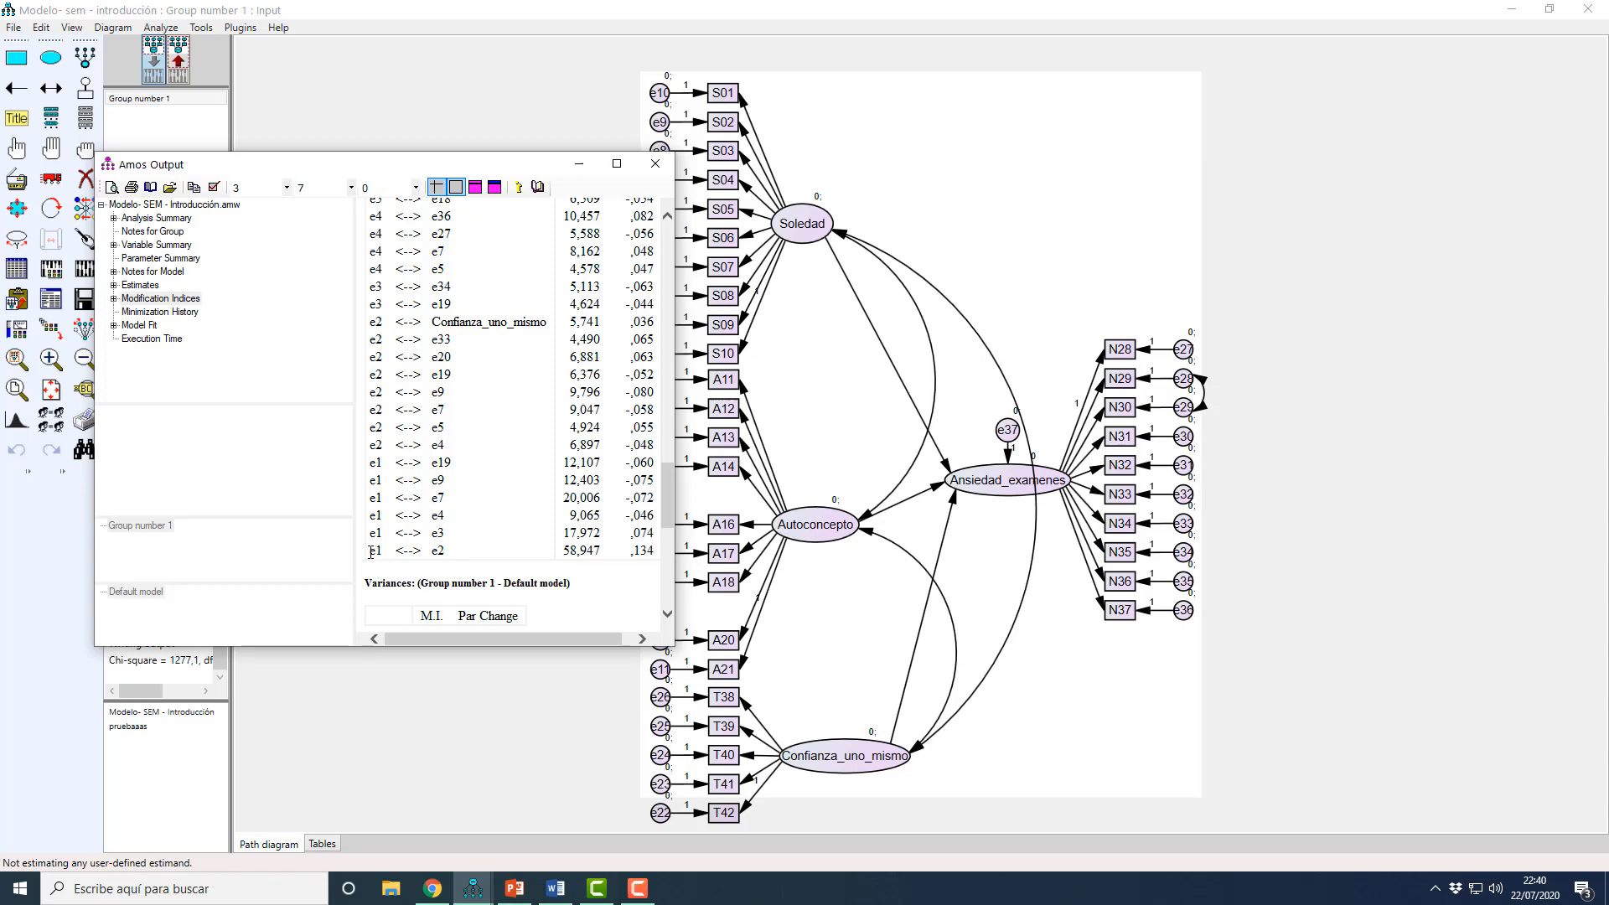
# Step: Close the output, check the standardized estimates, and draw a covariance between errors e1 and e2 in the input model
pyautogui.click(655, 163)
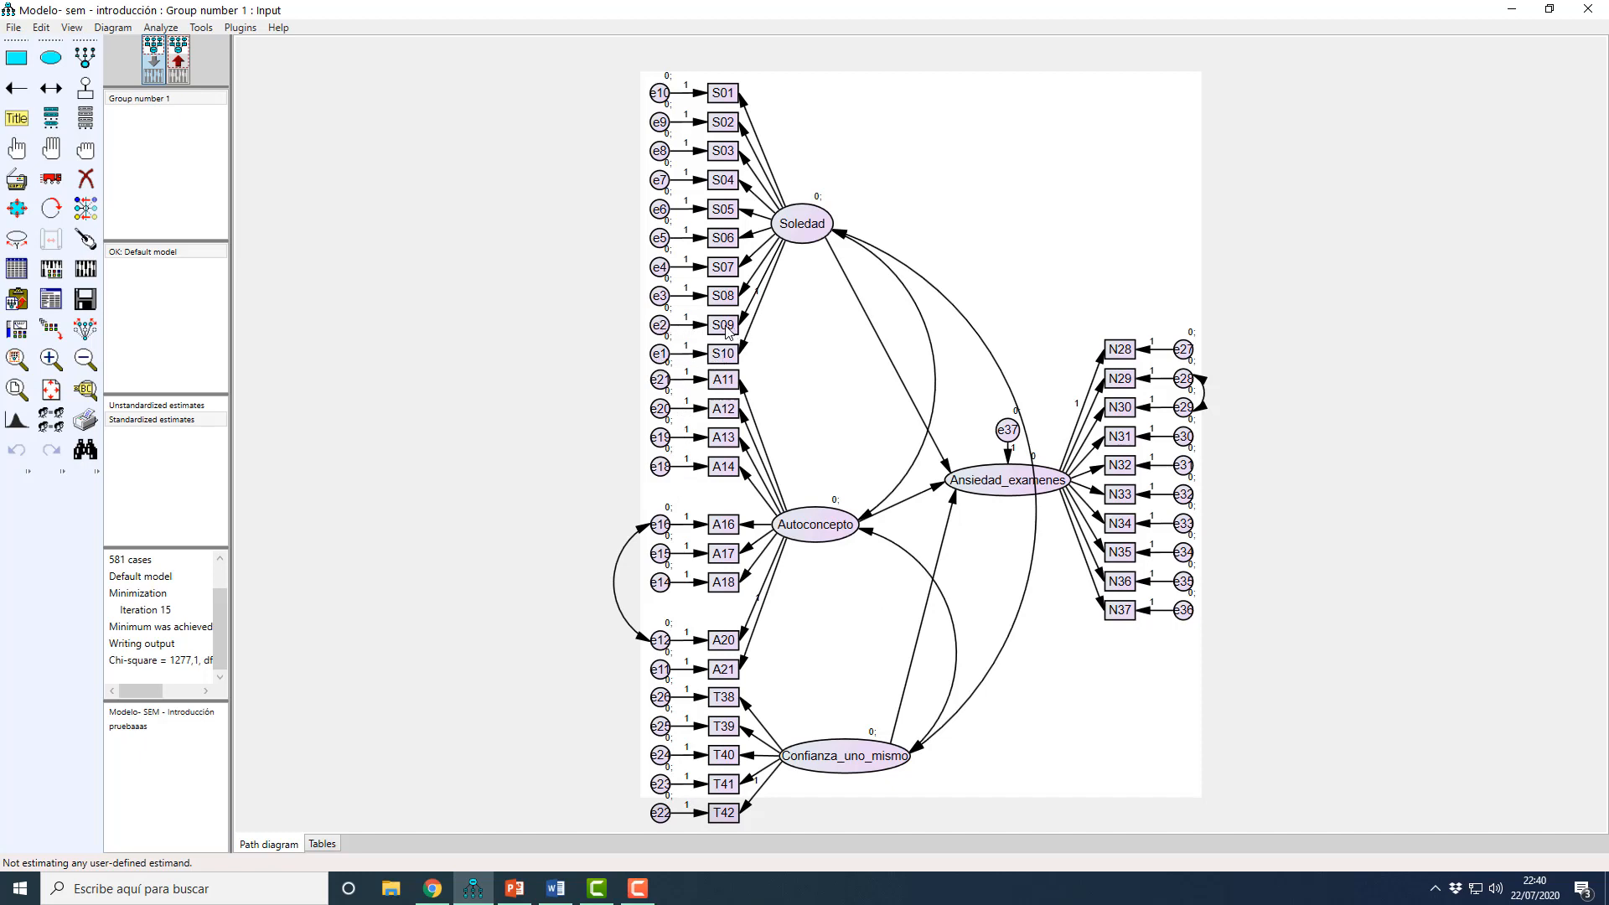
pyautogui.click(175, 81)
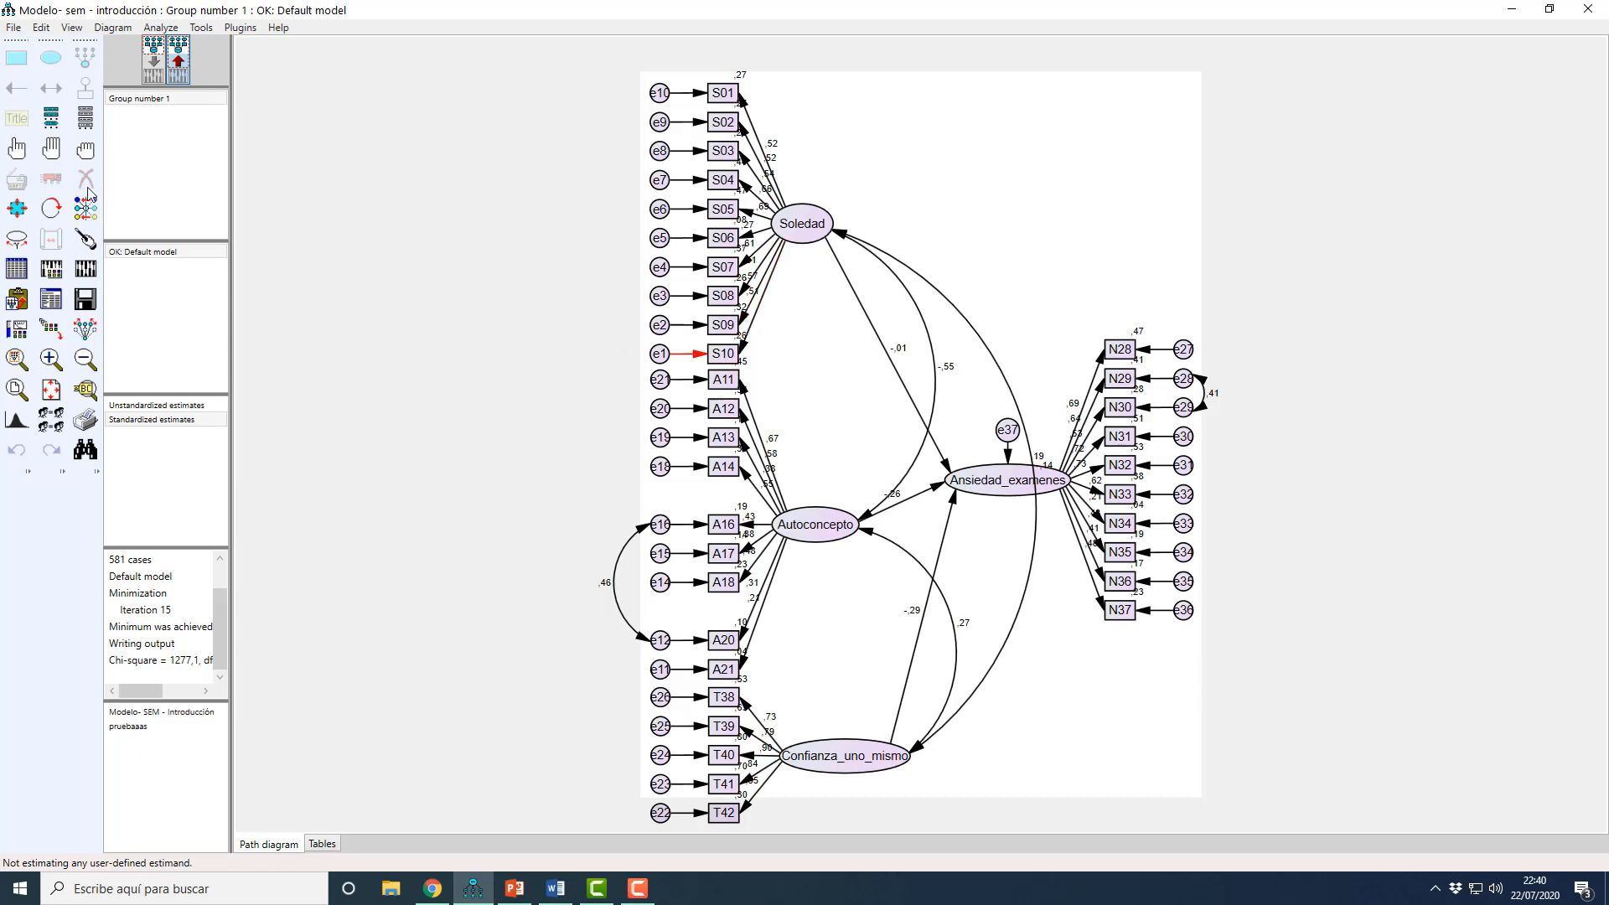
pyautogui.click(163, 76)
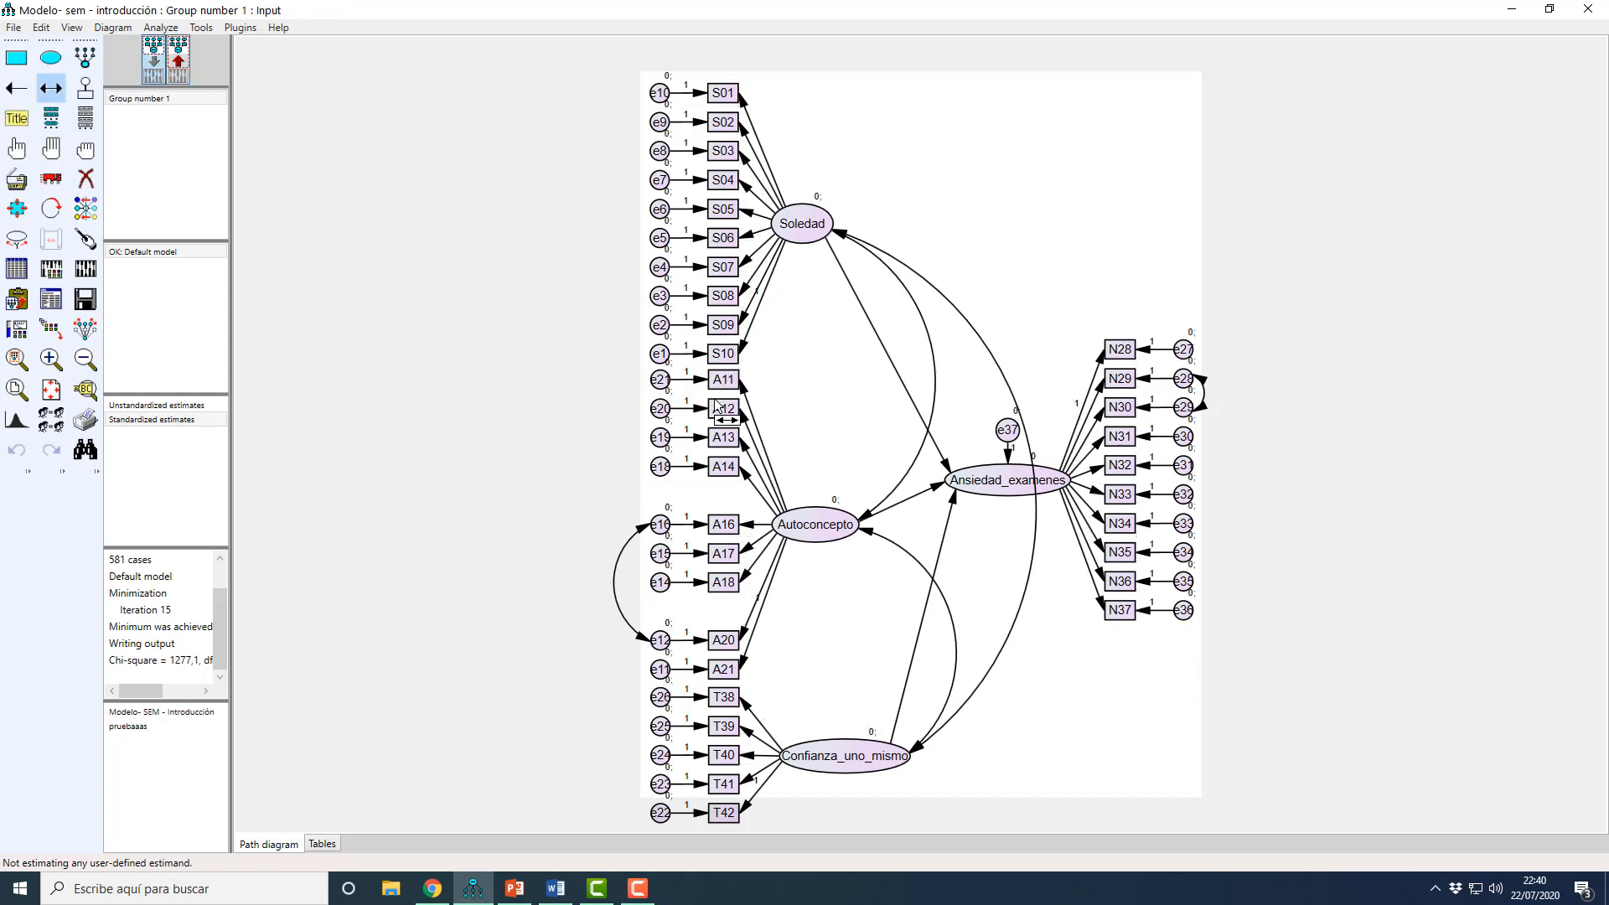
pyautogui.moveTo(645, 349); pyautogui.dragTo(655, 326)
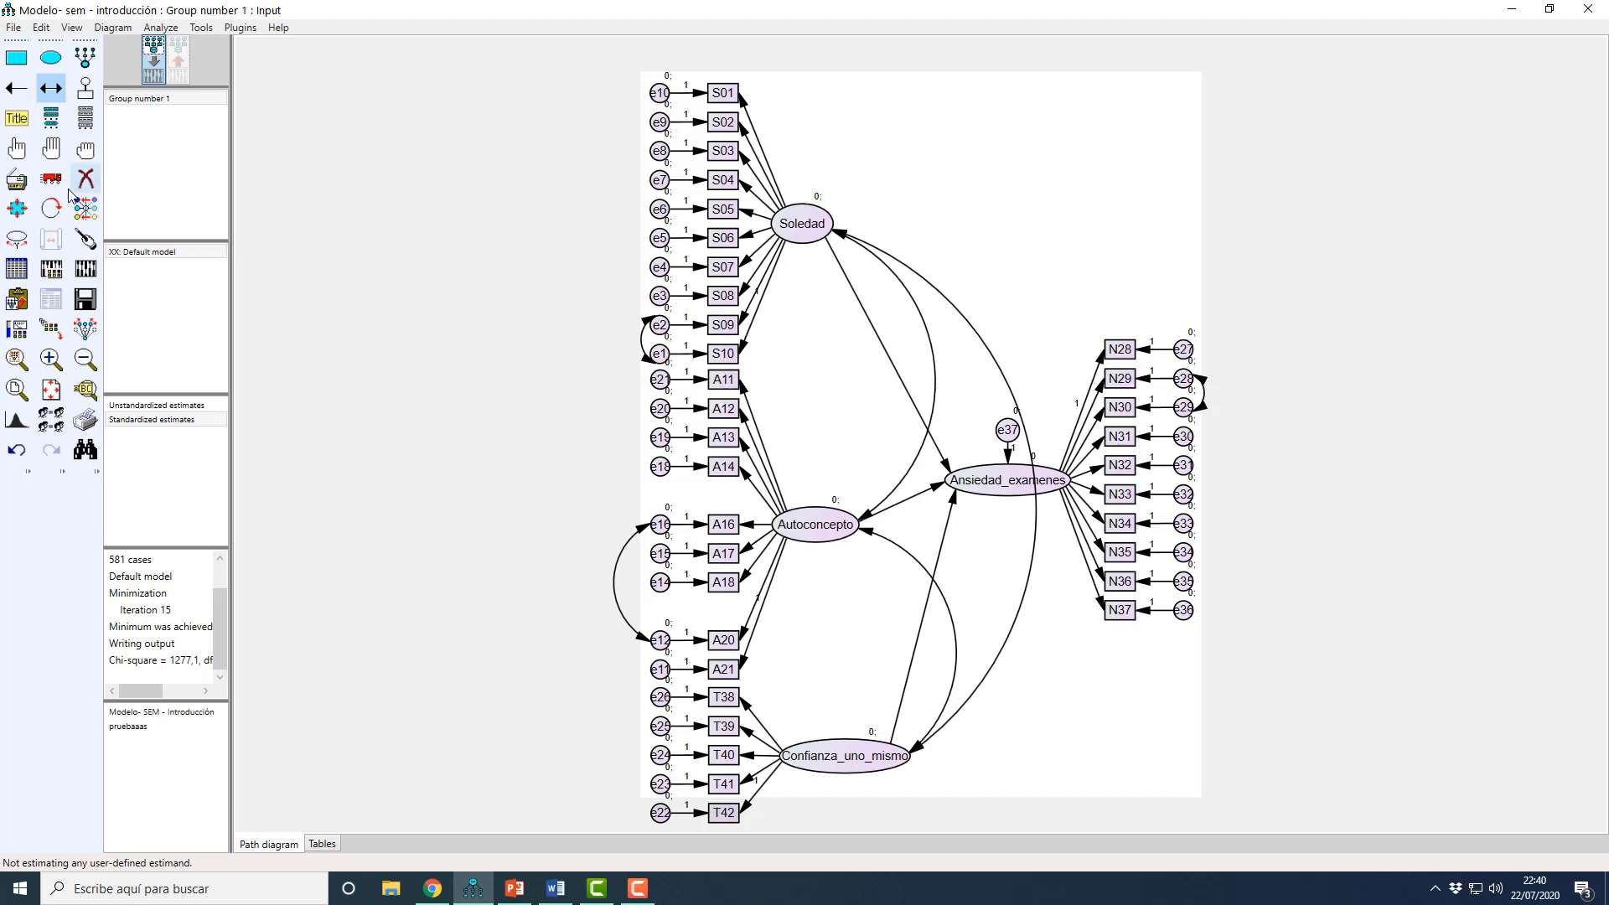
# Step: Recalculate the estimates, open the Modification Indices in the text output, and mark the e27–e28 covariance row
pyautogui.click(86, 271)
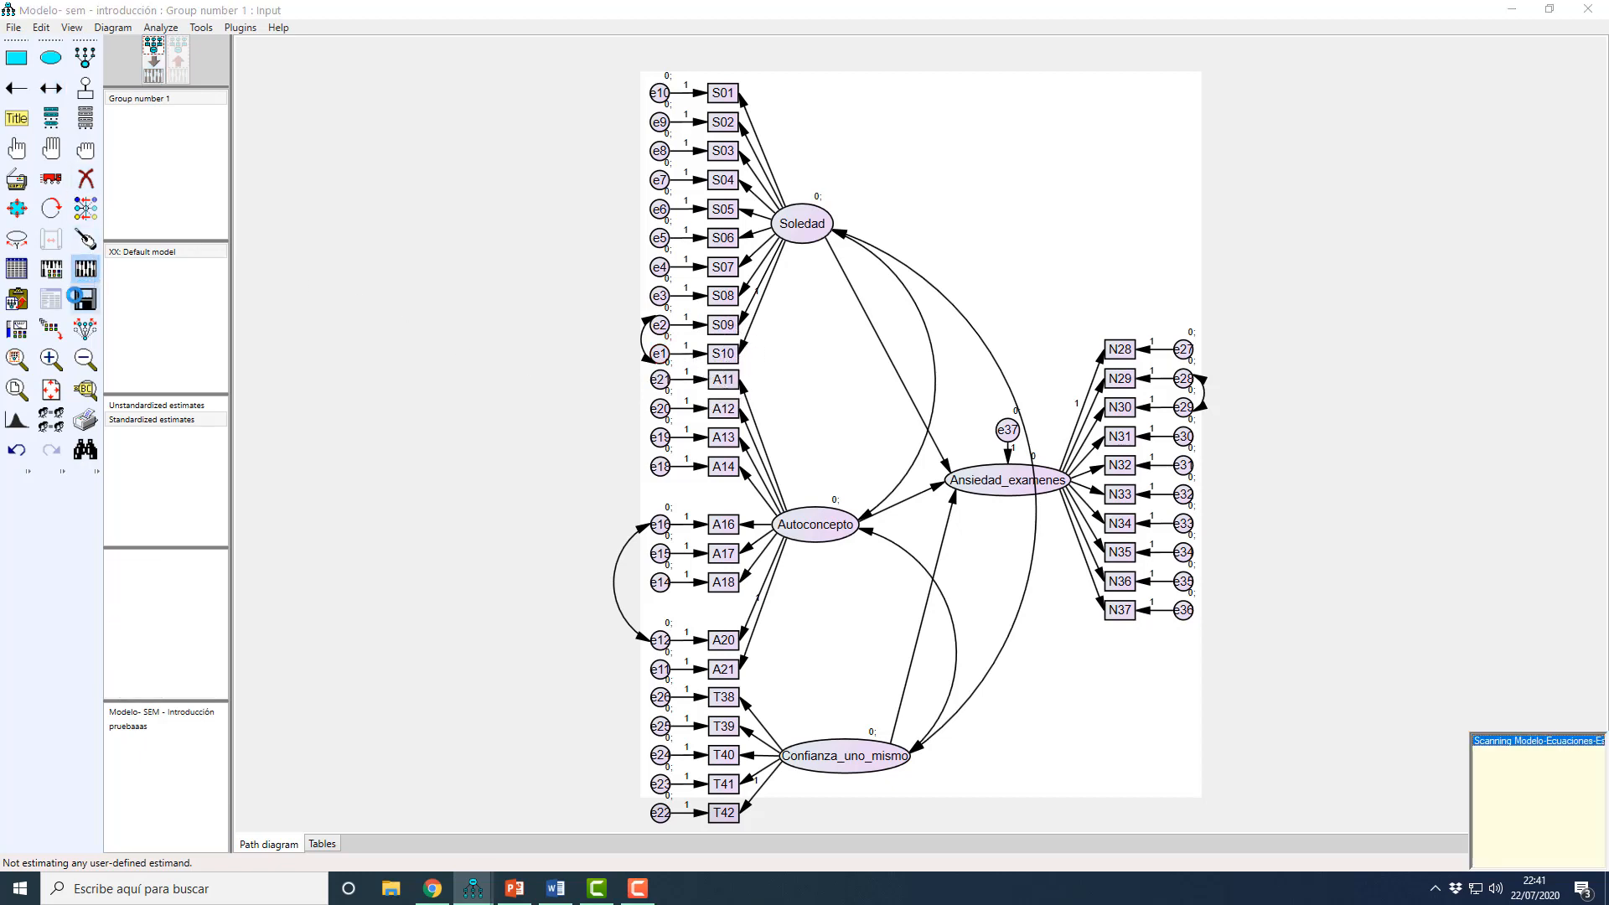
pyautogui.click(58, 306)
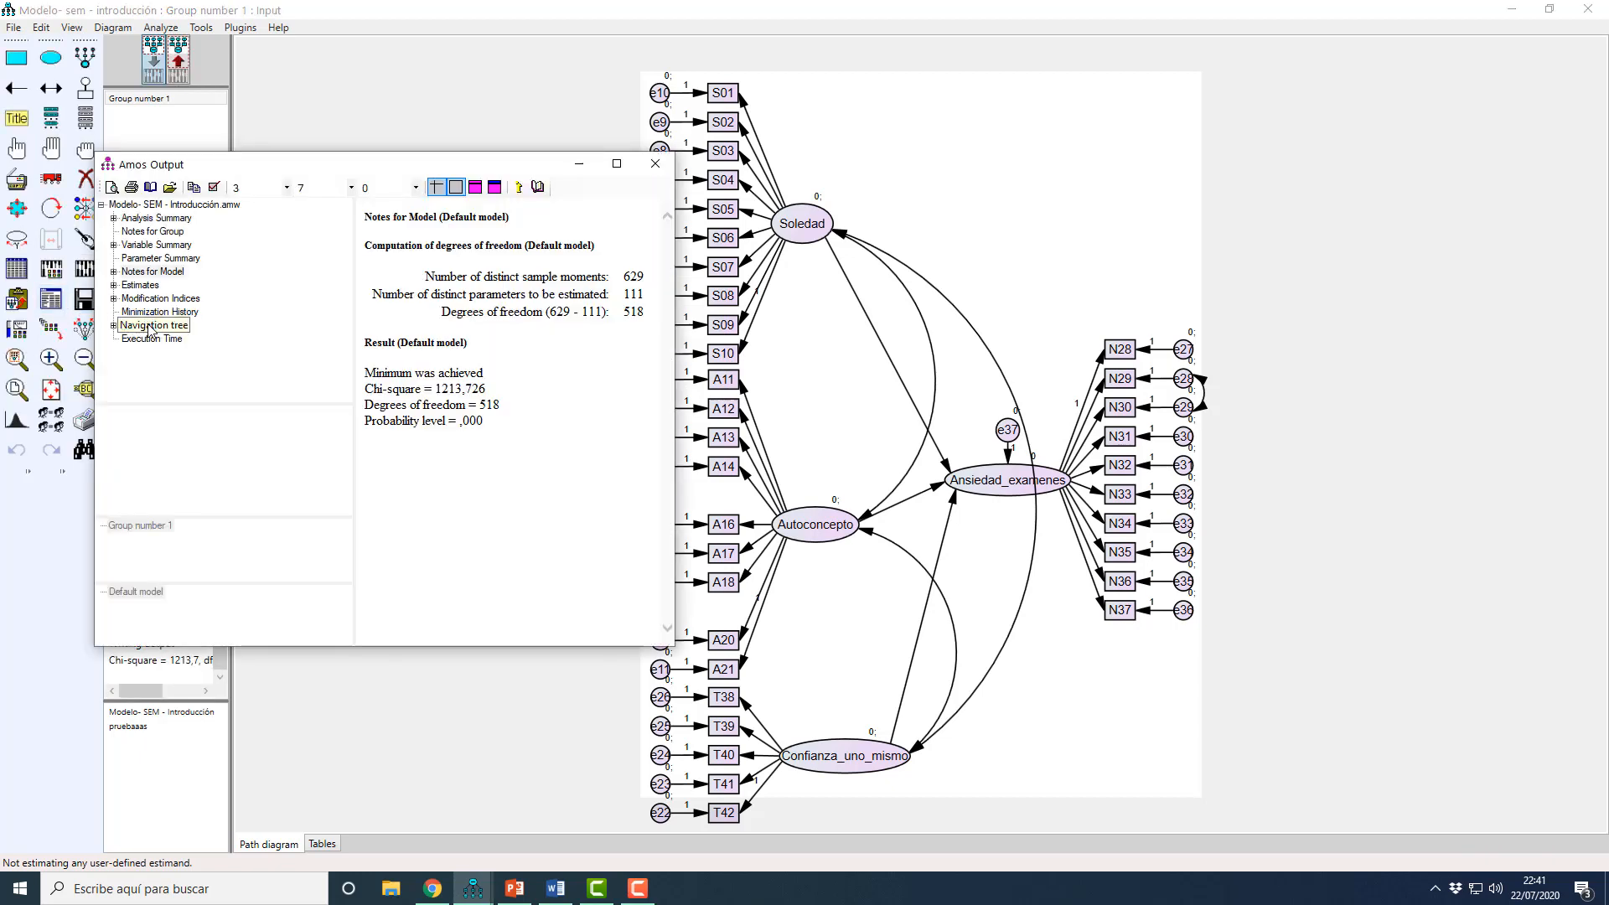
pyautogui.click(160, 299)
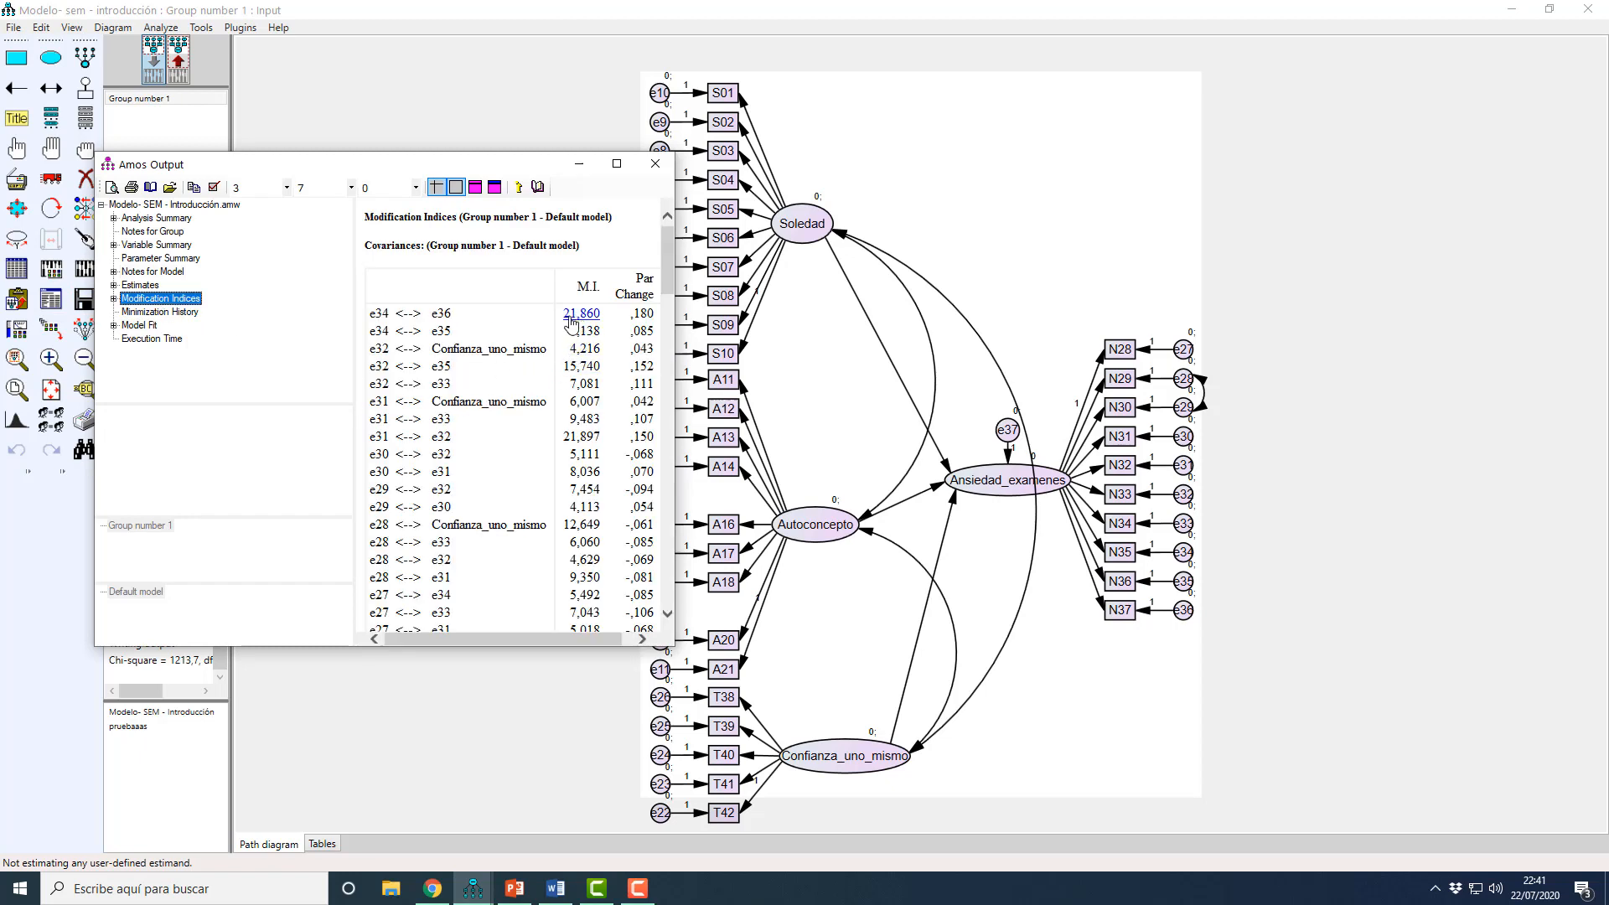
pyautogui.moveTo(666, 278); pyautogui.dragTo(690, 306)
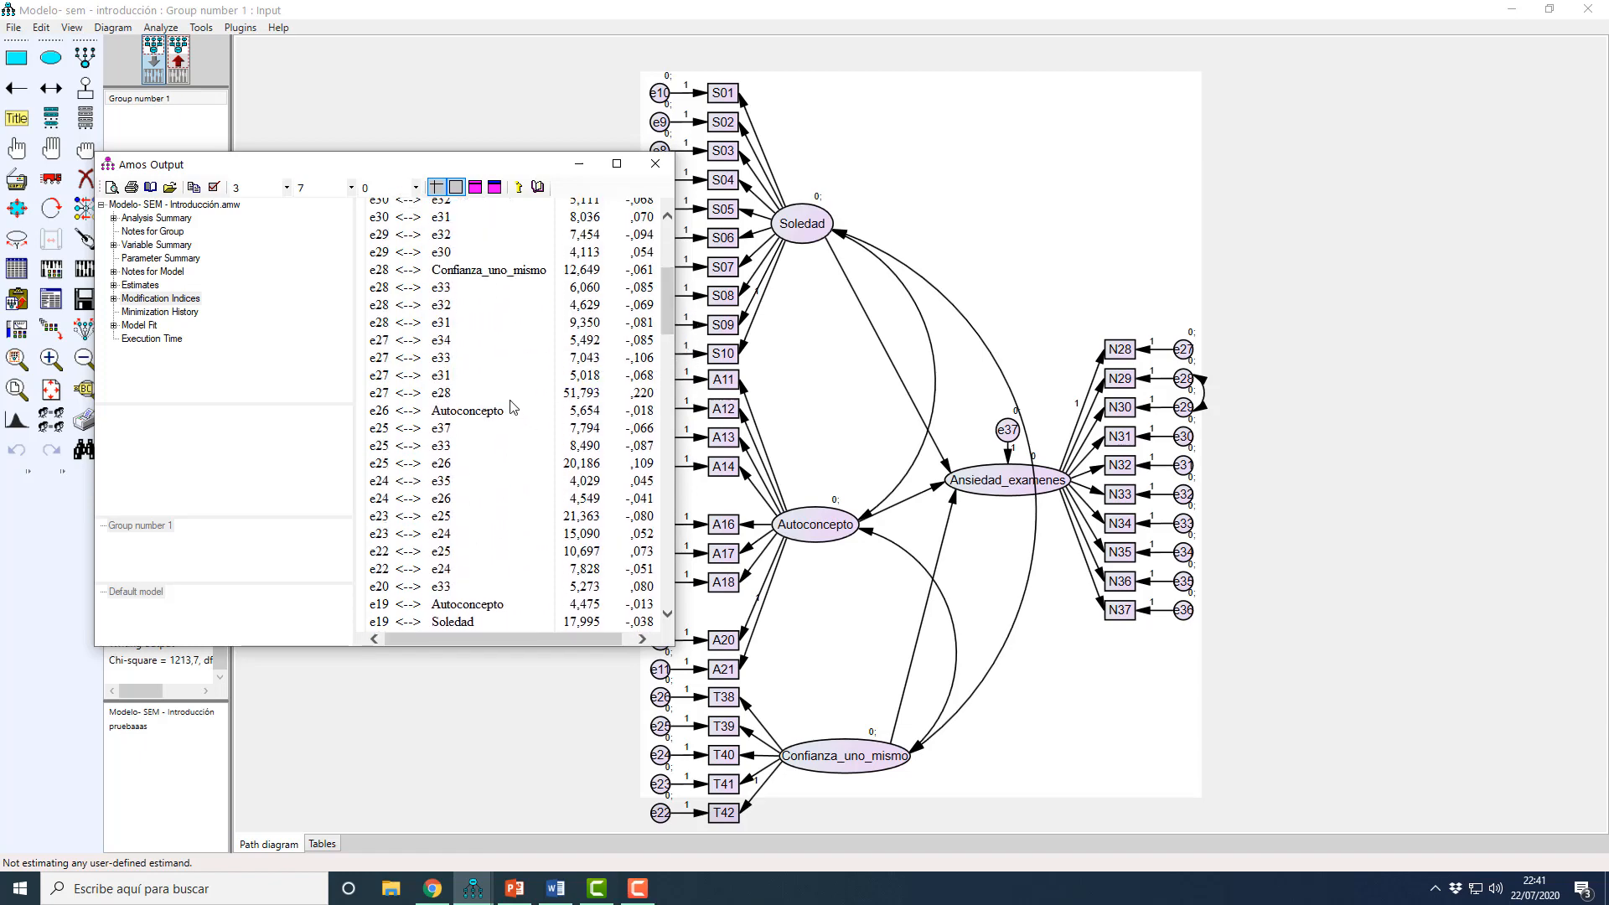
pyautogui.moveTo(371, 395); pyautogui.dragTo(461, 397)
pyautogui.scroll(4, 474, 400)
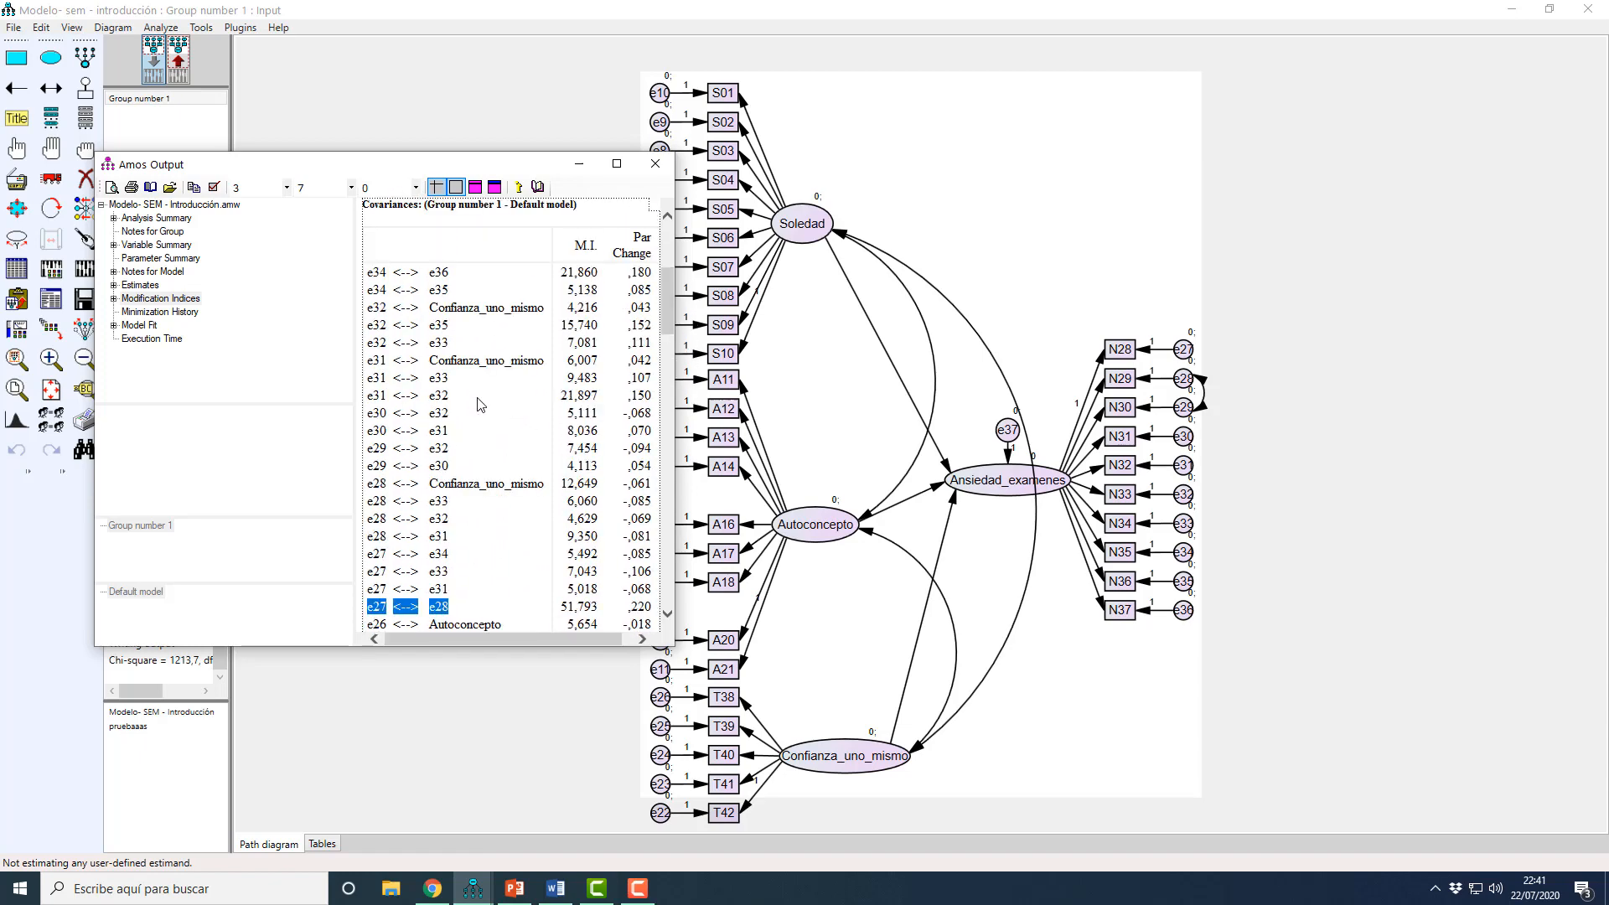
# Step: Check the standardized estimates on the path diagram and draw a covariance between errors e27 and e28 in the input model
pyautogui.click(1112, 756)
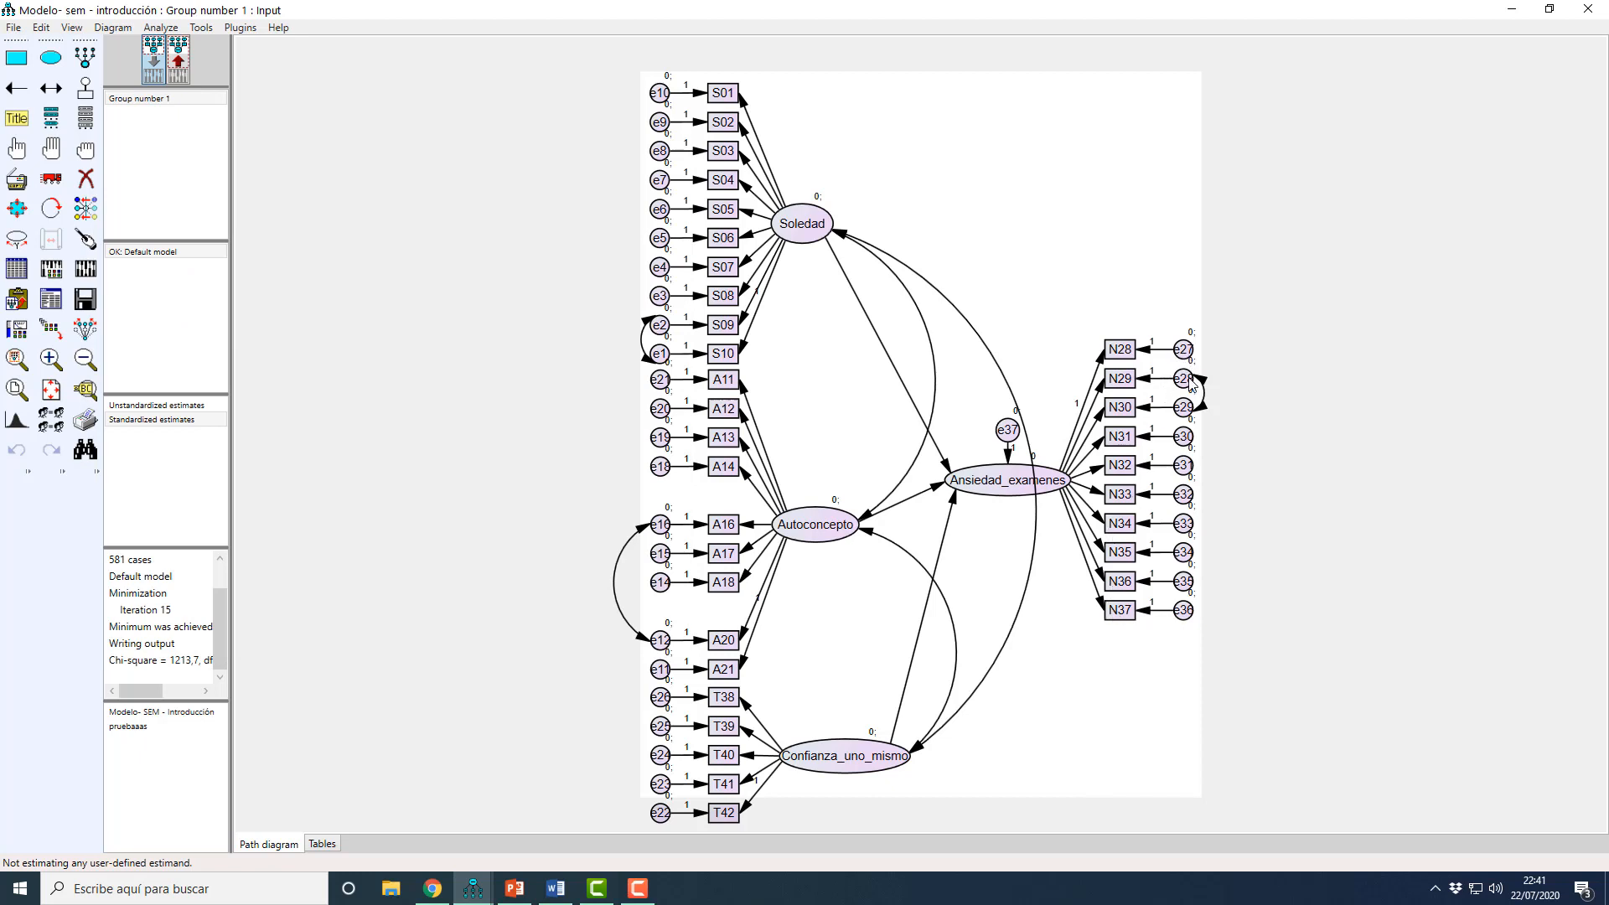
pyautogui.click(176, 71)
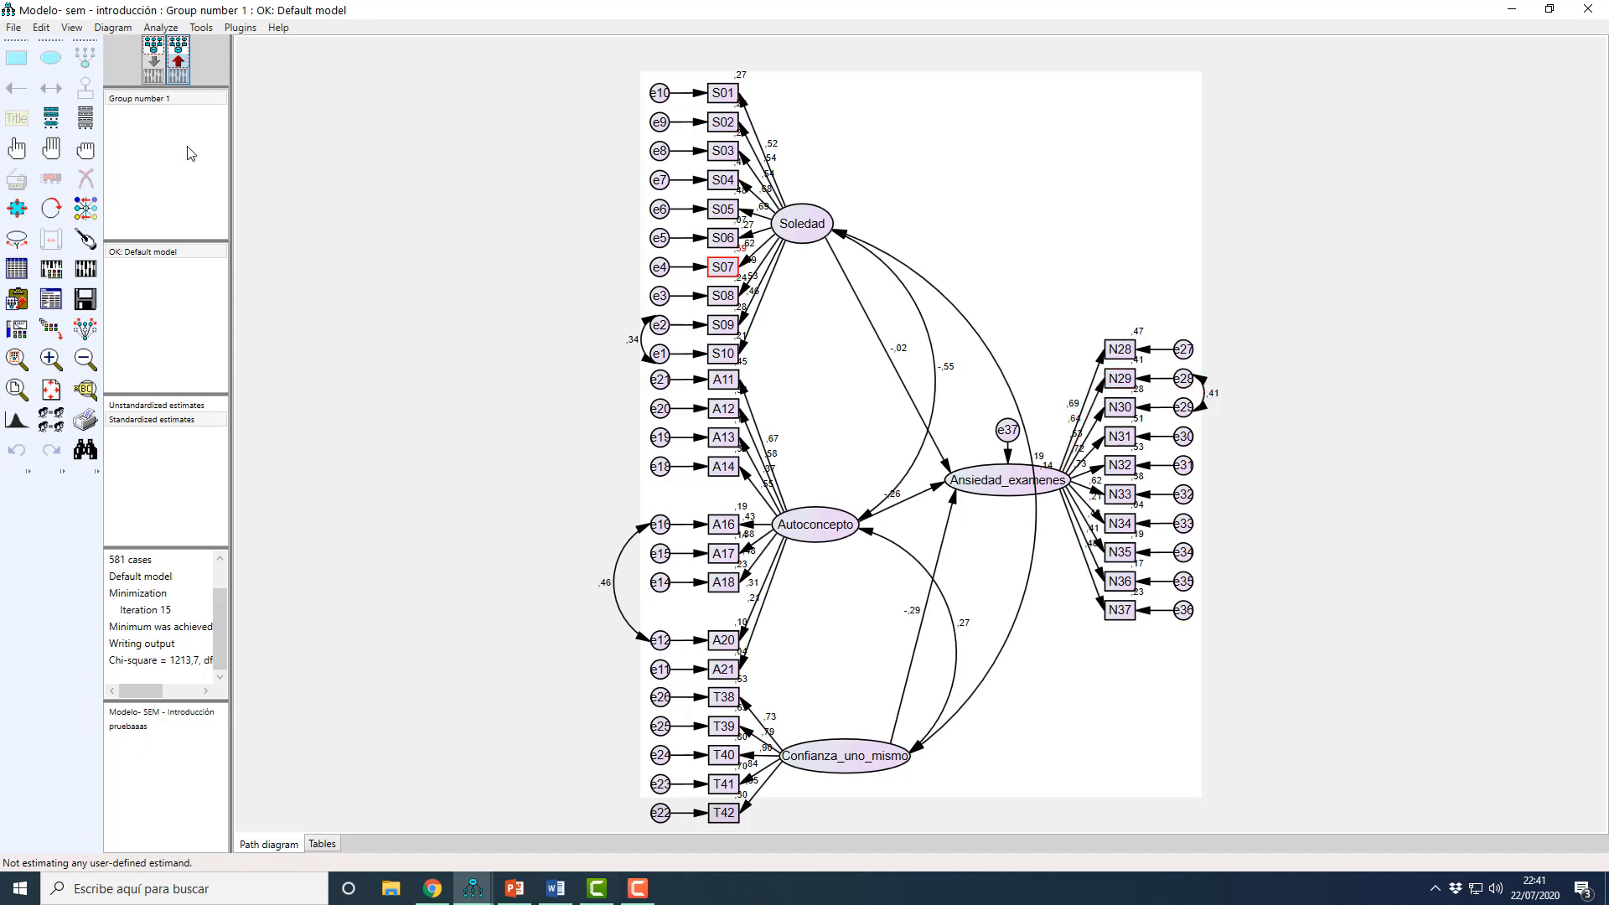
pyautogui.click(154, 69)
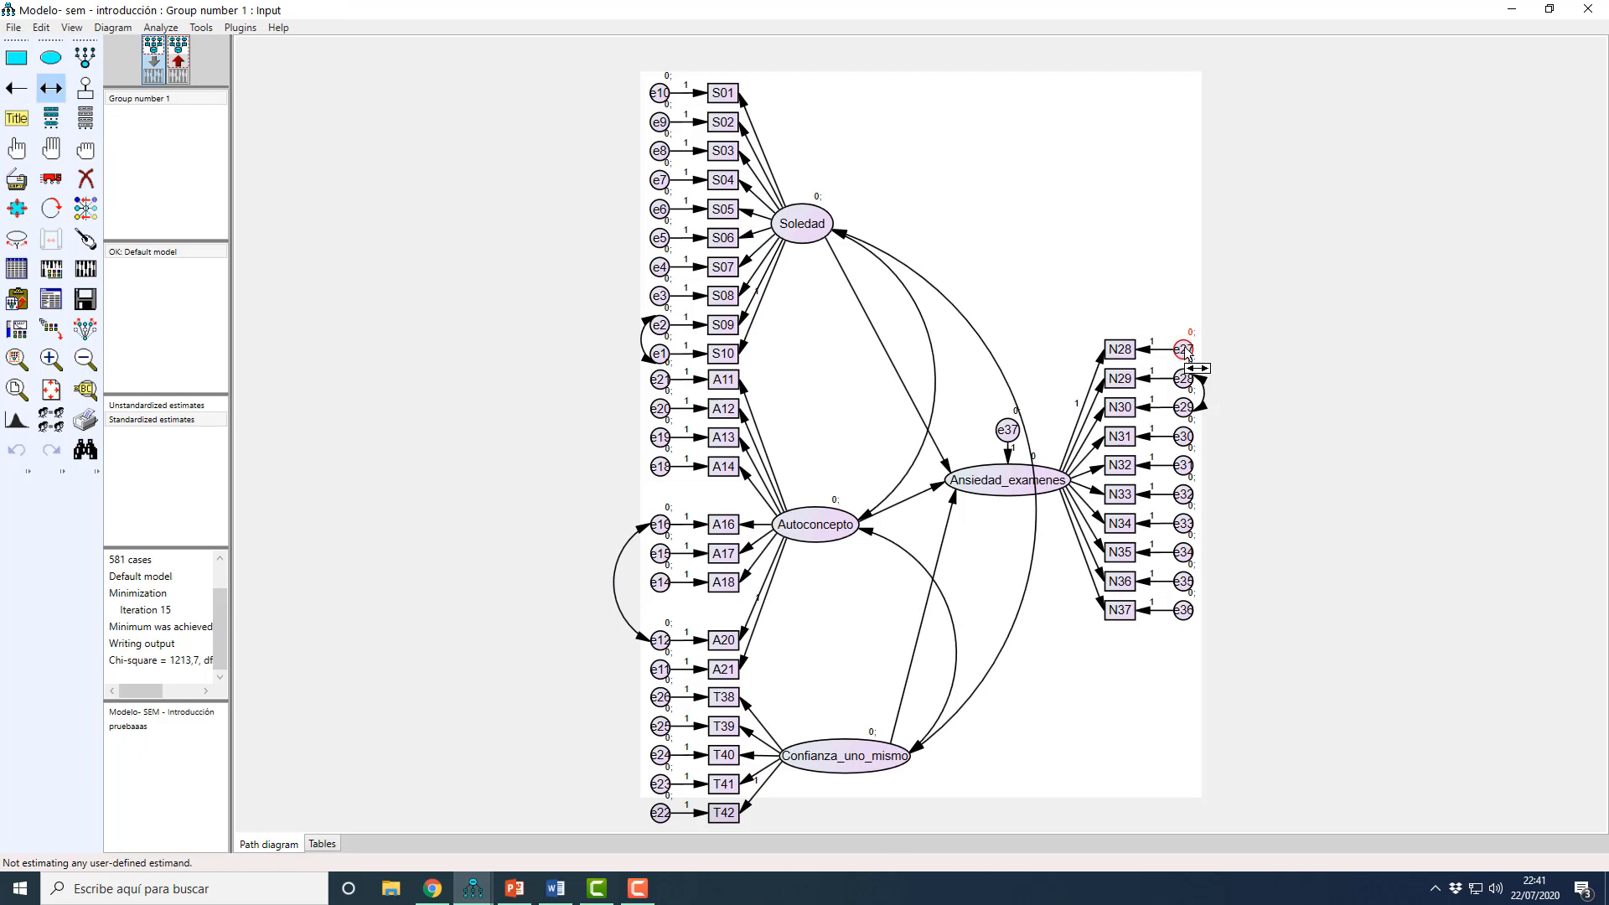
pyautogui.moveTo(1184, 350); pyautogui.dragTo(1209, 383)
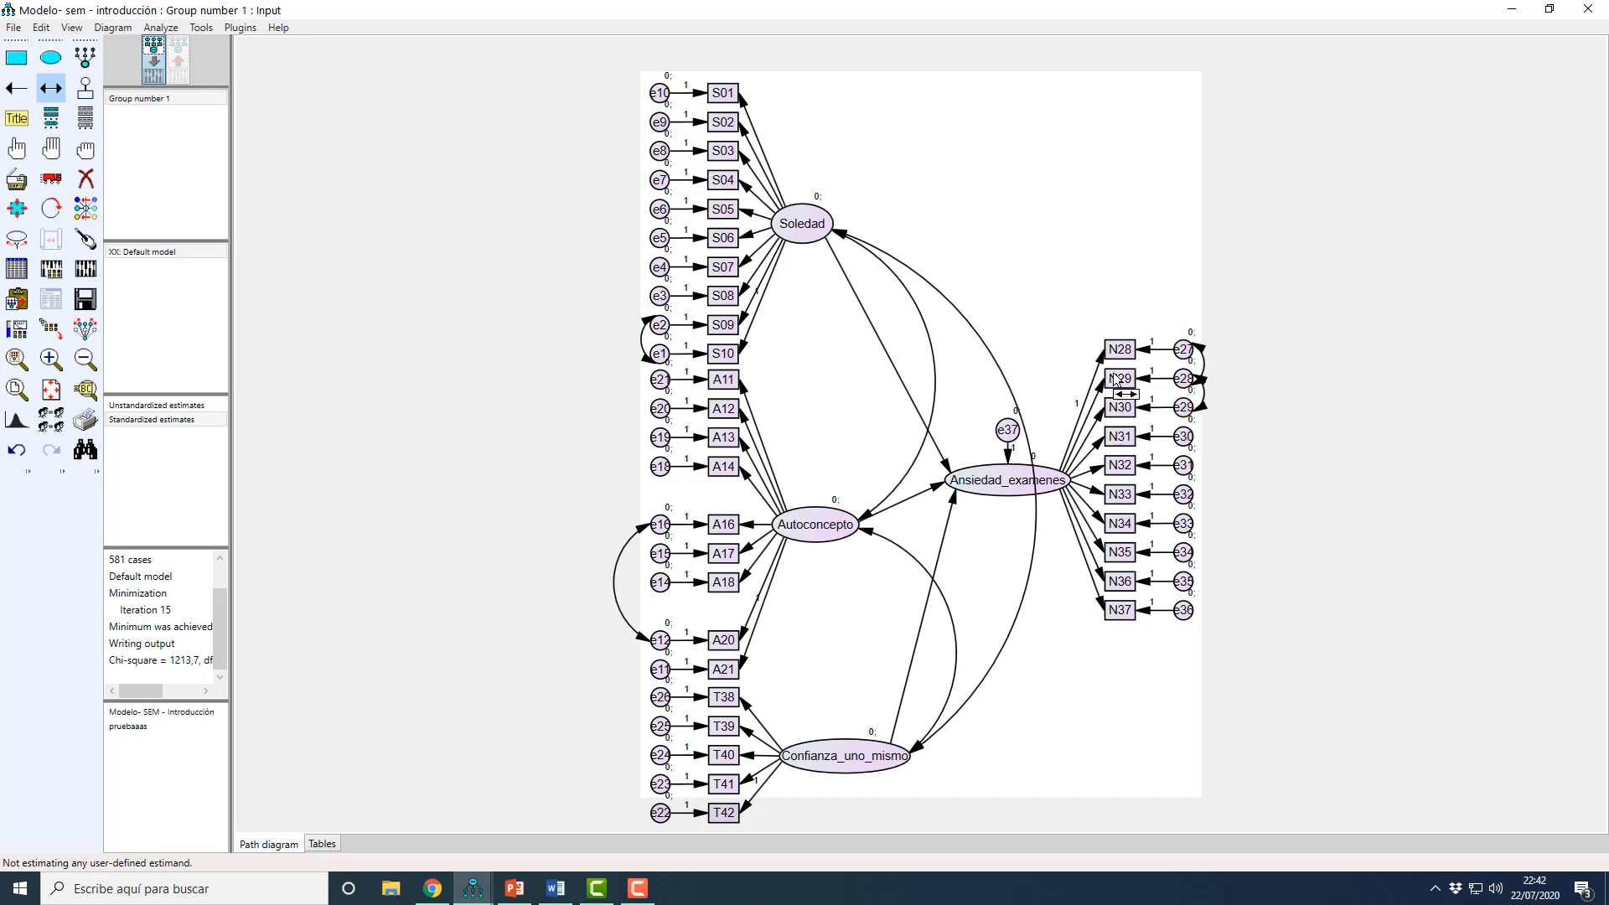
# Step: Recalculate the estimates and review the covariance modification indices in the text output down to the e14–e21 pair
pyautogui.click(86, 269)
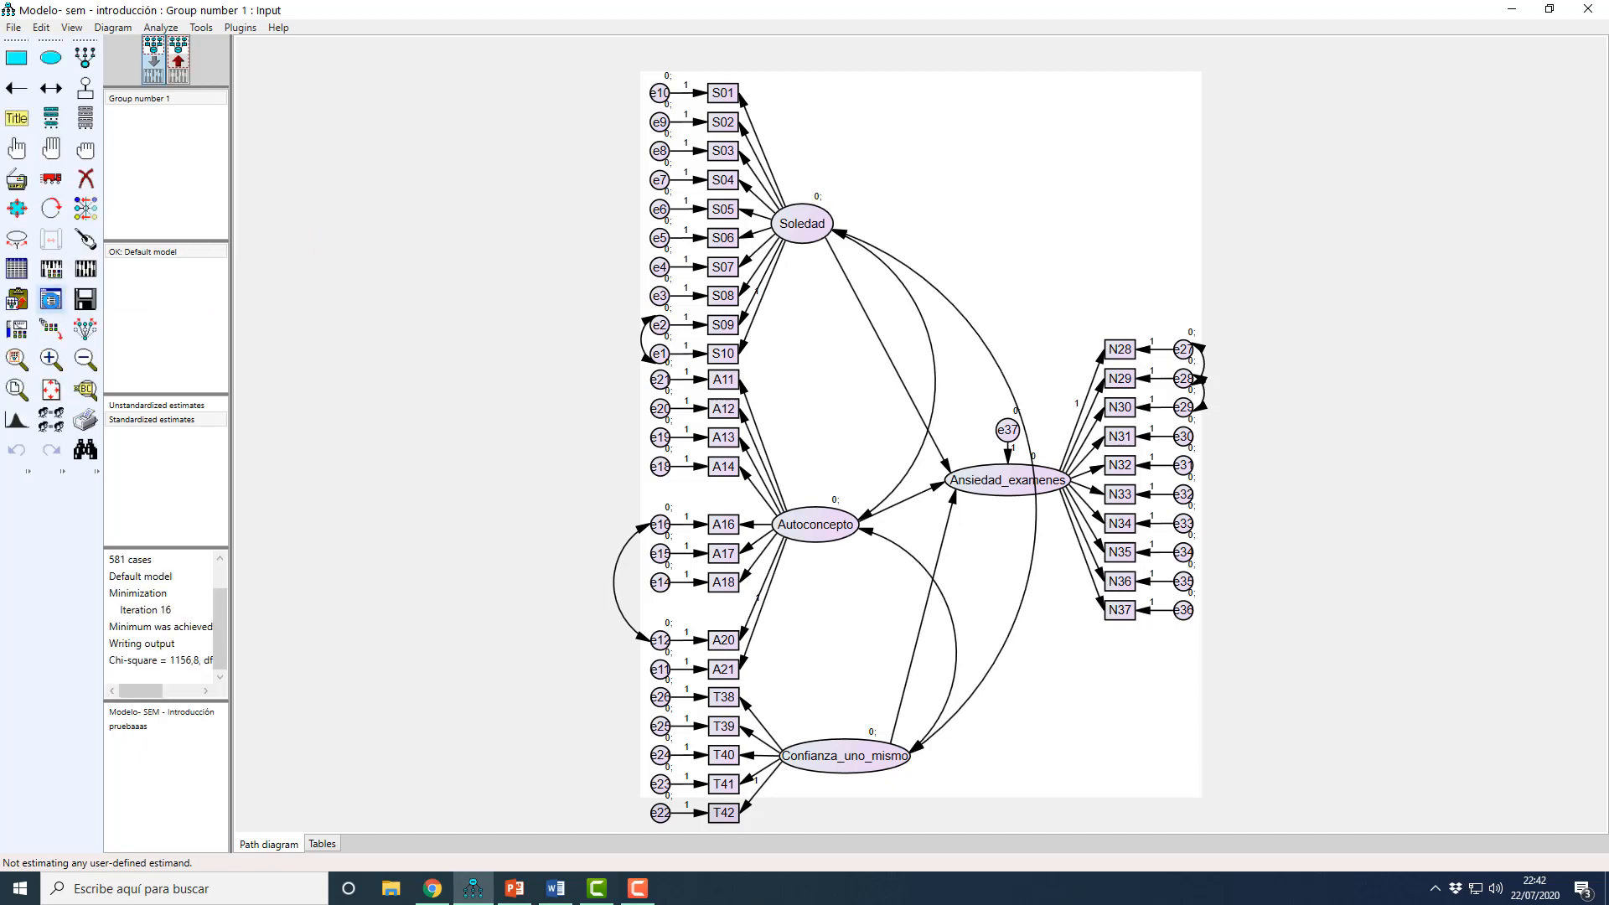
pyautogui.click(51, 299)
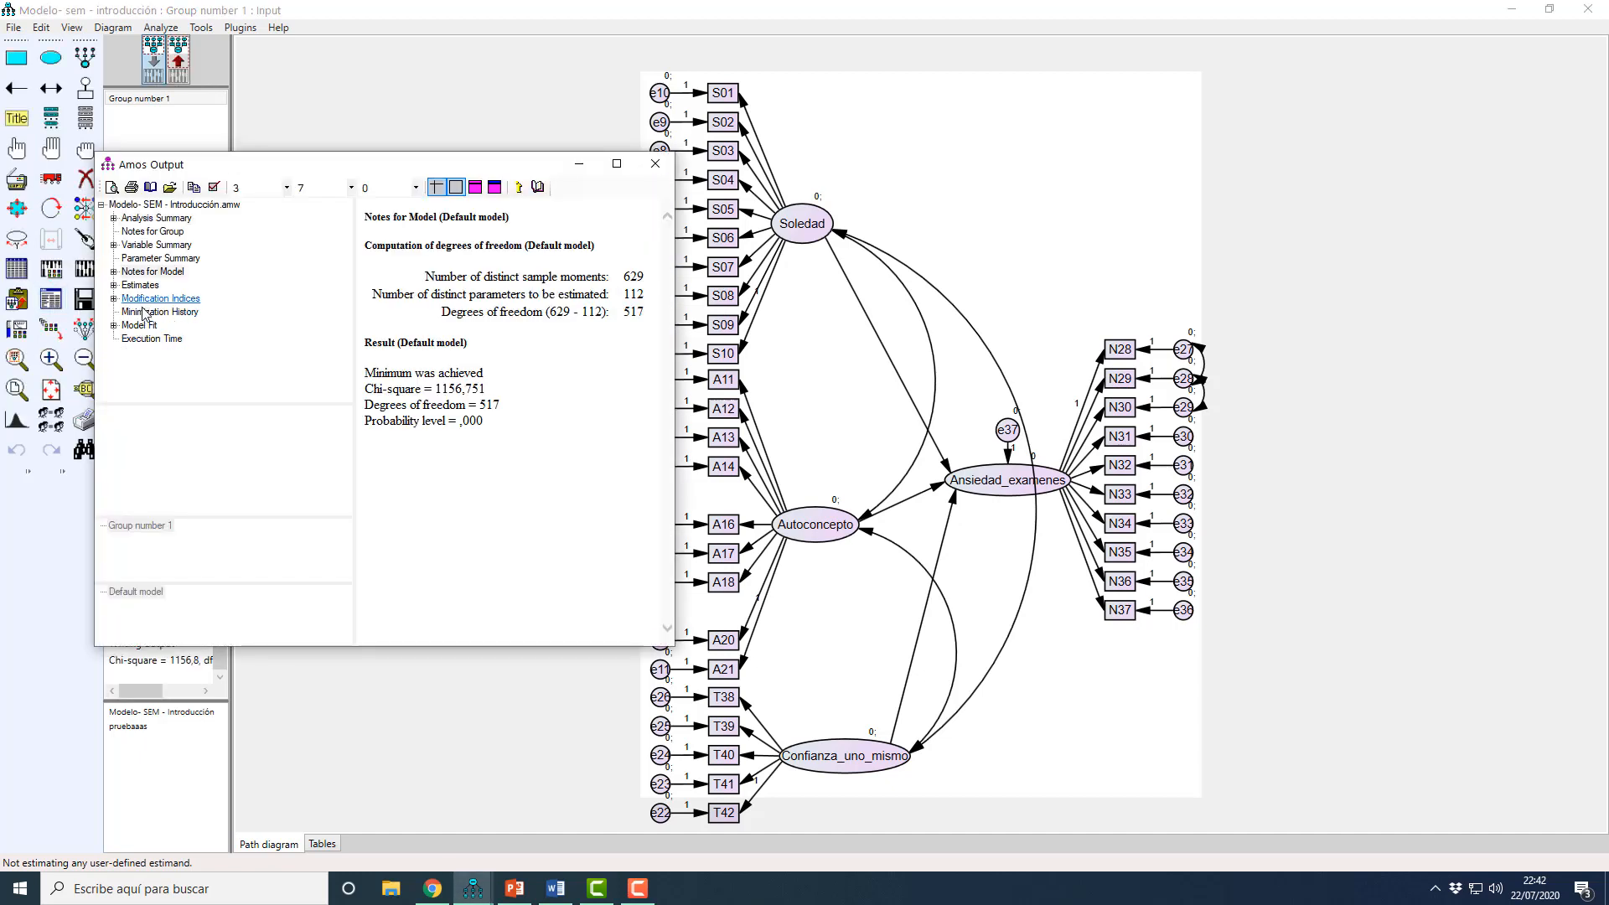
pyautogui.click(152, 299)
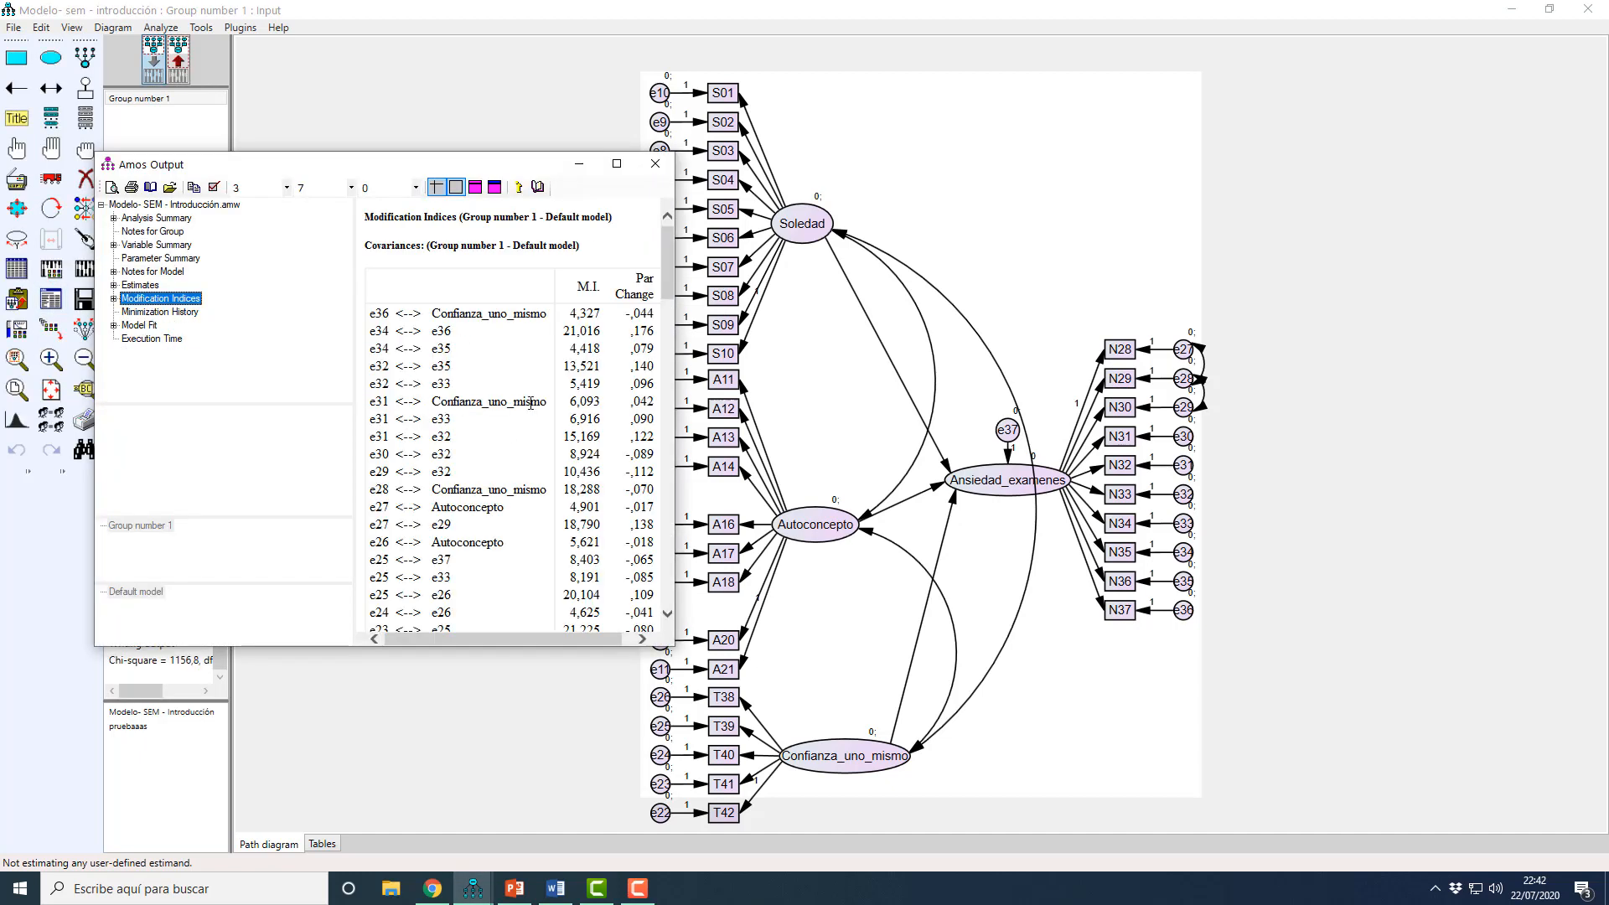
pyautogui.scroll(-1, 563, 379)
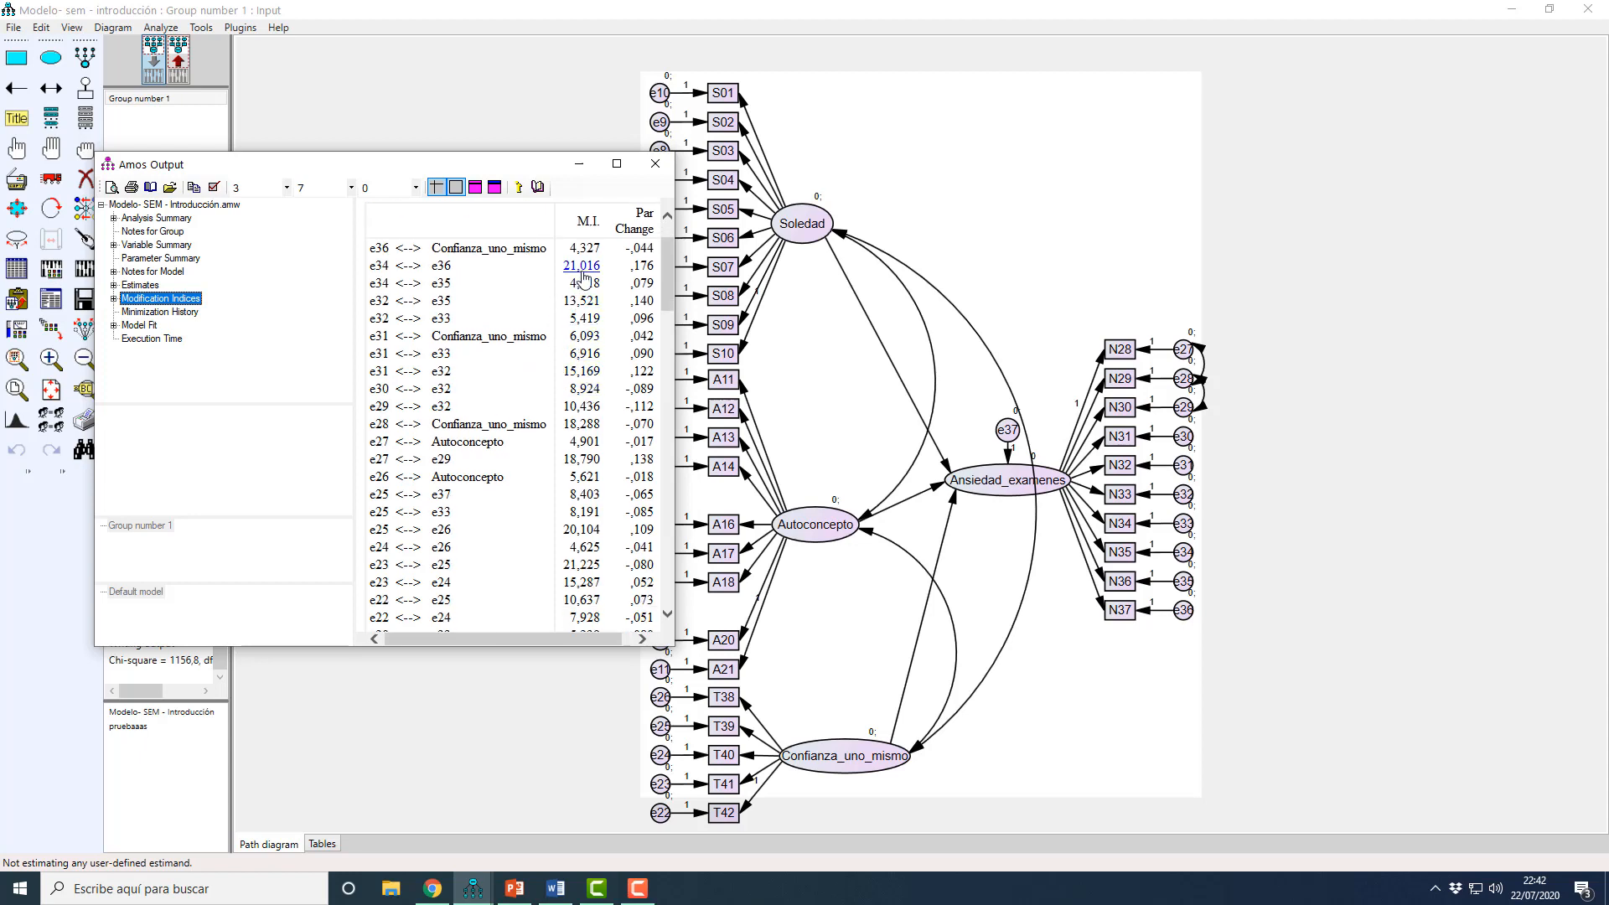
pyautogui.scroll(-4, 591, 302)
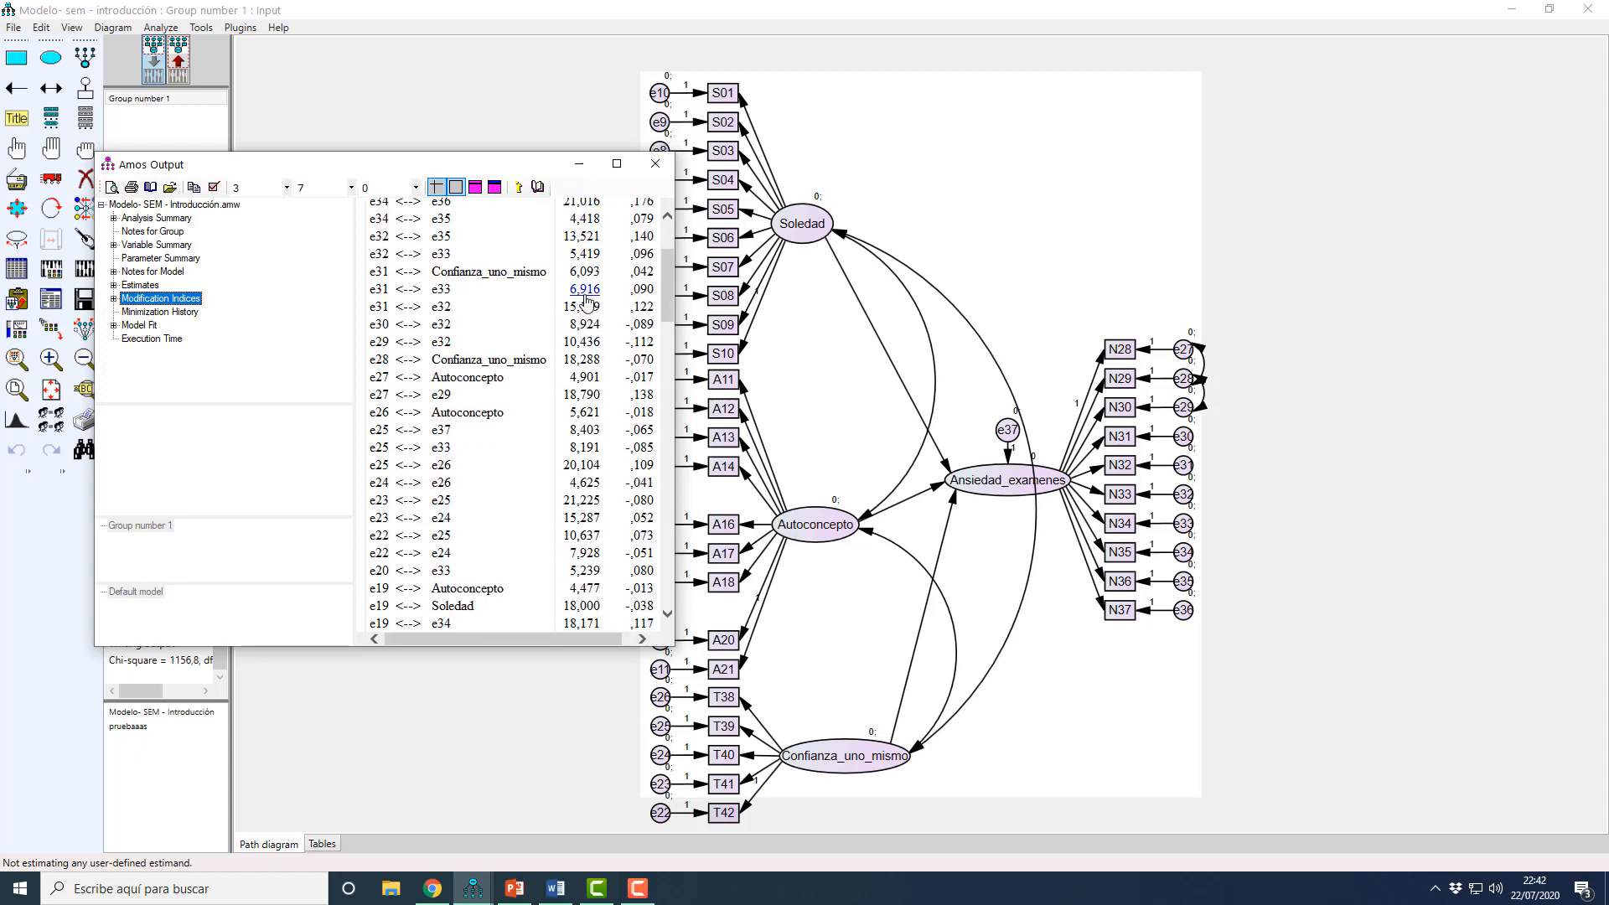
pyautogui.scroll(-4, 610, 526)
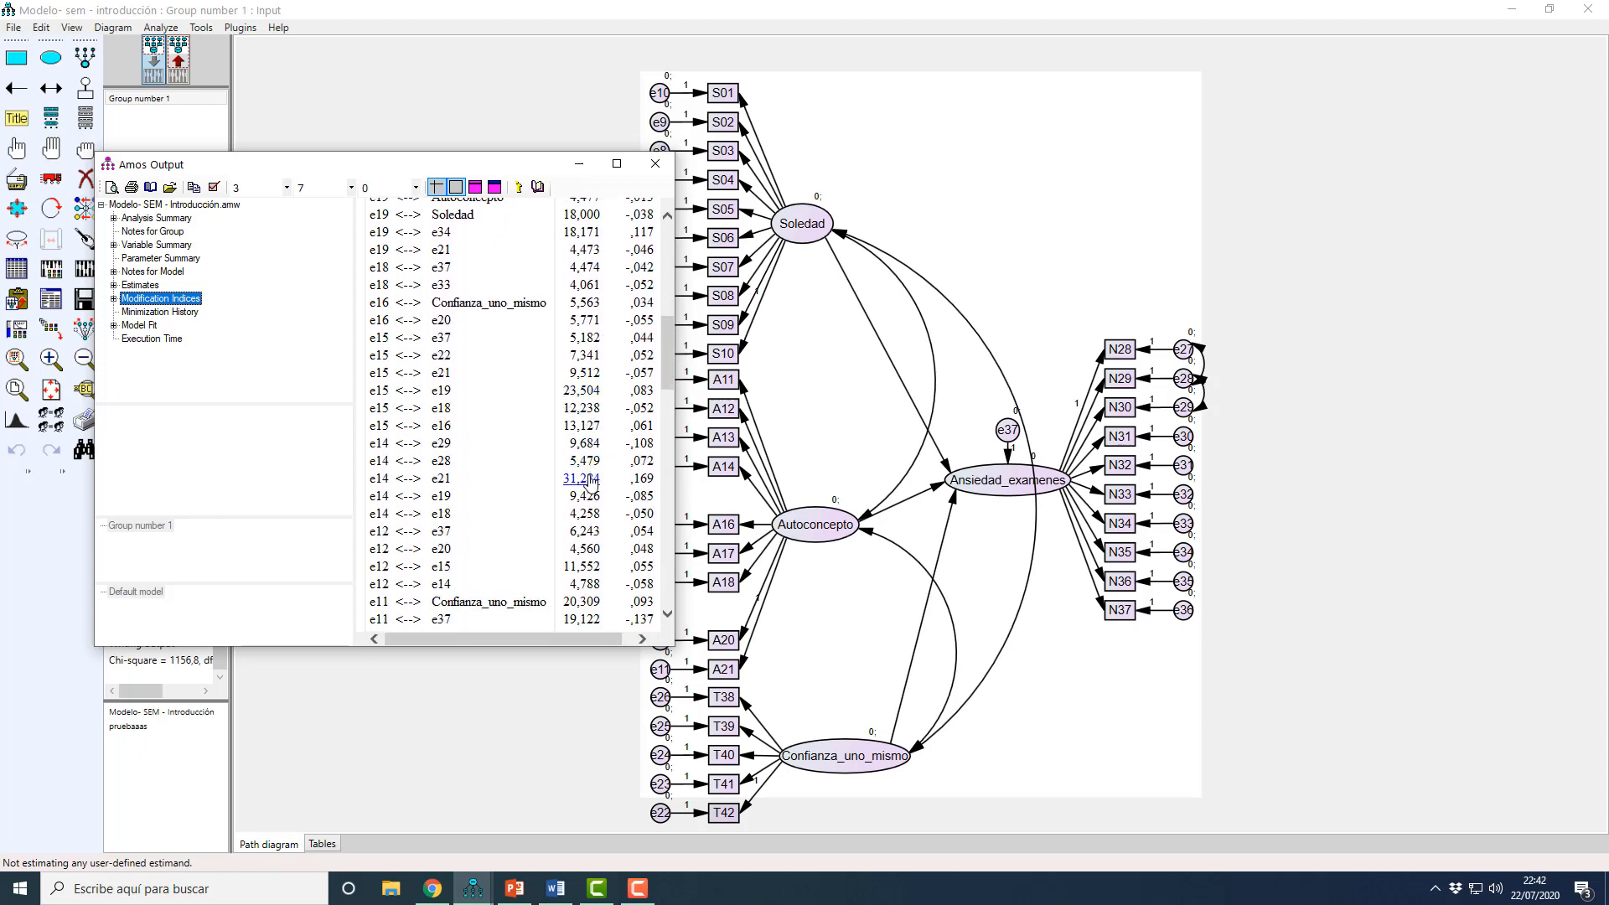
pyautogui.scroll(-1, 591, 480)
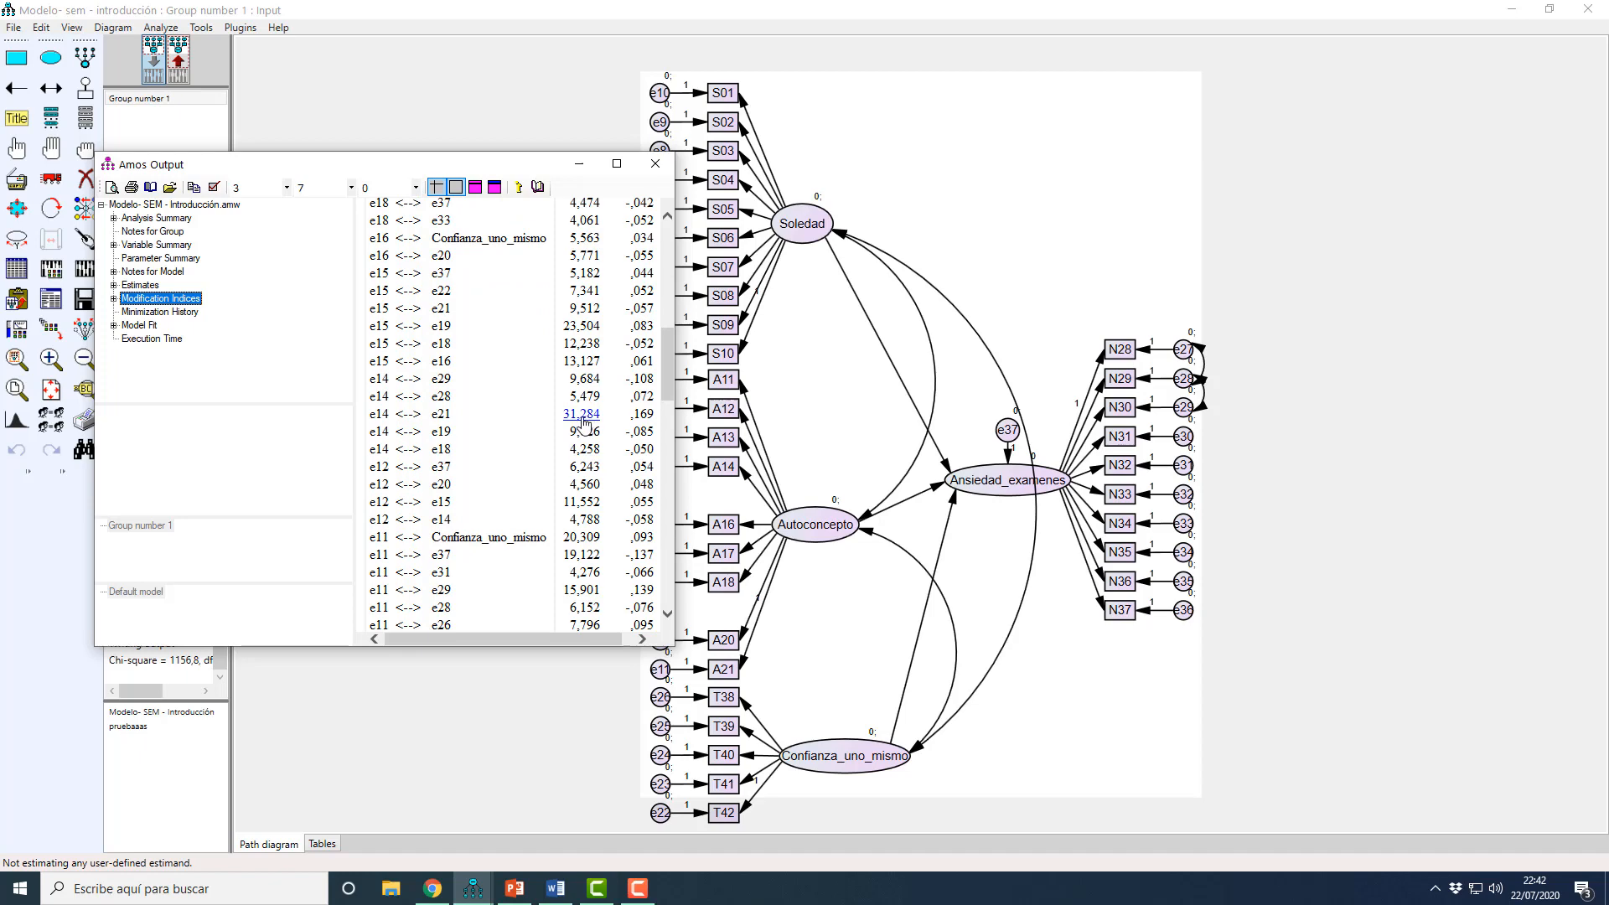
pyautogui.moveTo(671, 390)
pyautogui.mouseDown()
pyautogui.moveTo(669, 507)
pyautogui.moveTo(671, 395)
pyautogui.mouseUp()
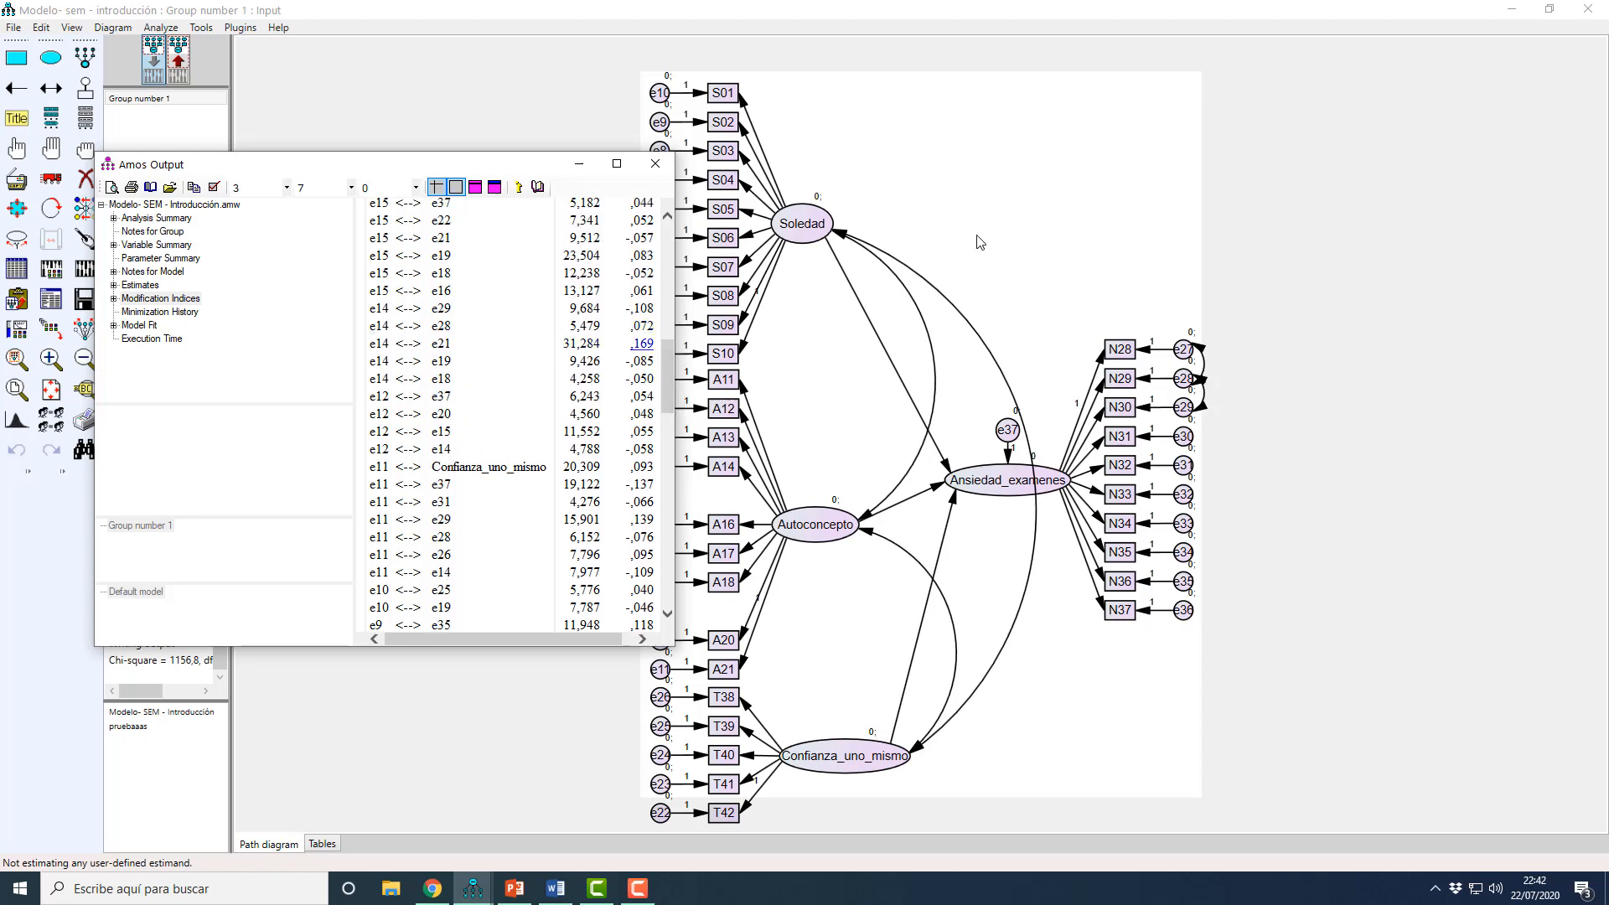
# Step: Compare the standardized estimates on the path diagram with the modification indices for the e14 error pairs
pyautogui.click(690, 352)
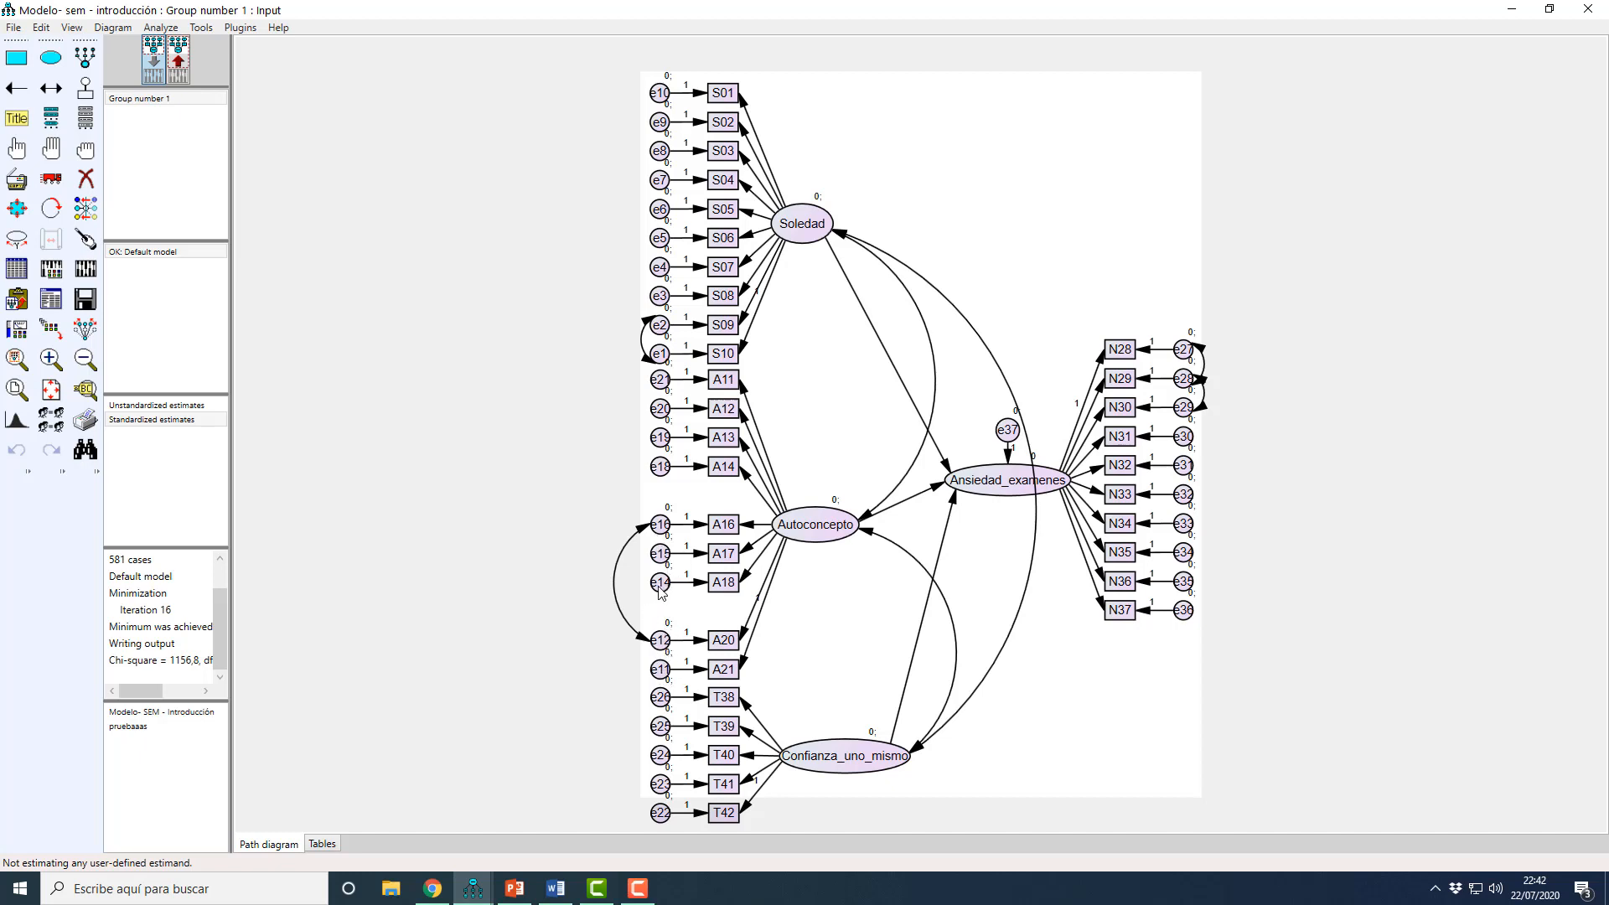
pyautogui.click(183, 69)
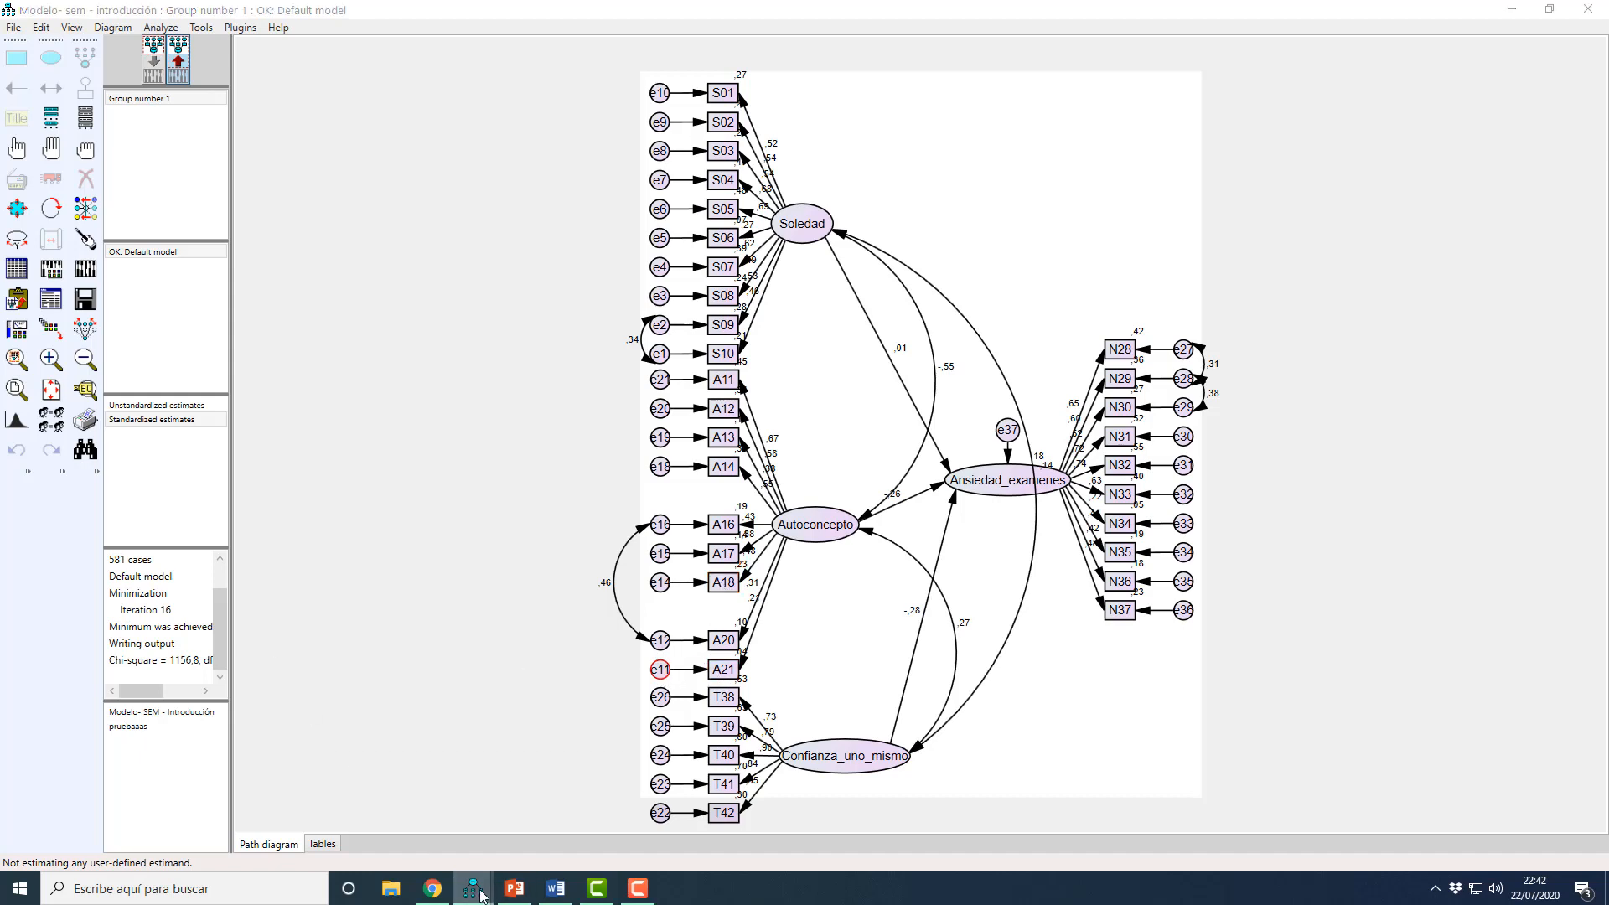
pyautogui.moveTo(473, 888)
pyautogui.click(550, 828)
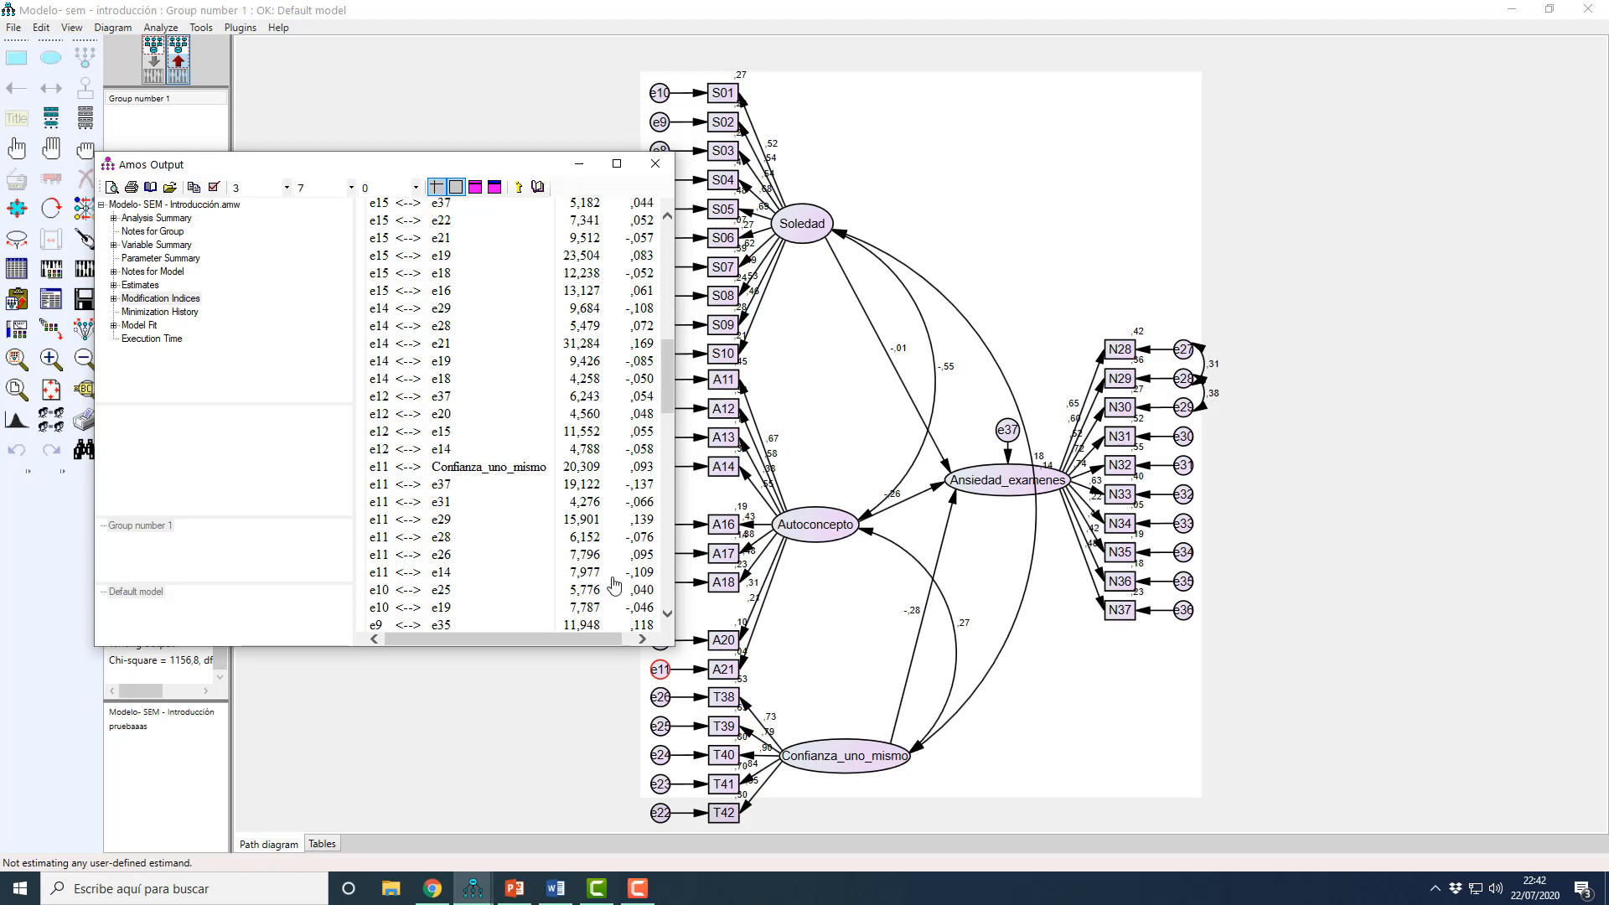
pyautogui.click(556, 693)
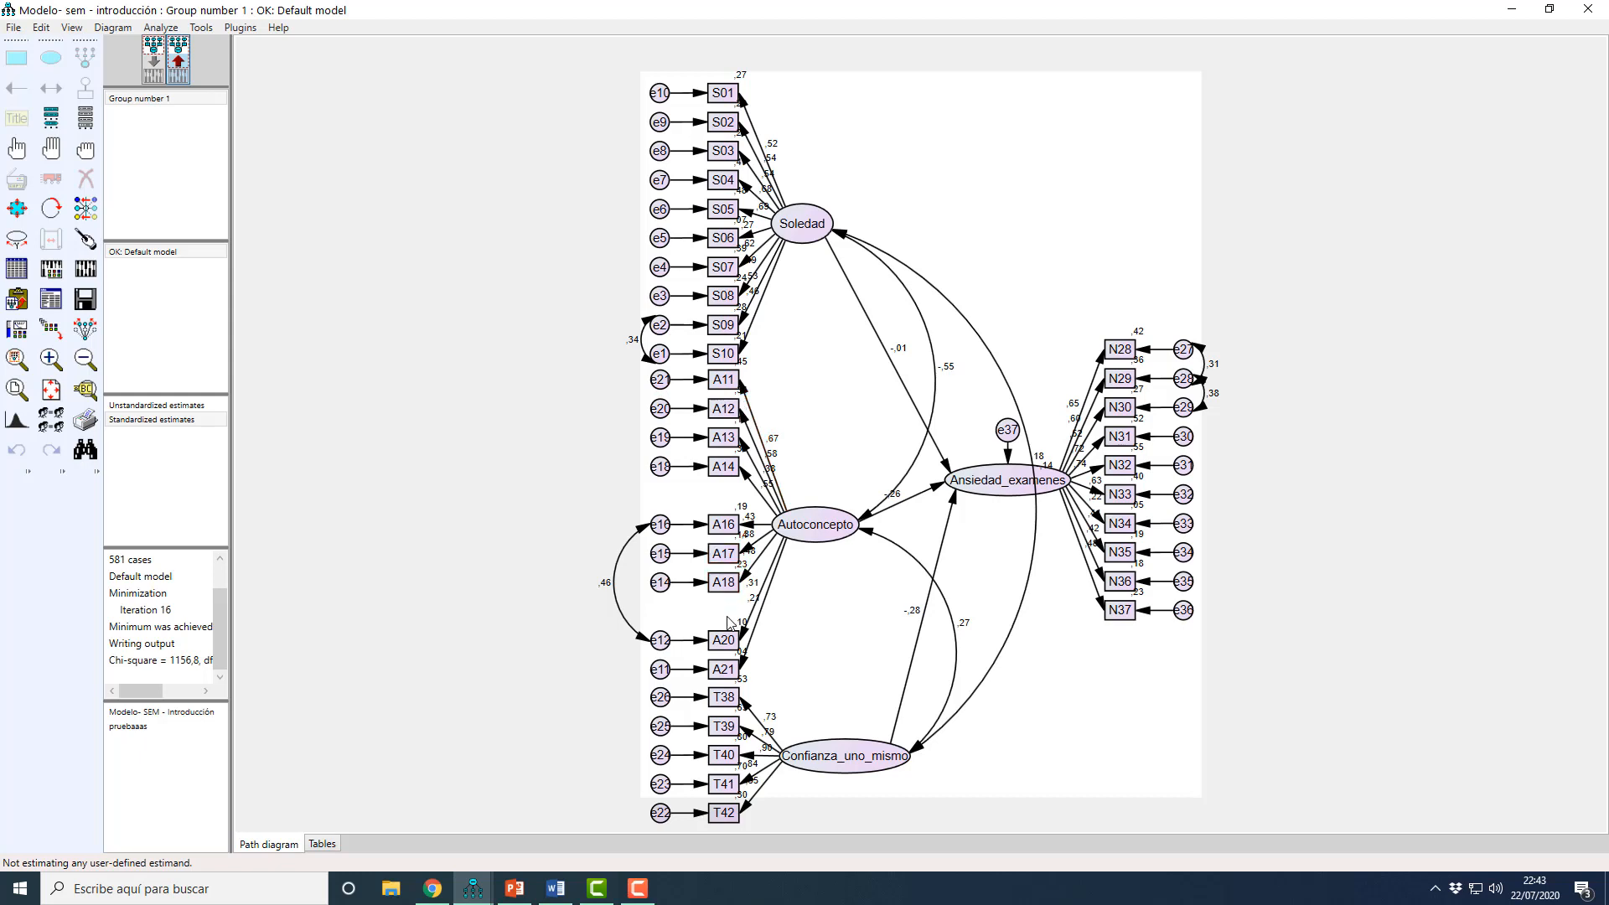
pyautogui.moveTo(473, 889)
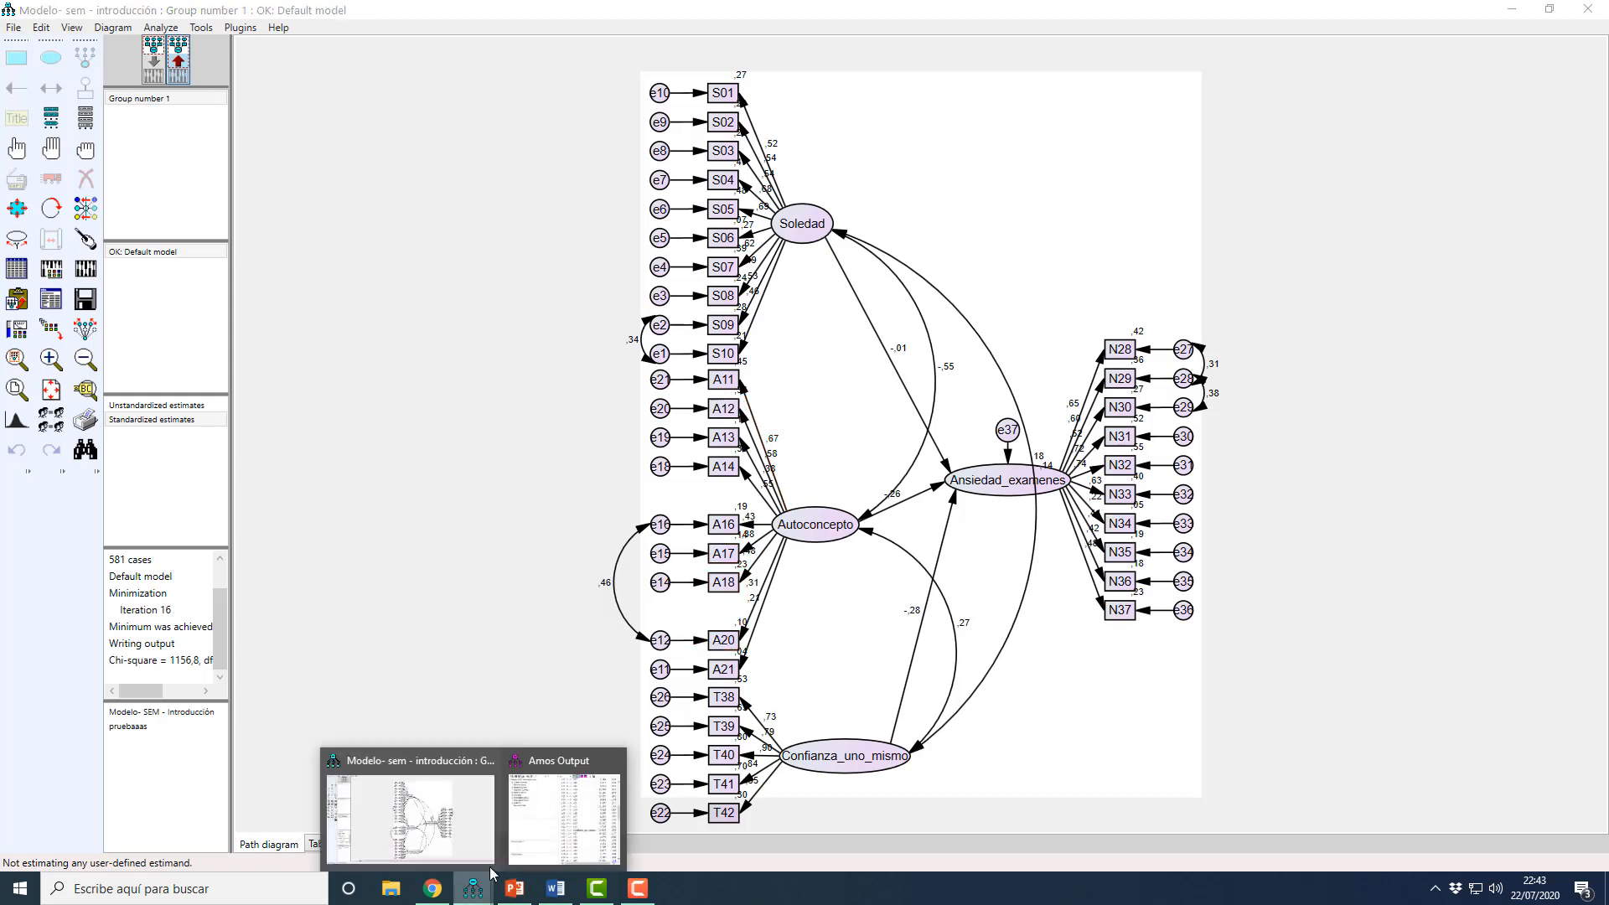
pyautogui.click(536, 830)
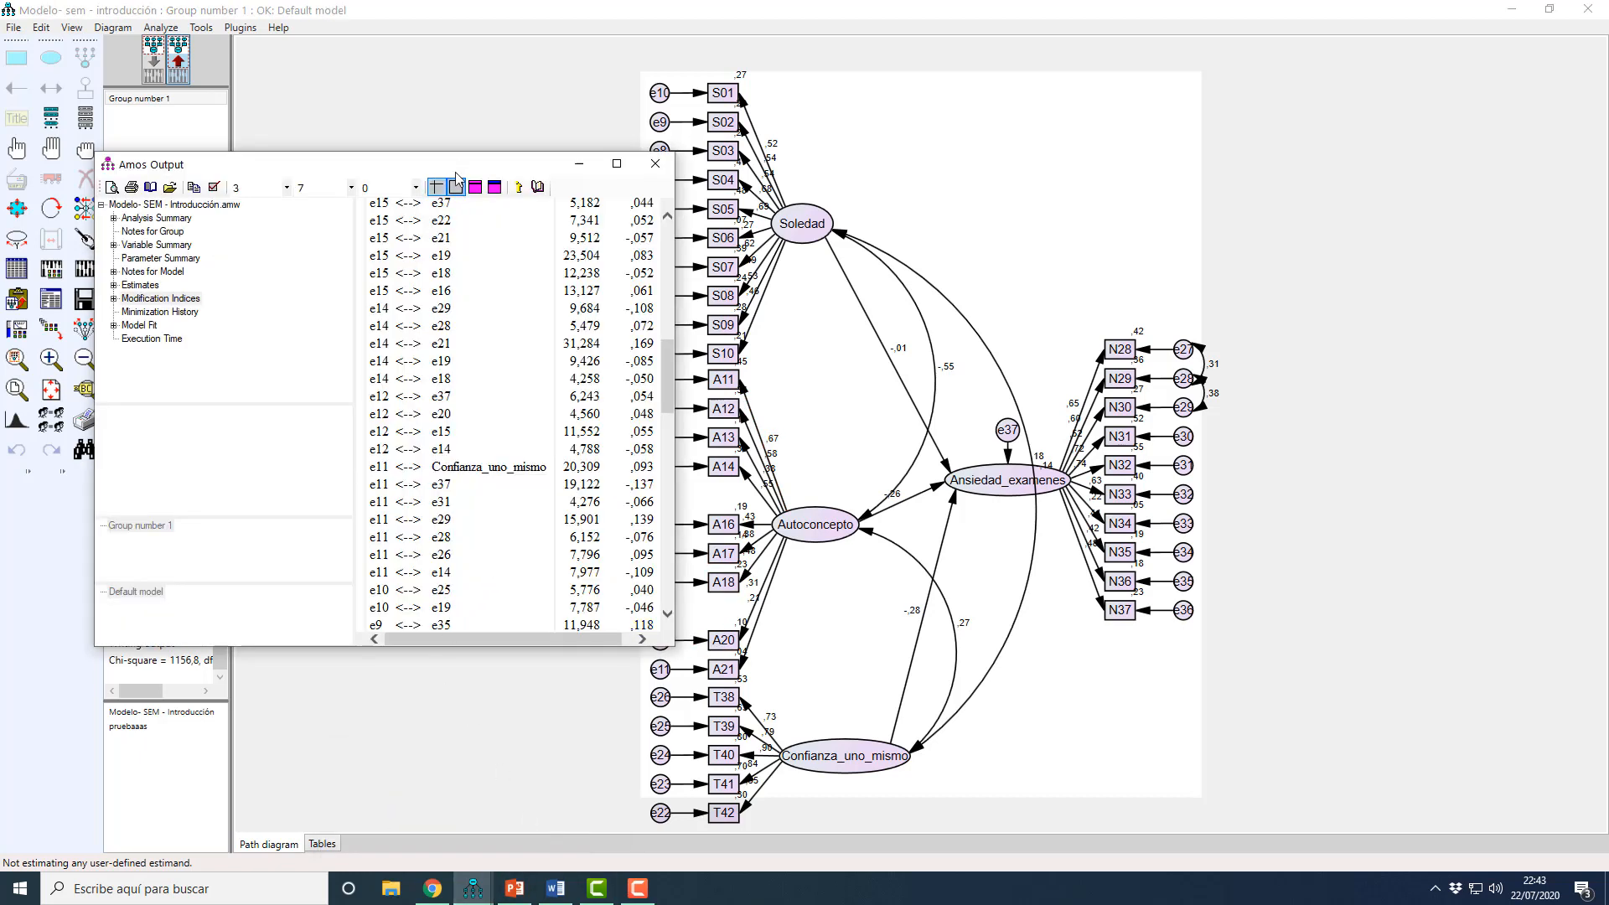
pyautogui.moveTo(461, 166); pyautogui.dragTo(405, 189)
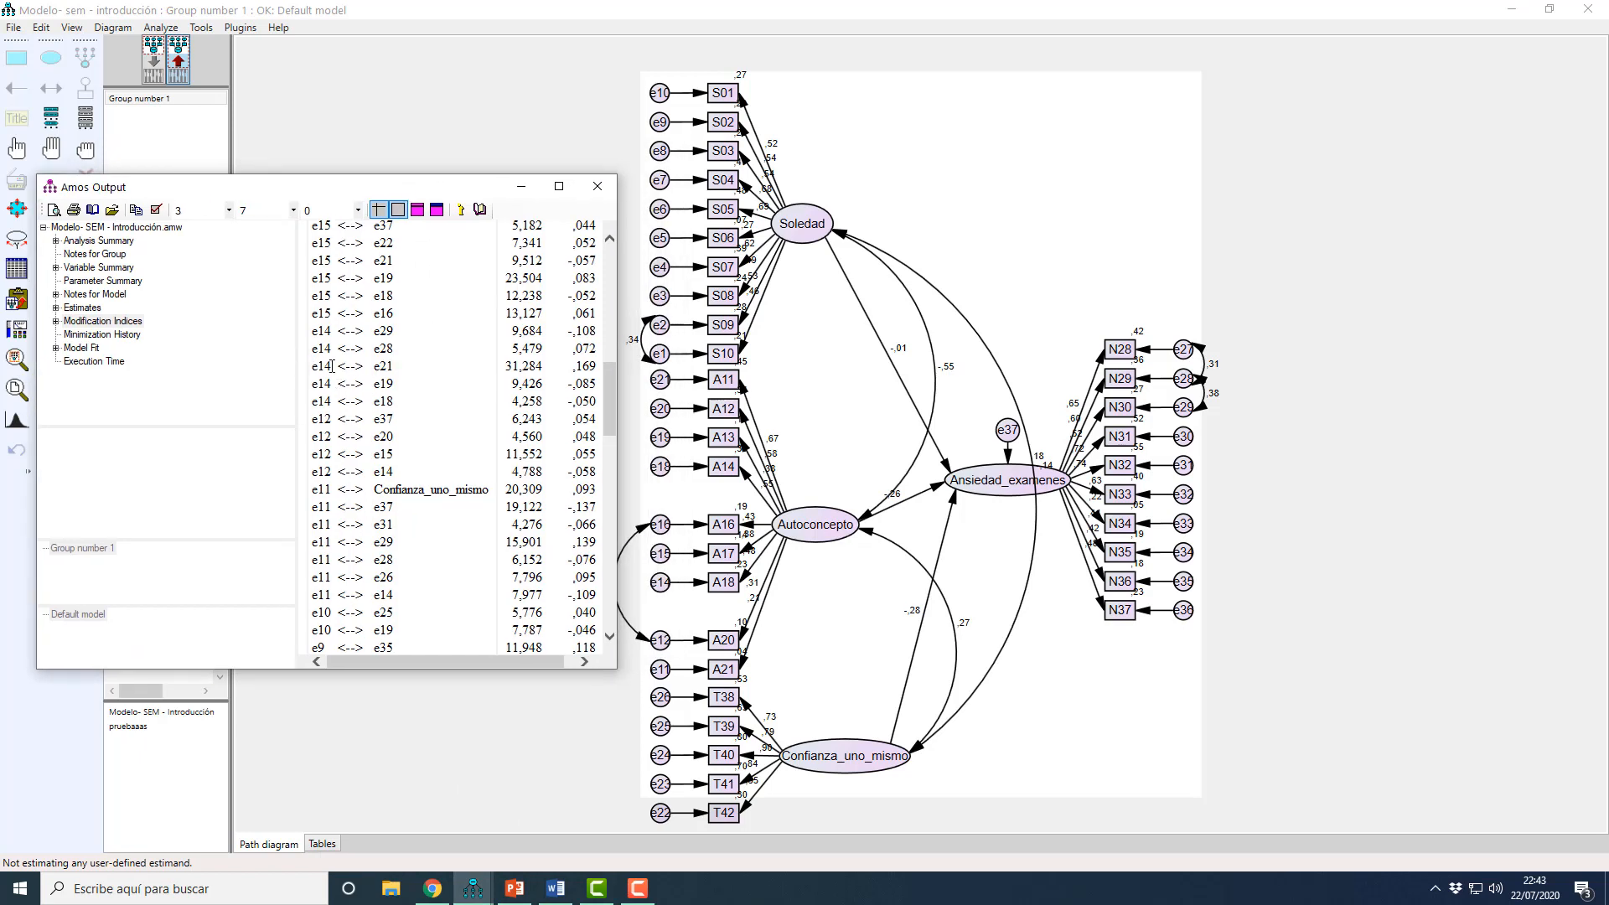
pyautogui.click(592, 694)
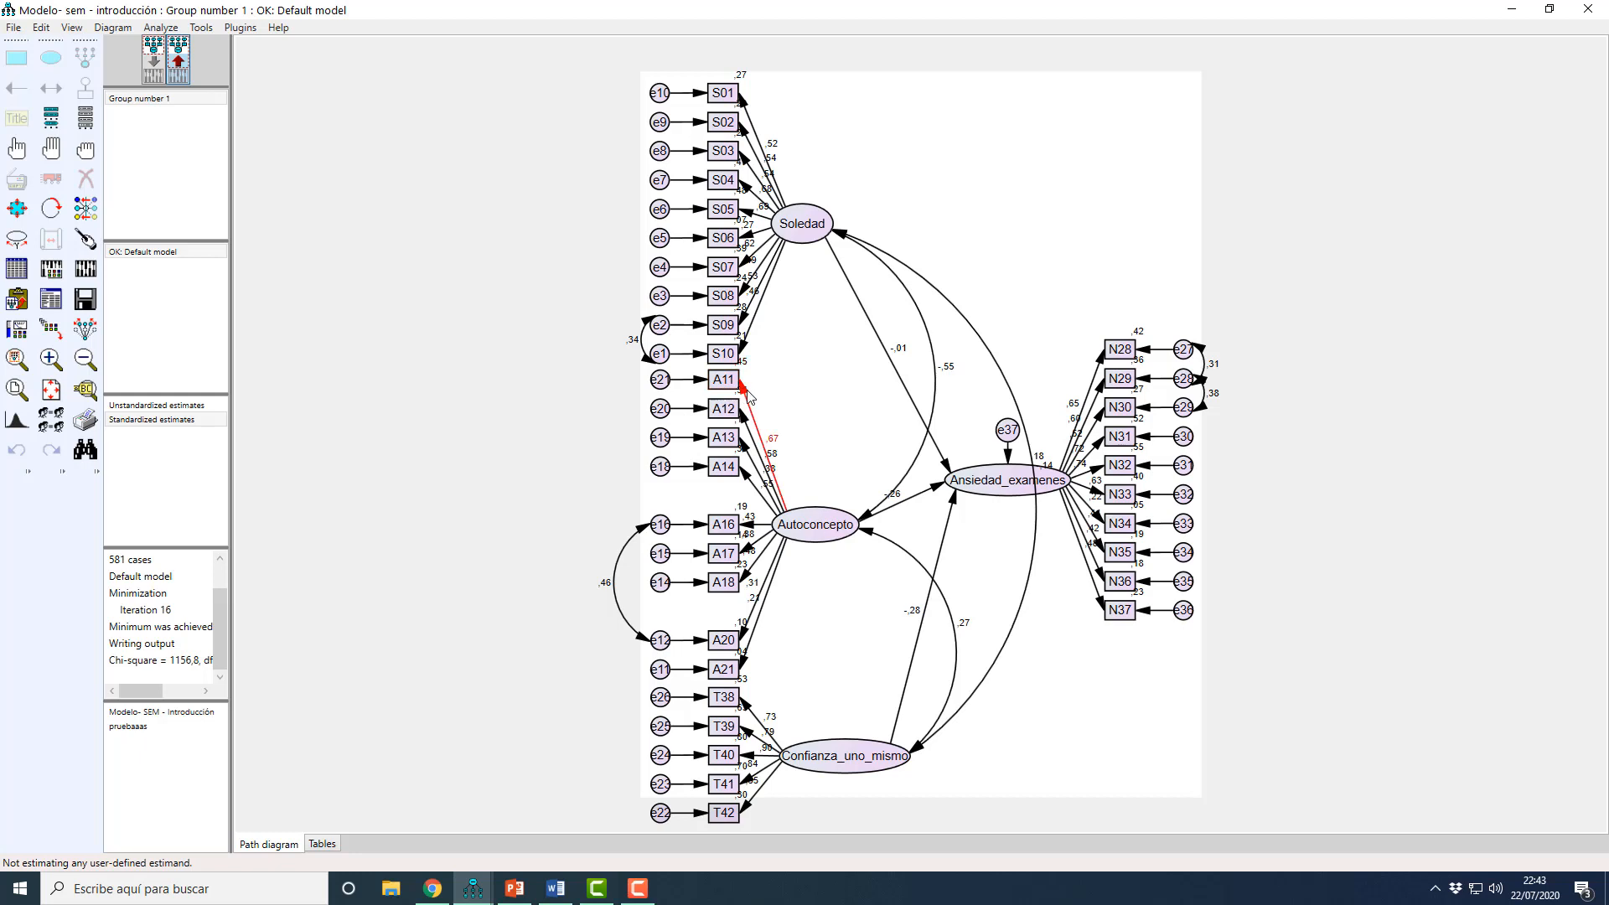
# Step: Draw a covariance between errors e14 and e21 in the input model after rechecking the pair in the modification indices
pyautogui.click(159, 75)
pyautogui.click(51, 87)
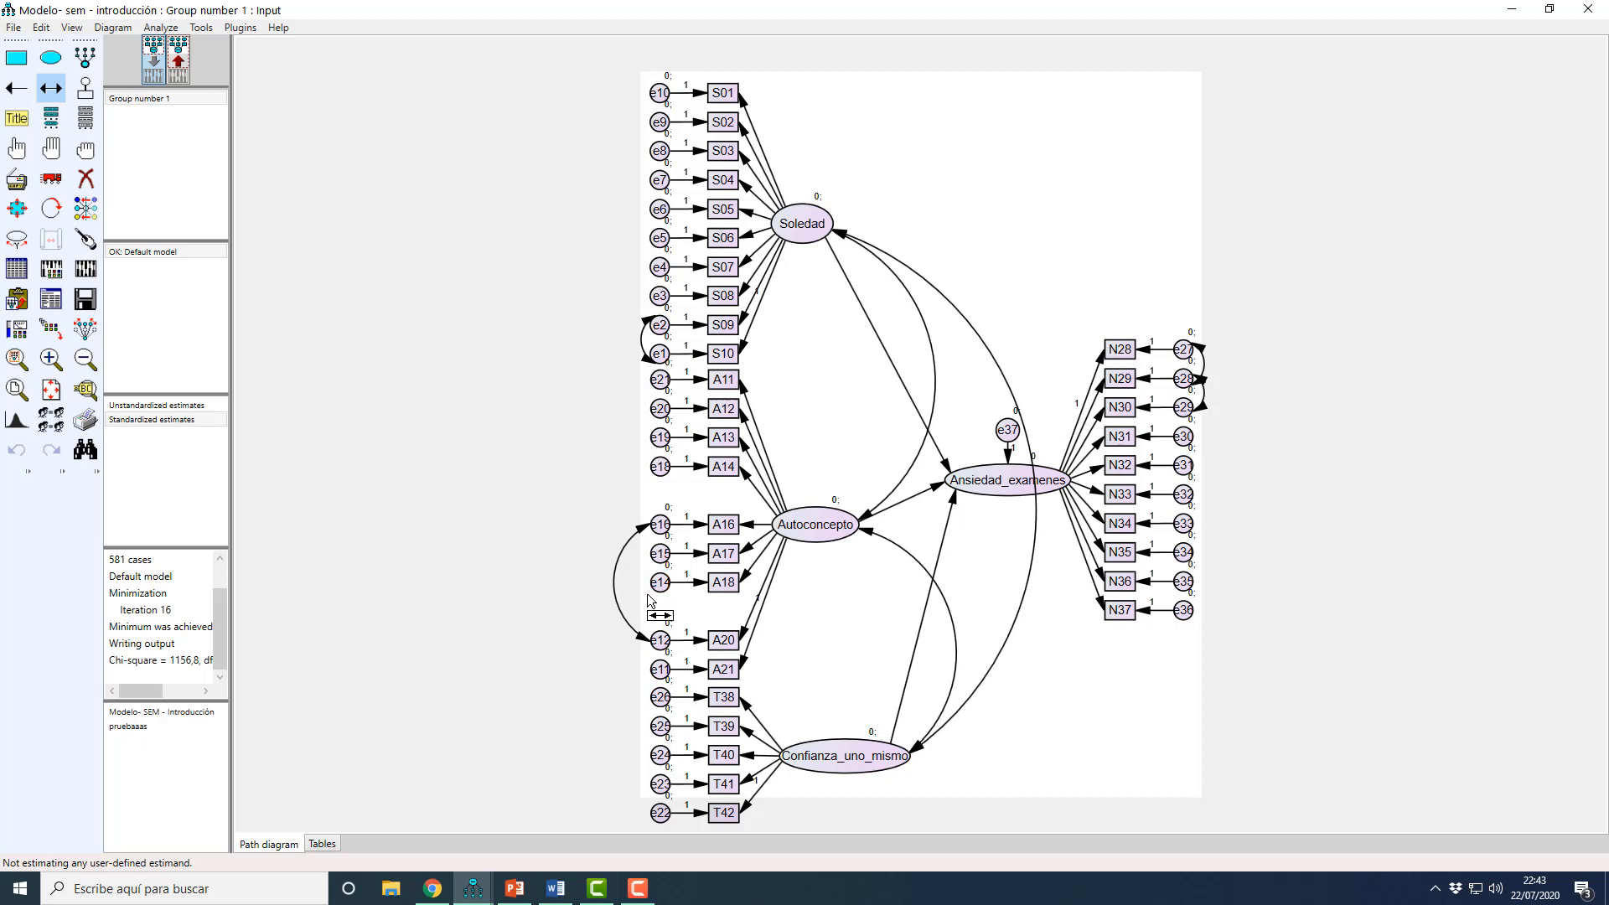
pyautogui.click(482, 890)
pyautogui.click(529, 833)
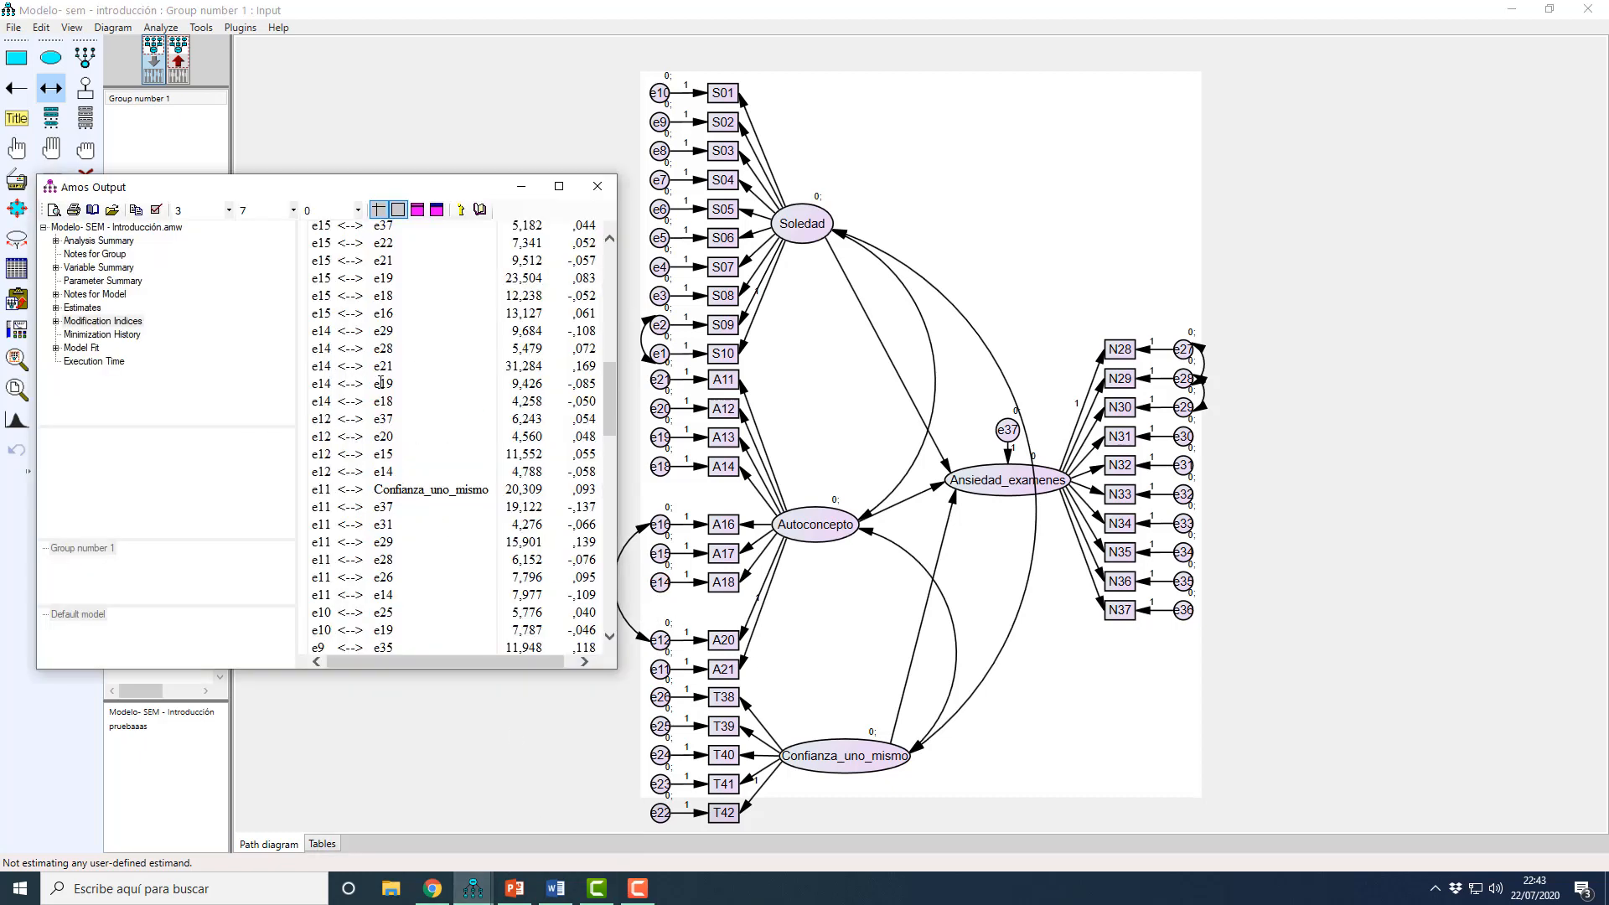
pyautogui.click(526, 712)
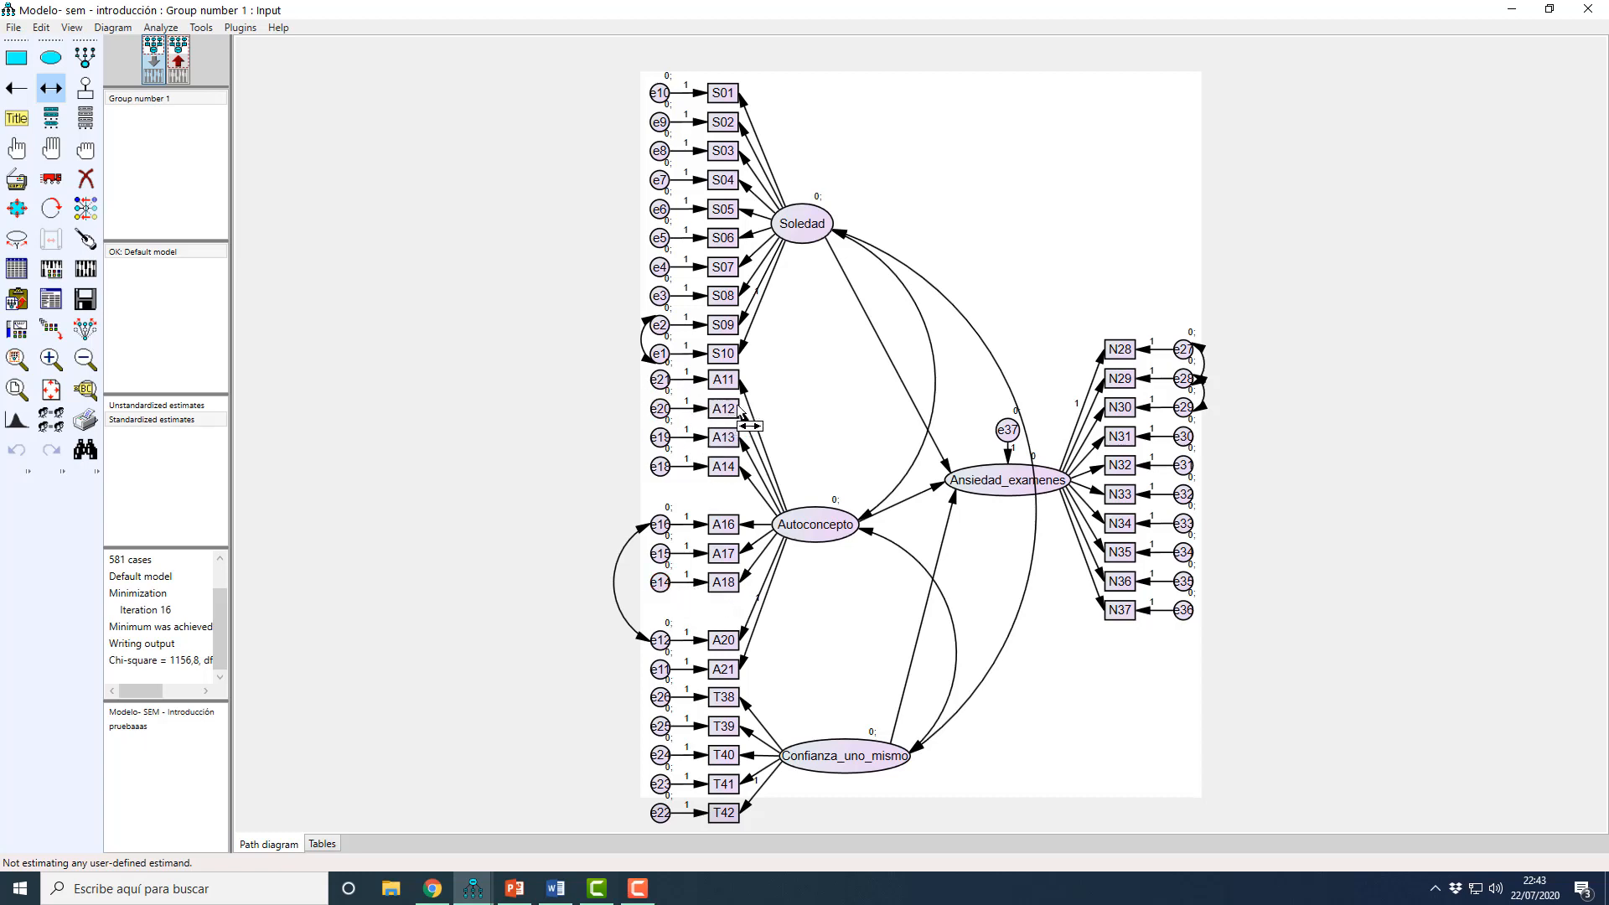
pyautogui.moveTo(660, 584); pyautogui.dragTo(662, 386)
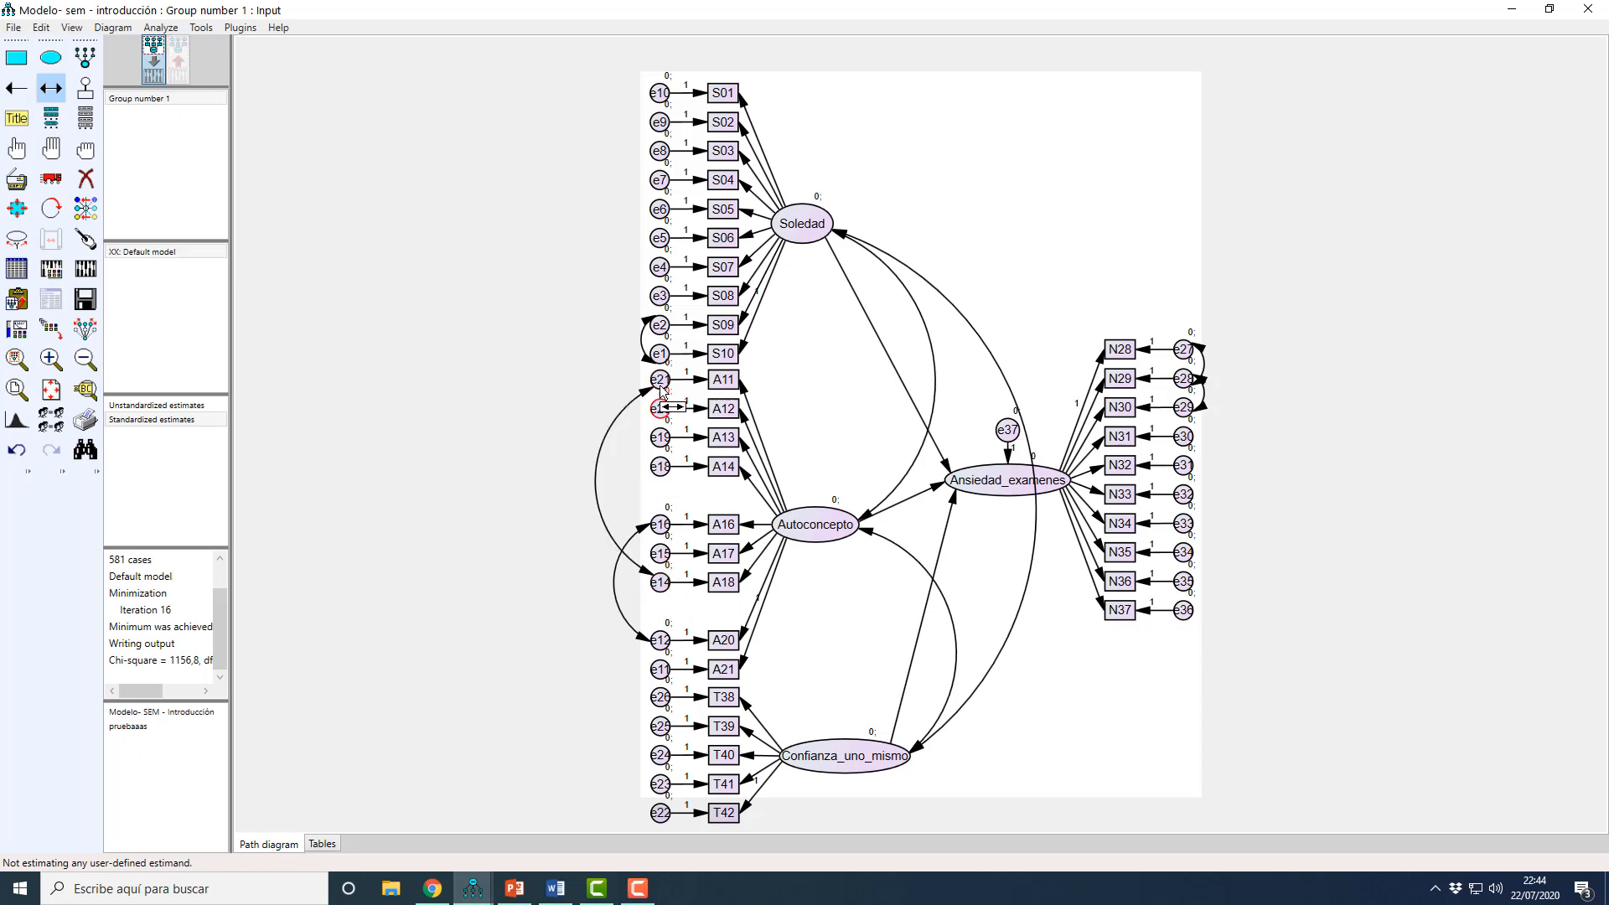
# Step: Recalculate the estimates with the new e14–e21 covariance and open the Modification Indices in the text output
pyautogui.click(84, 272)
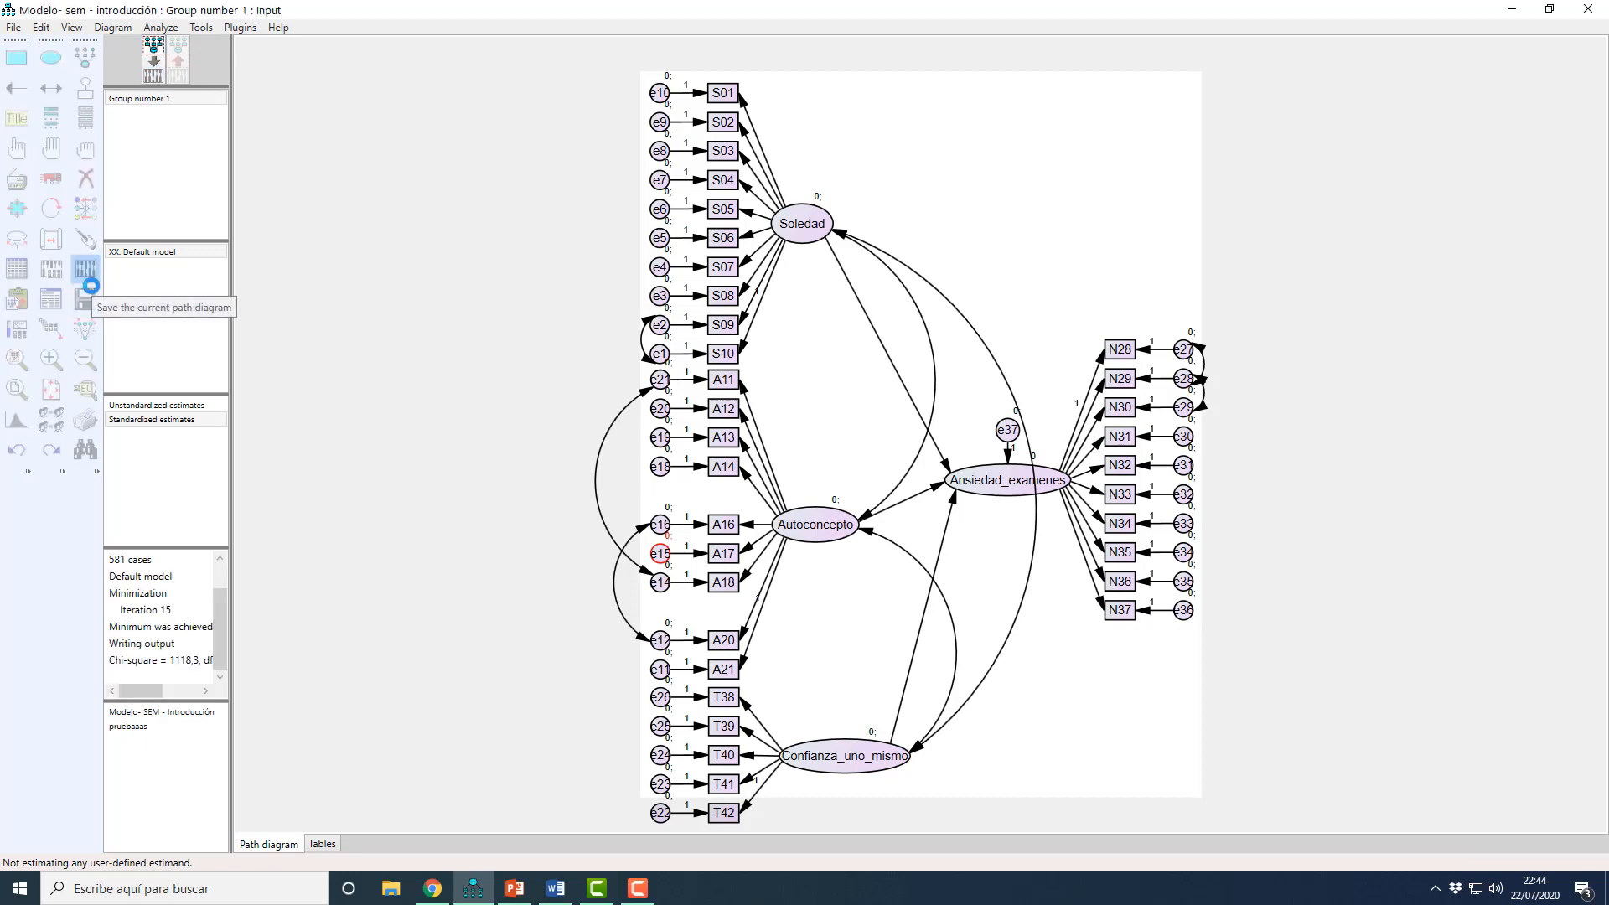
pyautogui.click(51, 272)
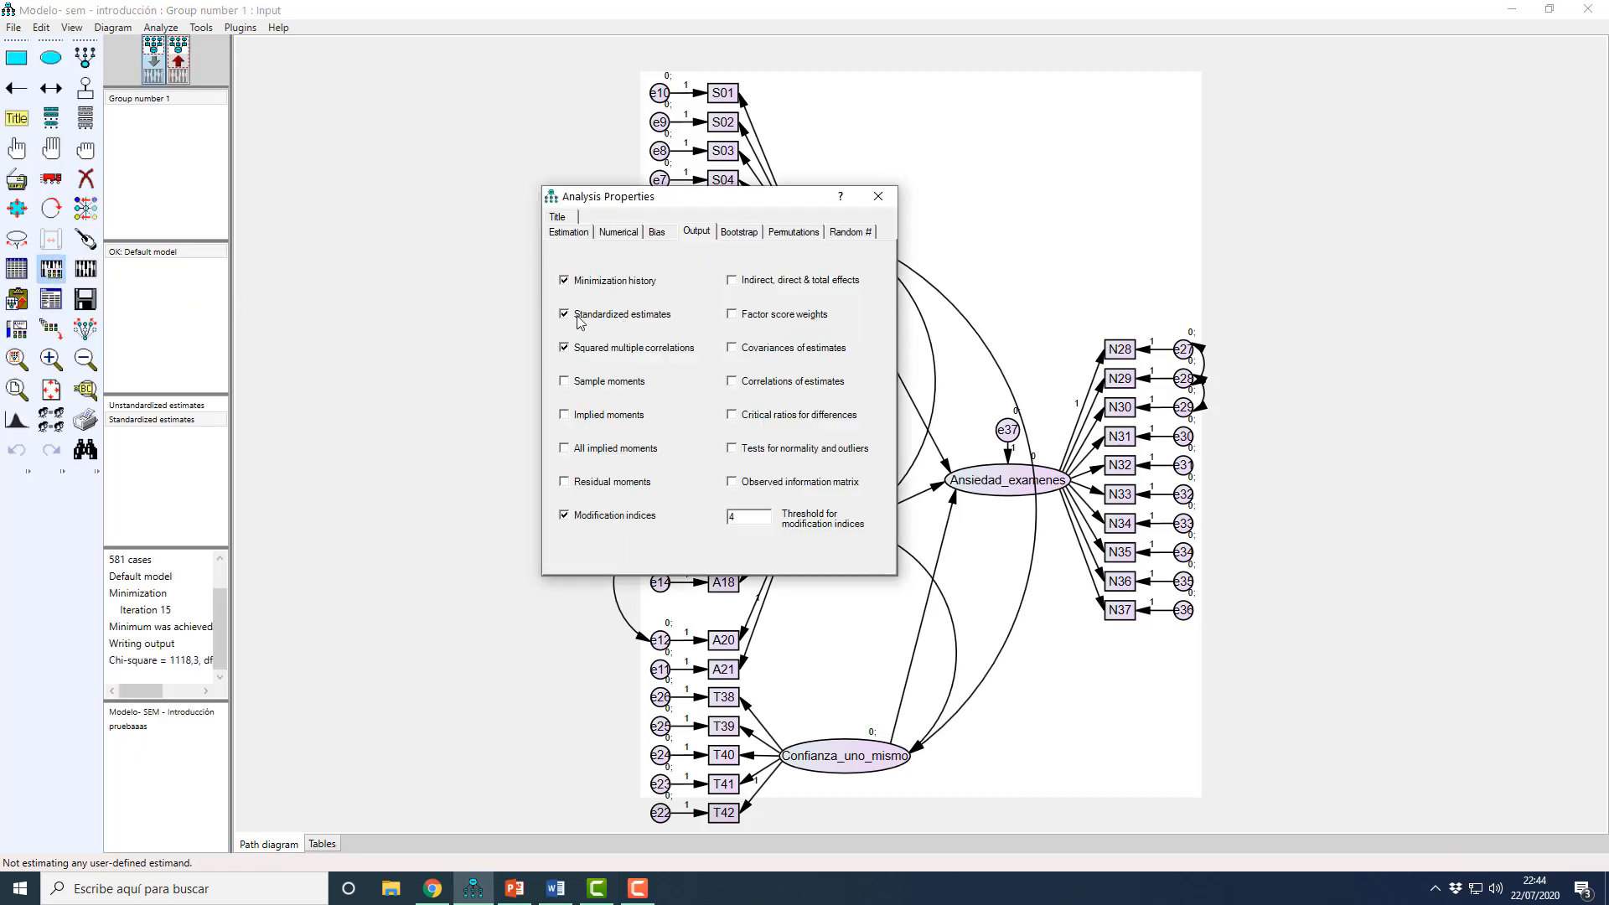
pyautogui.click(879, 196)
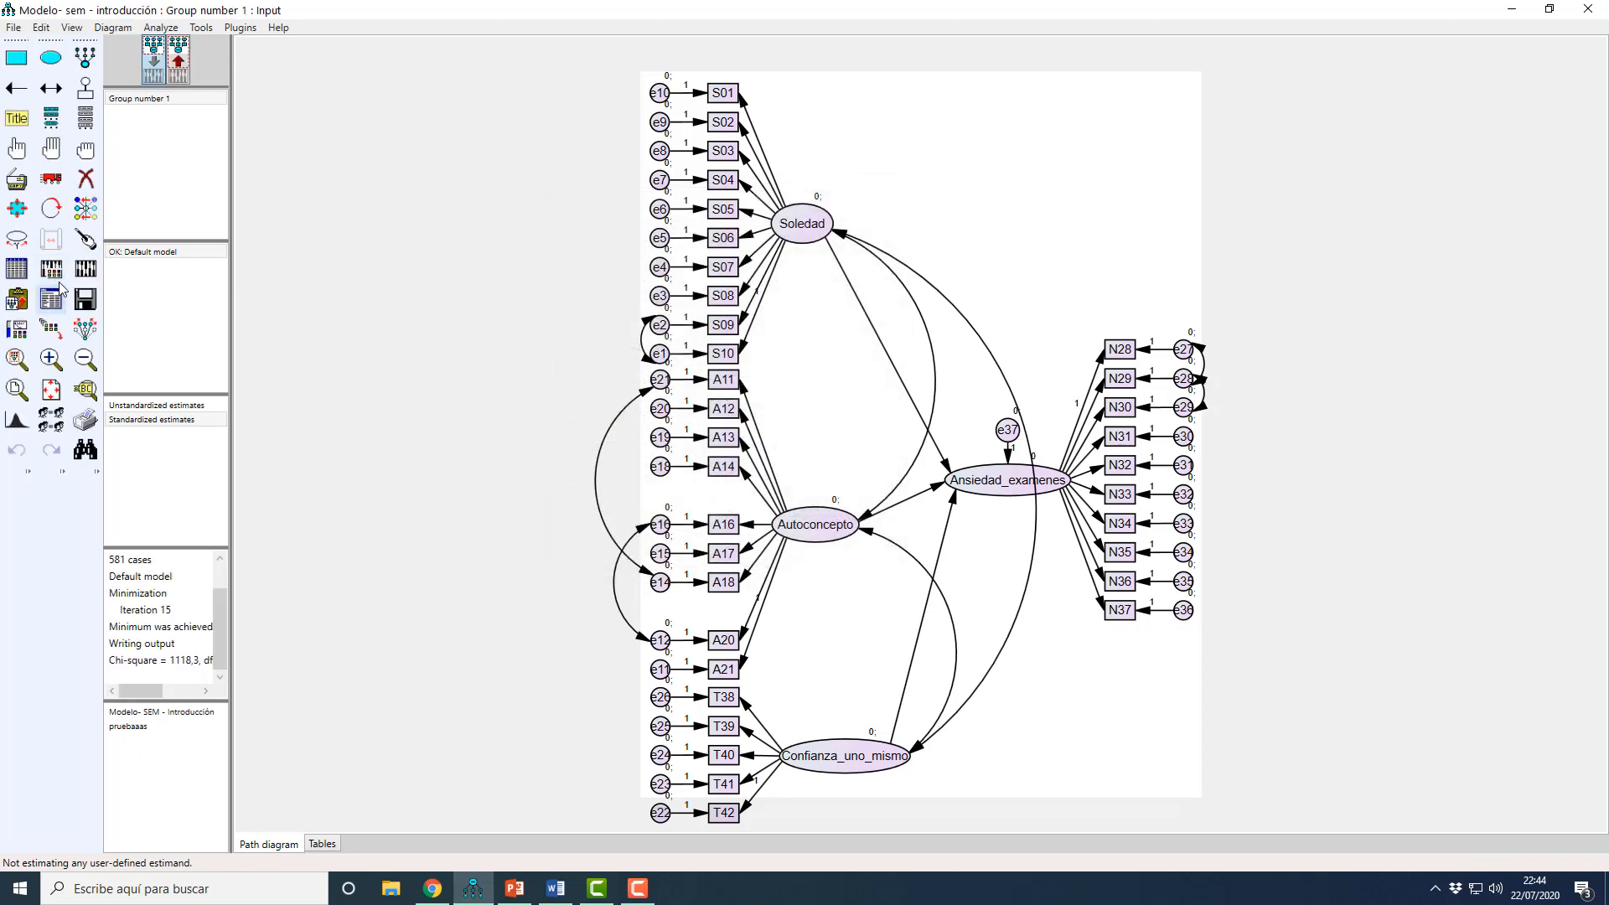
pyautogui.click(86, 270)
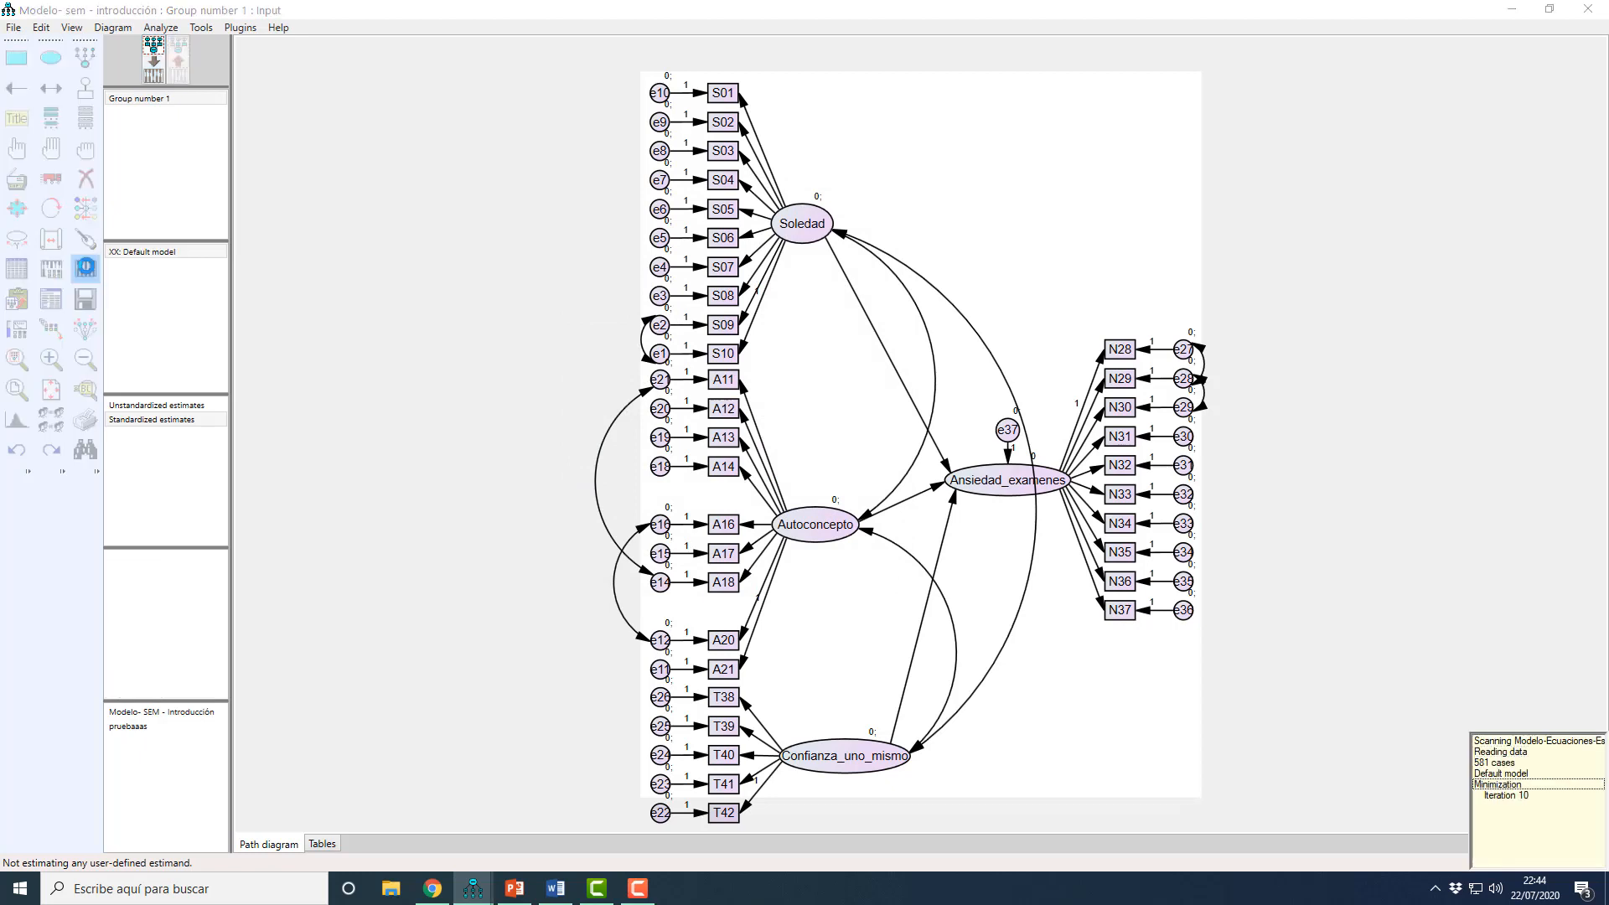
pyautogui.click(53, 308)
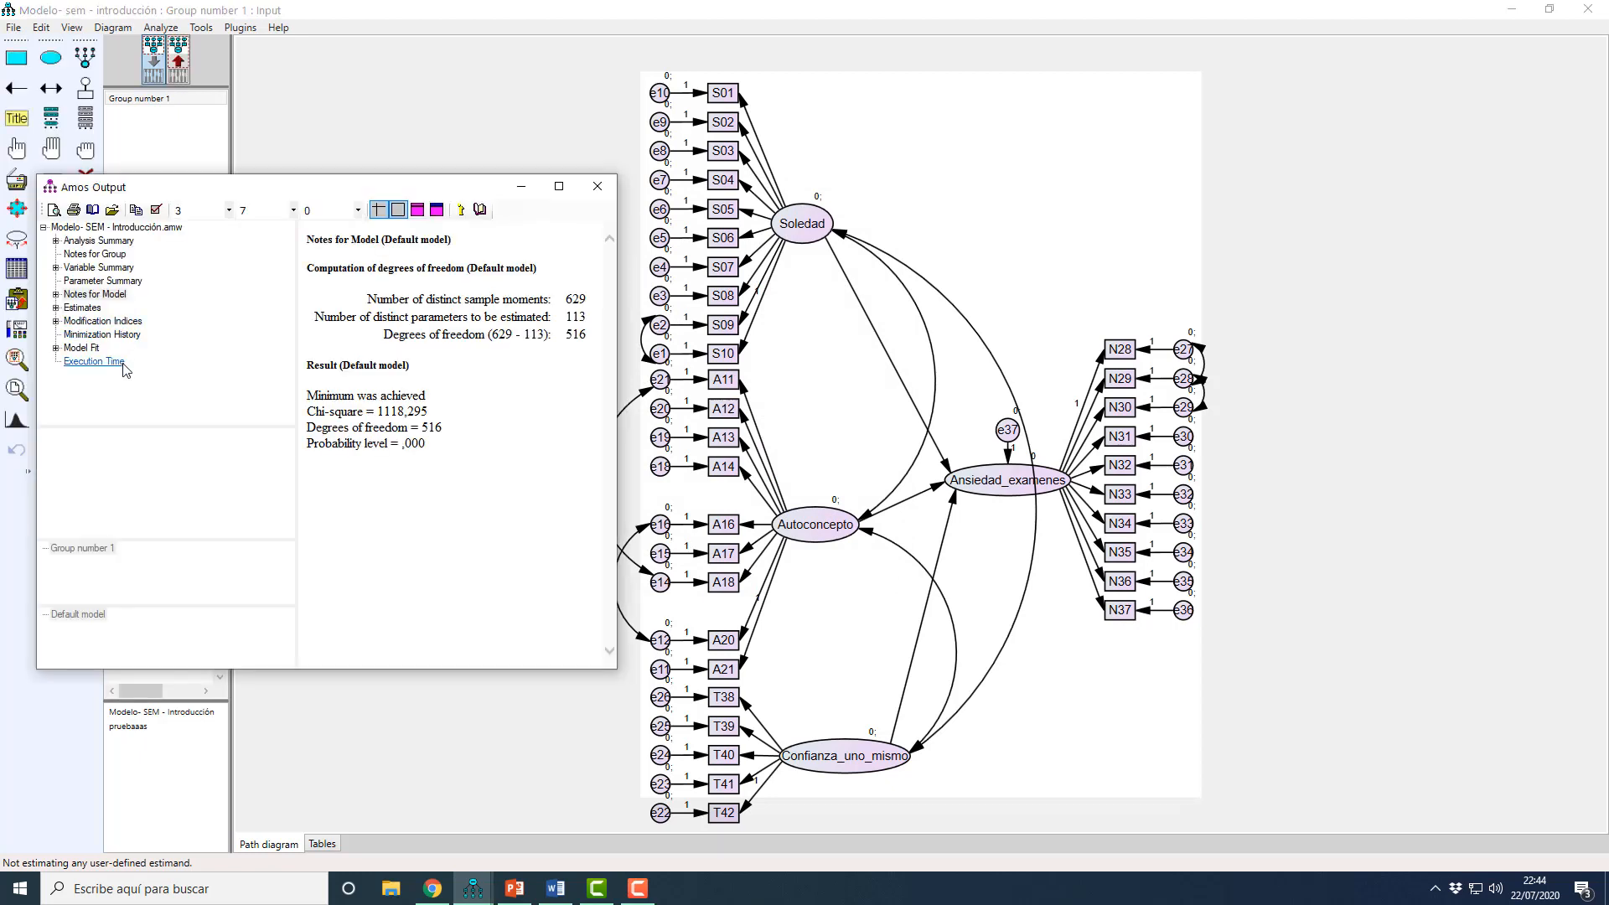
pyautogui.click(96, 323)
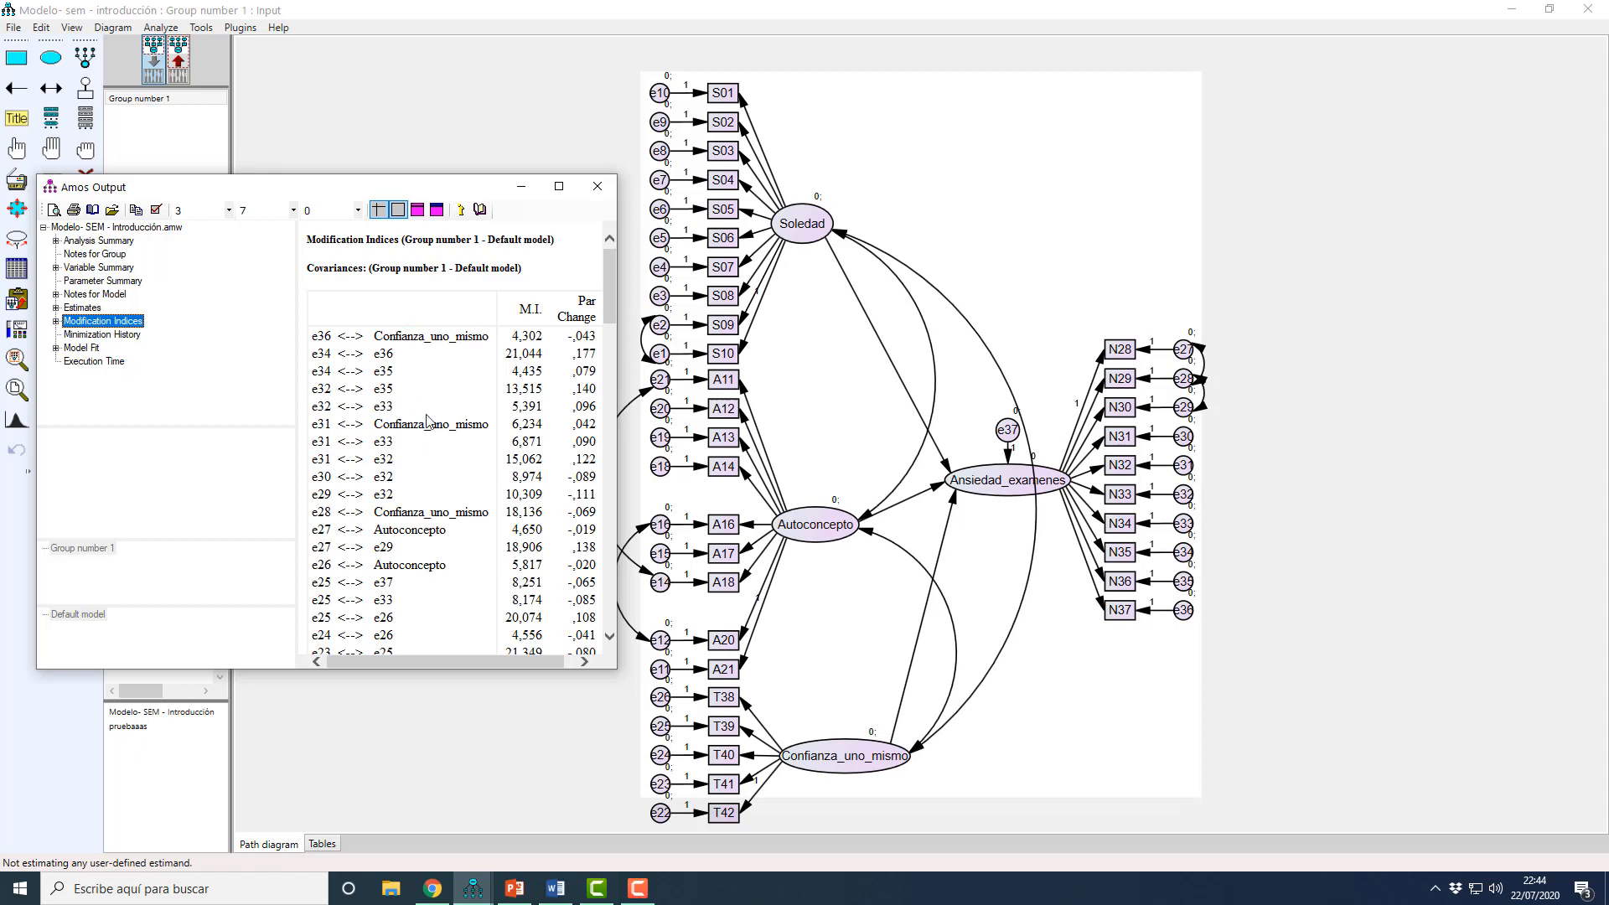
# Step: Review the covariance modification indices through the e1 error pairs and mark the e23–e25 row
pyautogui.scroll(-2, 465, 419)
pyautogui.scroll(-4, 512, 431)
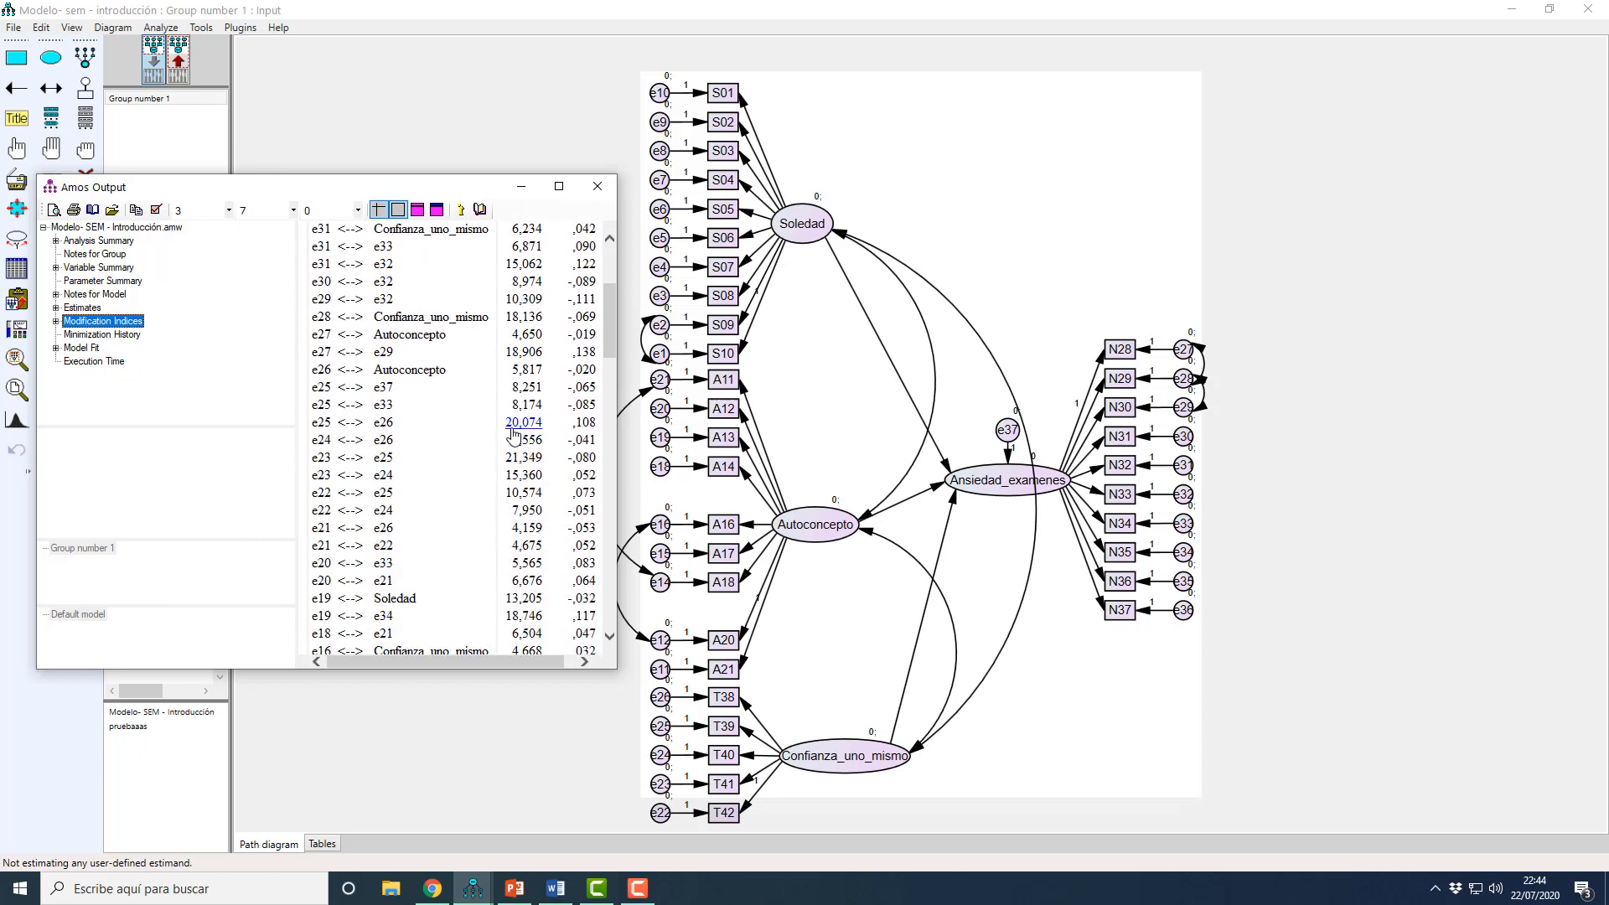
pyautogui.scroll(-8, 536, 452)
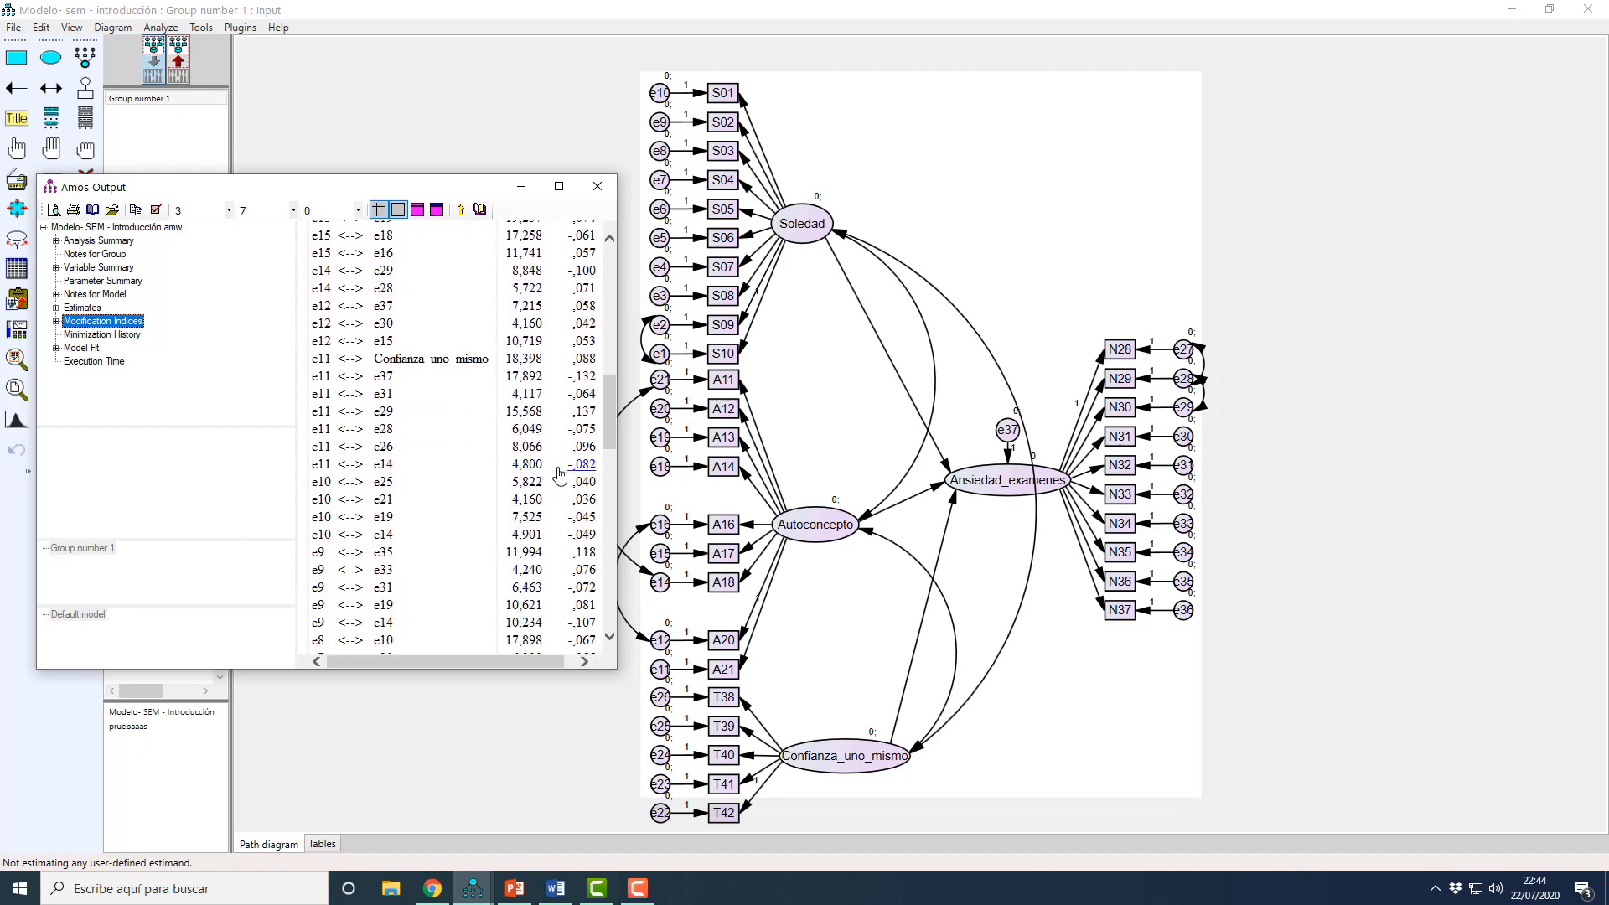
pyautogui.scroll(-6, 557, 473)
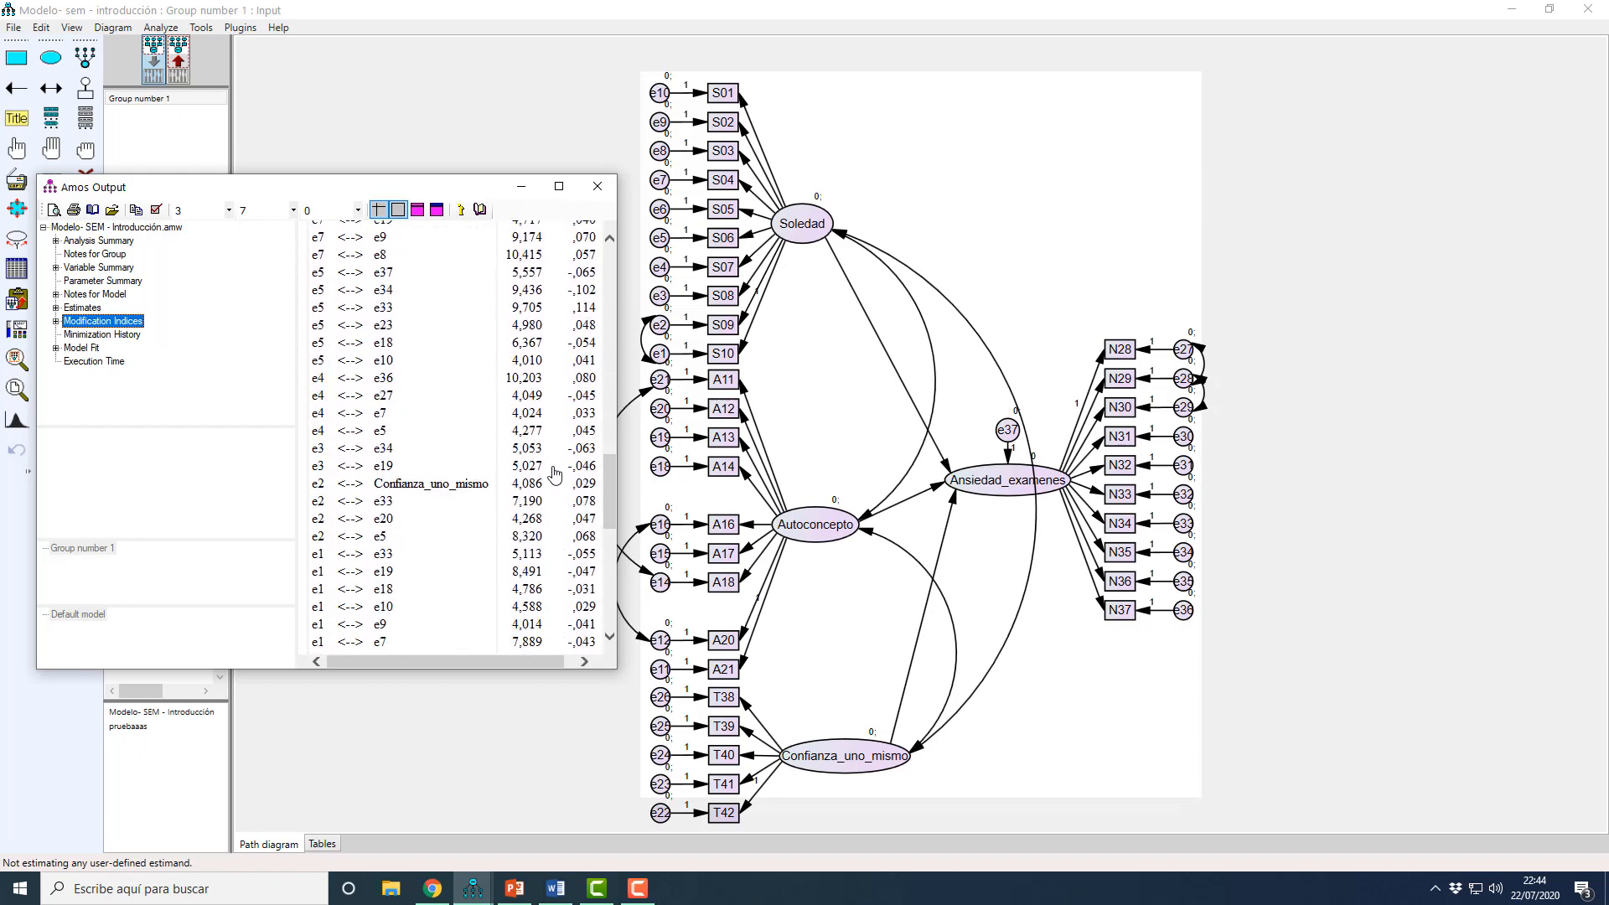
pyautogui.scroll(-3, 554, 475)
pyautogui.scroll(12, 553, 476)
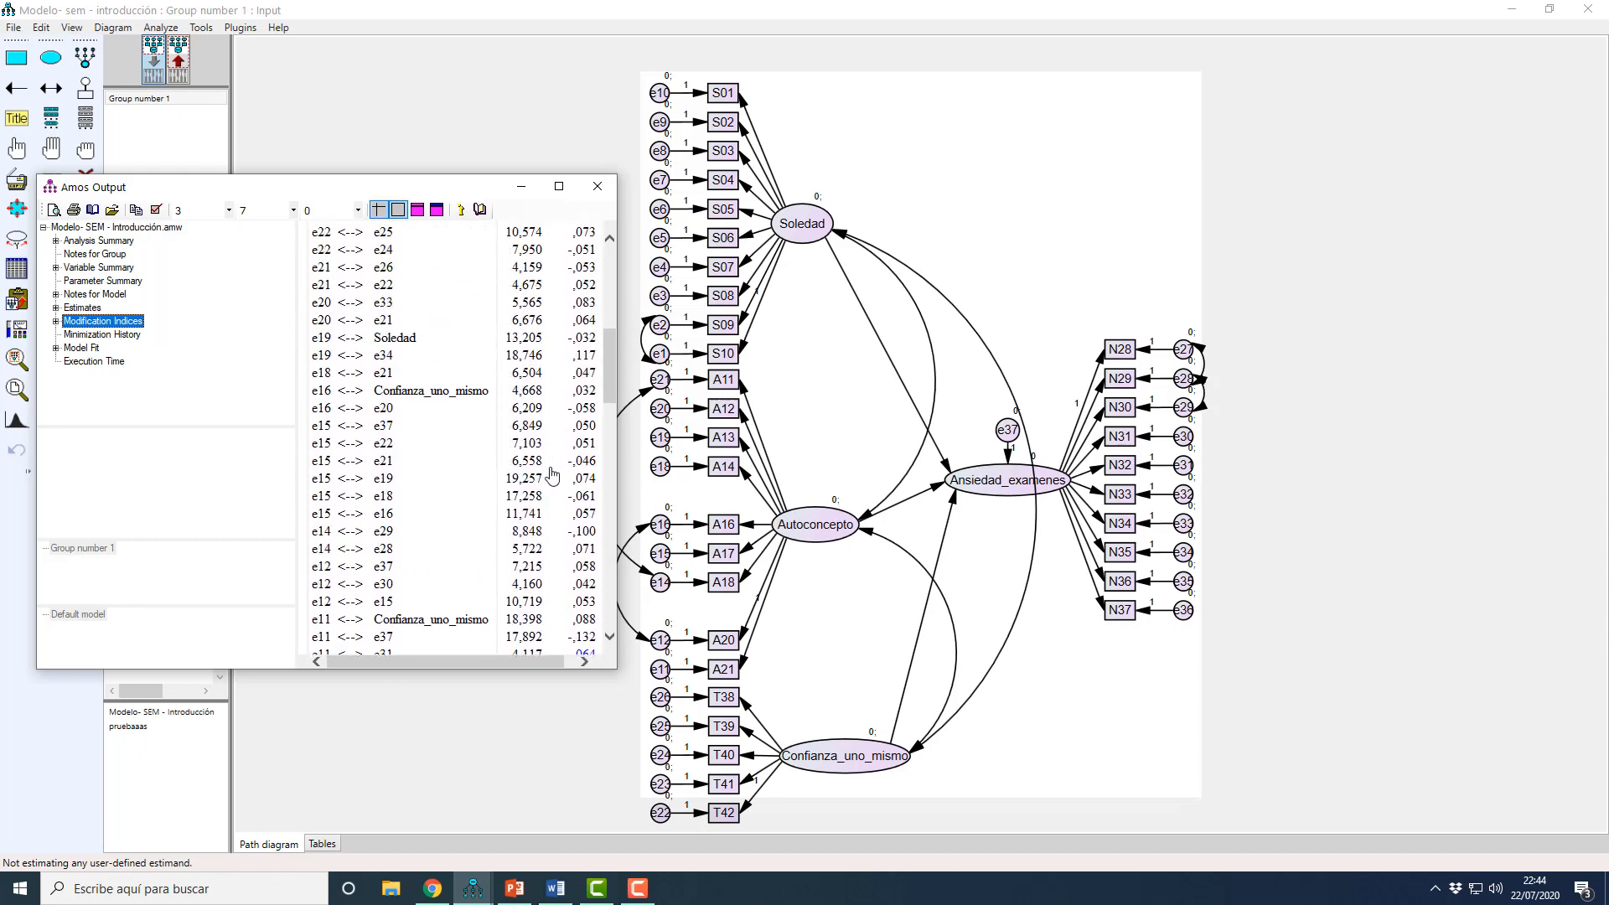
pyautogui.scroll(3, 553, 475)
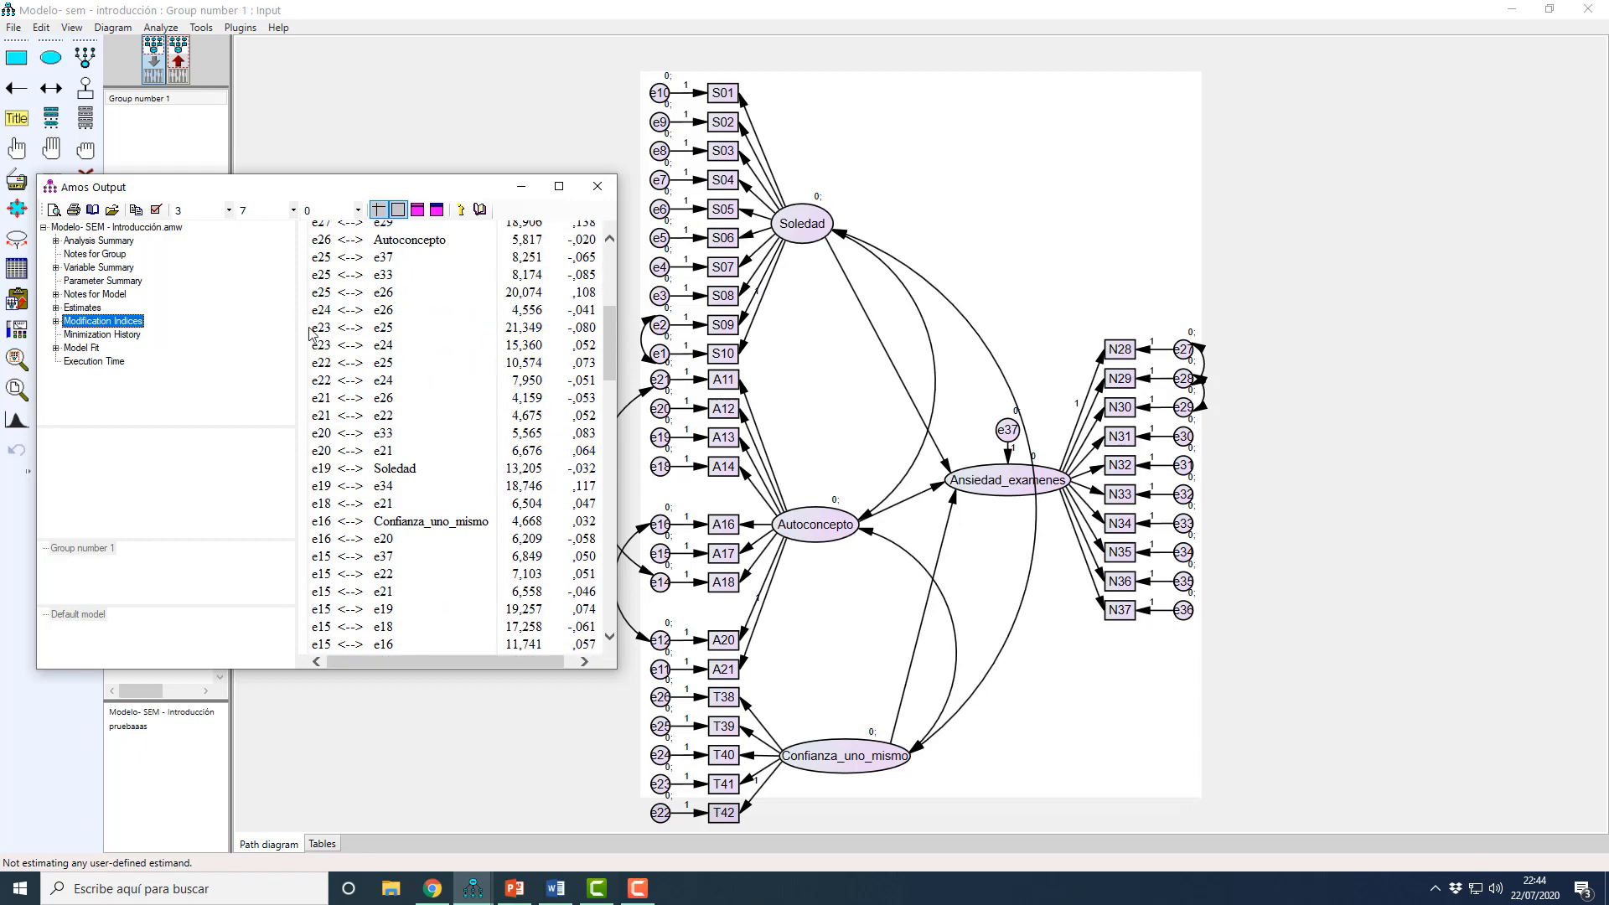
pyautogui.moveTo(315, 331); pyautogui.dragTo(390, 332)
pyautogui.scroll(6, 473, 287)
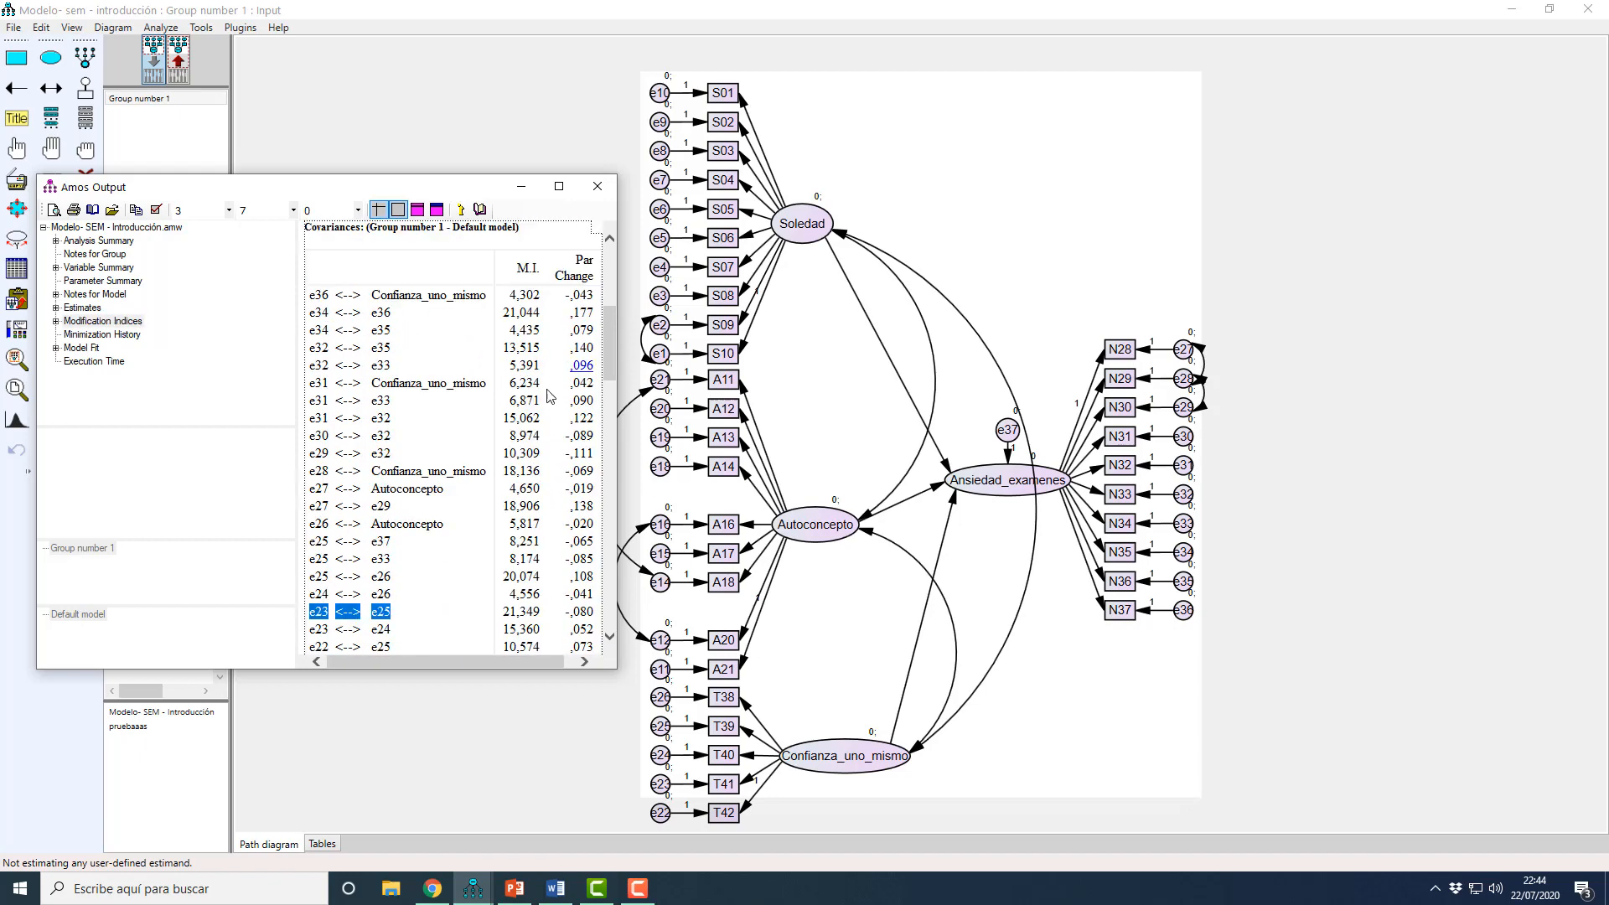
# Step: Draw a covariance between errors e23 and e25 in the input model
pyautogui.click(521, 186)
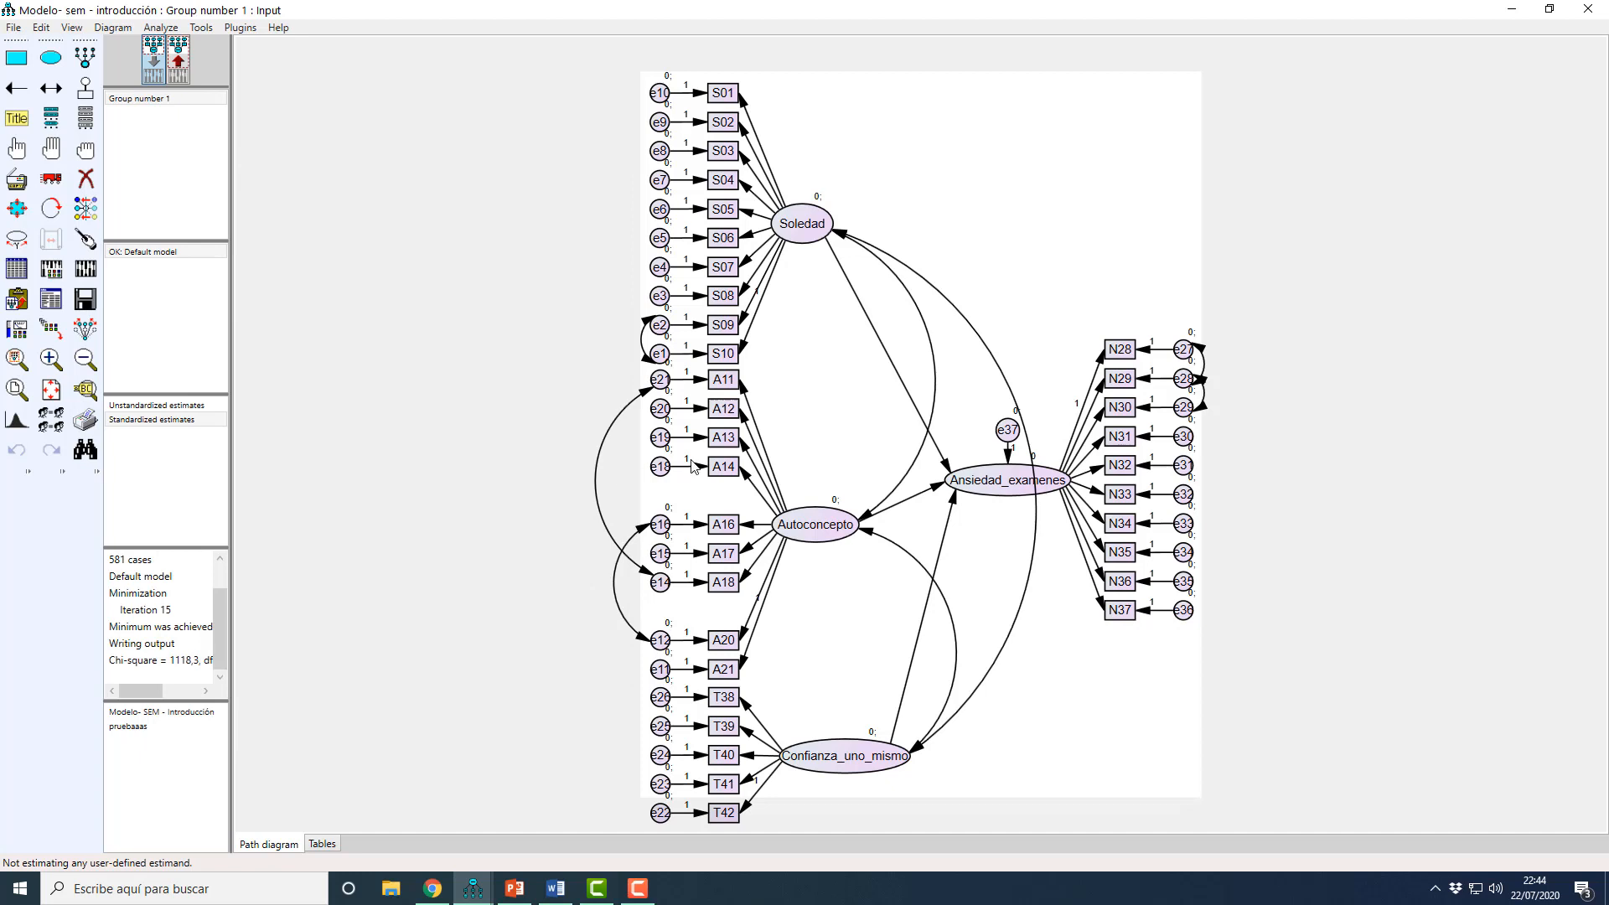
pyautogui.scroll(-1, 704, 629)
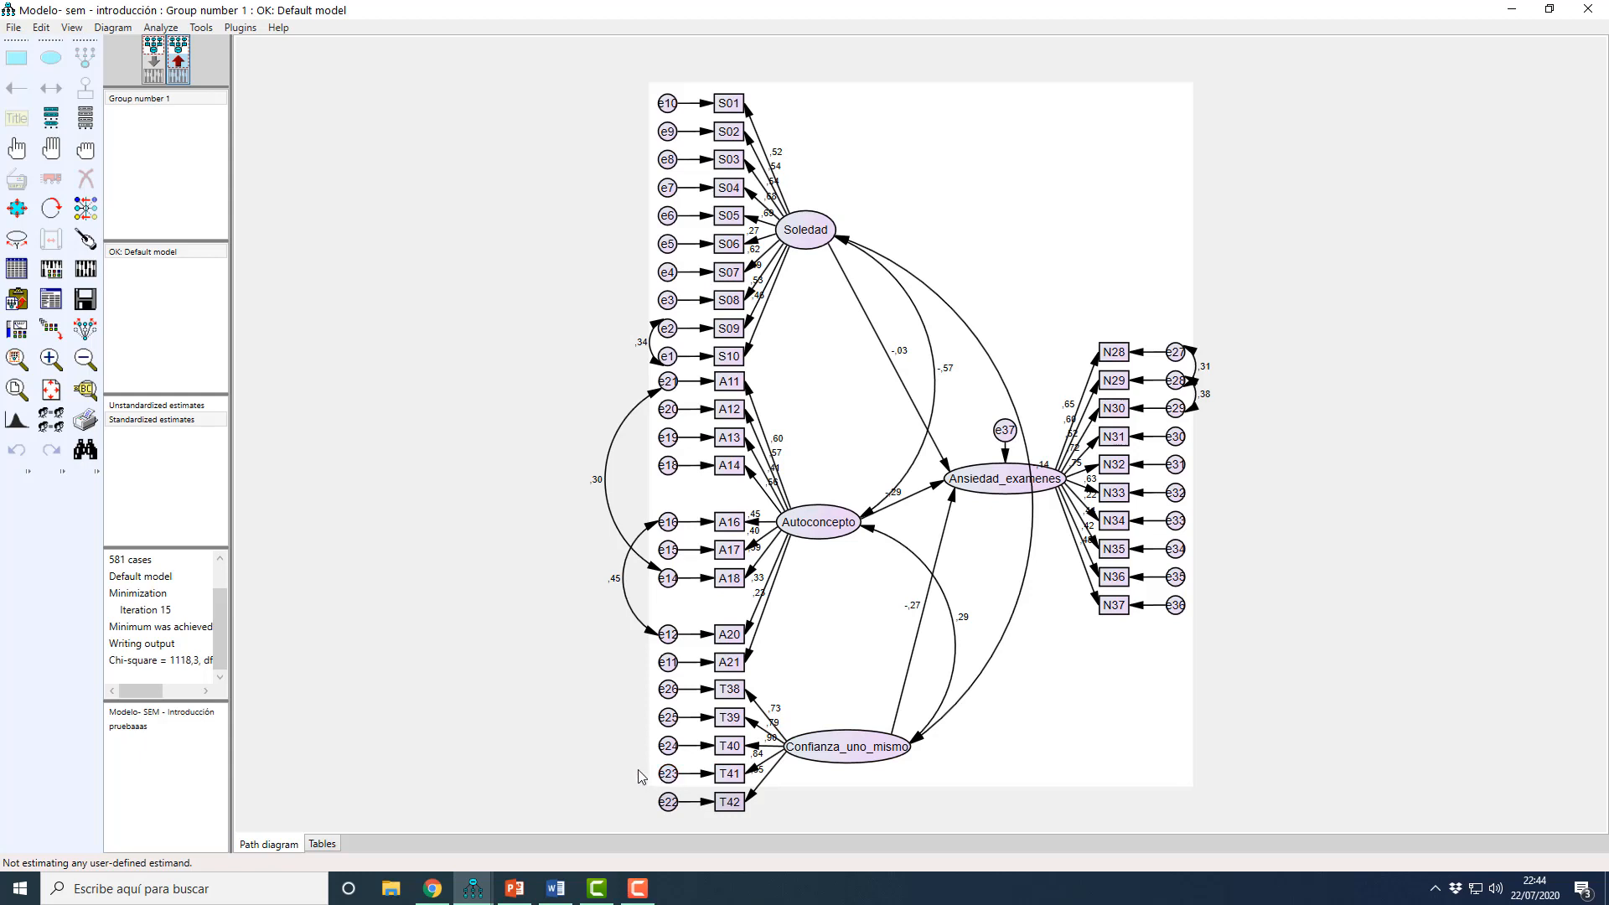
pyautogui.click(156, 78)
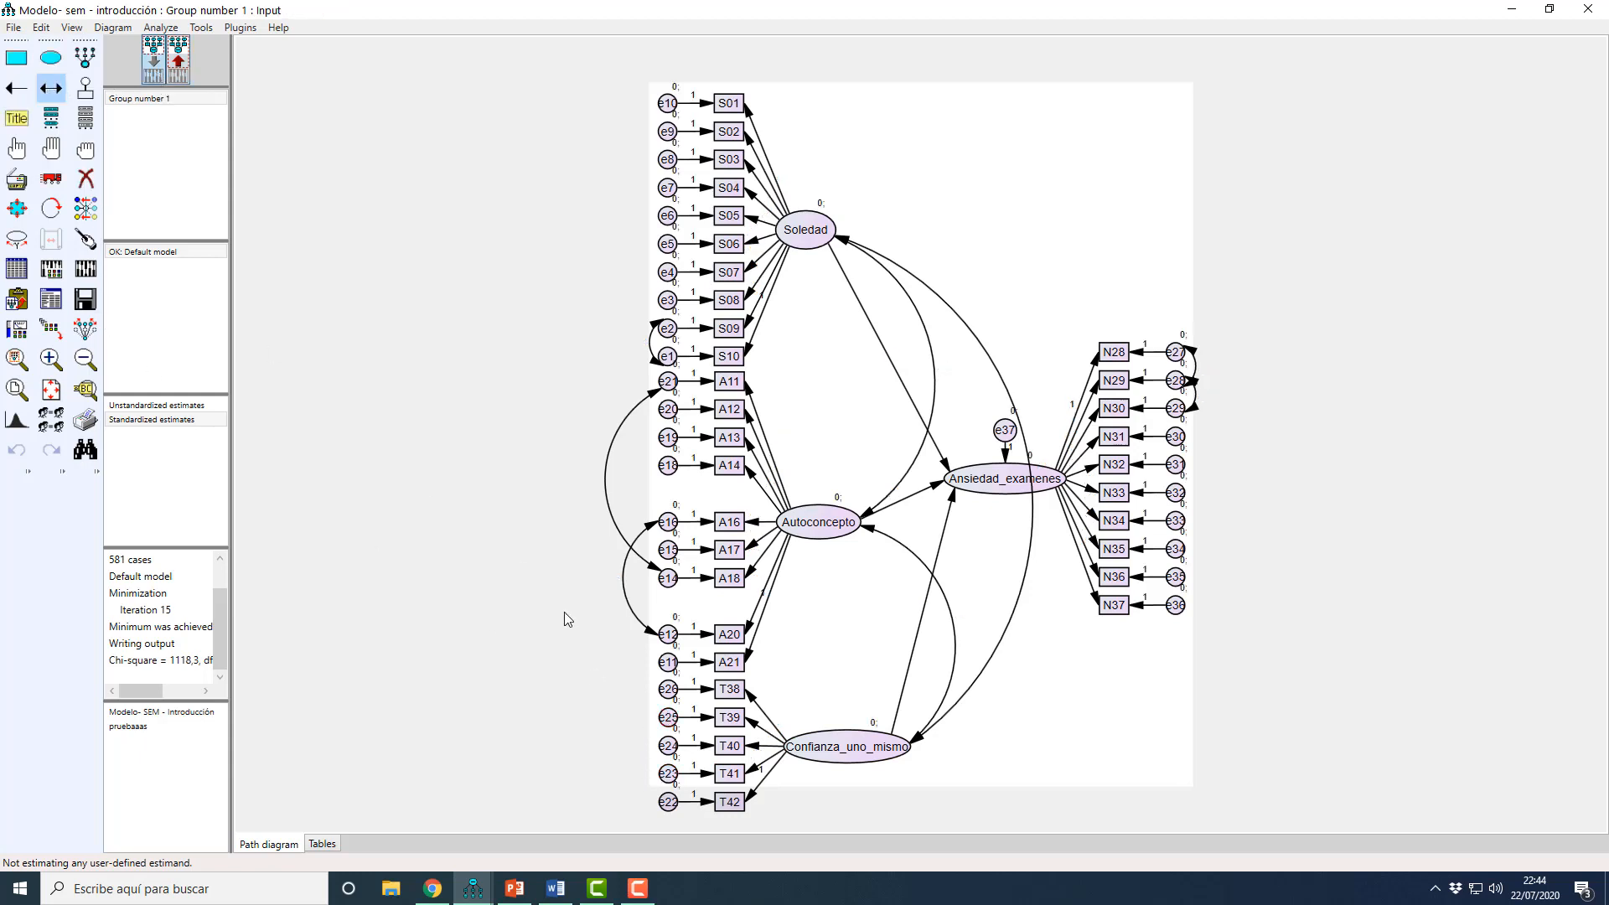
pyautogui.moveTo(668, 773); pyautogui.dragTo(667, 720)
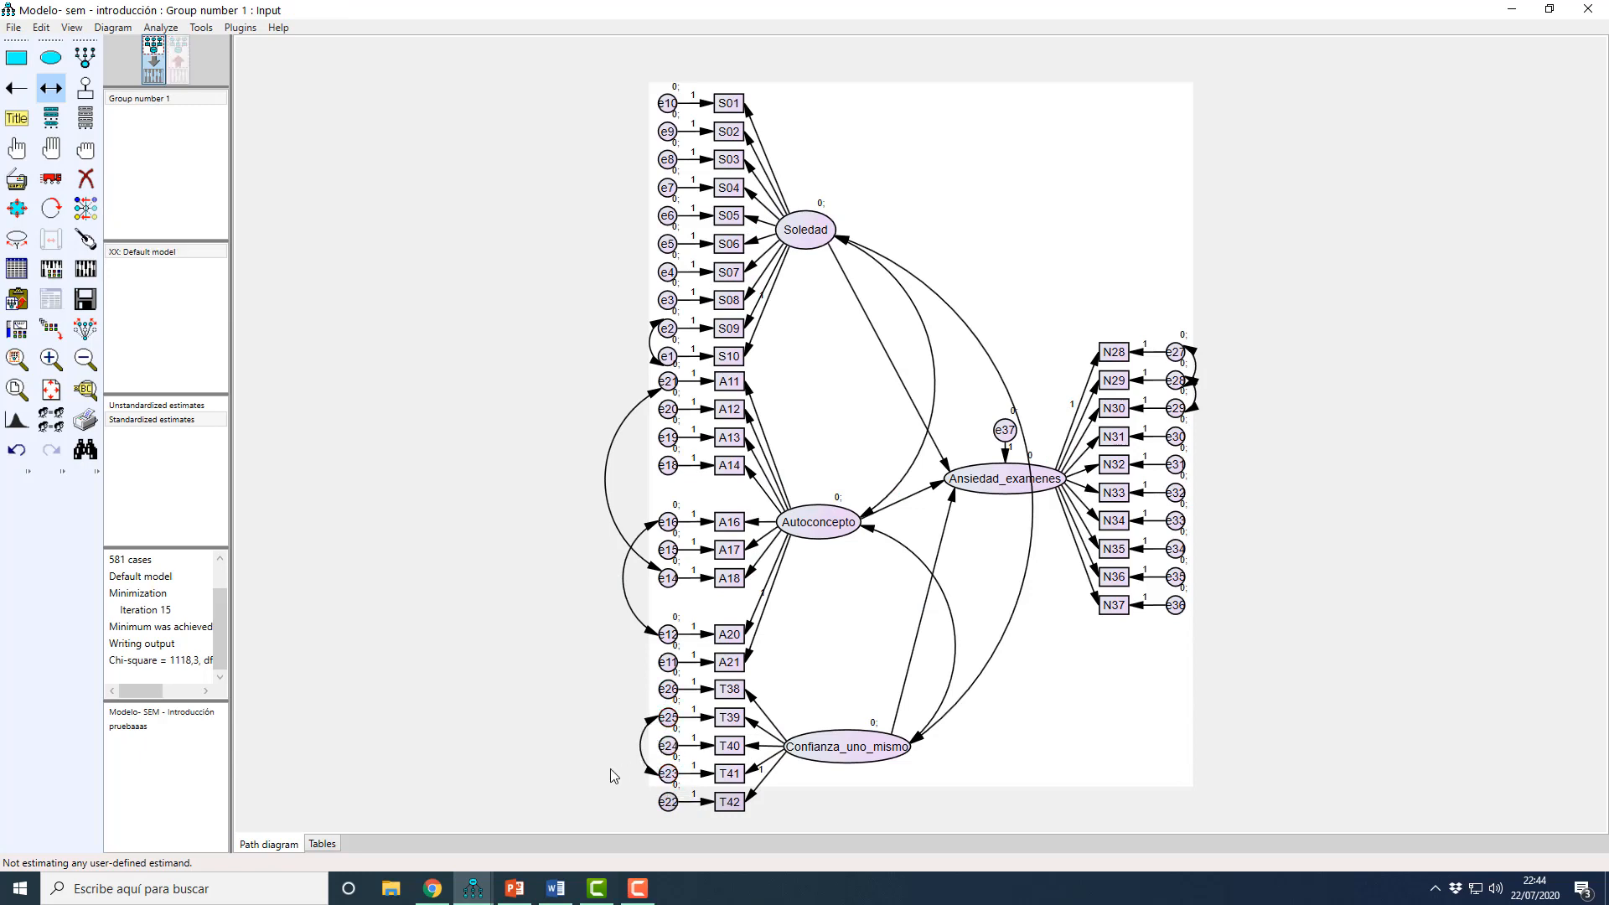
# Step: Recalculate the estimates with the e23–e25 covariance and open the Modification Indices in the text output
pyautogui.click(53, 274)
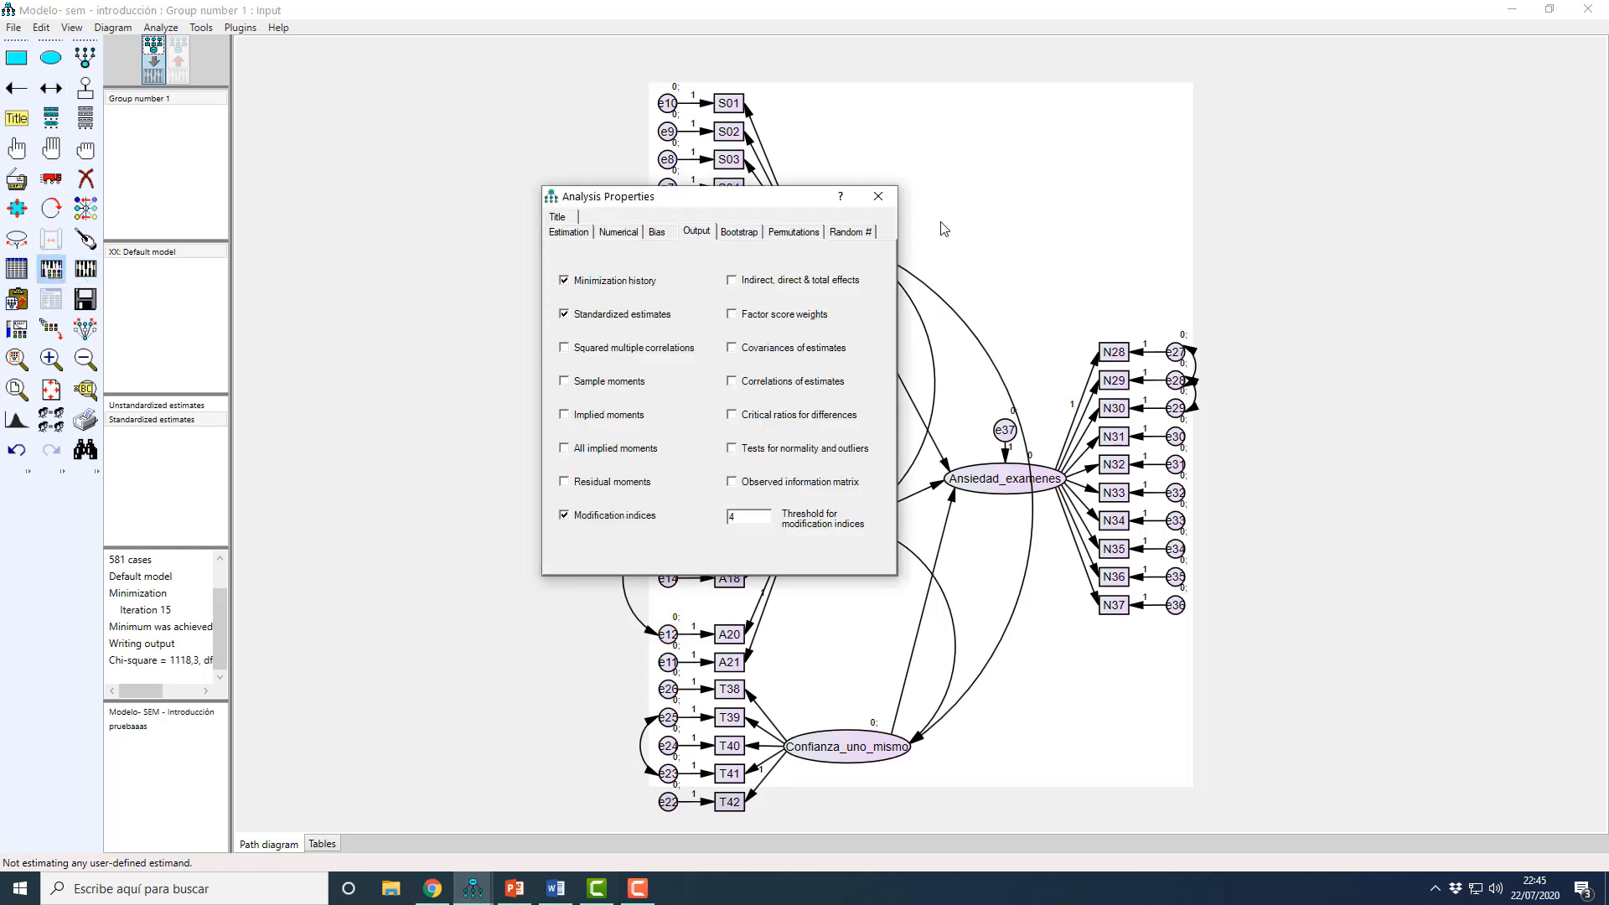
pyautogui.click(885, 202)
pyautogui.click(86, 271)
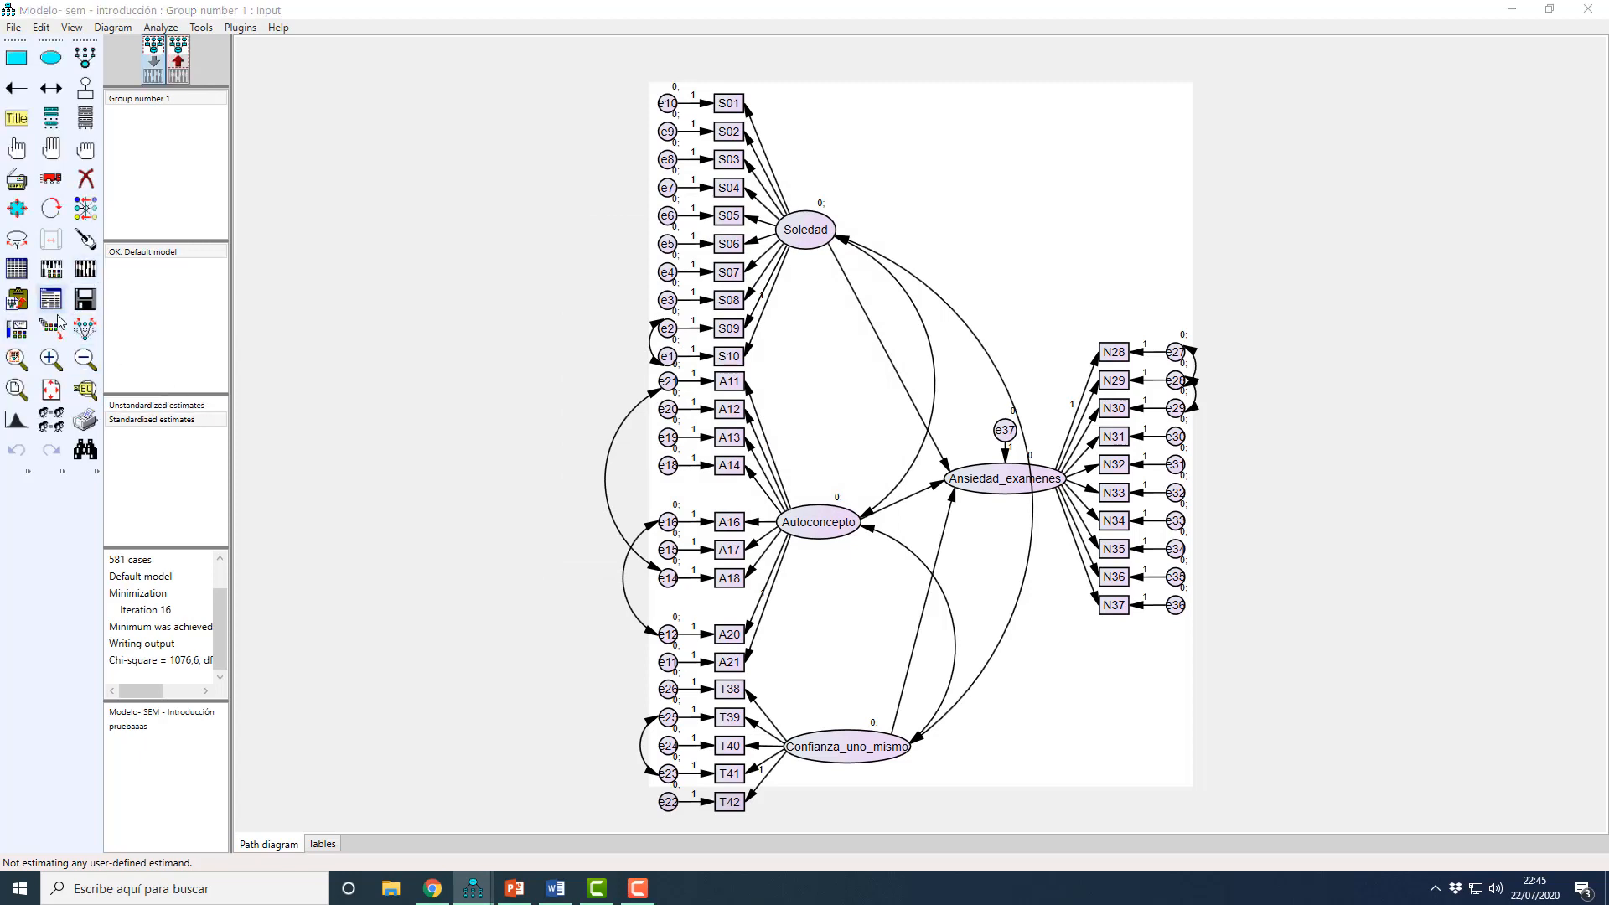
pyautogui.moveTo(473, 887)
pyautogui.click(508, 848)
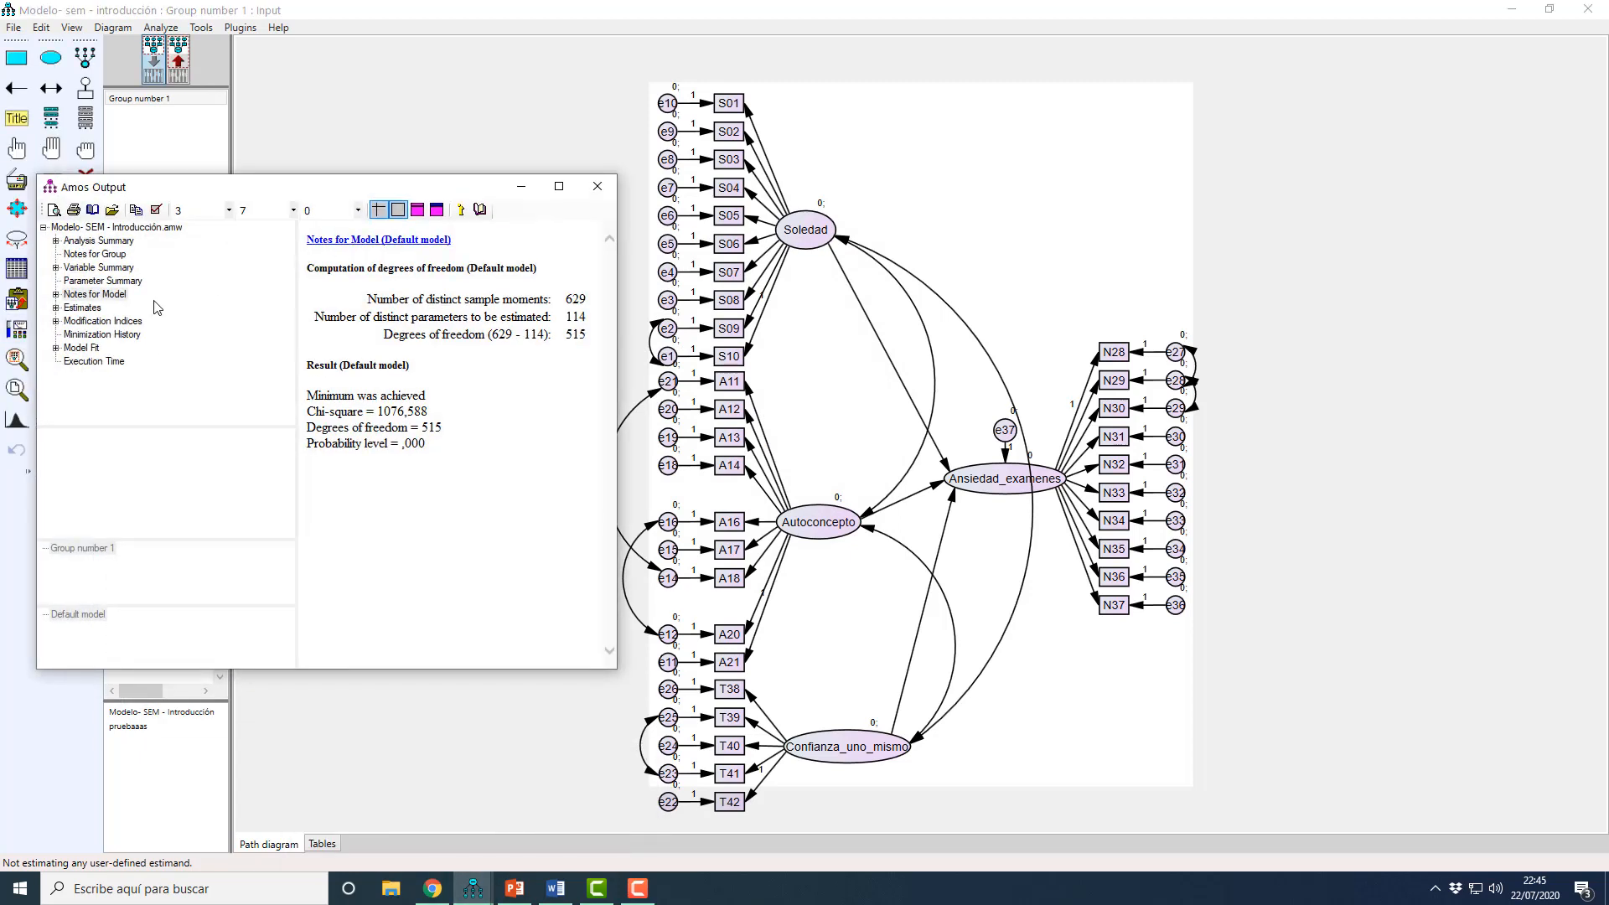
pyautogui.click(83, 324)
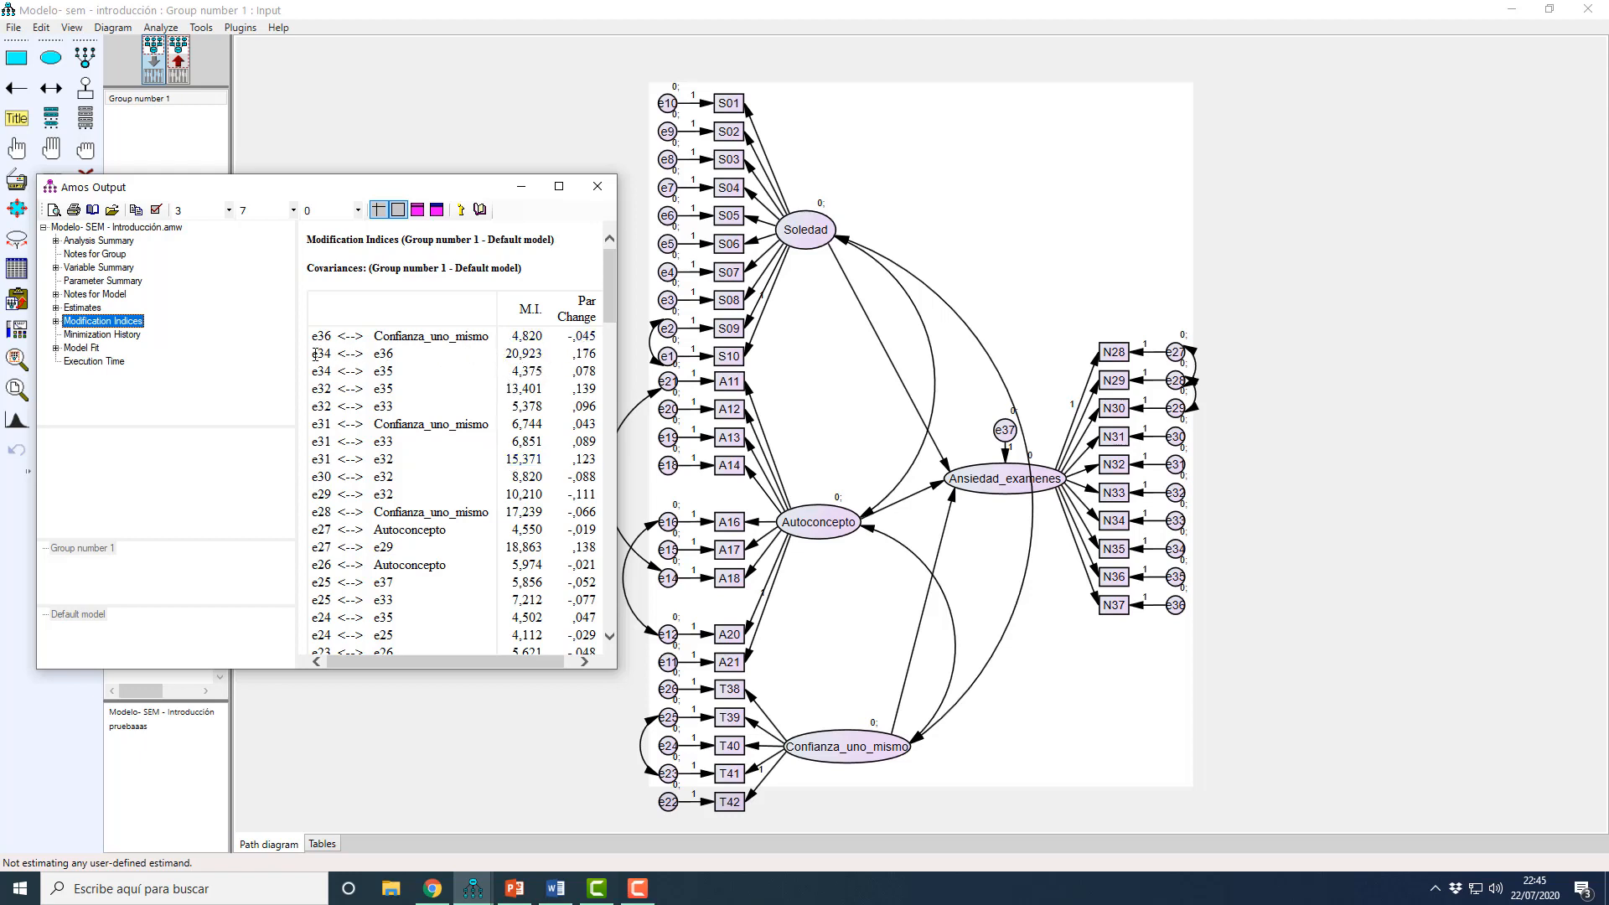
# Step: Mark the e34–e36 row and review the covariance modification indices through the e1 error pairs, closing the output when finished
pyautogui.moveTo(312, 360); pyautogui.dragTo(390, 354)
pyautogui.scroll(-1, 390, 354)
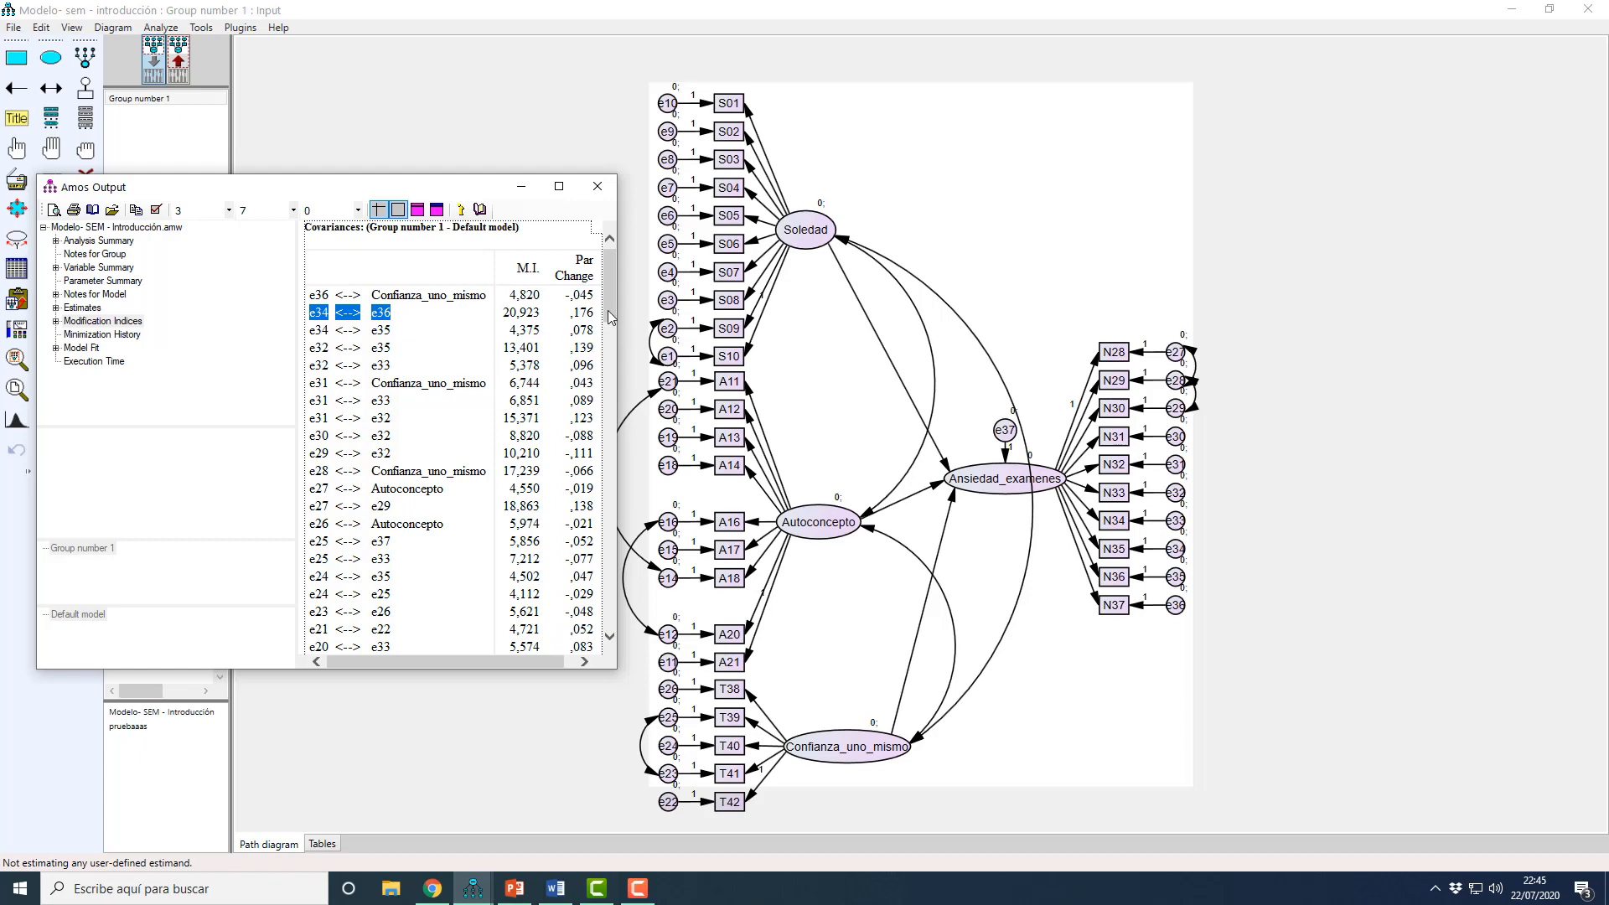
pyautogui.moveTo(611, 314); pyautogui.dragTo(619, 430)
pyautogui.scroll(-5, 518, 498)
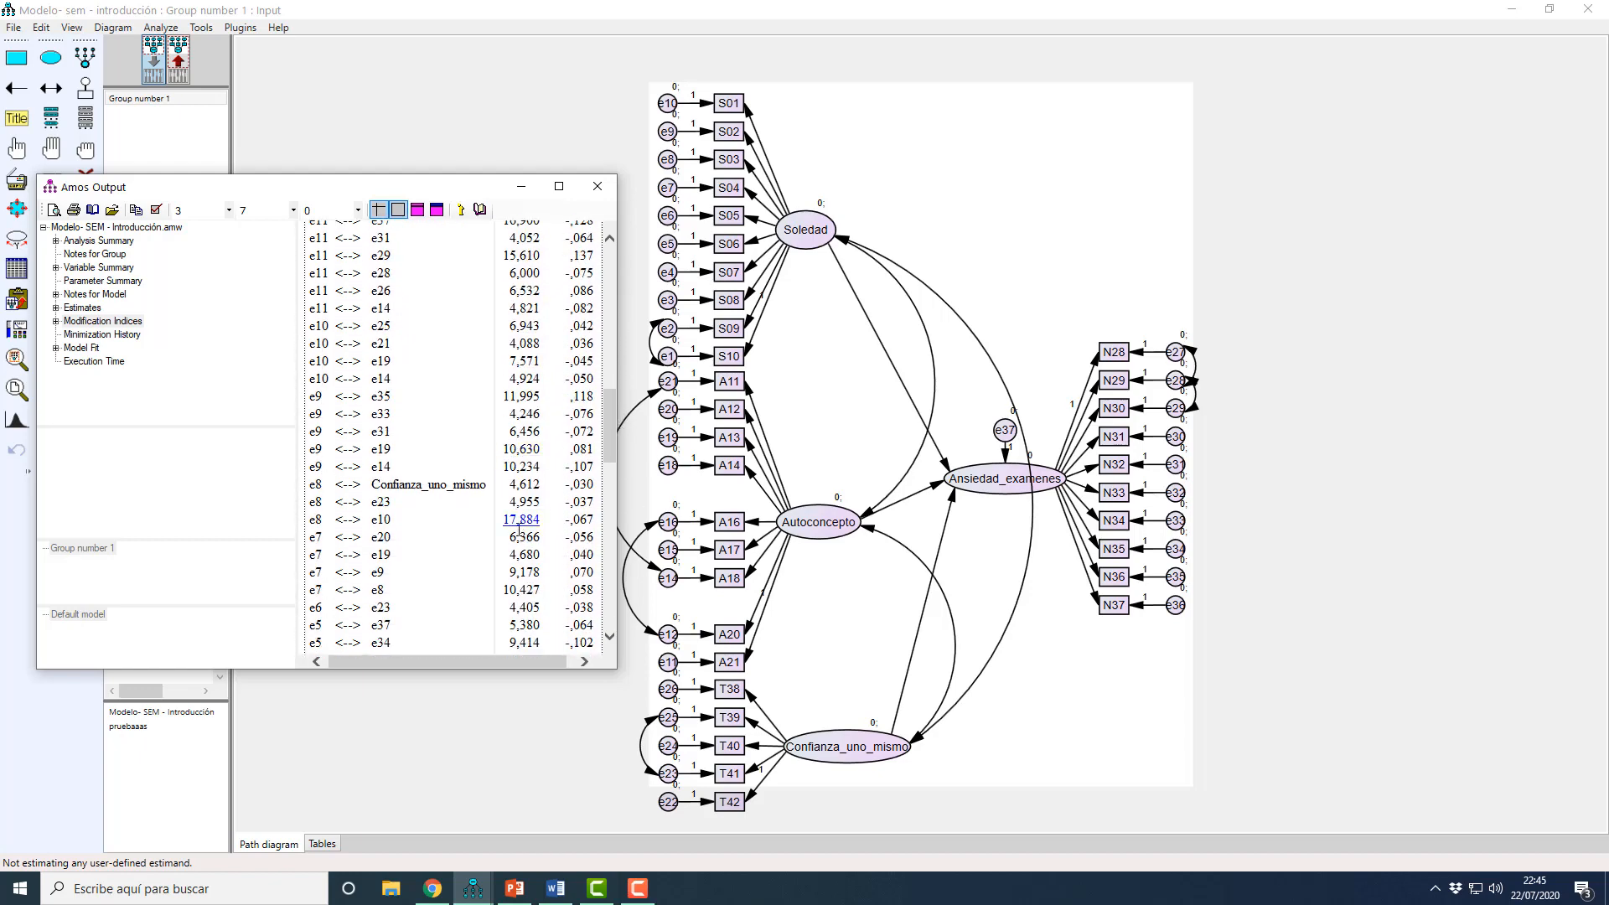
pyautogui.scroll(-5, 514, 500)
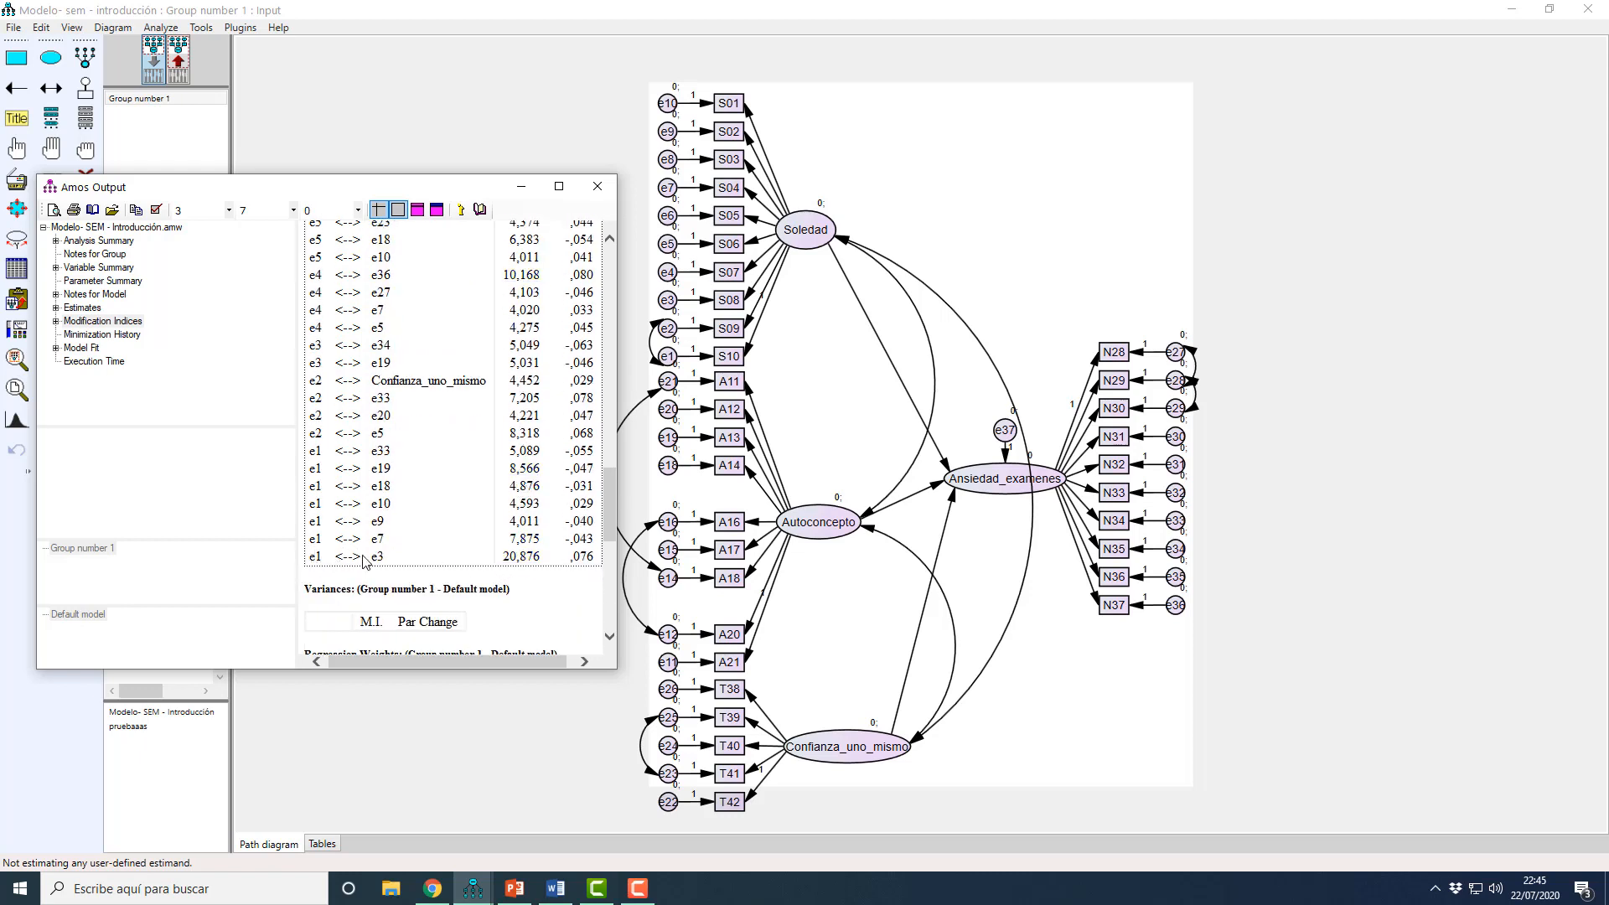
pyautogui.click(604, 189)
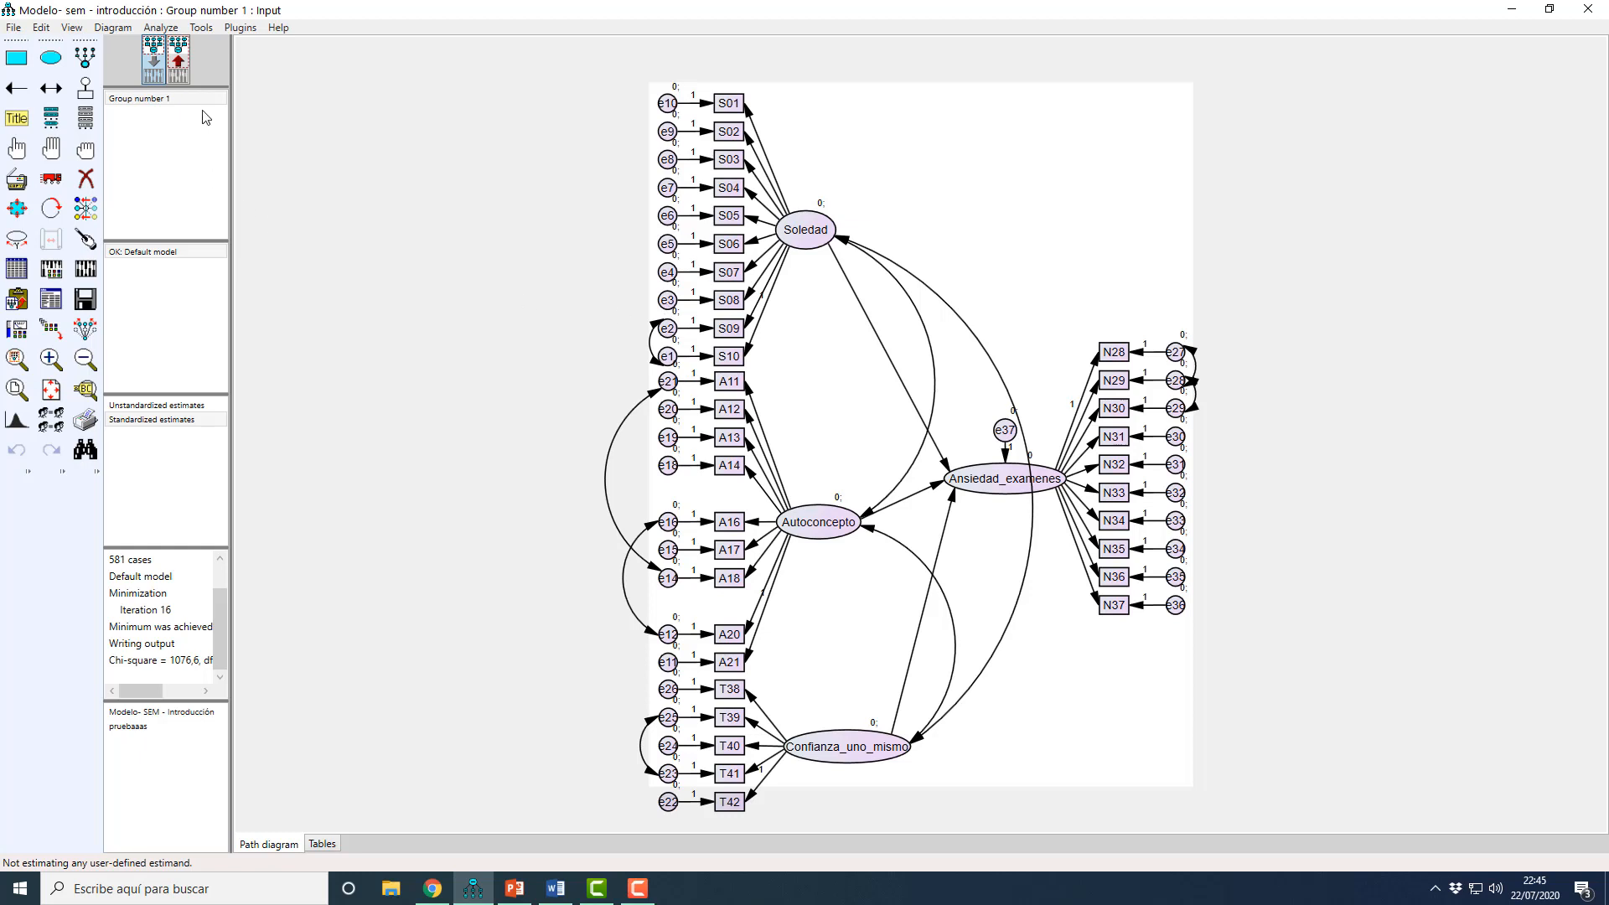
# Step: Show the estimates on the path diagram and open the Standardized Regression Weights in the text output
pyautogui.click(186, 76)
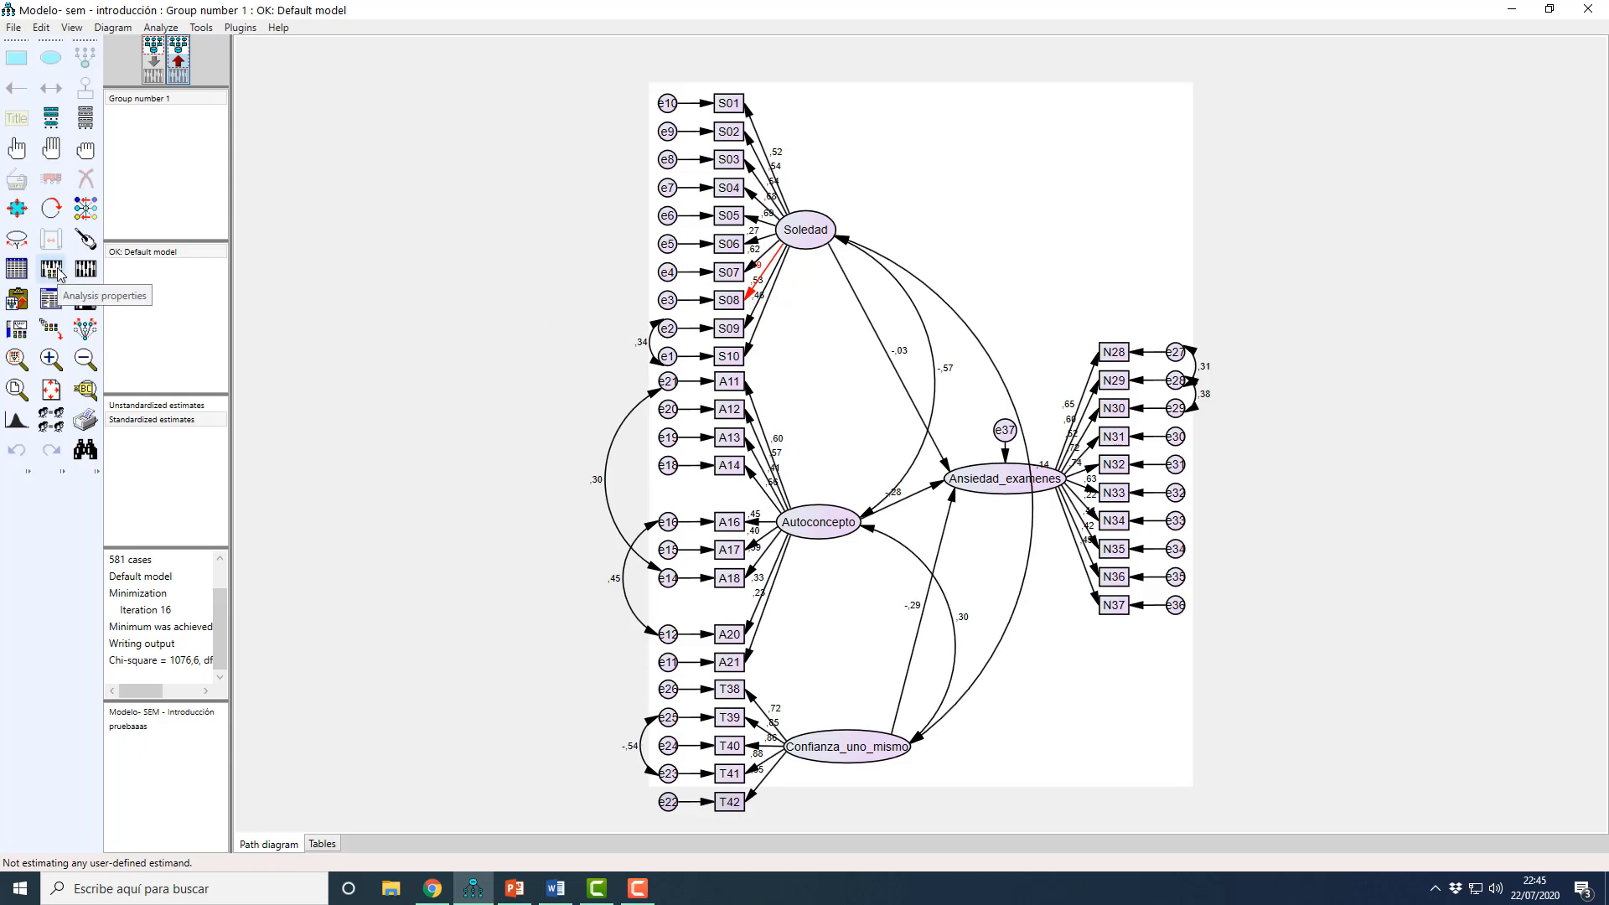
pyautogui.click(51, 300)
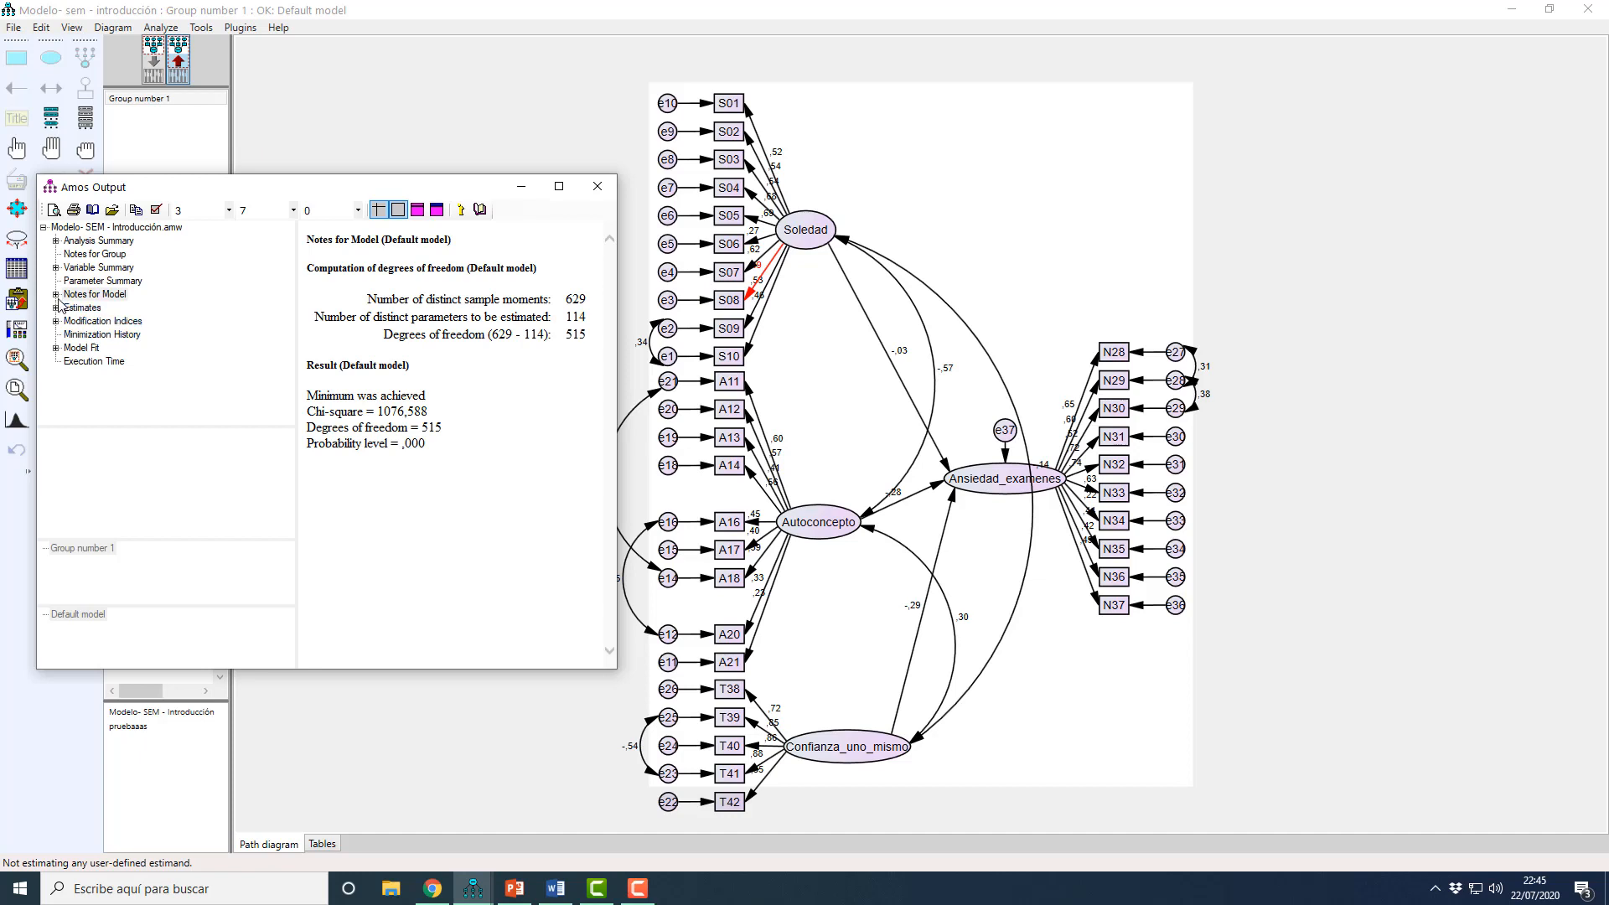
pyautogui.click(57, 309)
pyautogui.click(69, 321)
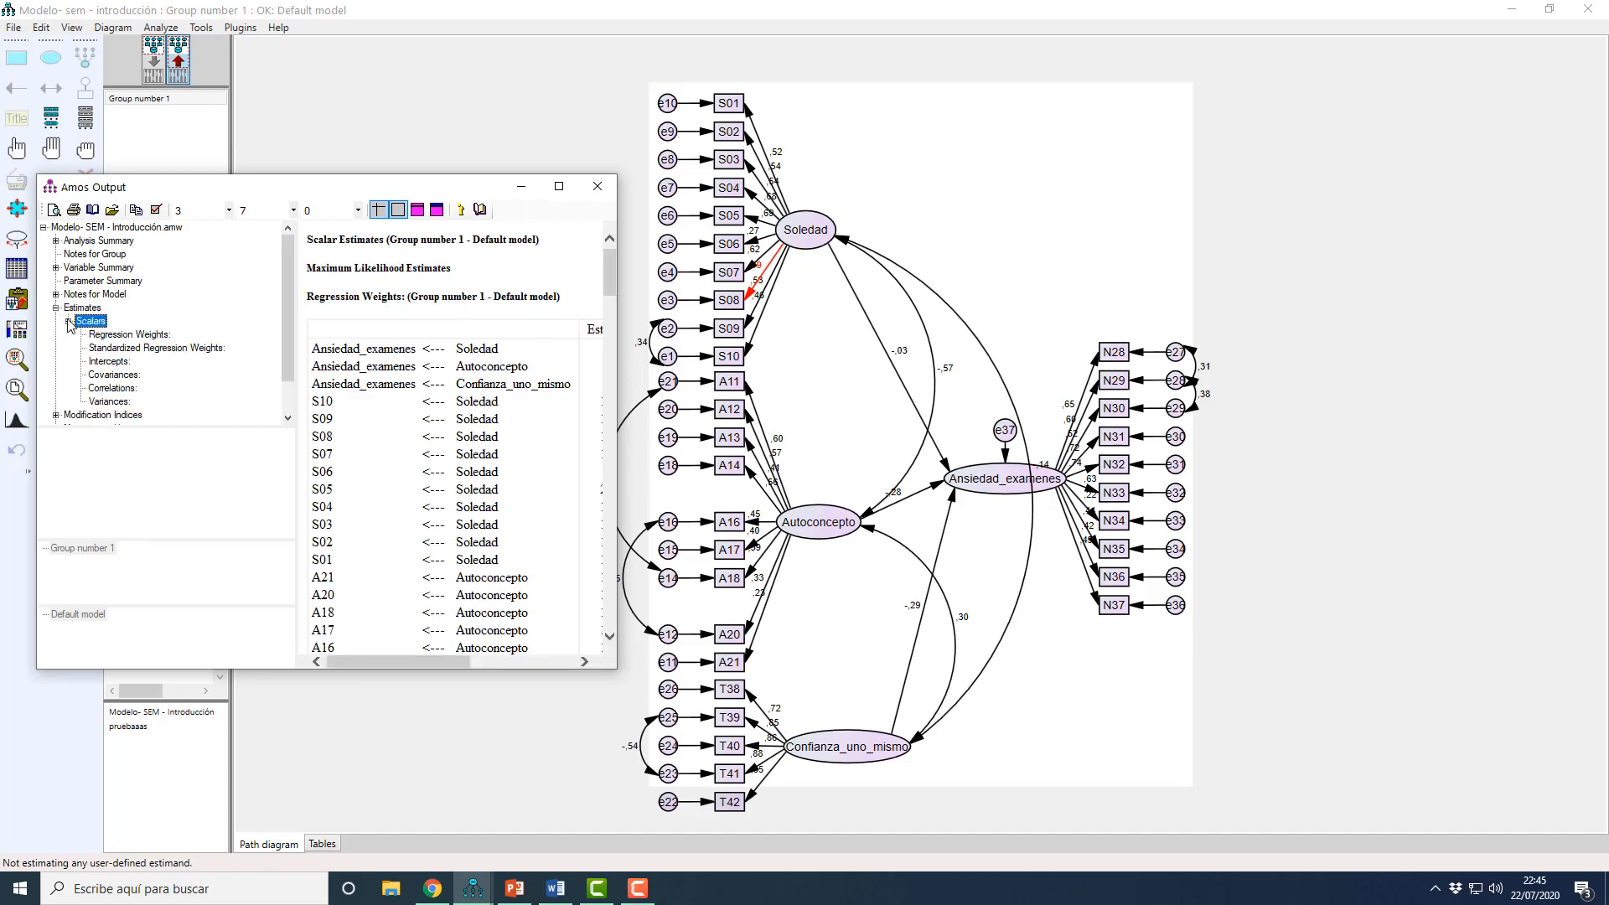
pyautogui.click(156, 348)
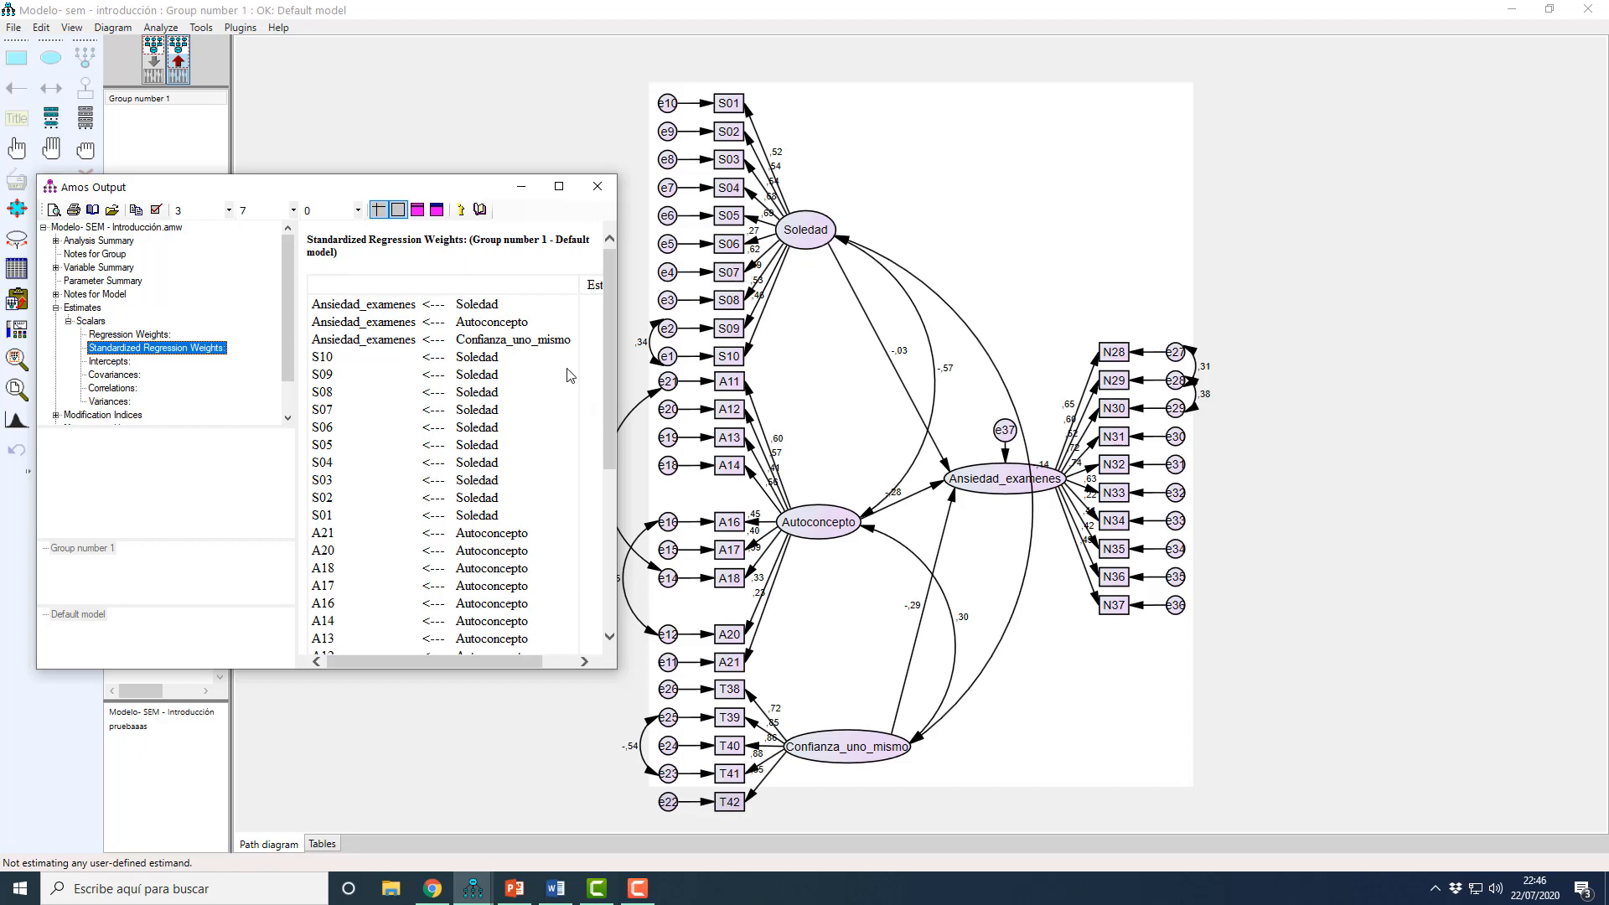
# Step: Widen the output window to show the Estimate column and mark the S08 standardized regression weight row
pyautogui.click(319, 397)
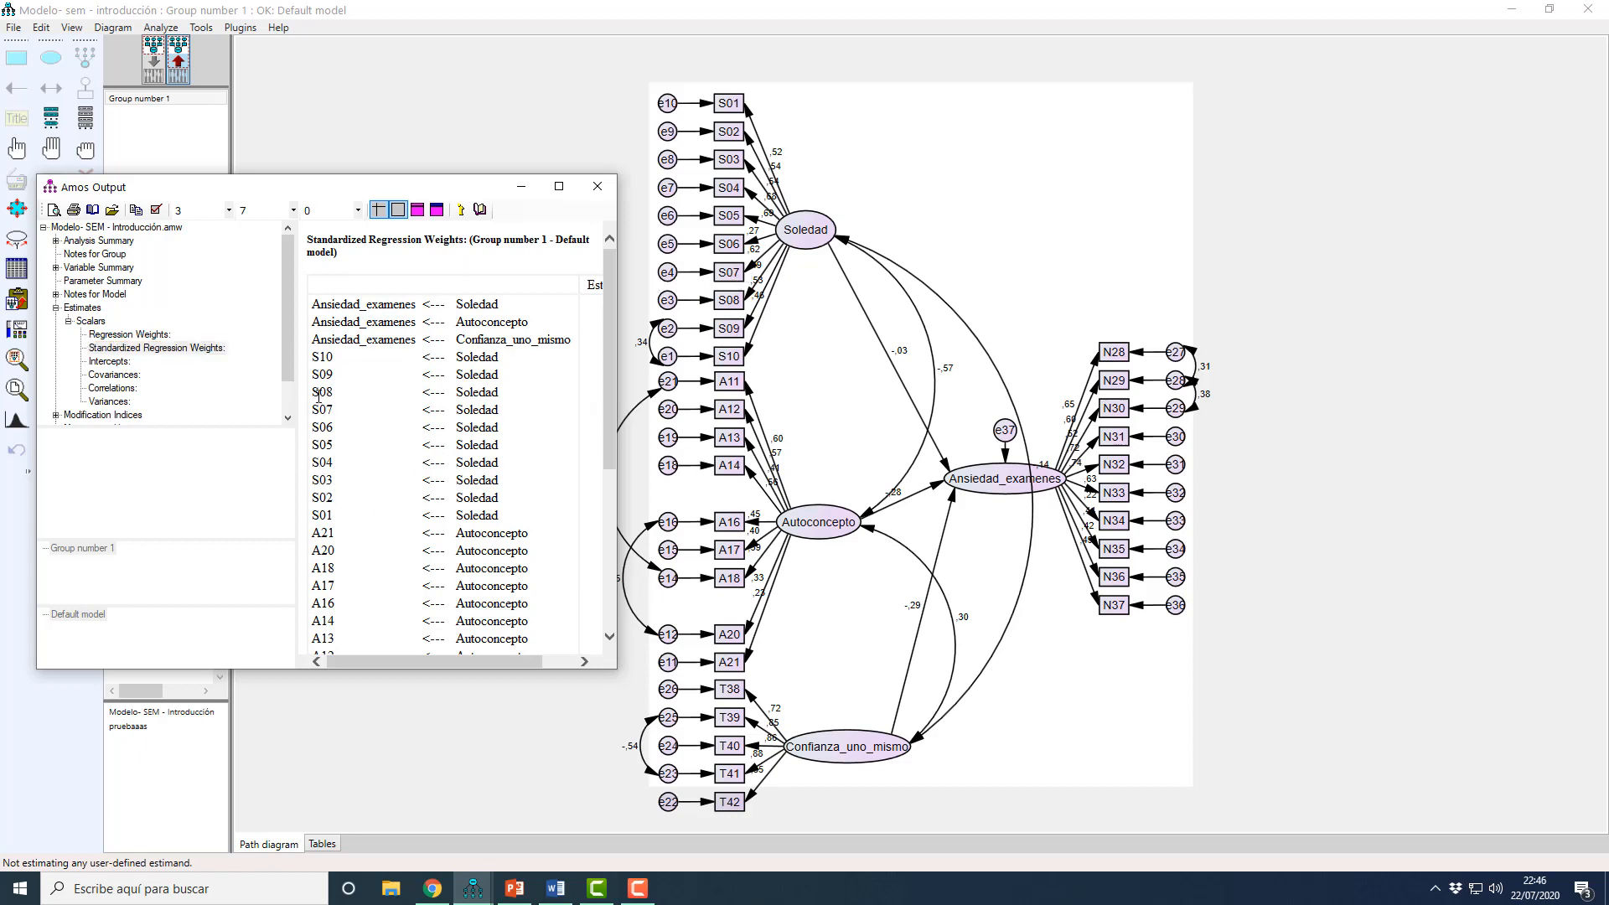
pyautogui.scroll(-2, 359, 434)
pyautogui.scroll(2, 499, 305)
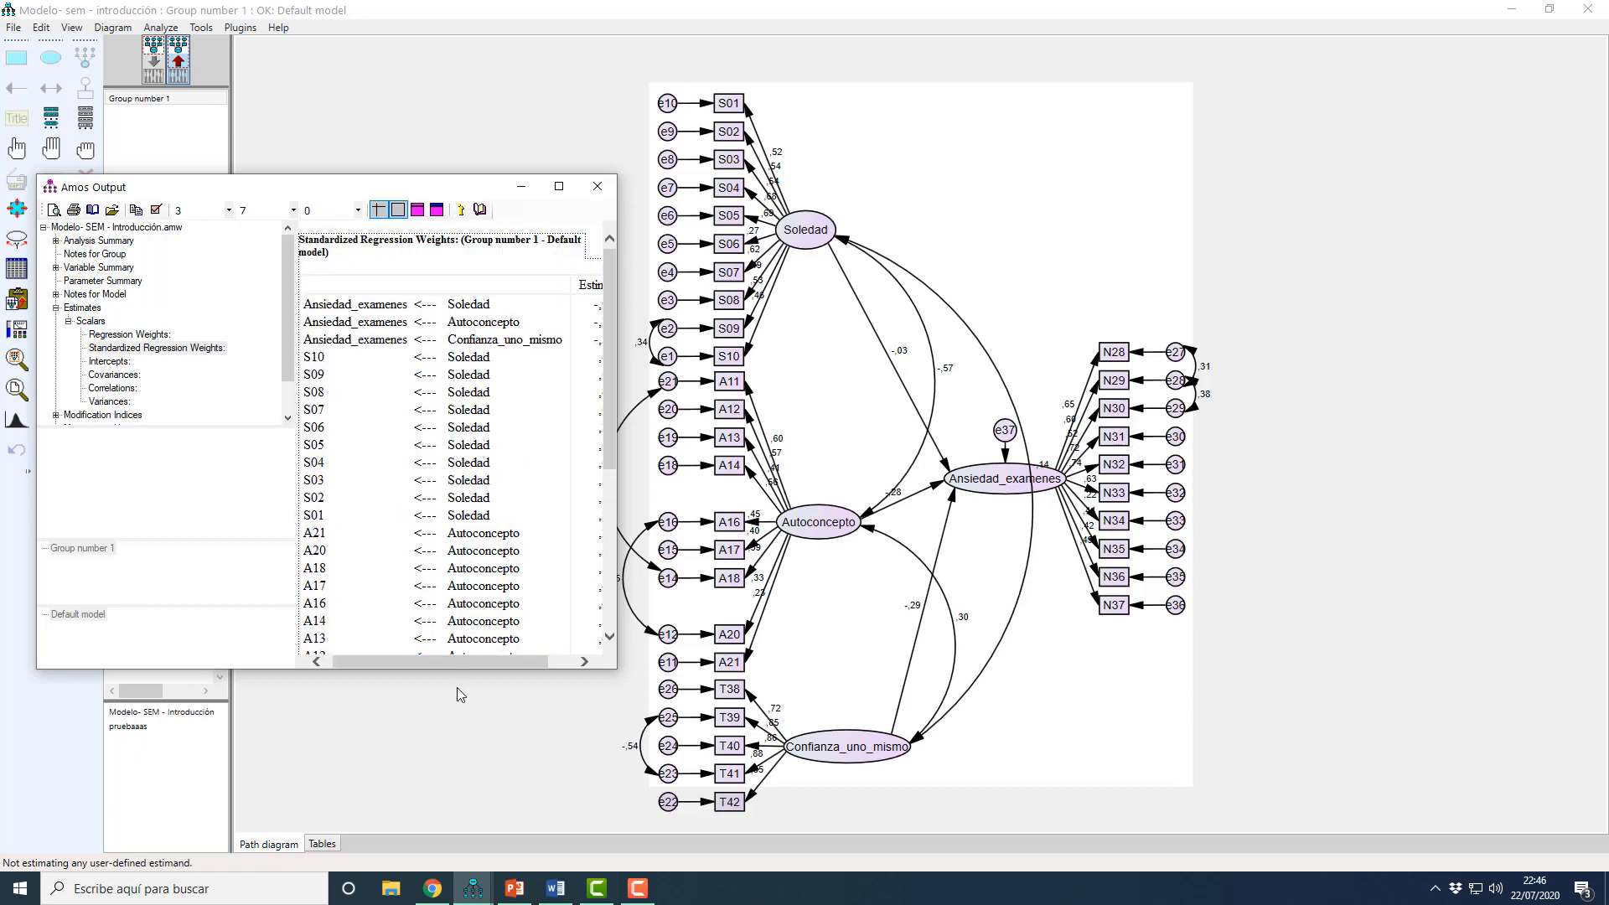
pyautogui.click(202, 348)
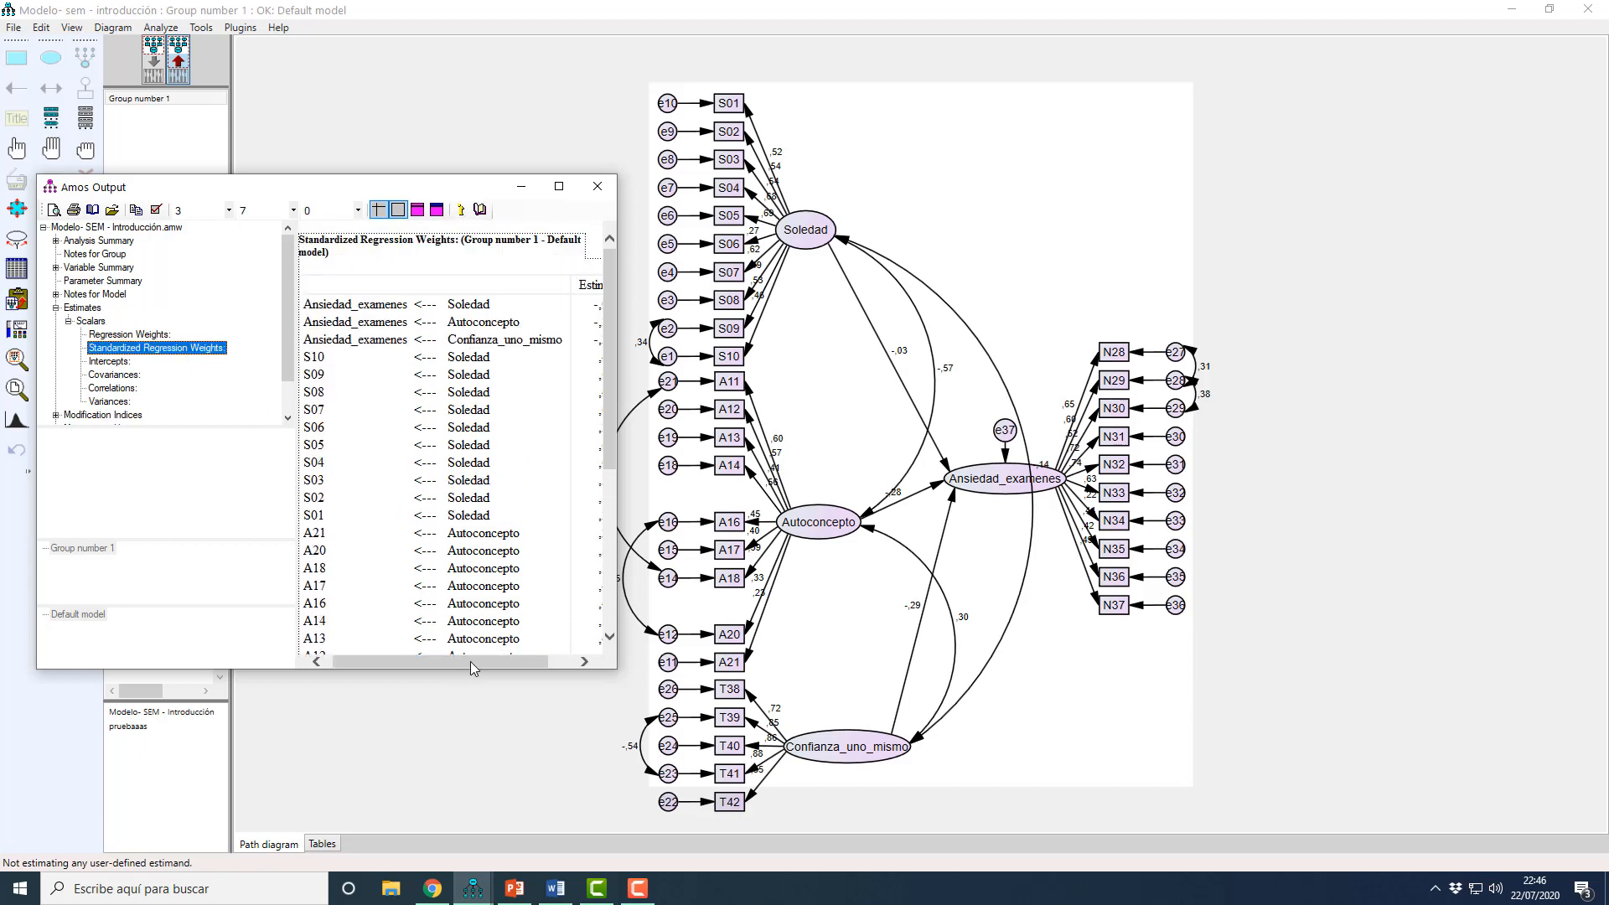
pyautogui.moveTo(474, 668); pyautogui.dragTo(501, 668)
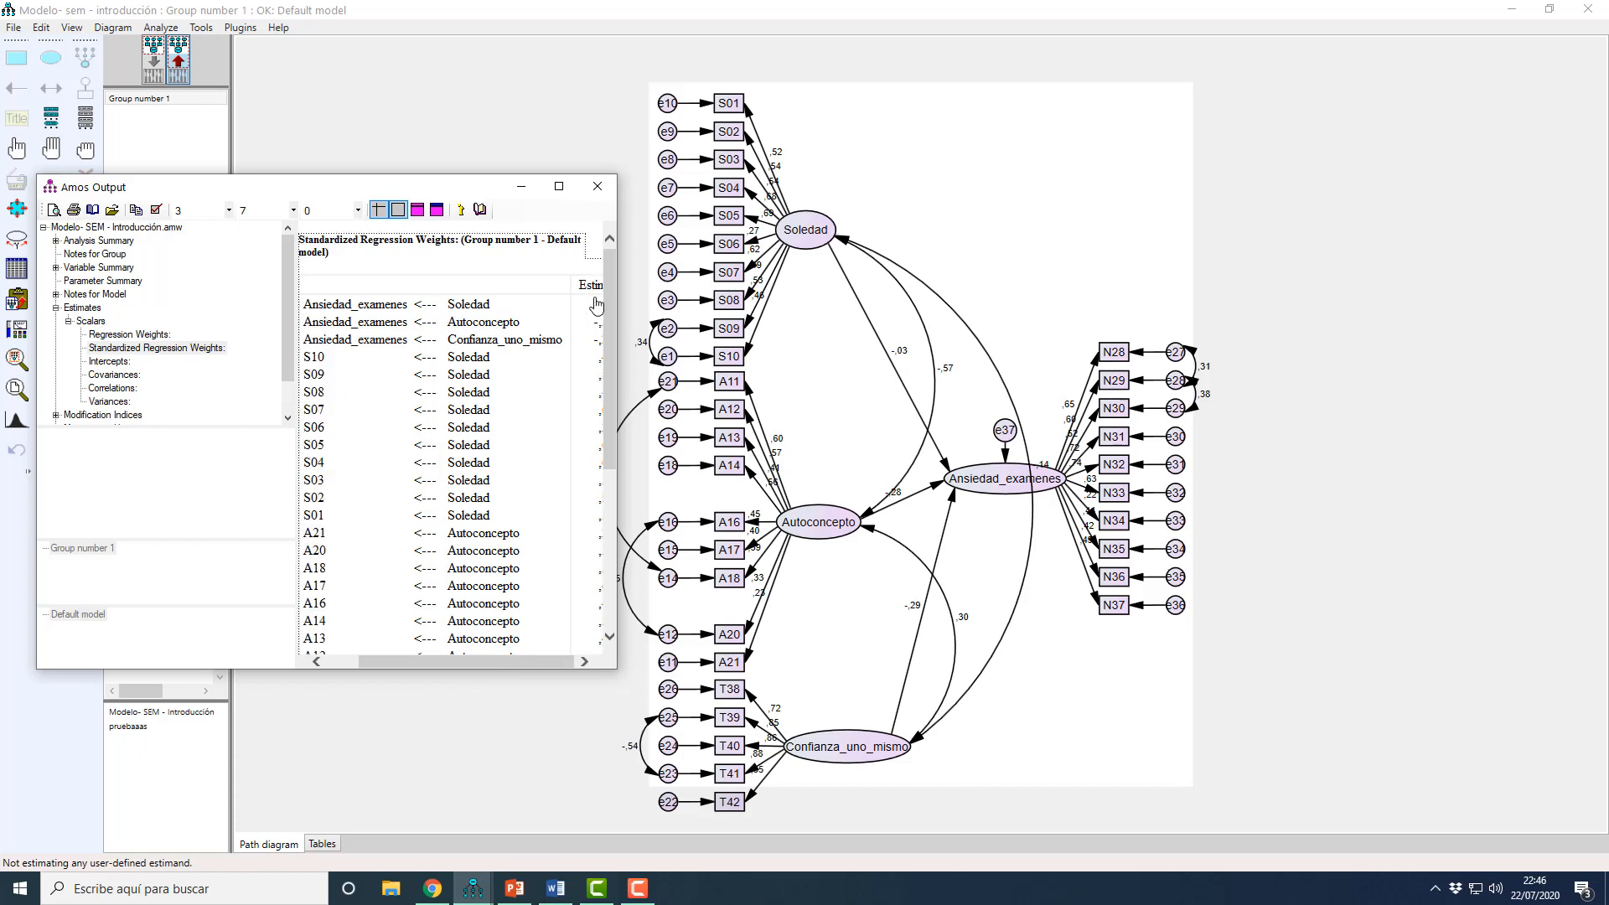
pyautogui.moveTo(619, 302); pyautogui.dragTo(758, 302)
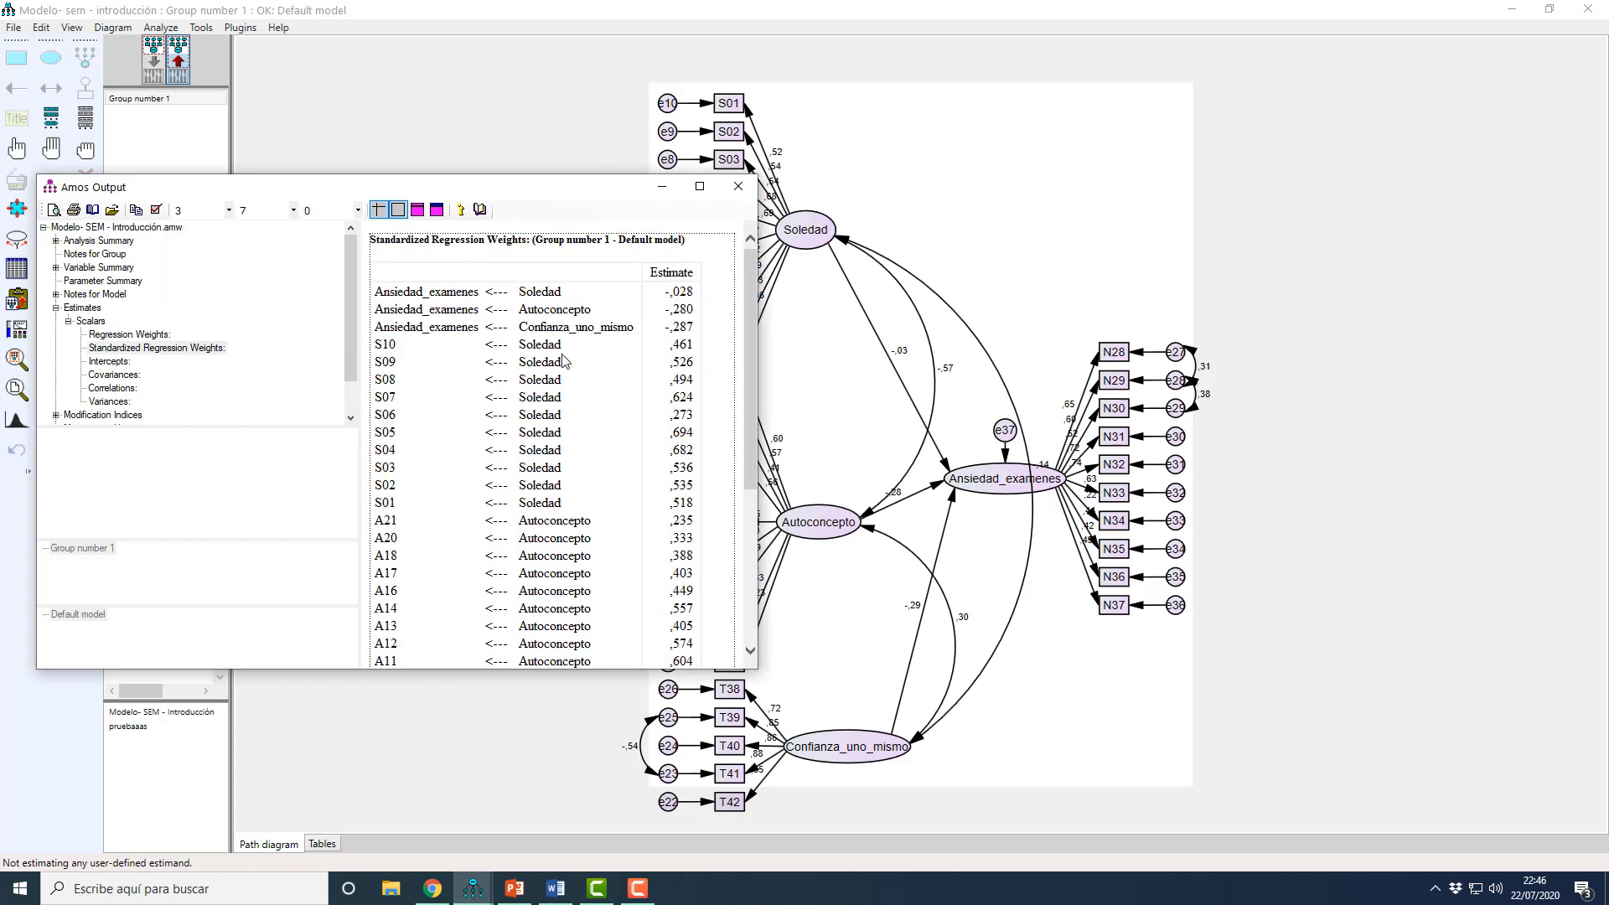
pyautogui.moveTo(391, 379); pyautogui.dragTo(702, 382)
pyautogui.moveTo(647, 191); pyautogui.dragTo(584, 192)
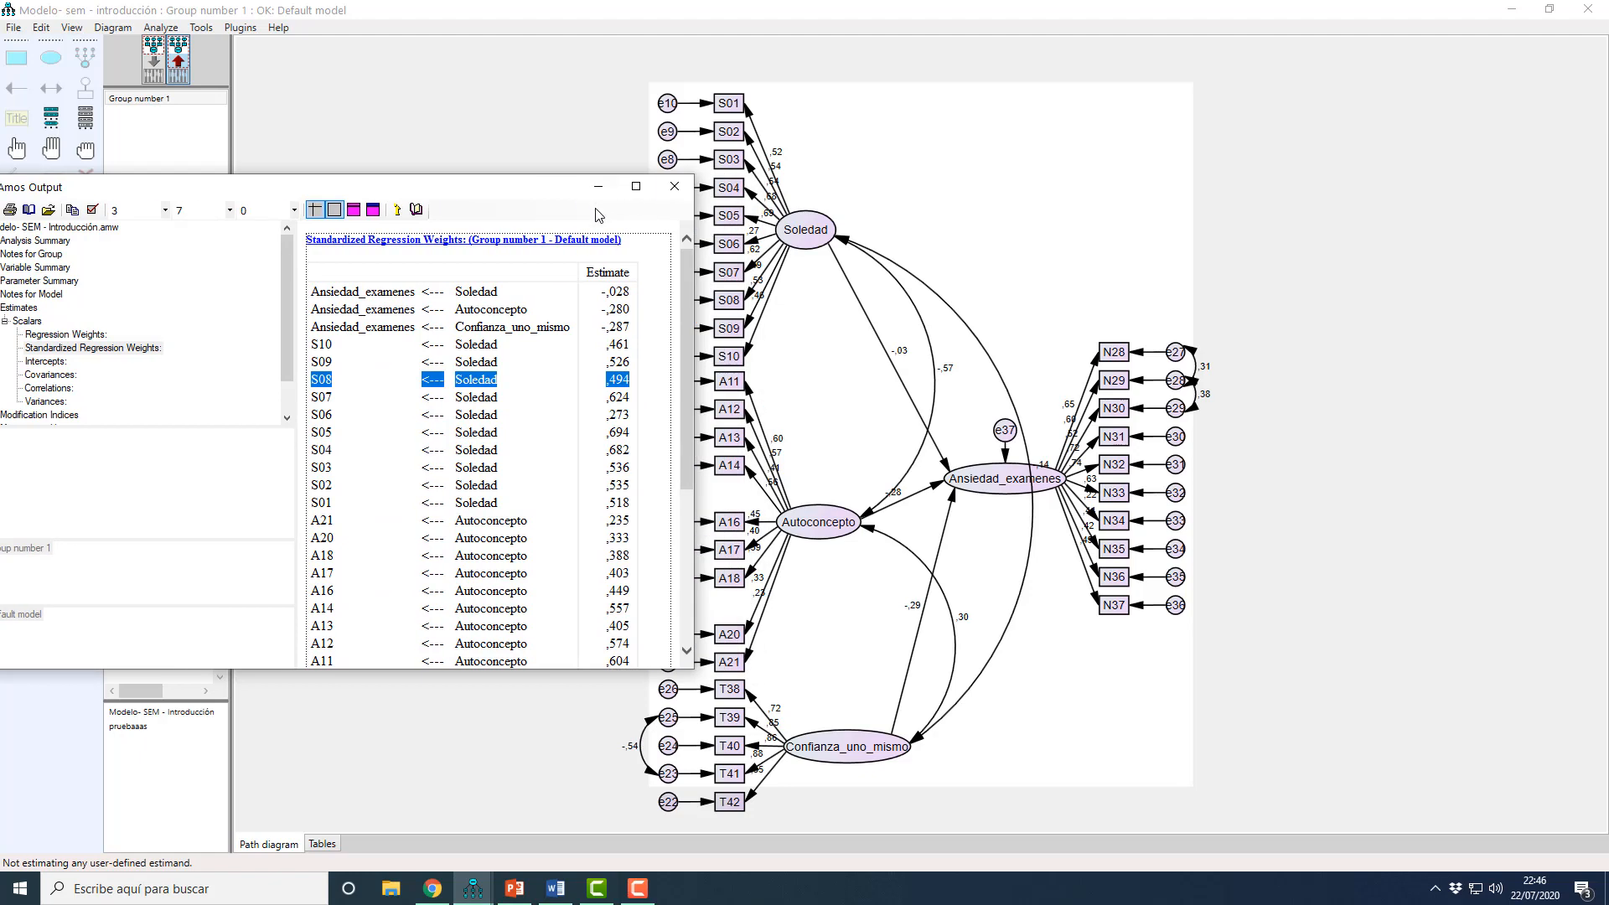
# Step: Return to the input model and draw a covariance between errors e1 and e3
pyautogui.click(598, 188)
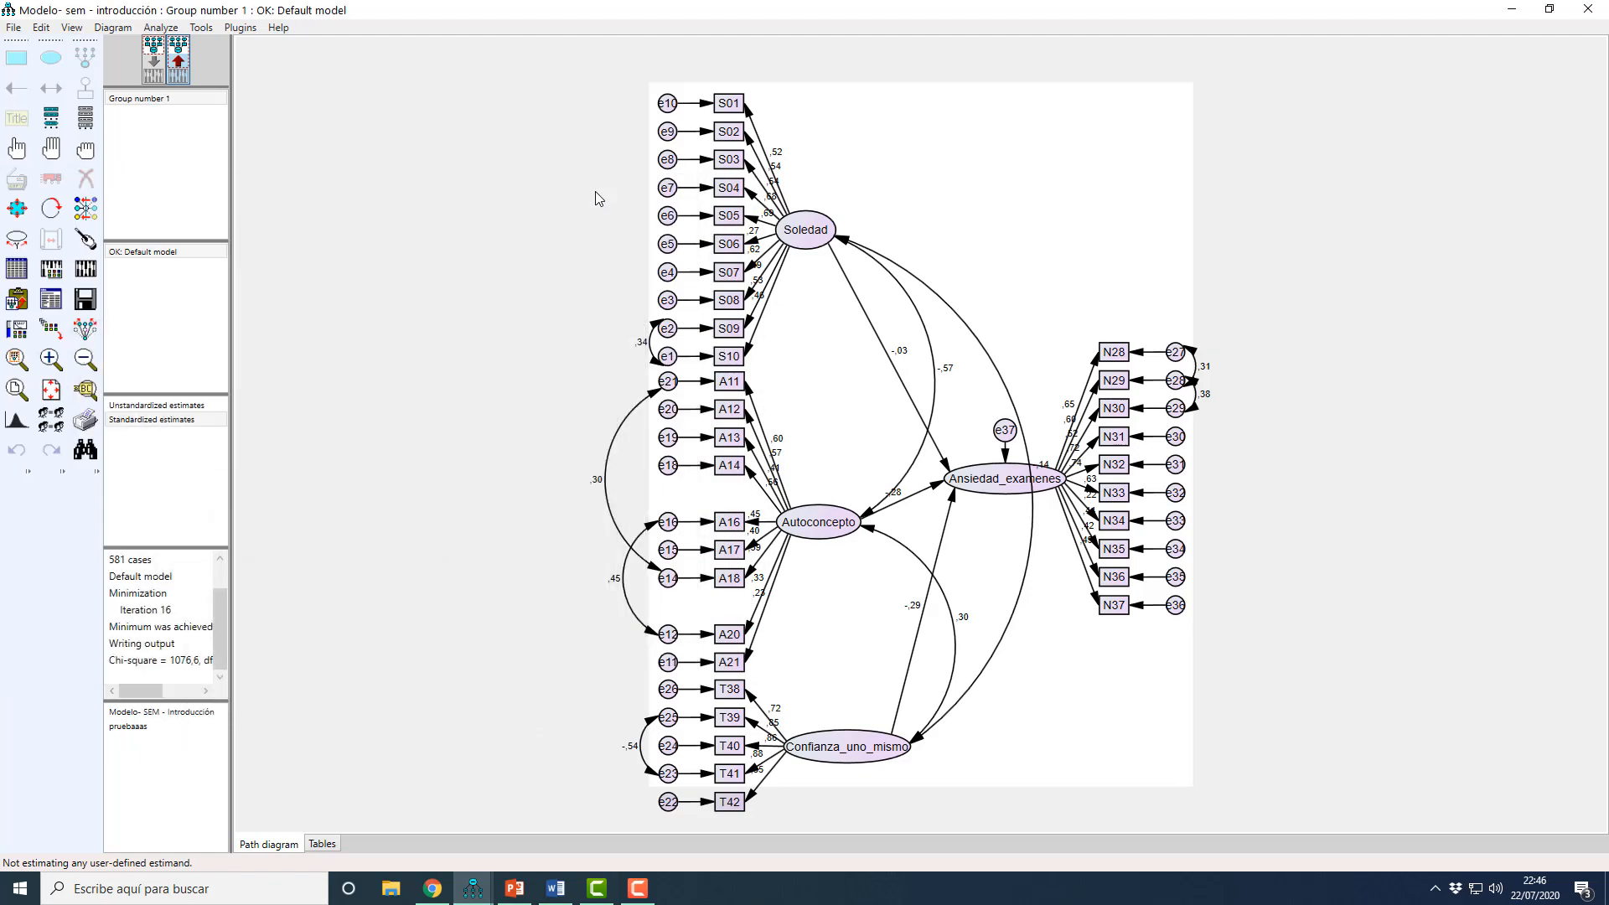
pyautogui.click(153, 63)
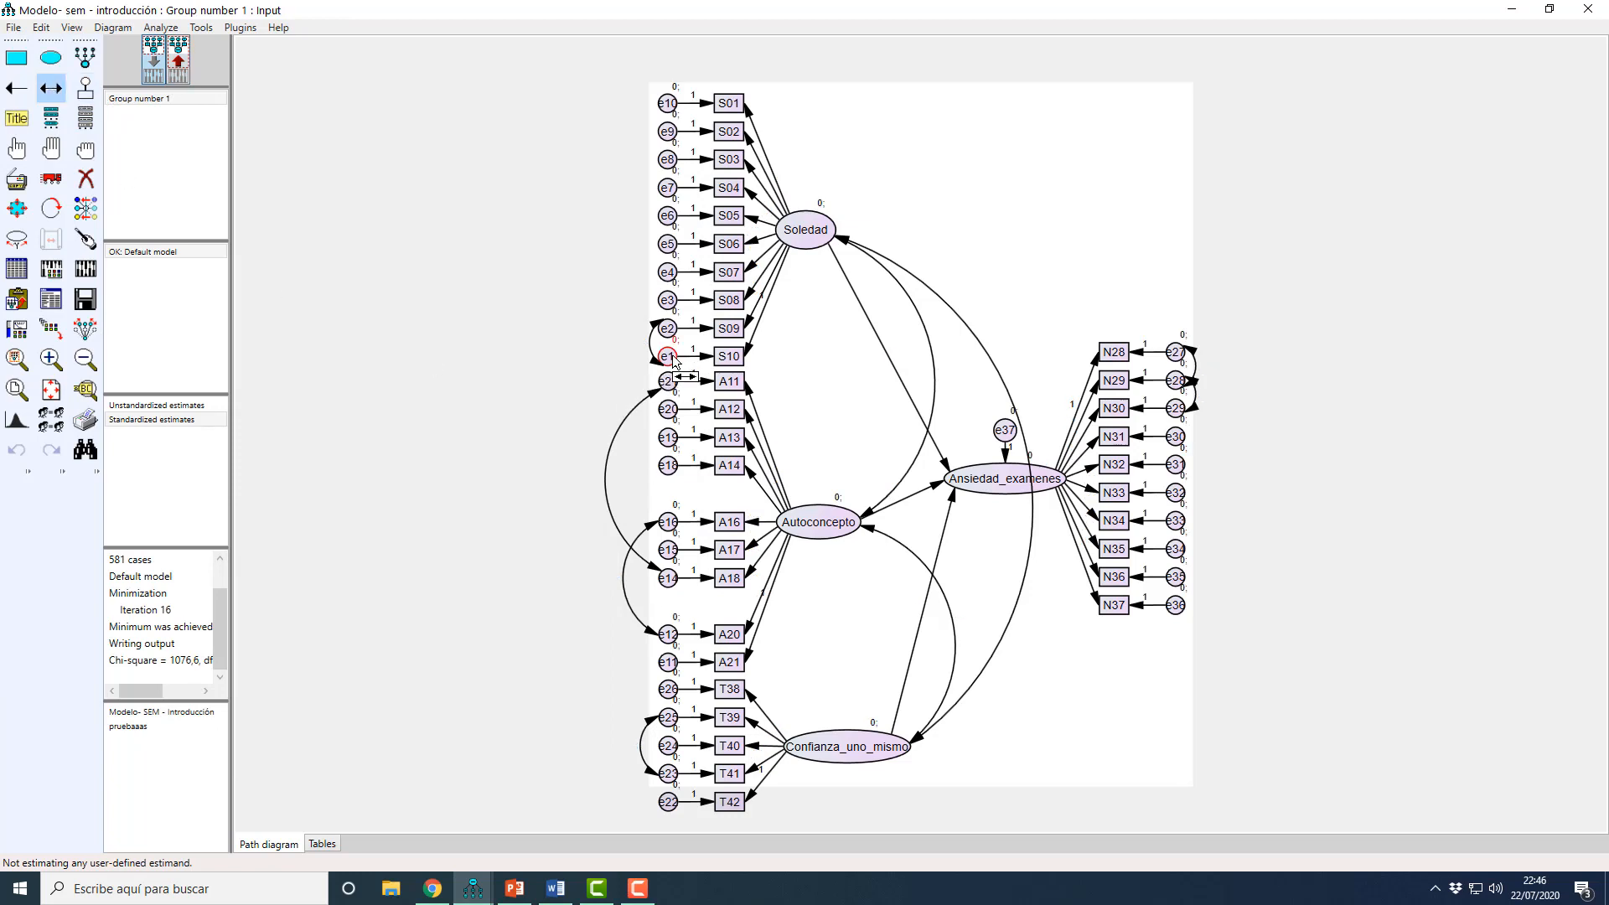
pyautogui.moveTo(668, 356); pyautogui.dragTo(669, 301)
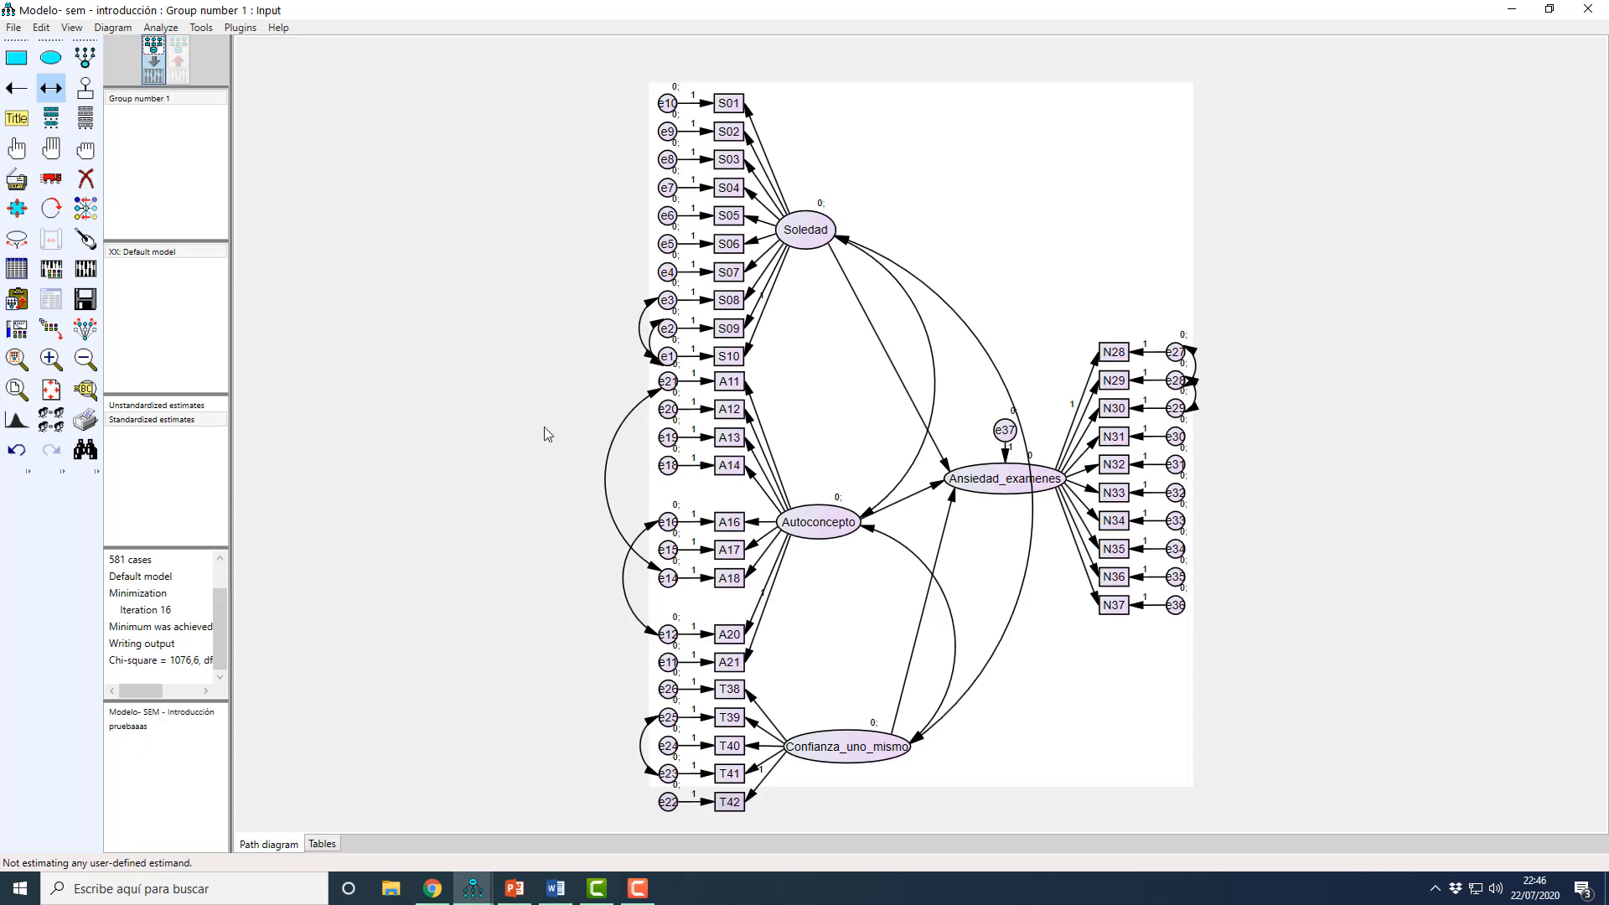
# Step: Recalculate the estimates with the e1–e3 covariance and open the Standardized Regression Weights in the text output
pyautogui.click(85, 270)
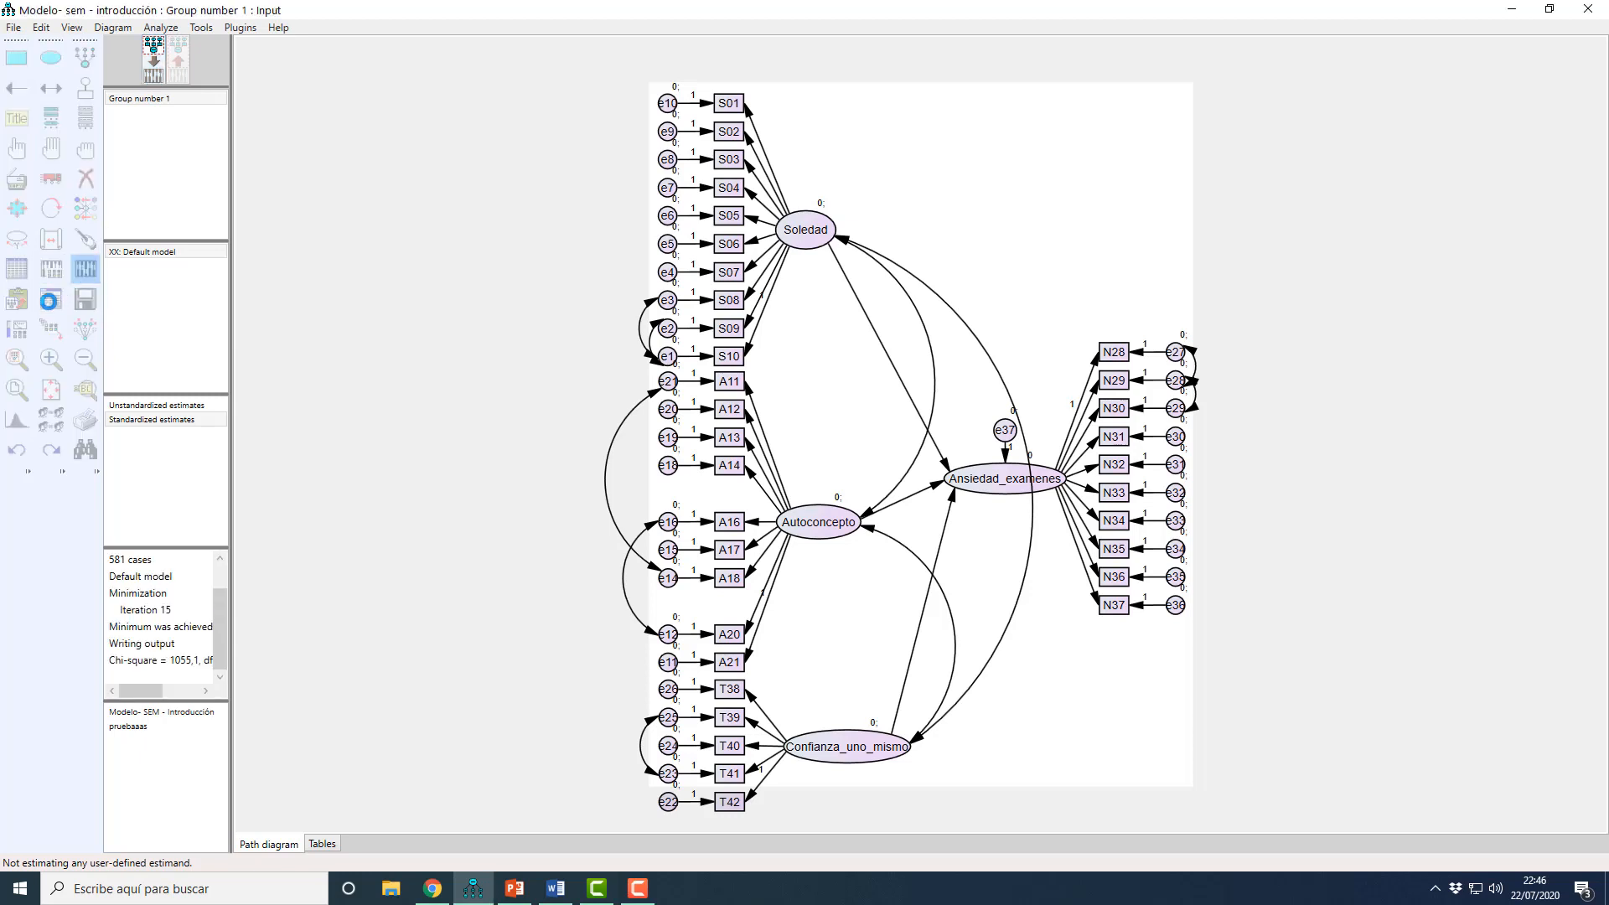
pyautogui.moveTo(472, 888)
pyautogui.click(521, 852)
pyautogui.moveTo(270, 194); pyautogui.dragTo(409, 200)
pyautogui.click(153, 316)
pyautogui.click(125, 316)
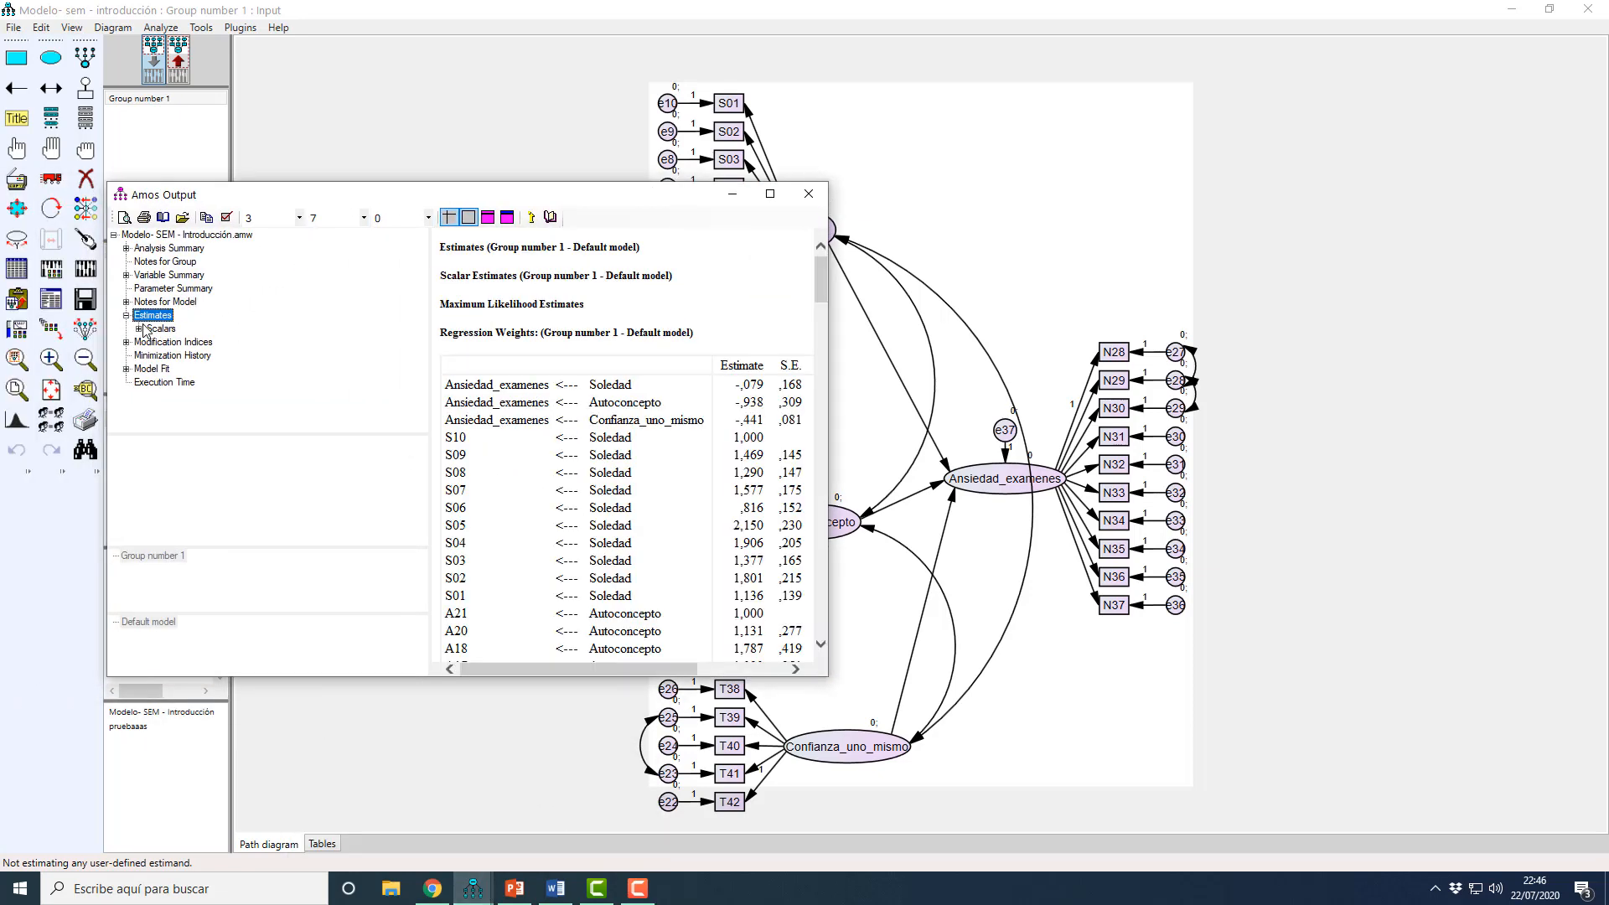
pyautogui.click(142, 329)
pyautogui.click(226, 355)
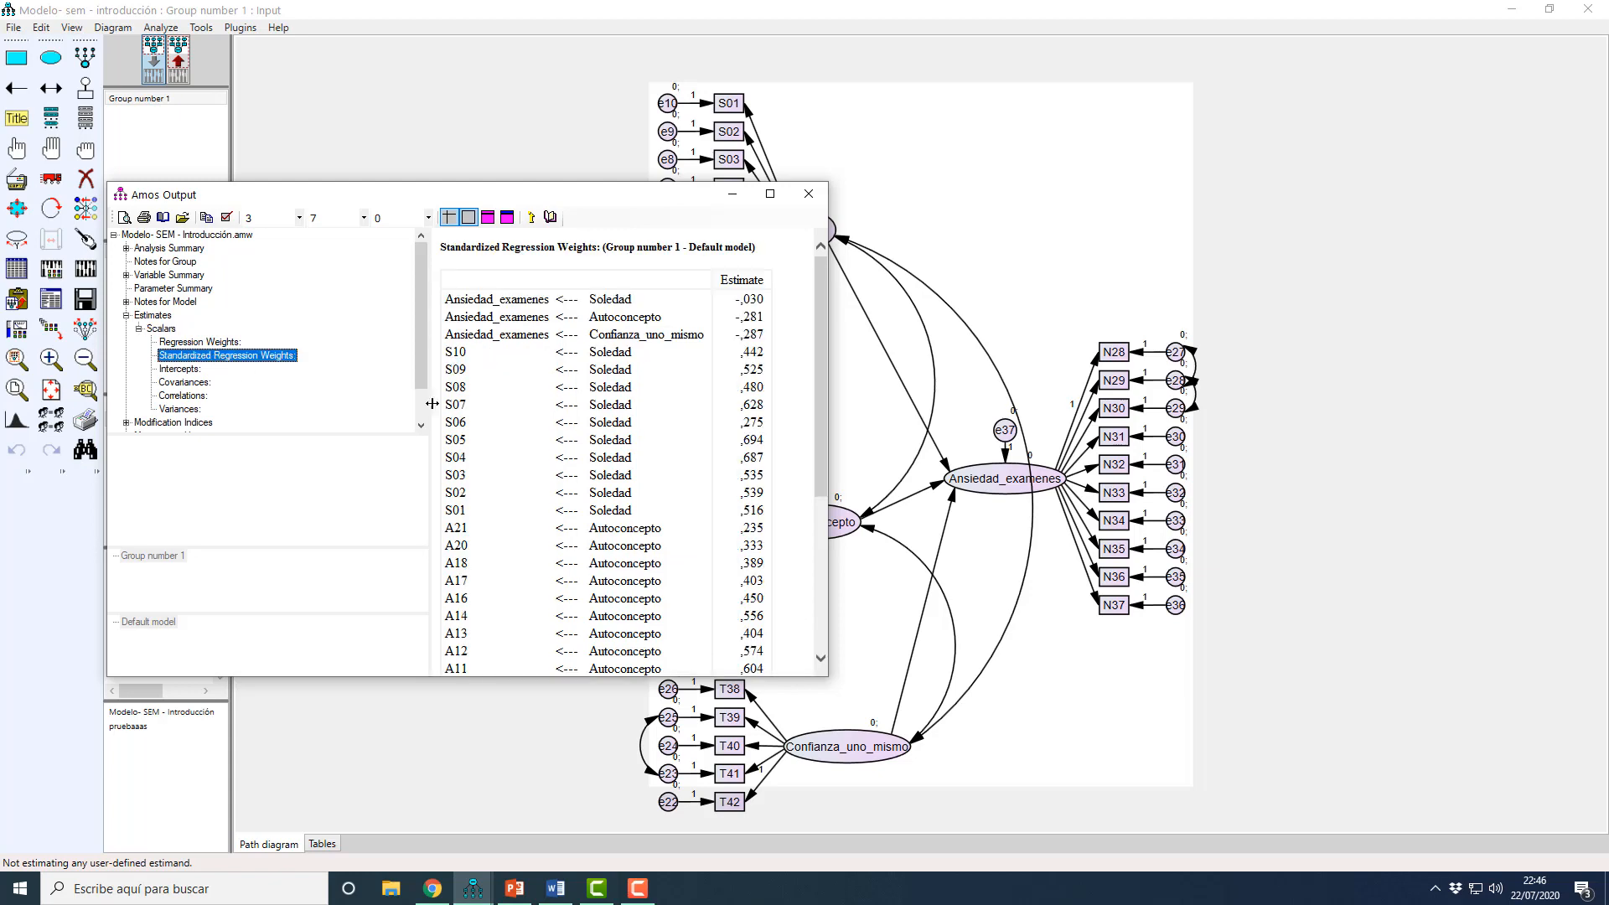
# Step: Enlarge the output window, review all standardized regression weights for weak indicators, and mark the A21 row
pyautogui.moveTo(828, 678); pyautogui.dragTo(788, 779)
pyautogui.moveTo(568, 192); pyautogui.dragTo(434, 151)
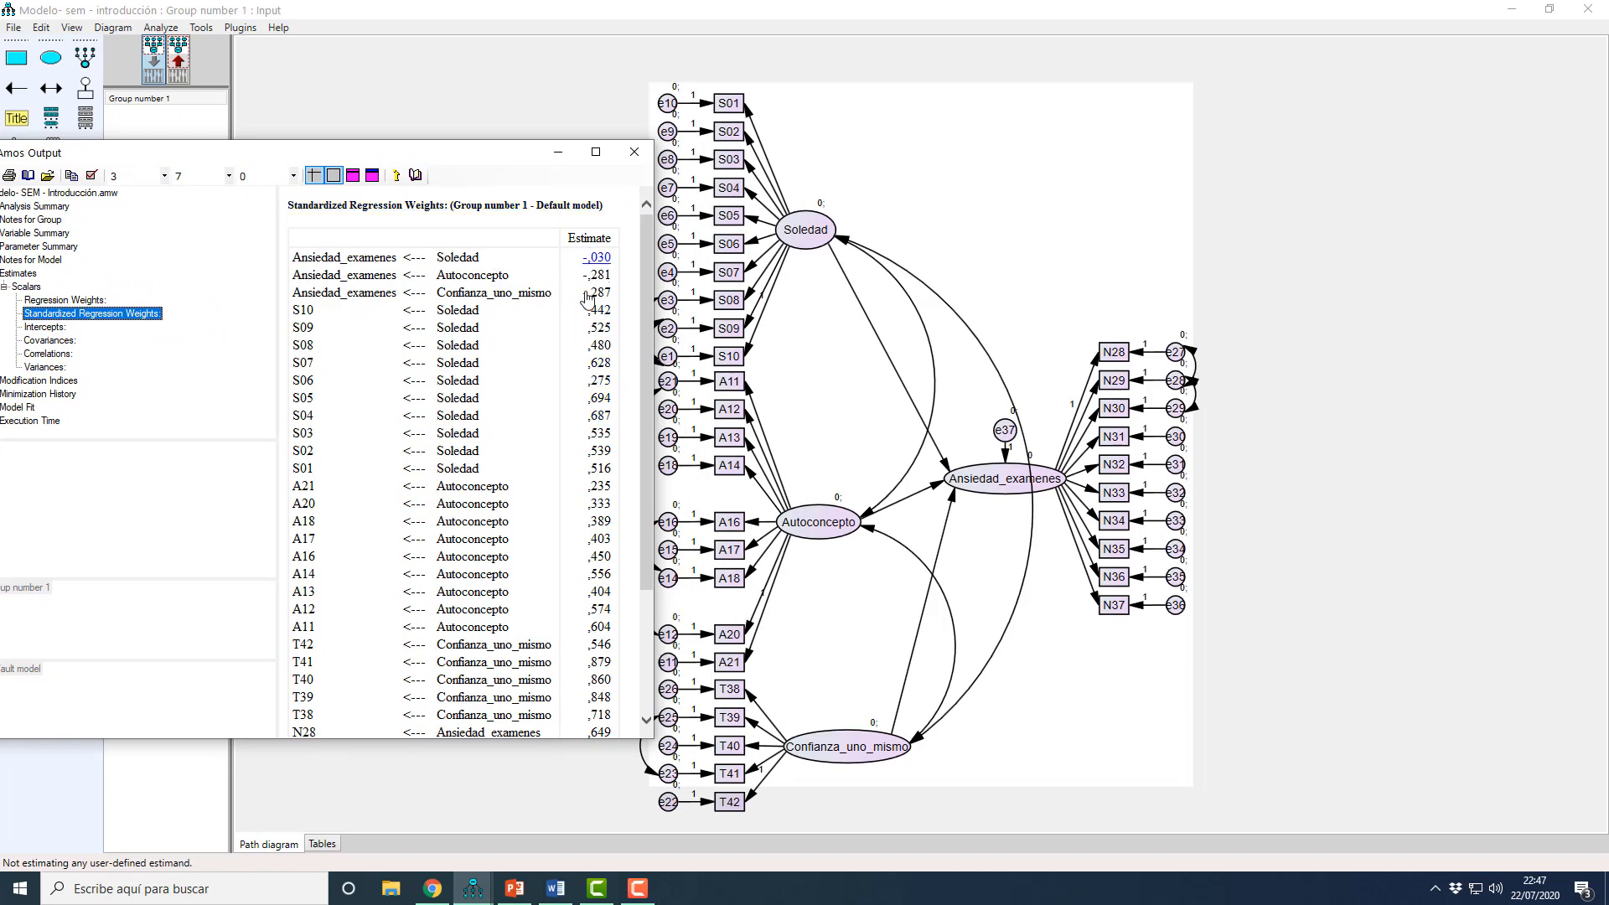
pyautogui.scroll(-1, 607, 580)
pyautogui.scroll(-3, 608, 580)
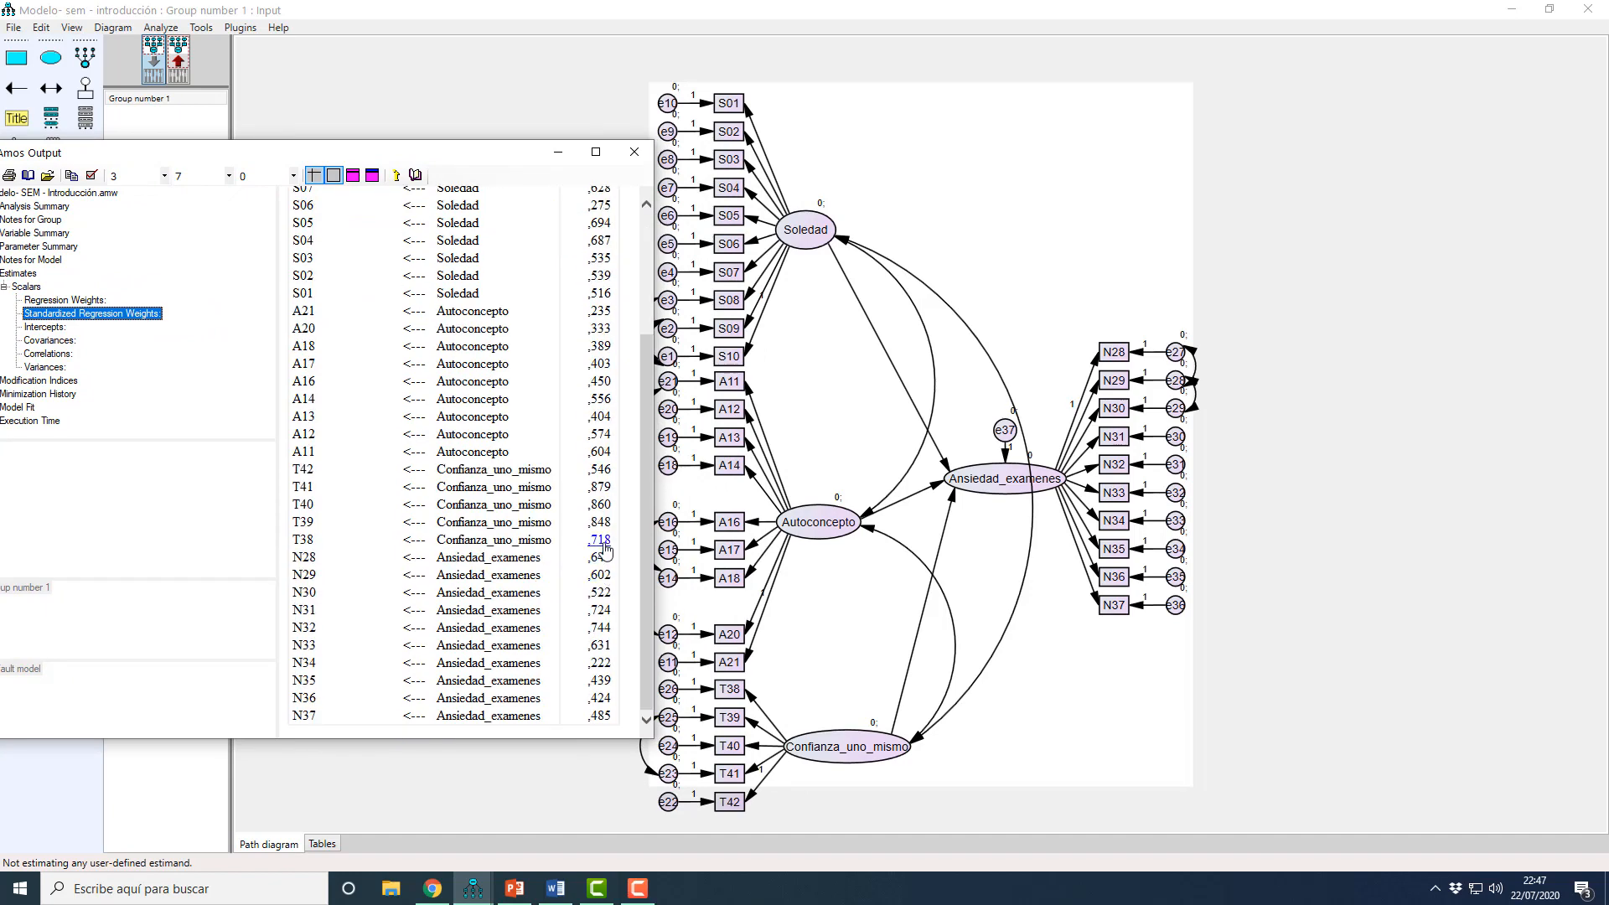
pyautogui.scroll(3, 607, 549)
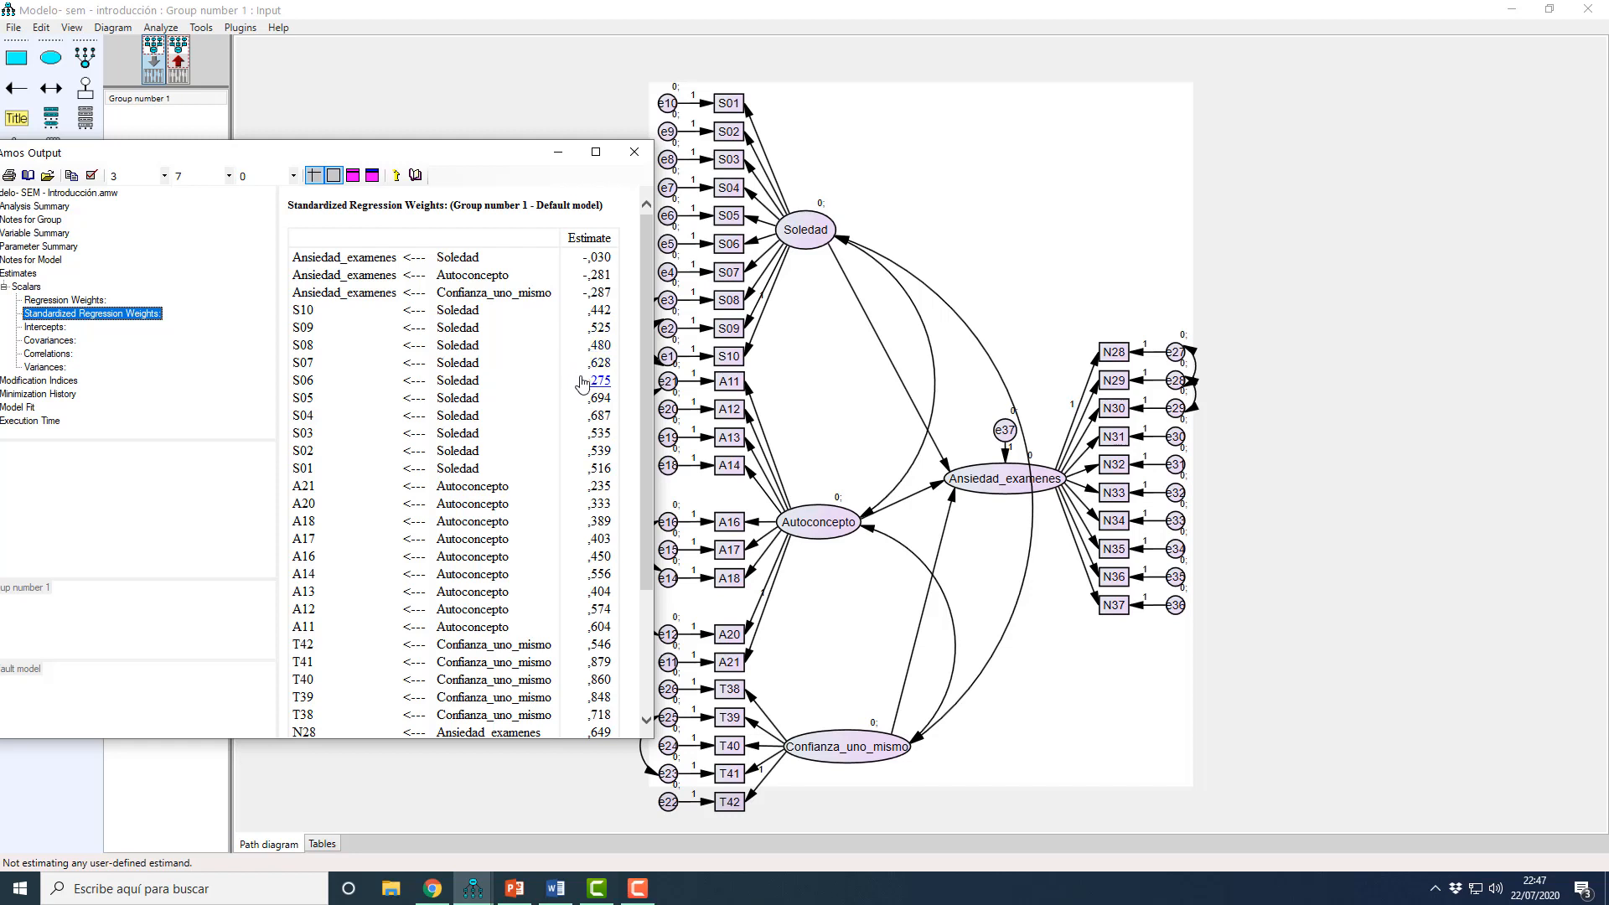
pyautogui.scroll(-3, 586, 469)
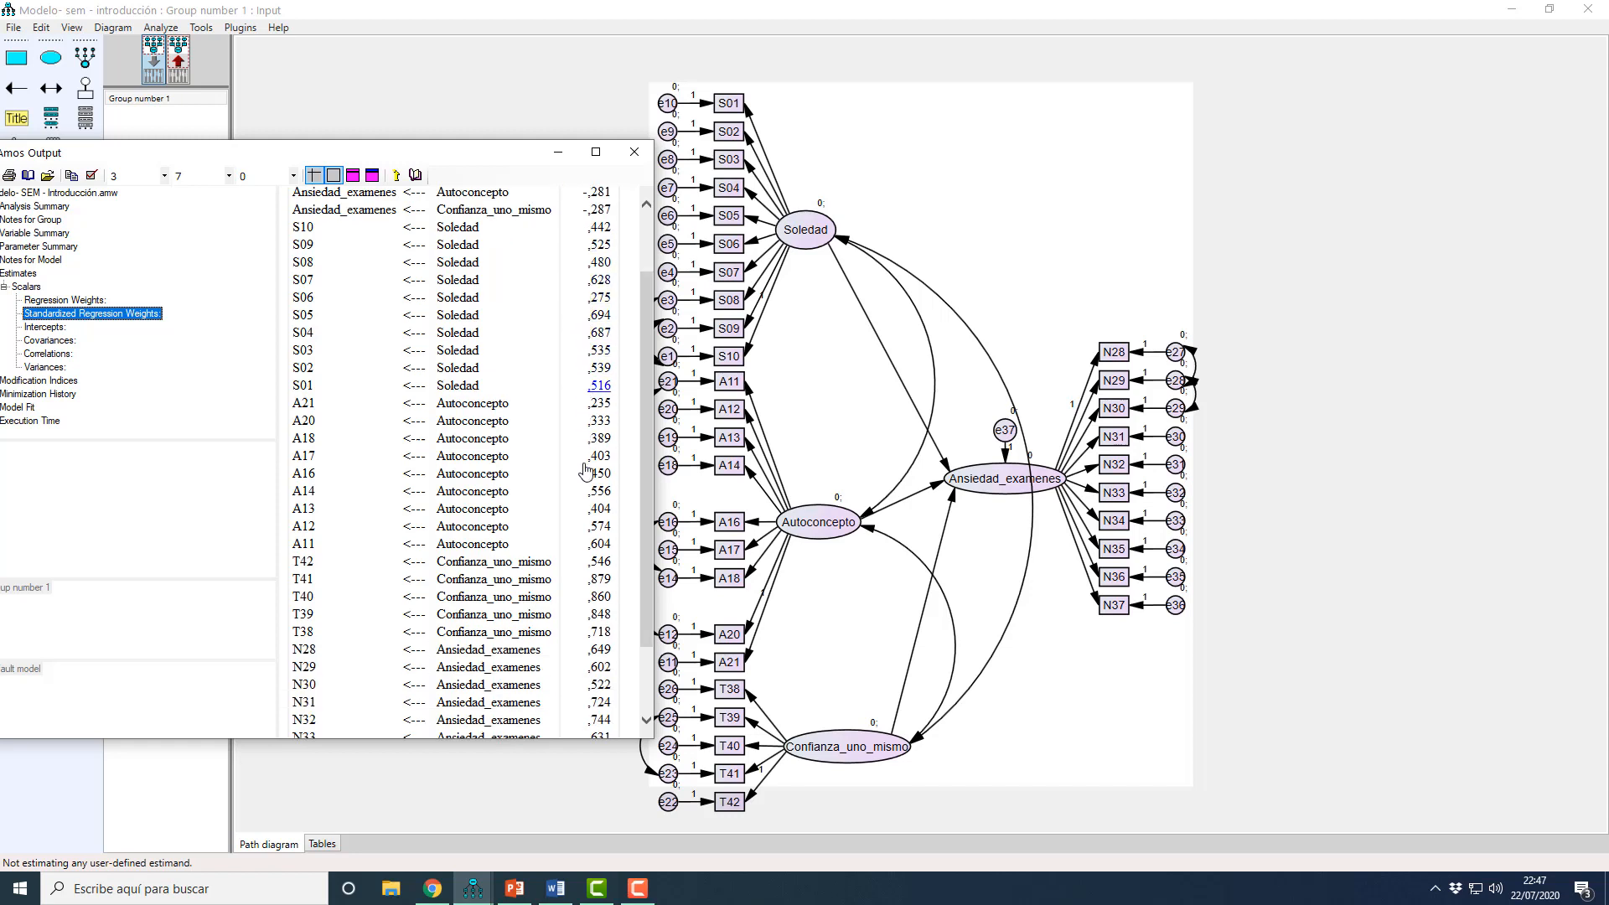
pyautogui.scroll(3, 586, 470)
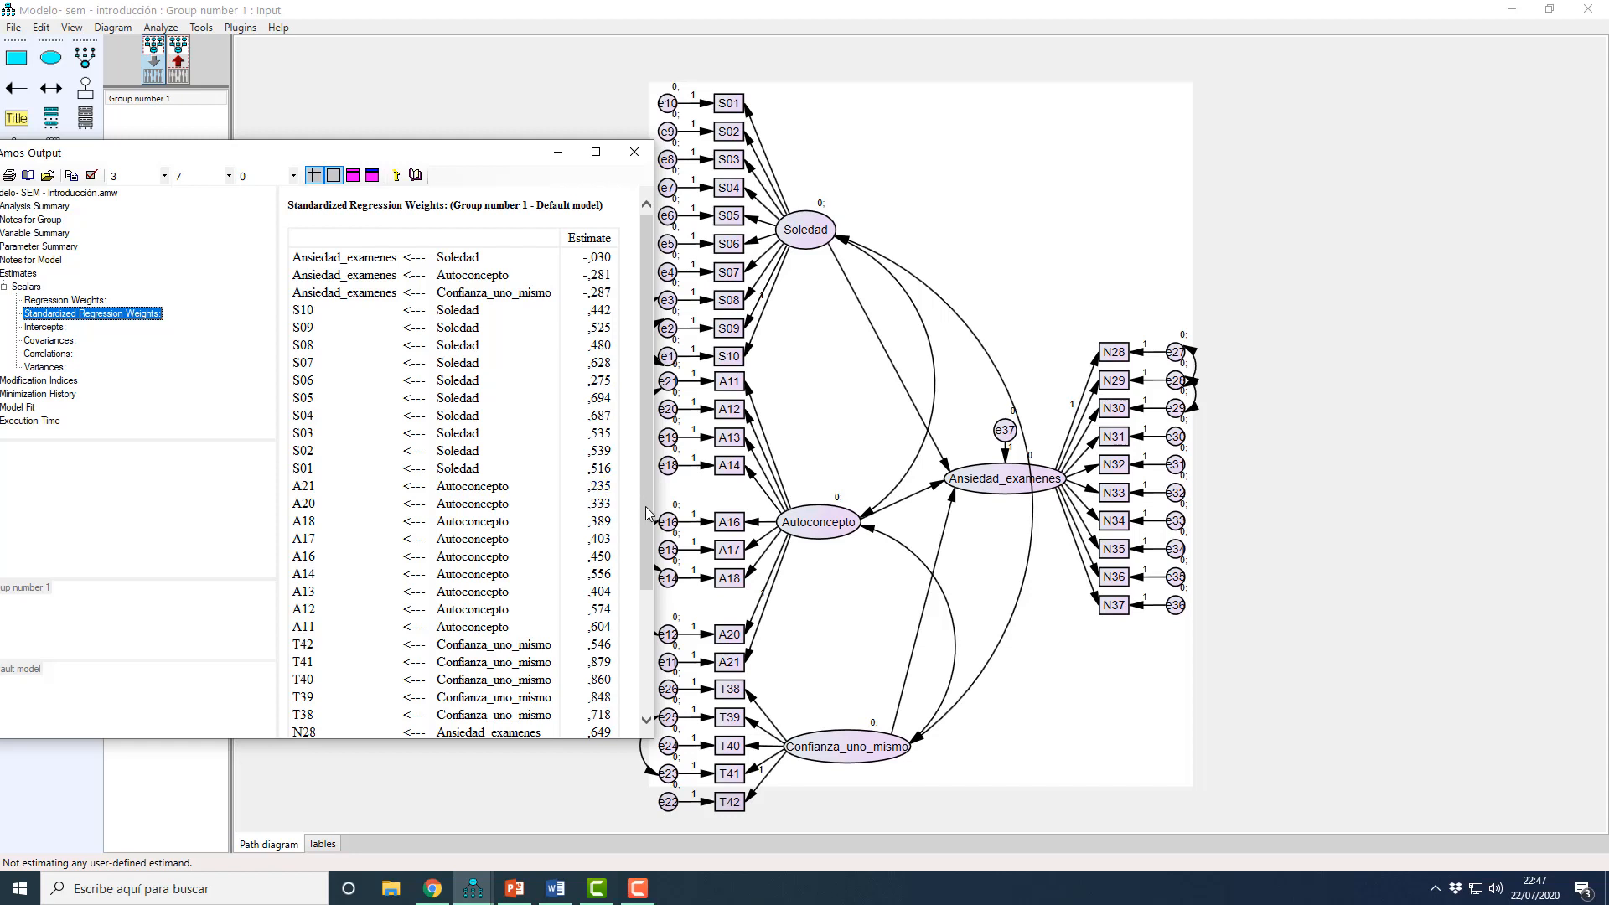
pyautogui.moveTo(646, 506)
pyautogui.mouseDown()
pyautogui.moveTo(652, 628)
pyautogui.moveTo(667, 526)
pyautogui.moveTo(641, 503)
pyautogui.mouseUp()
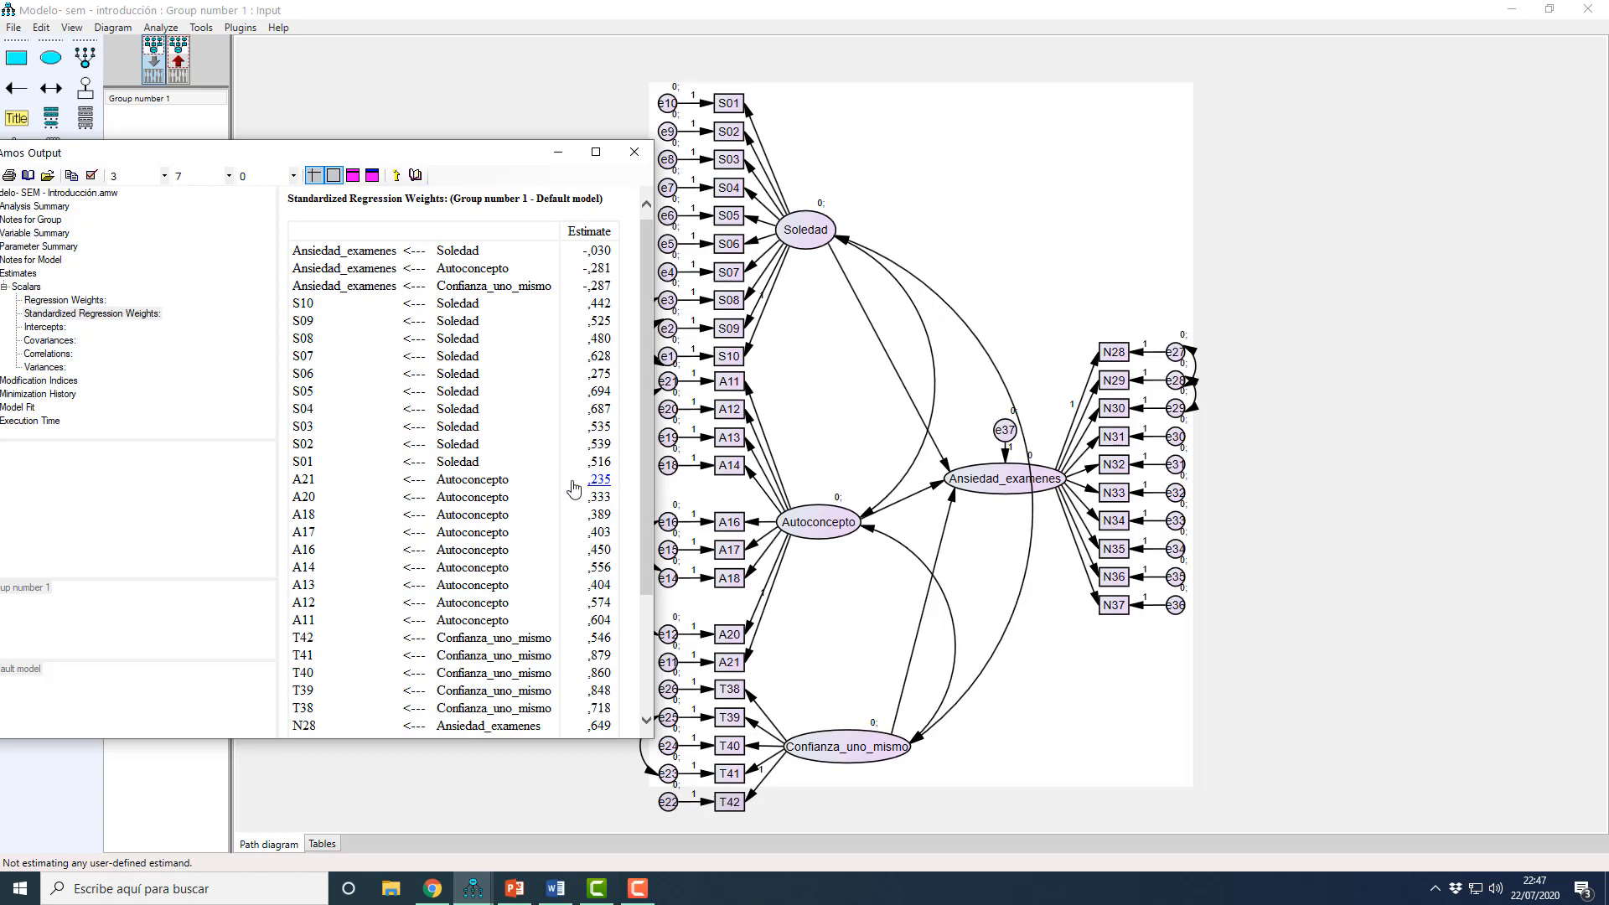
pyautogui.moveTo(296, 482); pyautogui.dragTo(616, 486)
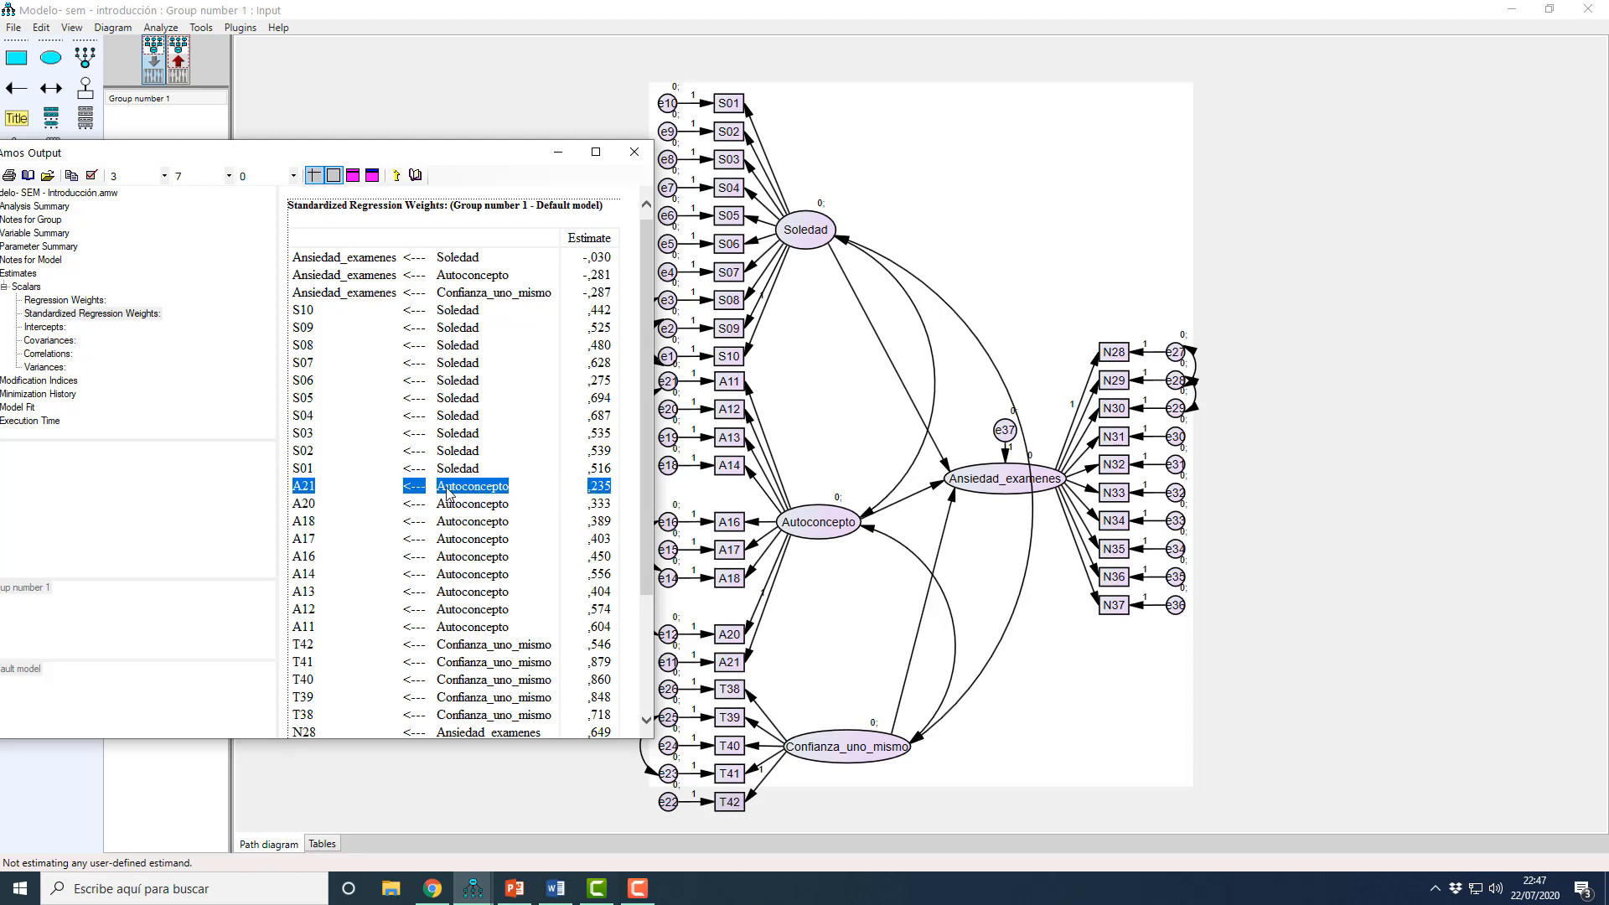
# Step: Return to the input model and delete the A21 indicator together with its error term e11
pyautogui.click(834, 432)
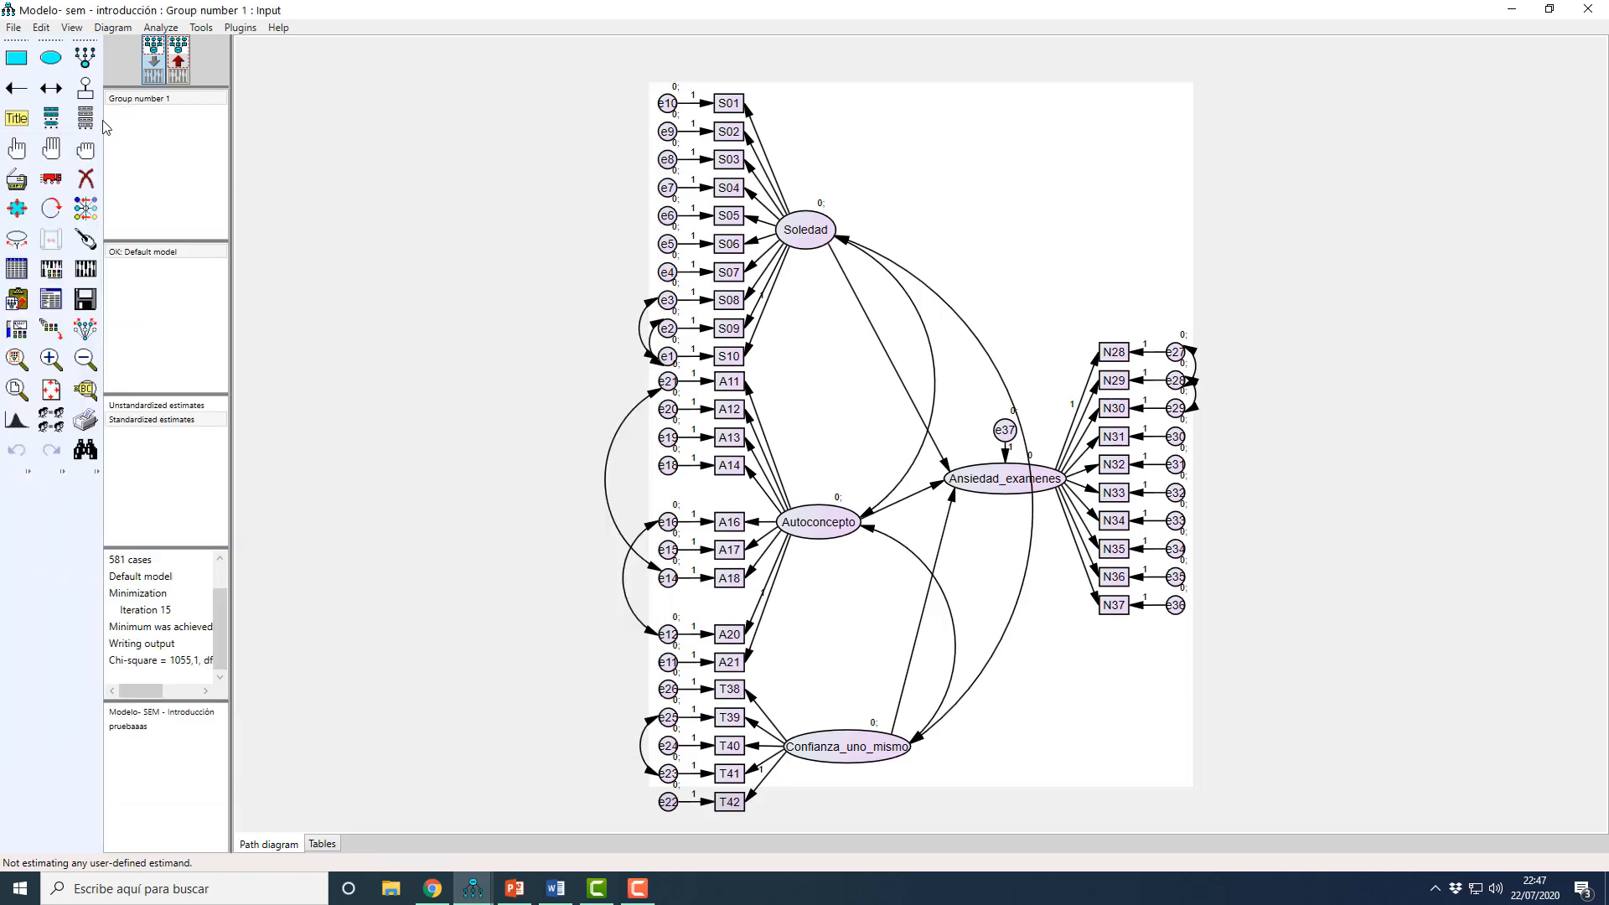
pyautogui.click(86, 178)
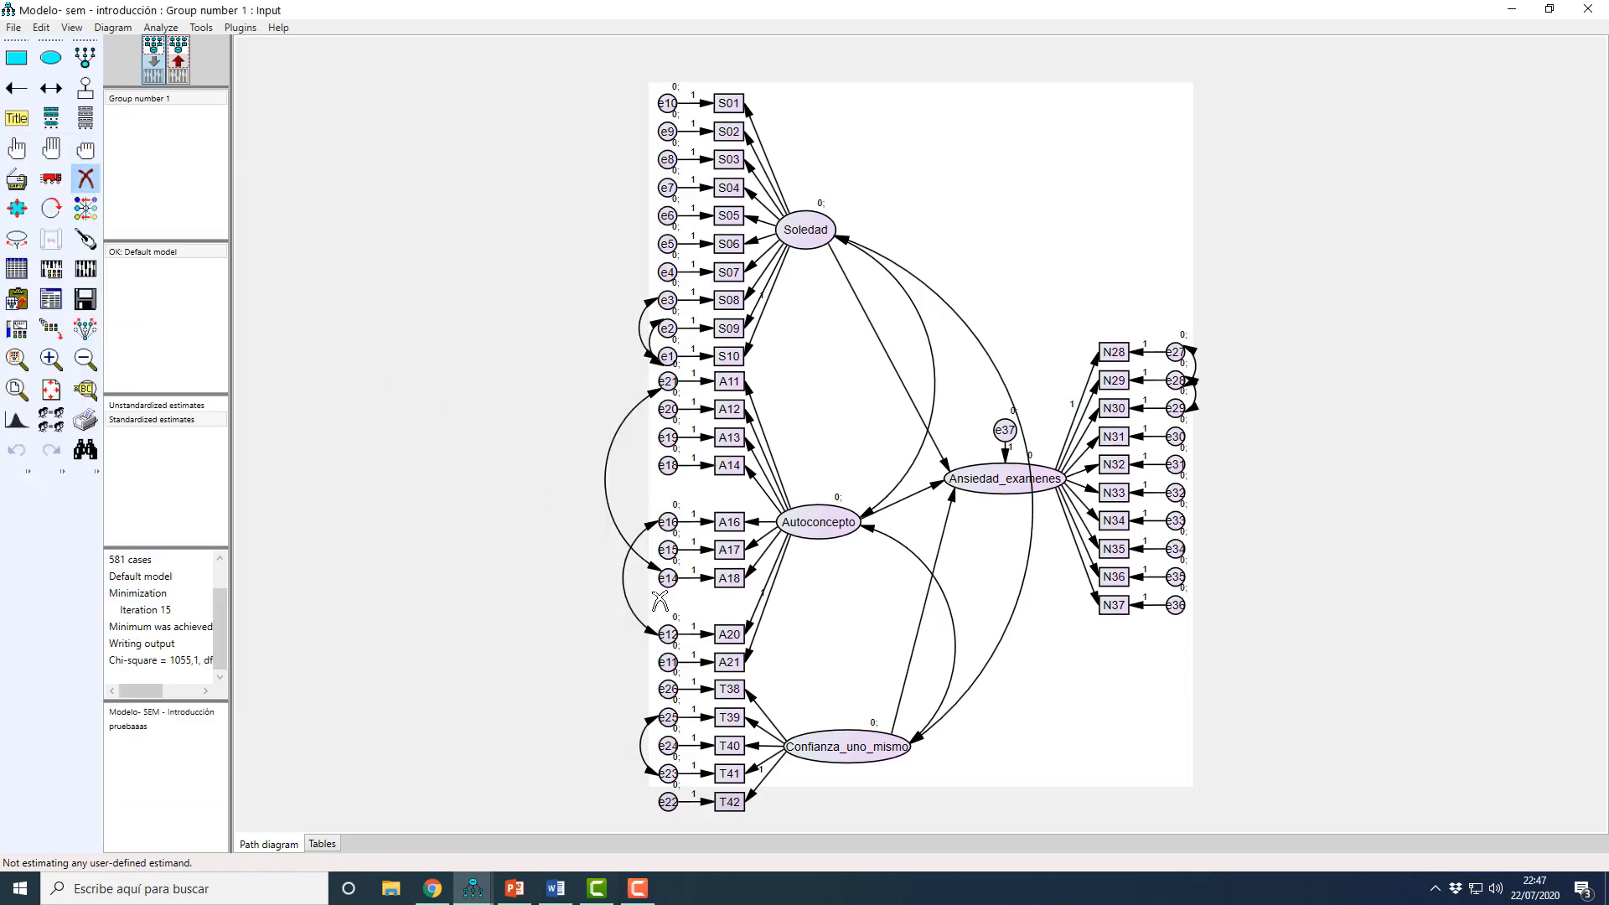
pyautogui.click(713, 665)
pyautogui.click(668, 663)
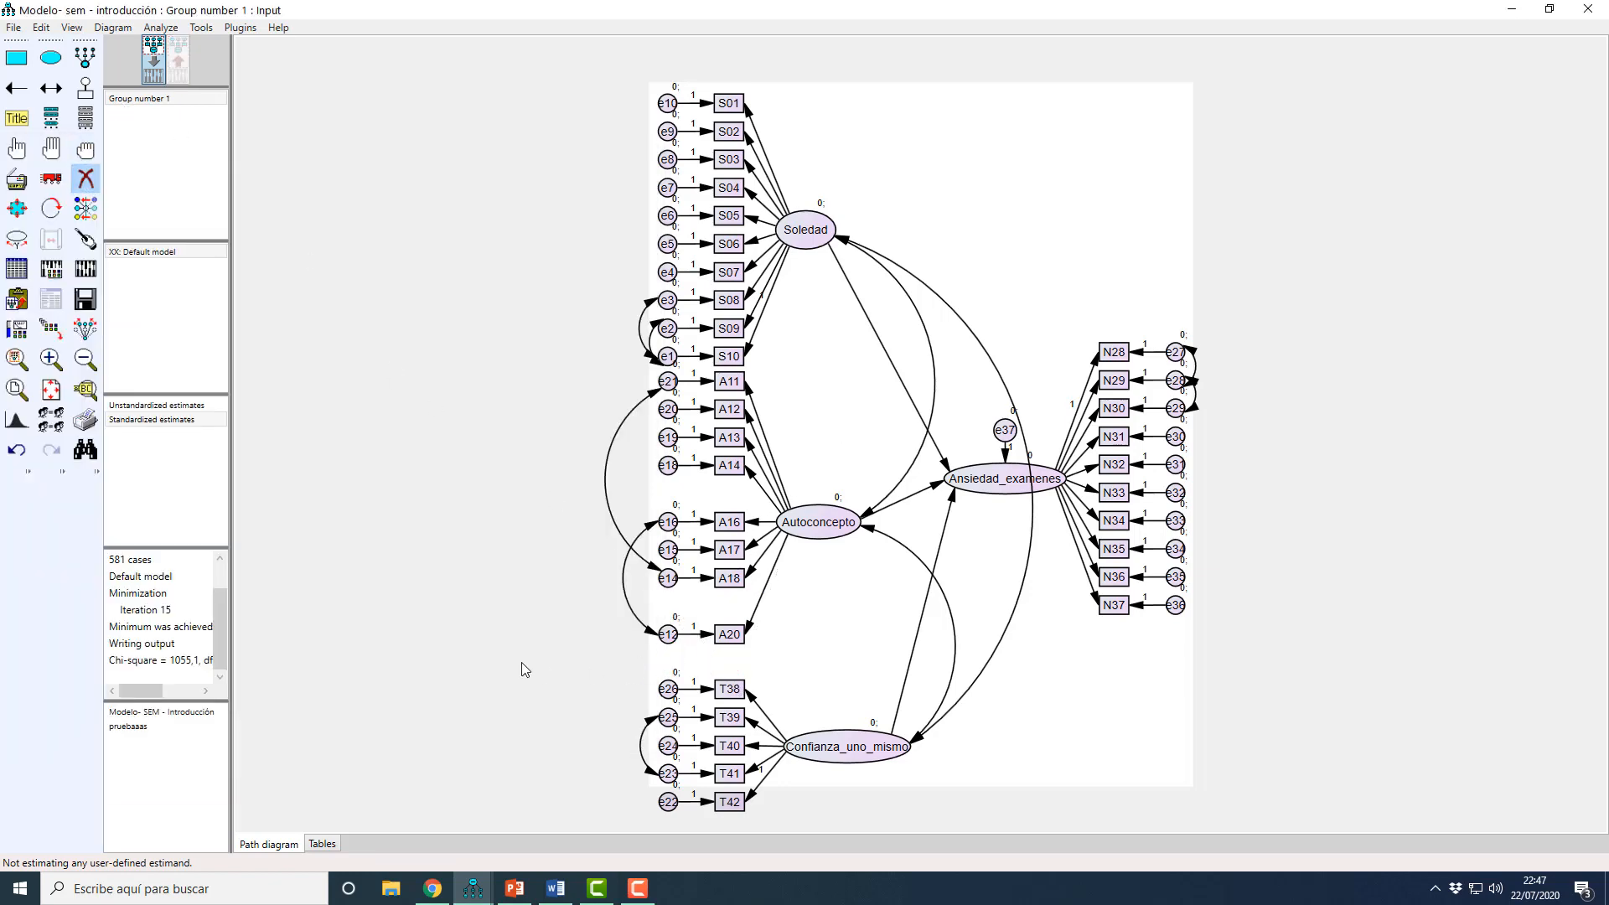
# Step: Calculate the estimates without A21, inspect the Regression Weights in the text output, and close the output window
pyautogui.click(85, 270)
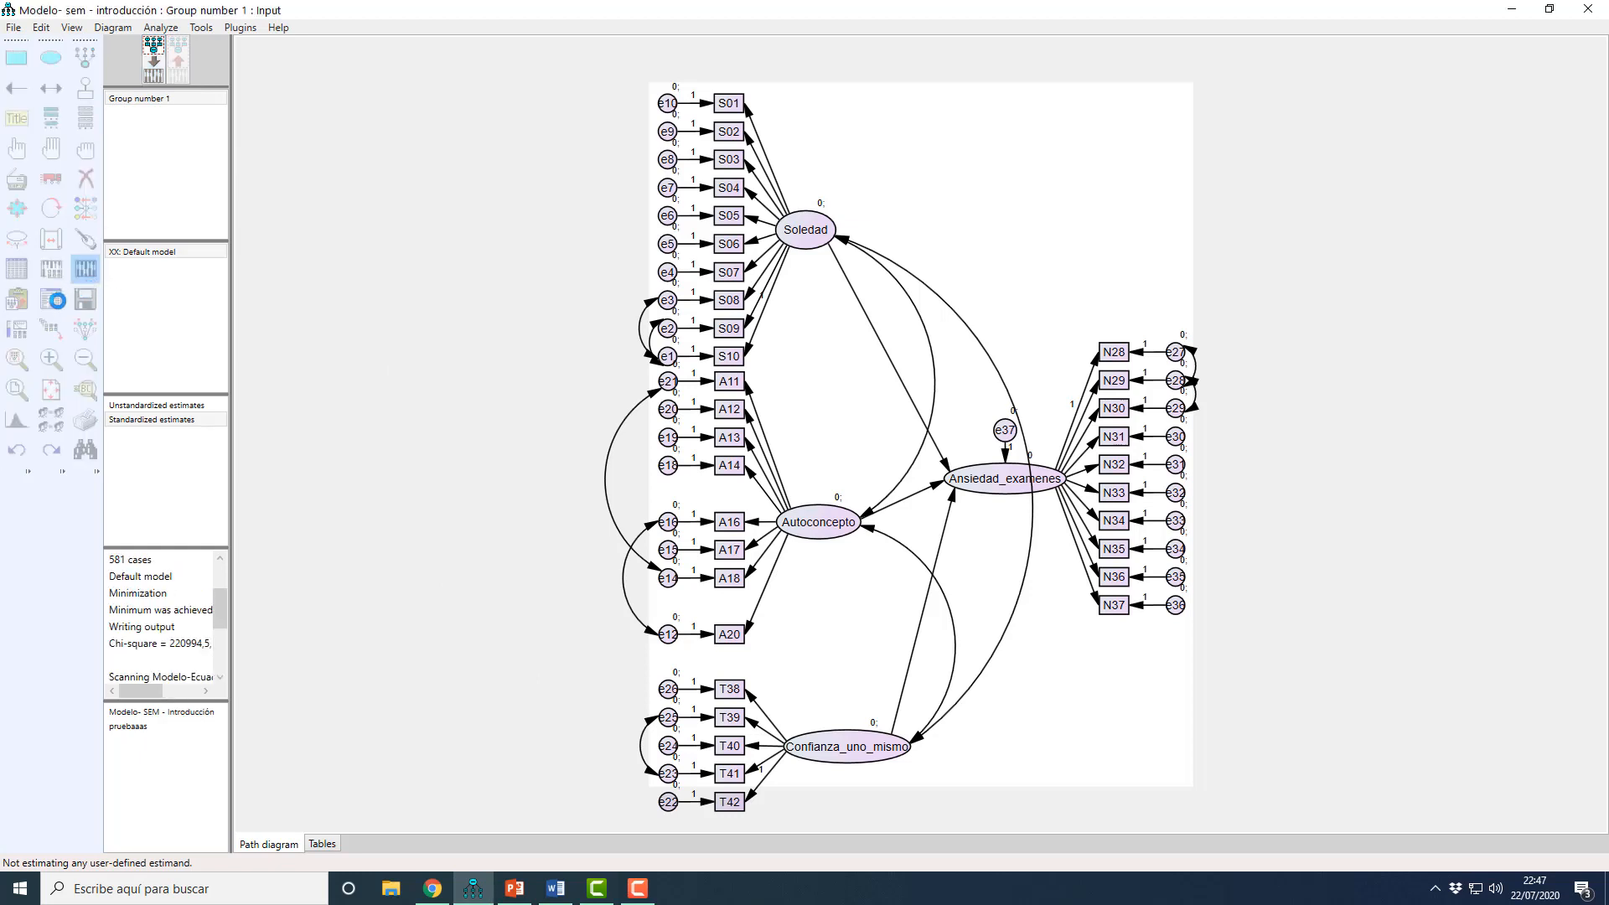
pyautogui.click(52, 300)
pyautogui.moveTo(231, 156); pyautogui.dragTo(416, 165)
pyautogui.click(171, 282)
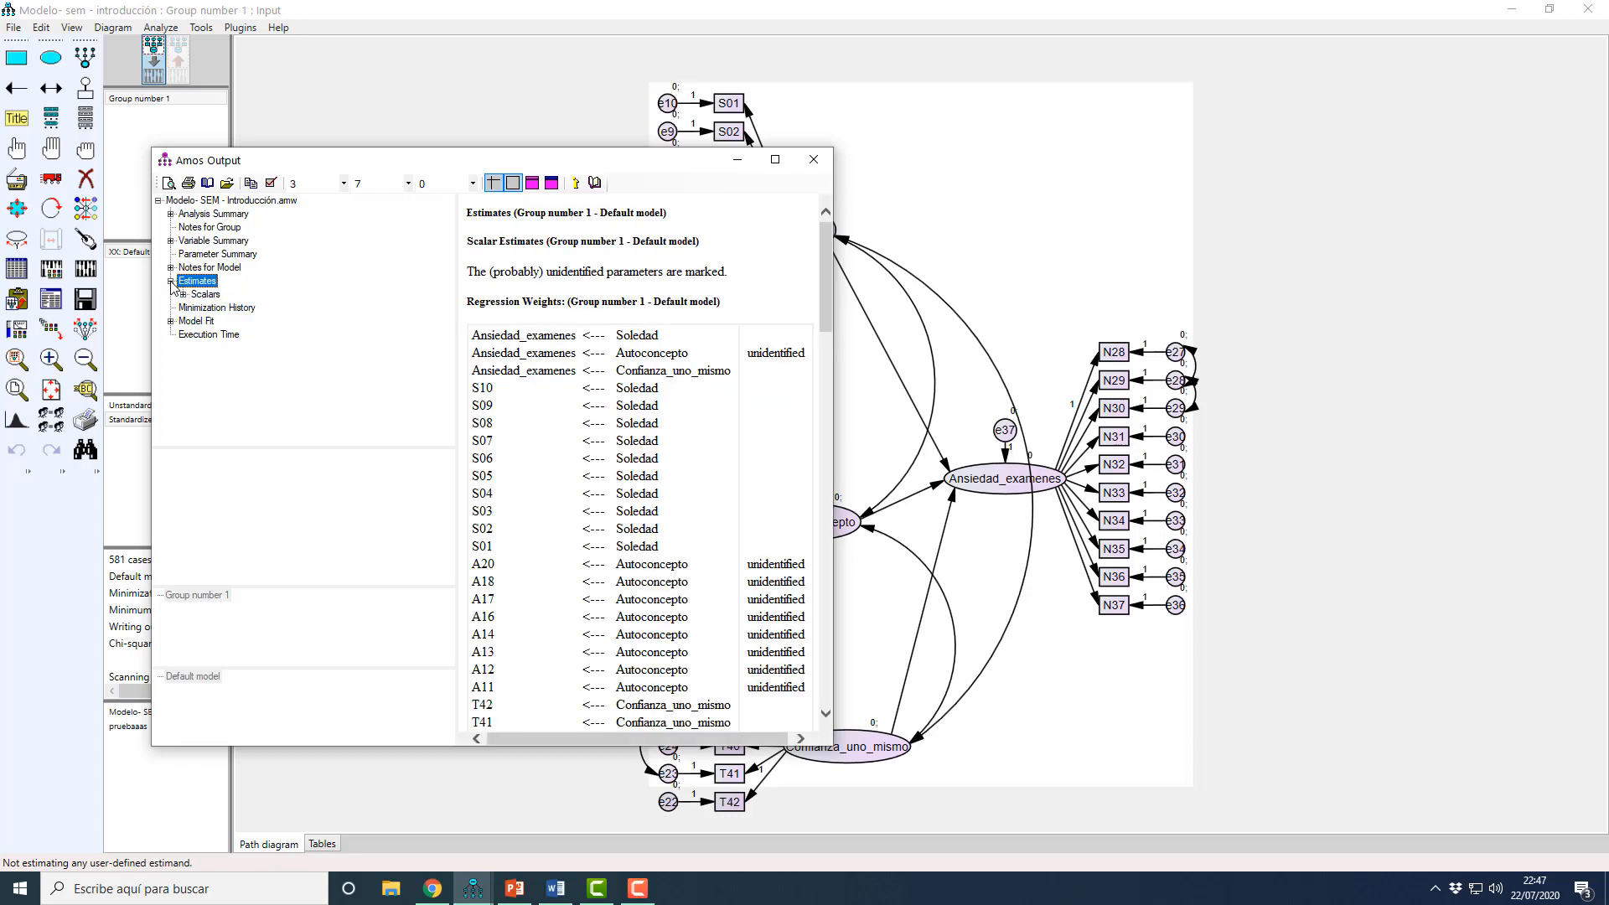
pyautogui.click(182, 295)
pyautogui.click(238, 308)
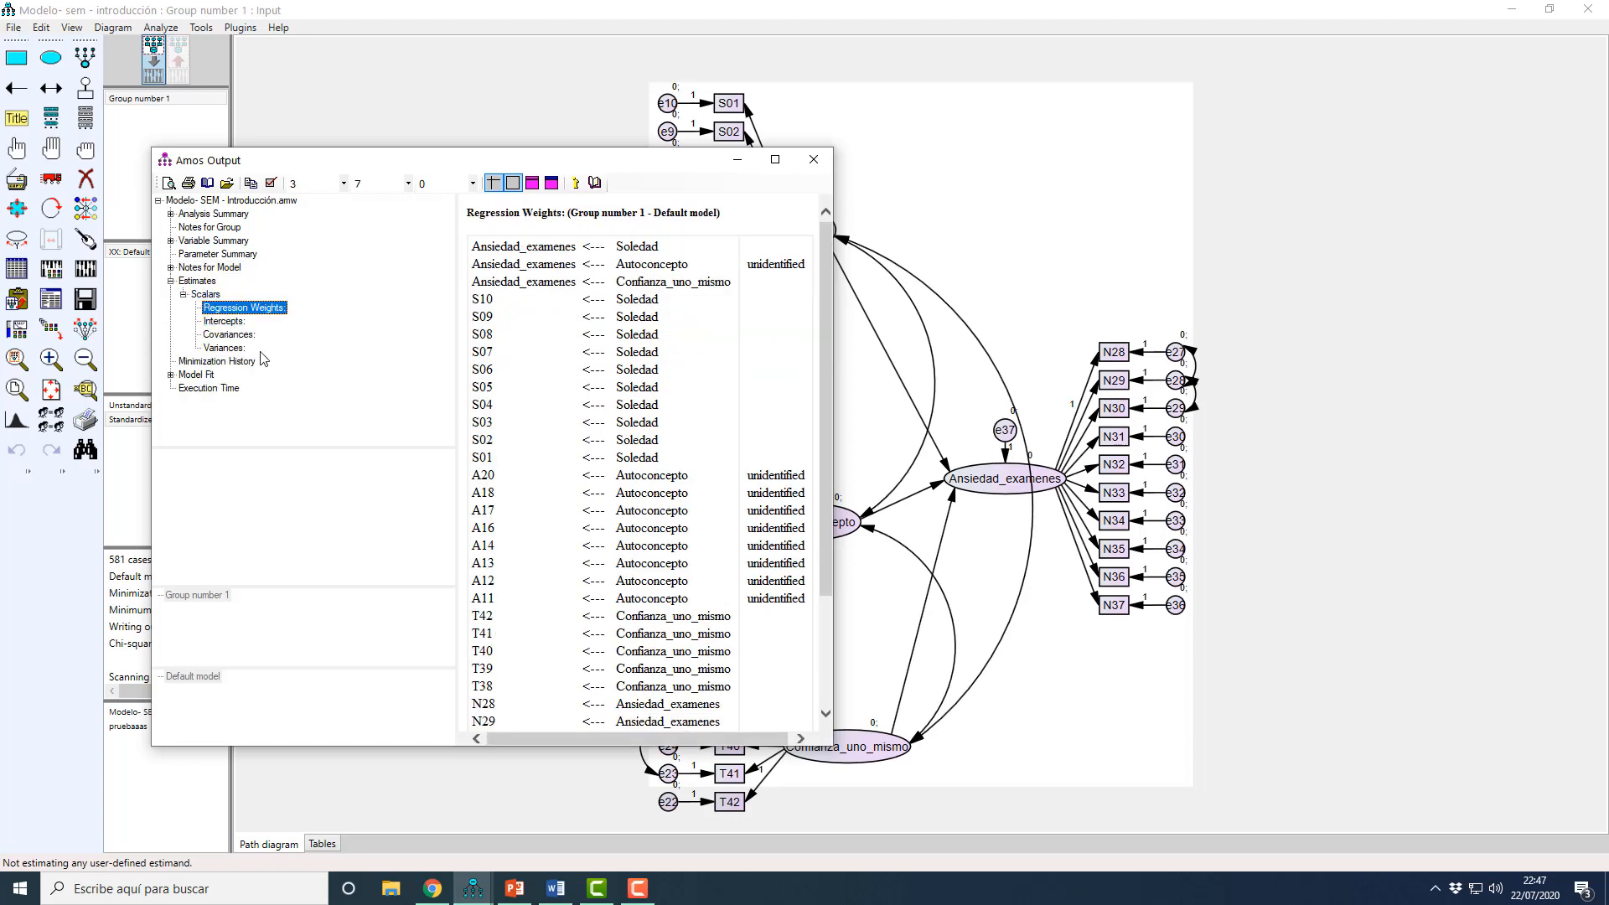
pyautogui.moveTo(480, 172); pyautogui.dragTo(367, 170)
pyautogui.click(700, 159)
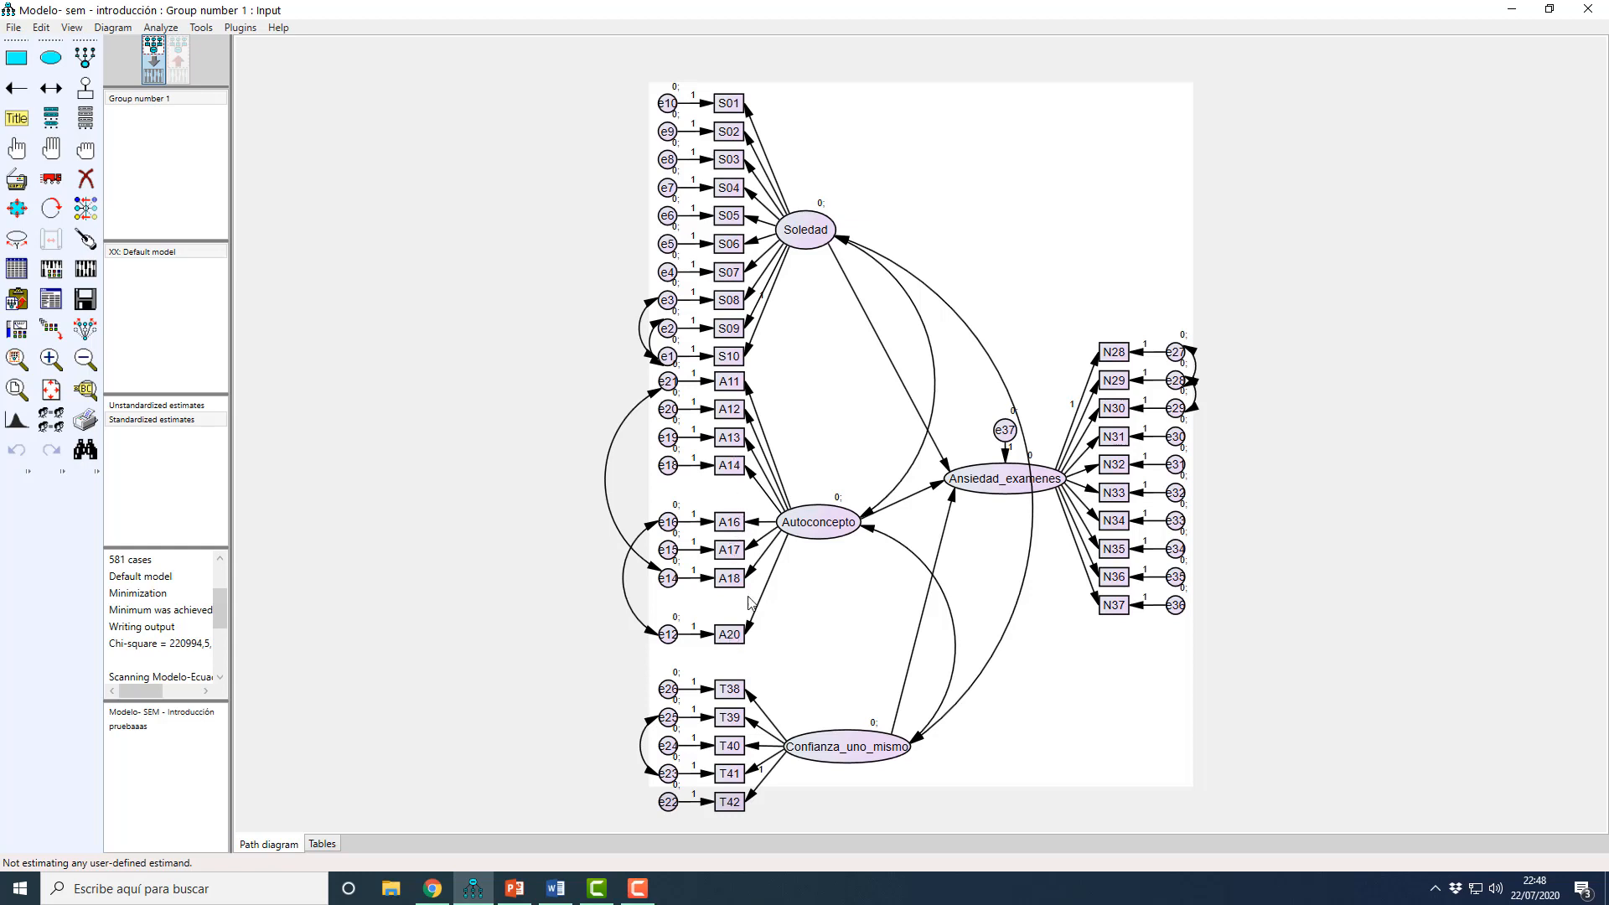
# Step: Fix the regression weight of the path from Autoconcepto to A20 at 1
pyautogui.doubleClick(736, 635)
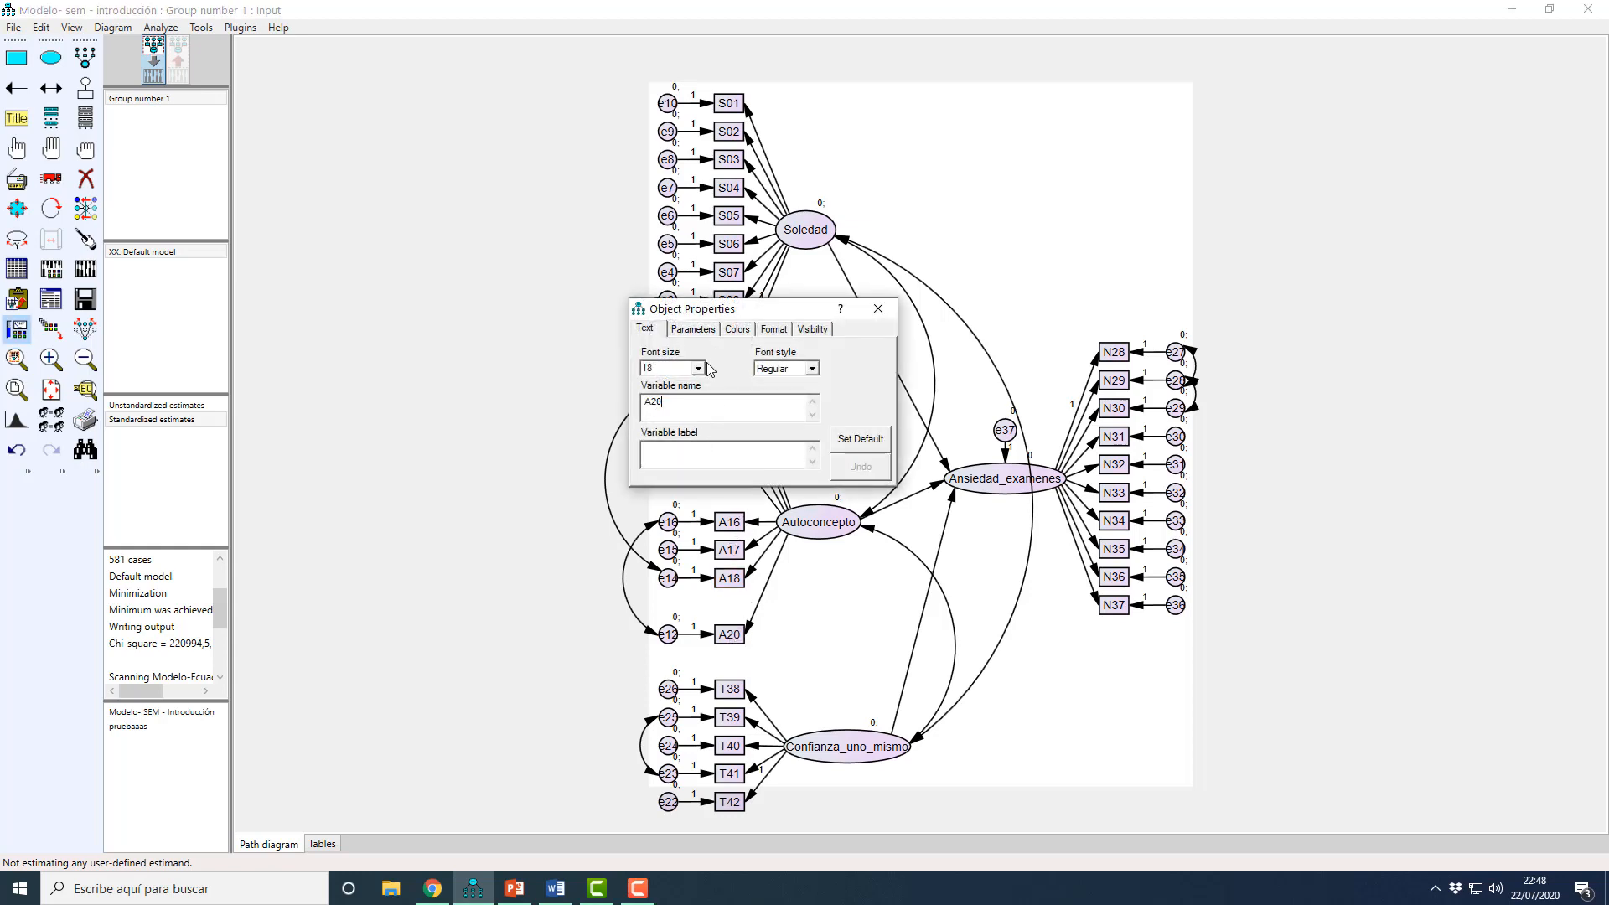
pyautogui.click(694, 331)
pyautogui.click(878, 309)
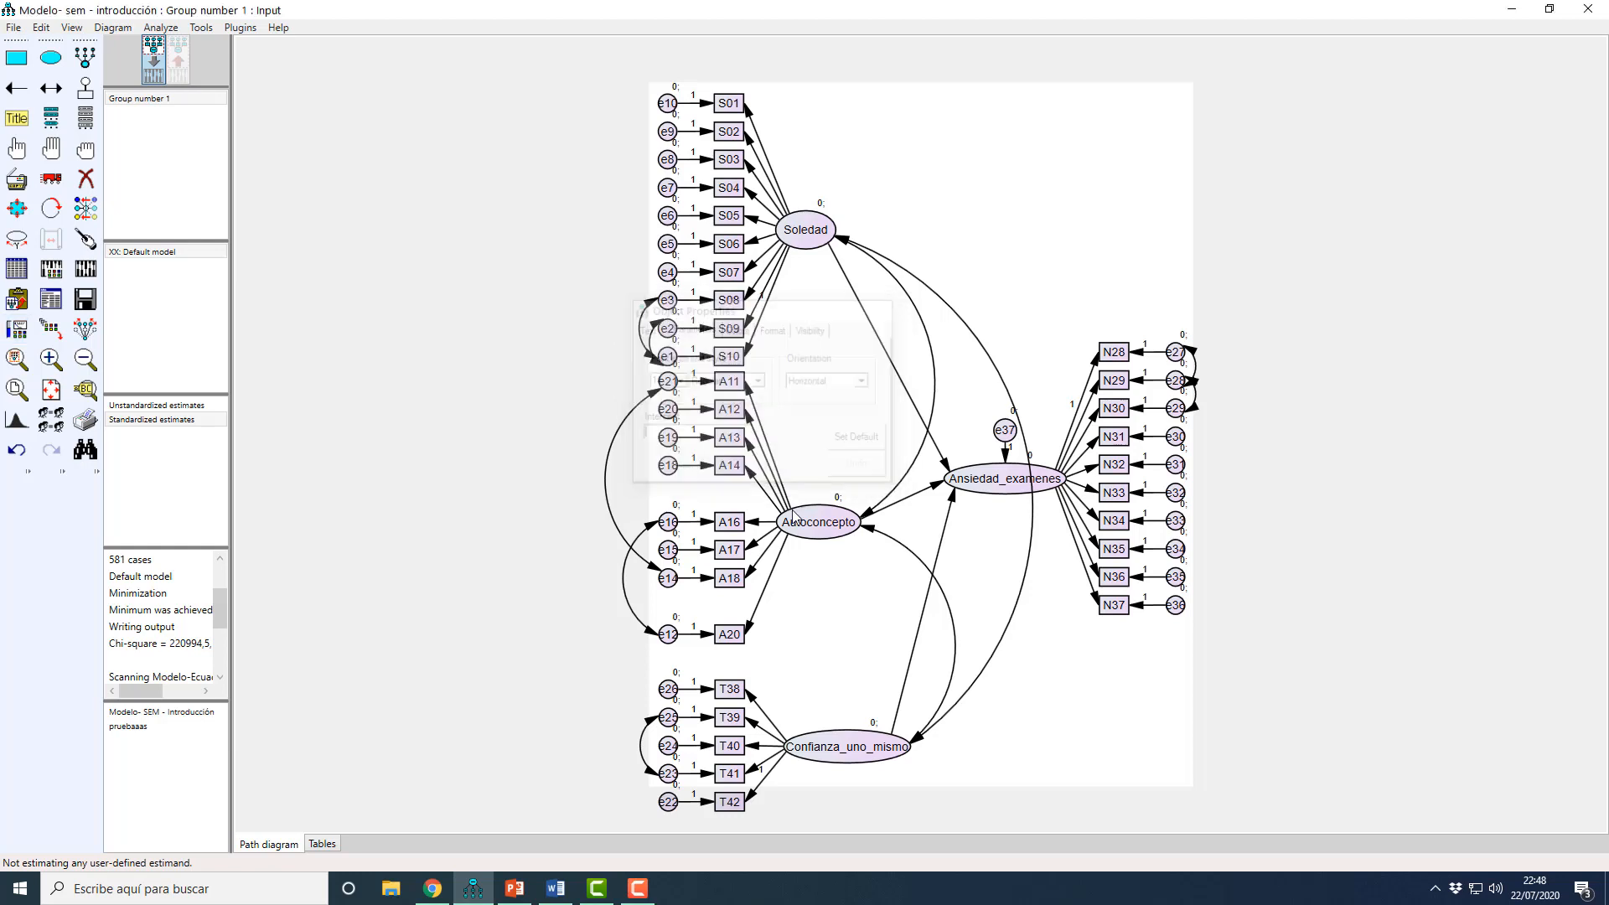
pyautogui.doubleClick(751, 631)
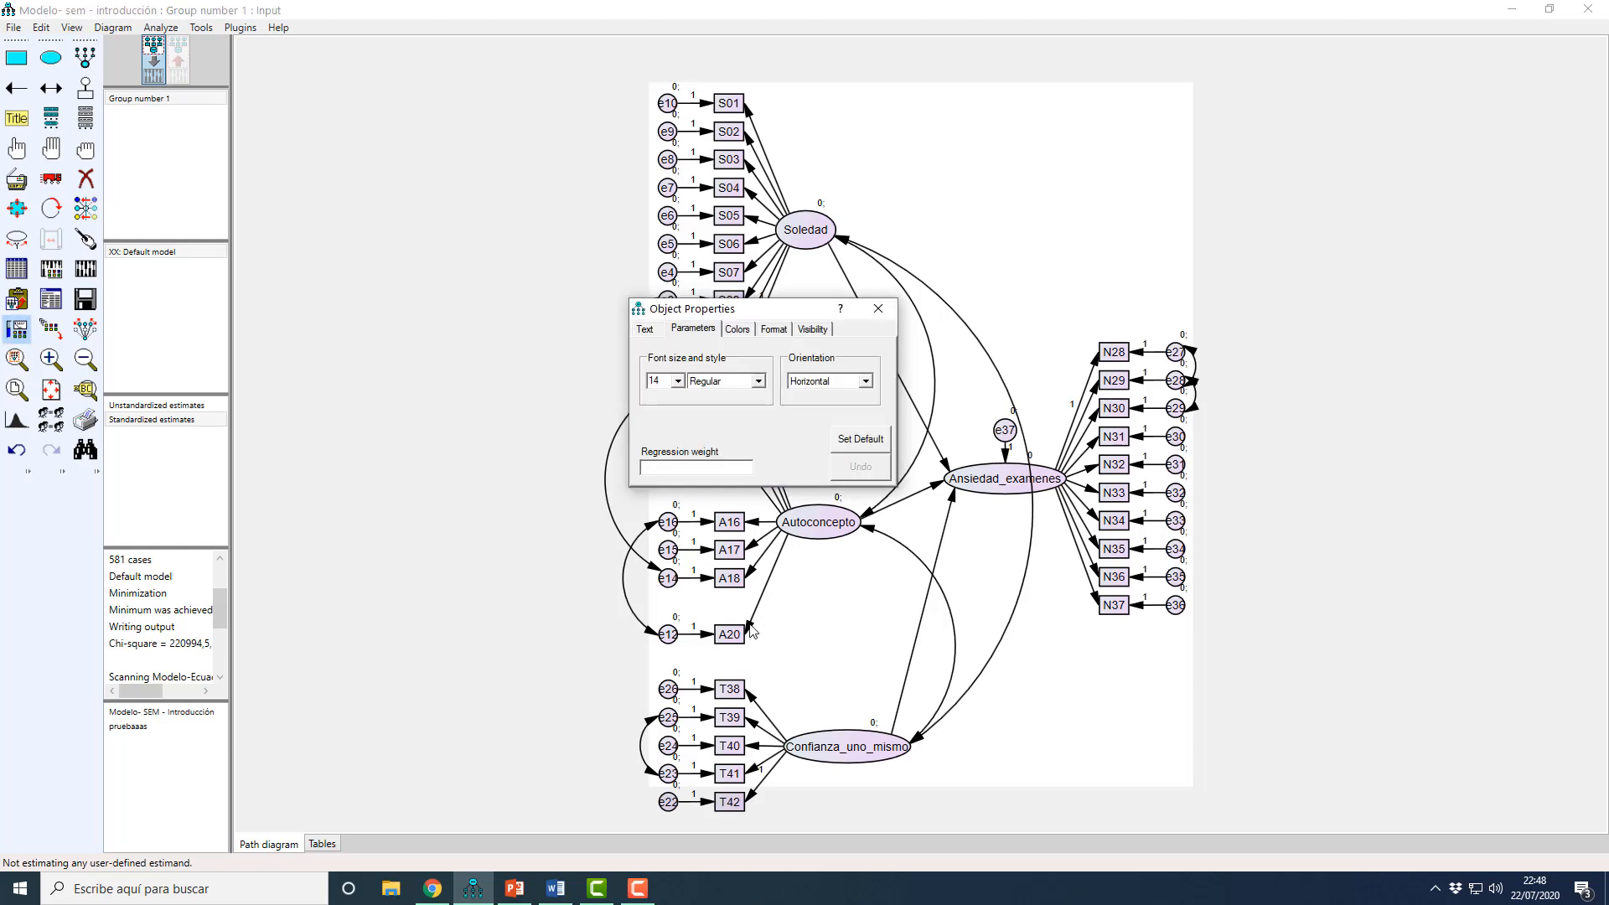
pyautogui.write('1')
pyautogui.click(881, 314)
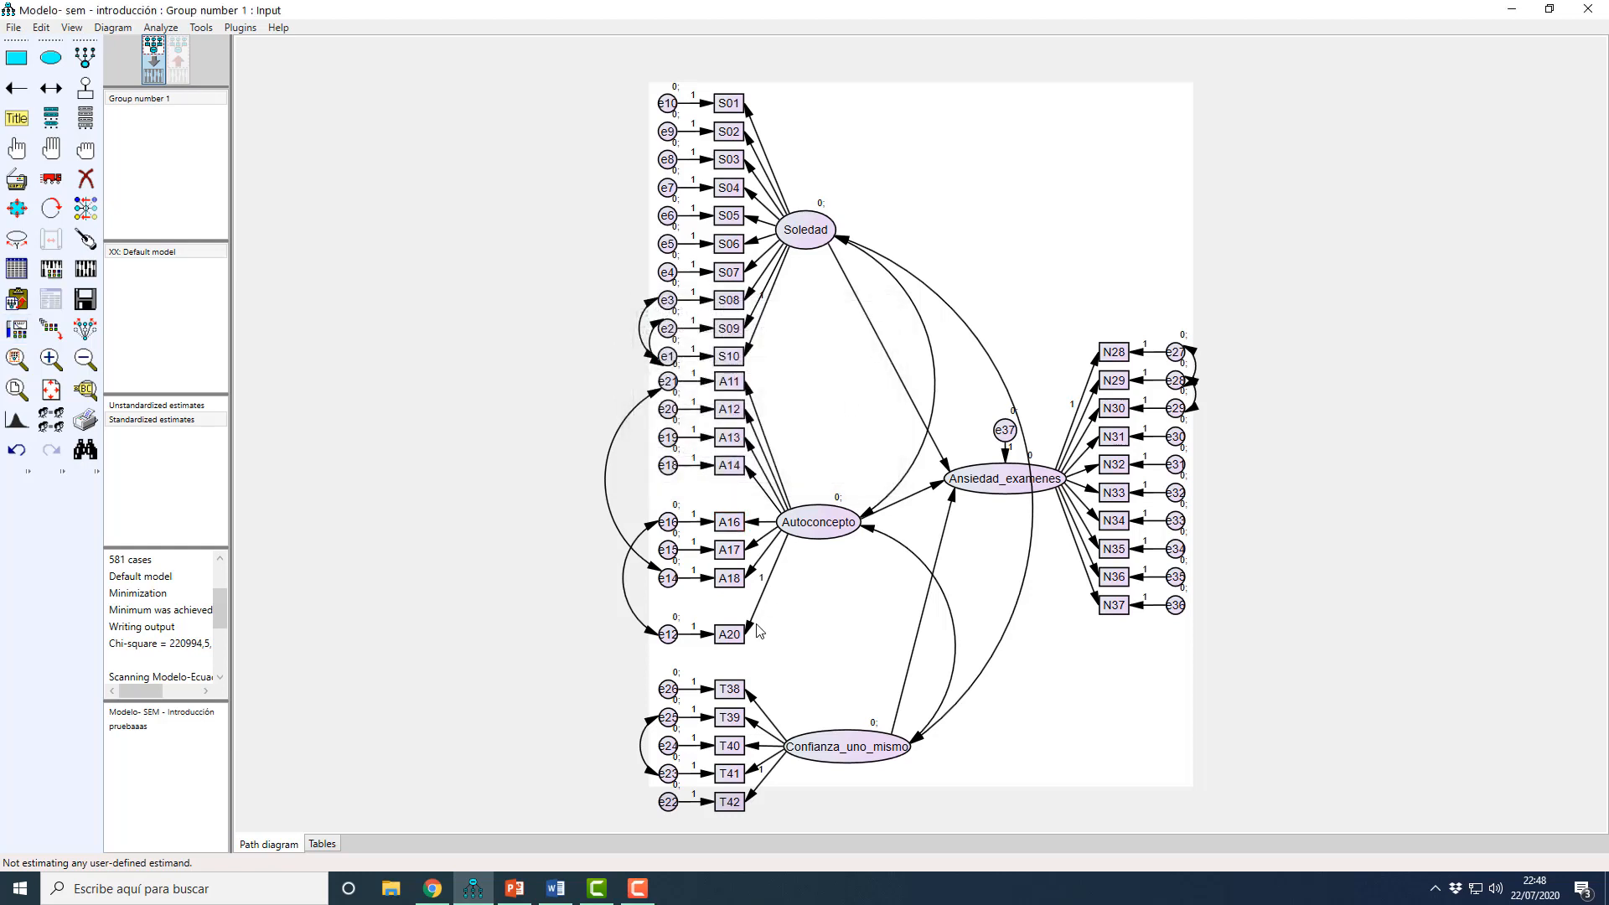
# Step: Recalculate the estimates with the A20 path constrained and review all Standardized Regression Weights for weak indicators
pyautogui.click(85, 270)
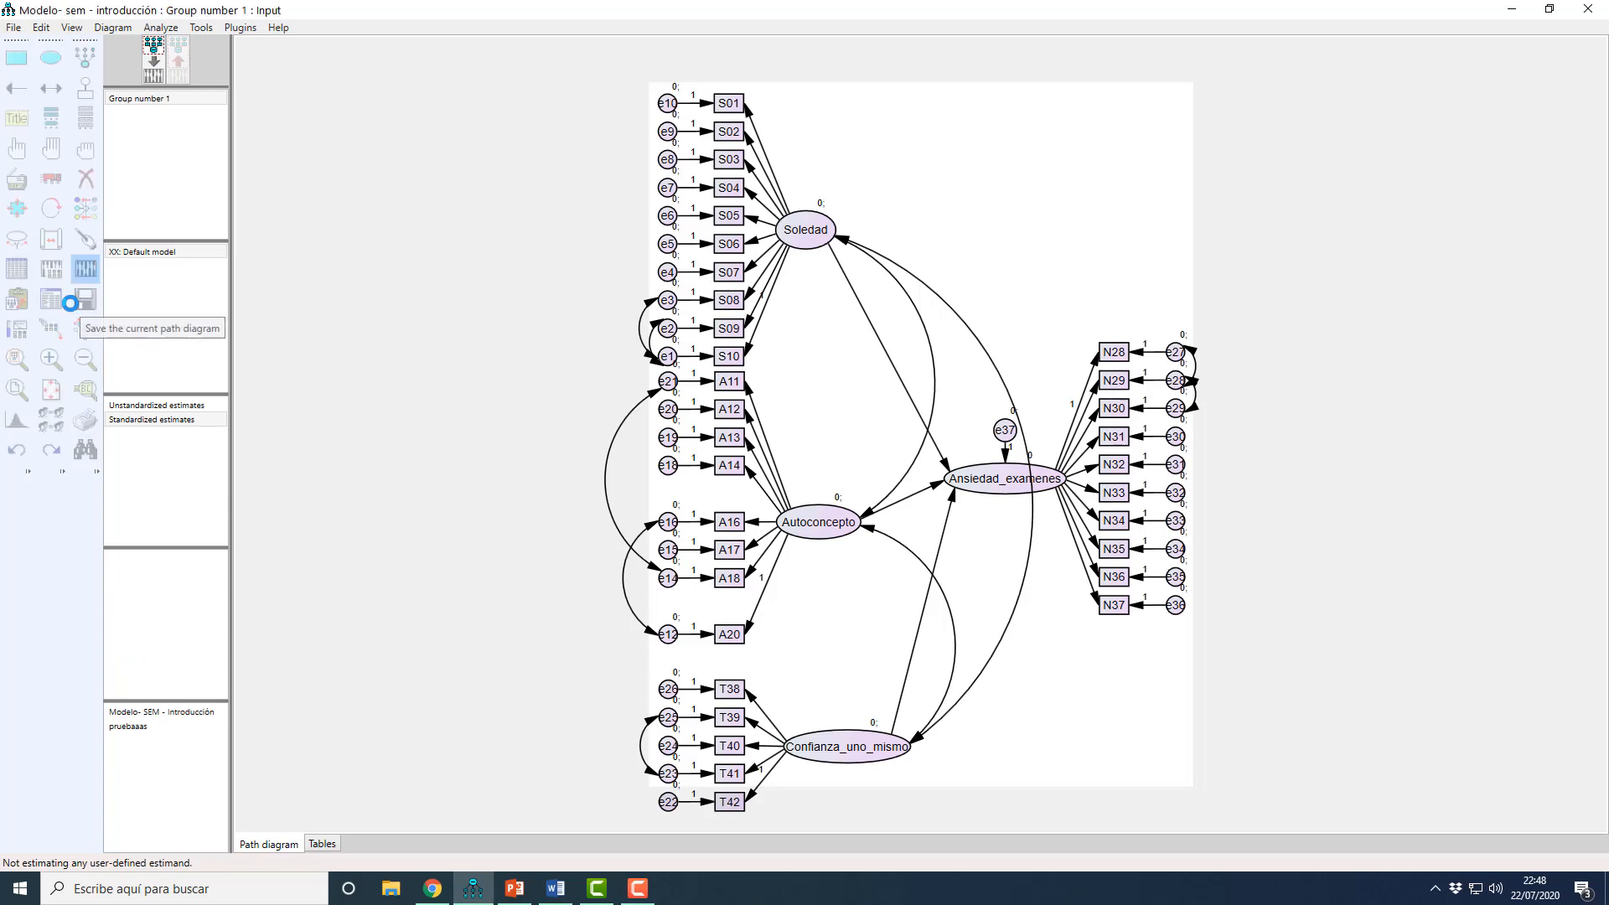
pyautogui.click(52, 300)
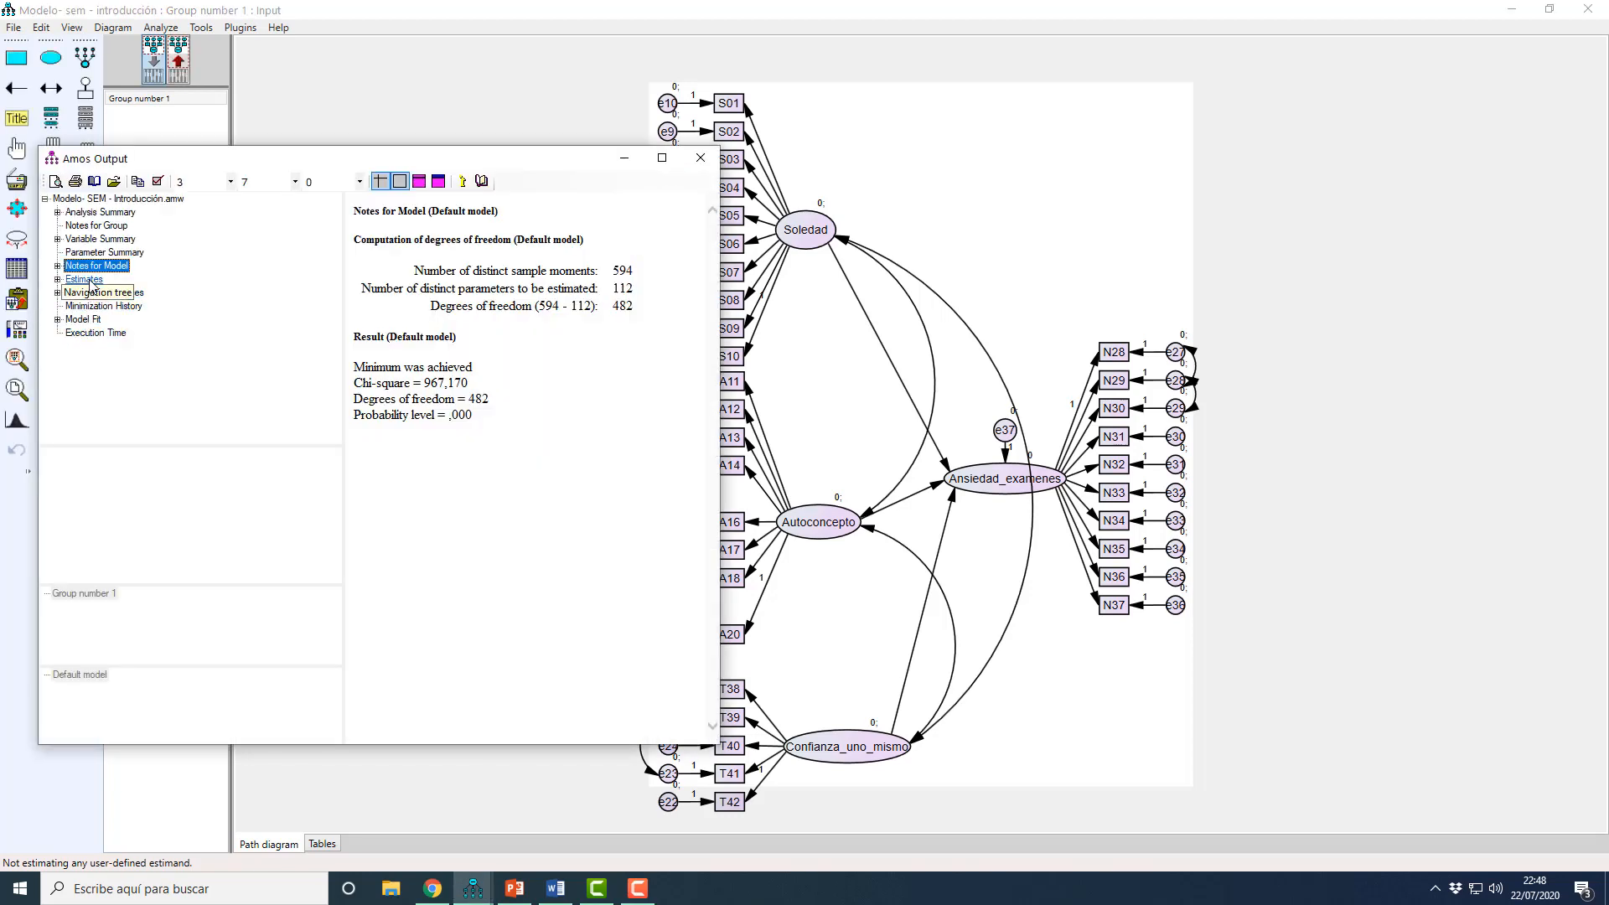
pyautogui.doubleClick(82, 280)
pyautogui.click(71, 293)
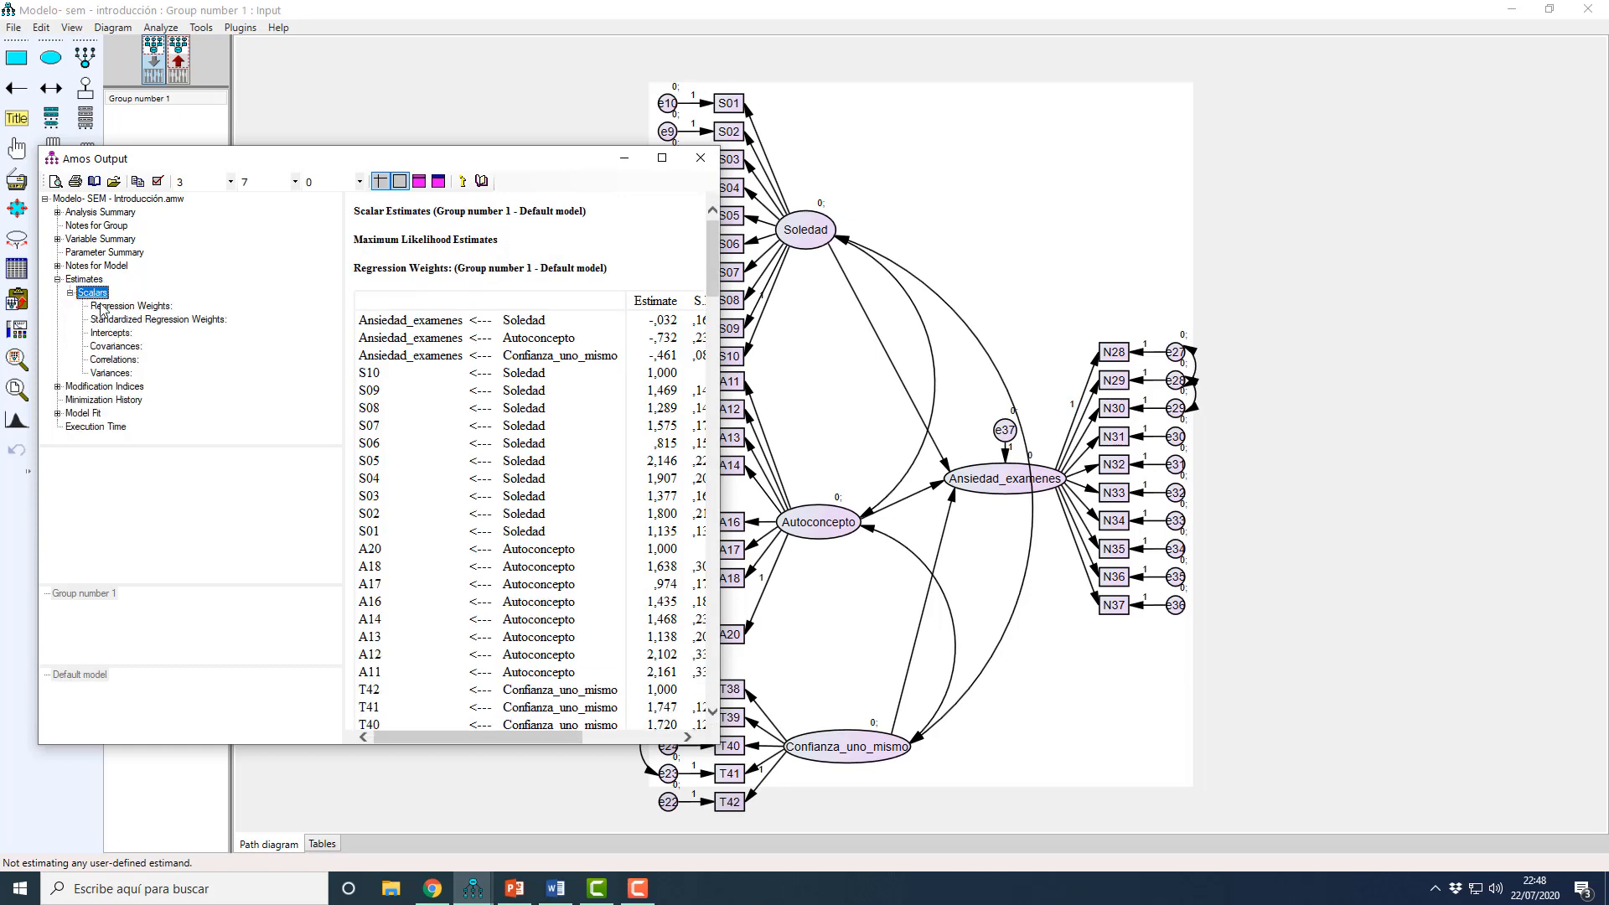
pyautogui.click(158, 319)
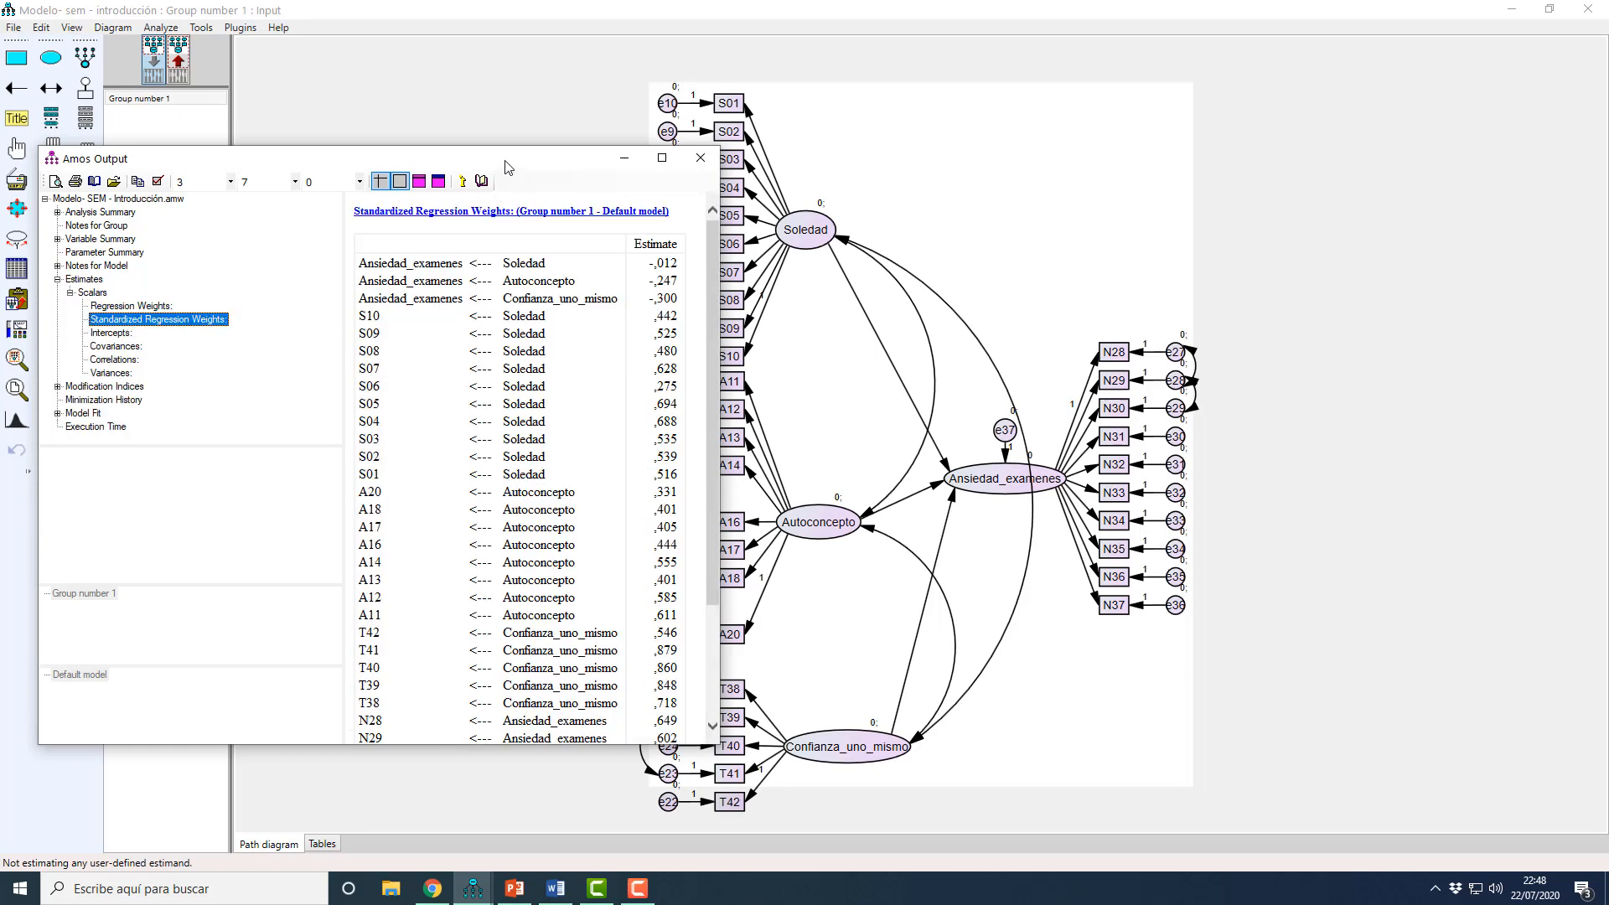
pyautogui.moveTo(506, 159); pyautogui.dragTo(440, 160)
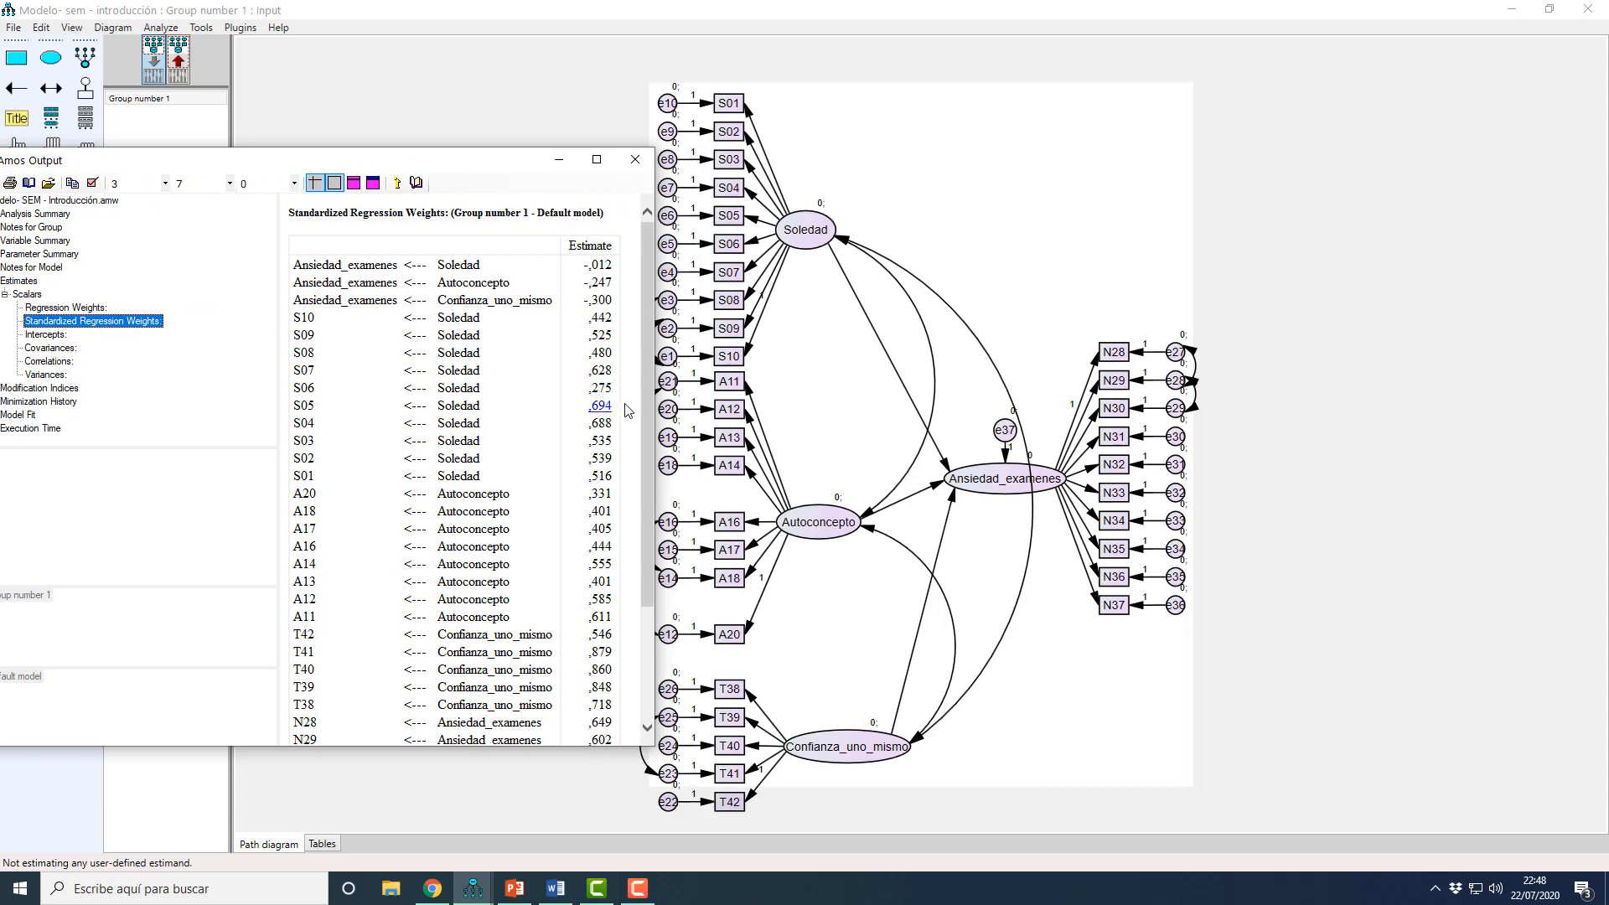
pyautogui.moveTo(642, 410); pyautogui.dragTo(637, 550)
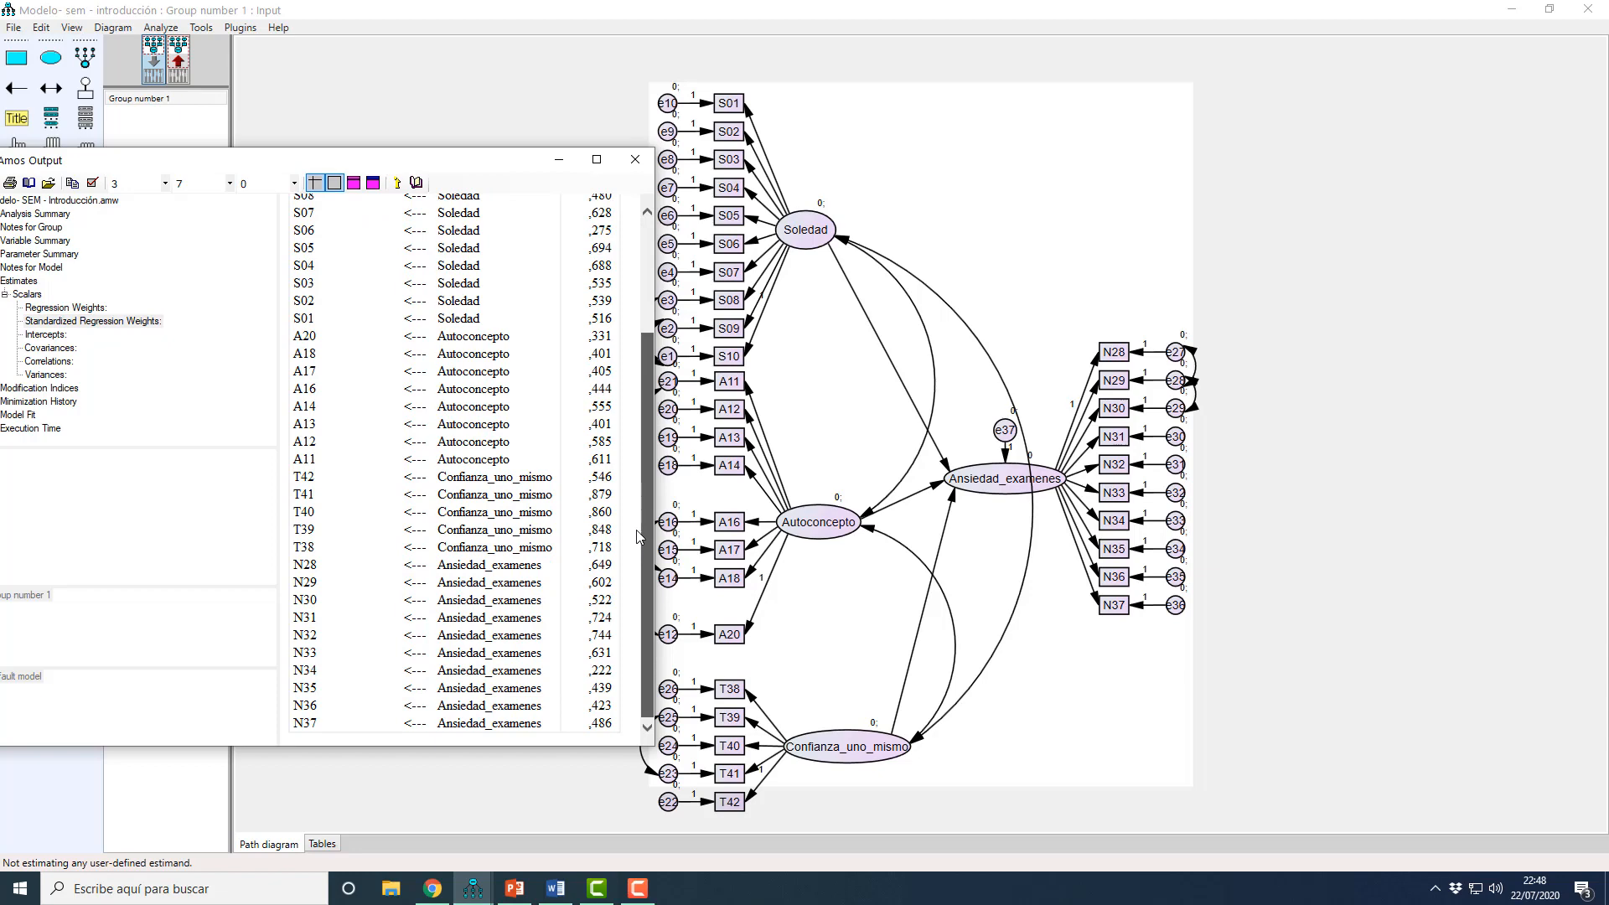
pyautogui.scroll(3, 637, 536)
pyautogui.scroll(-3, 620, 603)
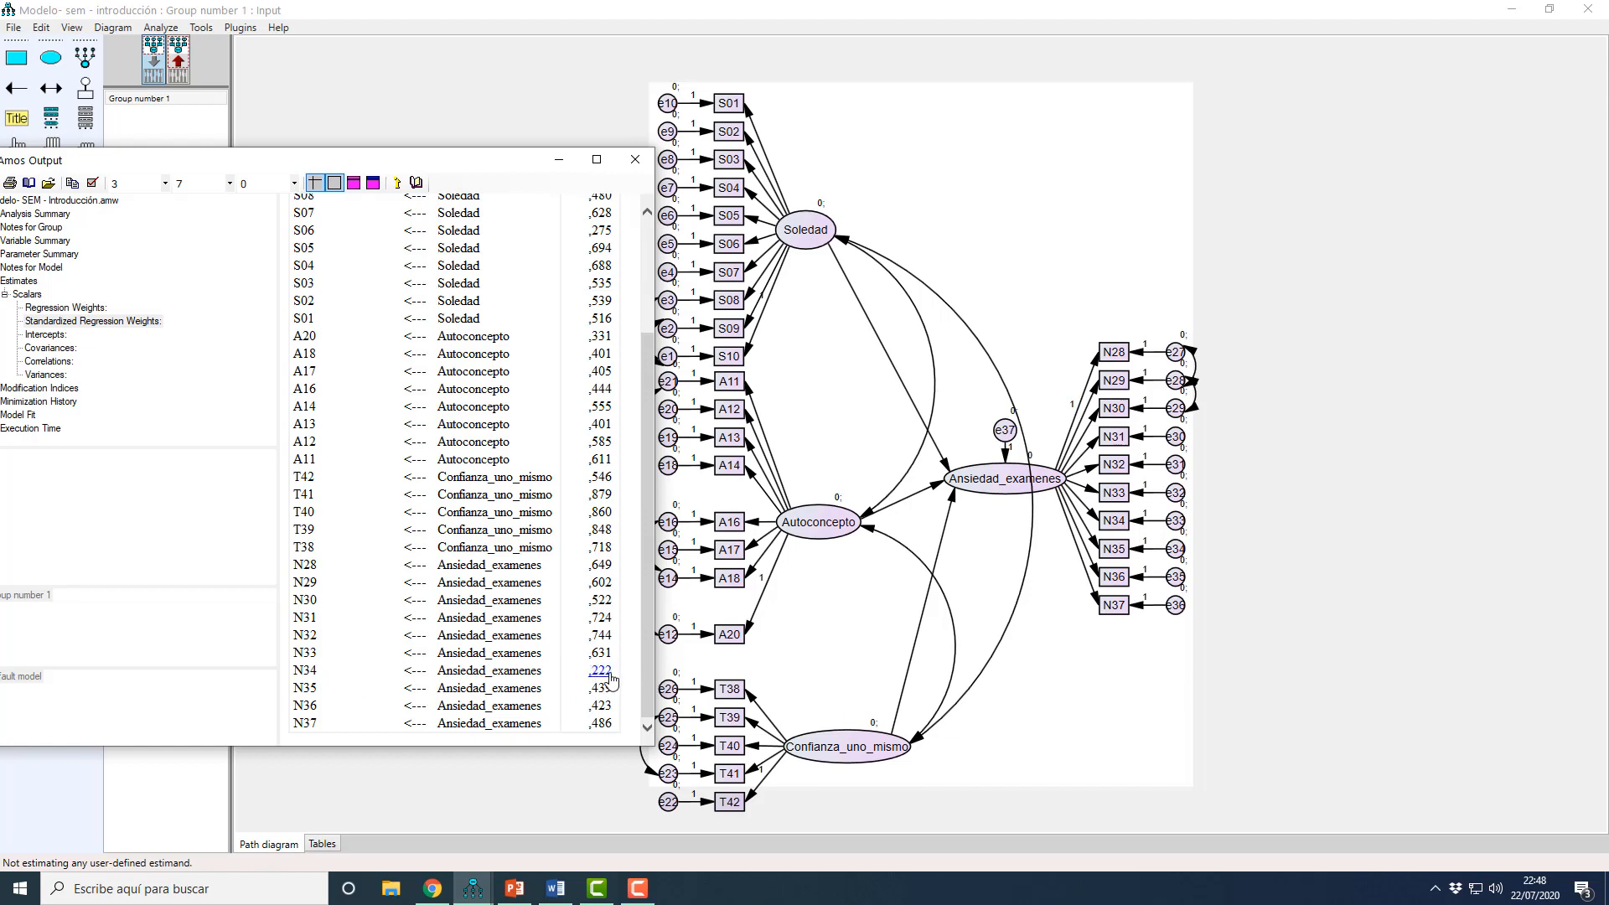
# Step: Return to the input model and delete the N34 indicator of Ansiedad_examenes together with its error term e33
pyautogui.click(811, 659)
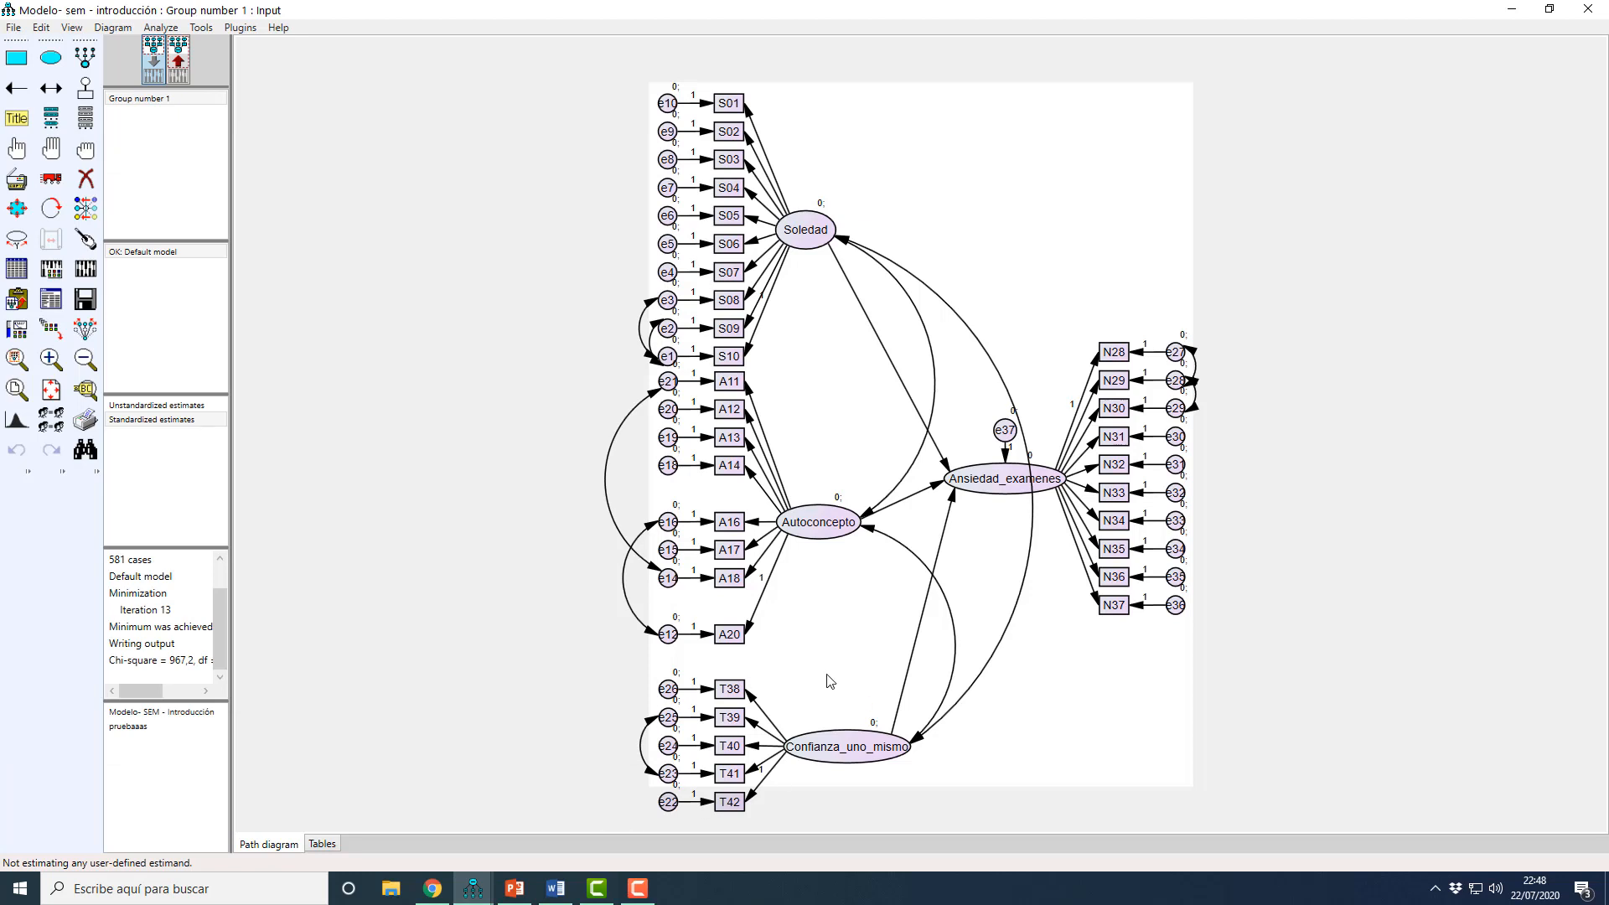
pyautogui.moveTo(493, 887)
pyautogui.click(576, 761)
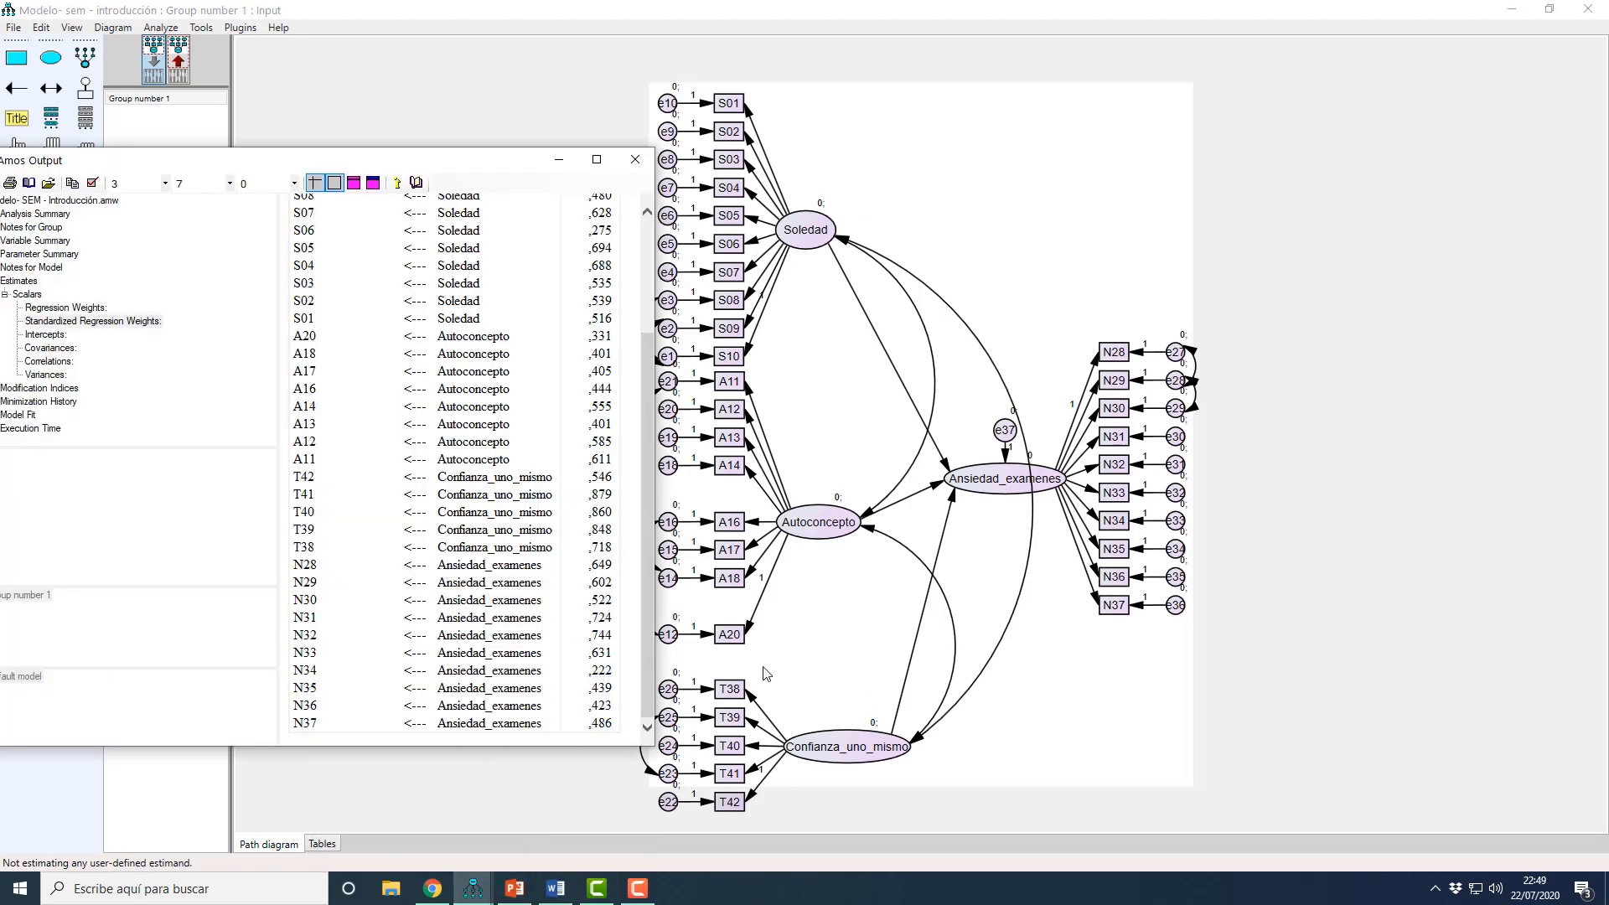
pyautogui.click(798, 663)
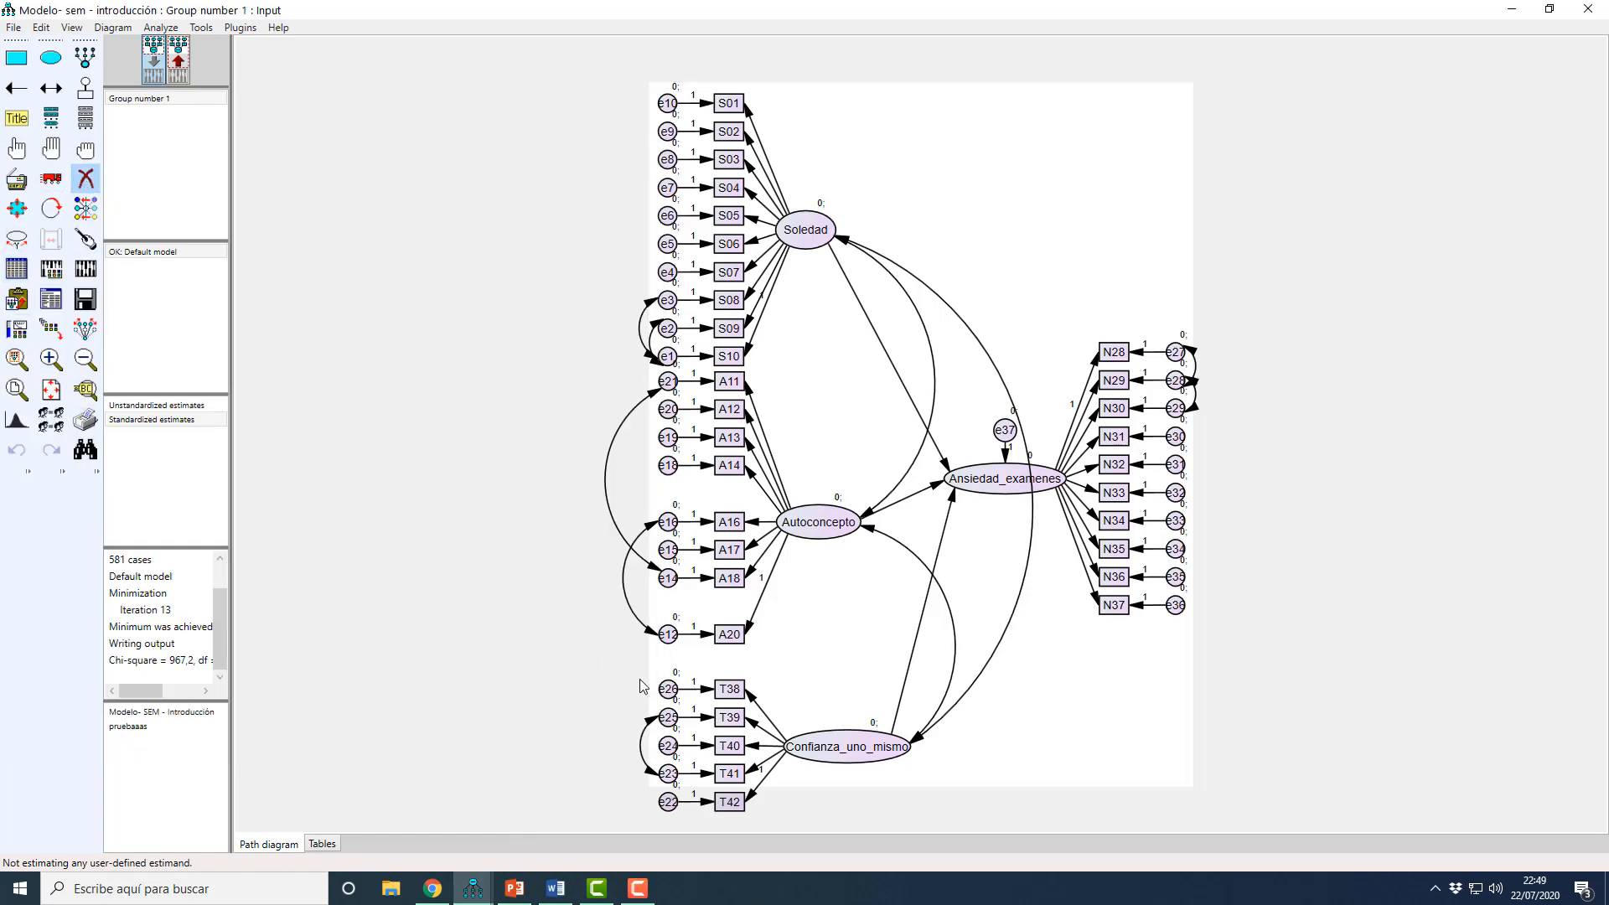
pyautogui.click(1138, 525)
pyautogui.click(1176, 520)
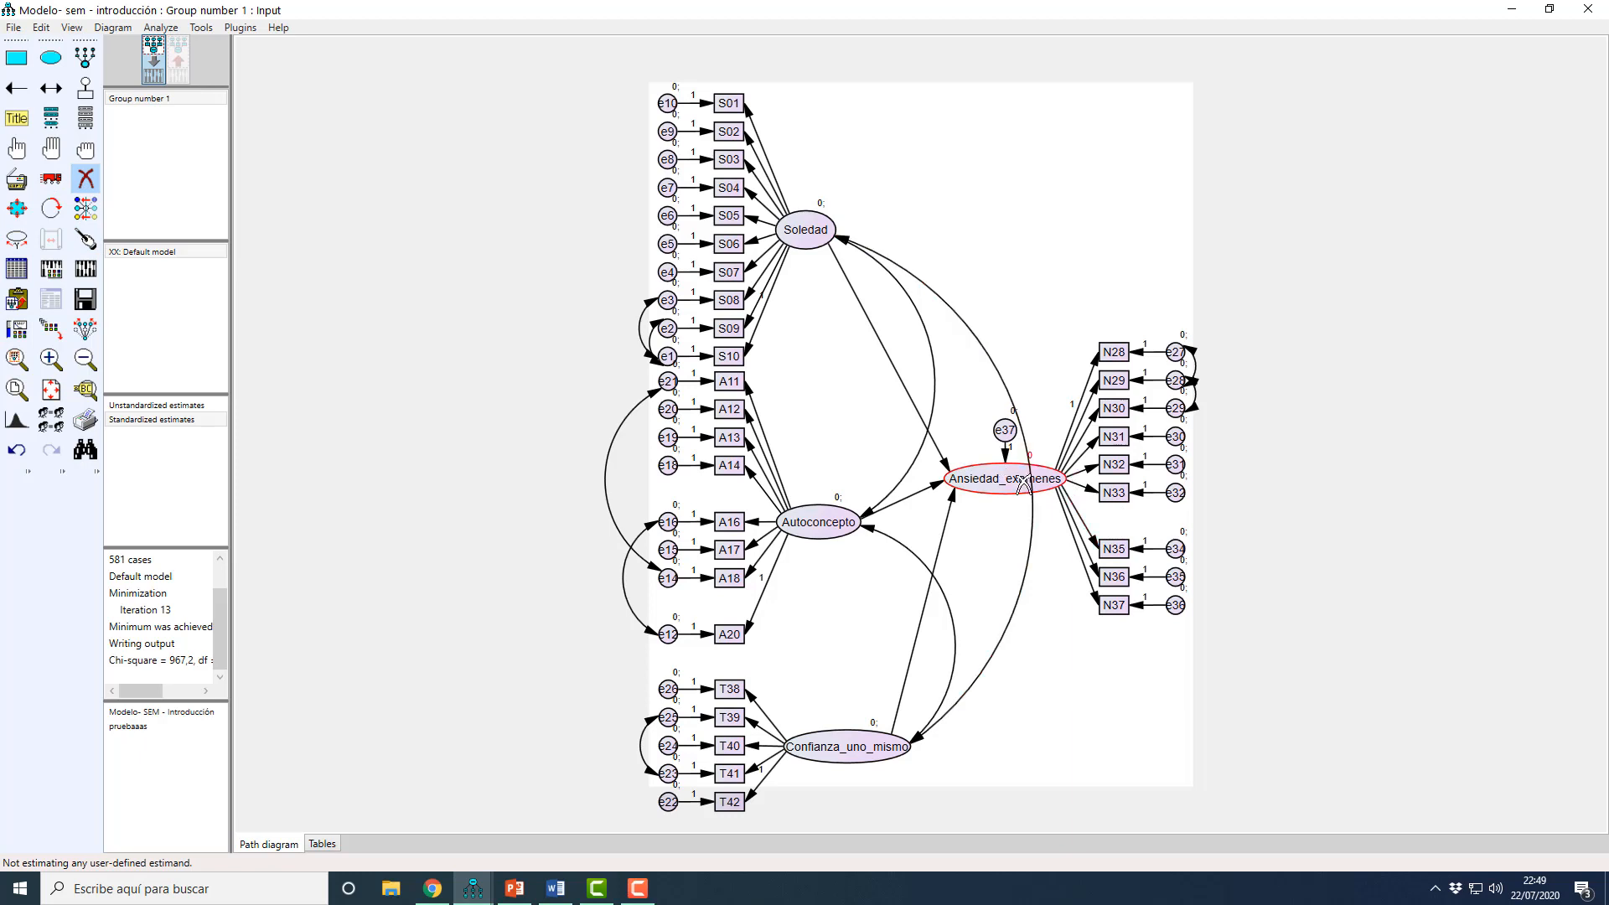
# Step: Recalculate the estimates without N34 and check the Standardized Regression Weights for the next weak indicator
pyautogui.click(87, 273)
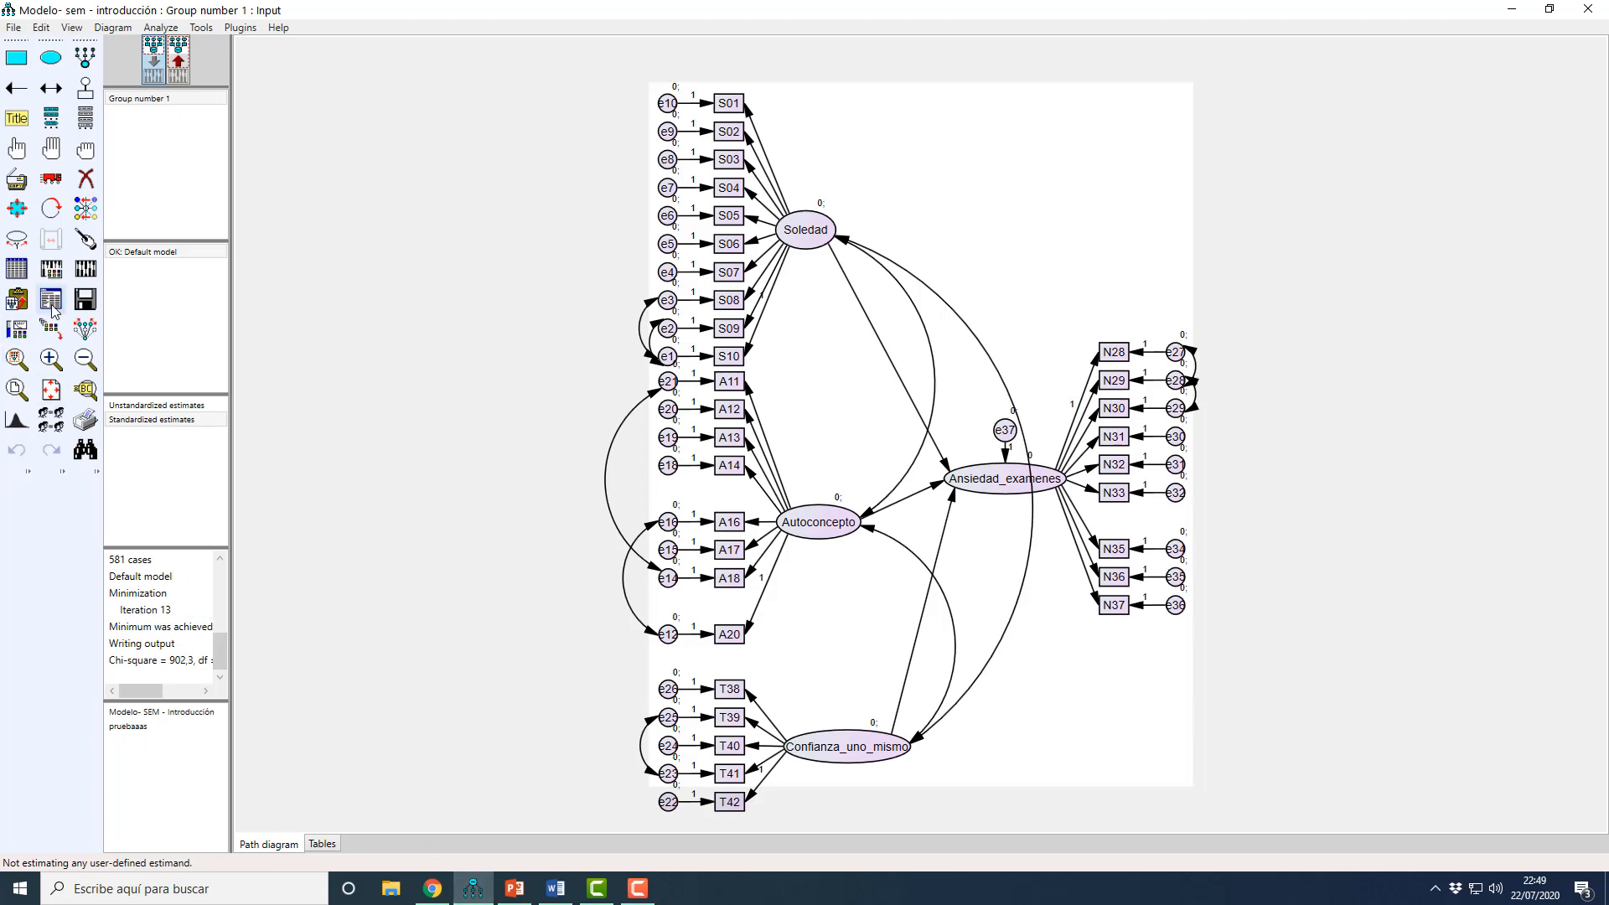
pyautogui.click(51, 301)
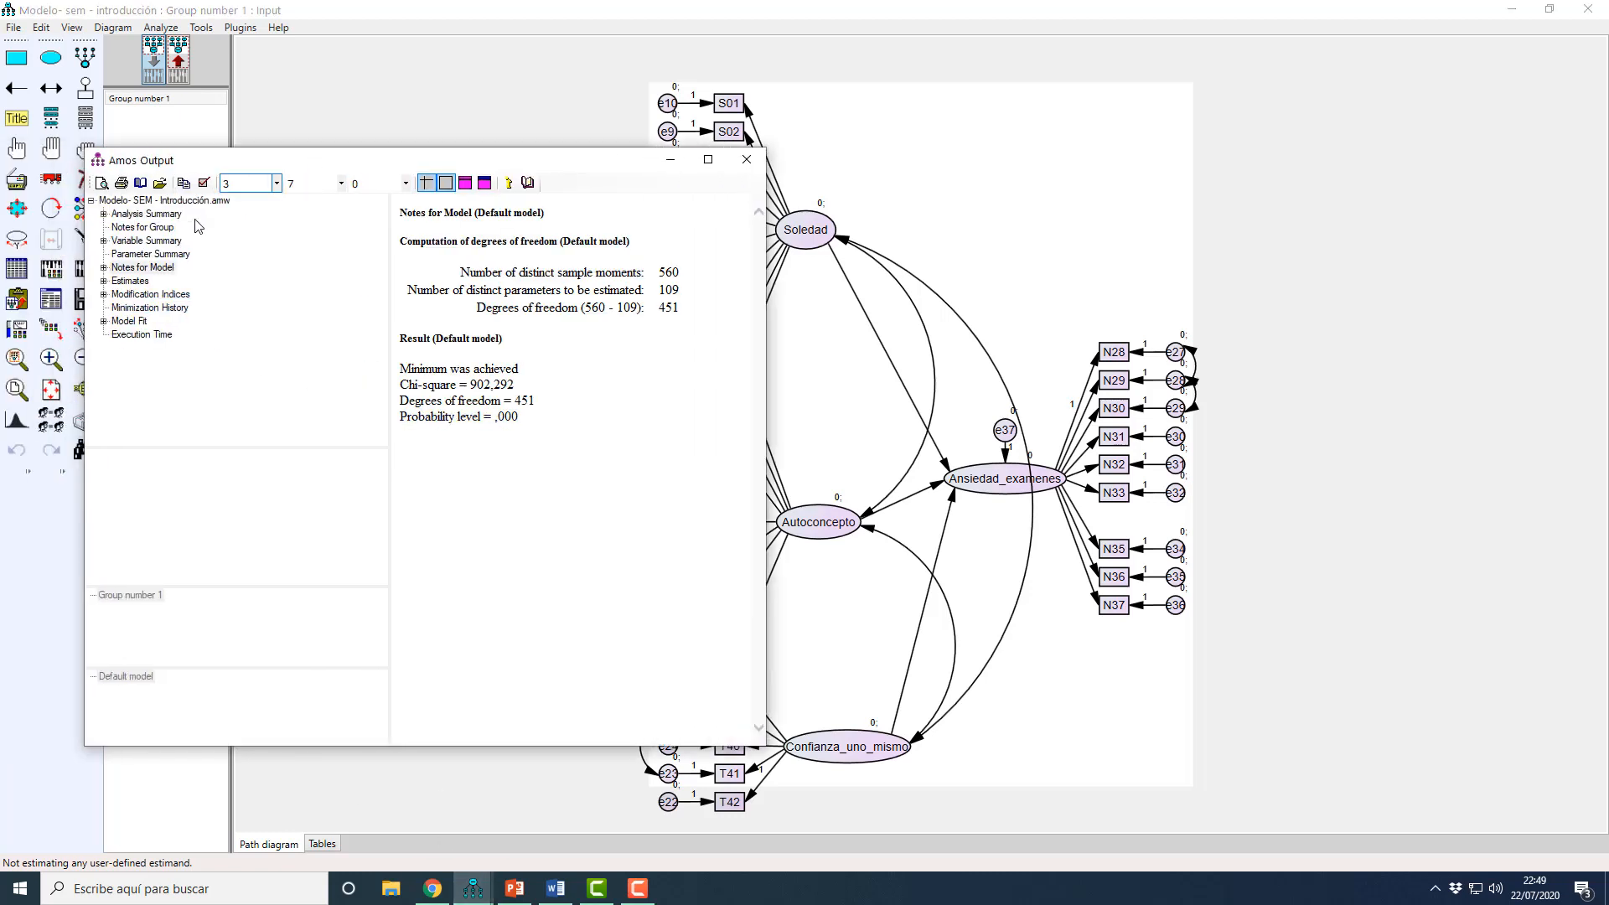
pyautogui.click(104, 282)
pyautogui.click(116, 295)
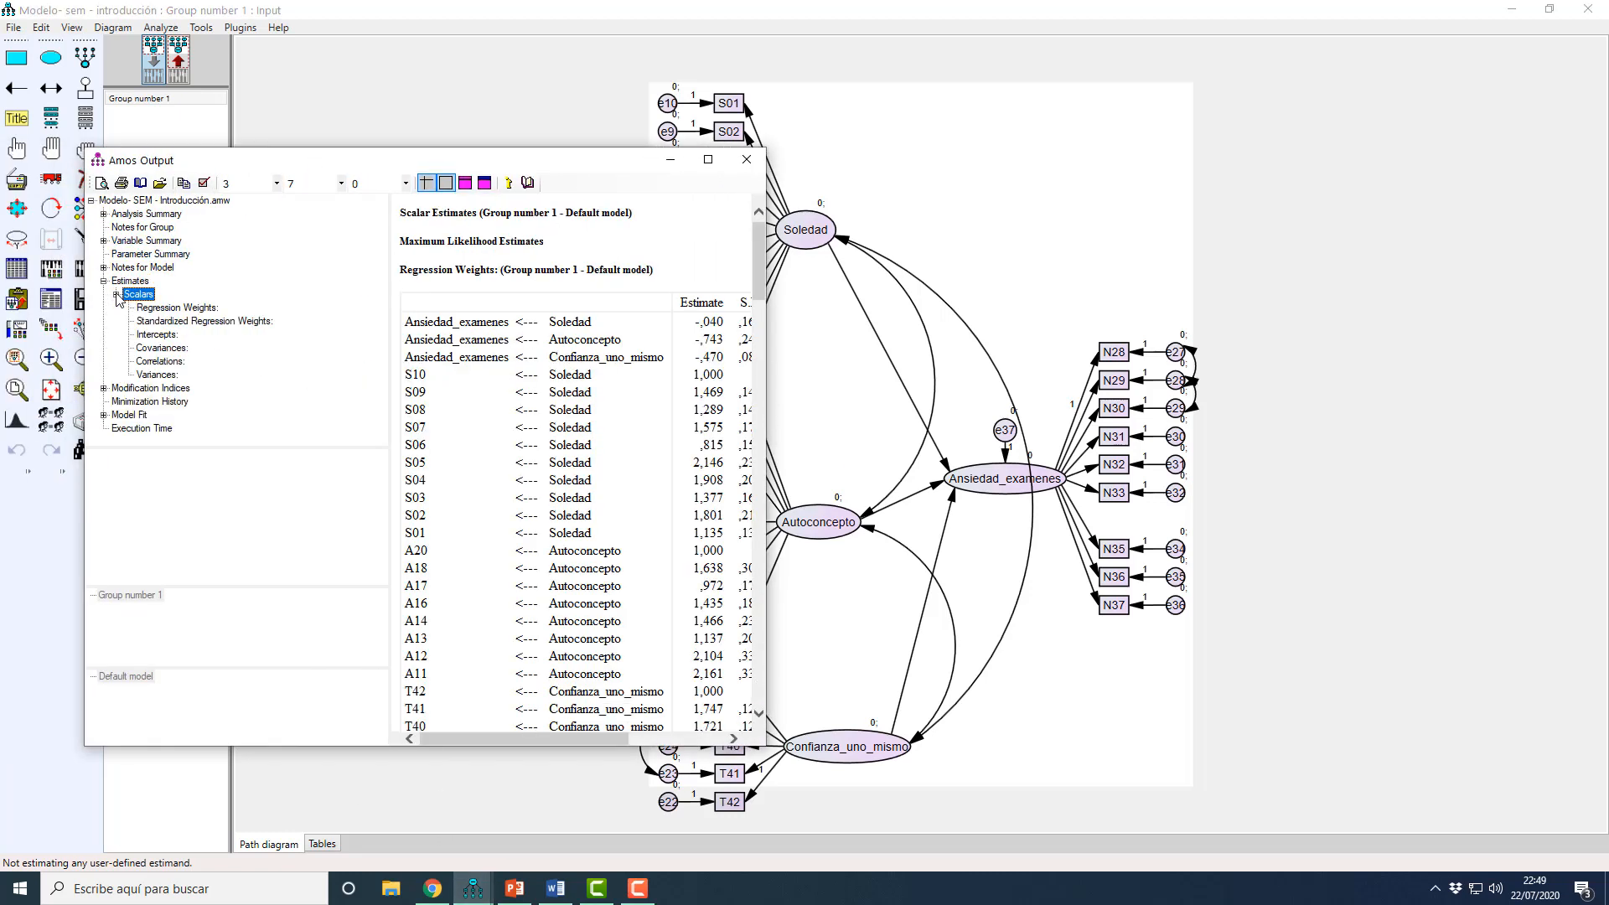
pyautogui.click(202, 321)
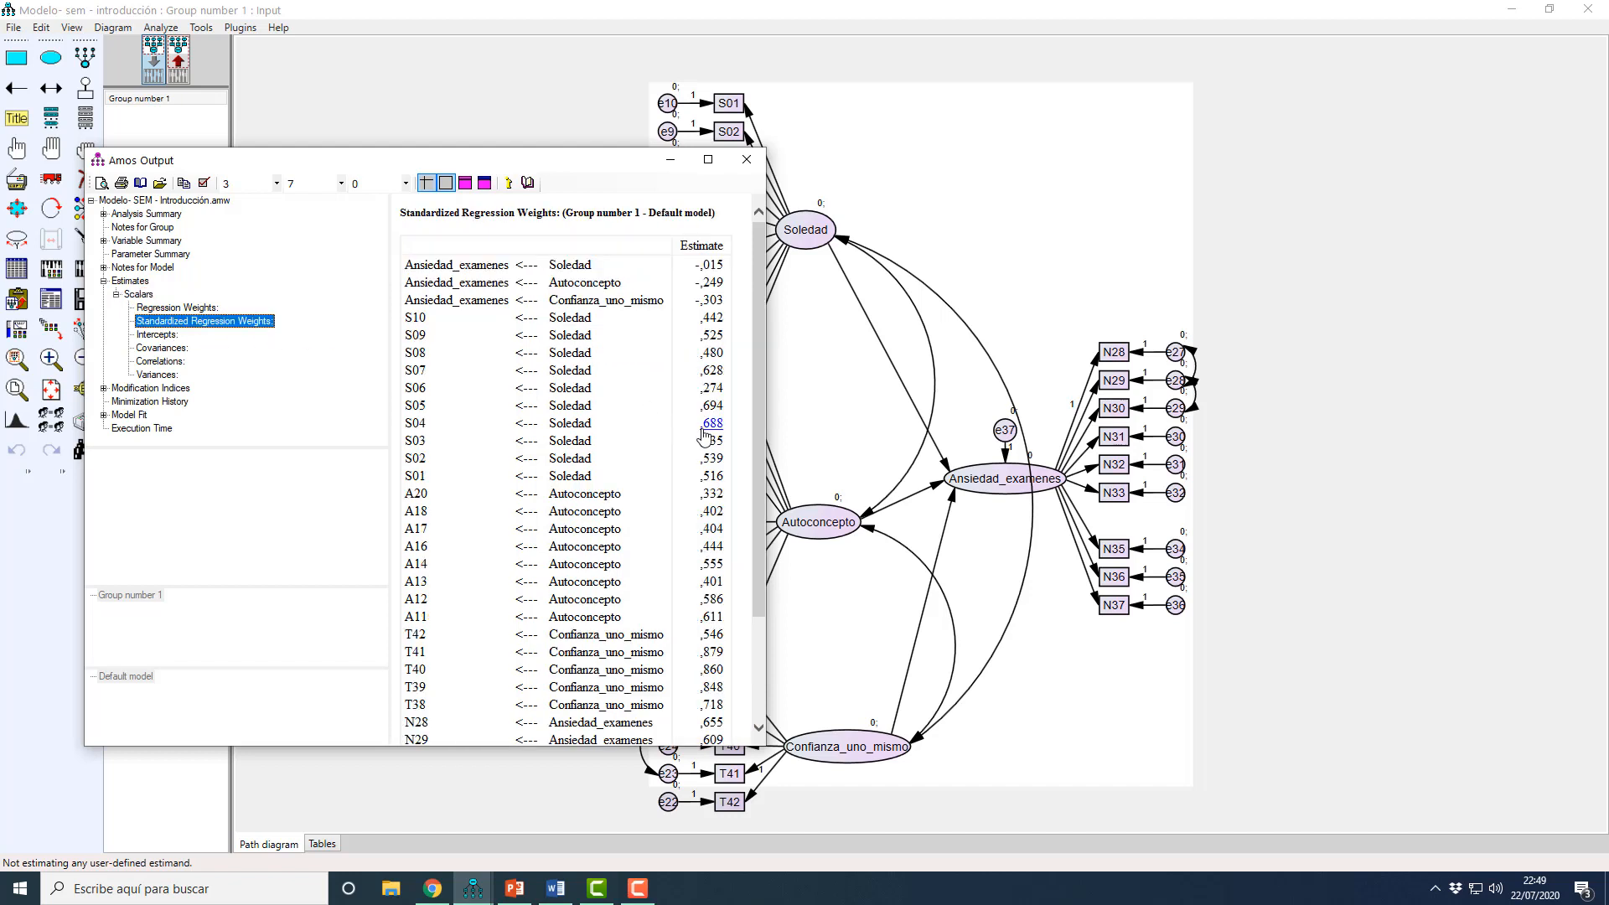
pyautogui.moveTo(766, 442); pyautogui.dragTo(760, 441)
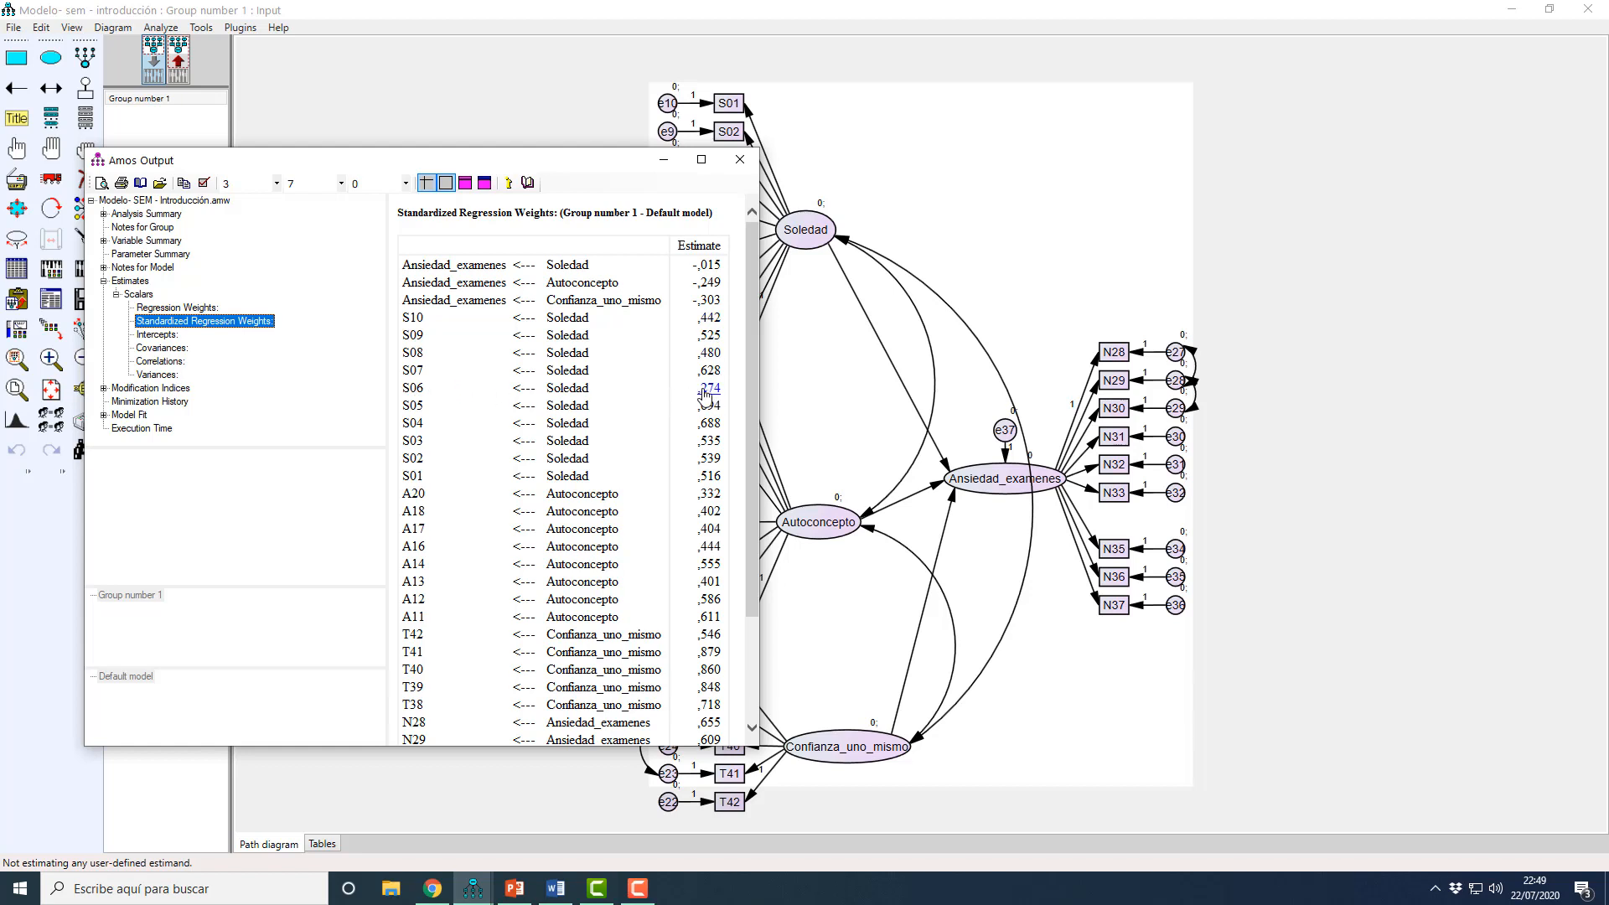
pyautogui.moveTo(751, 375)
pyautogui.mouseDown()
pyautogui.moveTo(759, 496)
pyautogui.moveTo(755, 357)
pyautogui.mouseUp()
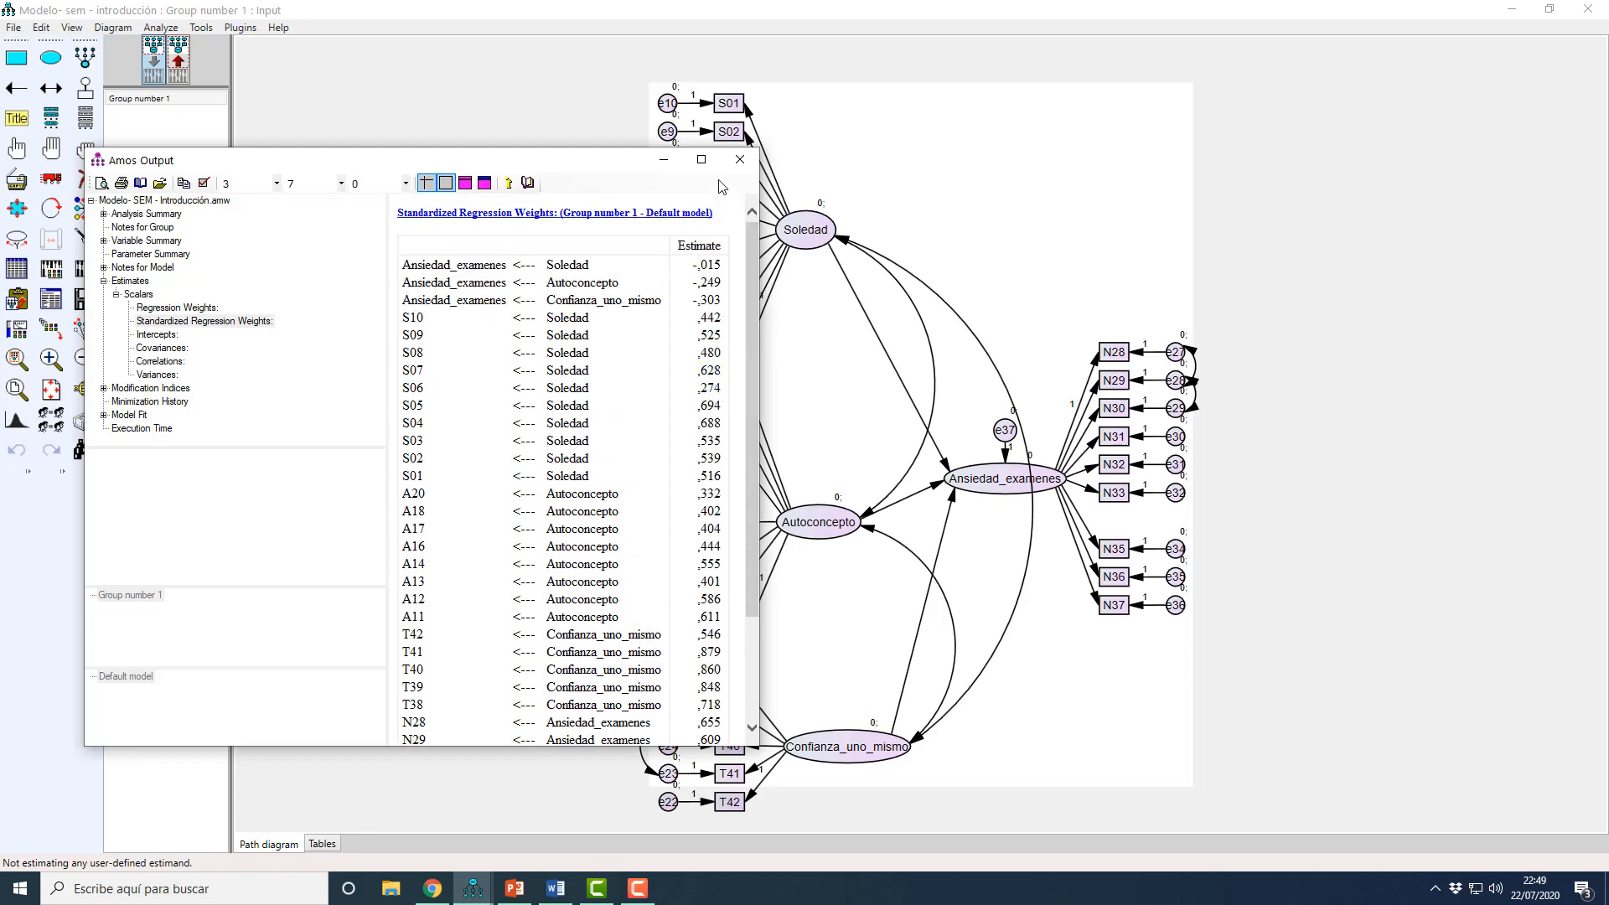
# Step: Close the output and delete the S06 indicator of Soledad together with its error term e5
pyautogui.click(740, 159)
pyautogui.click(88, 181)
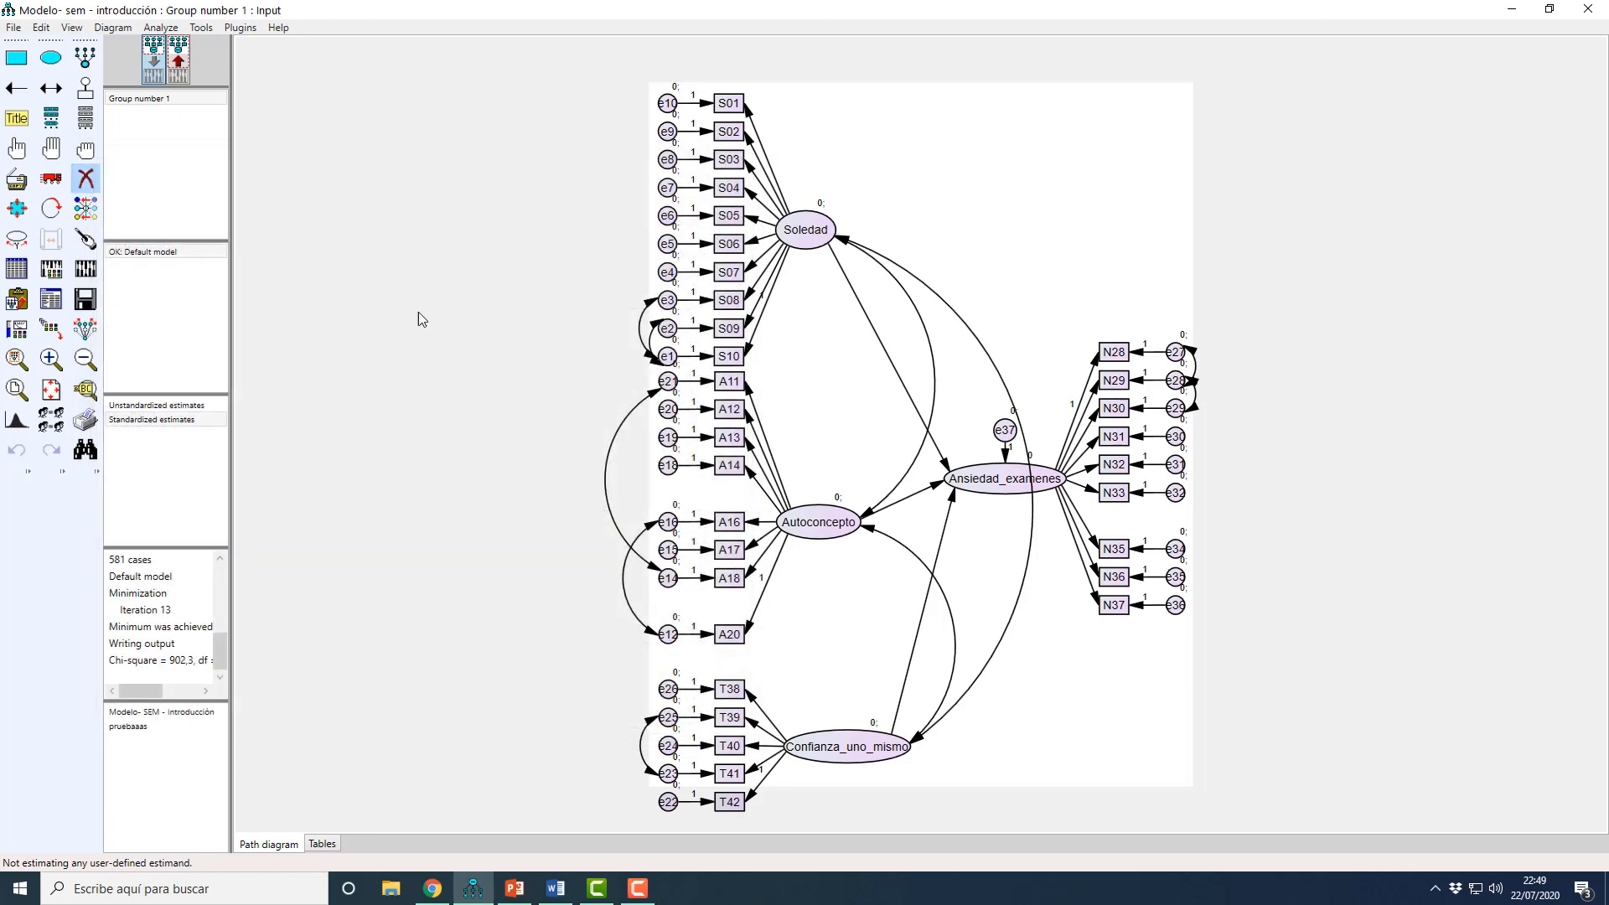
pyautogui.click(728, 244)
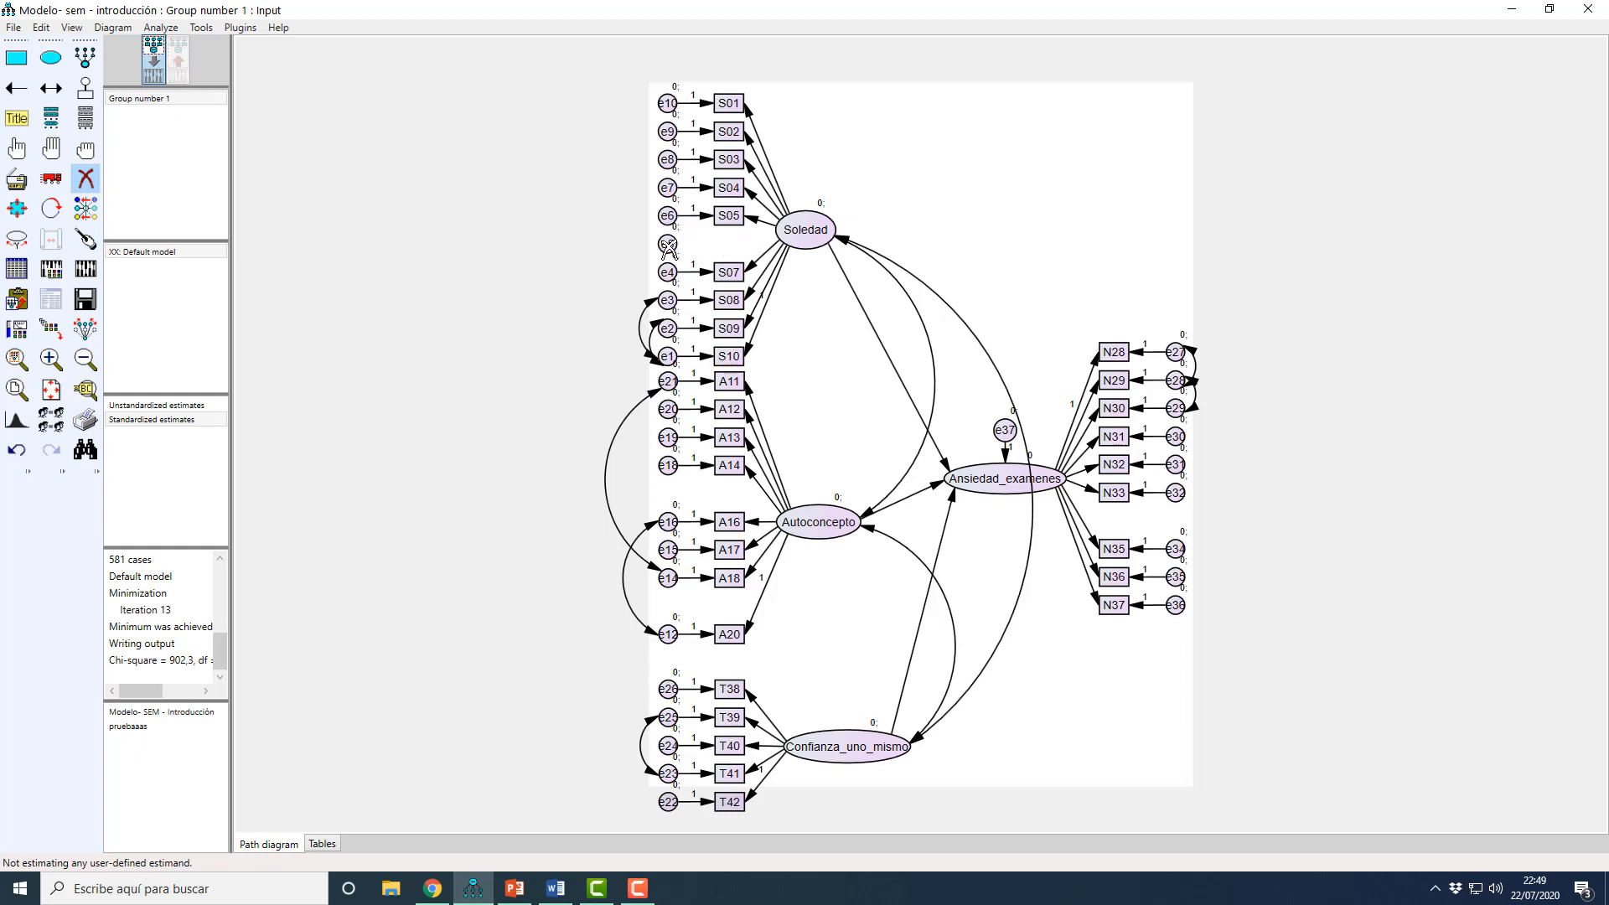
pyautogui.click(668, 244)
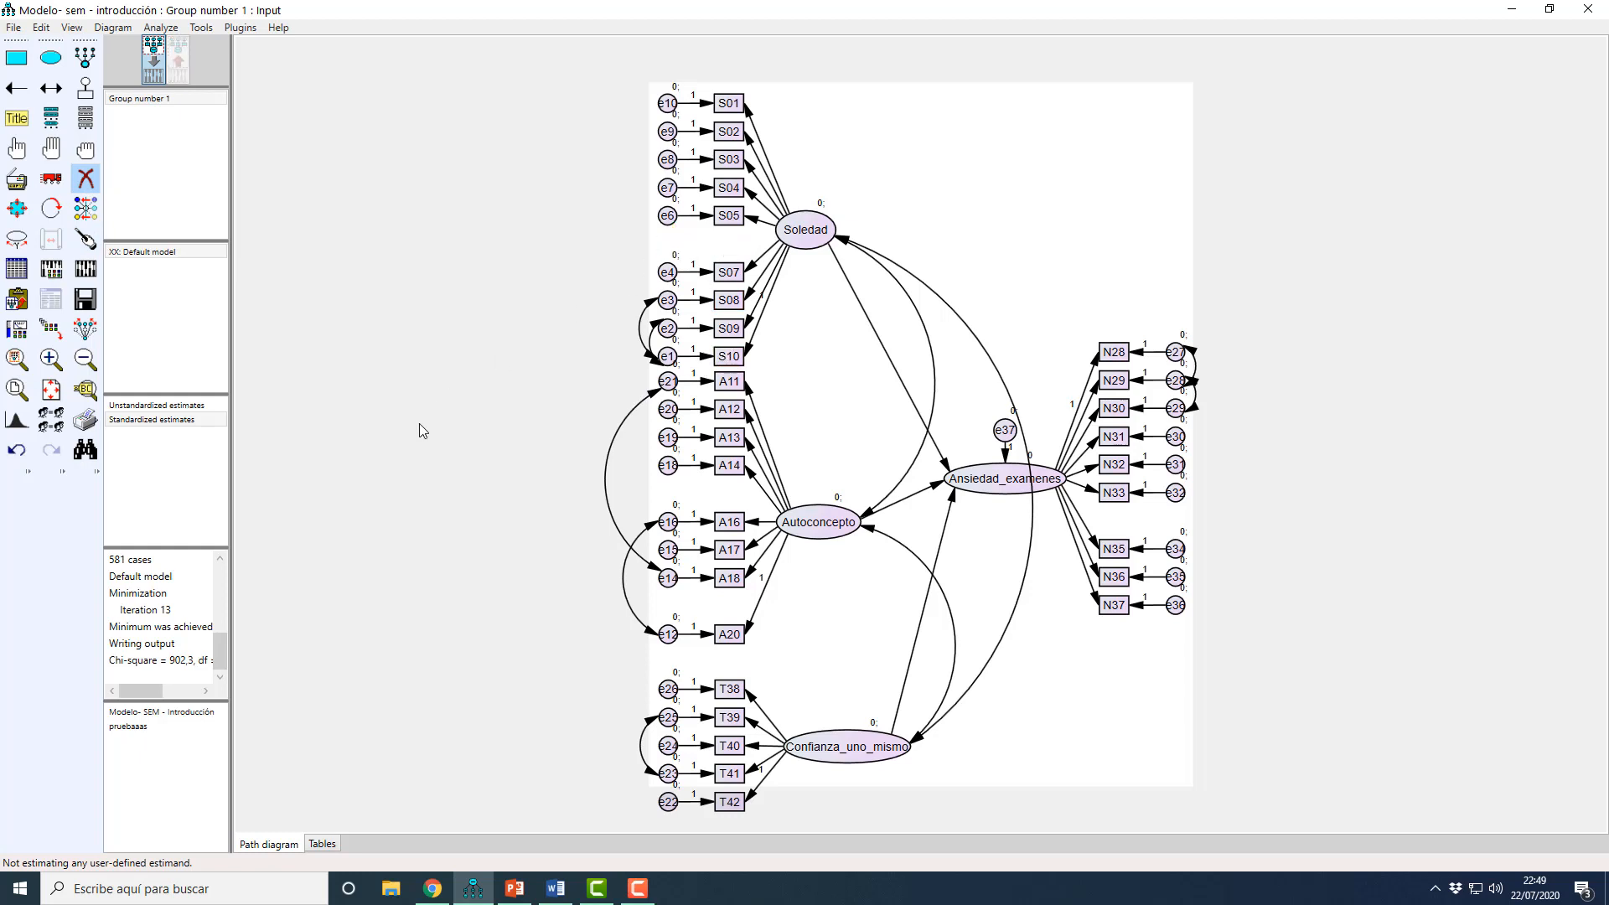
# Step: Recalculate the estimates without S06 and review the Standardized Regression Weights of the remaining indicators
pyautogui.click(85, 269)
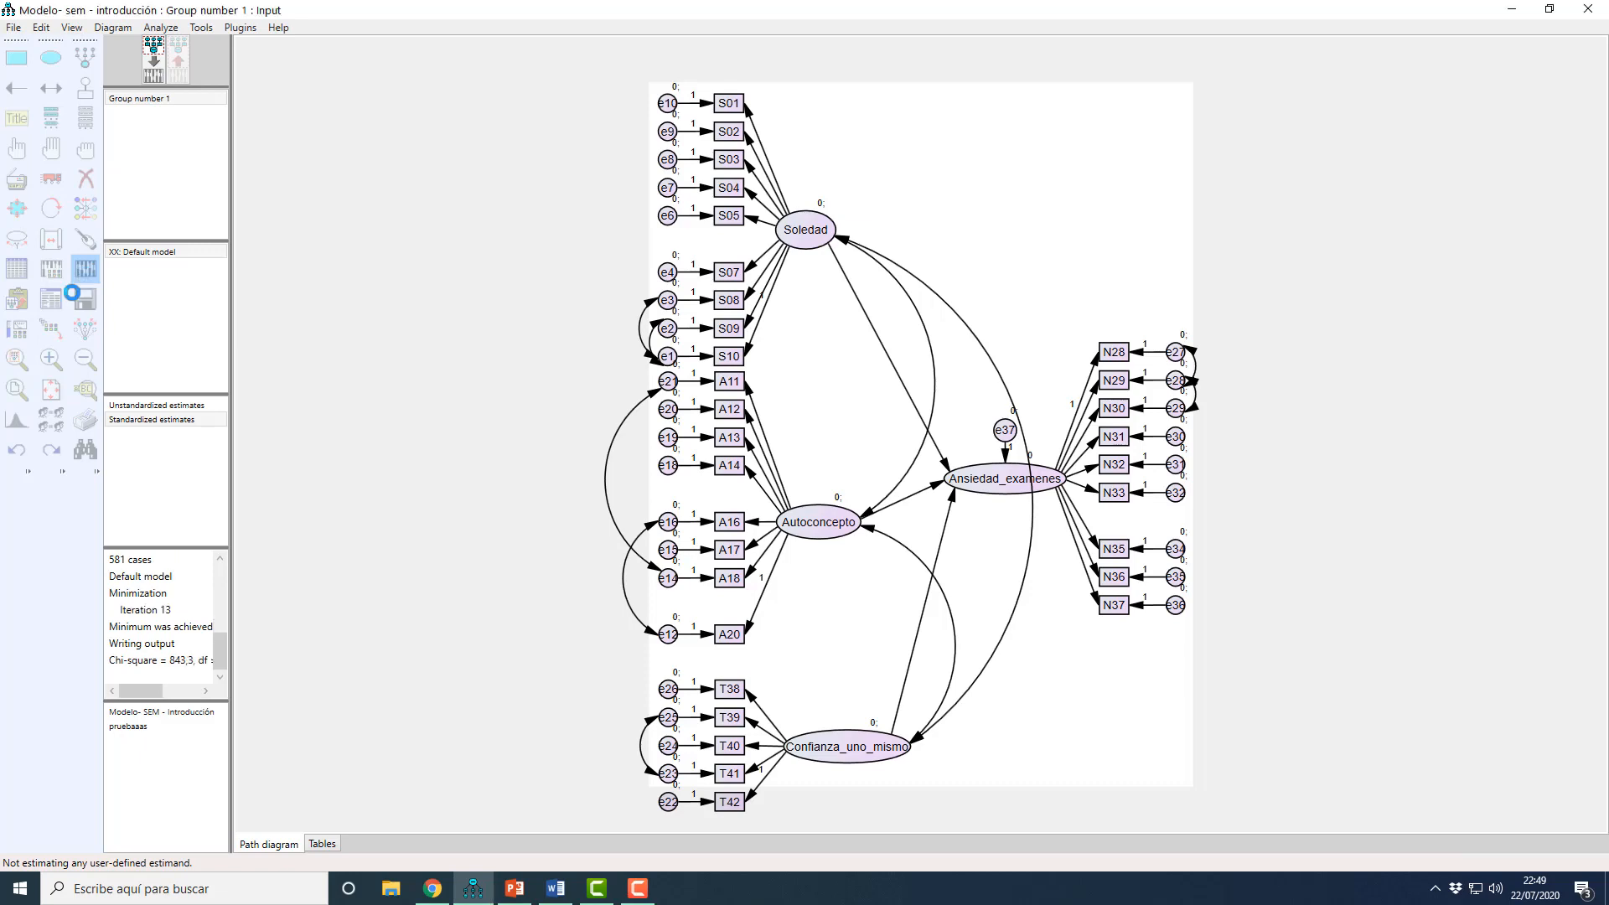
pyautogui.click(51, 299)
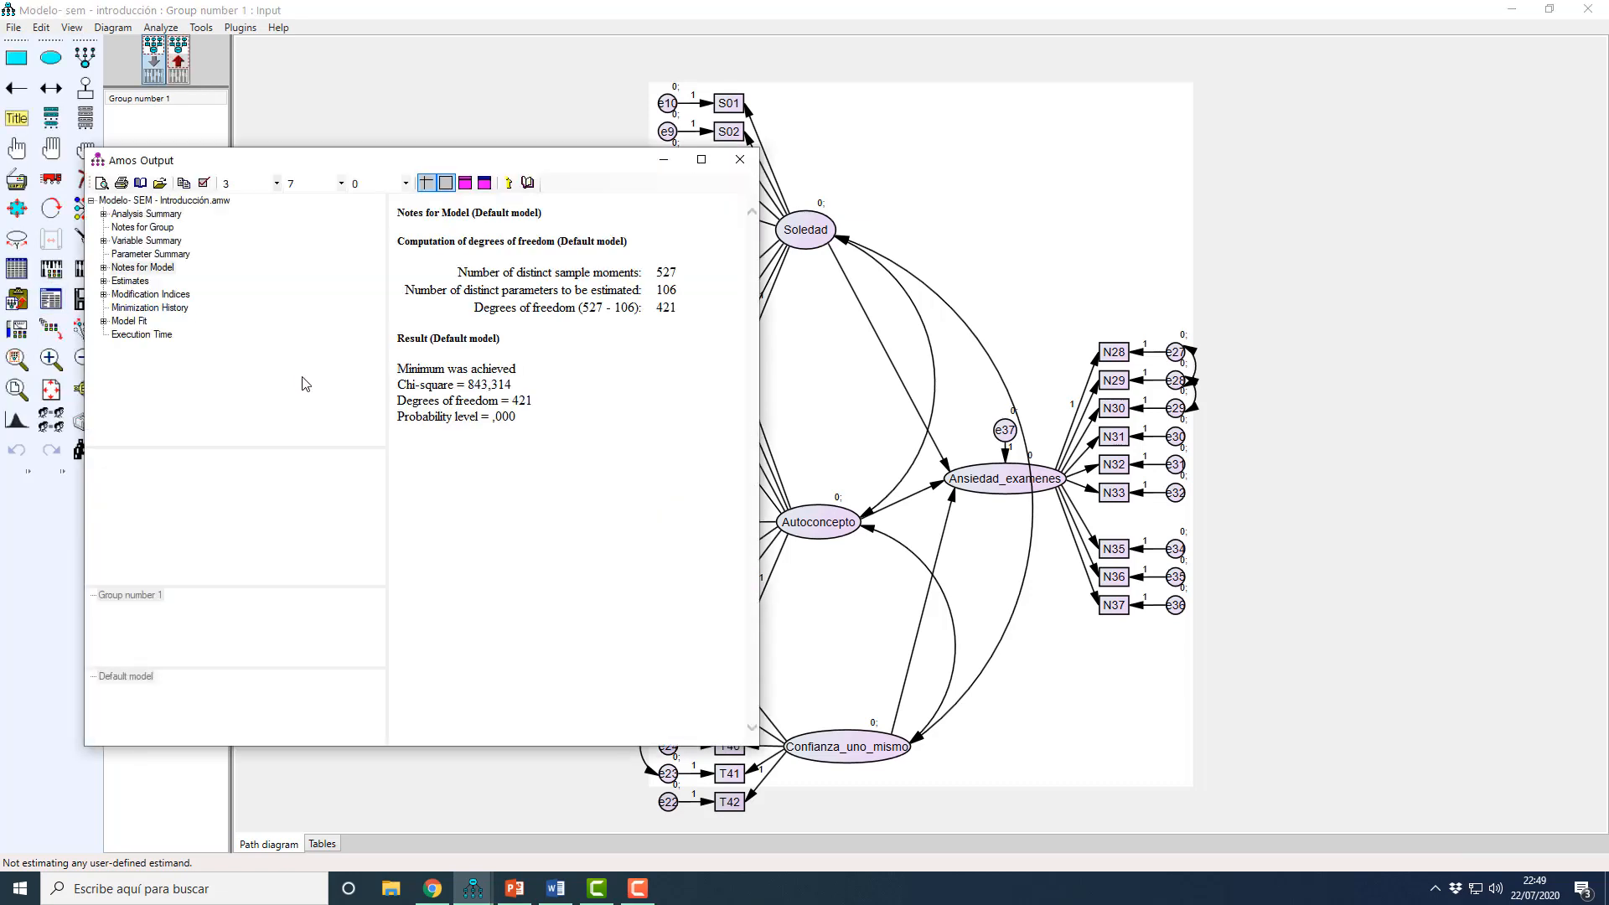
pyautogui.click(104, 282)
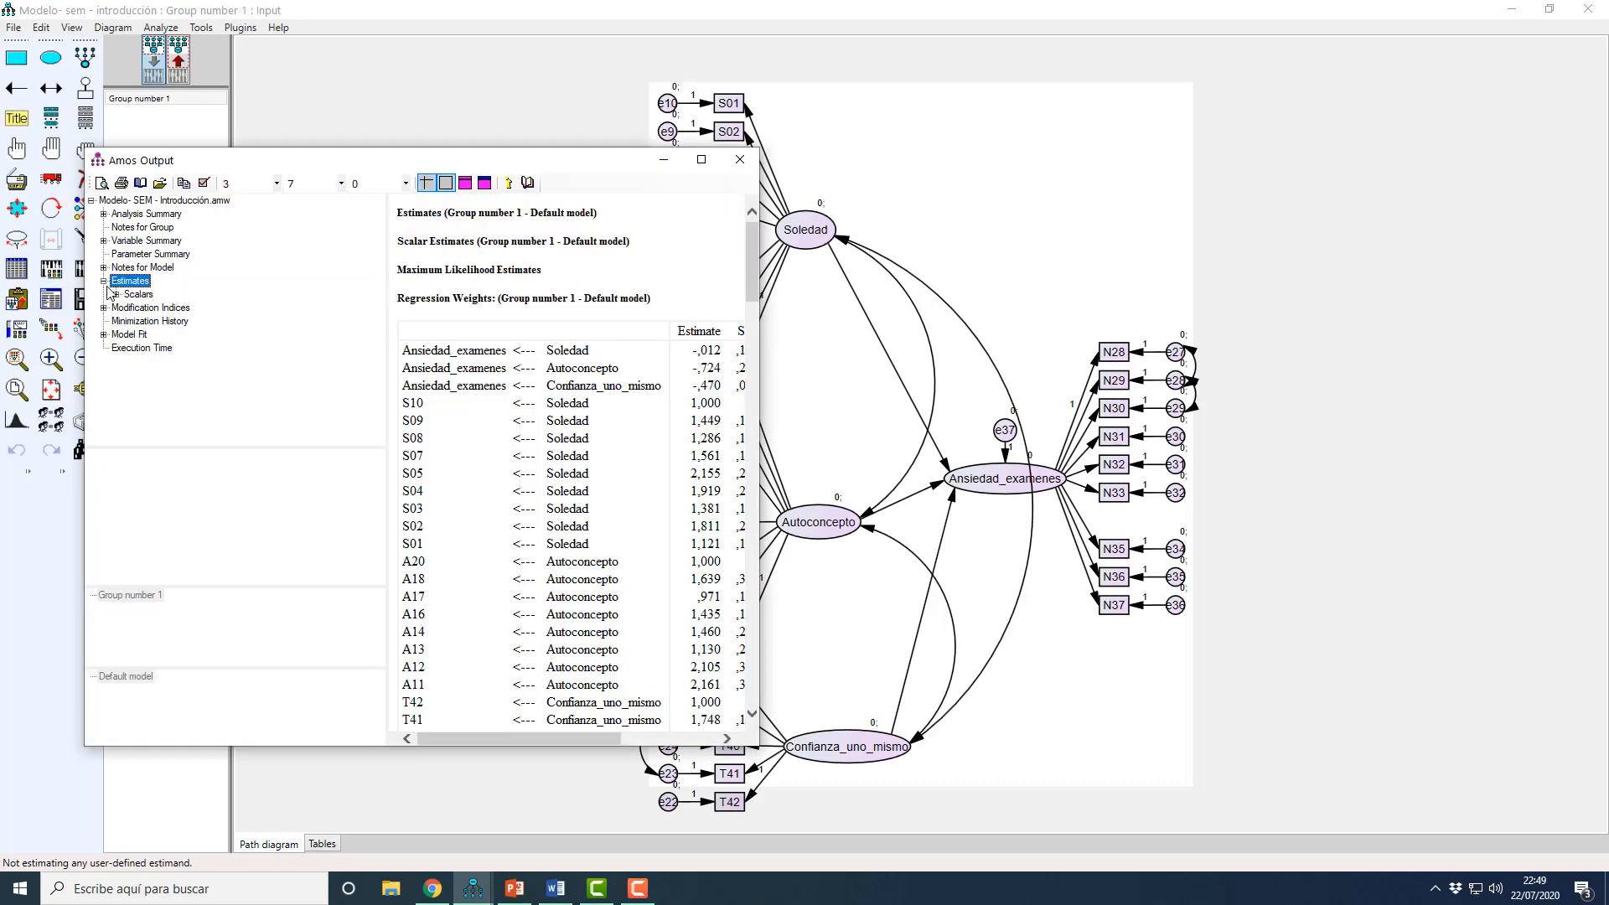
pyautogui.click(116, 295)
pyautogui.click(163, 321)
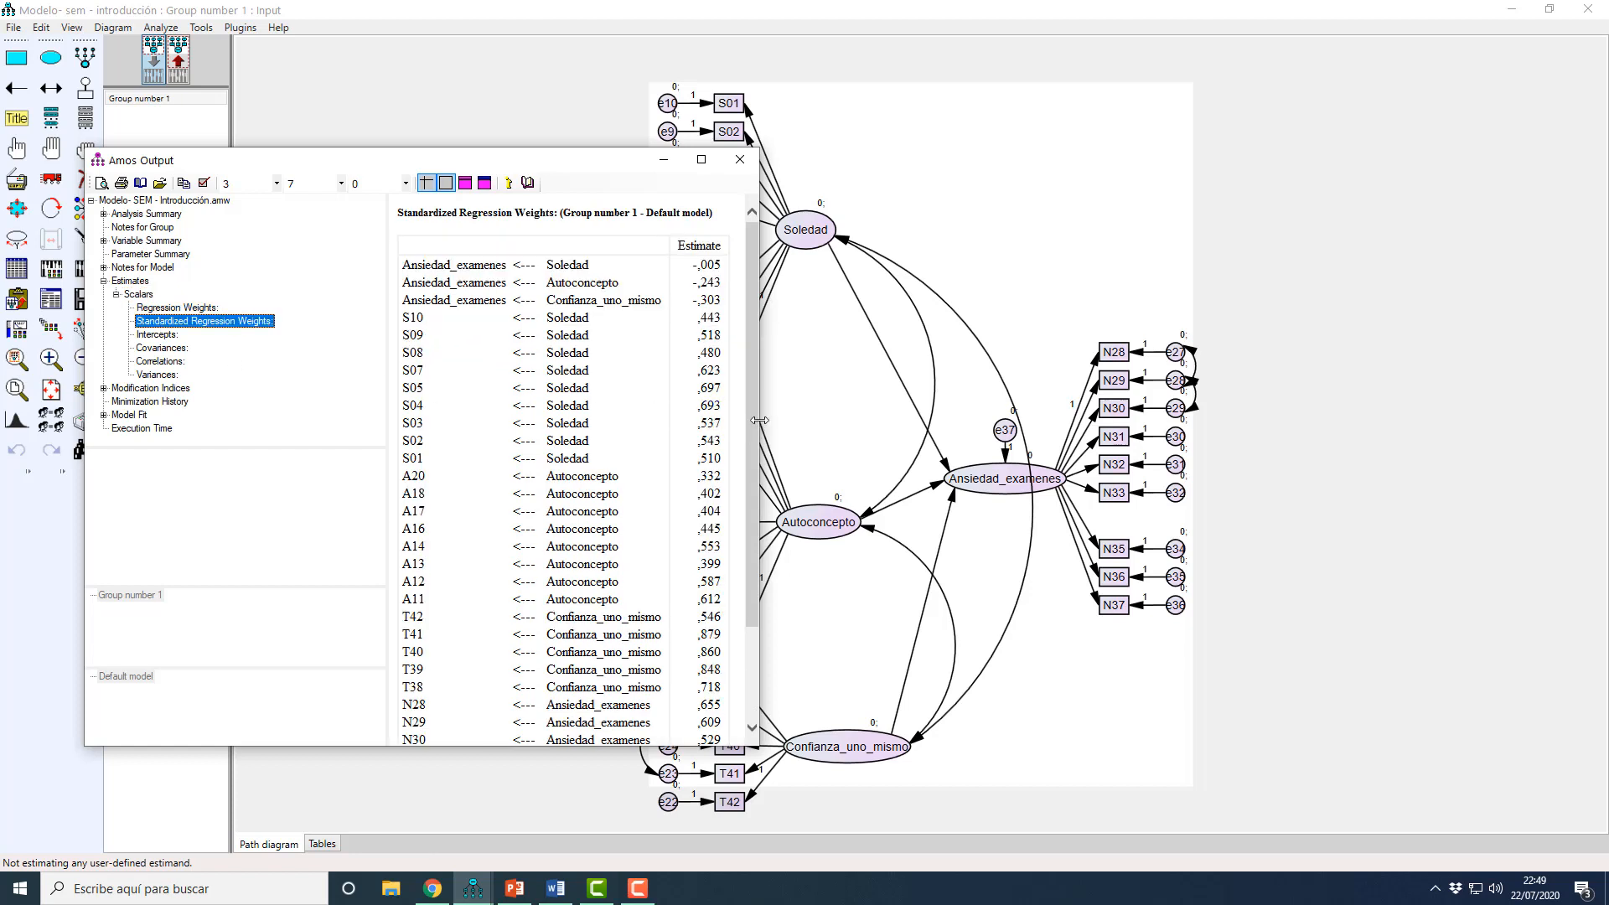
pyautogui.moveTo(758, 420); pyautogui.dragTo(770, 421)
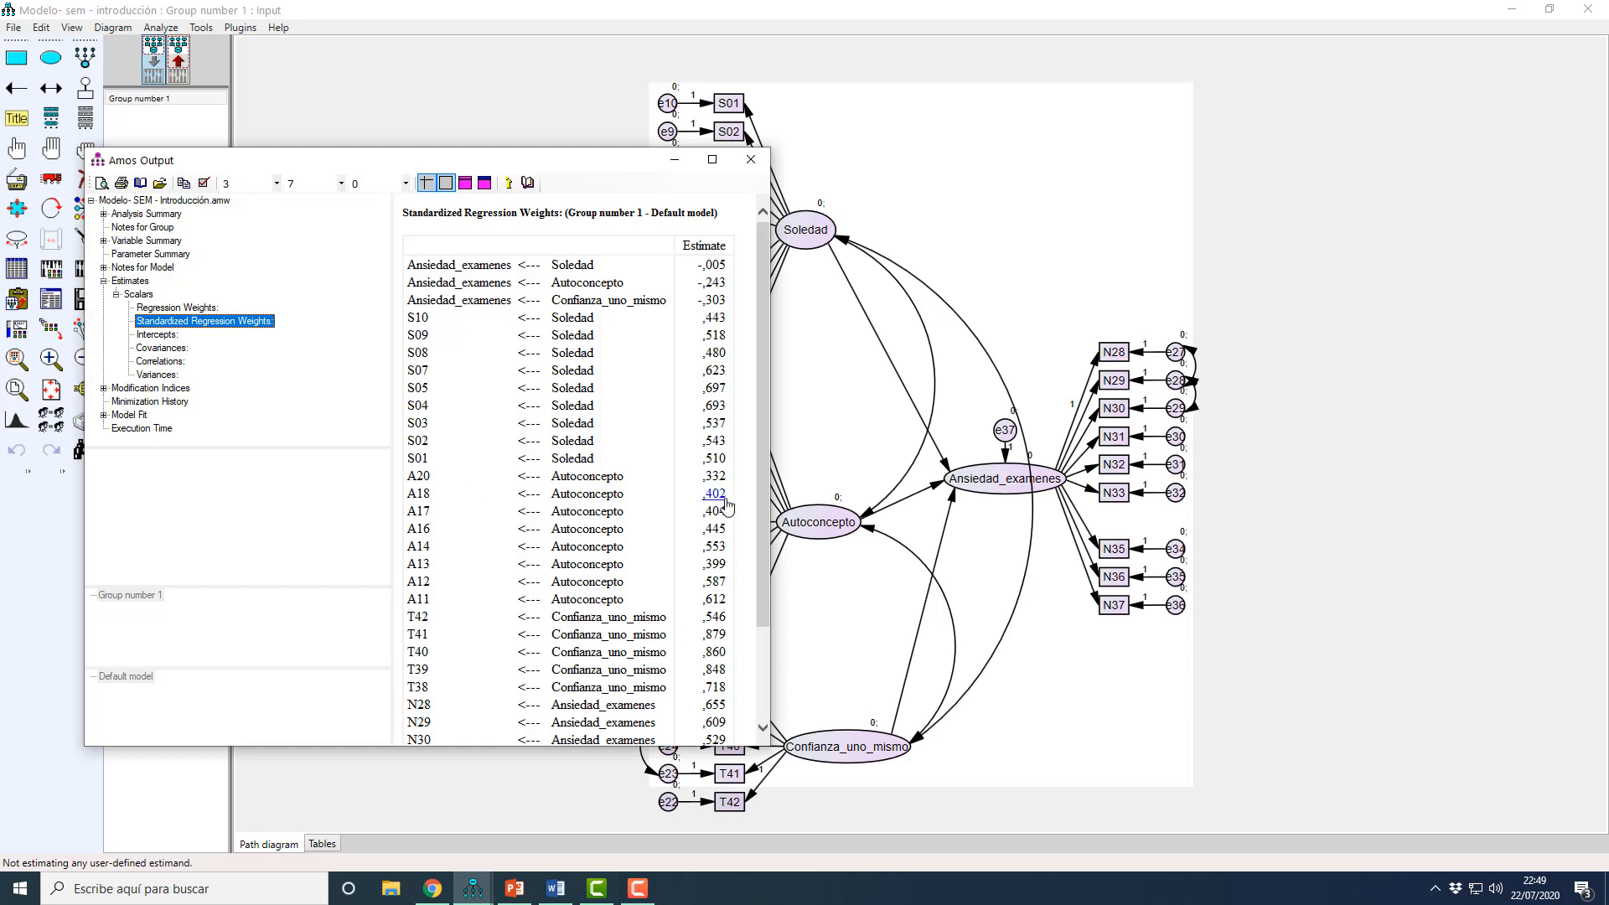
pyautogui.moveTo(761, 513); pyautogui.dragTo(753, 482)
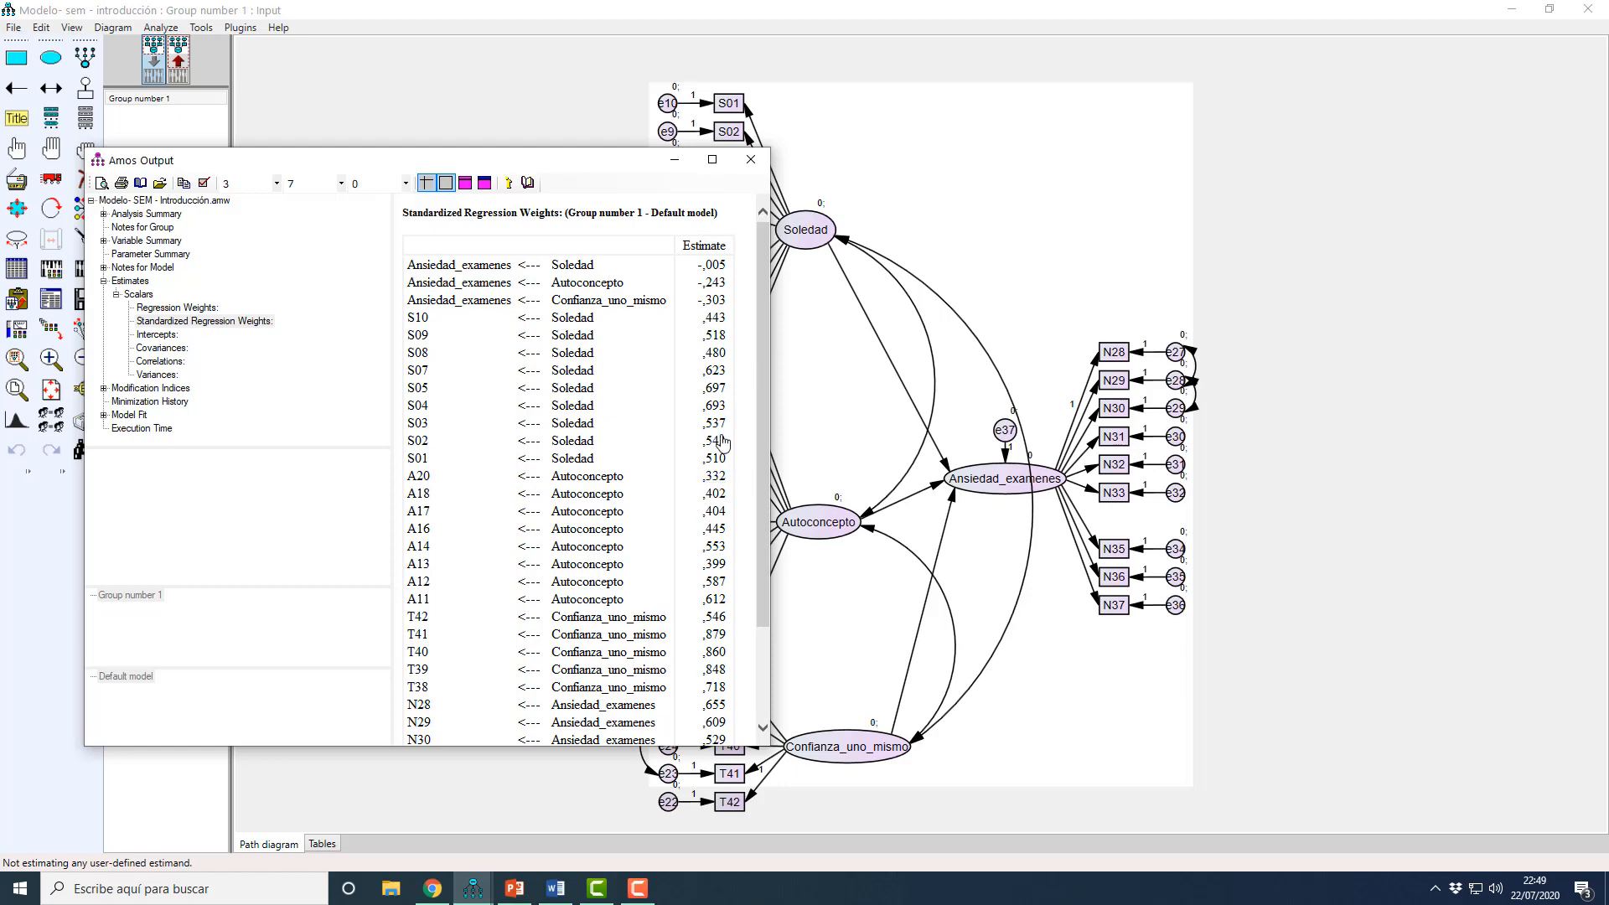
# Step: Reopen the output and examine the Standardized Regression Weights of all indicators for weak loadings
pyautogui.click(750, 159)
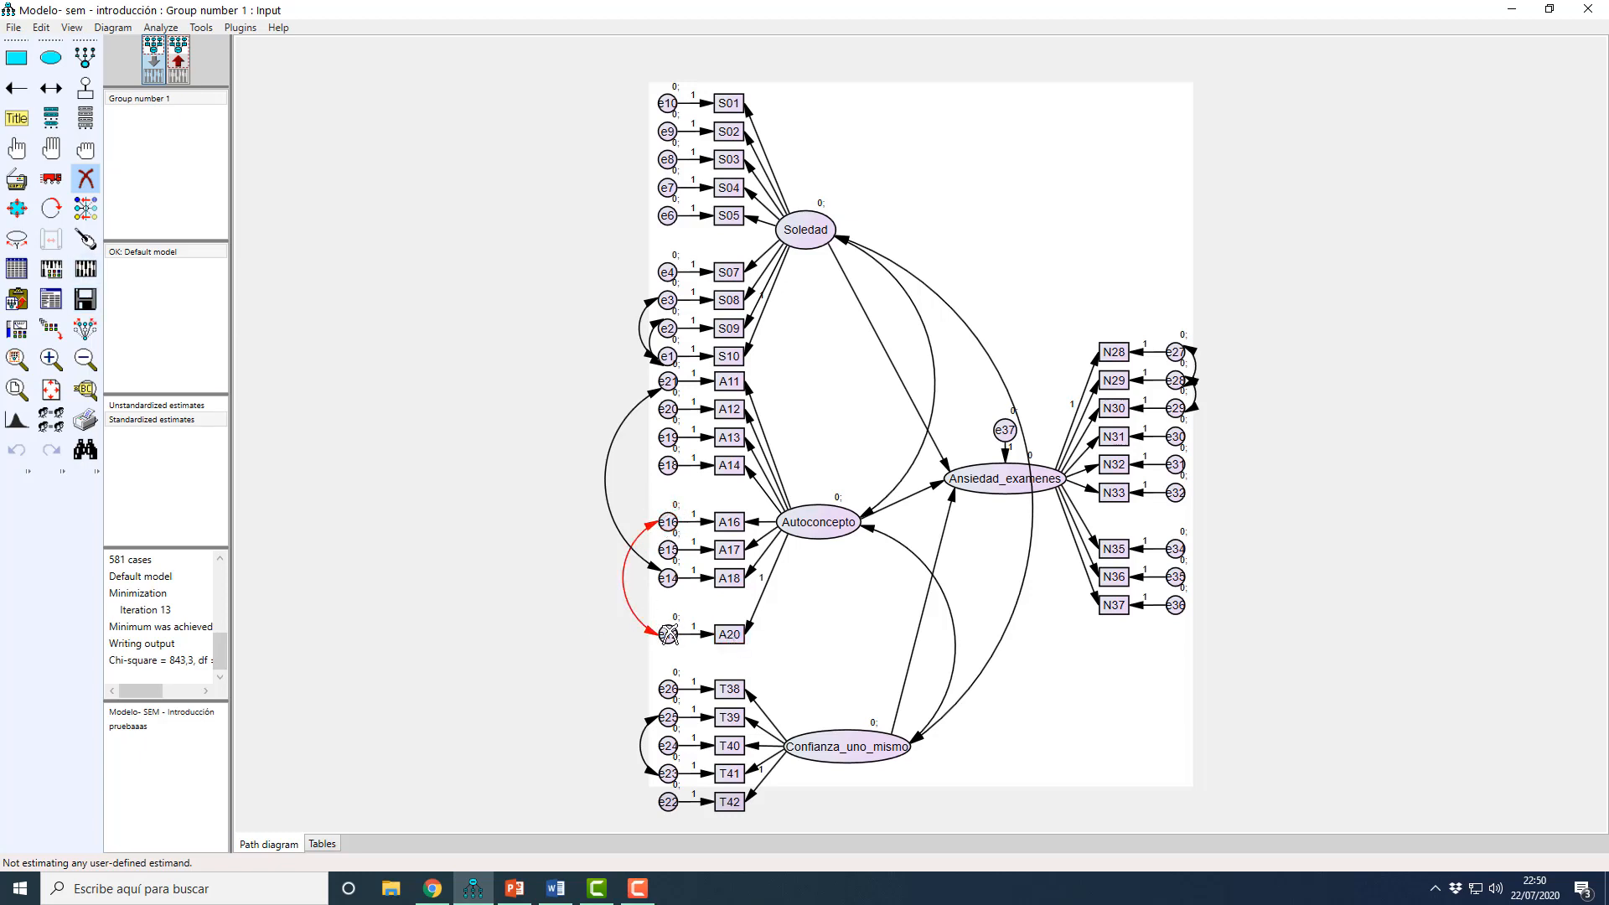
pyautogui.click(51, 300)
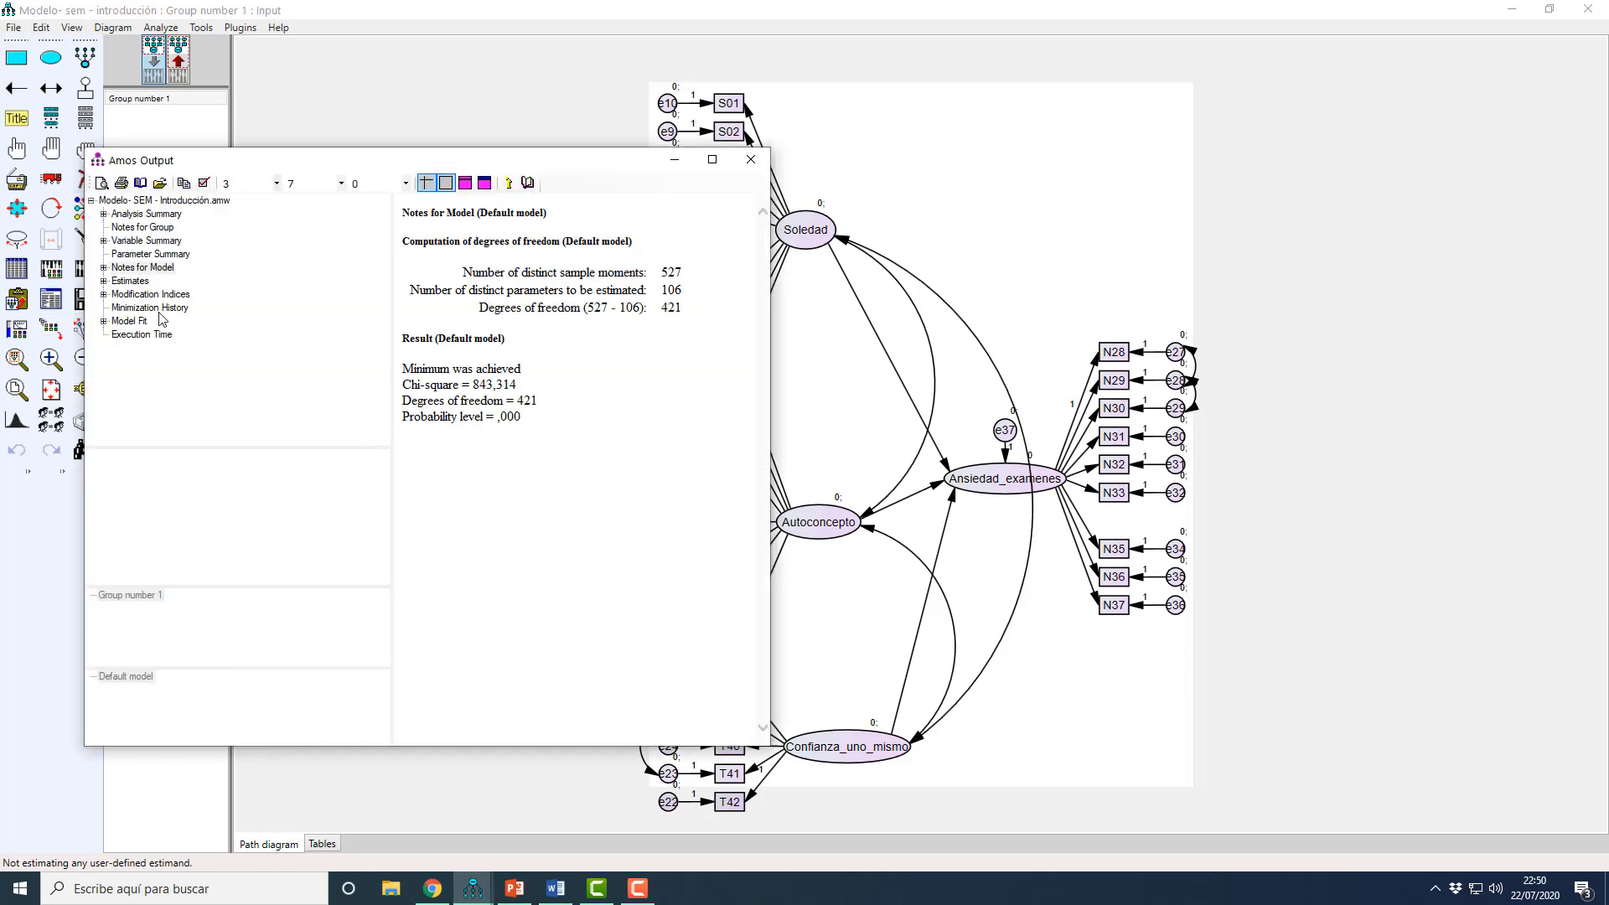
pyautogui.click(125, 281)
pyautogui.click(117, 295)
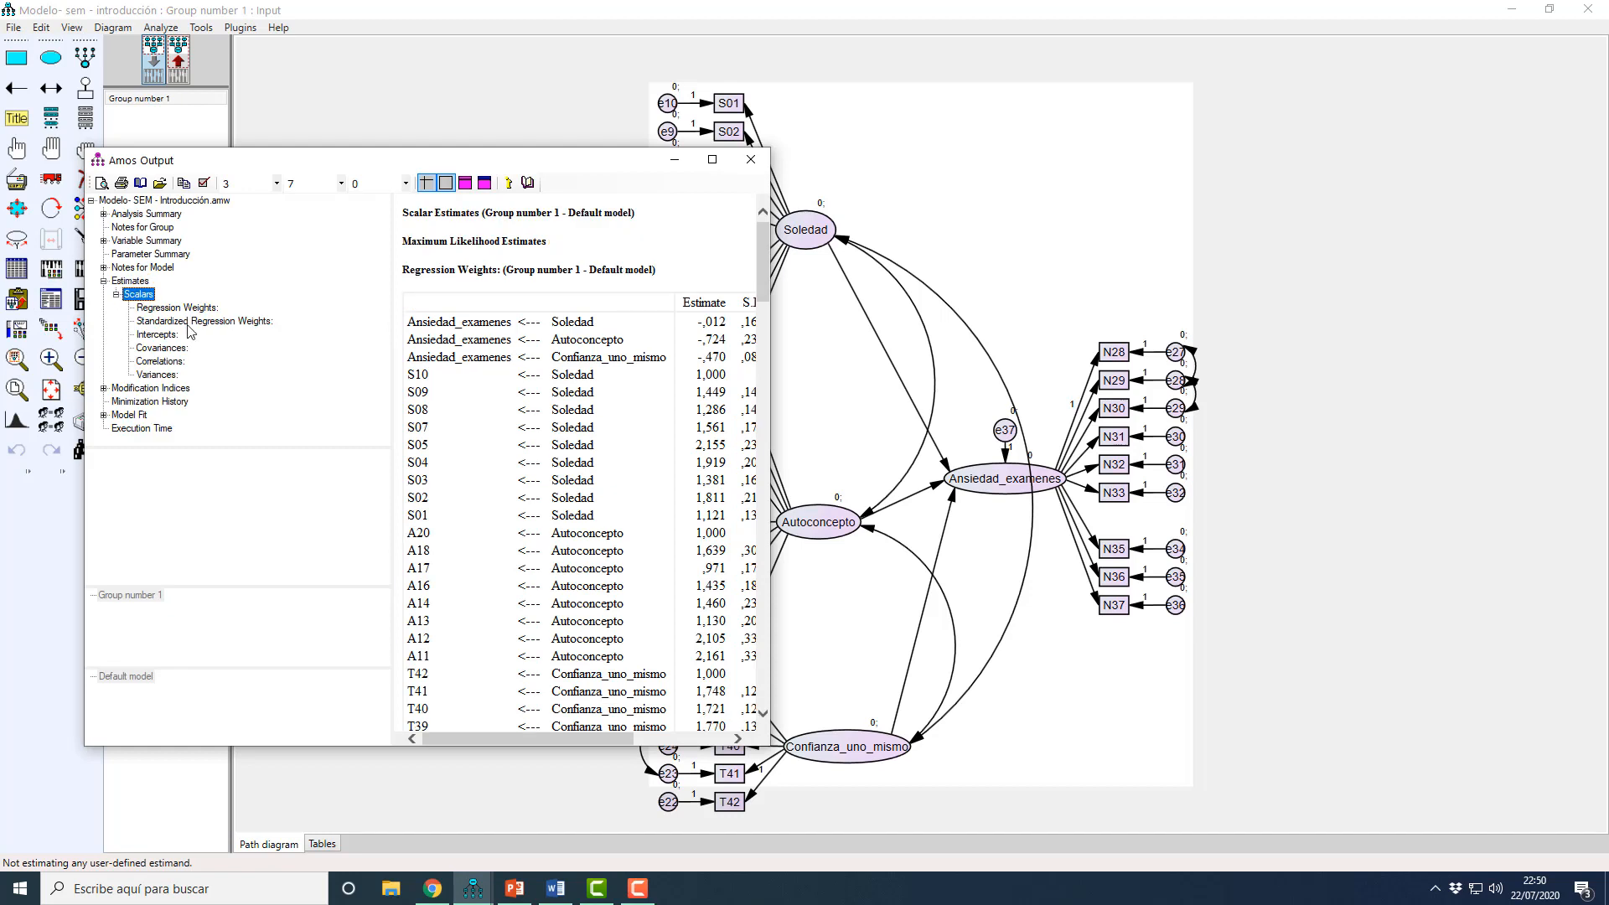
pyautogui.click(191, 322)
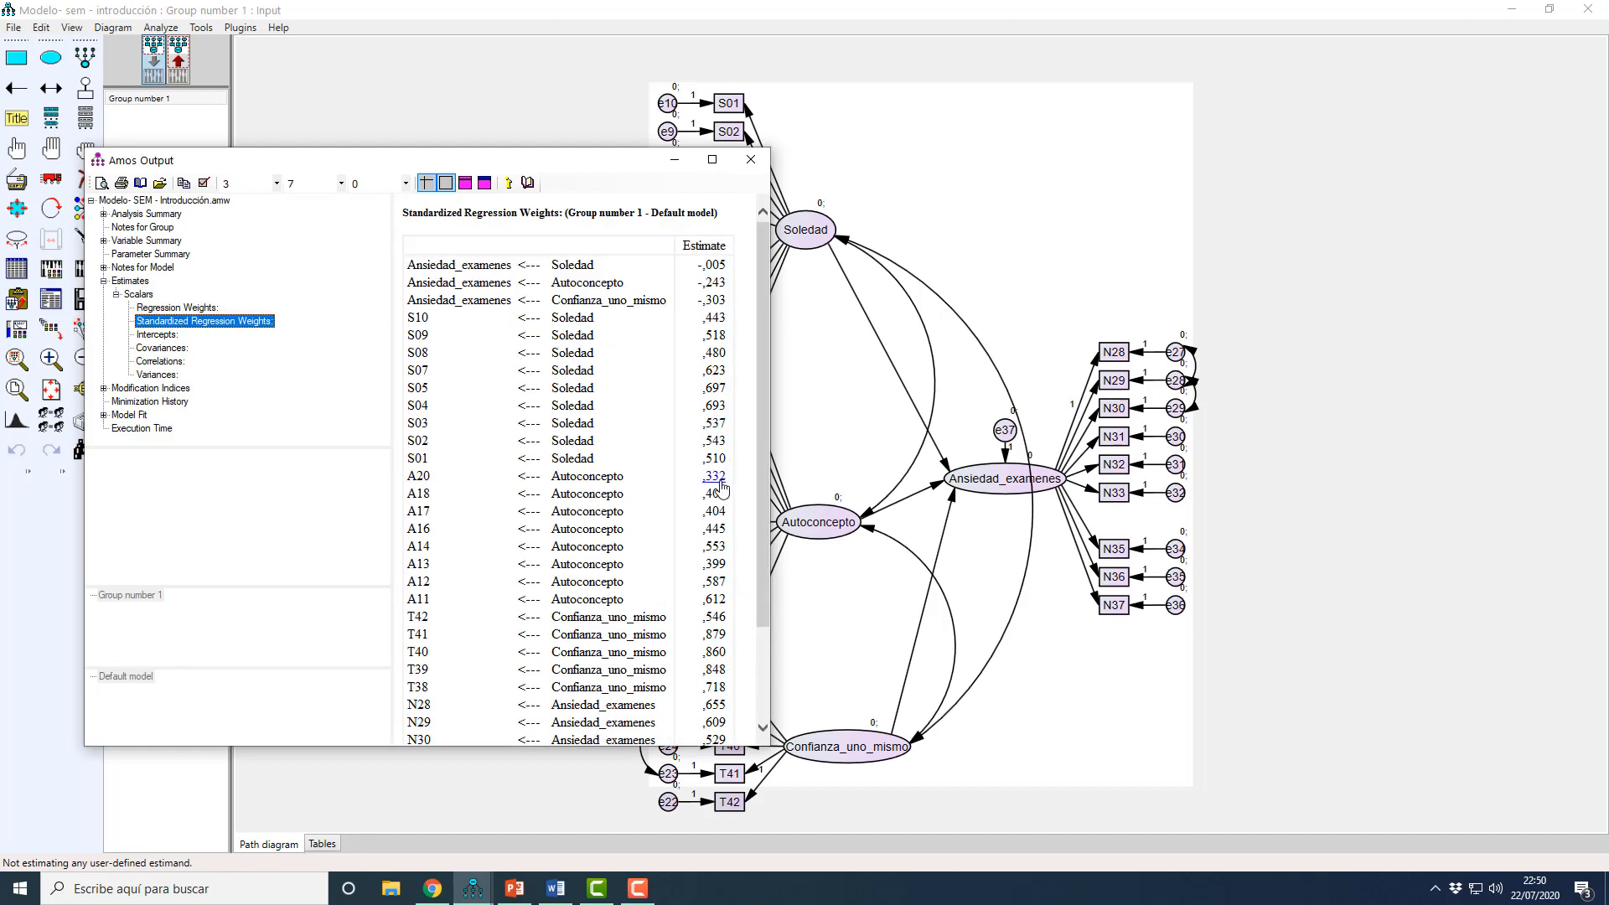
pyautogui.click(756, 488)
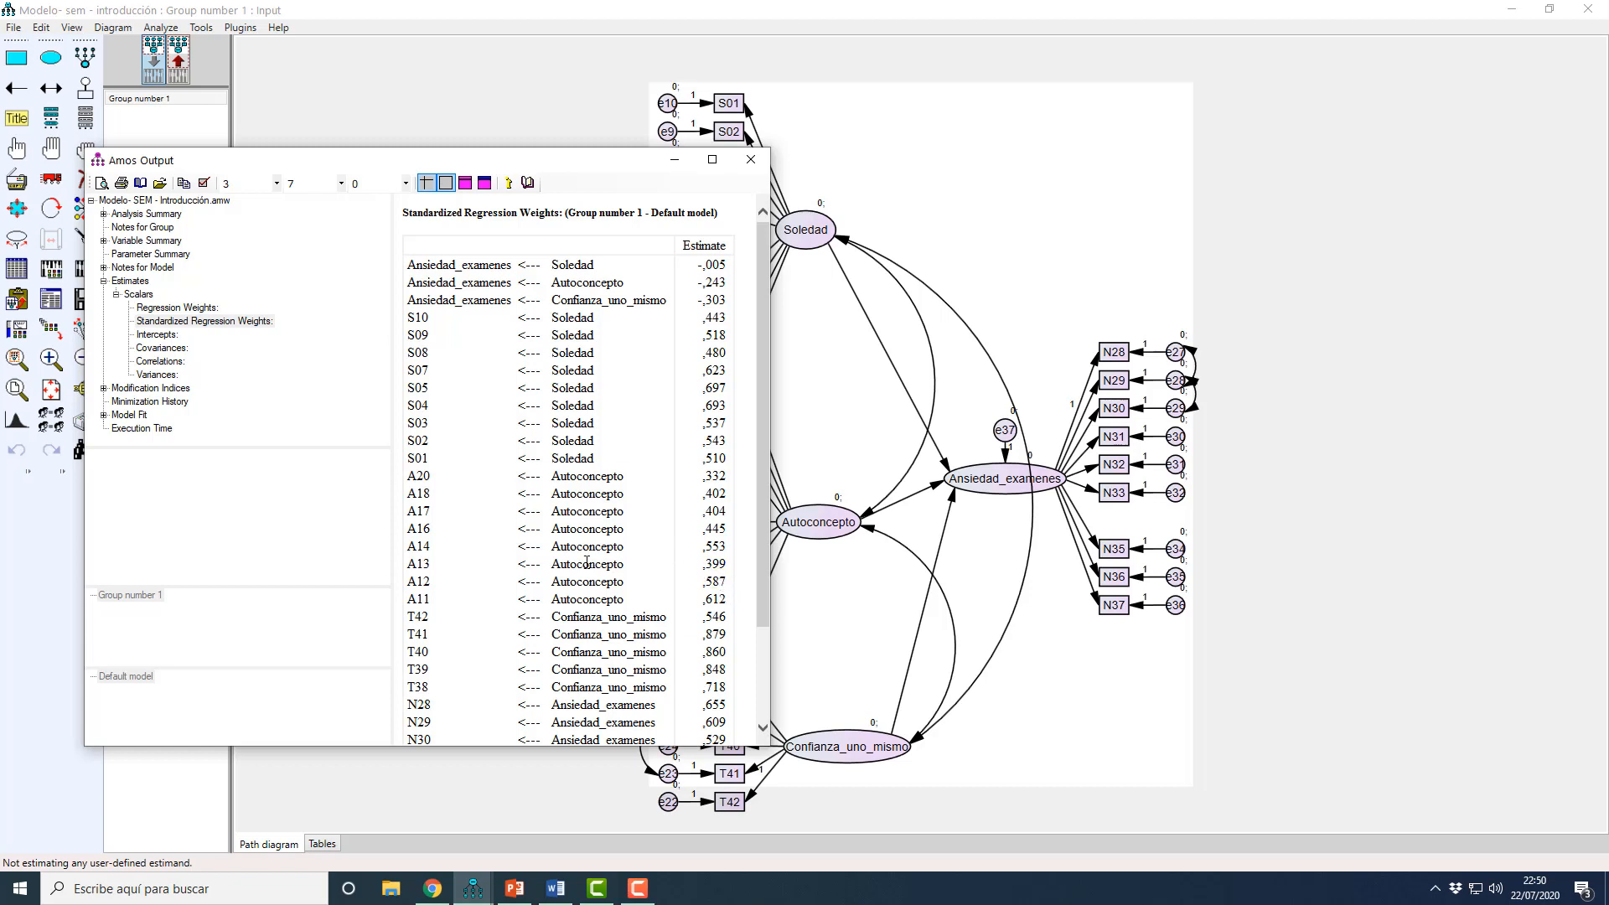
pyautogui.scroll(-4, 684, 620)
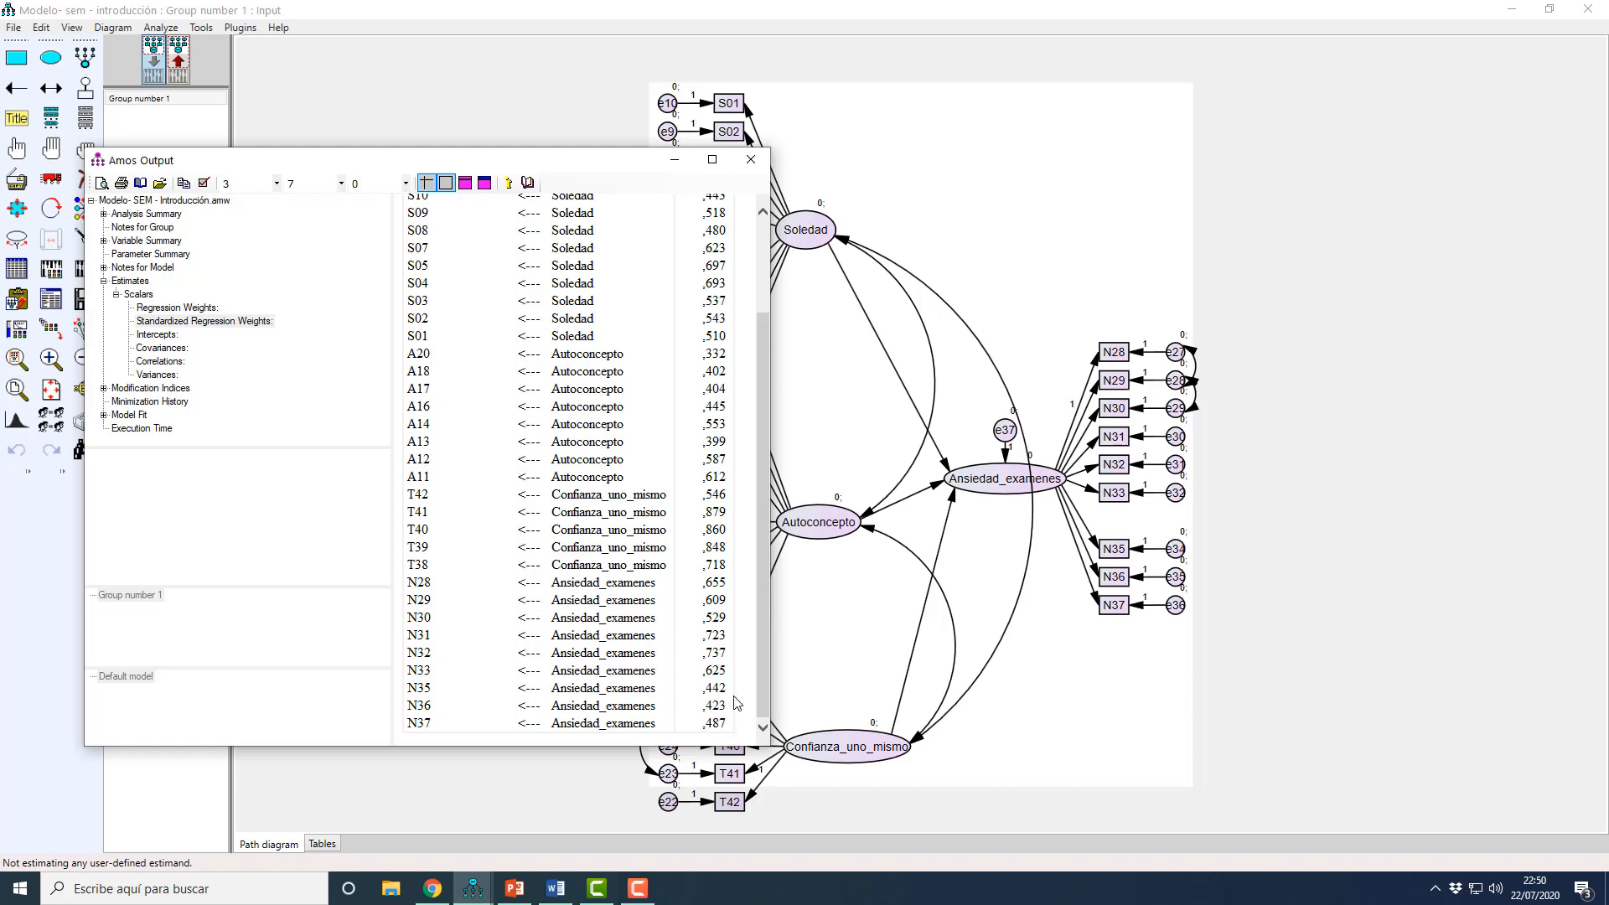
pyautogui.moveTo(766, 711); pyautogui.dragTo(770, 578)
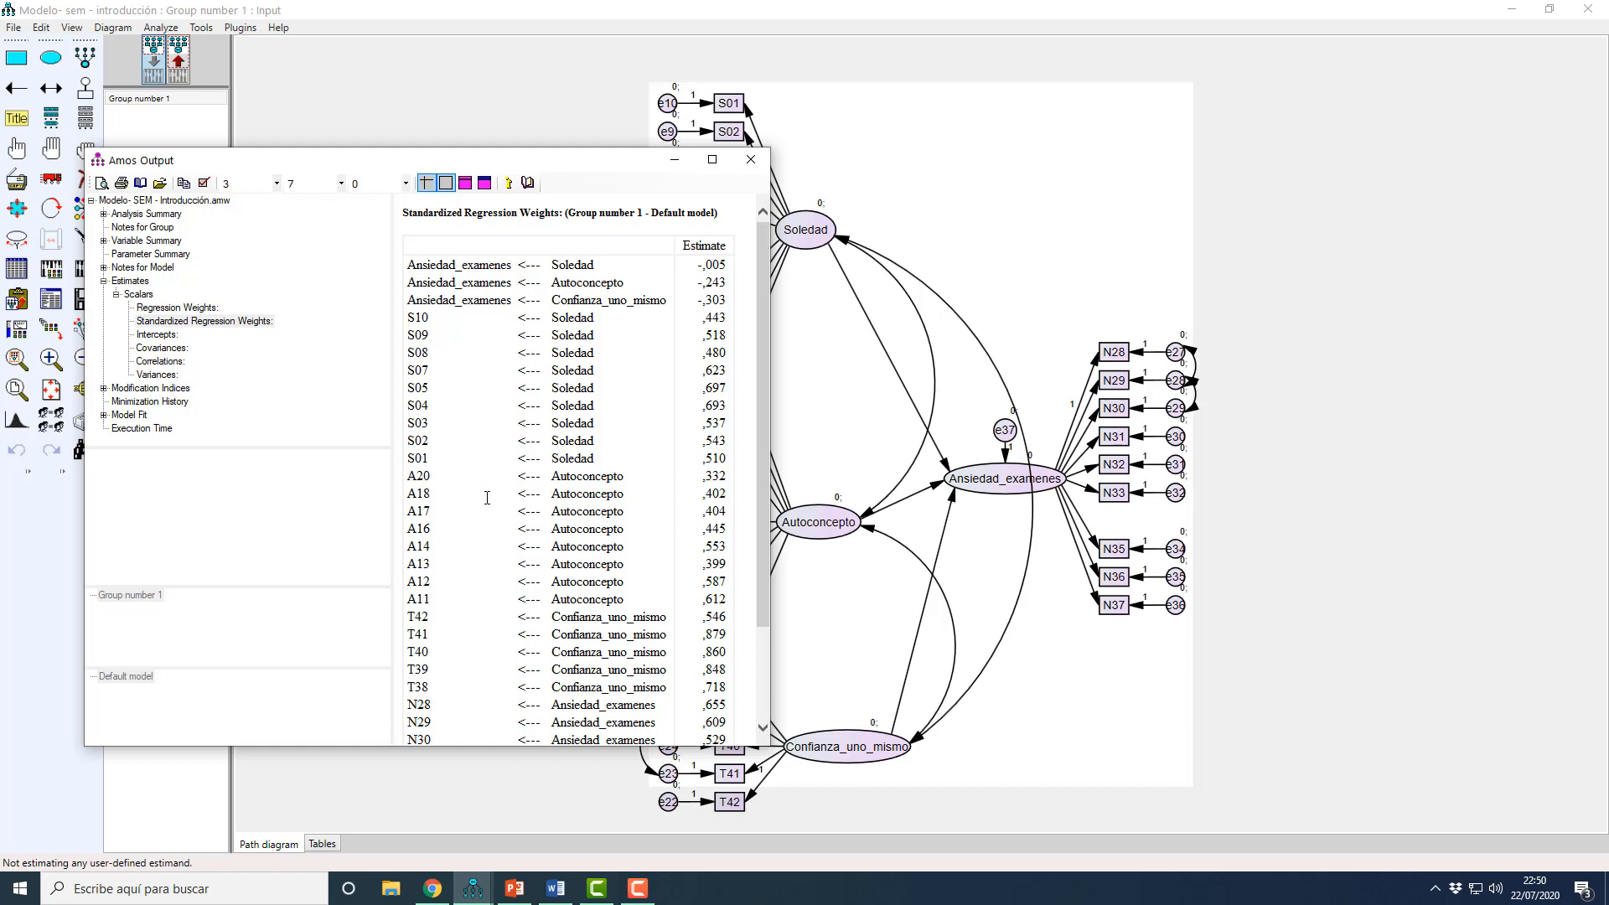
# Step: Compare the standardized loadings of the Autoconcepto indicators A18, A17 and A13
pyautogui.moveTo(487, 498); pyautogui.dragTo(732, 520)
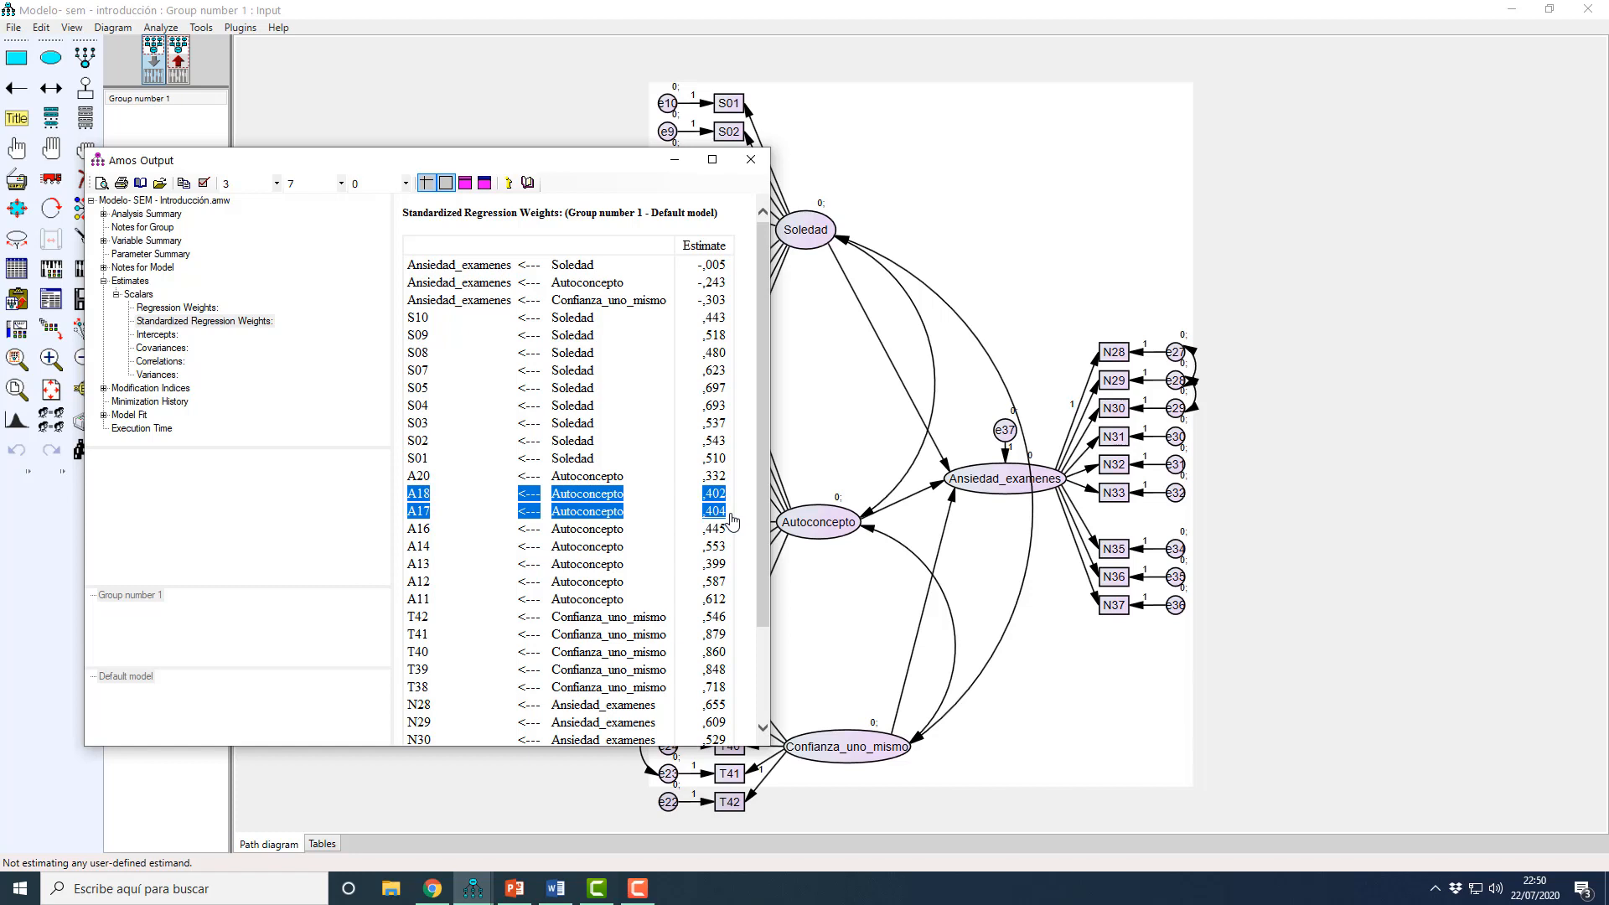
pyautogui.moveTo(730, 515); pyautogui.dragTo(729, 516)
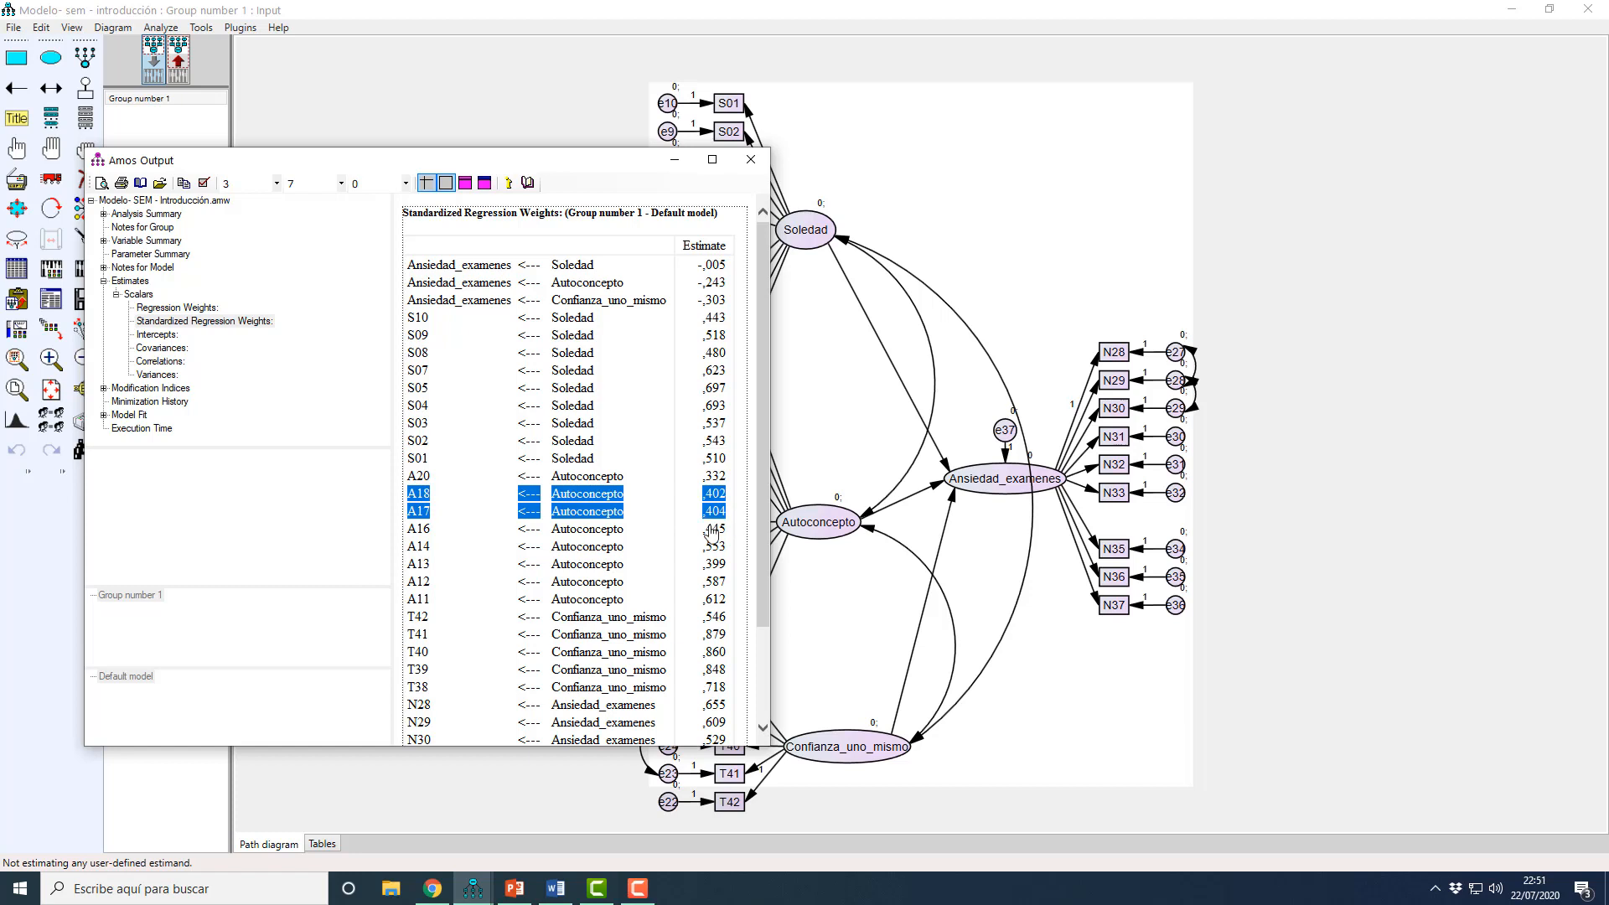
pyautogui.moveTo(418, 563); pyautogui.dragTo(733, 569)
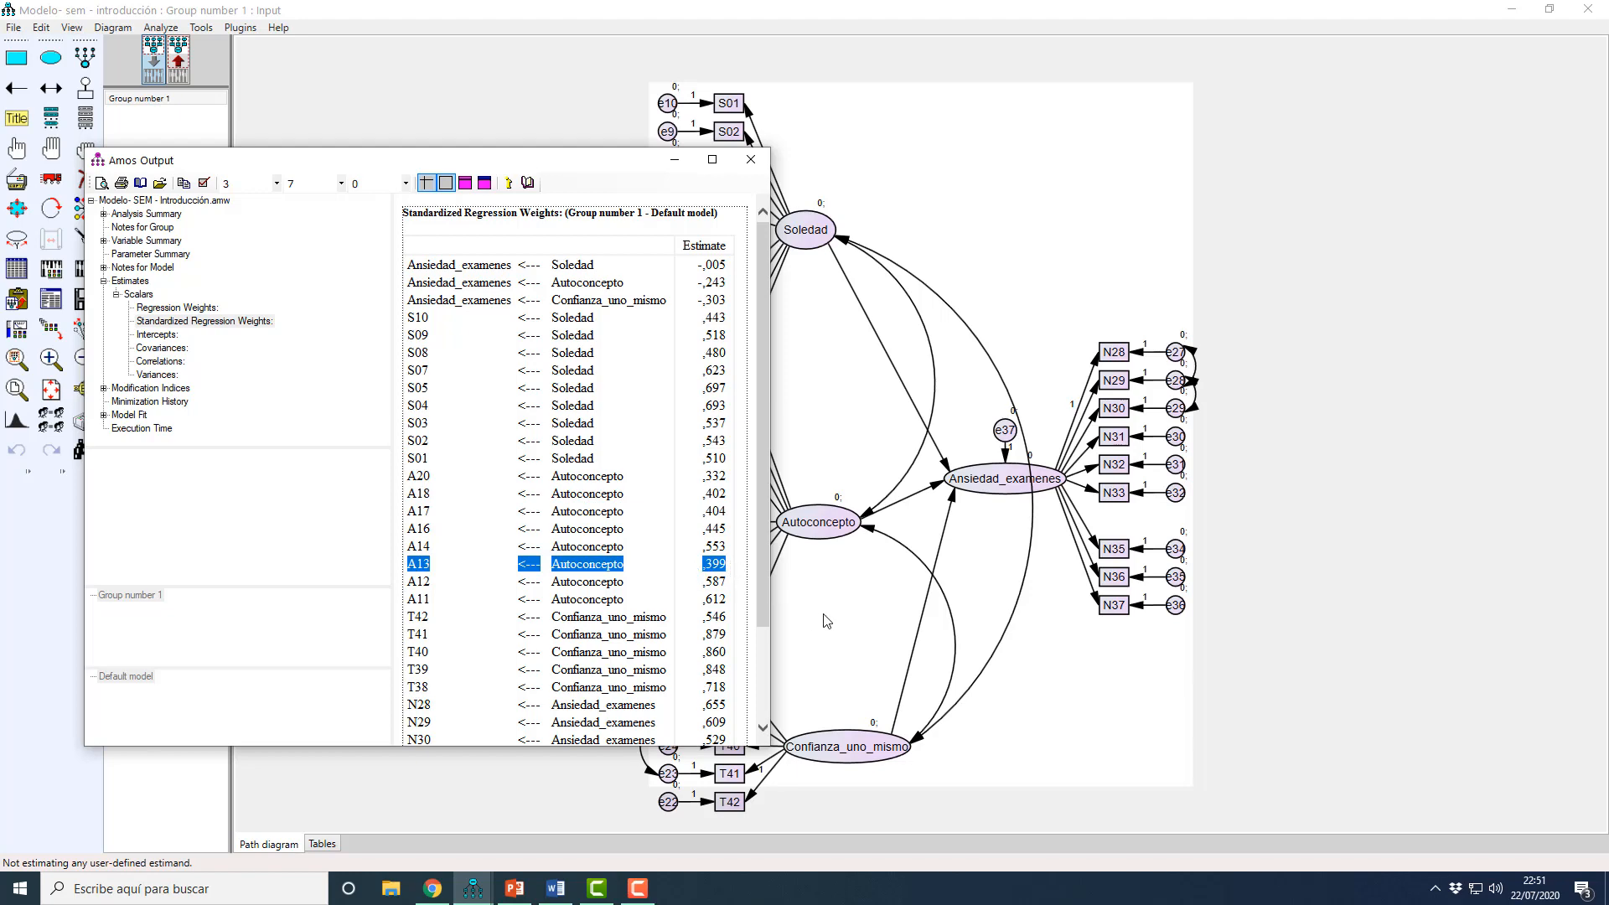
# Step: Return to the input model and delete the A13 indicator of Autoconcepto together with its error term e19
pyautogui.click(1130, 693)
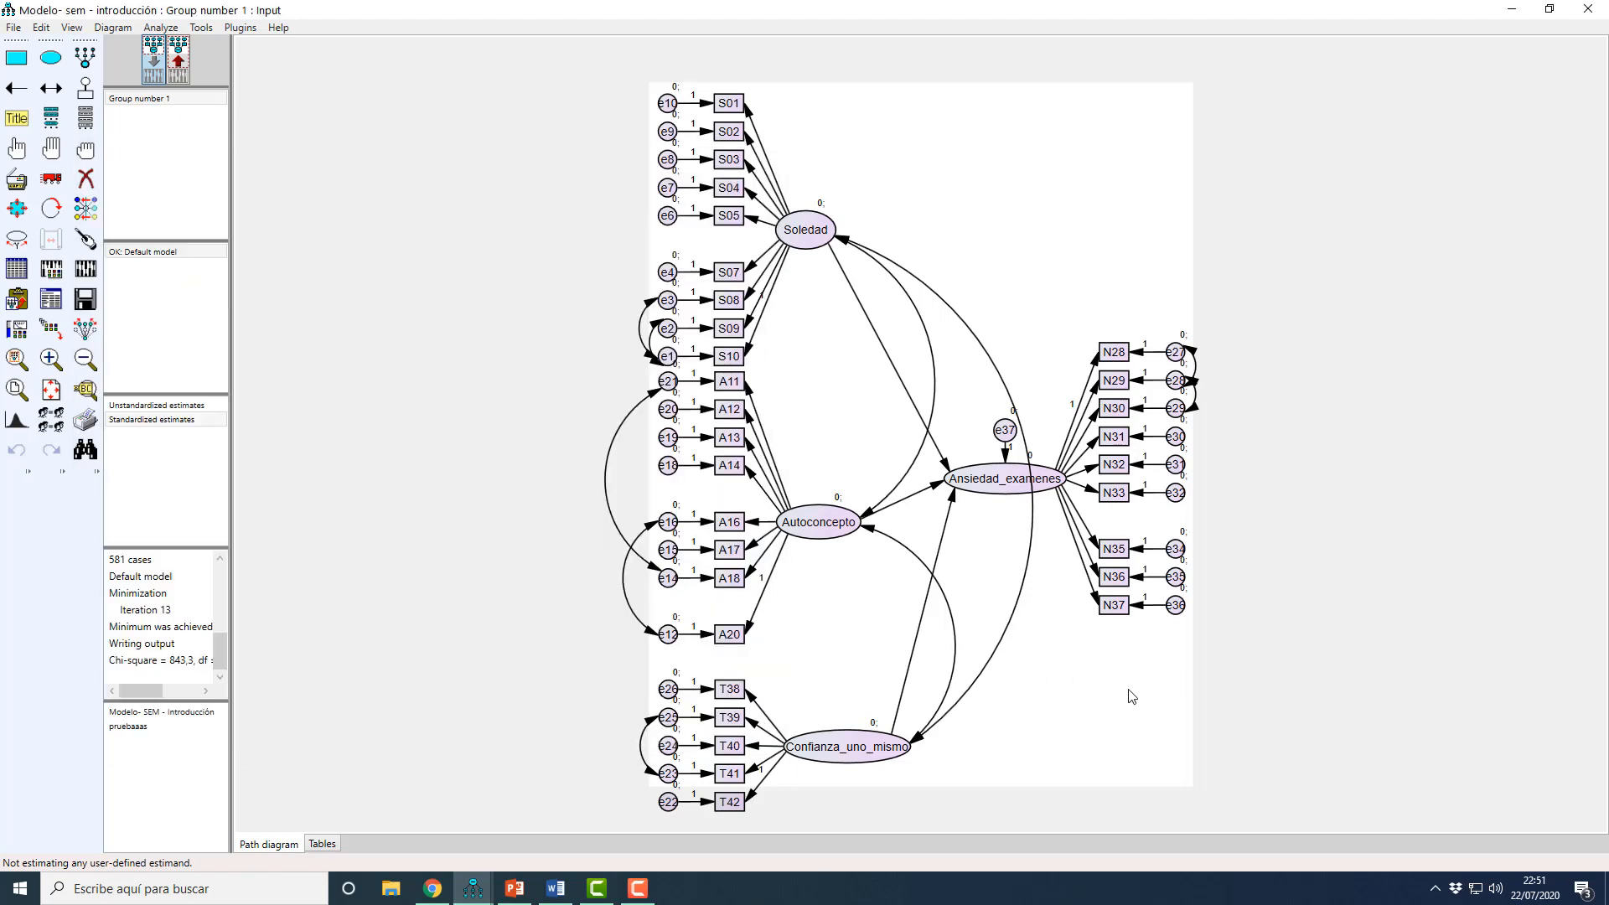
pyautogui.click(85, 179)
pyautogui.click(730, 440)
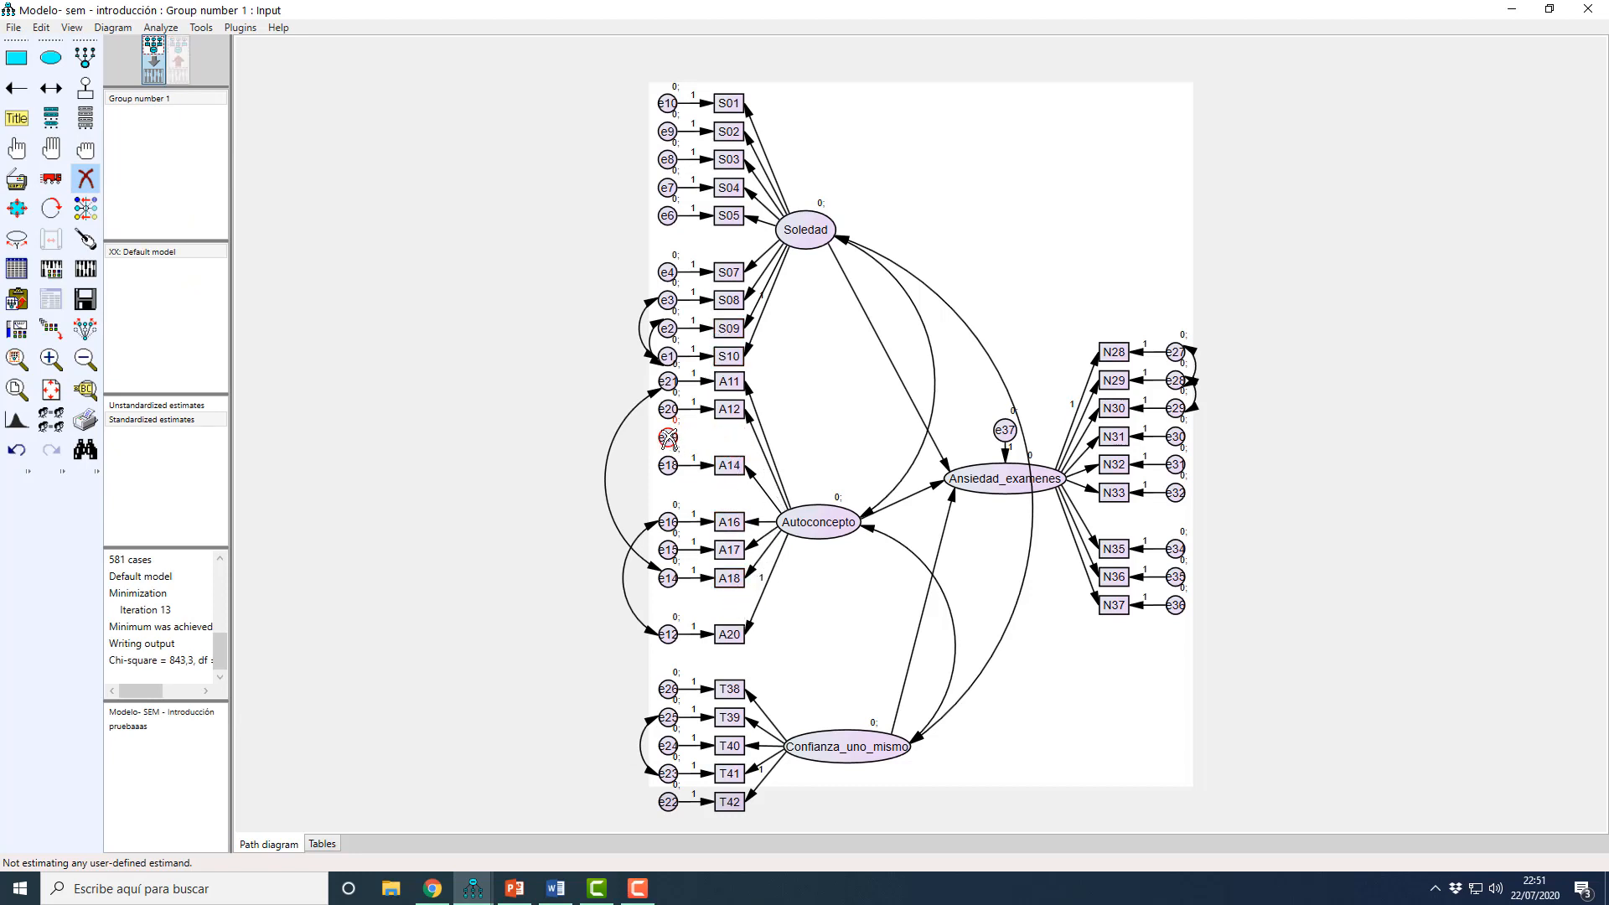
pyautogui.click(669, 438)
# Step: Recalculate the estimates without A13 and check the Standardized Regression Weights for the next weak indicator
pyautogui.click(93, 277)
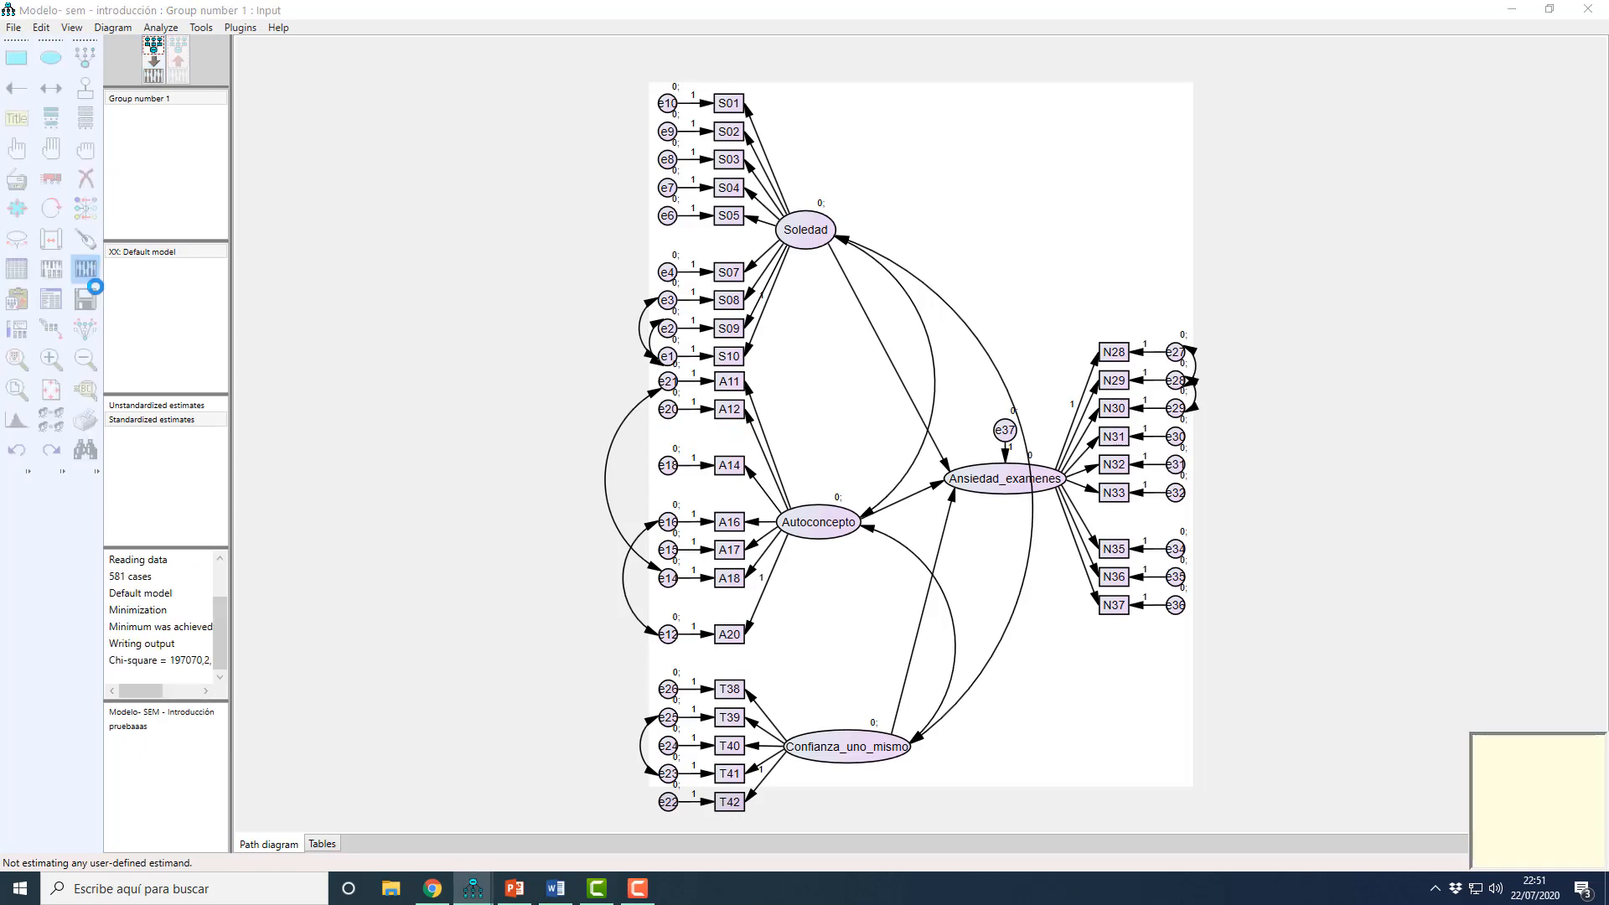
pyautogui.click(52, 300)
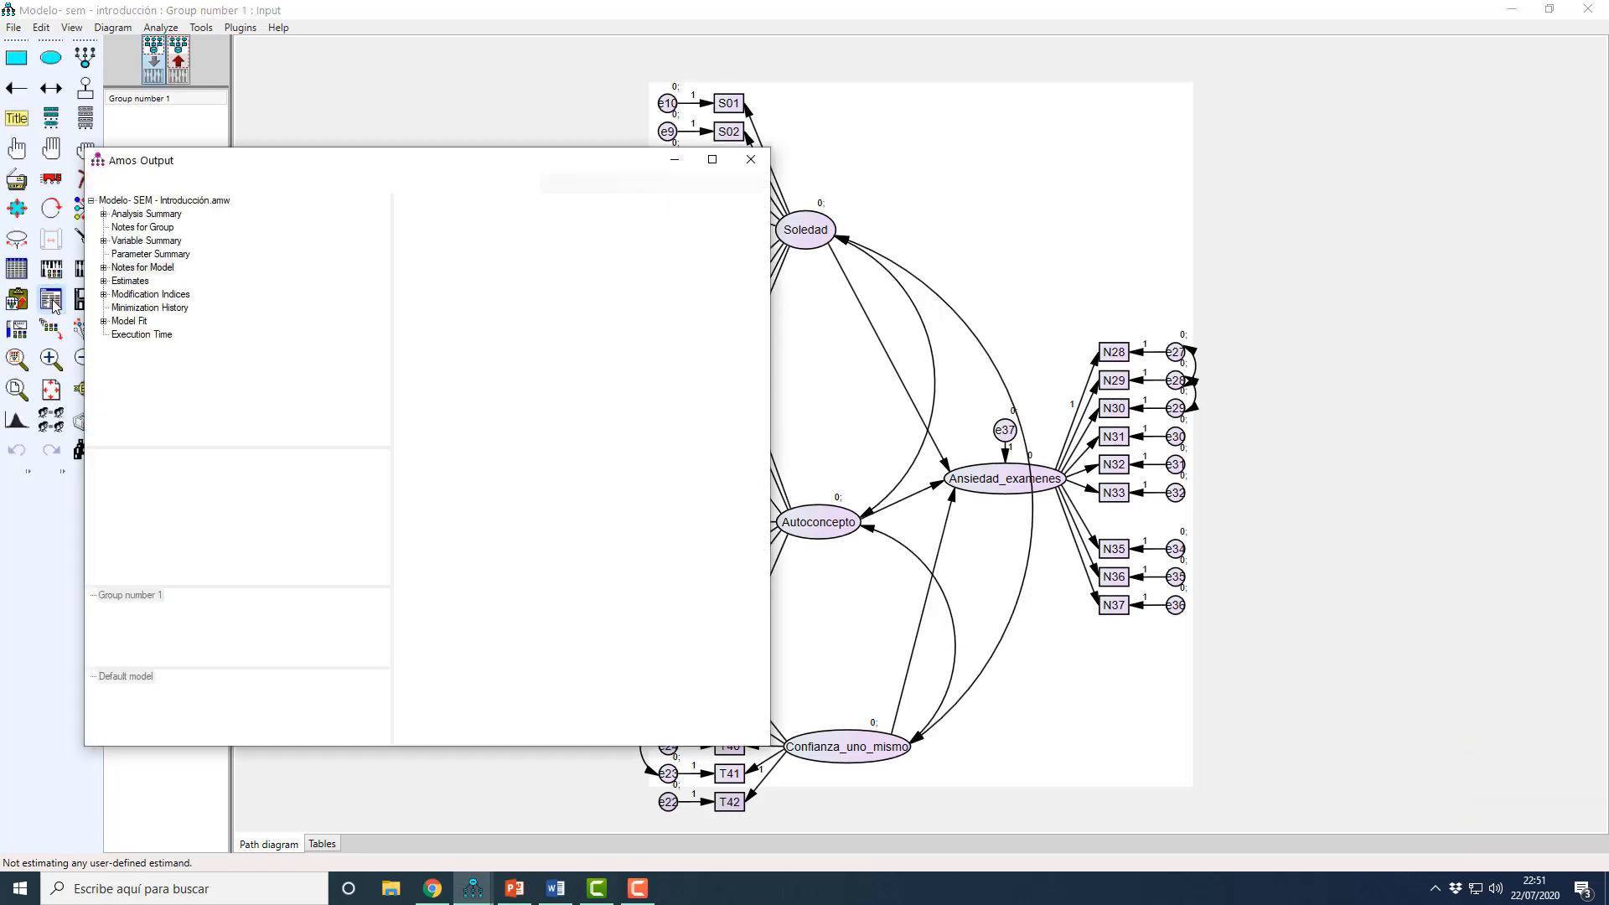
pyautogui.click(117, 281)
pyautogui.click(116, 295)
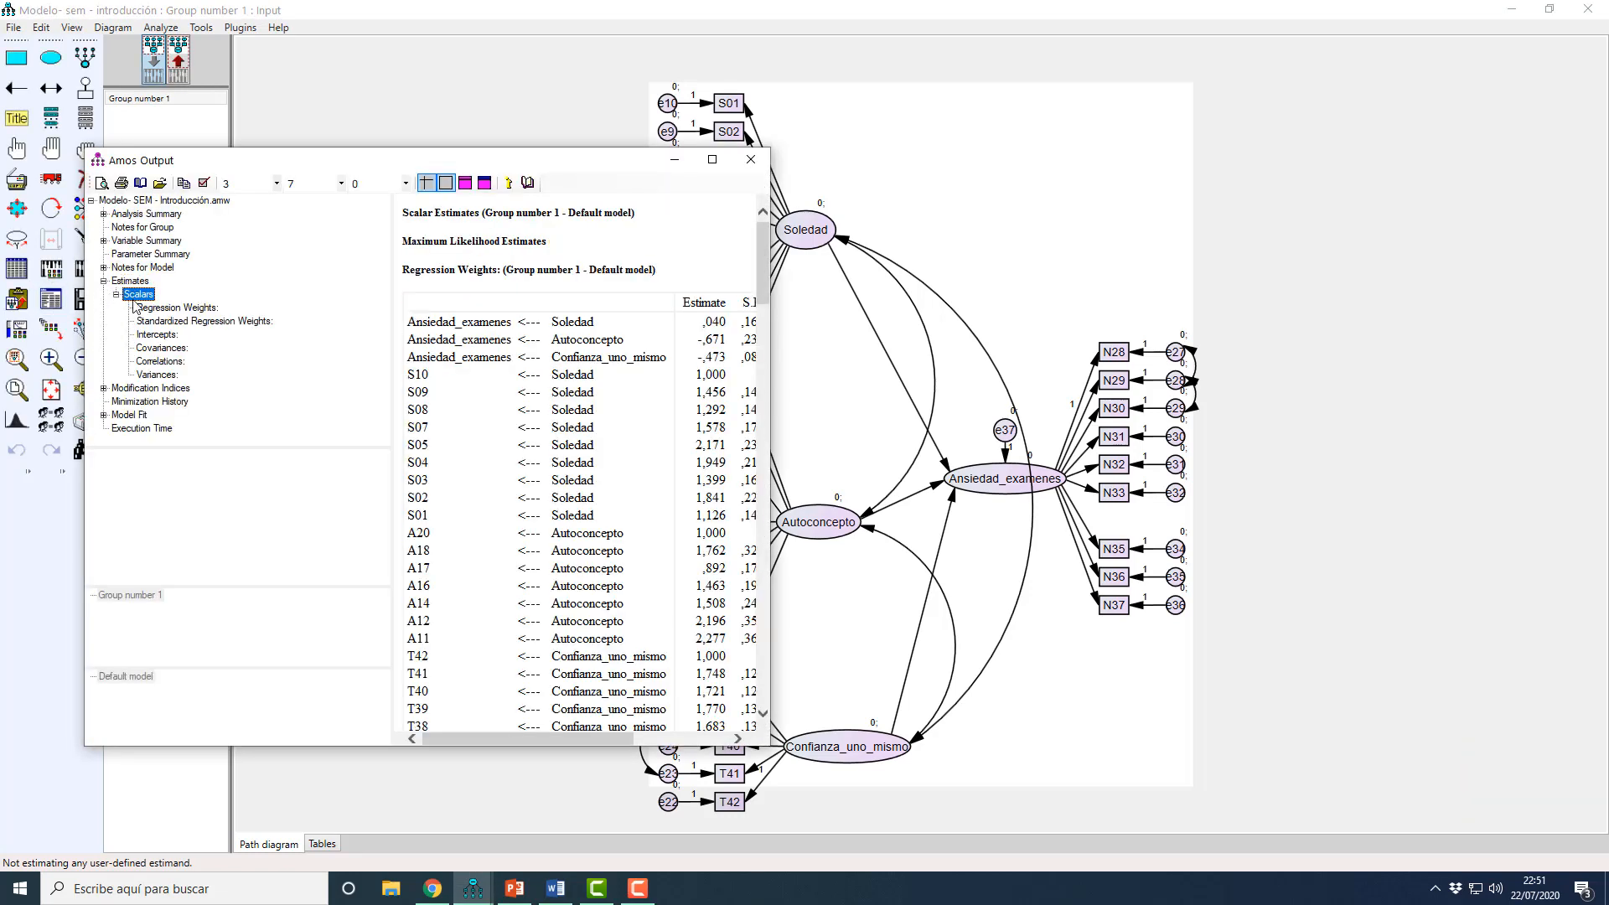
pyautogui.click(204, 321)
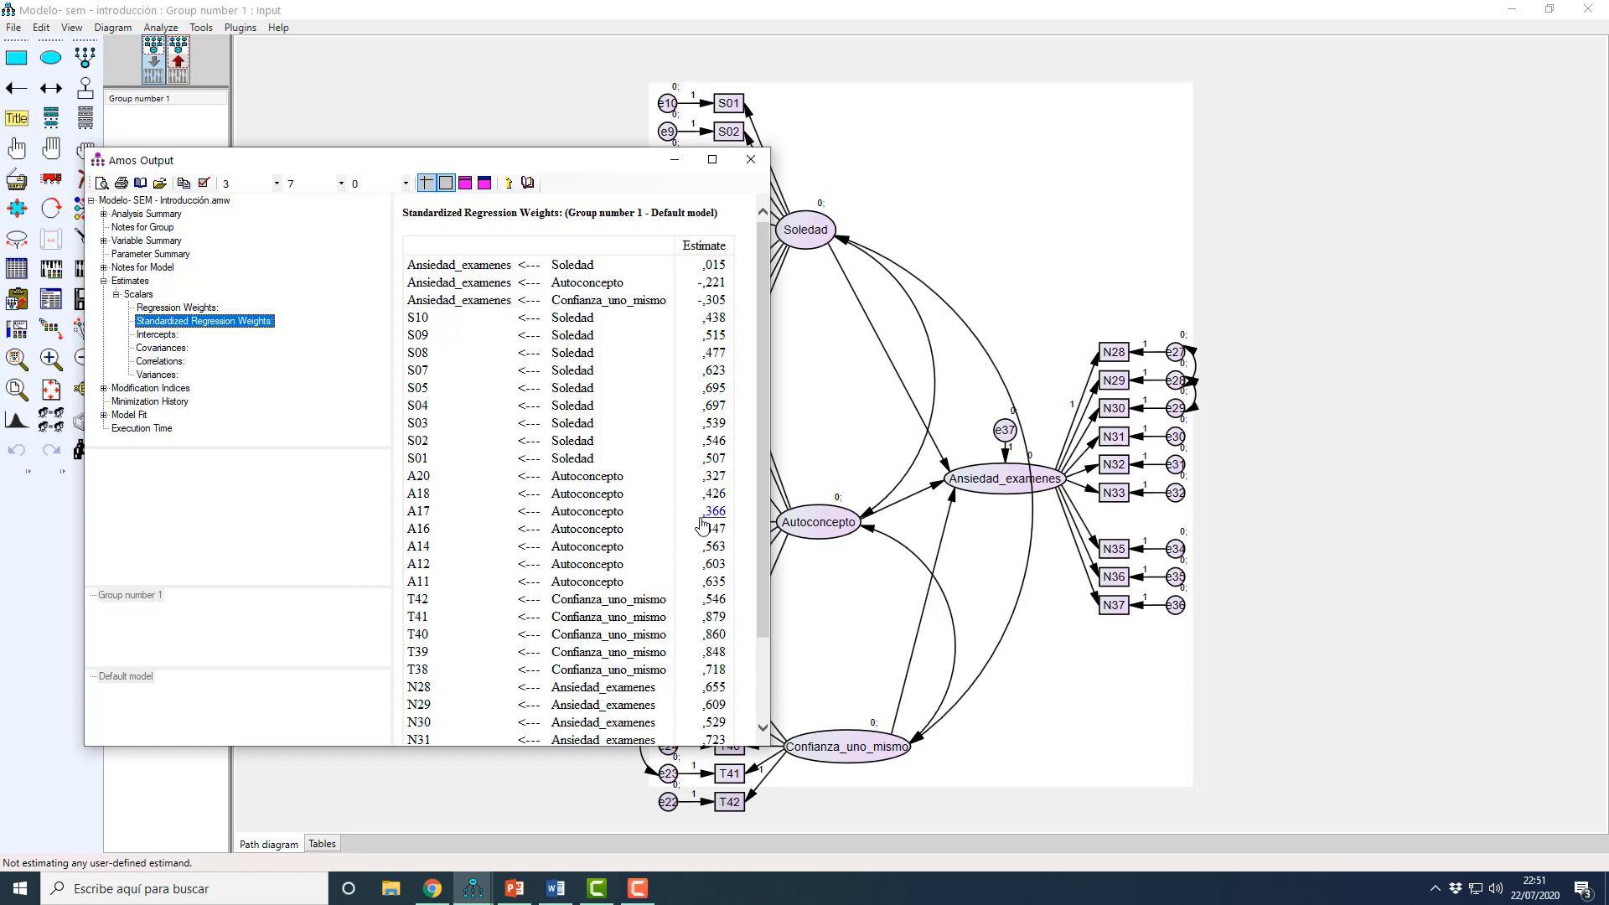
# Step: Recheck the weights and delete the A17 indicator of Autoconcepto together with its error term e15
pyautogui.click(839, 423)
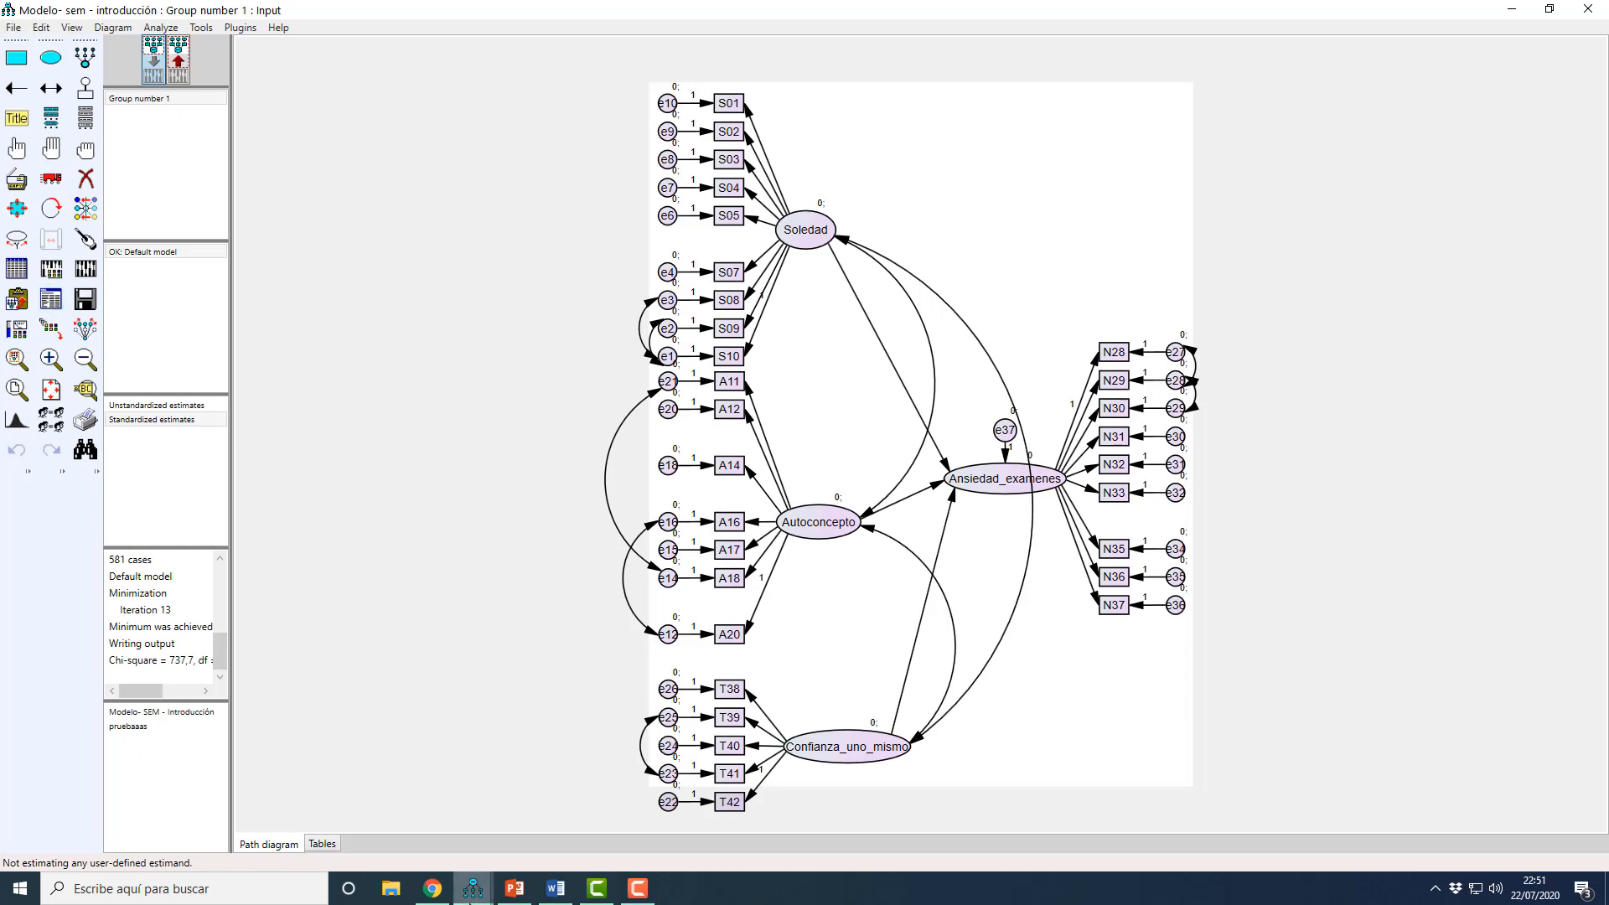
pyautogui.moveTo(474, 888)
pyautogui.click(536, 825)
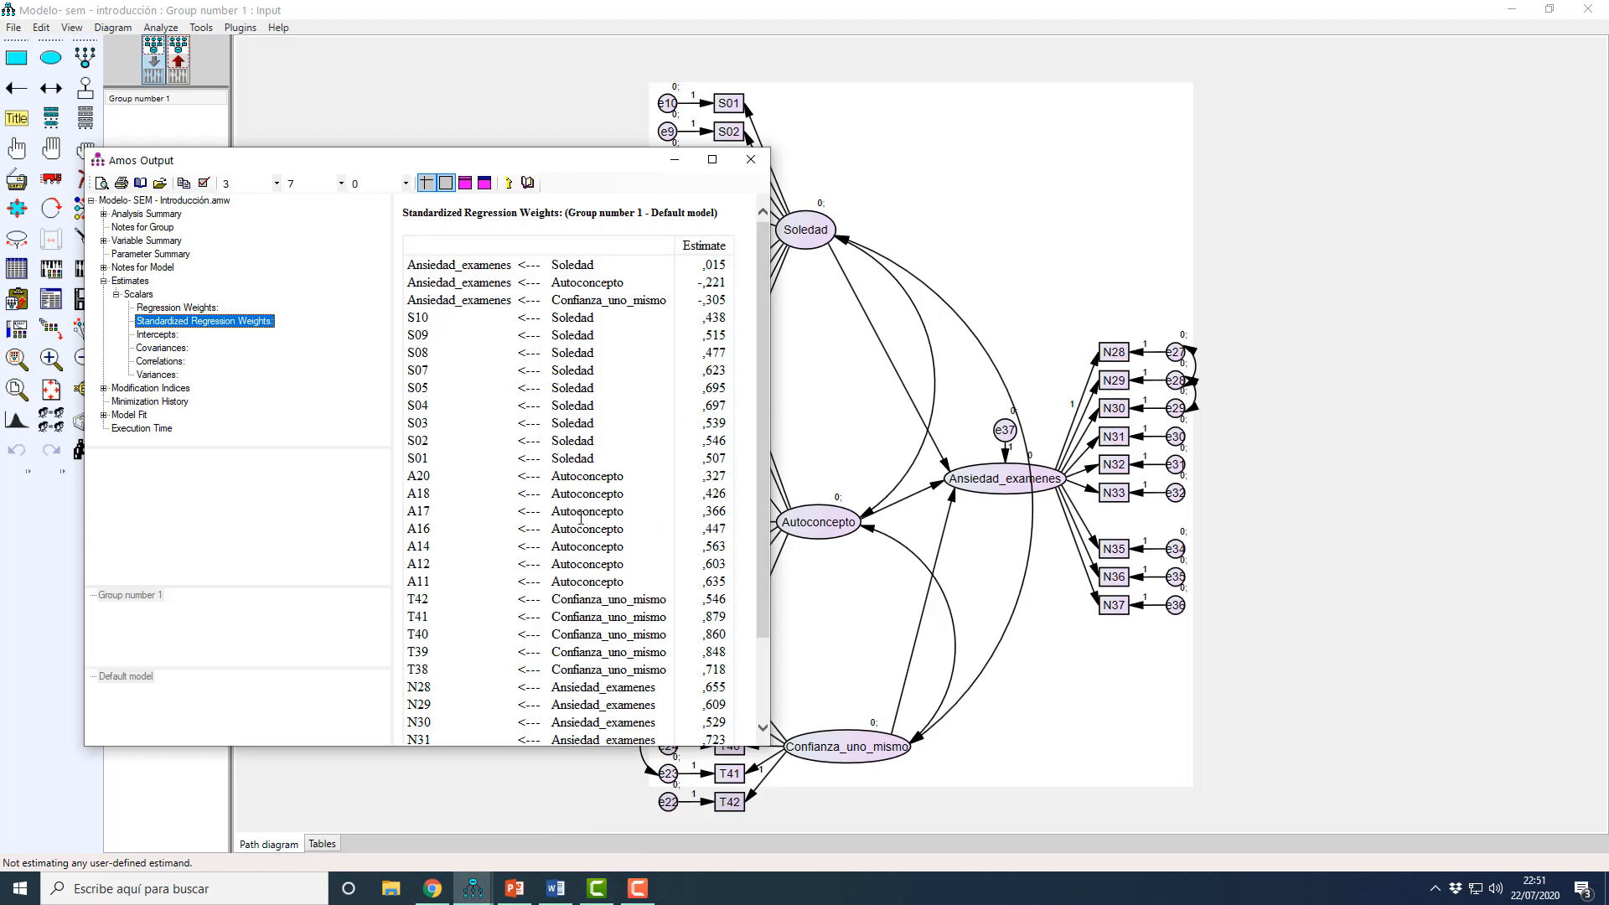
pyautogui.click(825, 447)
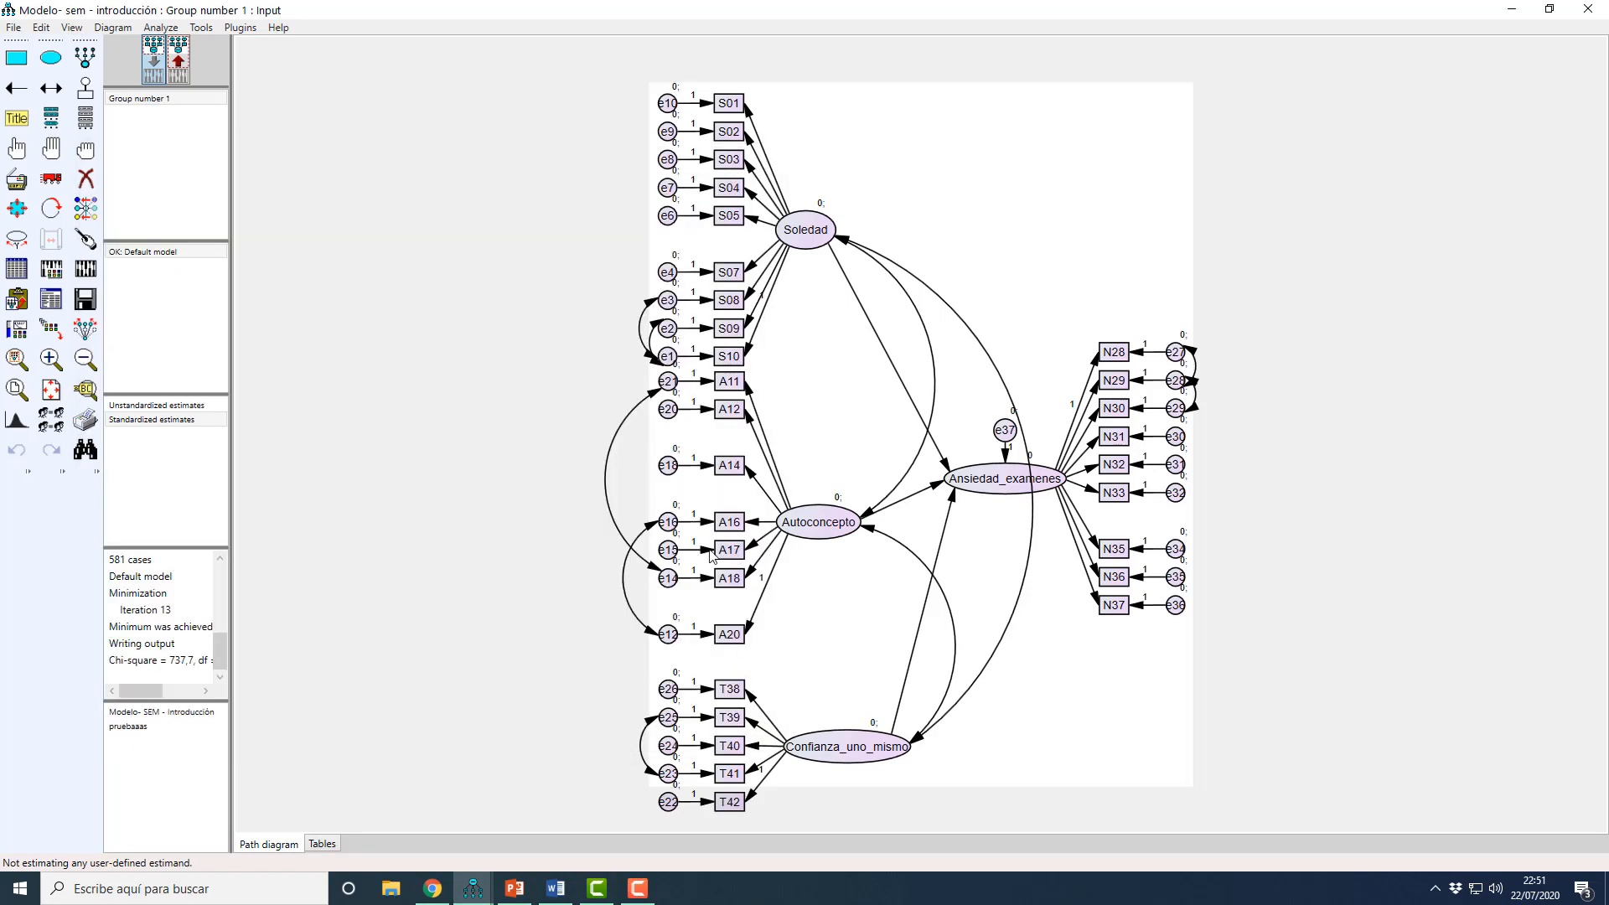
pyautogui.click(86, 179)
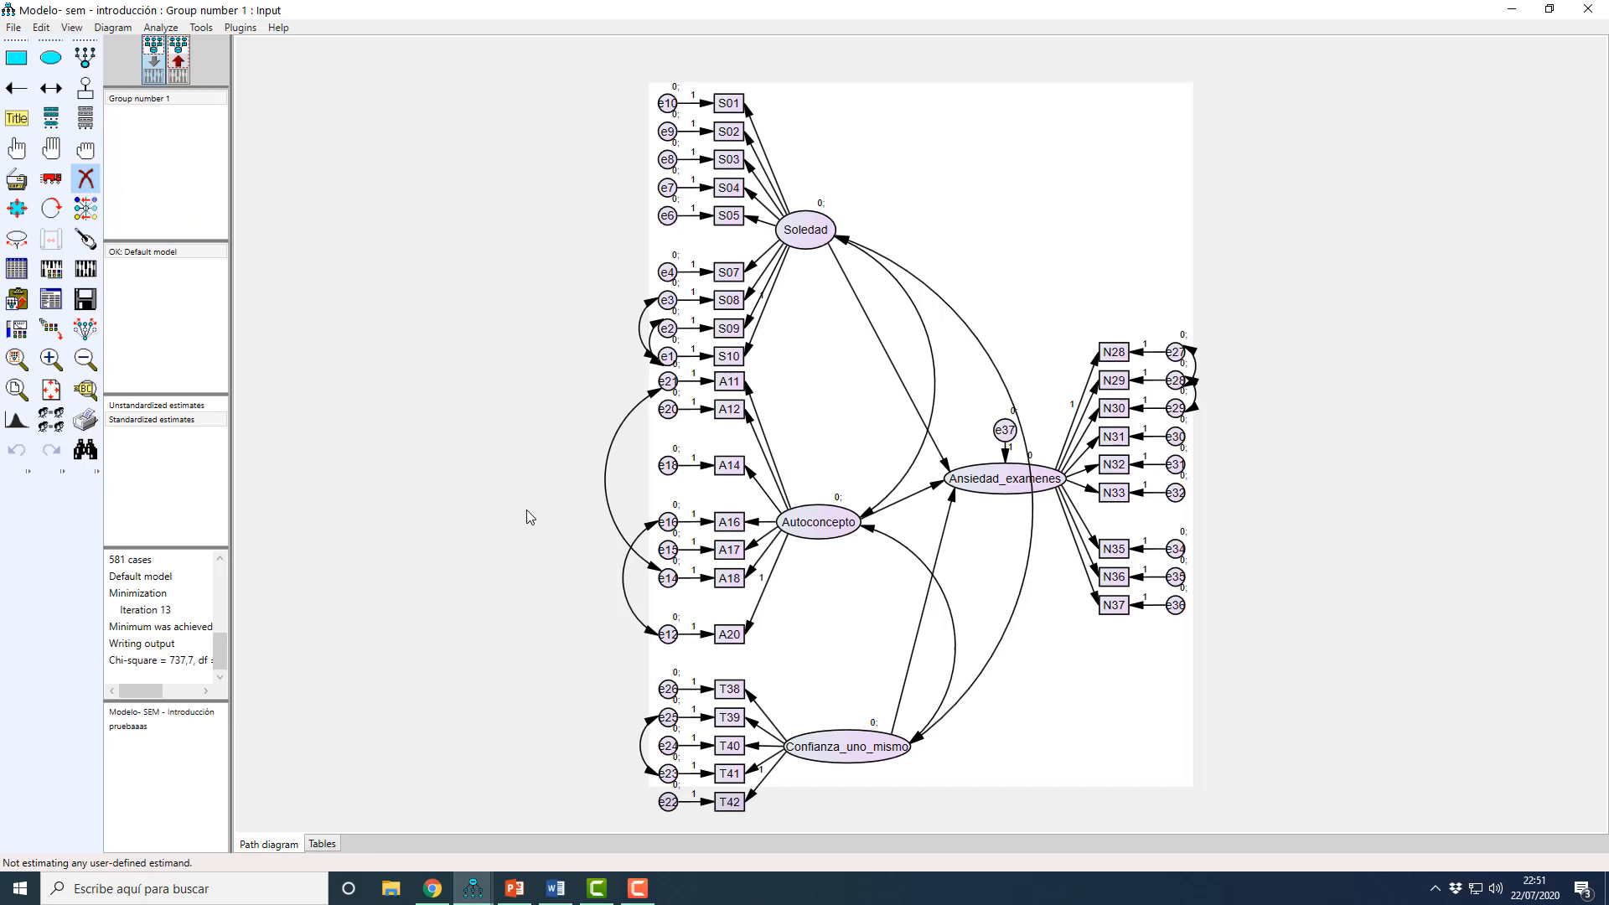
pyautogui.click(730, 552)
pyautogui.click(668, 550)
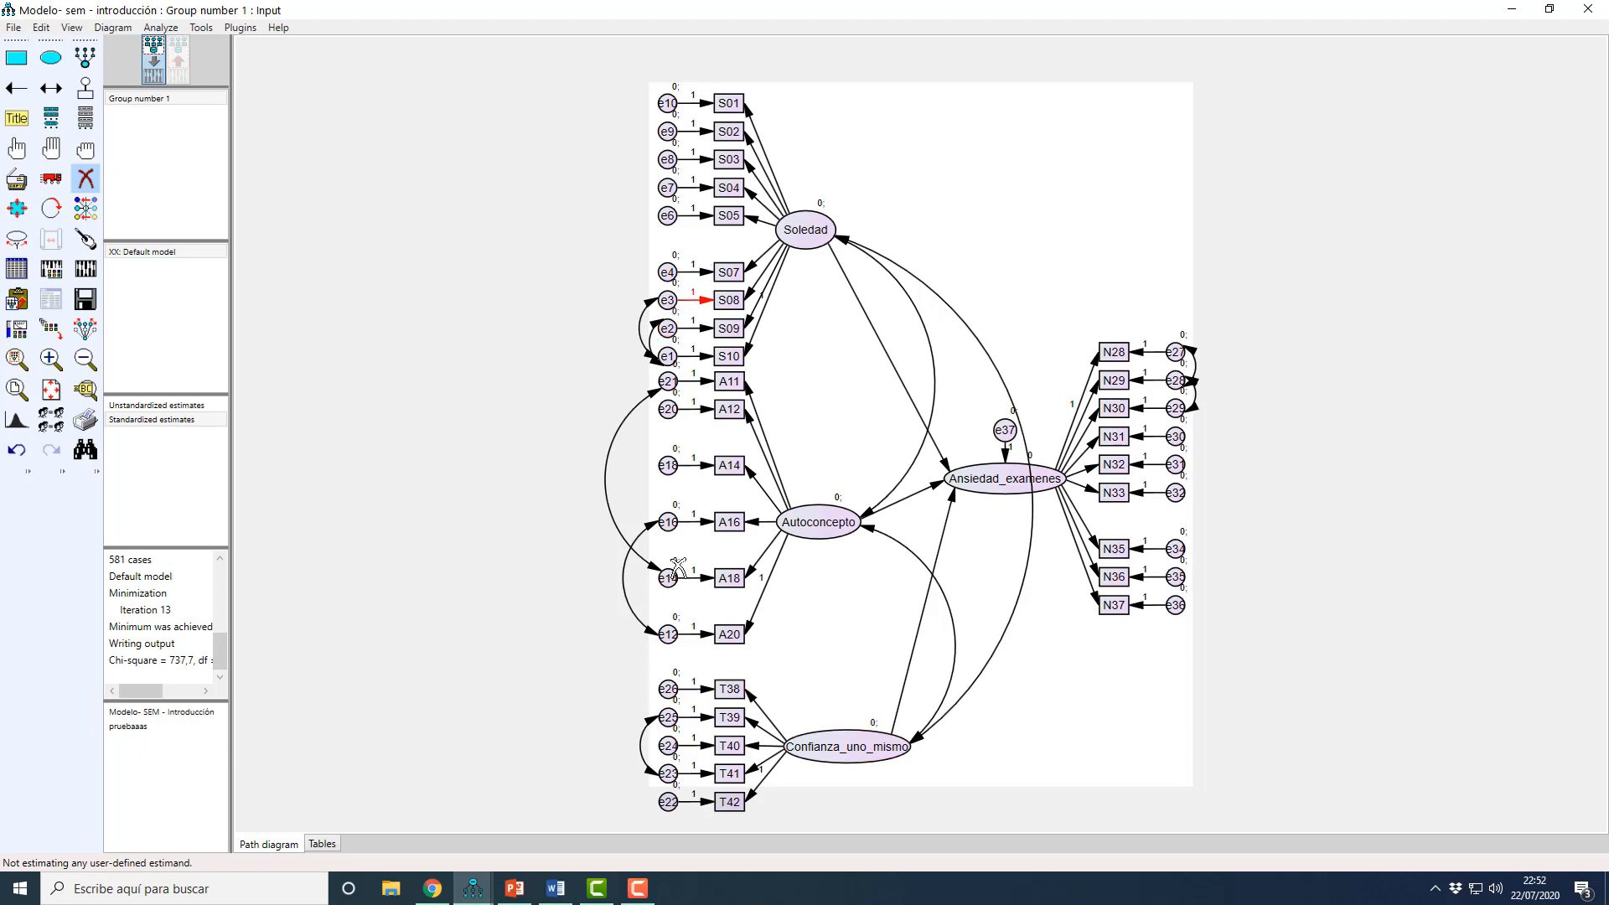
# Step: Recalculate the estimates without A17 and open the Model Fit summary, moving the output window aside to leave room for Word
pyautogui.click(85, 273)
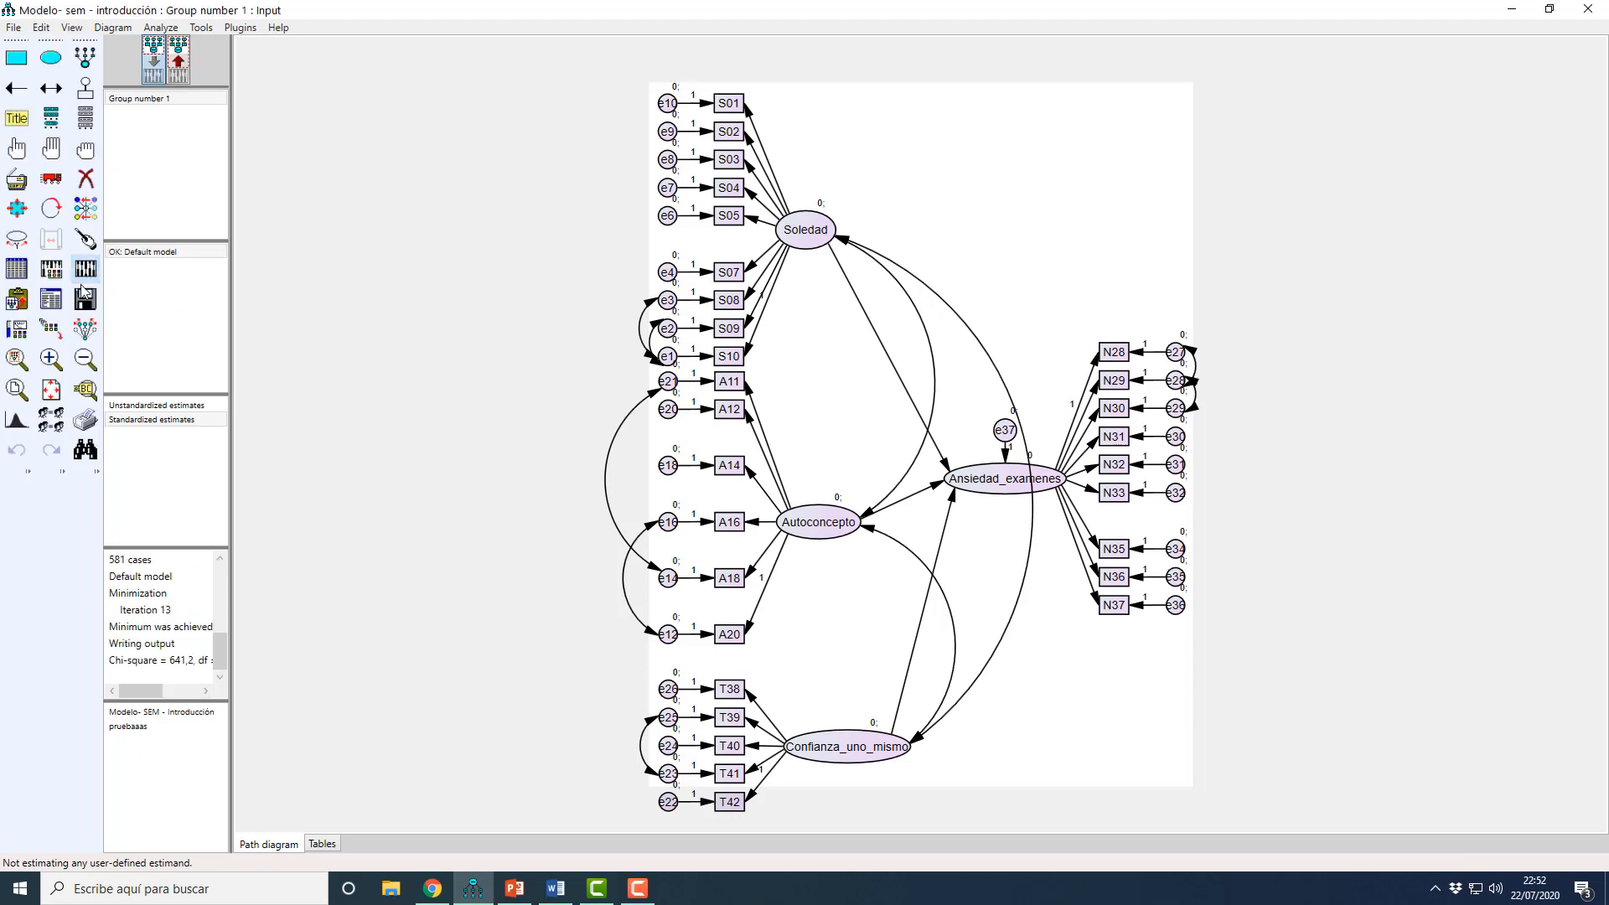
pyautogui.click(51, 299)
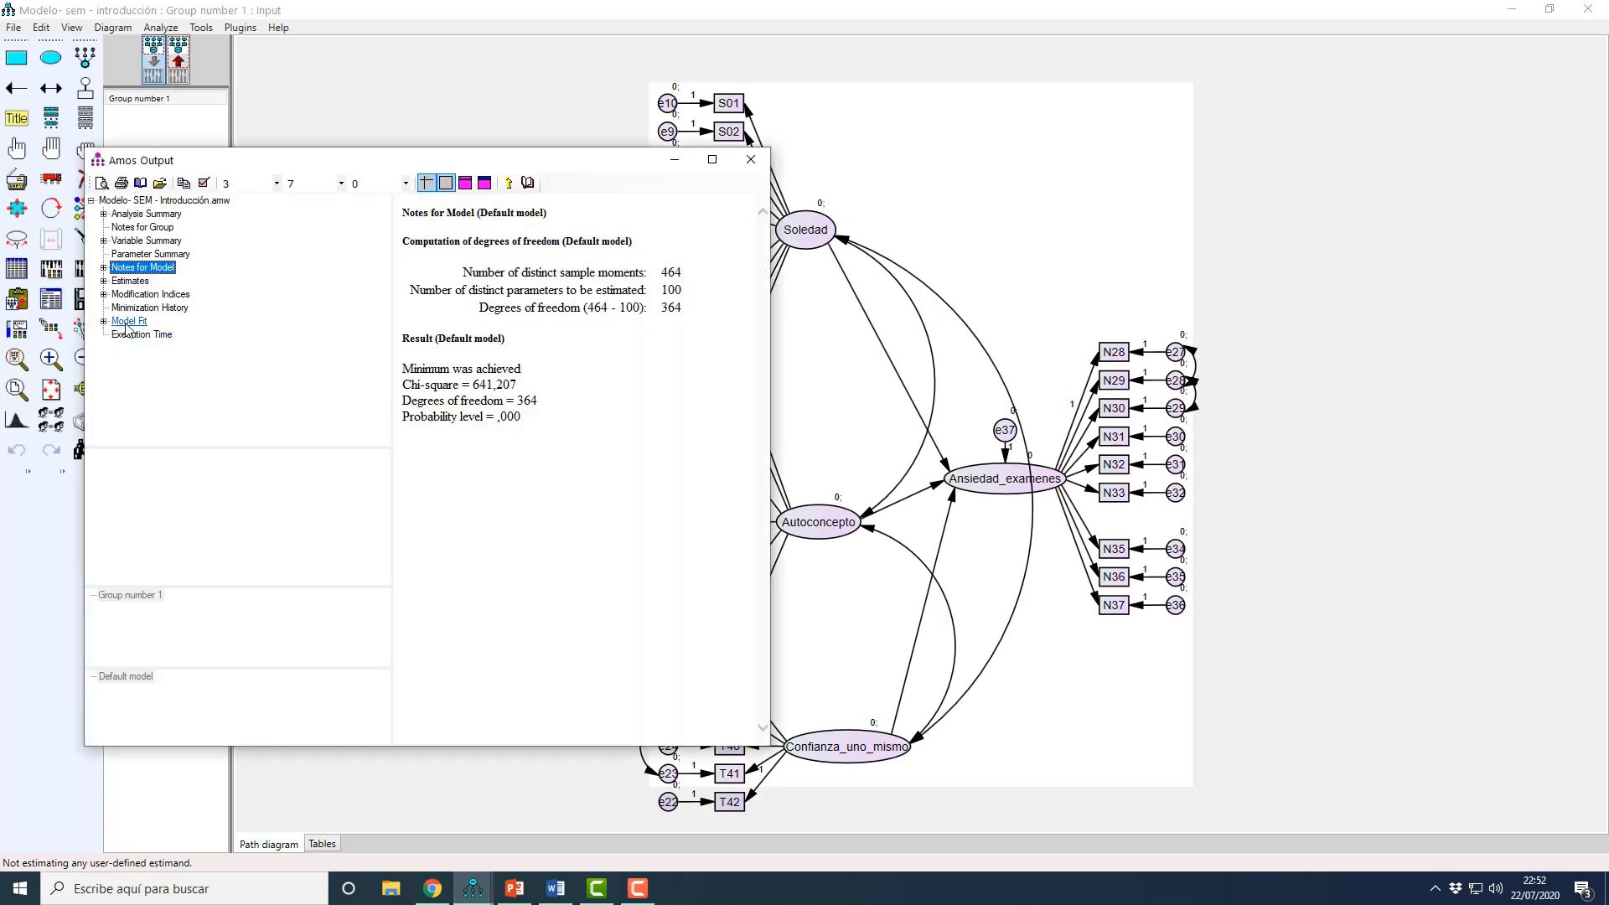
pyautogui.click(129, 322)
pyautogui.moveTo(770, 482); pyautogui.dragTo(840, 482)
pyautogui.moveTo(583, 160); pyautogui.dragTo(458, 166)
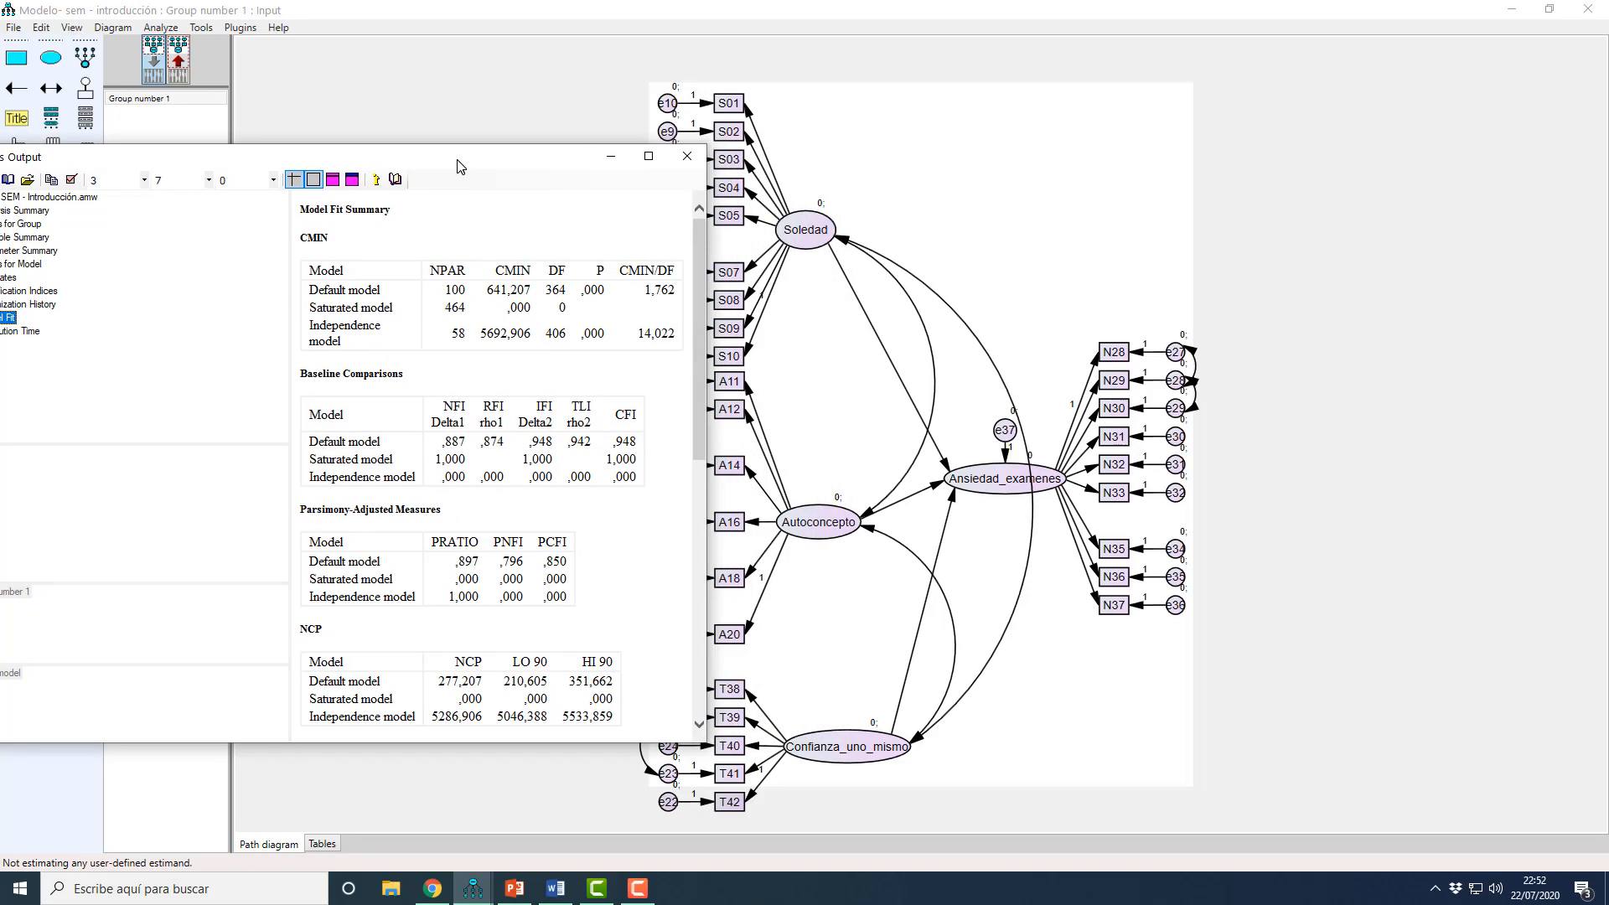
# Step: Switch to Word and label the row below Inicio in the fit index table as Final
pyautogui.click(555, 888)
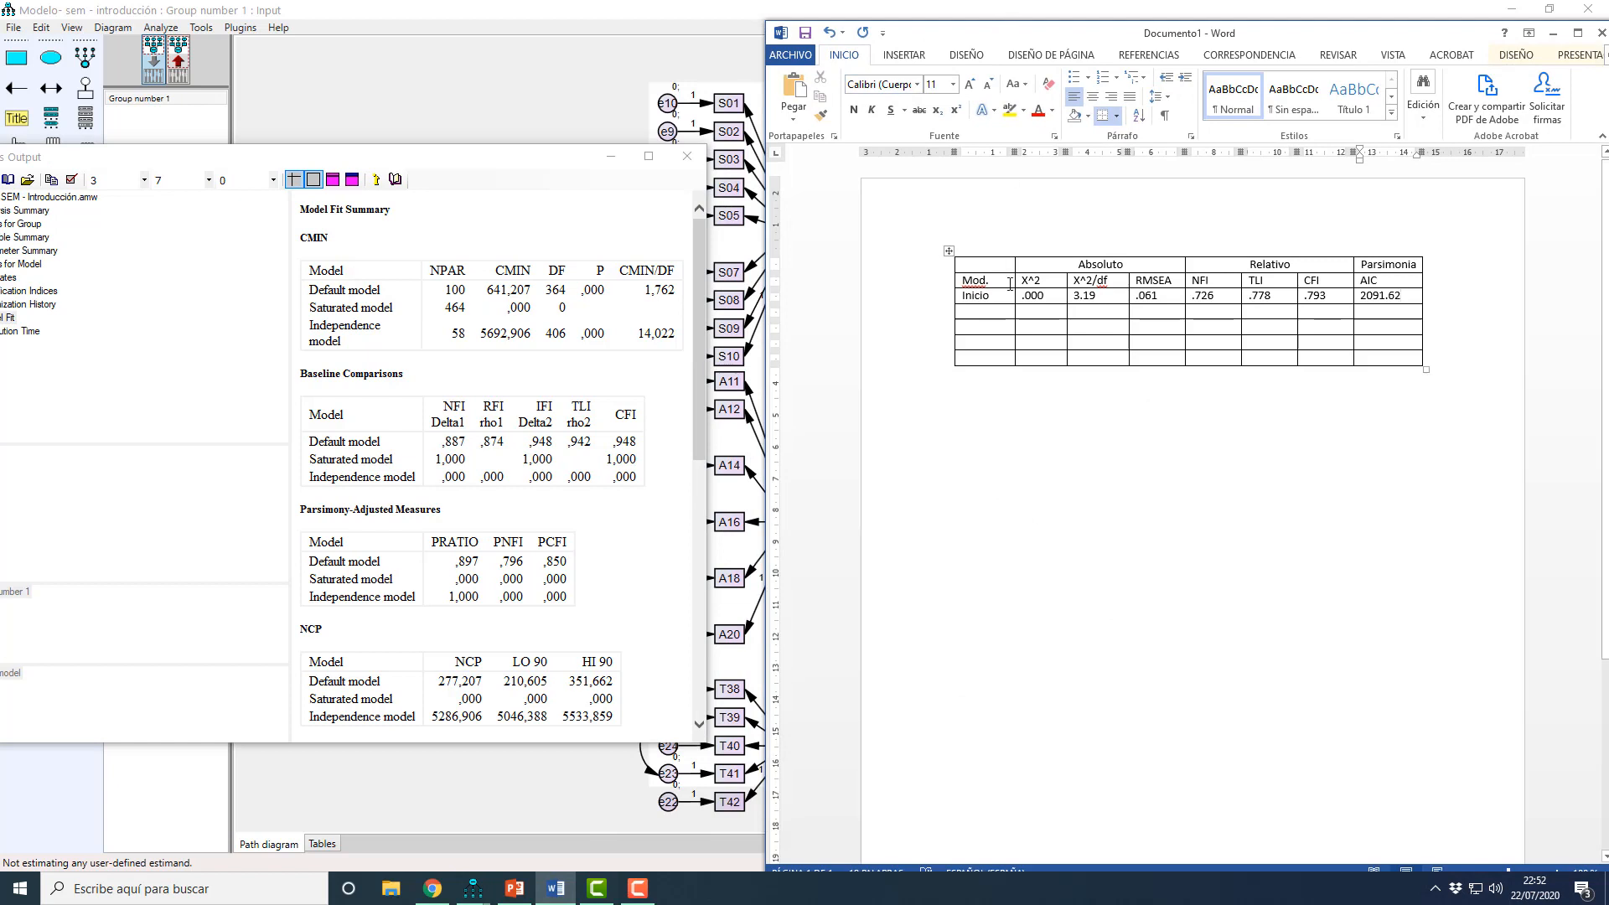
pyautogui.click(990, 312)
pyautogui.write('Mod')
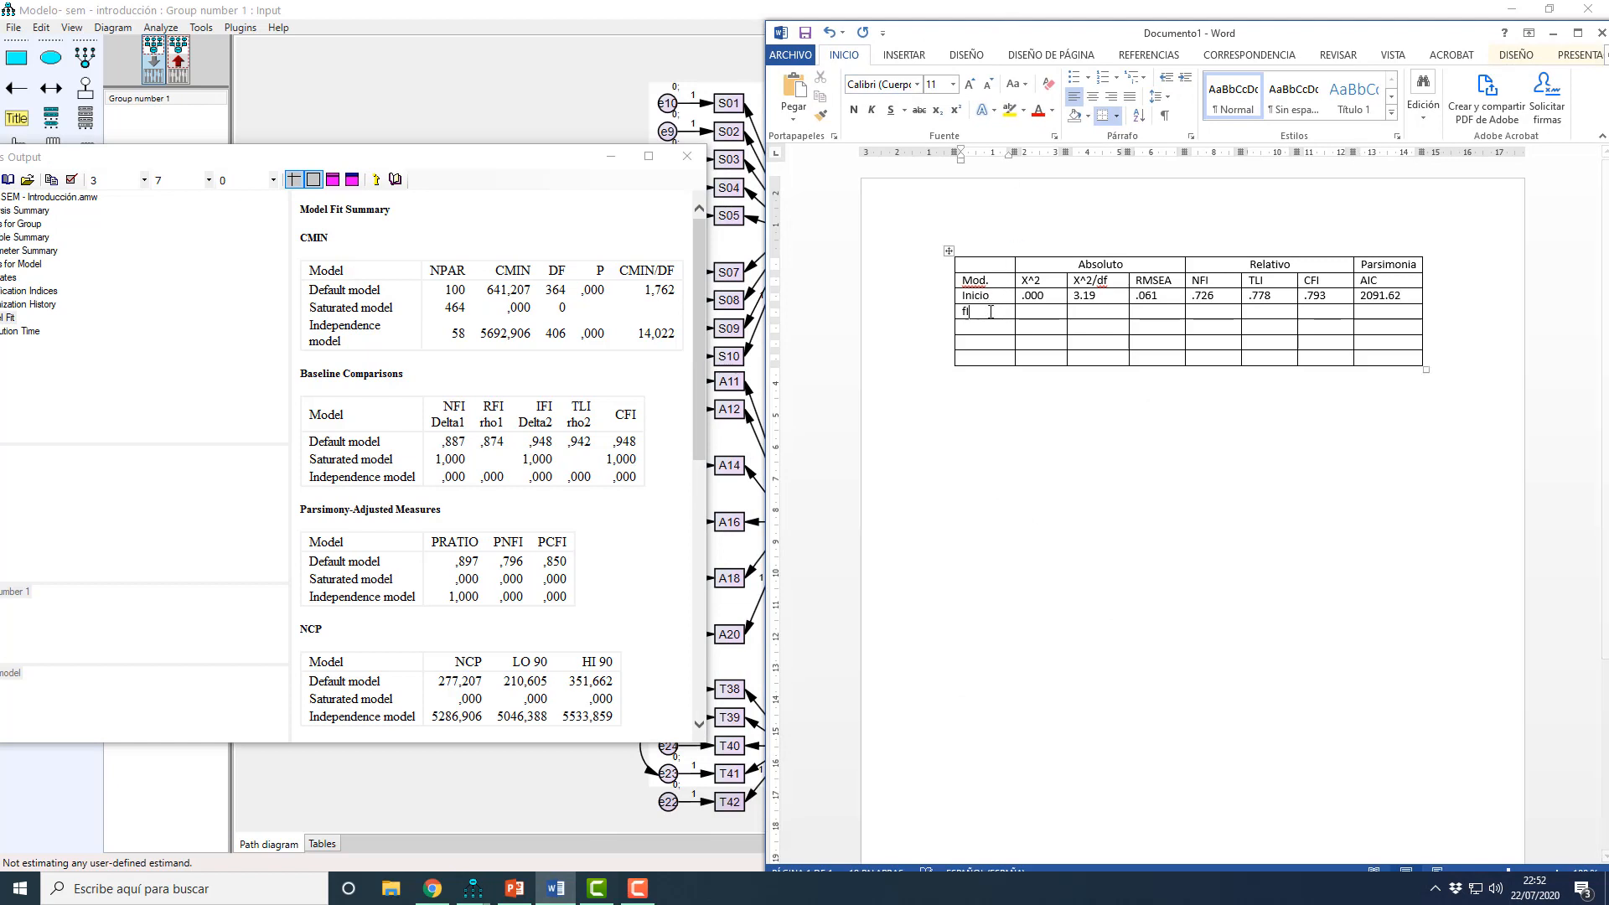
pyautogui.press('BackSpace')
pyautogui.press('BackSpace')
pyautogui.press('BackSpace')
pyautogui.write('Final')
pyautogui.press('Tab')
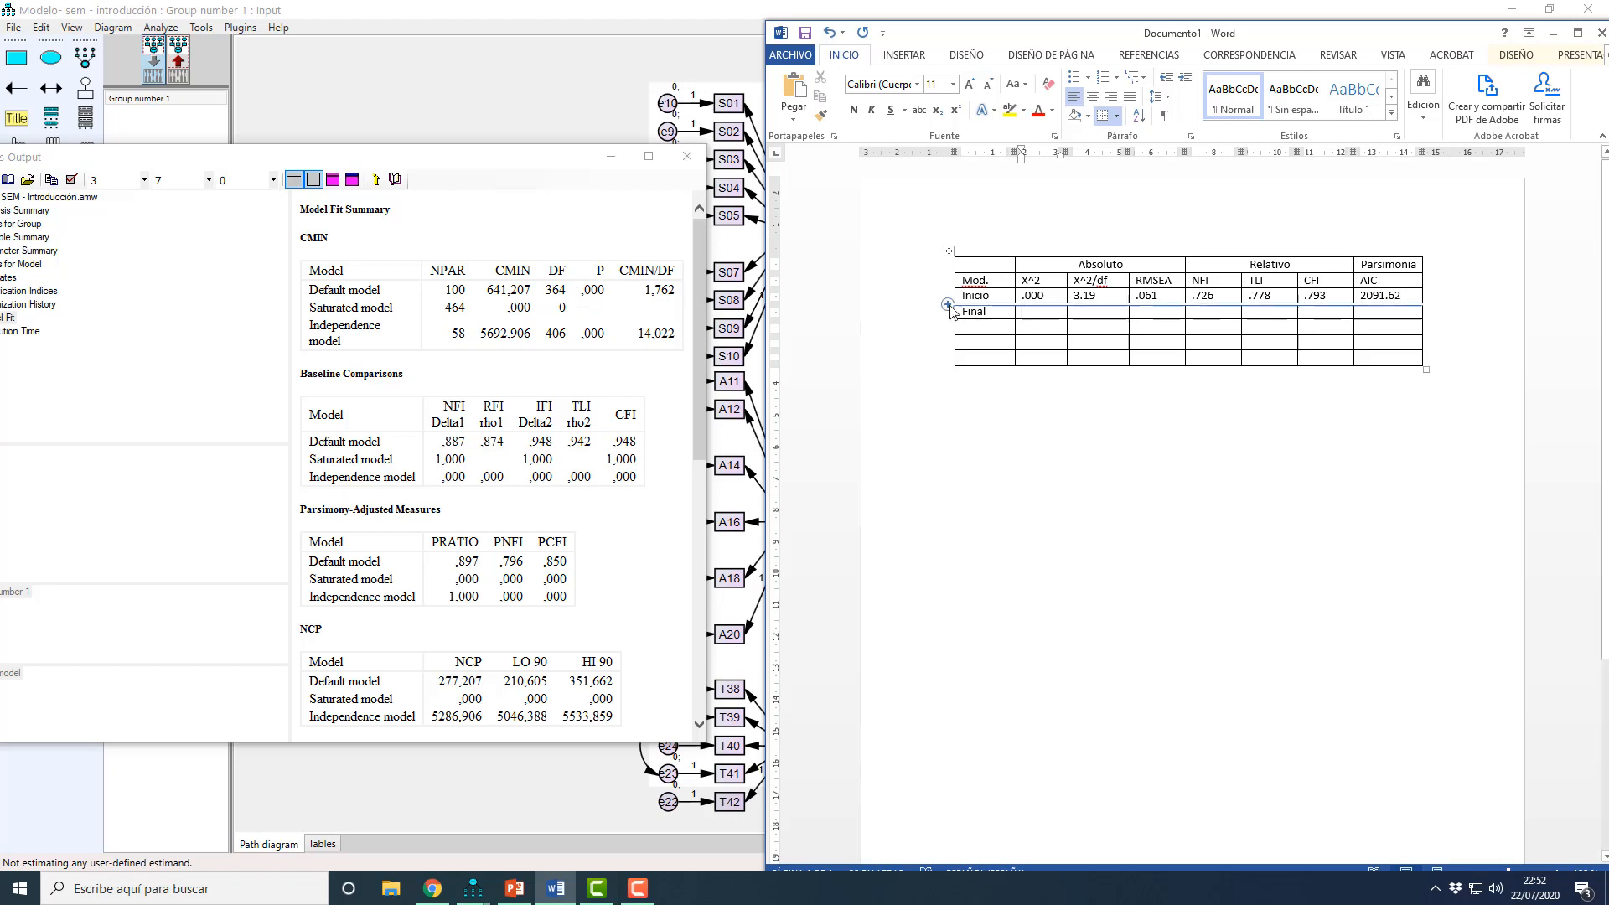
# Step: Fill in the Final row with .000 for X^2 and 1.76 for X^2/df
pyautogui.write('.000')
pyautogui.press('Tab')
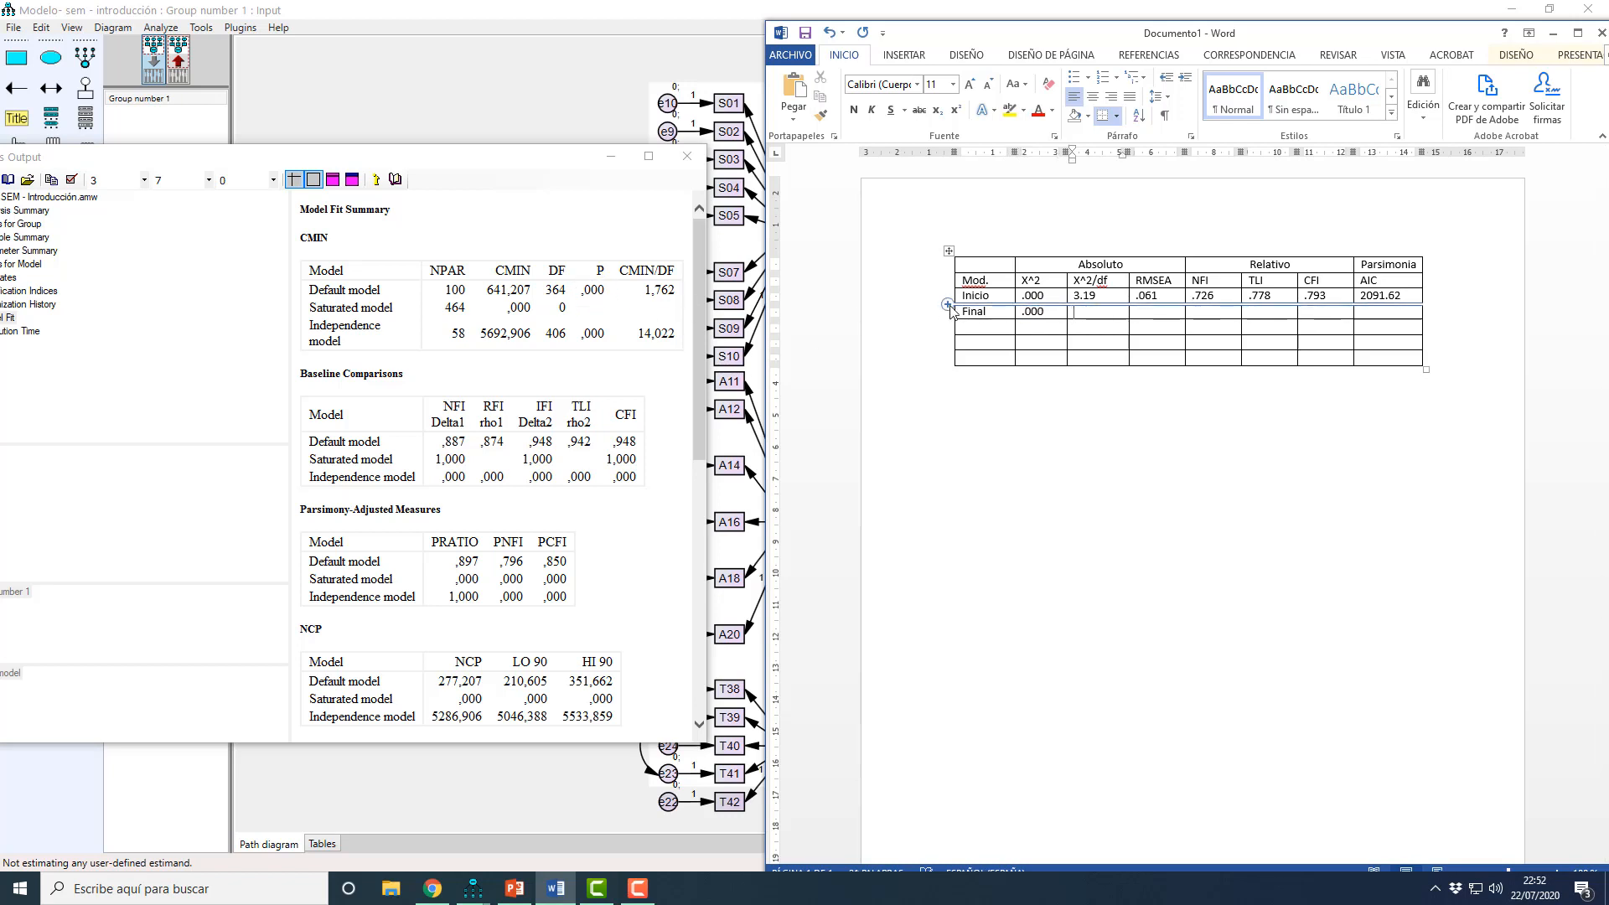
pyautogui.write('1.')
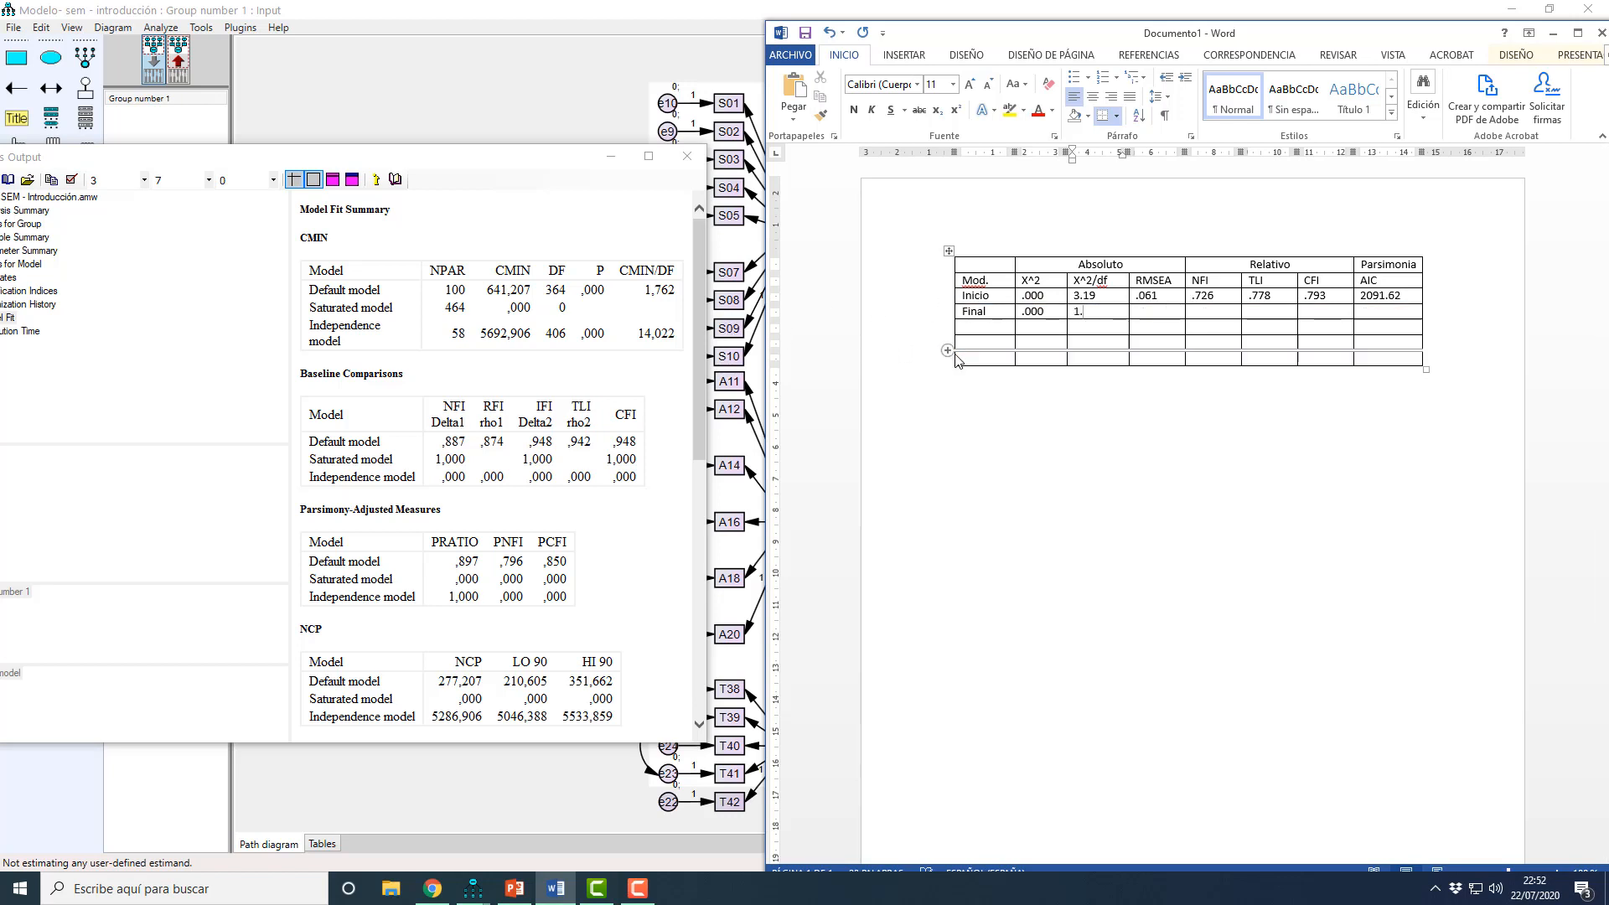
pyautogui.write('76')
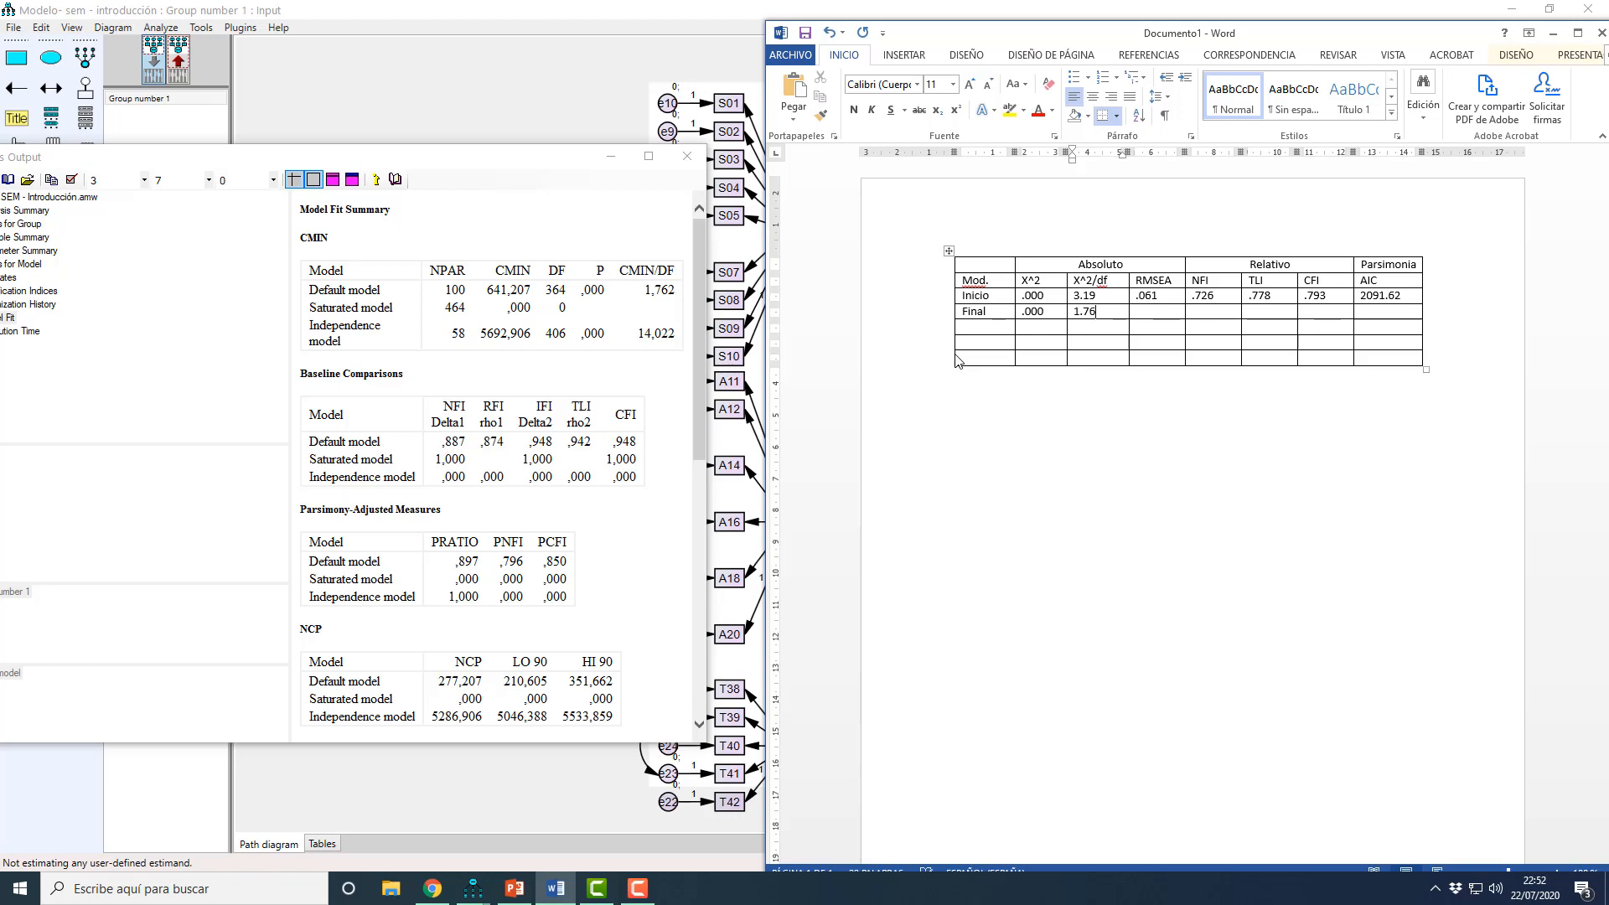
pyautogui.press('Tab')
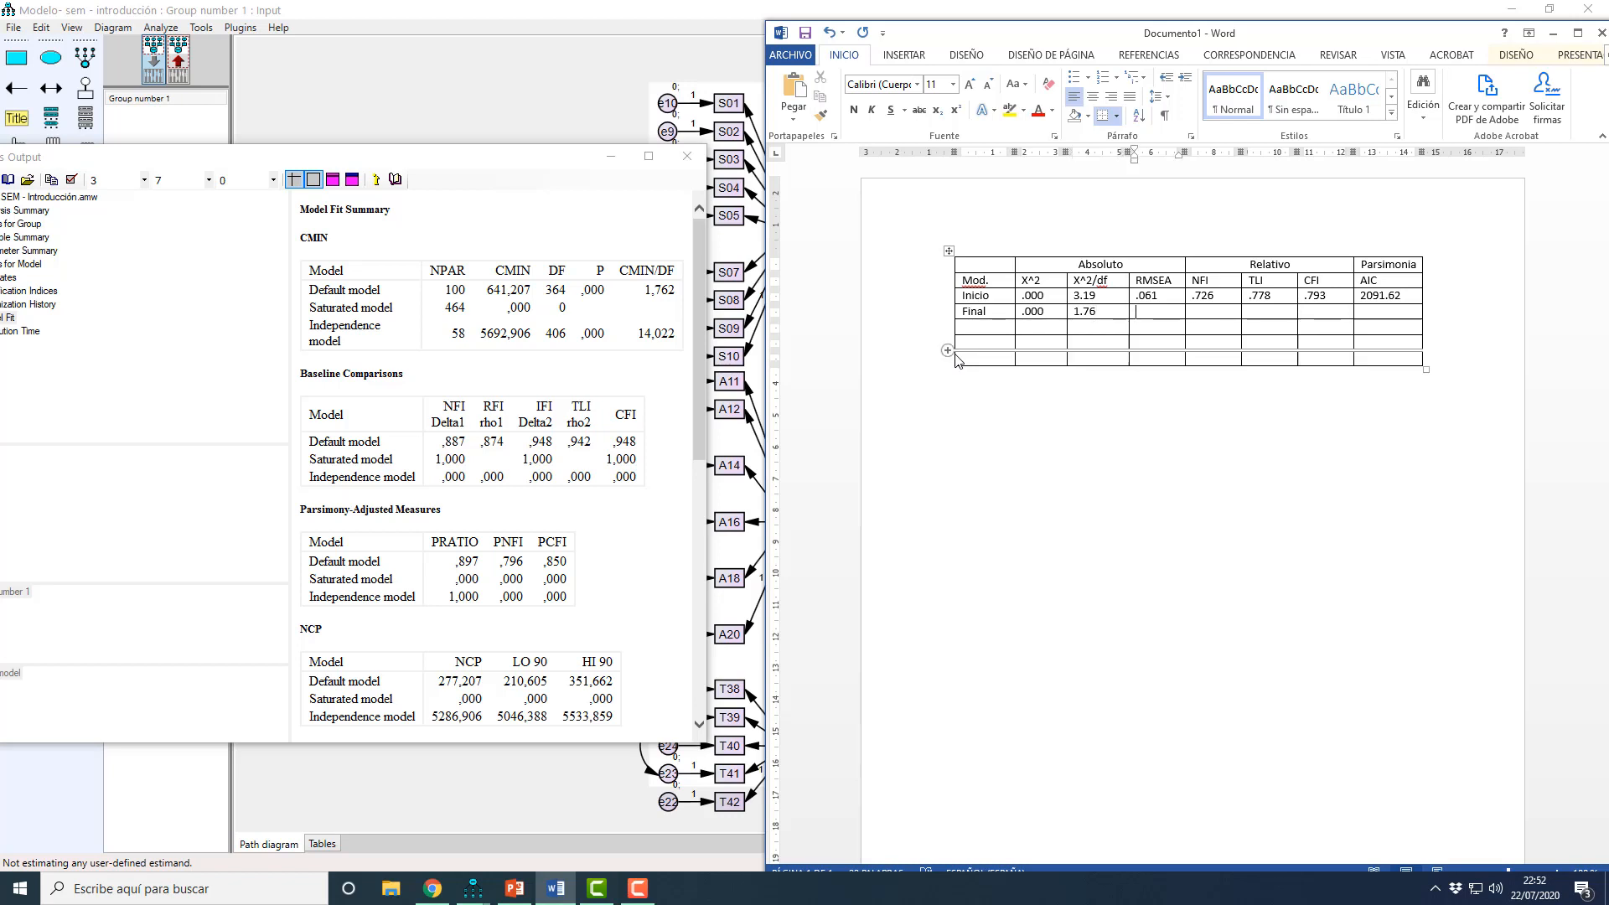
# Step: Find the default model's RMSEA in the Amos output and enter .036 in the Final row
pyautogui.scroll(-3, 558, 476)
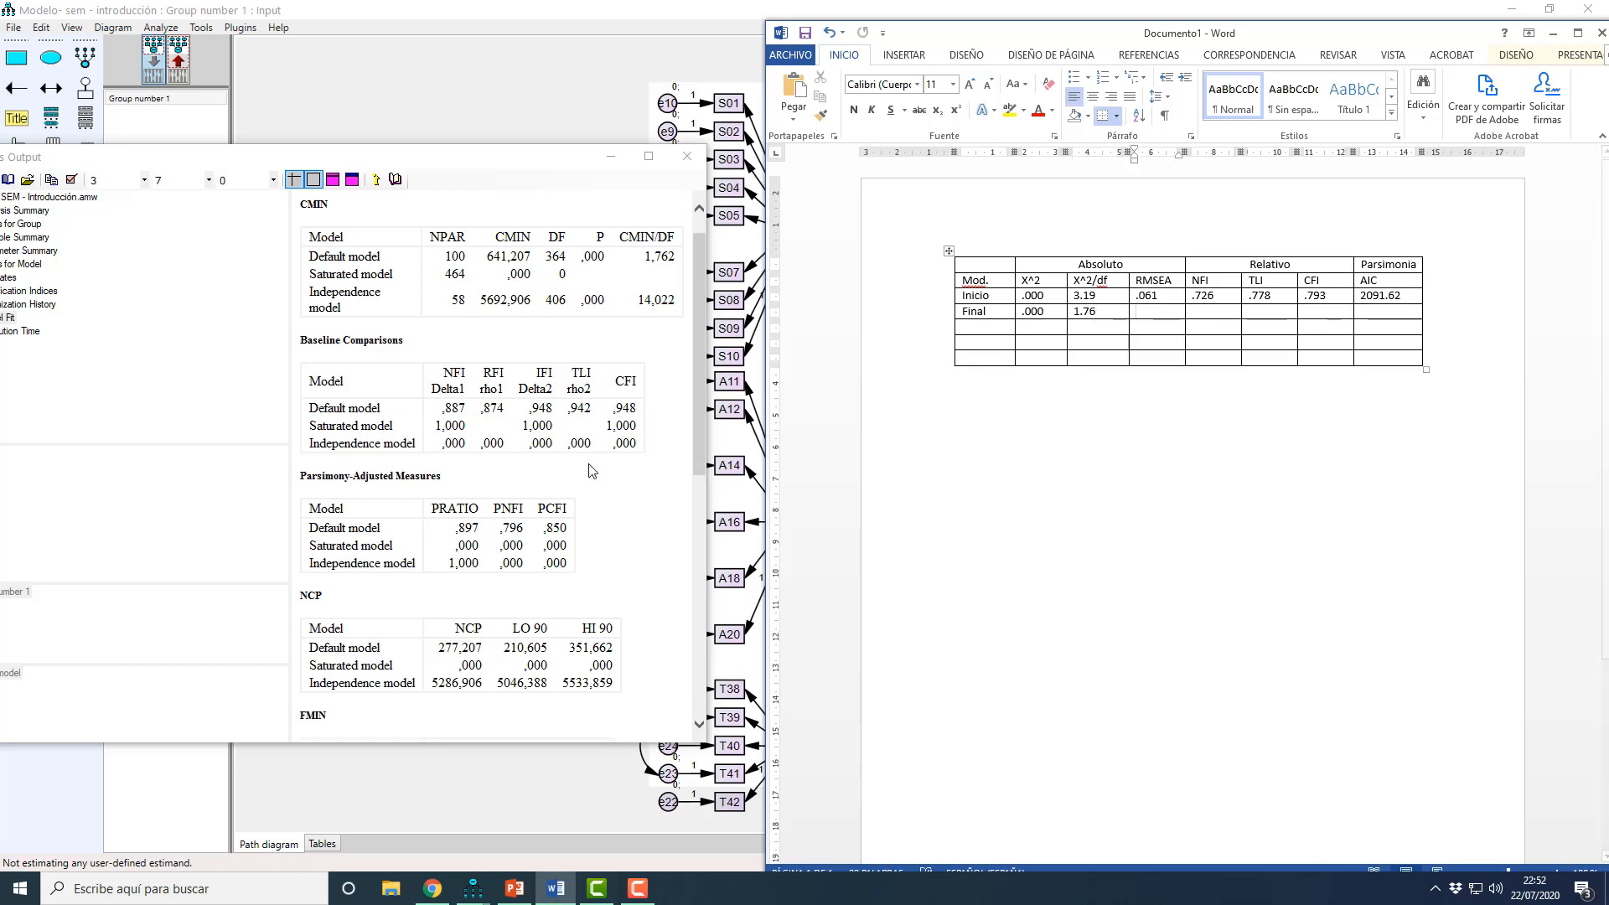
pyautogui.scroll(-1, 557, 476)
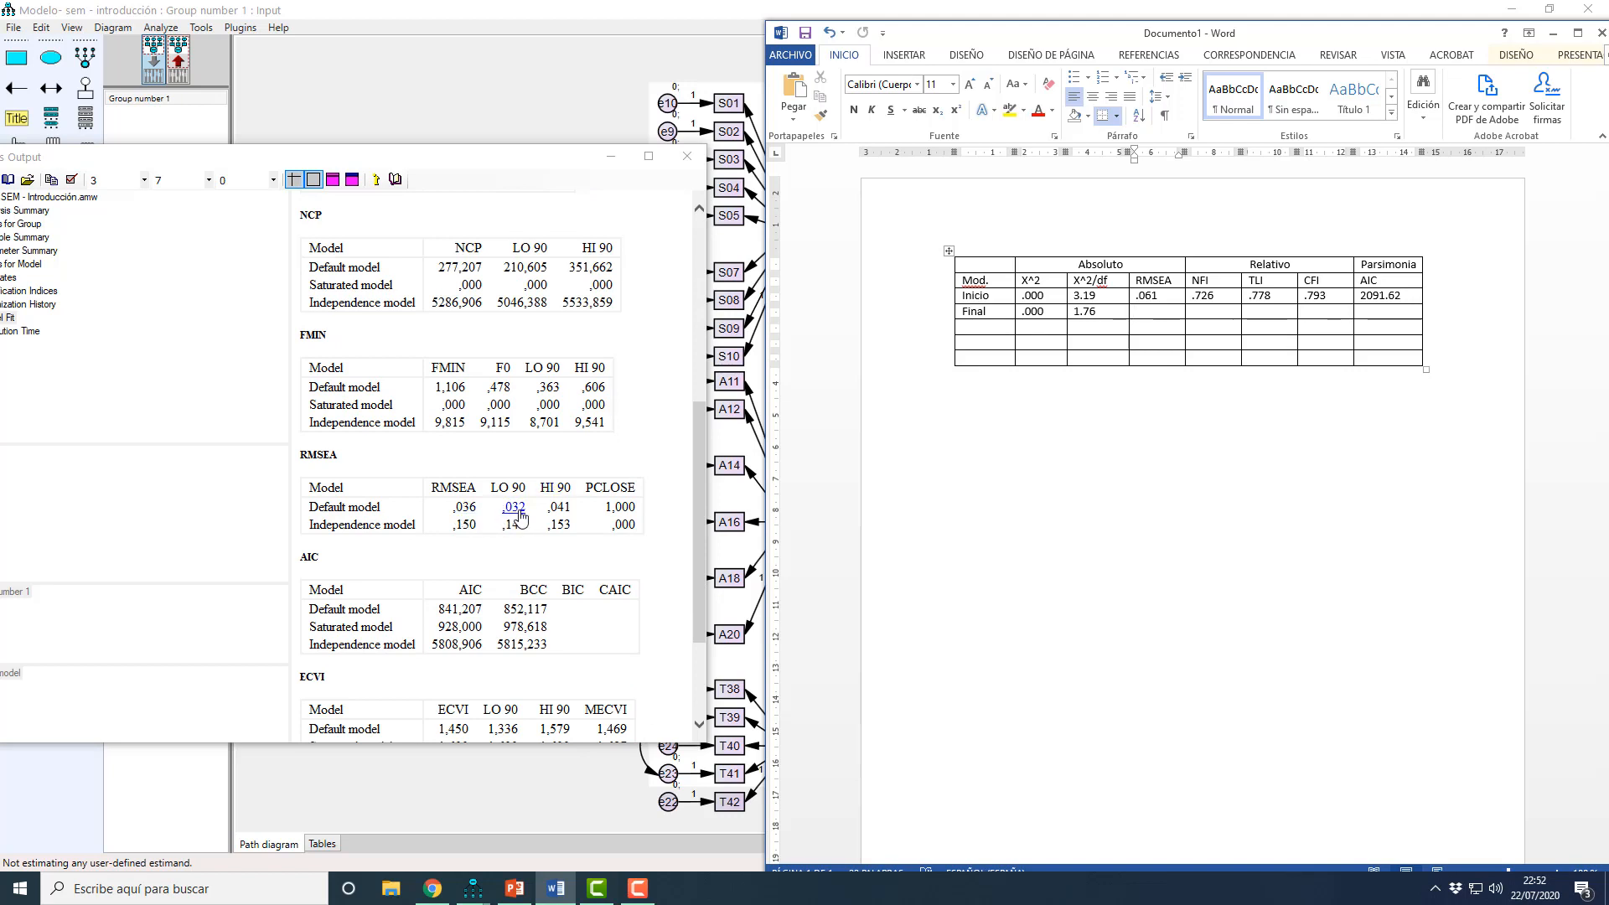
pyautogui.write('0')
pyautogui.write('.0')
pyautogui.press('BackSpace')
pyautogui.press('BackSpace')
pyautogui.press('BackSpace')
pyautogui.press('BackSpace')
pyautogui.write('36')
pyautogui.press('Tab')
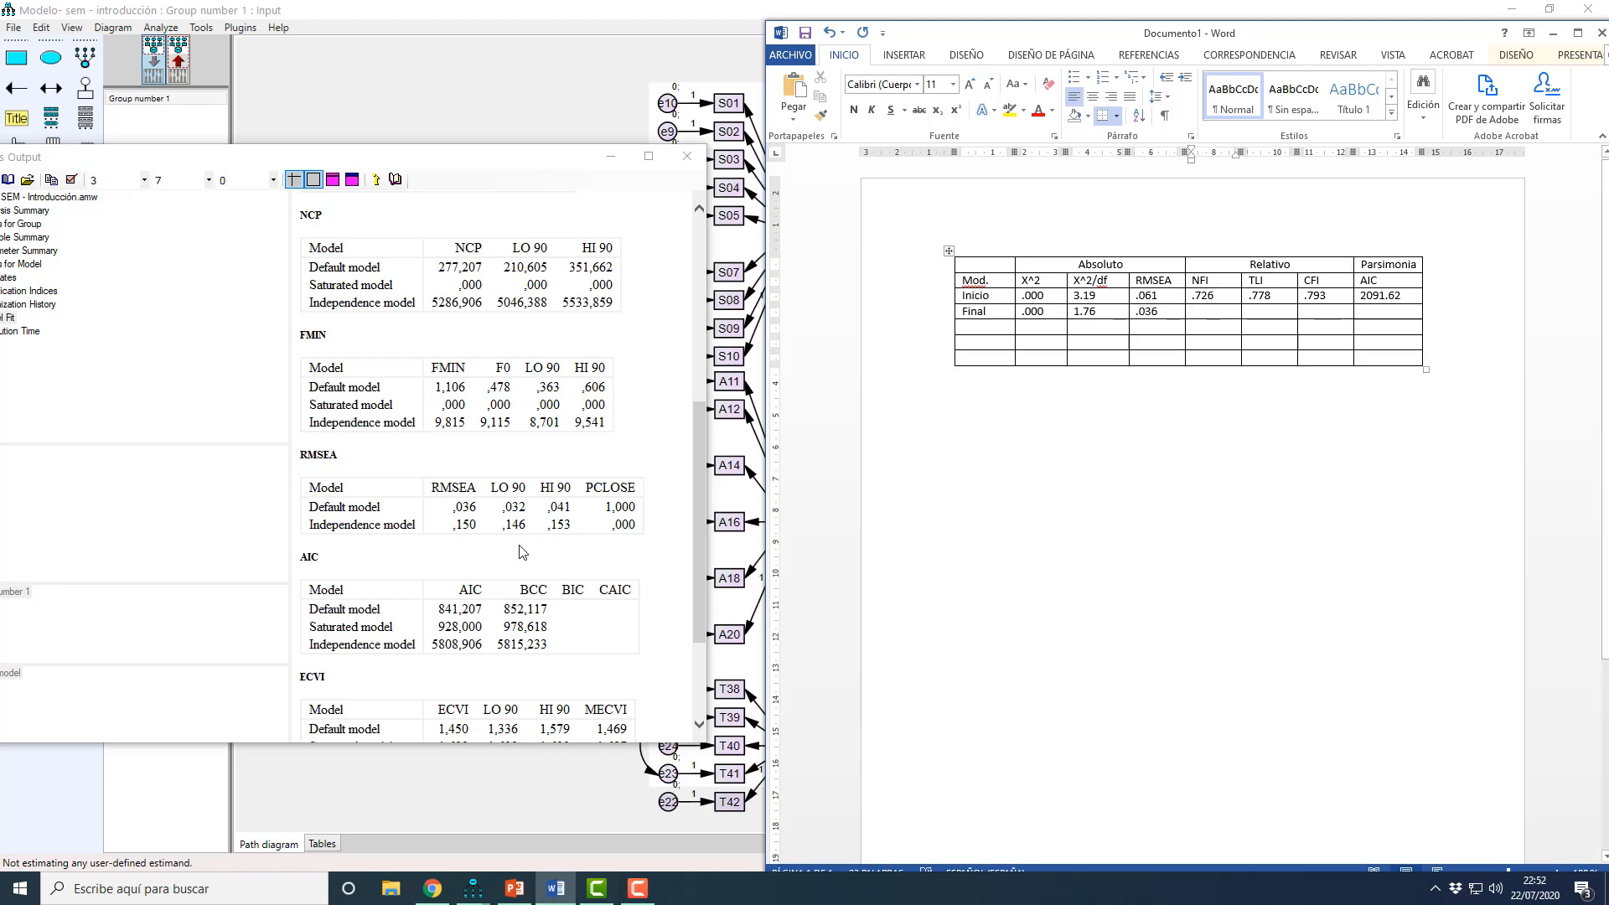
# Step: Look up the default model's baseline comparisons in the Amos output and enter NFI .887, TLI .942 and CFI .948 in the Final row
pyautogui.scroll(2, 454, 503)
pyautogui.scroll(-3, 454, 503)
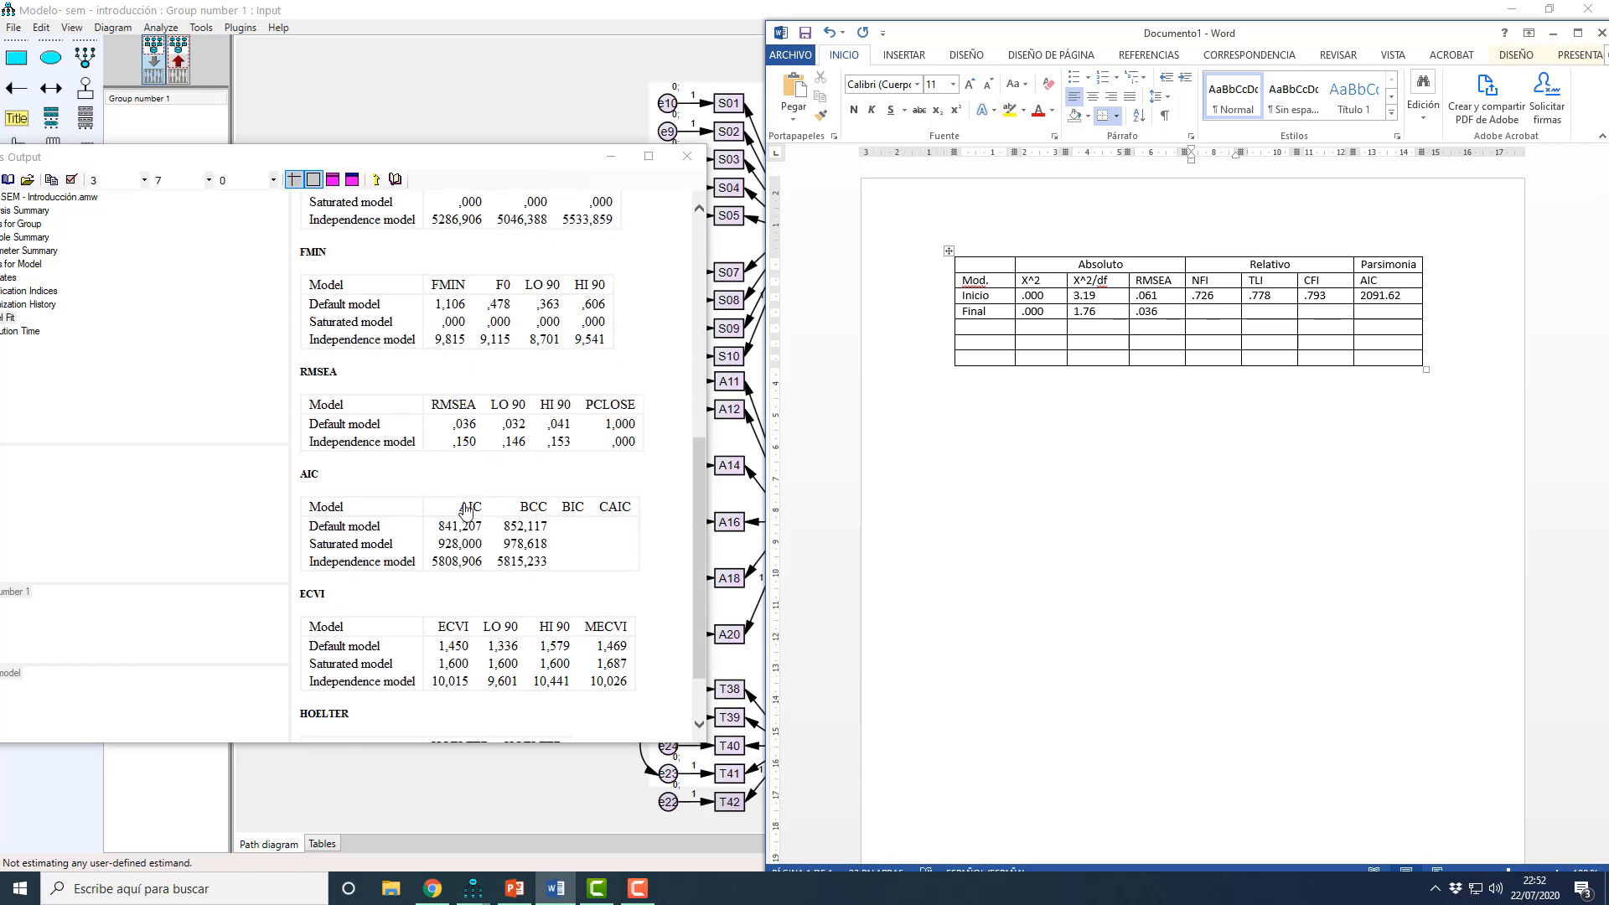
pyautogui.scroll(5, 473, 537)
pyautogui.scroll(1, 478, 547)
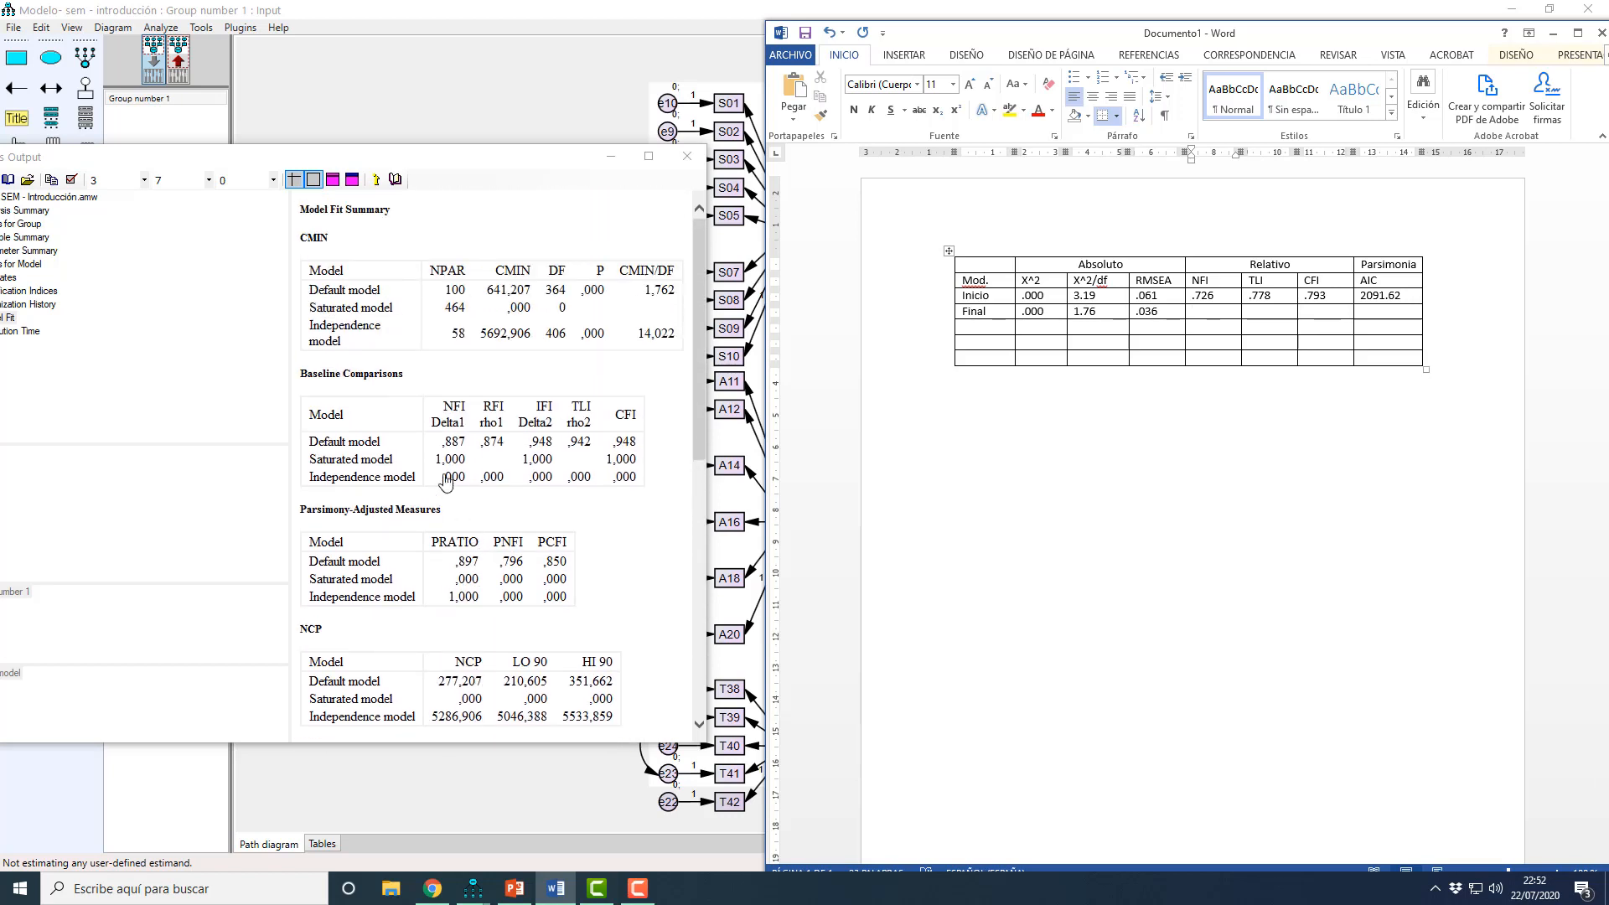
pyautogui.write('.887')
pyautogui.press('Tab')
pyautogui.write('.95')
pyautogui.press('BackSpace')
pyautogui.press('BackSpace')
pyautogui.write('4')
pyautogui.write('942')
pyautogui.press('Tab')
pyautogui.write('.948')
pyautogui.press('Tab')
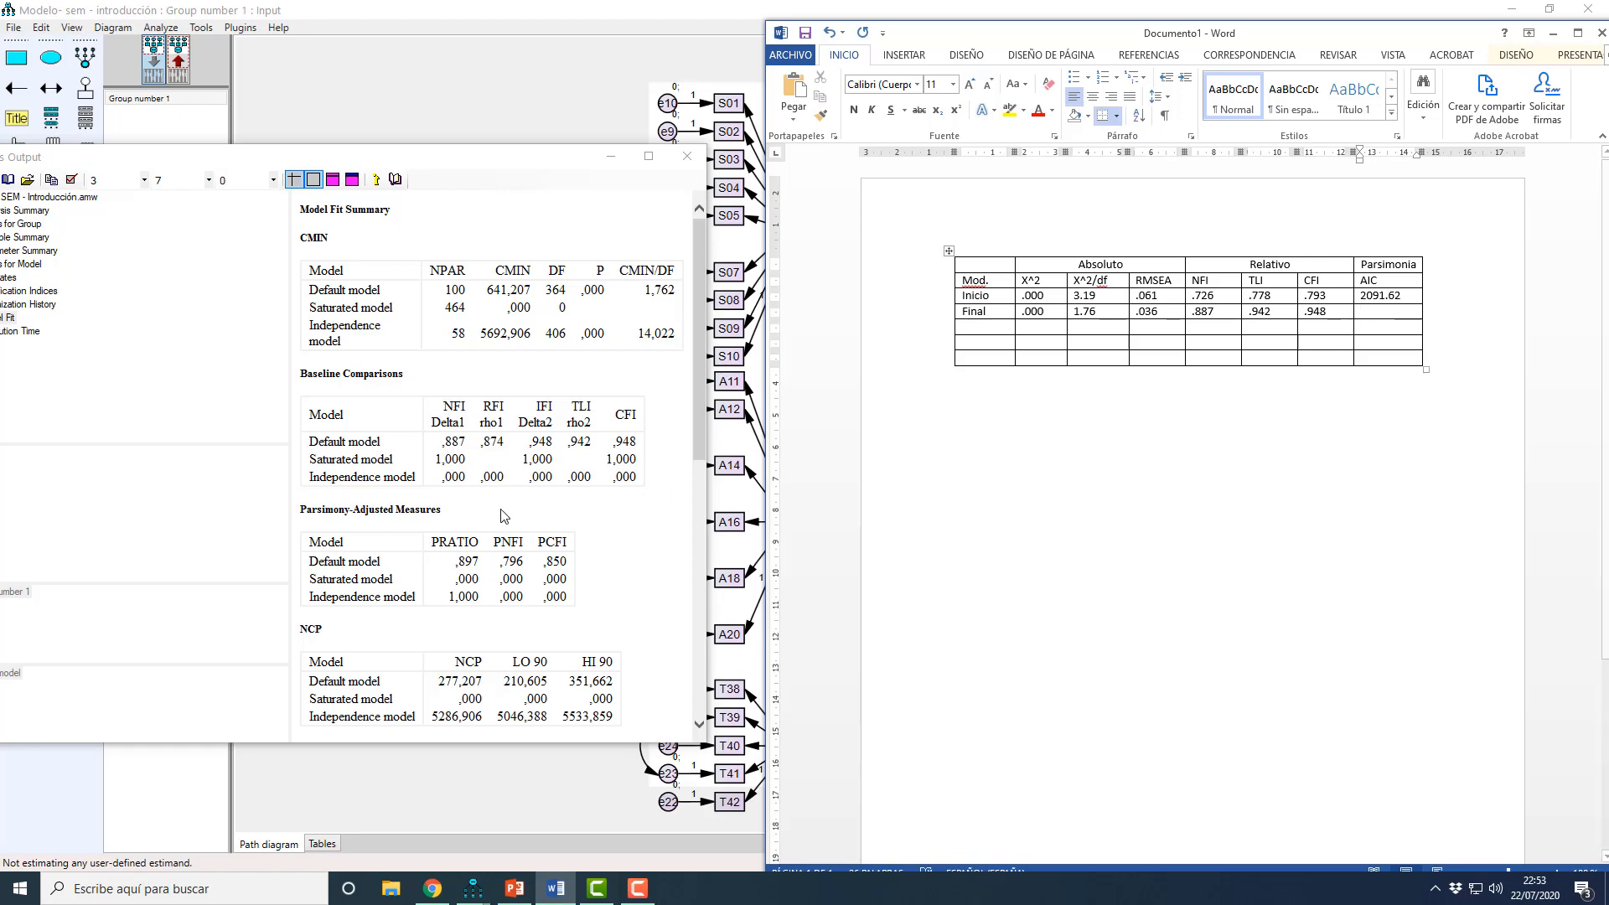
# Step: Find the default model's AIC in the Amos output and enter 841.20 in the Final row
pyautogui.scroll(-8, 500, 515)
pyautogui.scroll(-3, 500, 515)
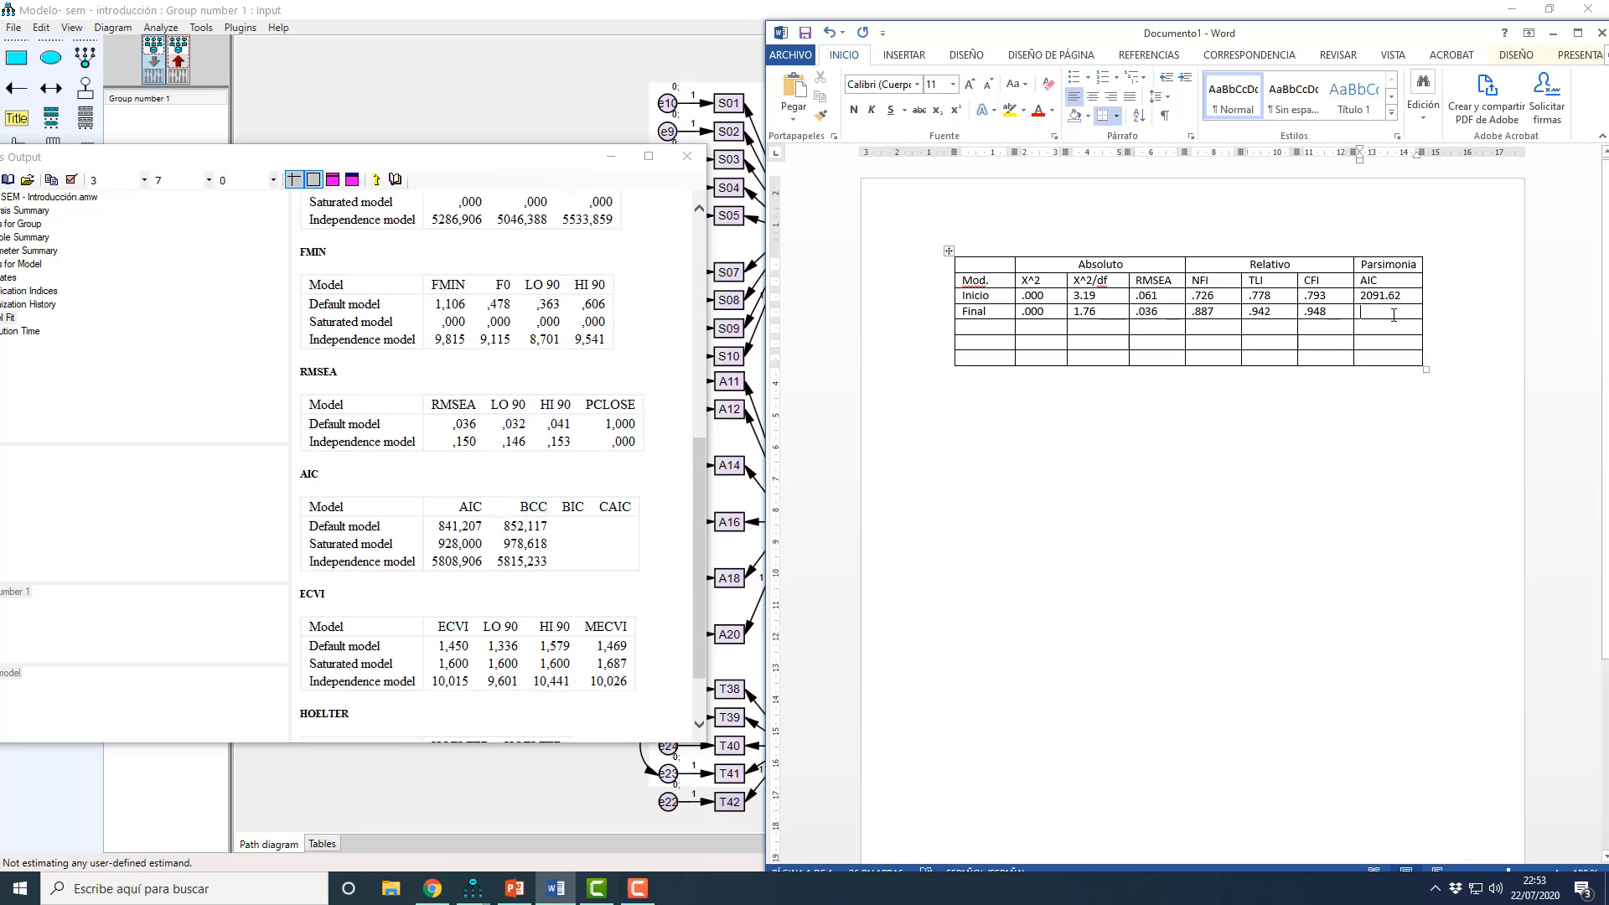
pyautogui.write('84')
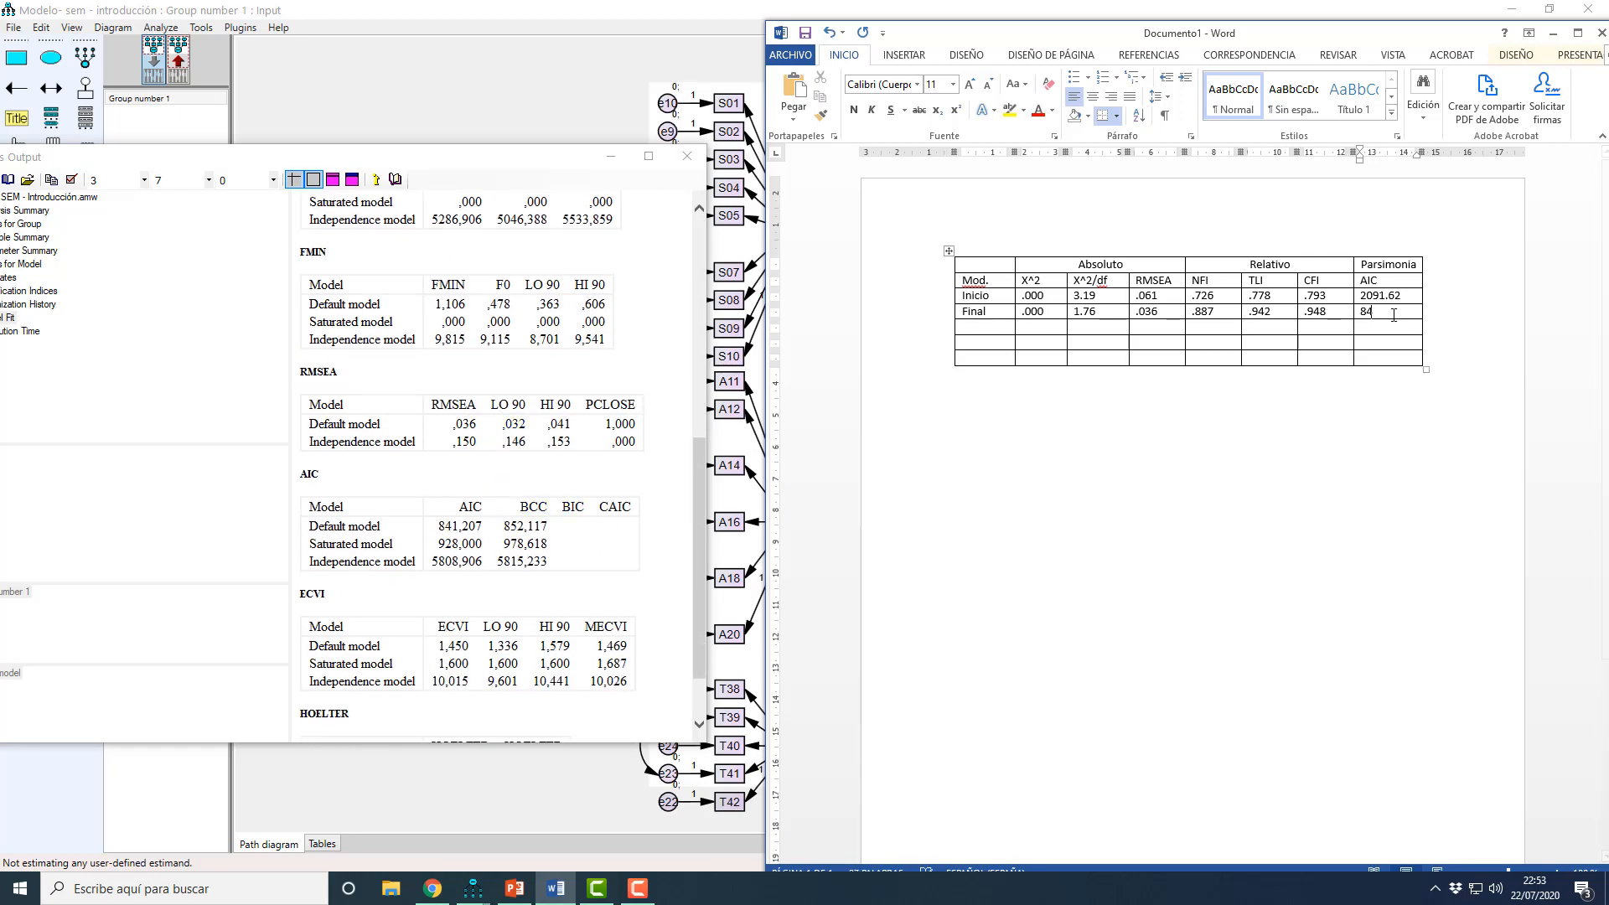
pyautogui.write('1.20')
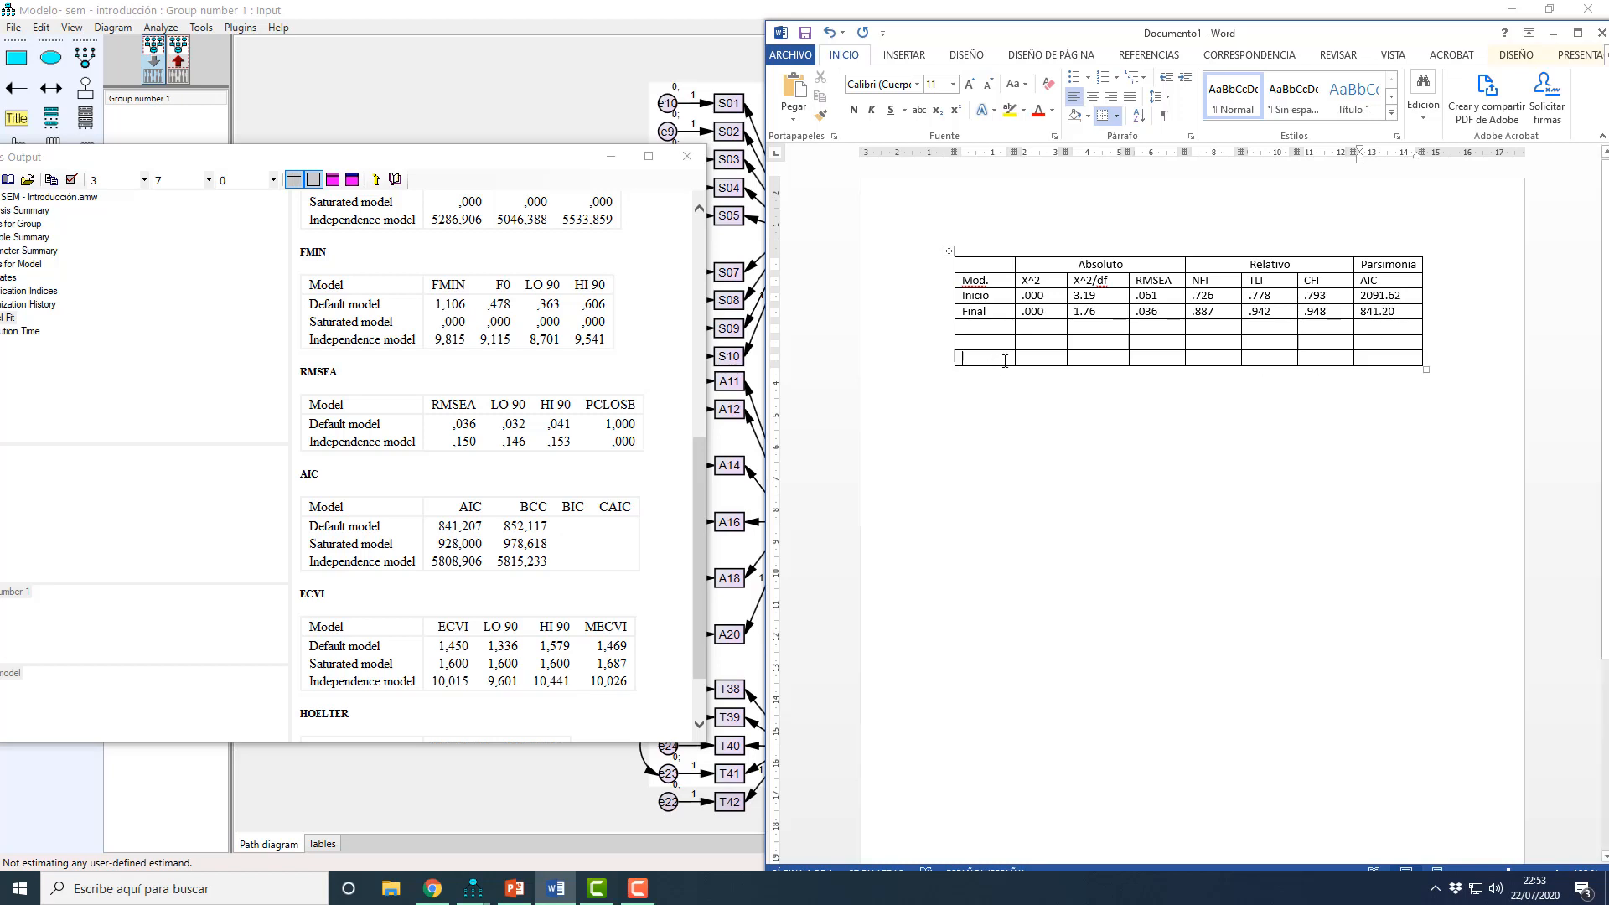
# Step: Delete the three empty rows below the Final row of the fit index table
pyautogui.moveTo(1005, 360); pyautogui.dragTo(1372, 325)
pyautogui.rightClick(1372, 325)
pyautogui.click(1402, 441)
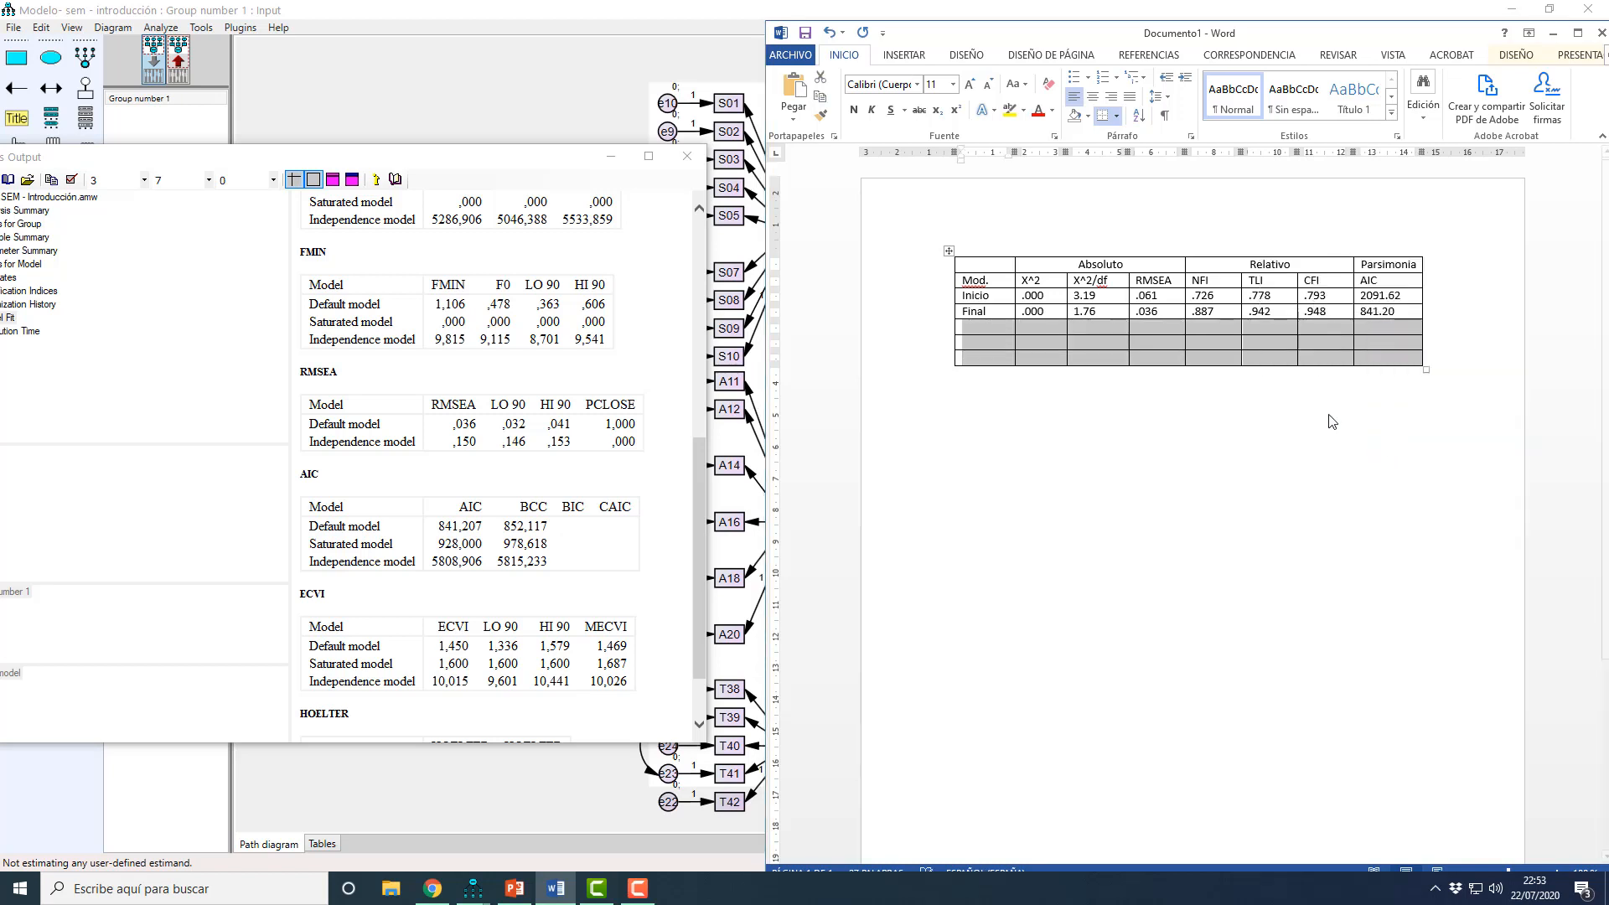
pyautogui.click(1160, 484)
# Step: Minimize the Amos windows and arrange the PowerPoint slide of optimal fit values beside the Word table
pyautogui.click(612, 158)
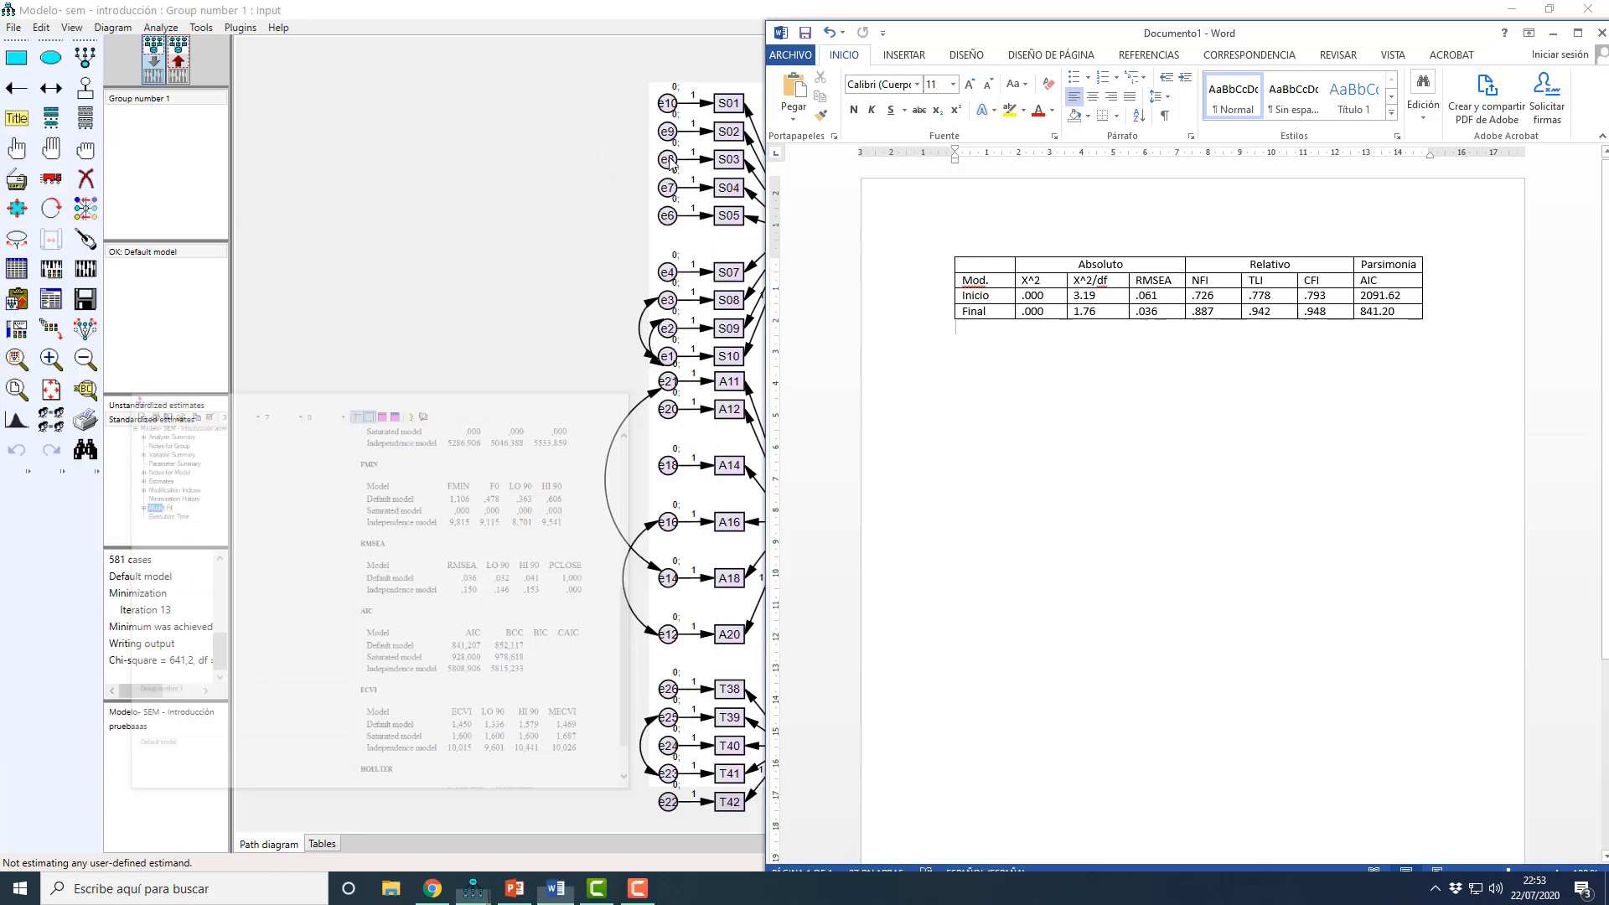
pyautogui.click(783, 8)
pyautogui.click(1512, 9)
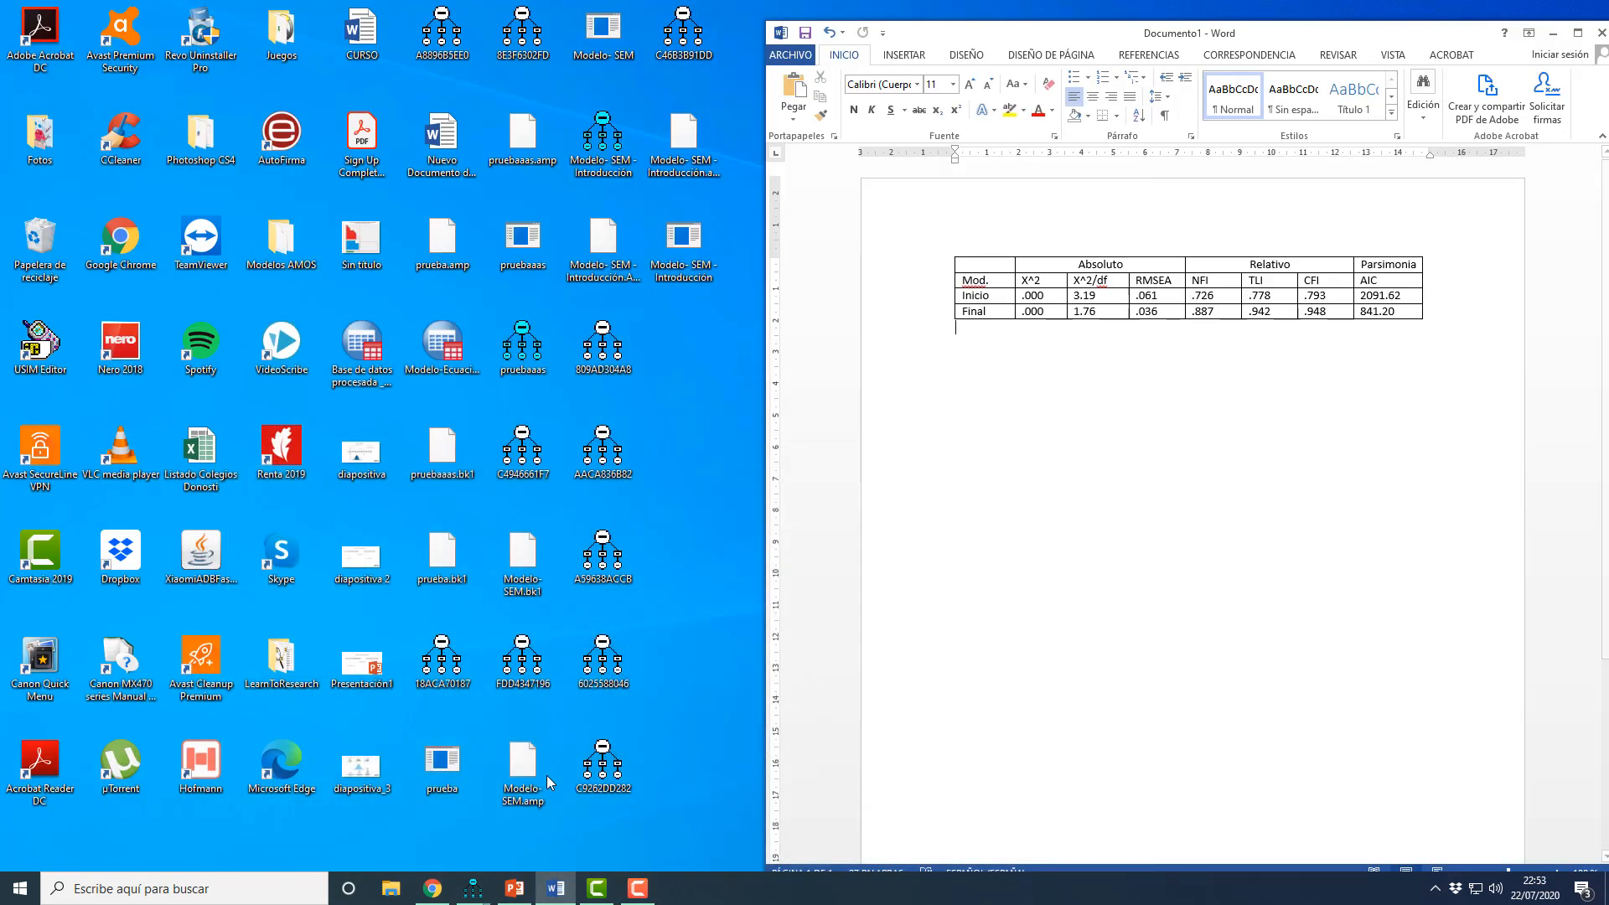
pyautogui.click(515, 888)
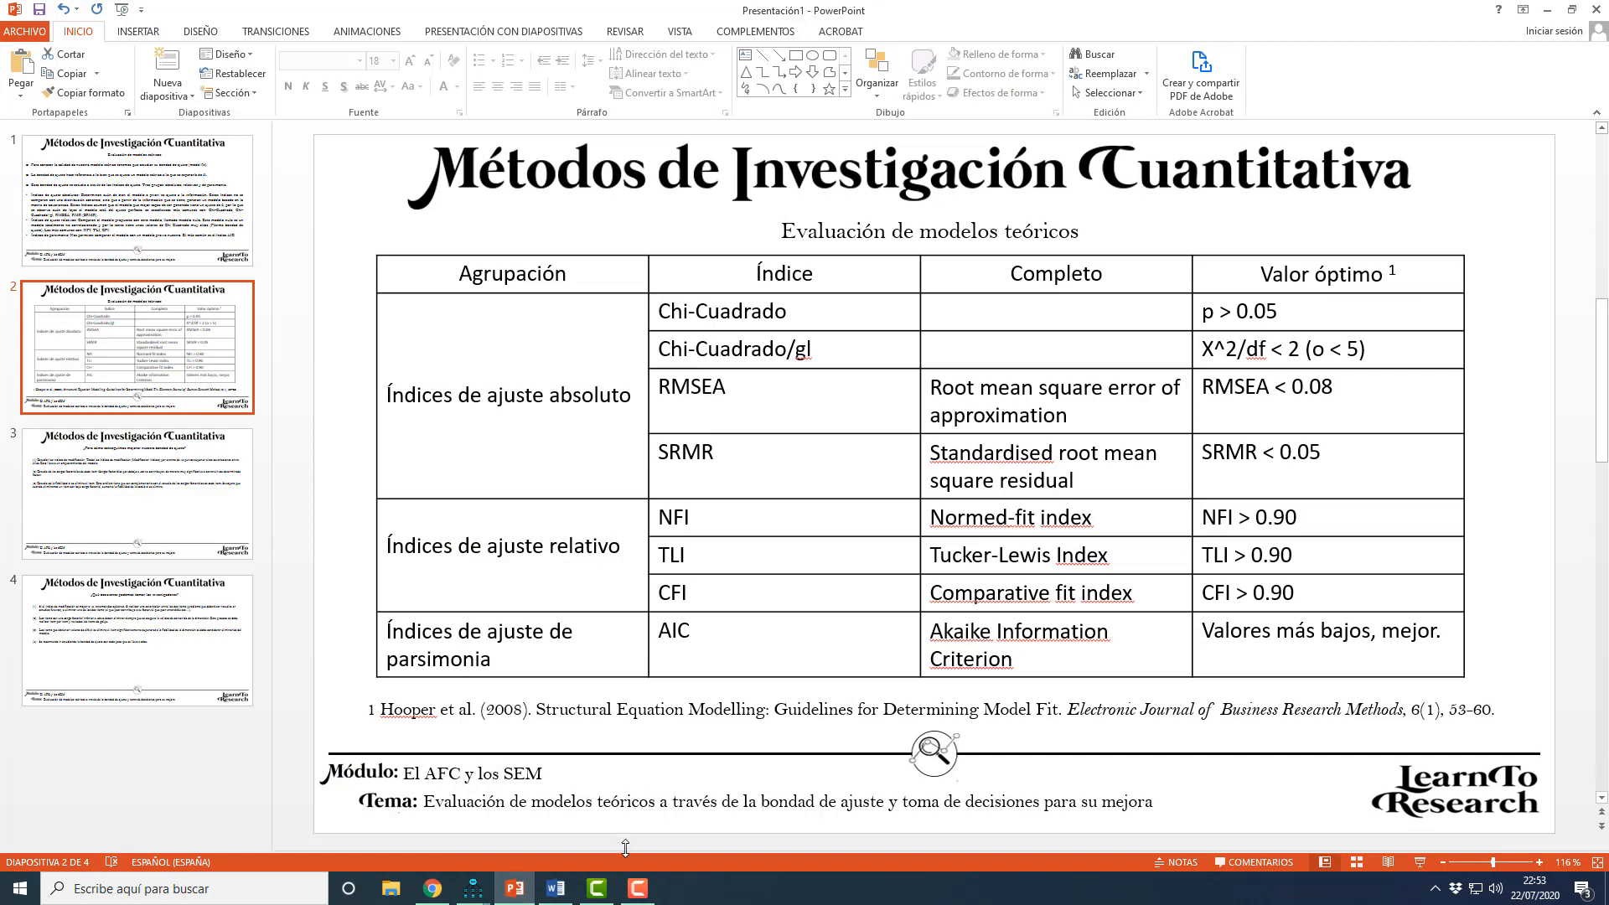
pyautogui.click(557, 890)
pyautogui.moveTo(1075, 35); pyautogui.dragTo(355, 41)
pyautogui.click(924, 312)
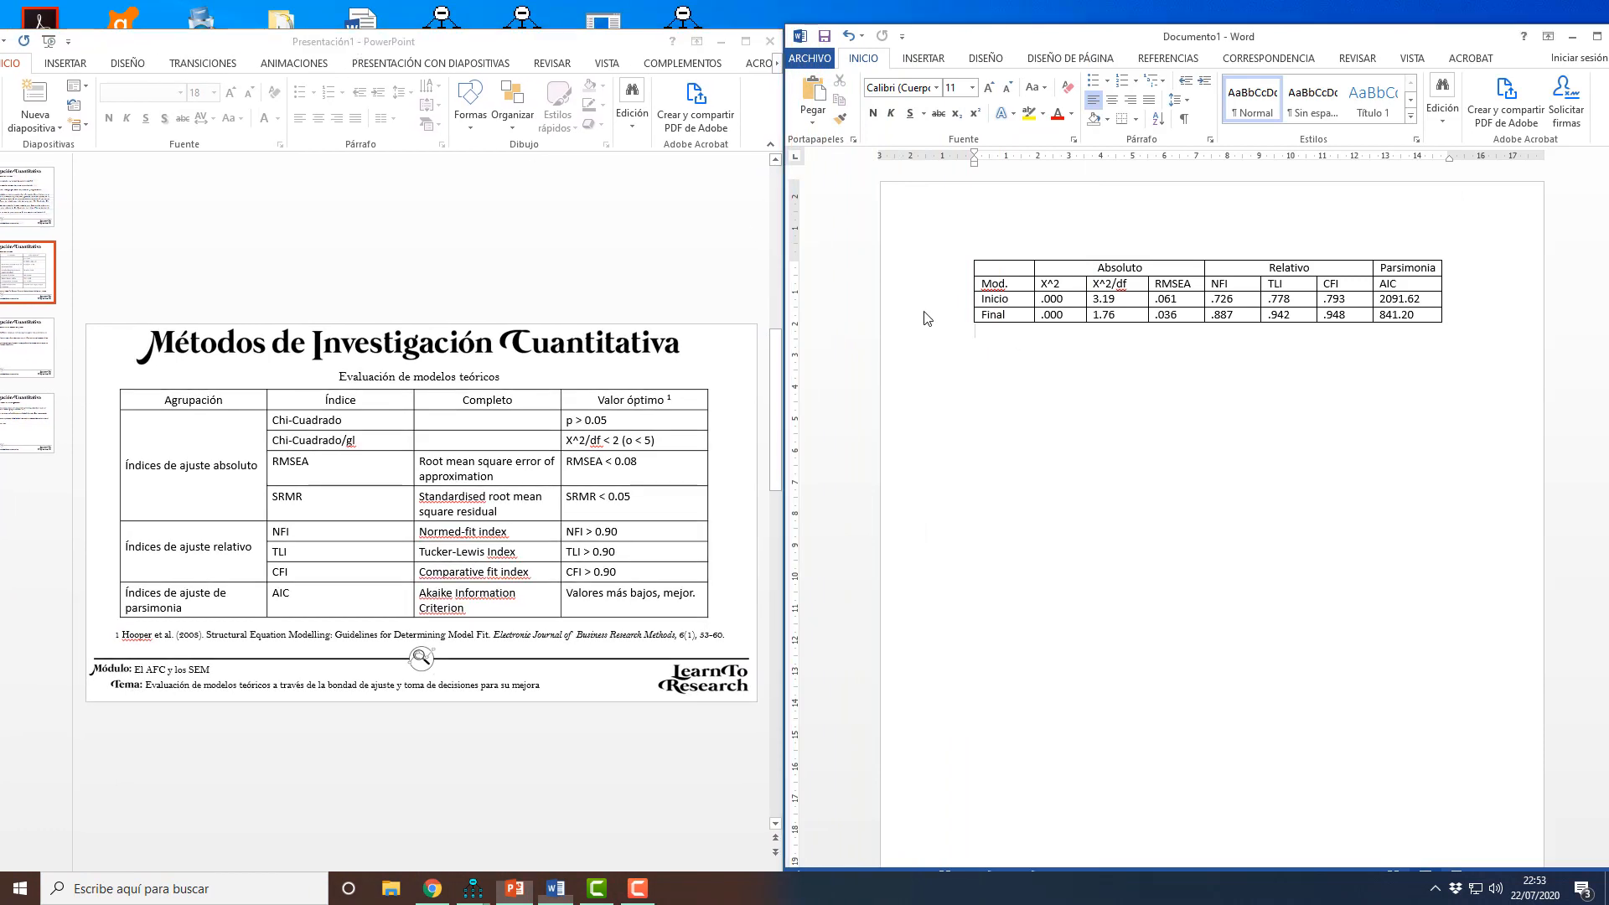
# Step: Compare the X^2 and X^2/df values of both models with the optimal values on the slide
pyautogui.moveTo(1049, 315); pyautogui.dragTo(1052, 287)
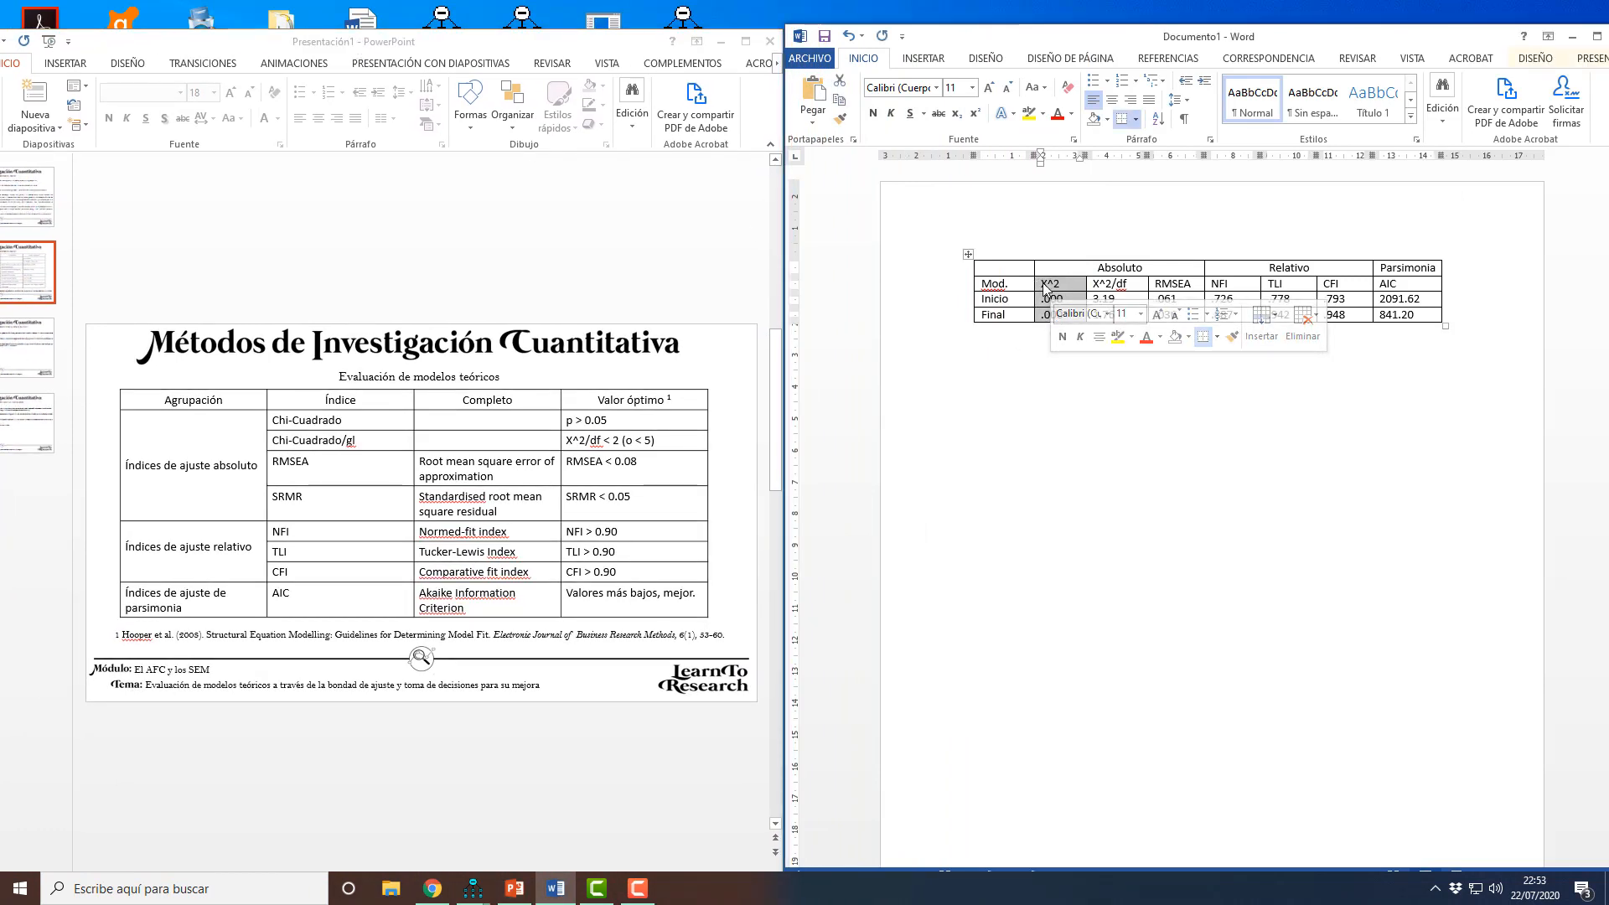
pyautogui.click(1052, 373)
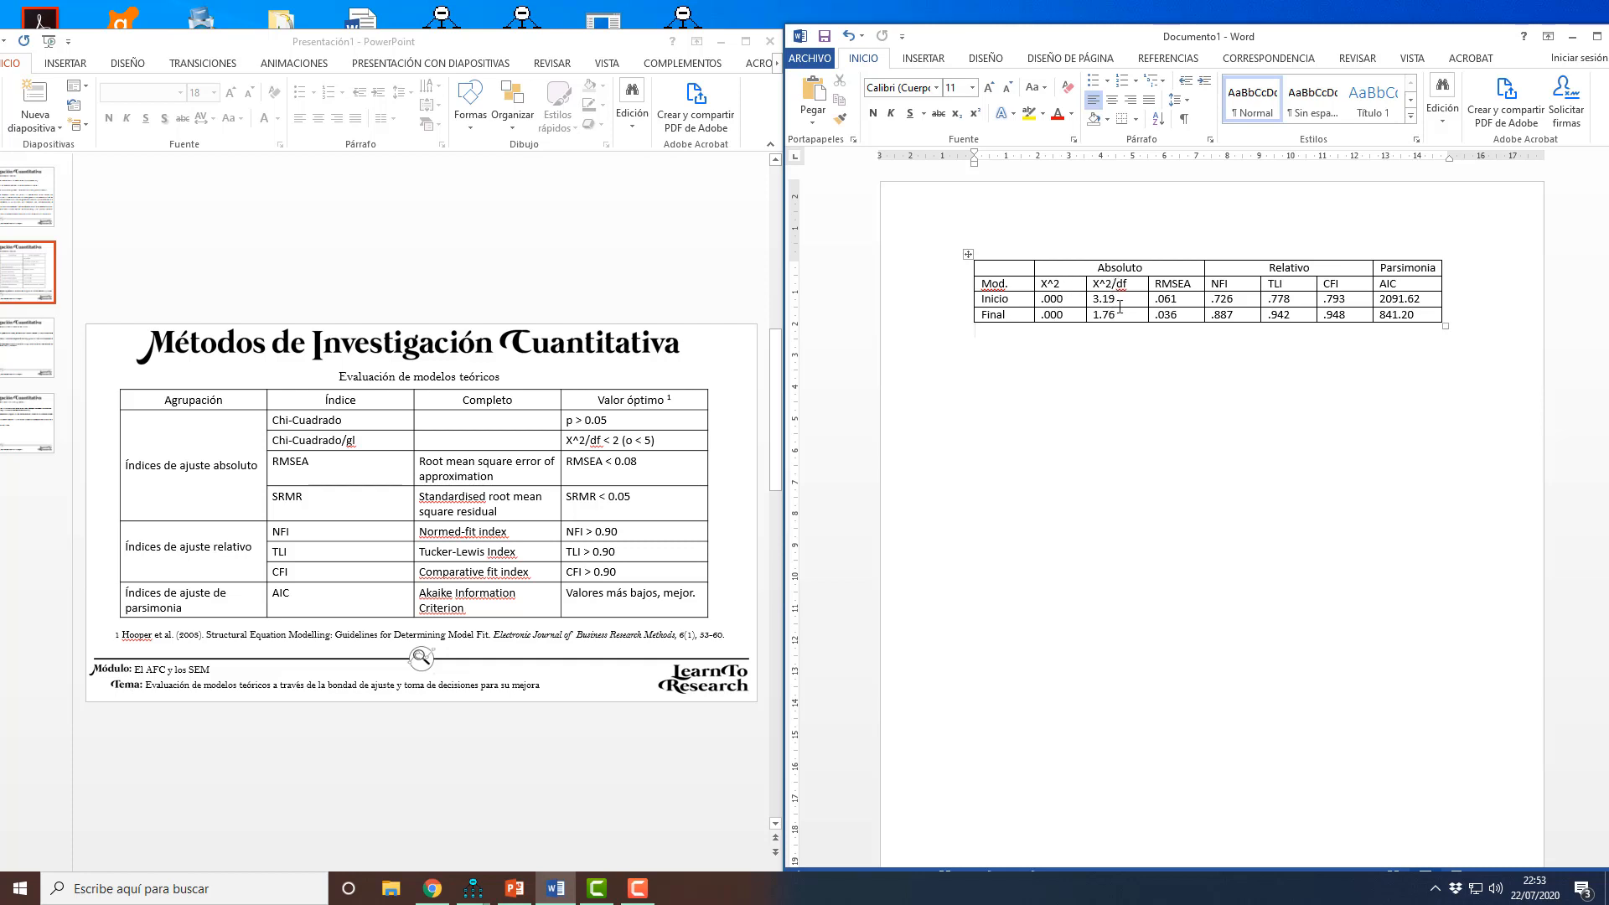
pyautogui.moveTo(1122, 299); pyautogui.dragTo(1091, 300)
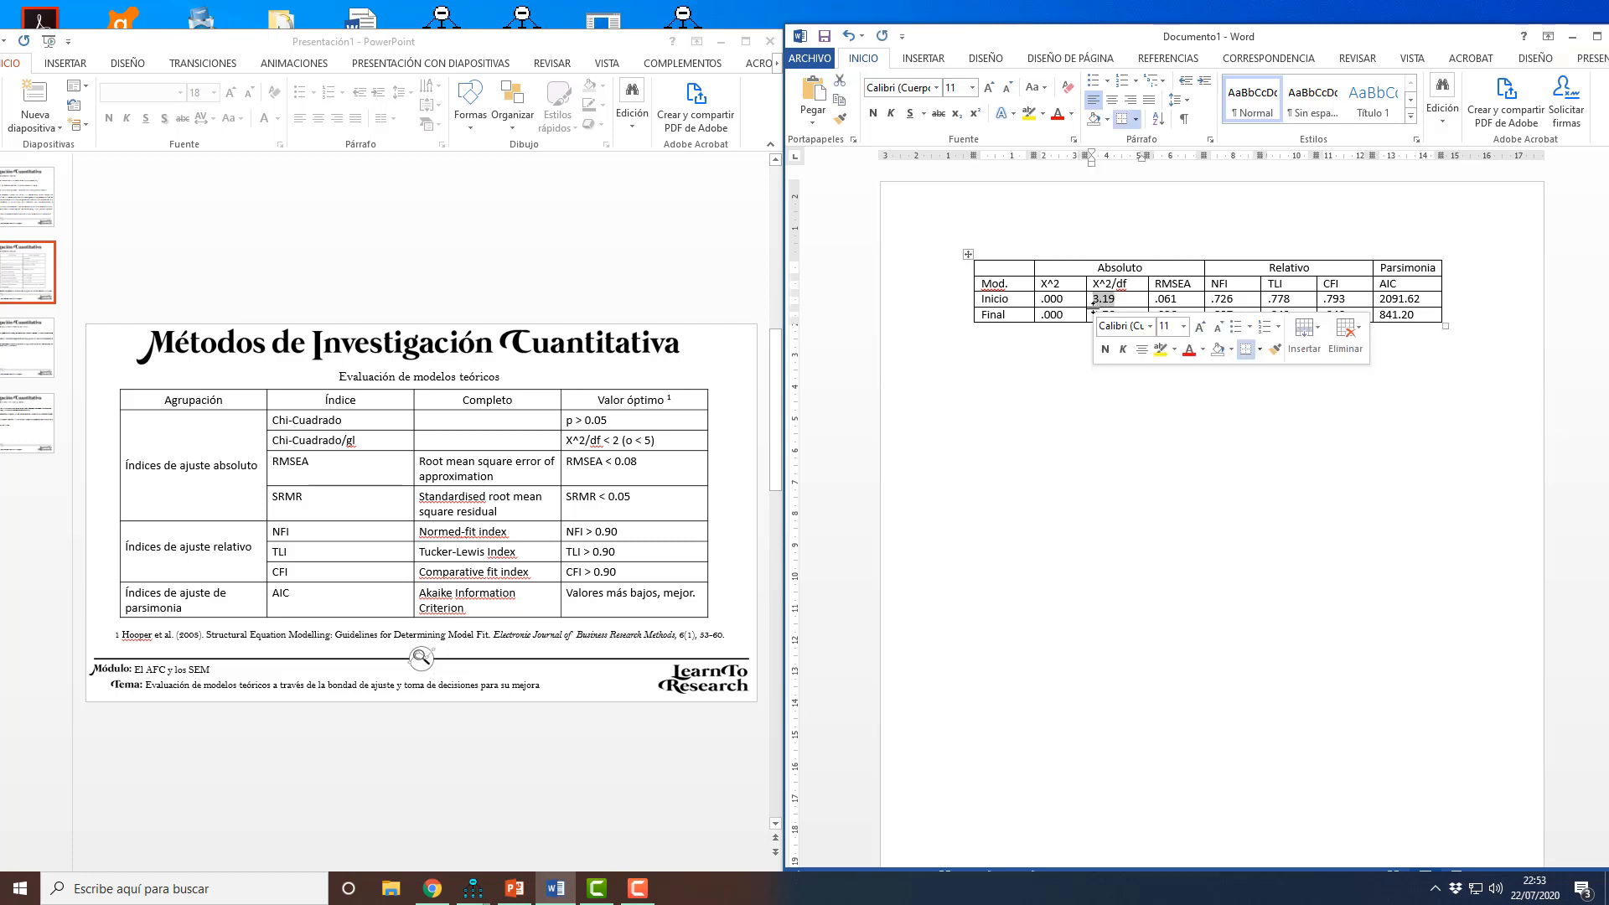
pyautogui.click(627, 444)
pyautogui.moveTo(624, 442)
pyautogui.mouseDown()
pyautogui.moveTo(657, 440)
pyautogui.moveTo(626, 439)
pyautogui.mouseUp()
pyautogui.click(1120, 316)
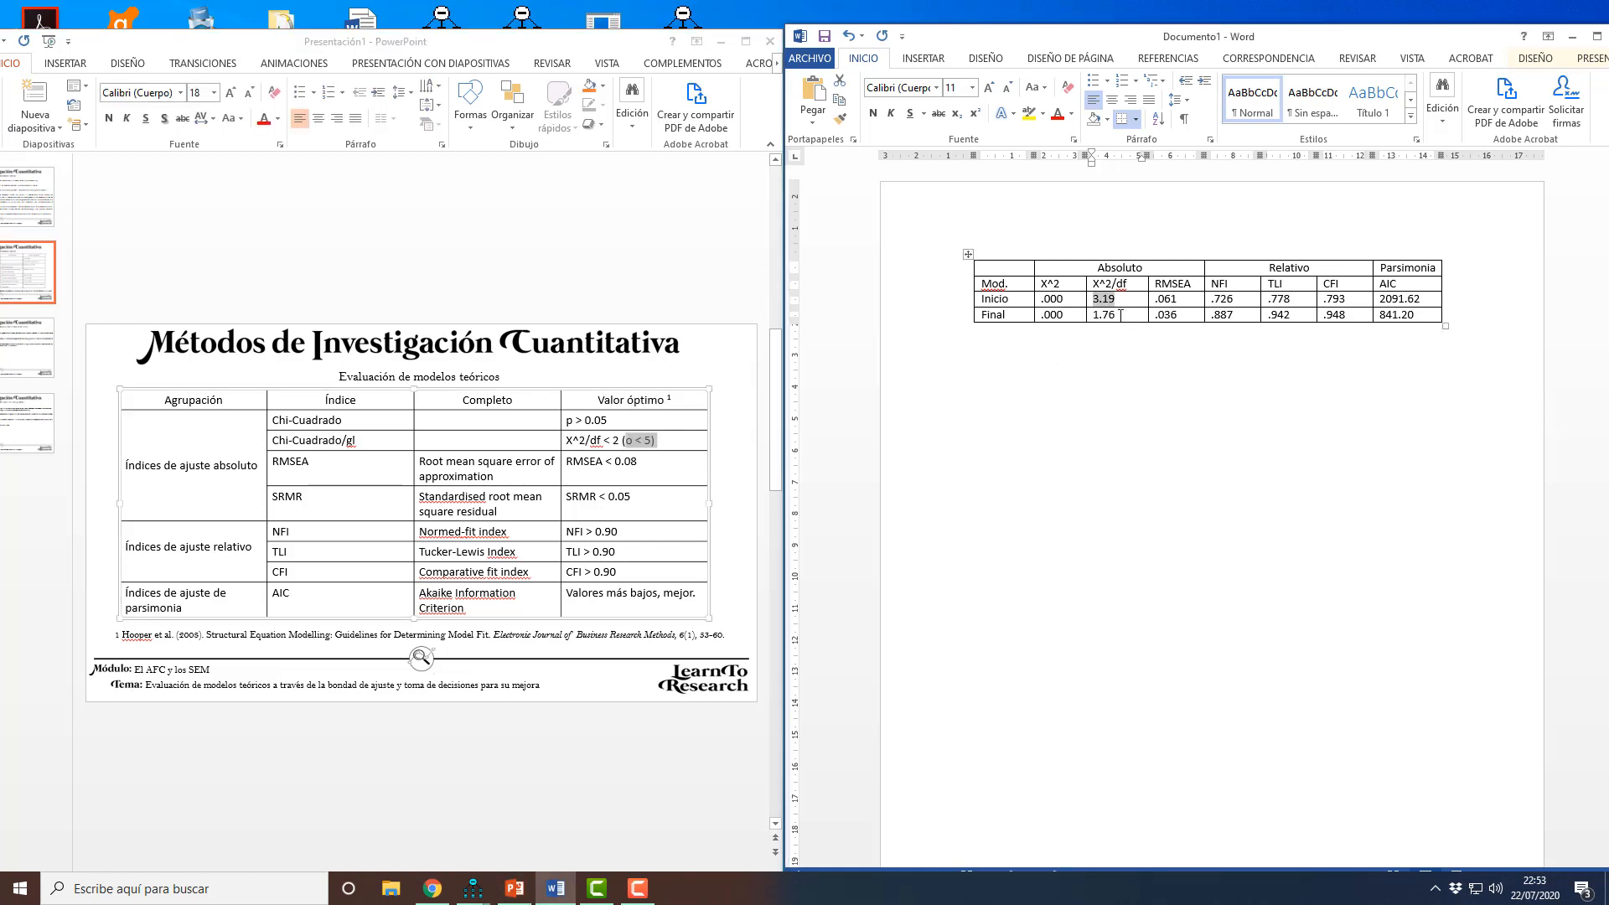
pyautogui.moveTo(1119, 316); pyautogui.dragTo(1098, 315)
pyautogui.moveTo(620, 441); pyautogui.dragTo(603, 440)
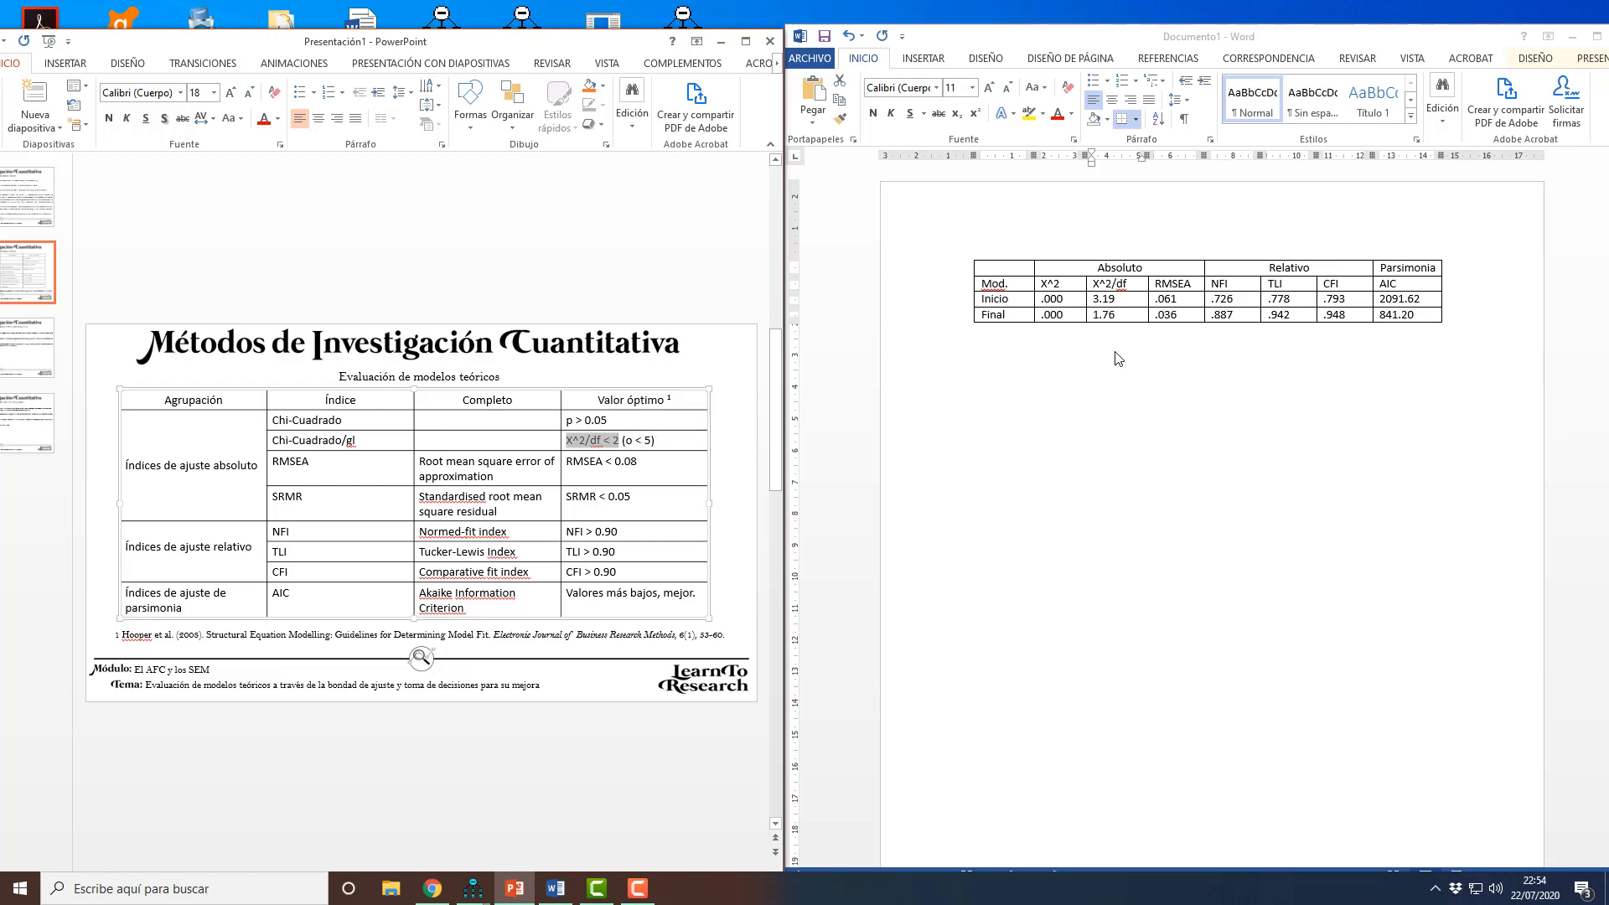
# Step: Check the Final model's RMSEA and relative fit indices in the Word table against the slide's optimal values
pyautogui.click(1135, 347)
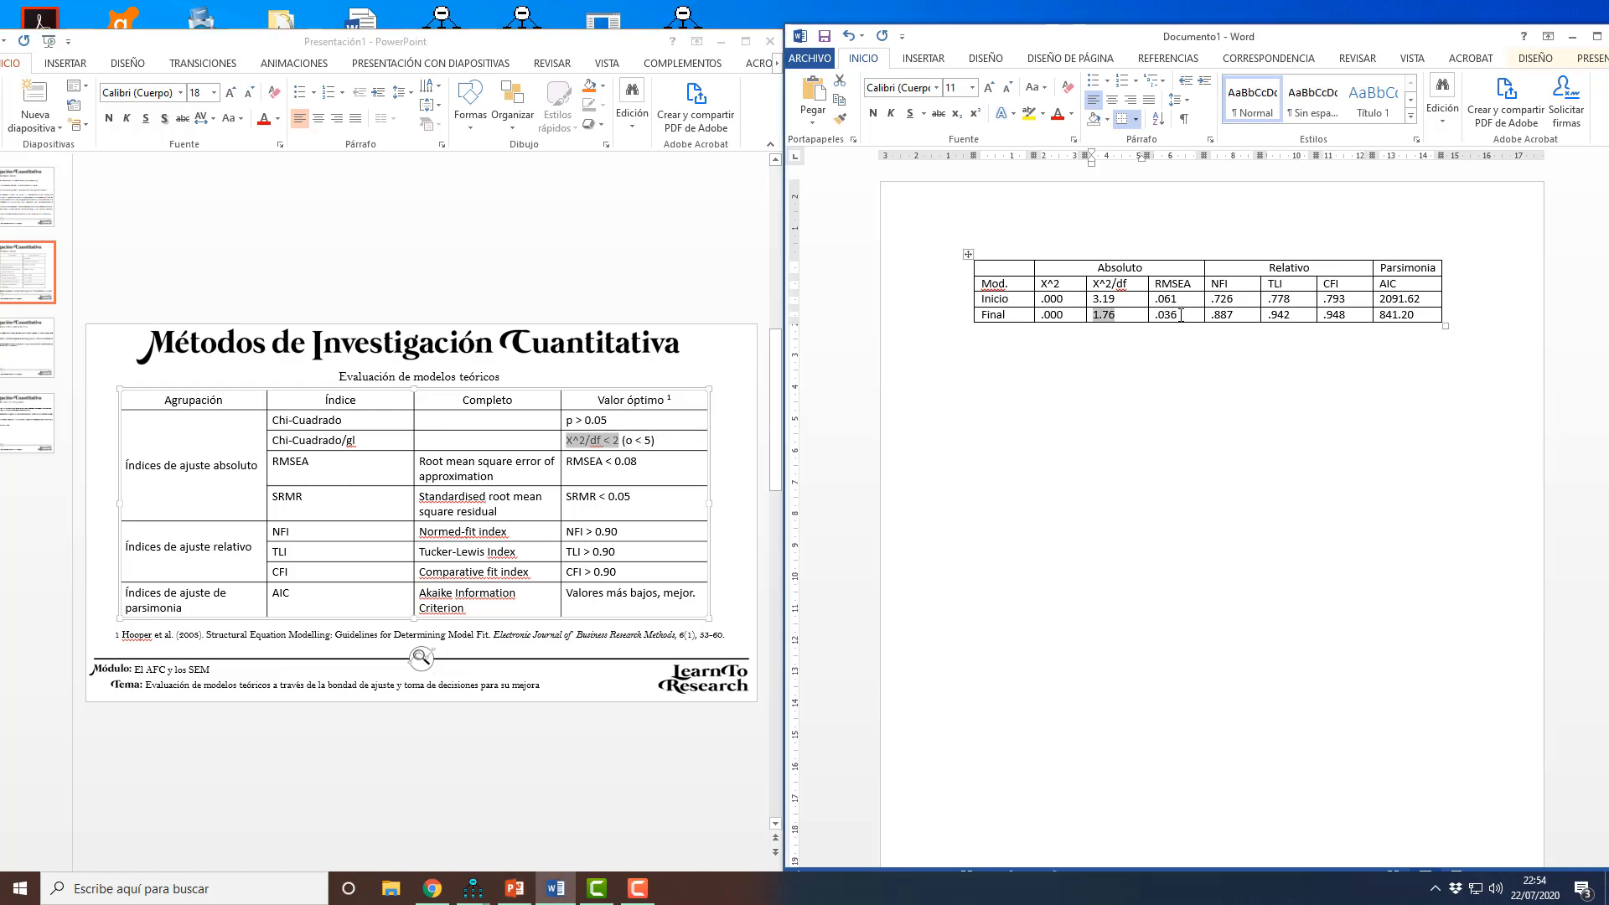
pyautogui.moveTo(1179, 315); pyautogui.dragTo(1161, 315)
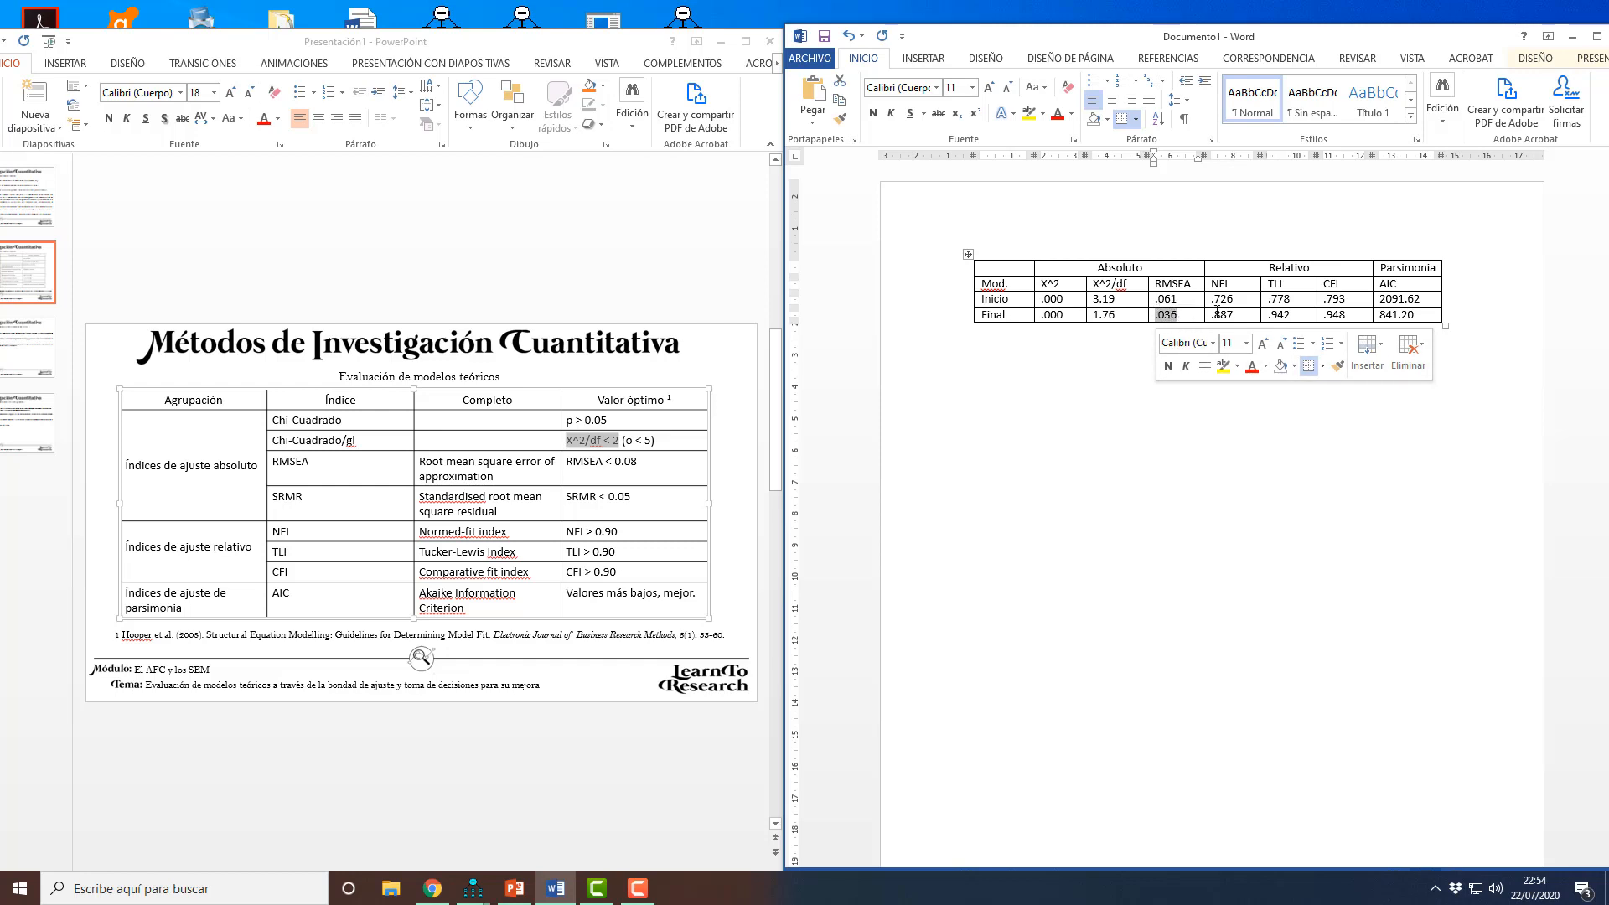
pyautogui.click(1265, 267)
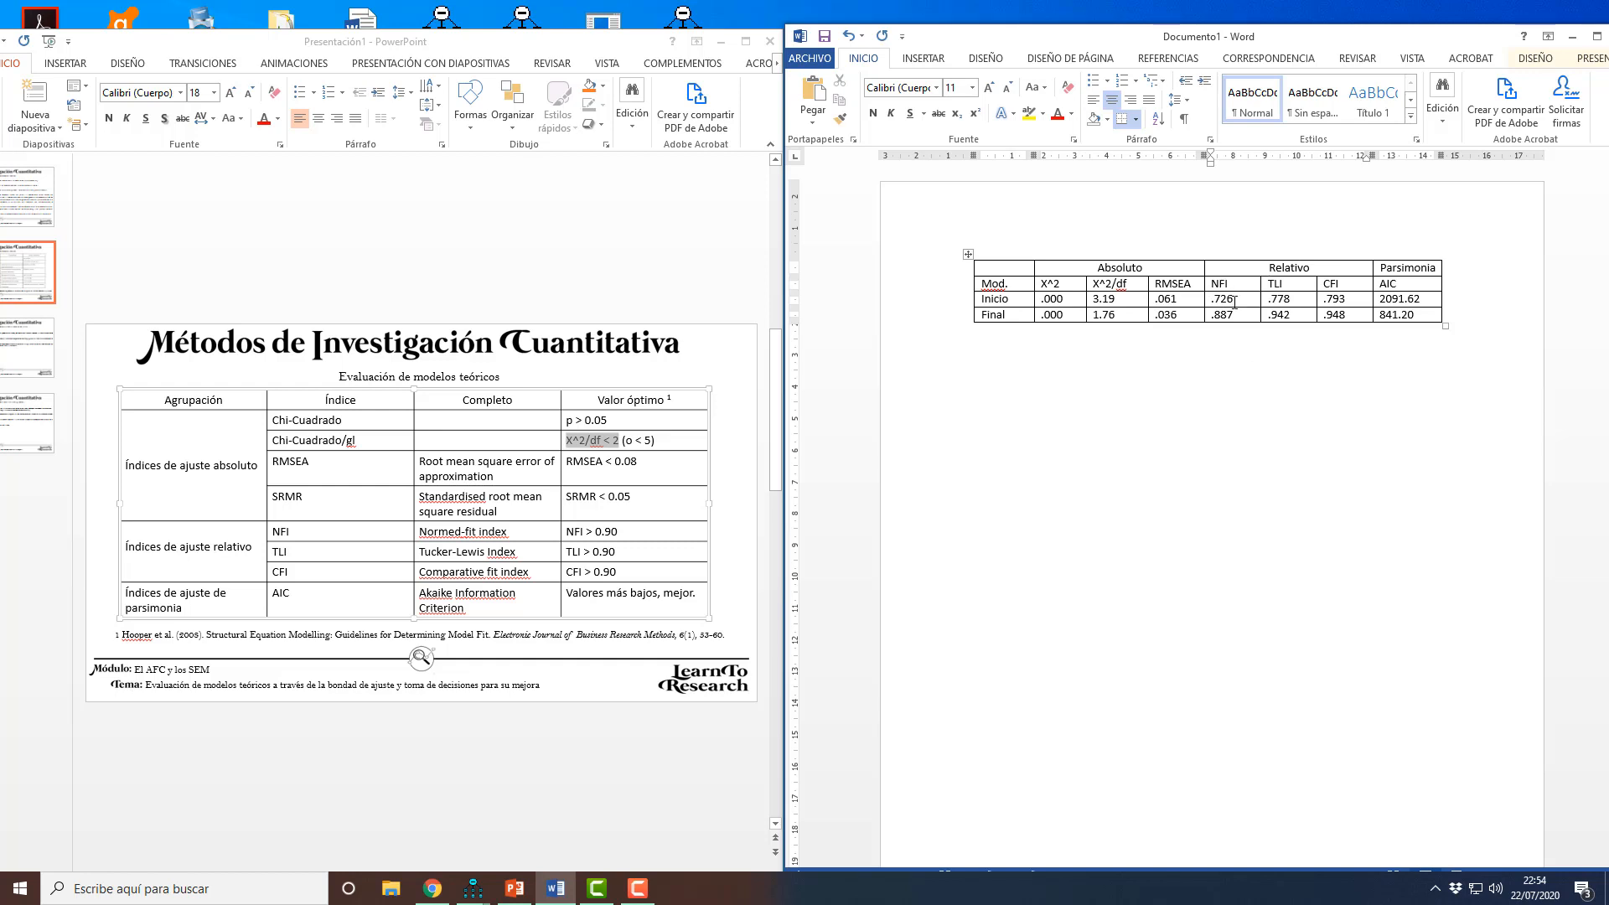
pyautogui.moveTo(1235, 312); pyautogui.dragTo(1217, 312)
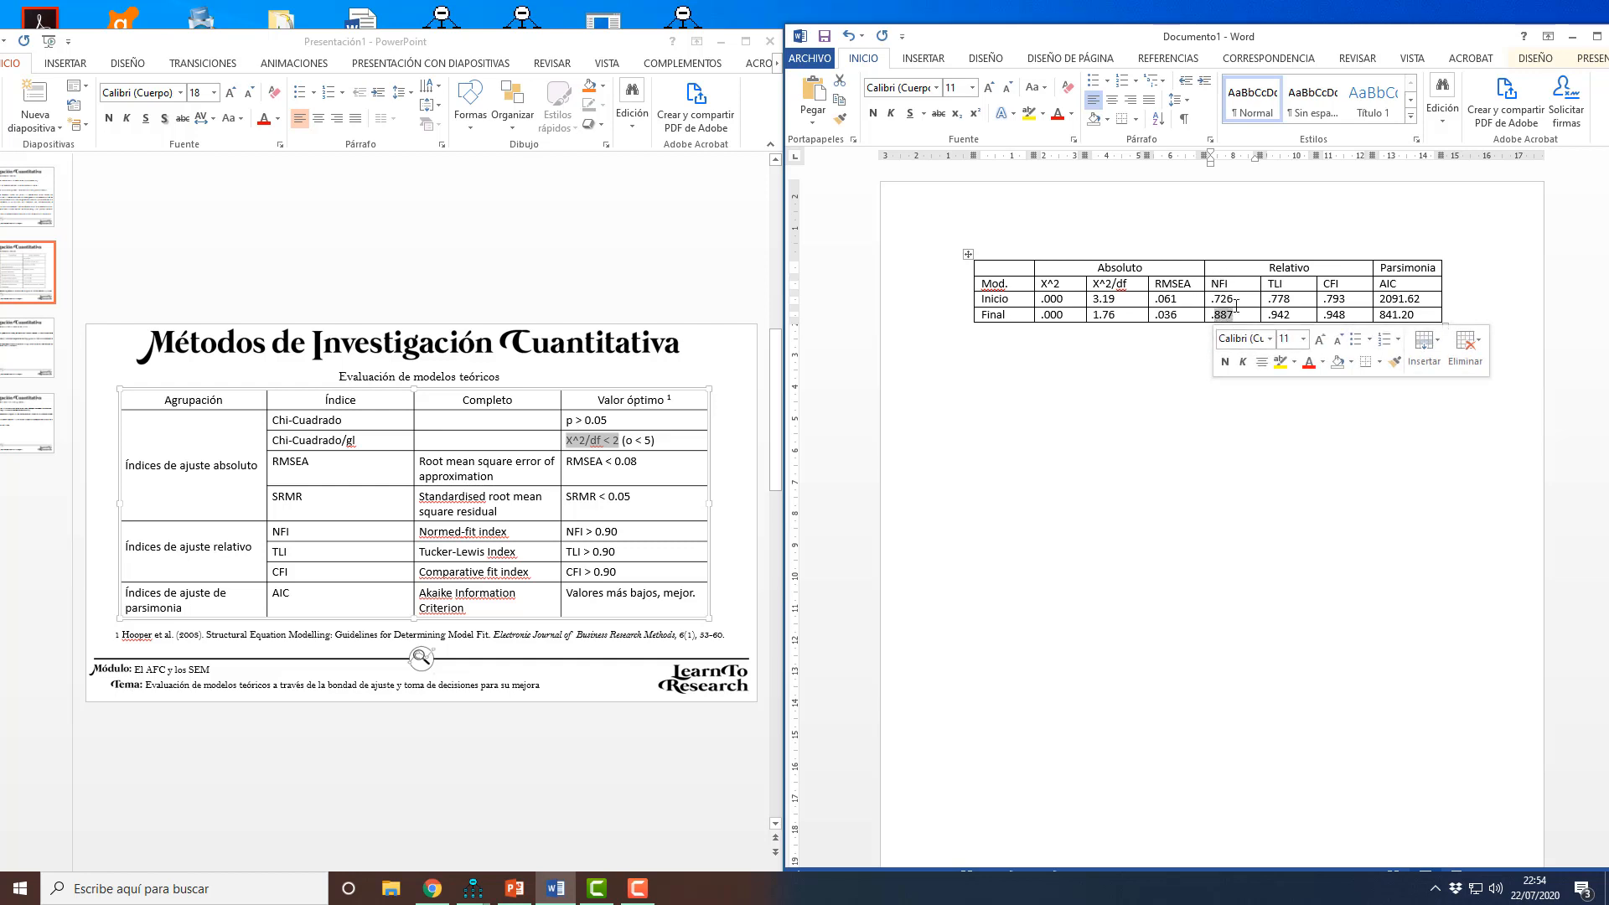
pyautogui.click(611, 535)
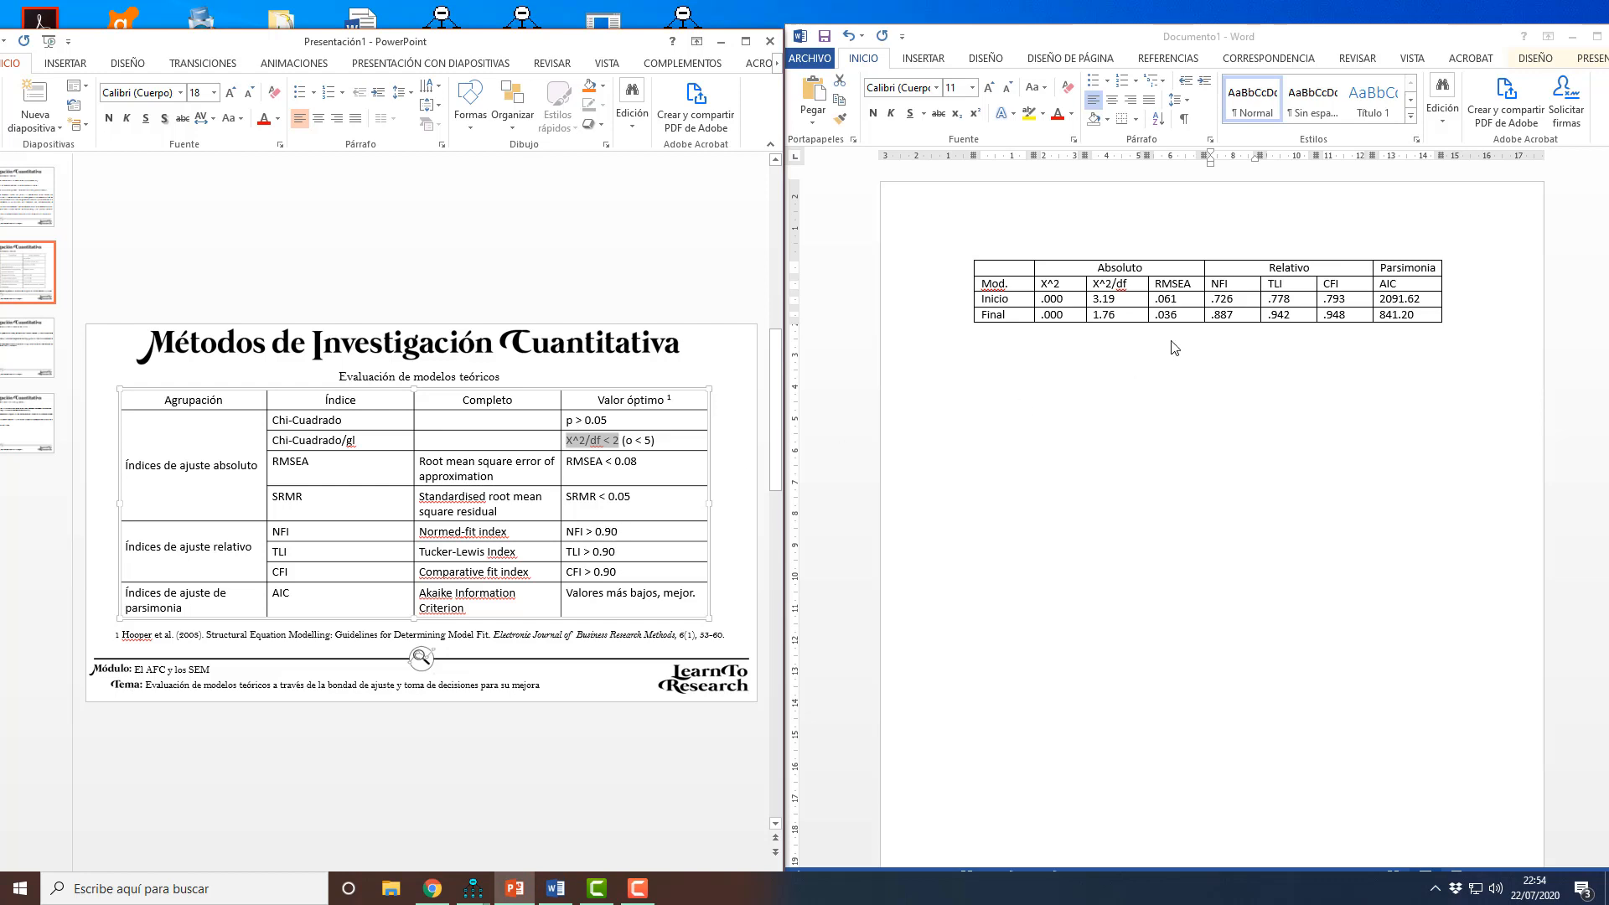
pyautogui.click(1236, 315)
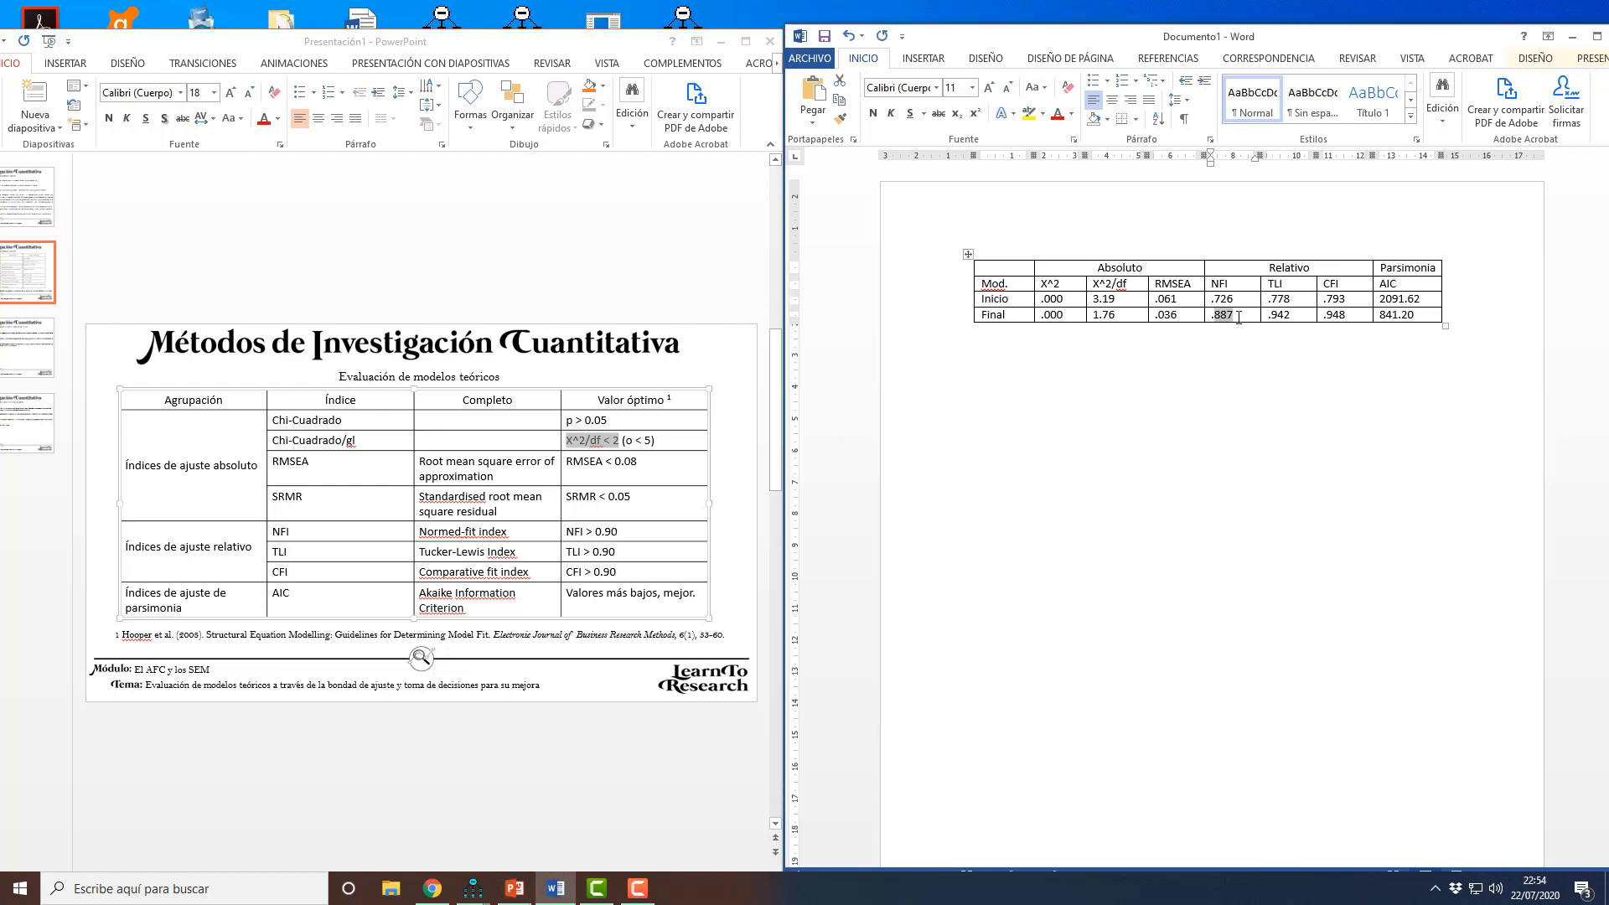
pyautogui.click(1234, 315)
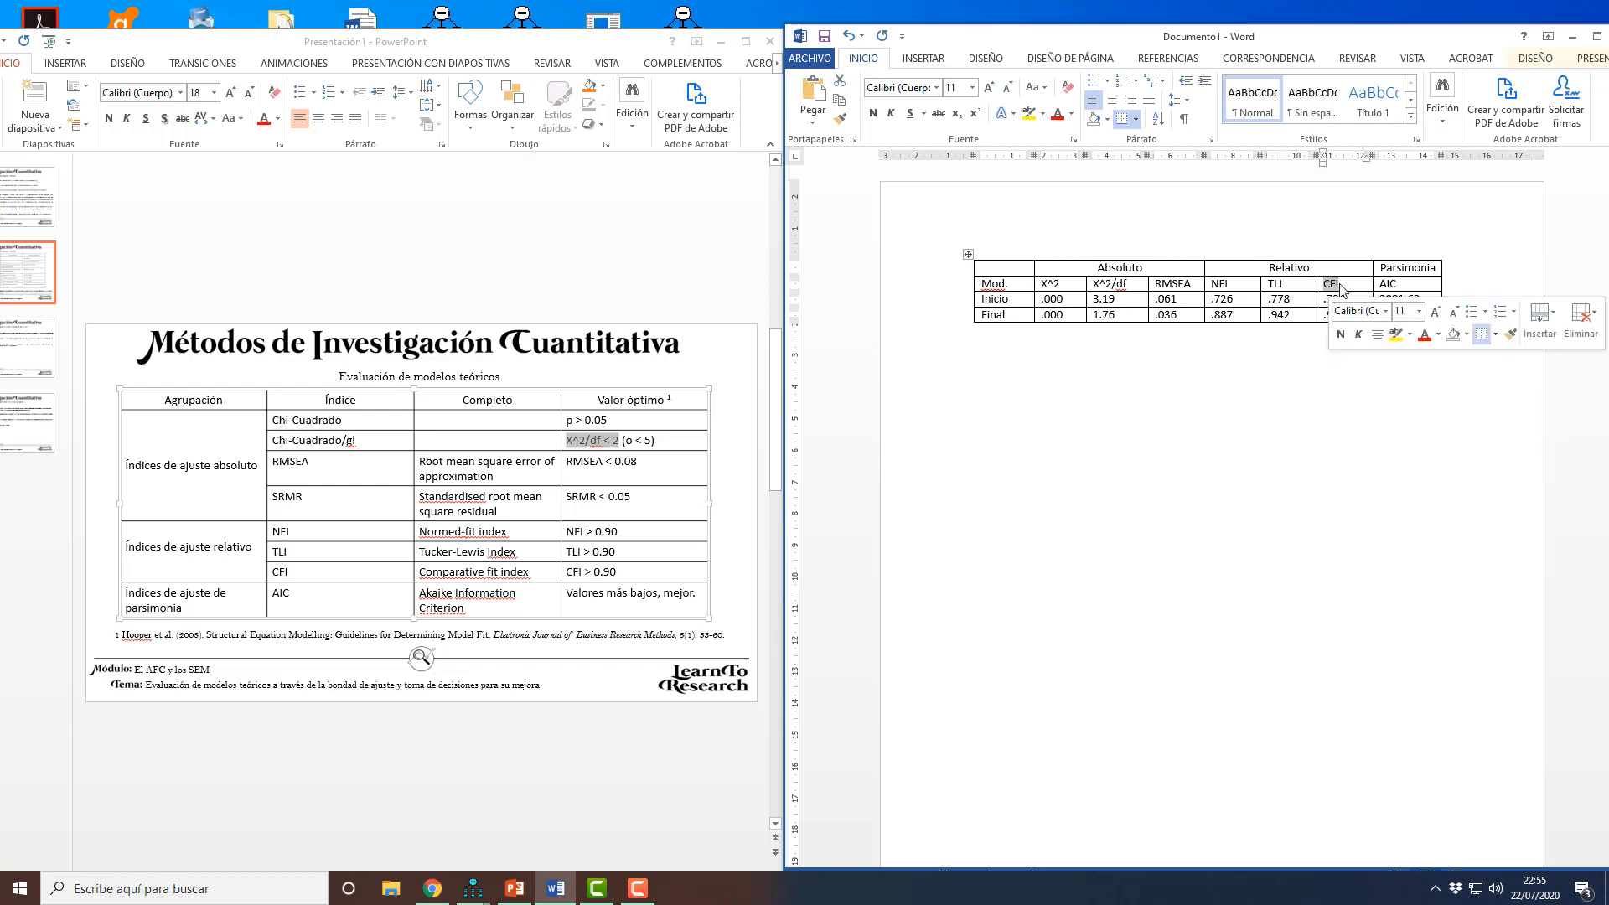
pyautogui.click(1340, 286)
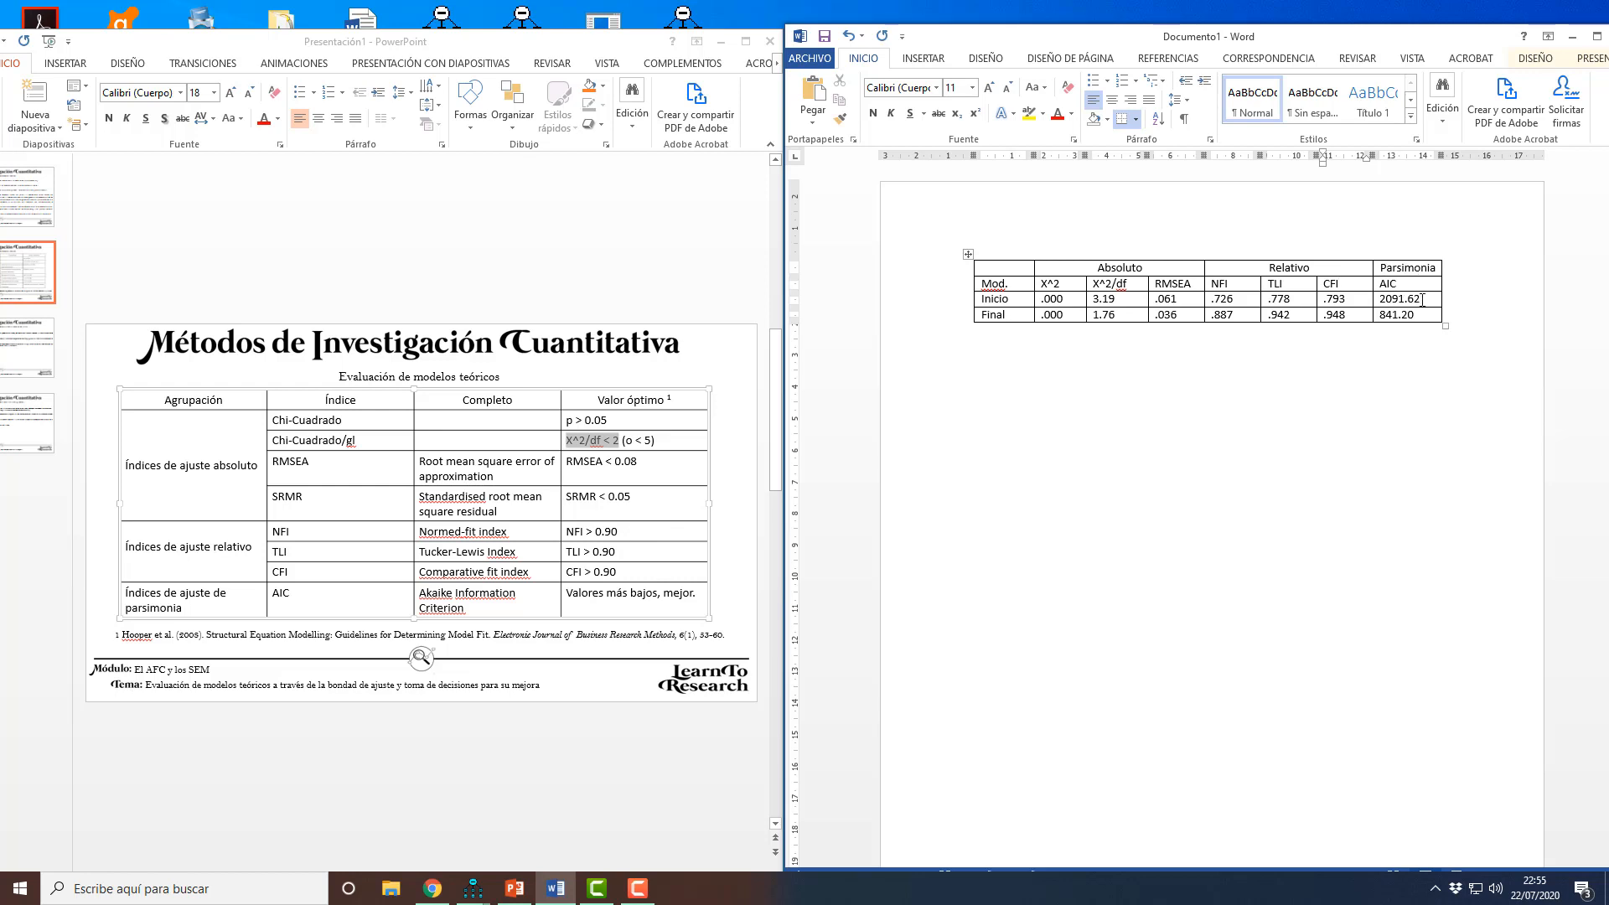
# Step: Compare the AIC values of the Inicio and Final models and review the whole Final row
pyautogui.click(1423, 300)
pyautogui.moveTo(1383, 299); pyautogui.dragTo(1426, 300)
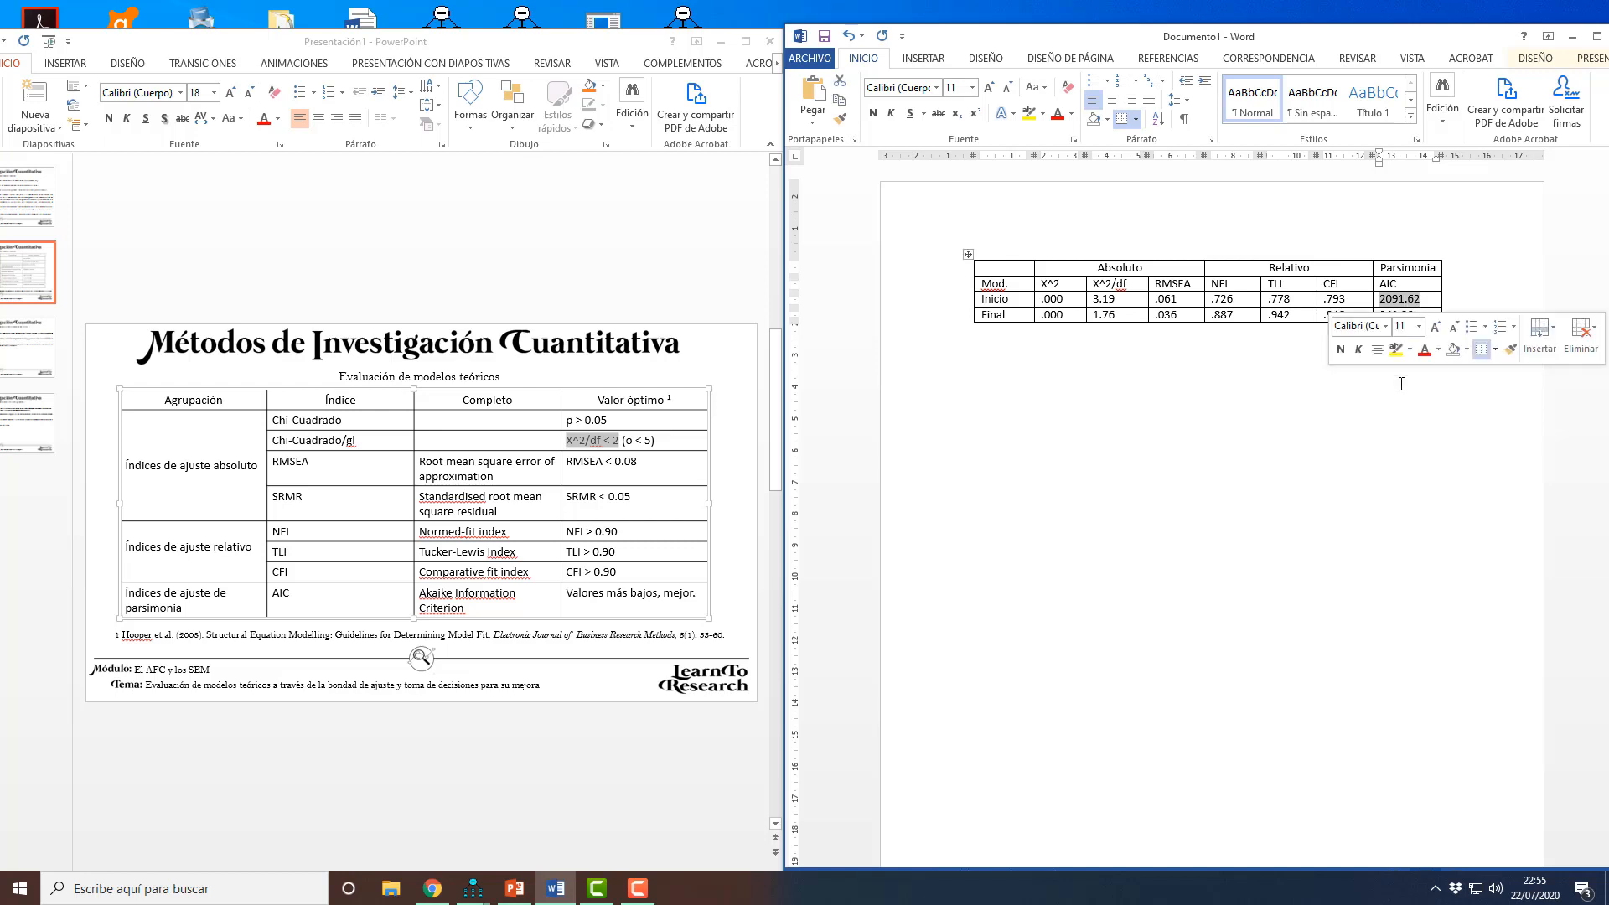
pyautogui.click(1384, 411)
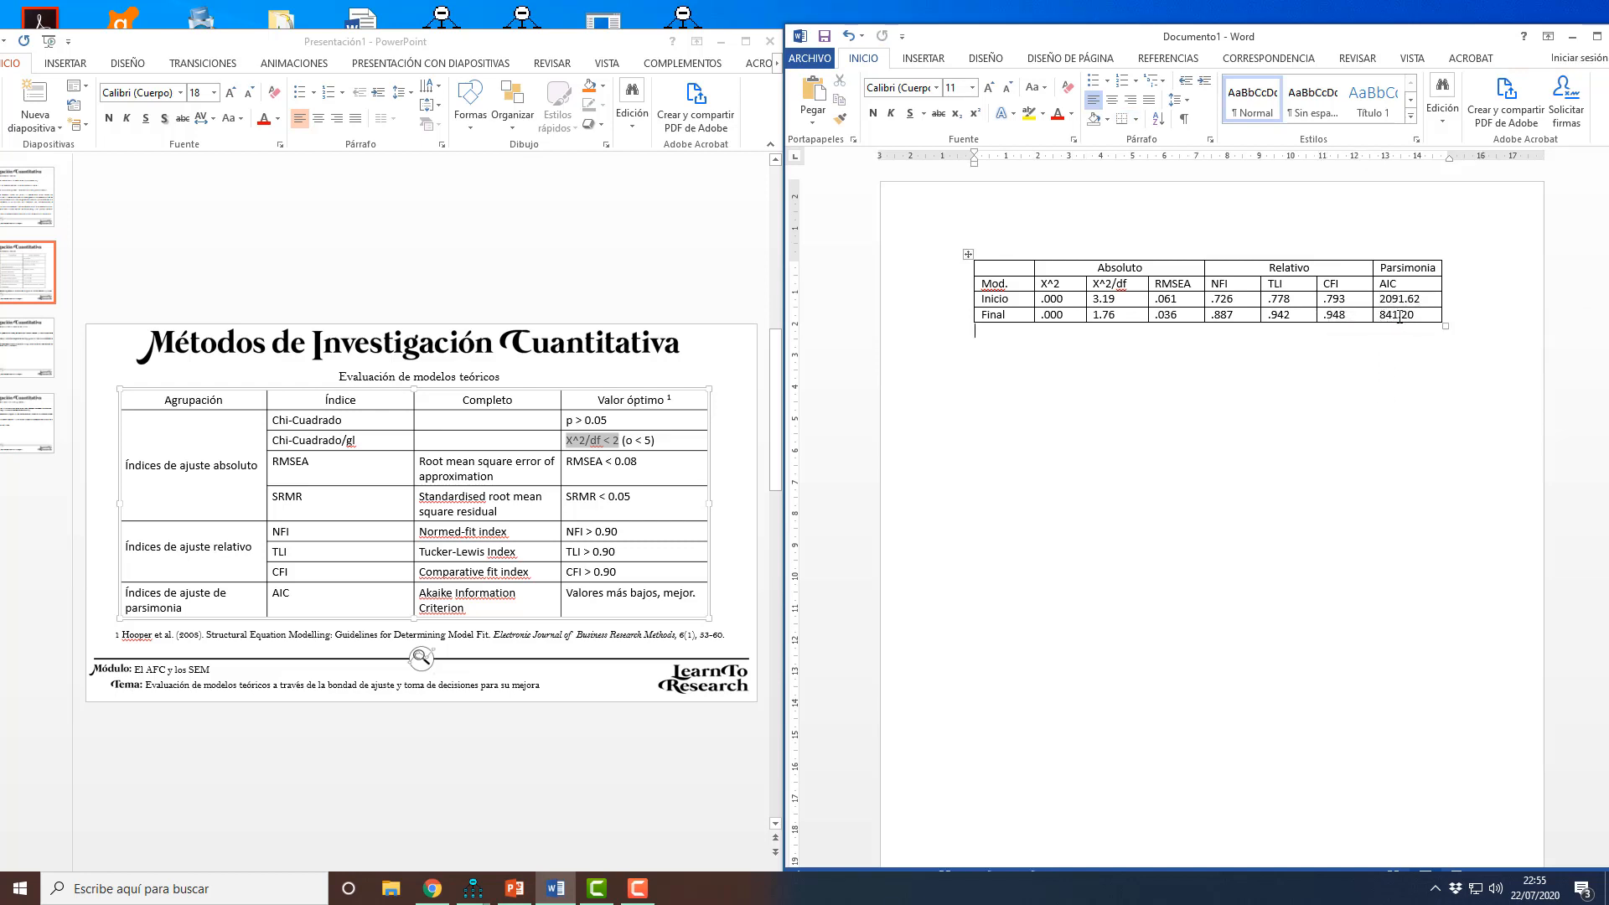
pyautogui.moveTo(1415, 315); pyautogui.dragTo(993, 320)
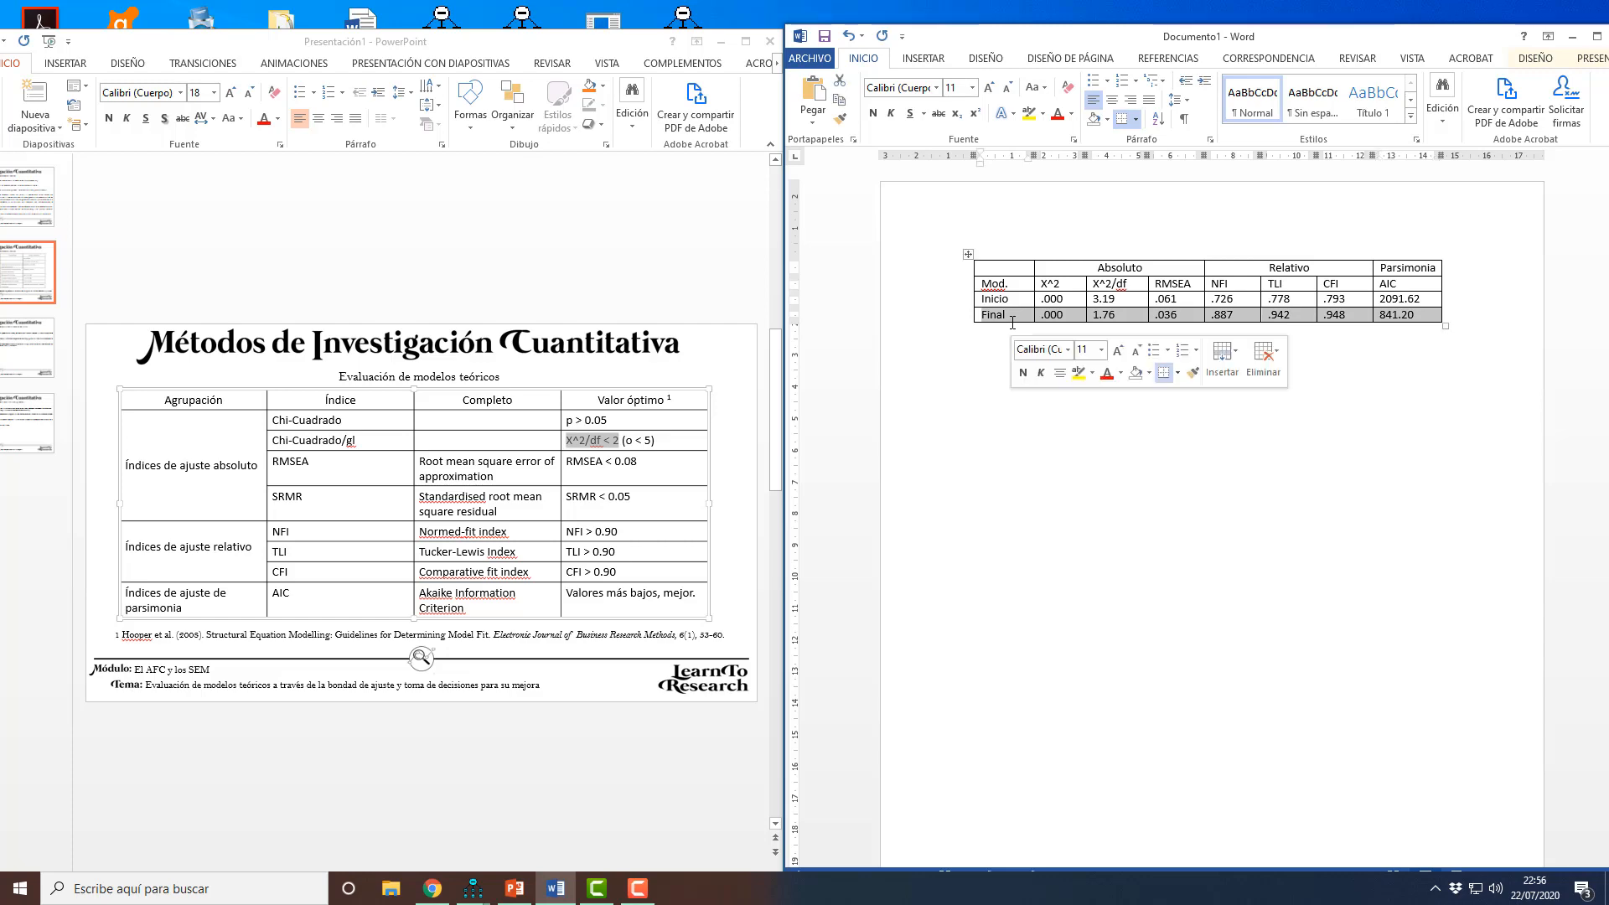
# Step: Switch back to Amos and bring up the path diagram of the final model
pyautogui.click(484, 889)
pyautogui.click(434, 830)
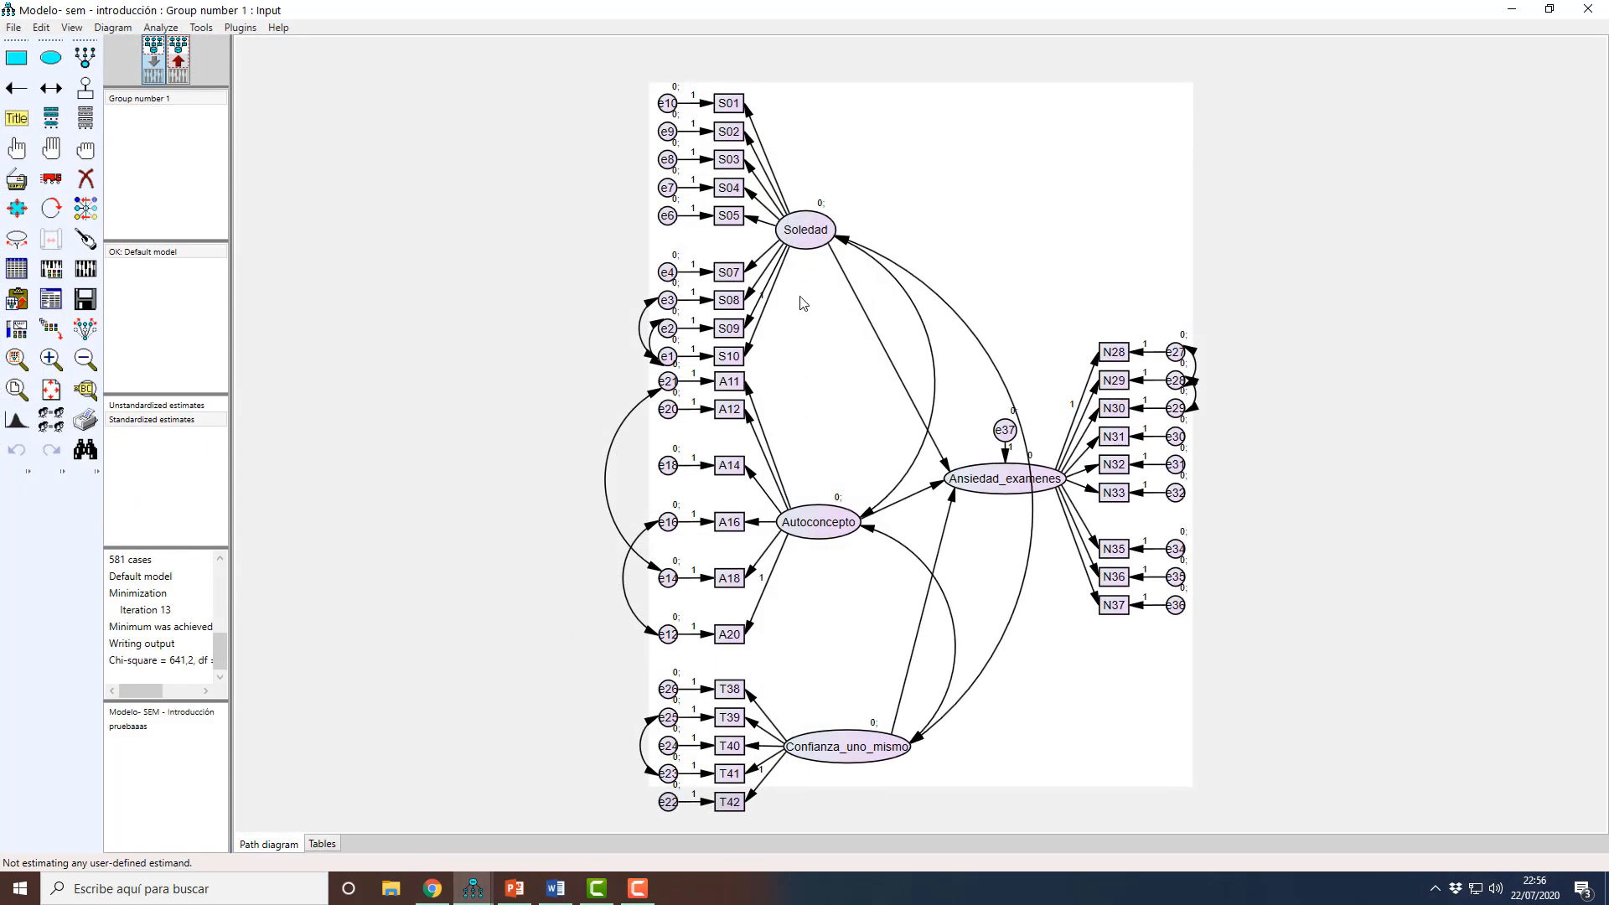